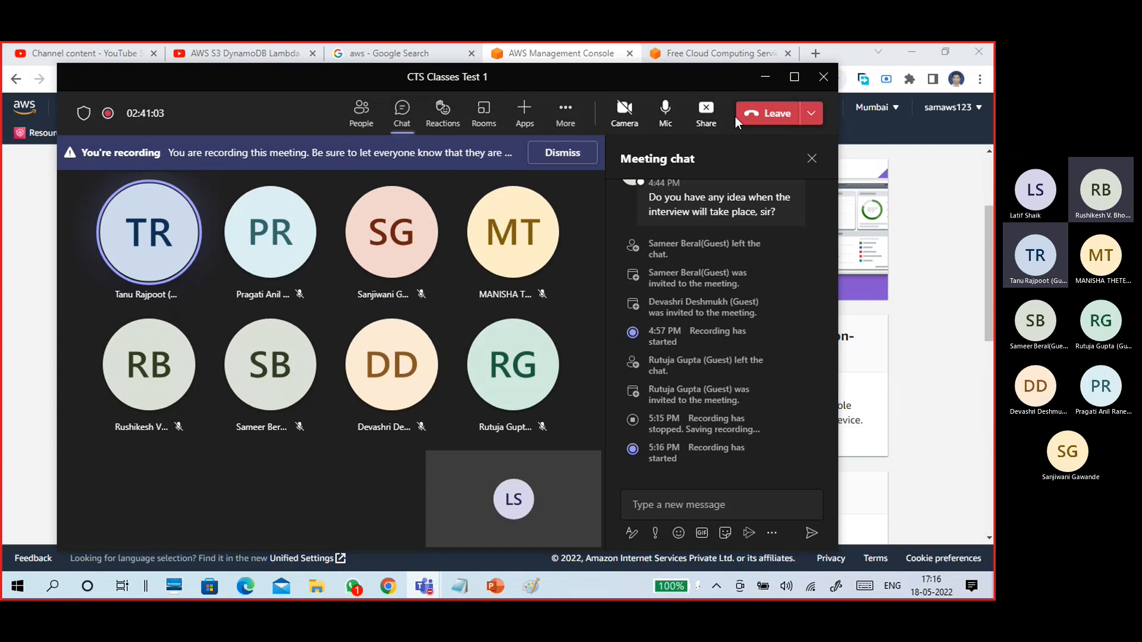
Minimize the meeting window and browse the Compute services in the Services menu.
click(766, 76)
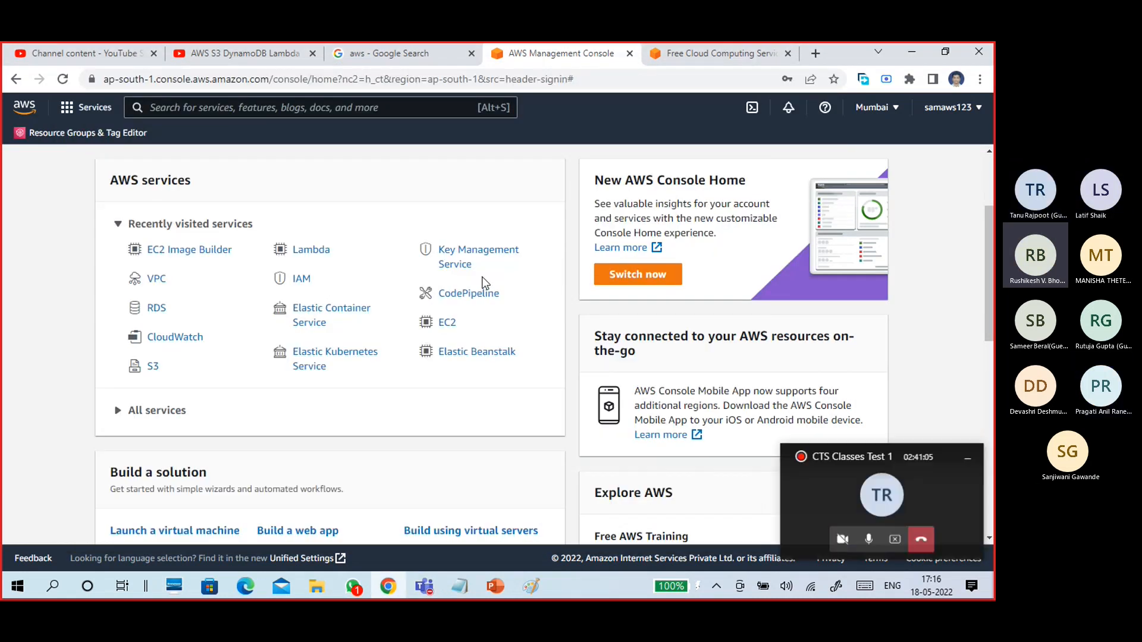
scroll(235, 305, up, 3)
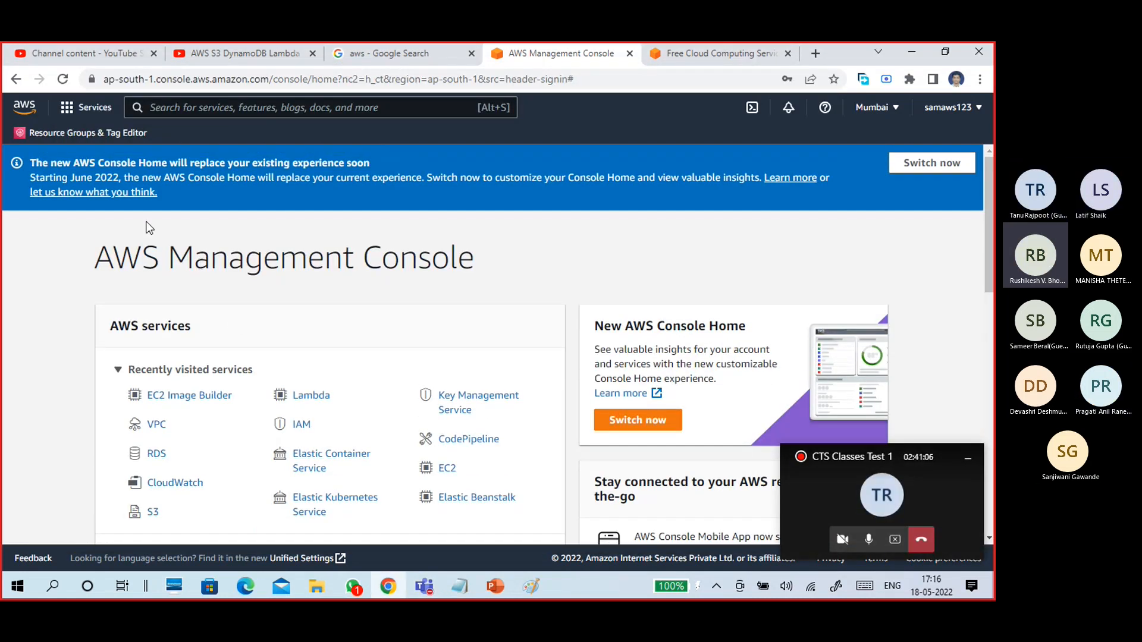
click(71, 109)
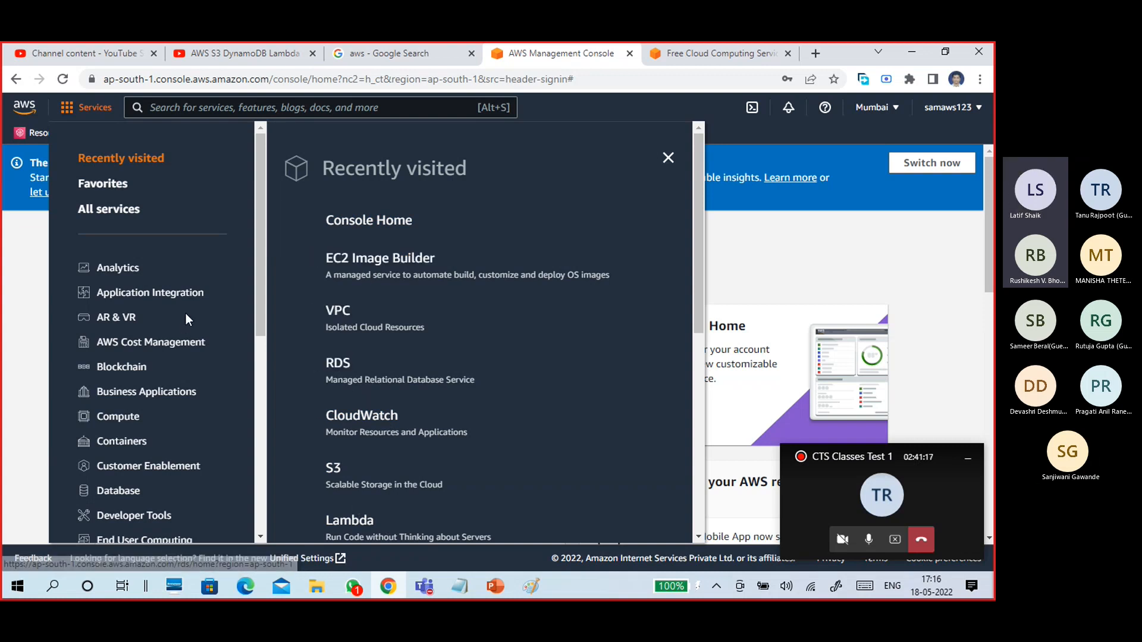
click(126, 416)
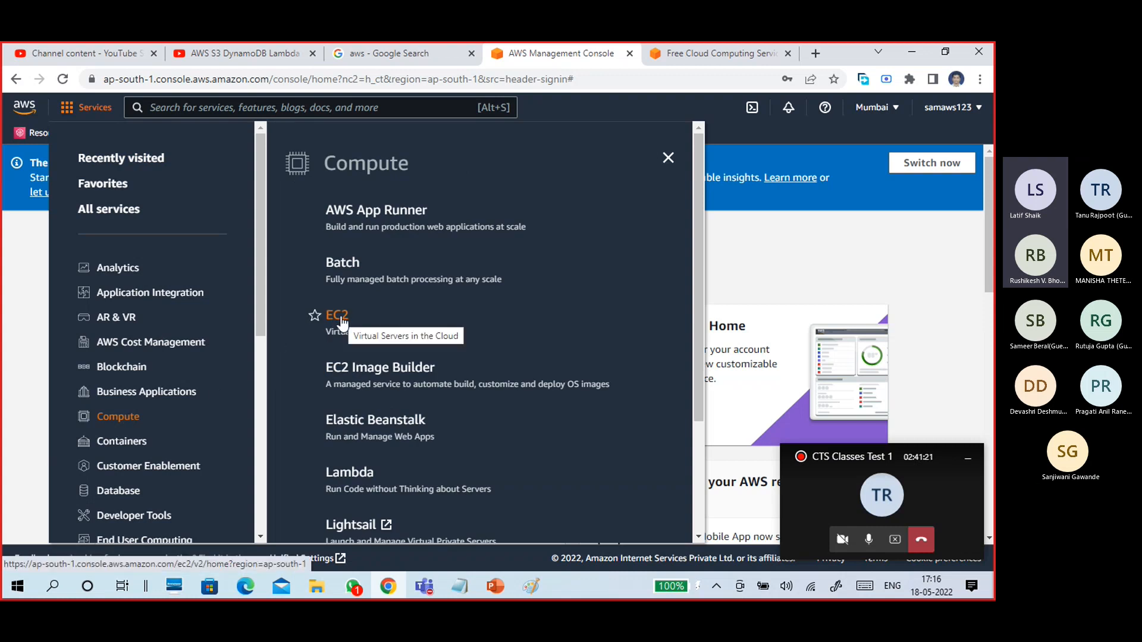
click(28, 328)
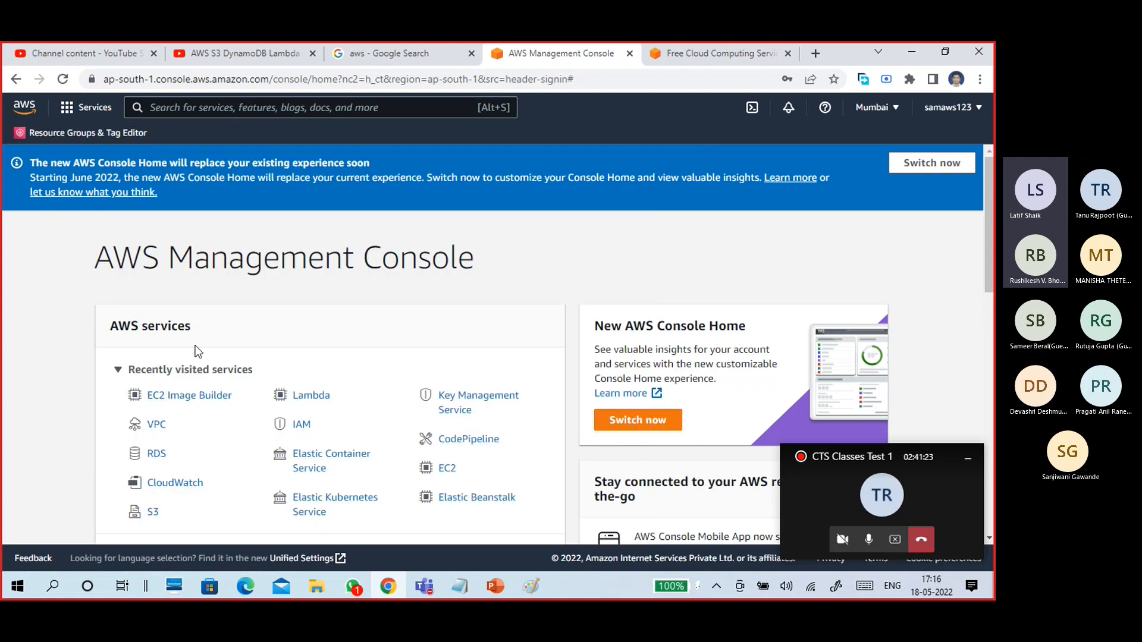
Scroll the console home page and open IAM from Recently visited services.
scroll(190, 303, down, 1)
scroll(189, 303, down, 8)
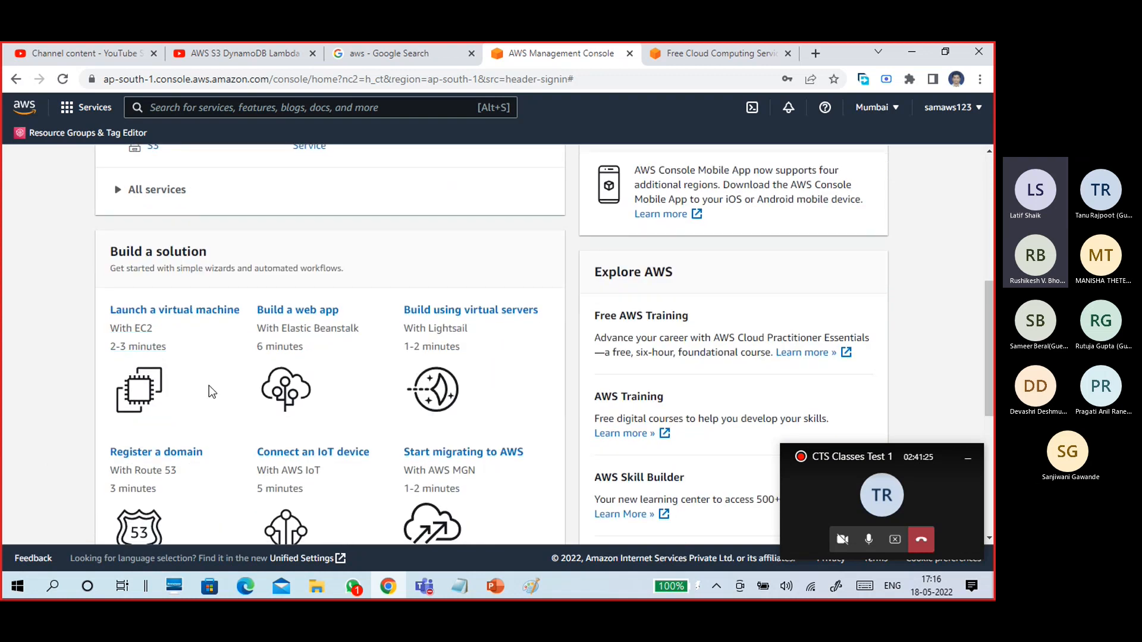
scroll(233, 405, down, 2)
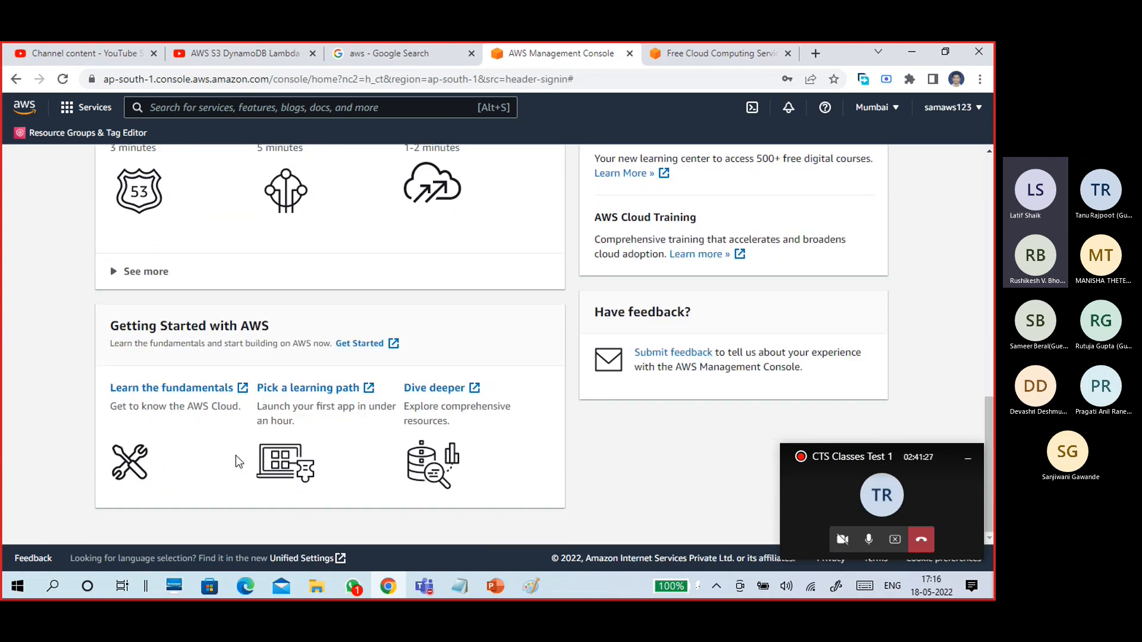
scroll(236, 455, up, 10)
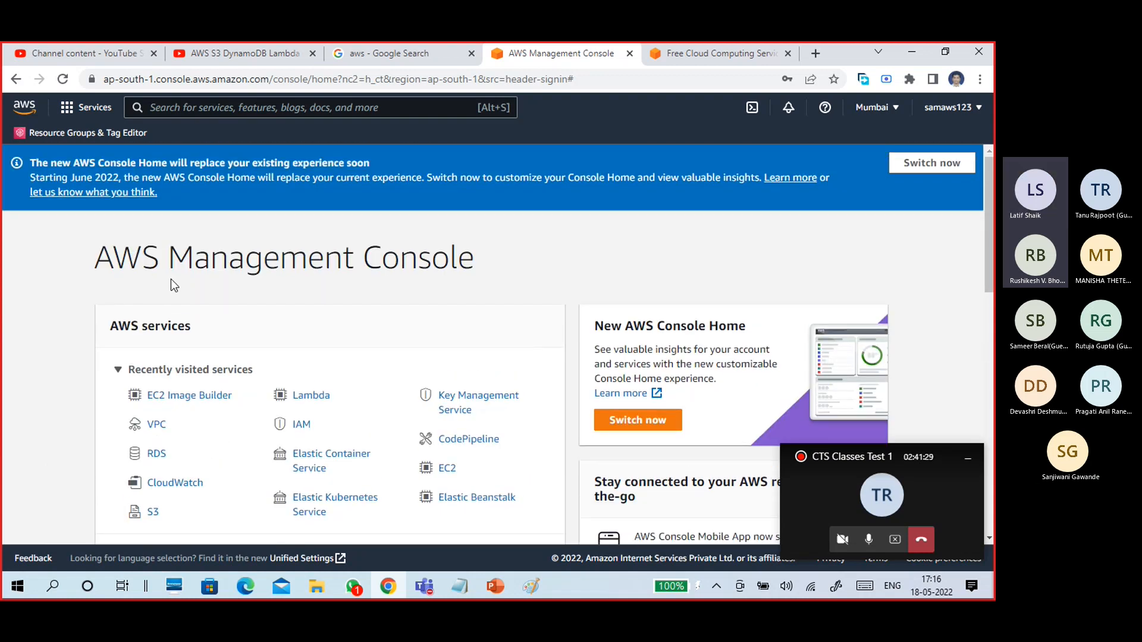
scroll(174, 281, down, 1)
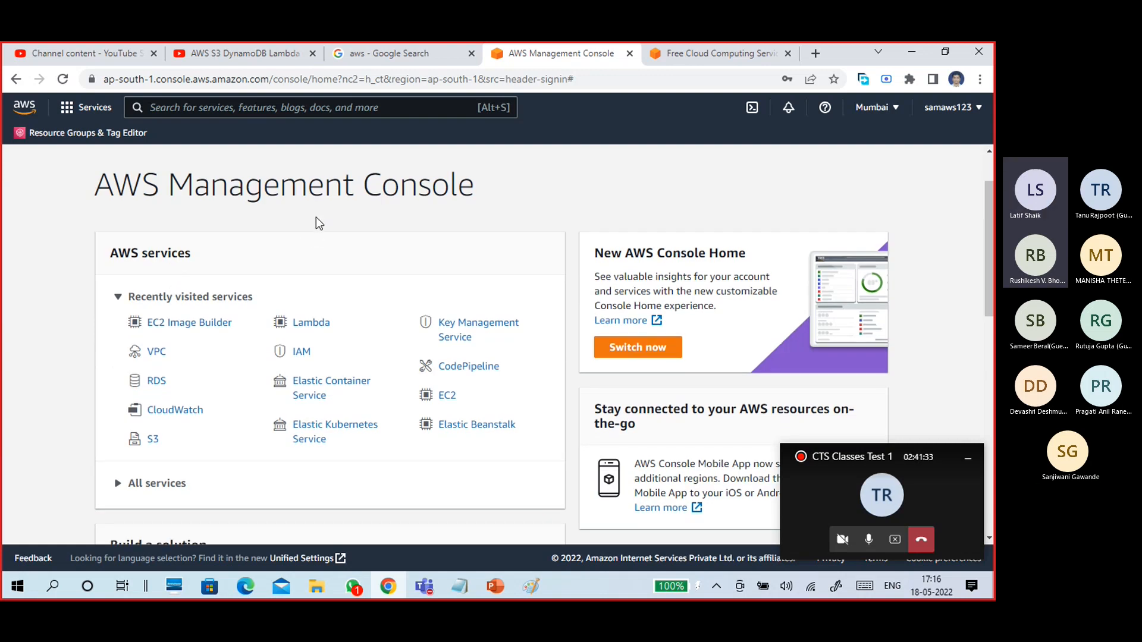
click(302, 352)
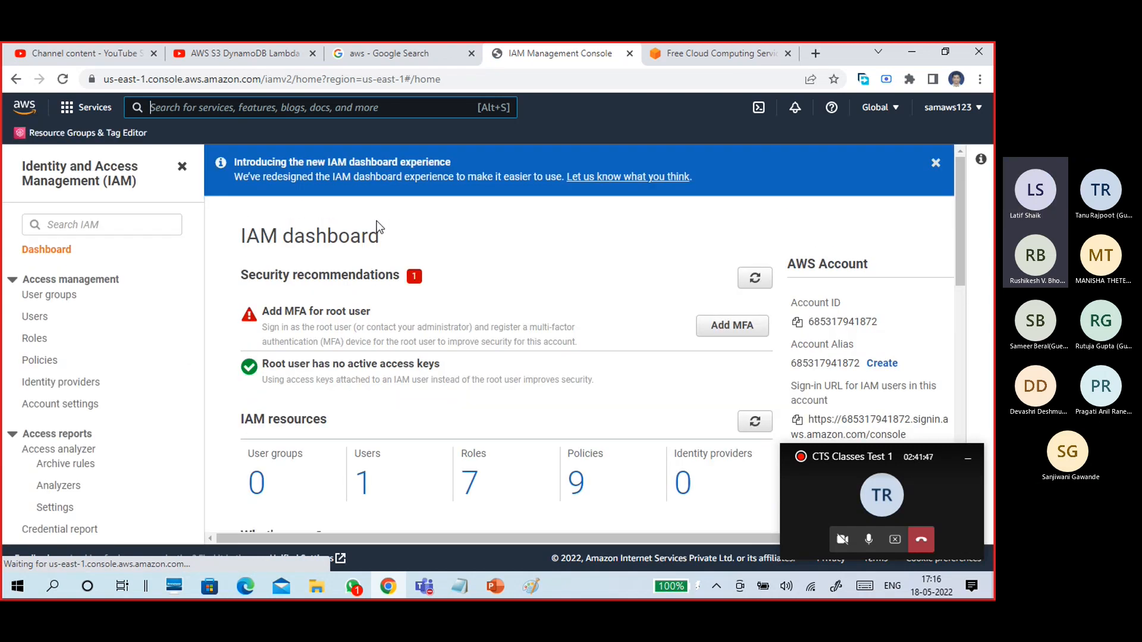
Highlight the MFA recommendation text on the IAM dashboard.
scroll(509, 244, down, 1)
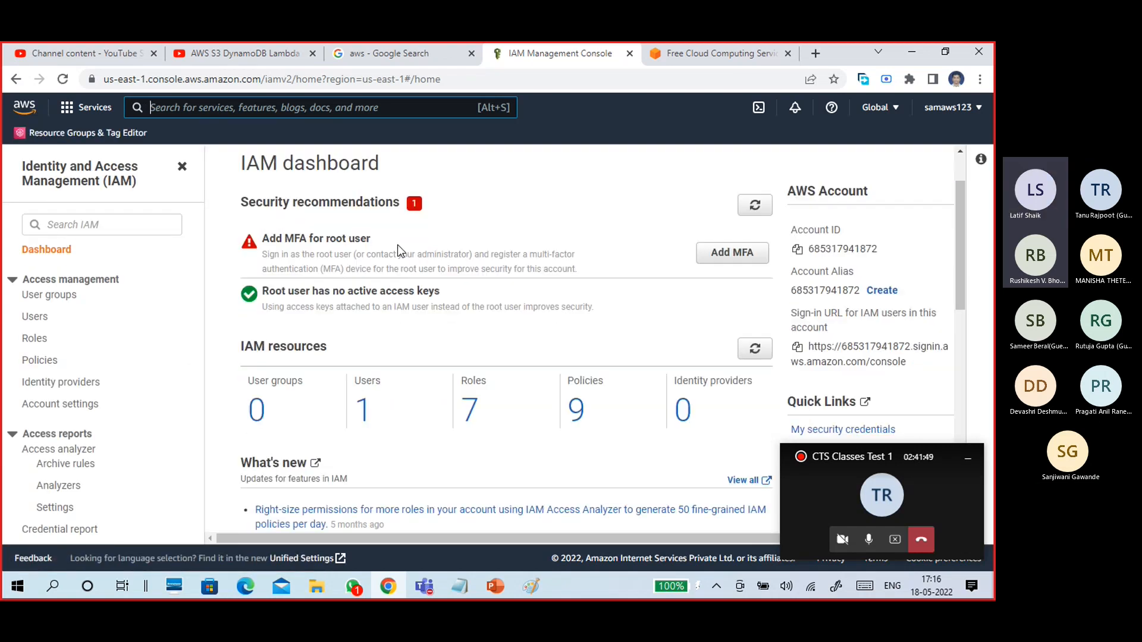
double_click(292, 238)
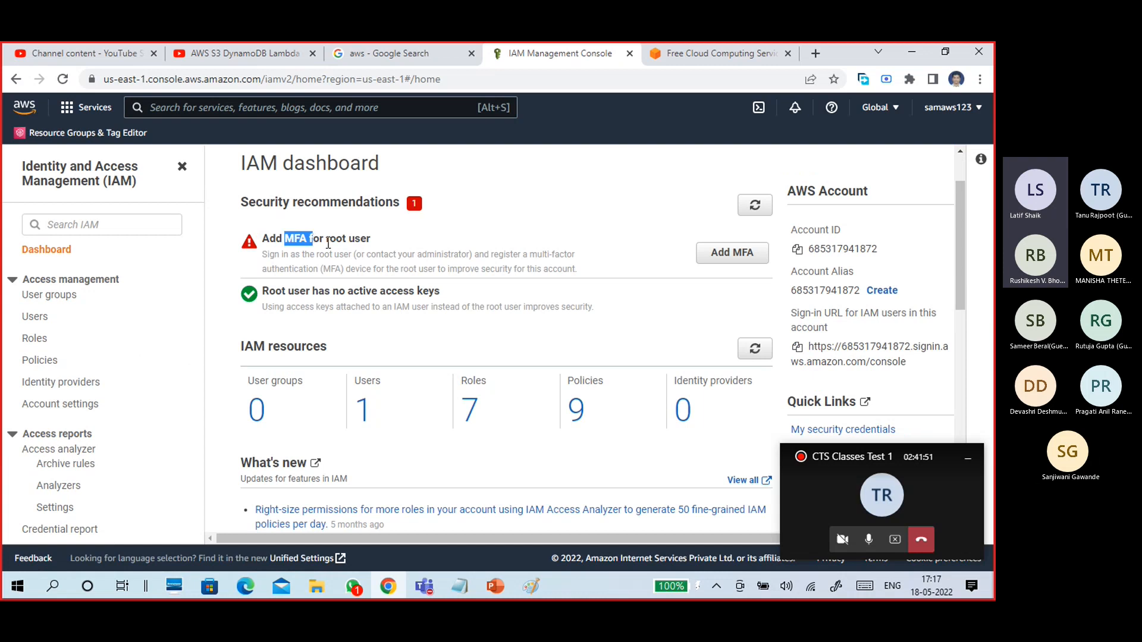
drag(528, 255, 348, 281)
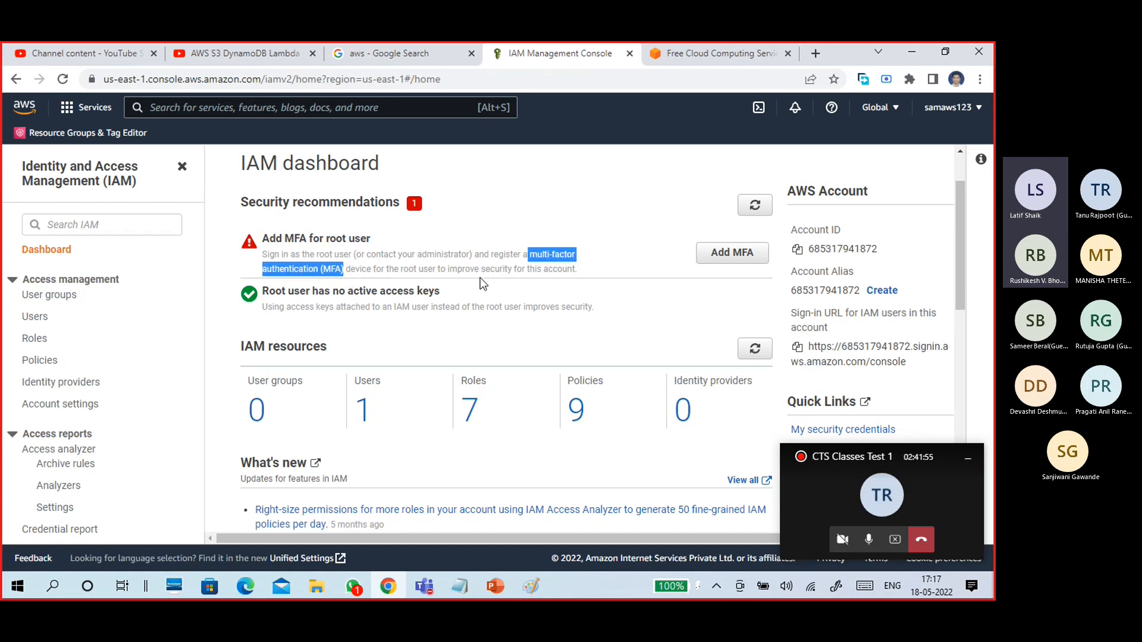
drag(569, 272, 262, 238)
Open the IAM Users list, which shows the account's single user.
click(350, 291)
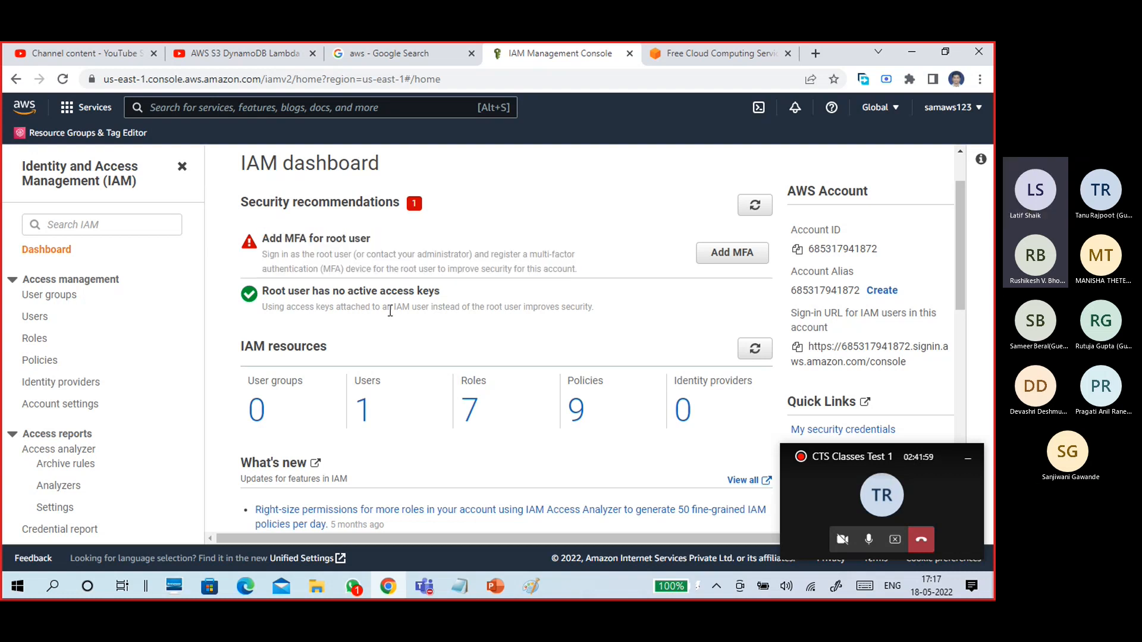
scroll(389, 311, down, 2)
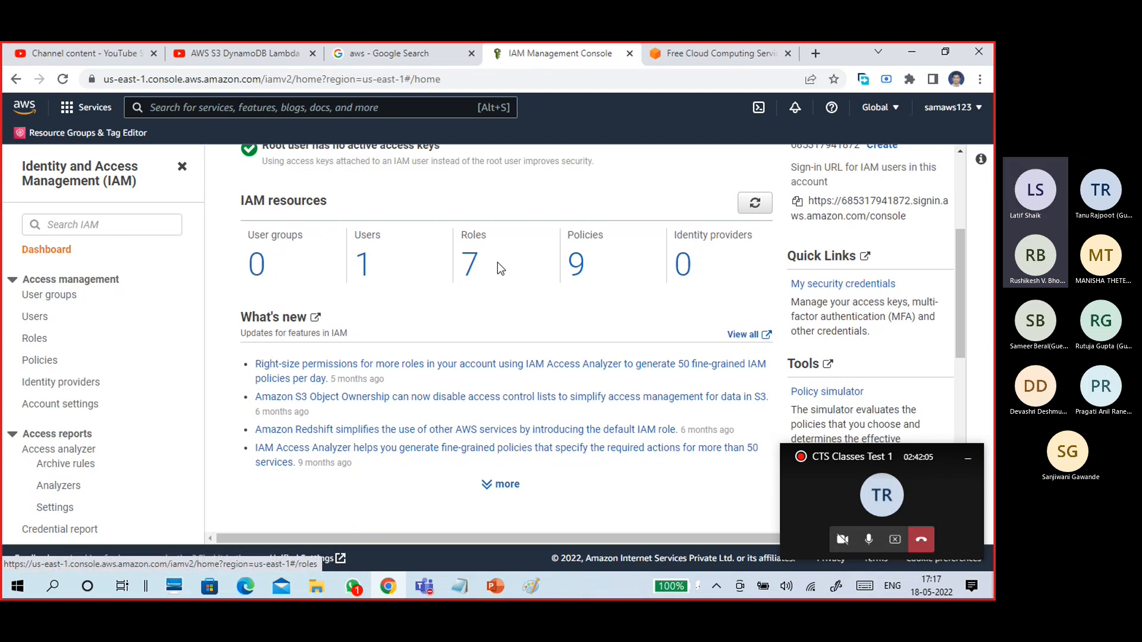
click(364, 269)
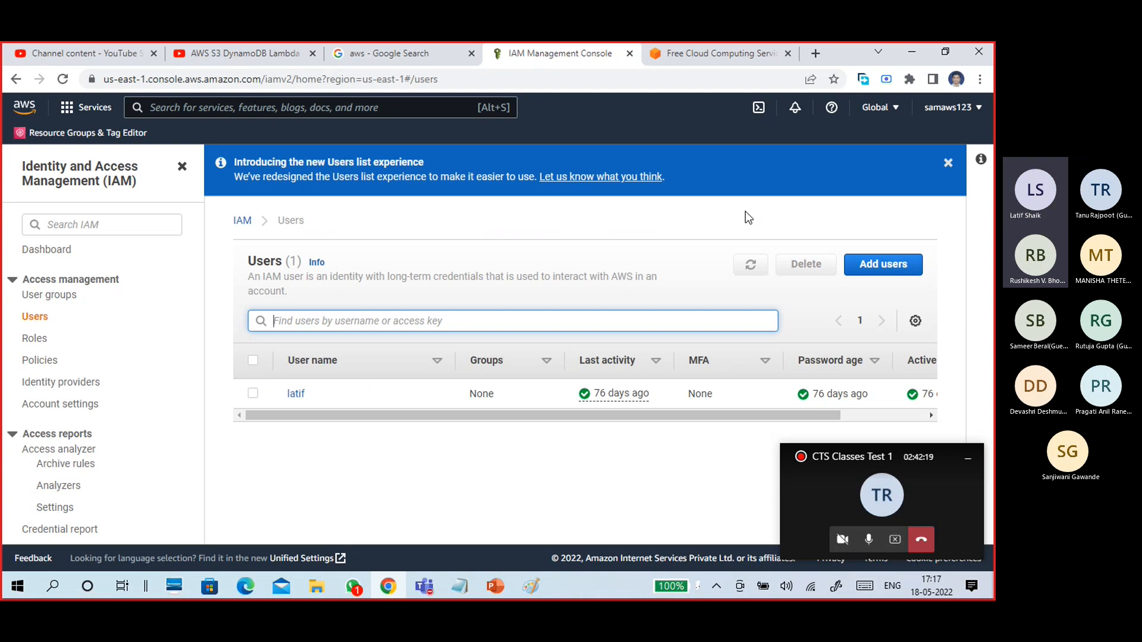
Open the Billing Dashboard from the account menu and review its USD 0.00 cost panels.
click(950, 107)
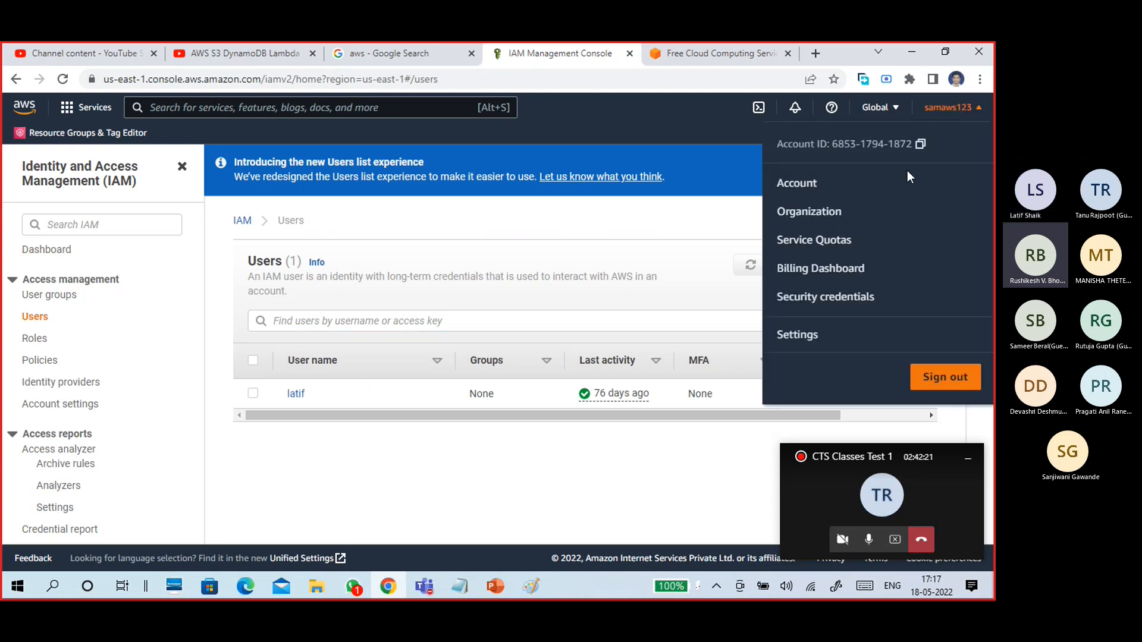
click(833, 268)
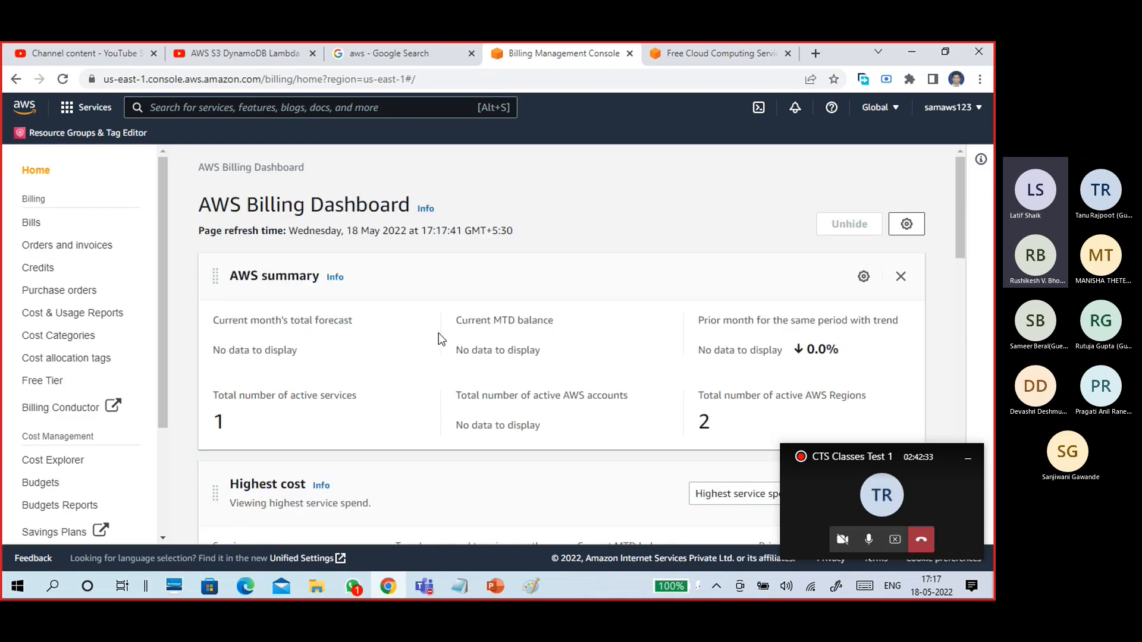
scroll(419, 282, down, 3)
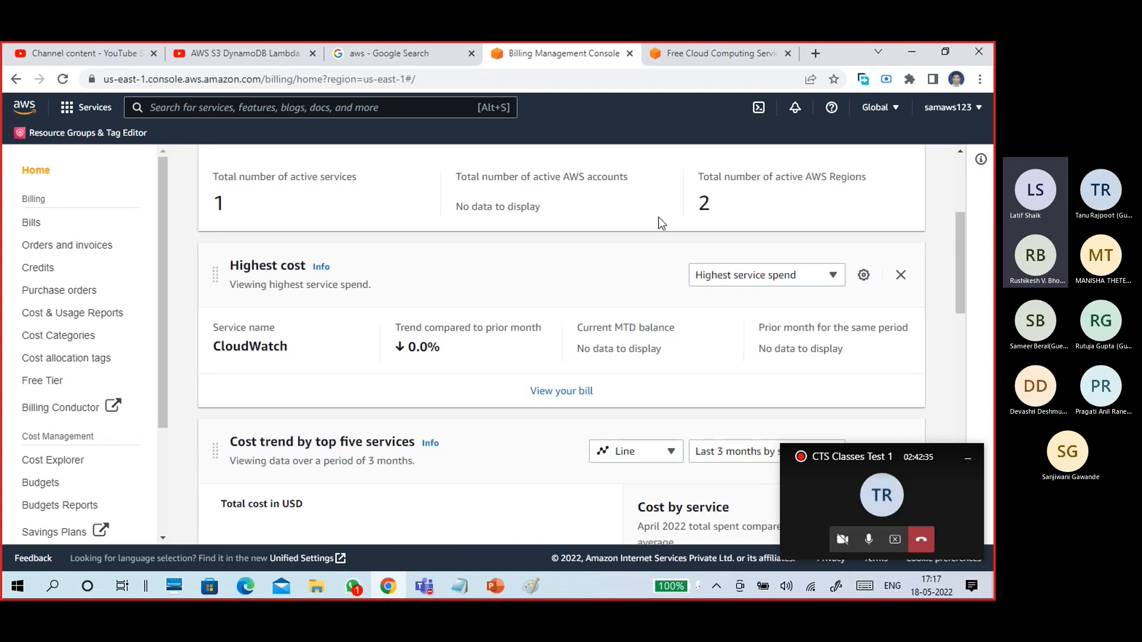
scroll(508, 318, down, 5)
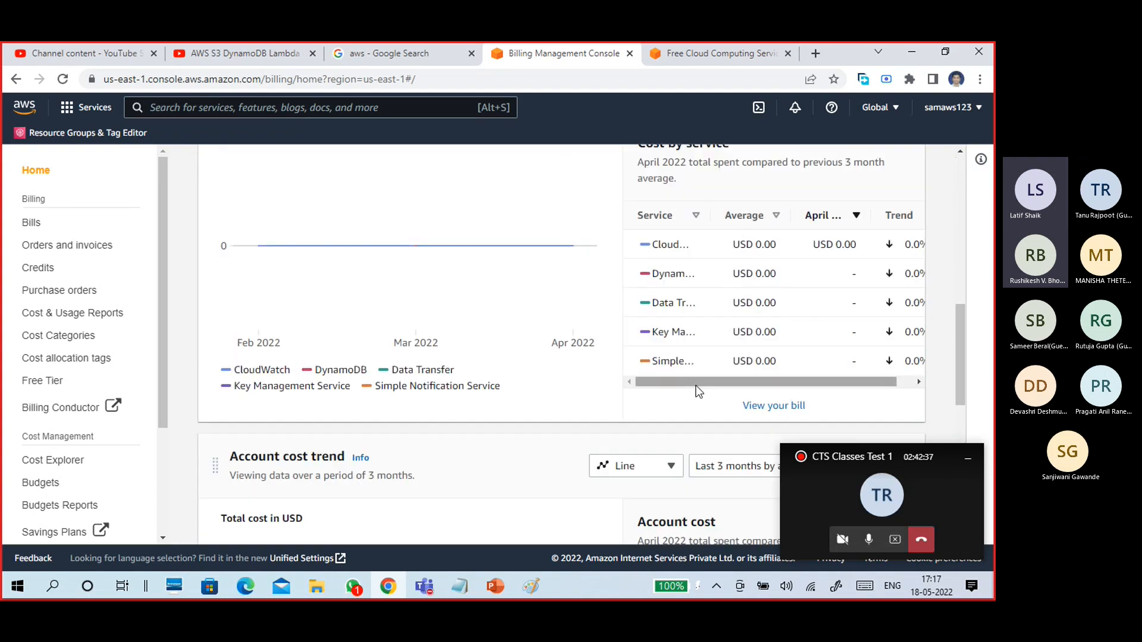
drag(697, 383, 612, 433)
scroll(613, 404, up, 3)
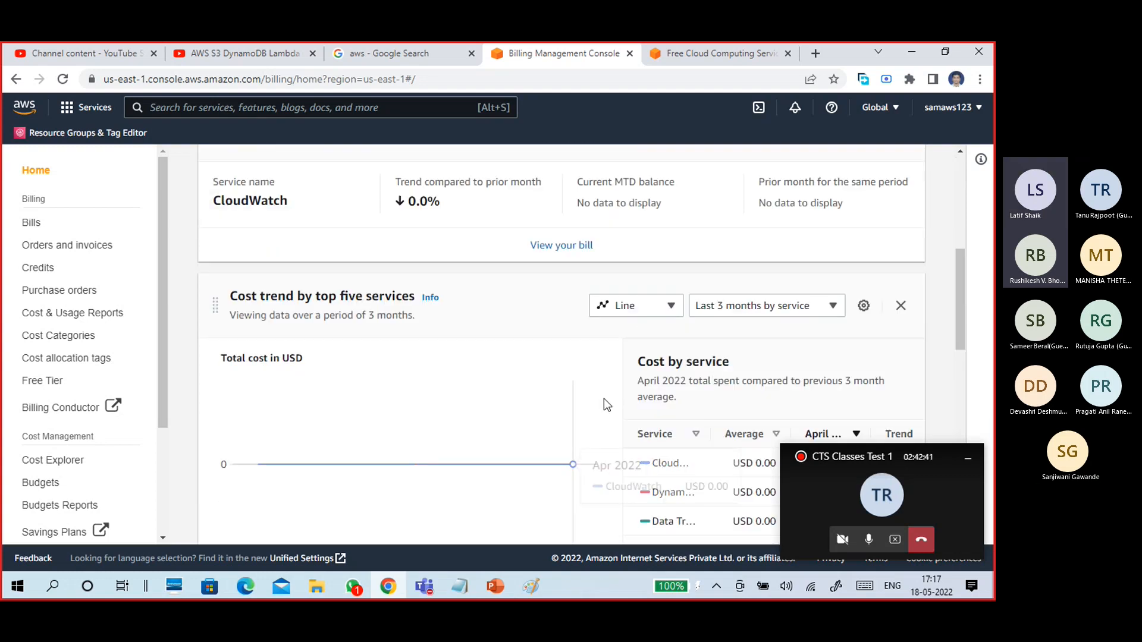
scroll(604, 398, down, 3)
scroll(595, 404, down, 4)
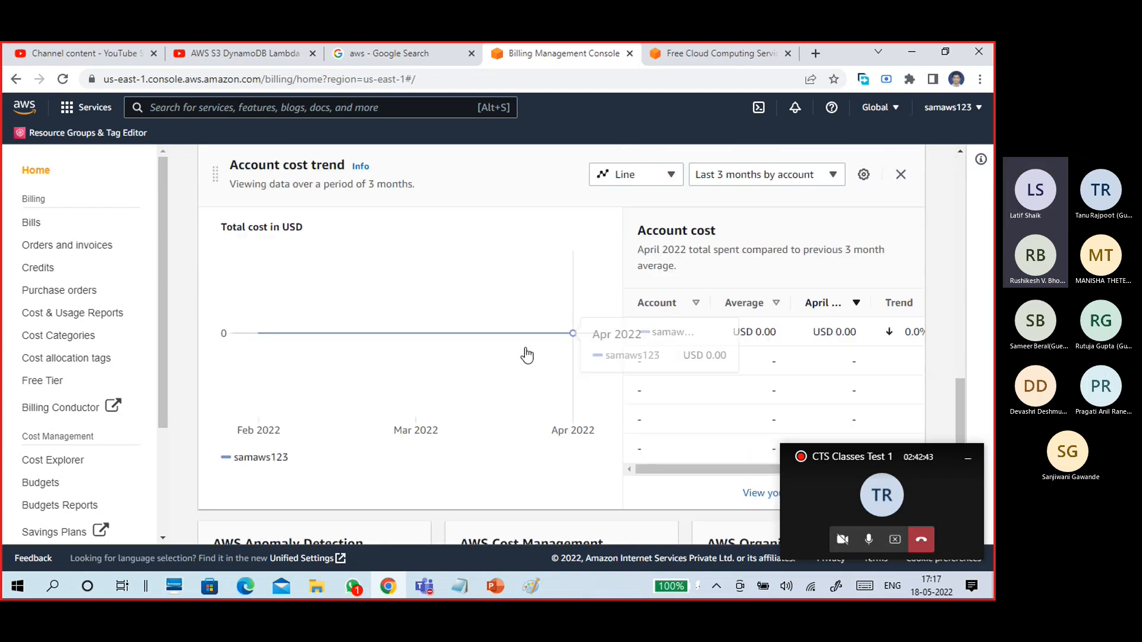
scroll(564, 389, down, 3)
scroll(560, 379, up, 3)
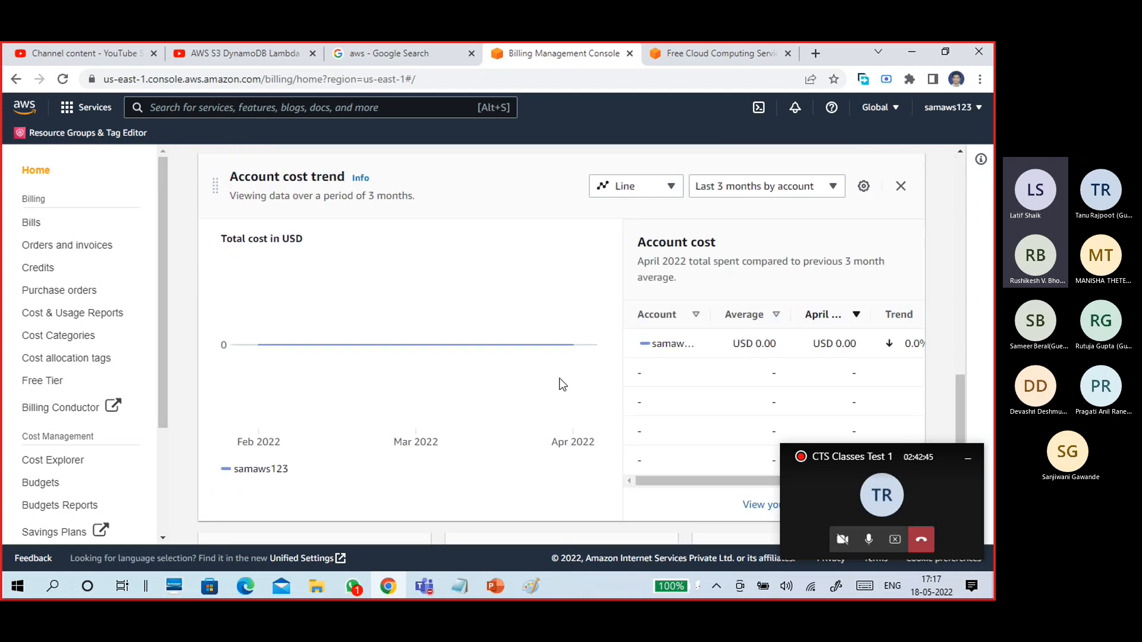
scroll(606, 404, down, 3)
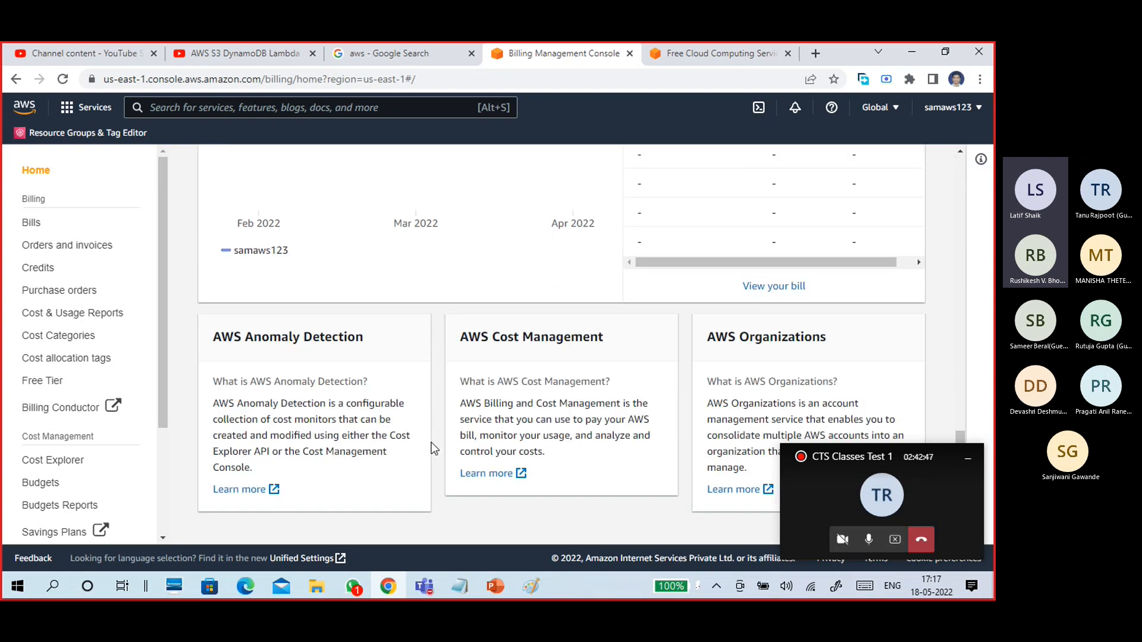
scroll(541, 434, up, 10)
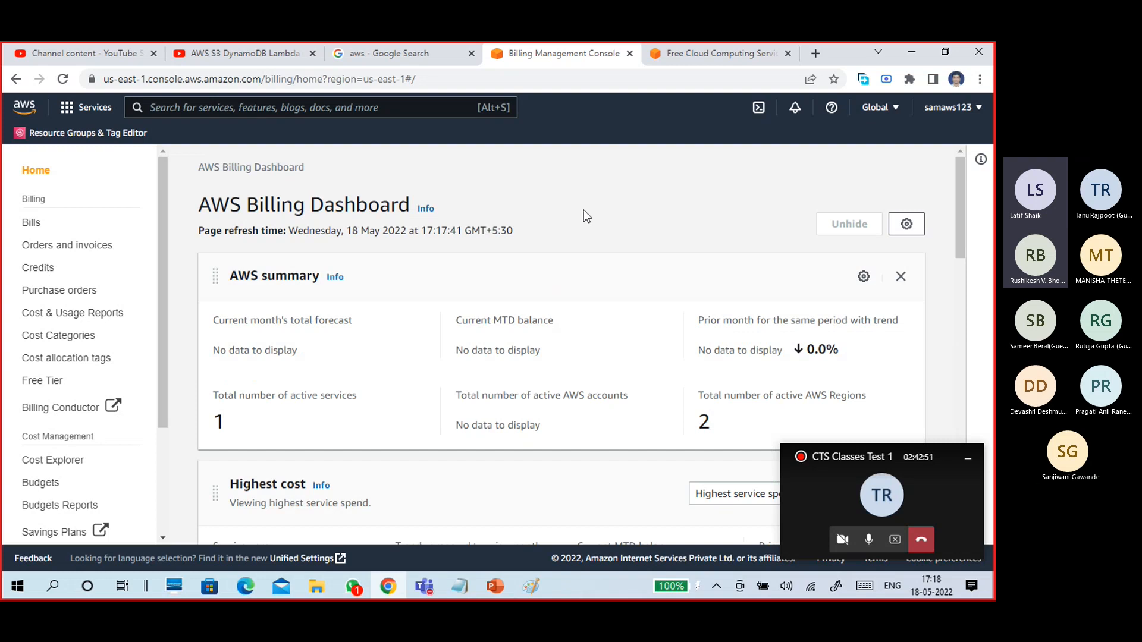
Open the May 2022 bill and expand CloudWatch into its $0.00 Mumbai and Ohio charges.
click(36, 223)
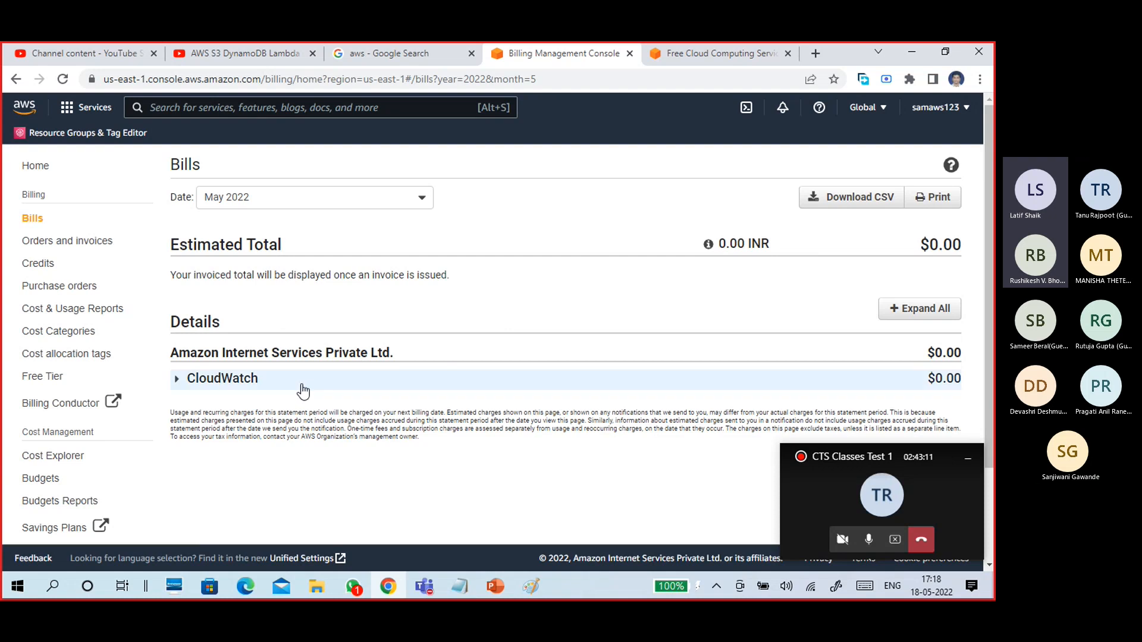
click(185, 387)
scroll(380, 336, down, 2)
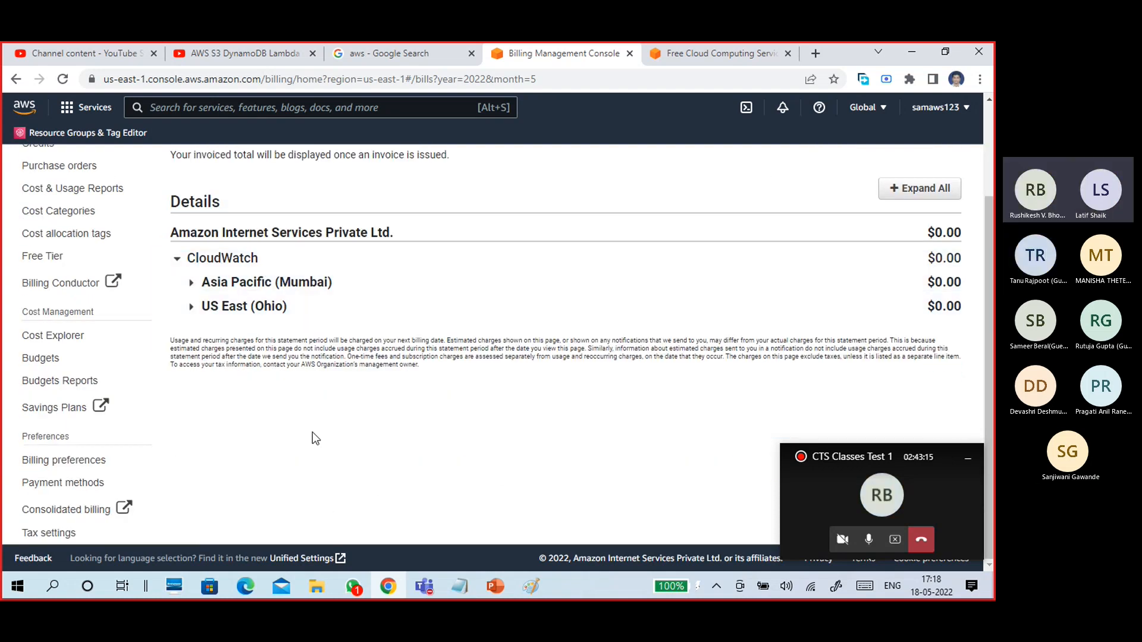
scroll(312, 435, up, 2)
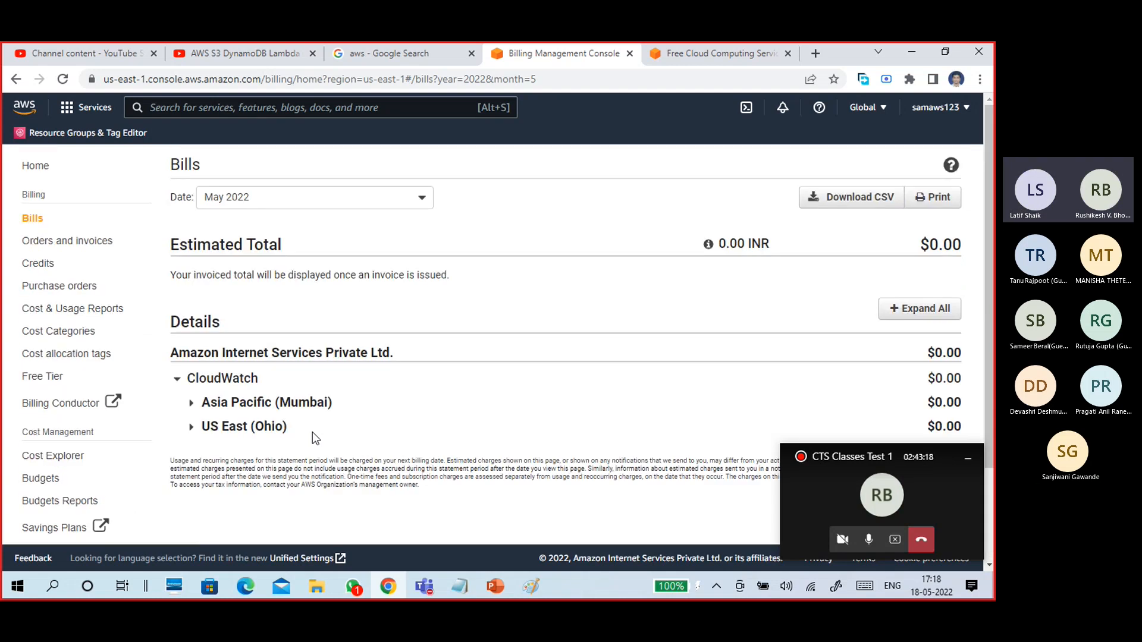
click(78, 108)
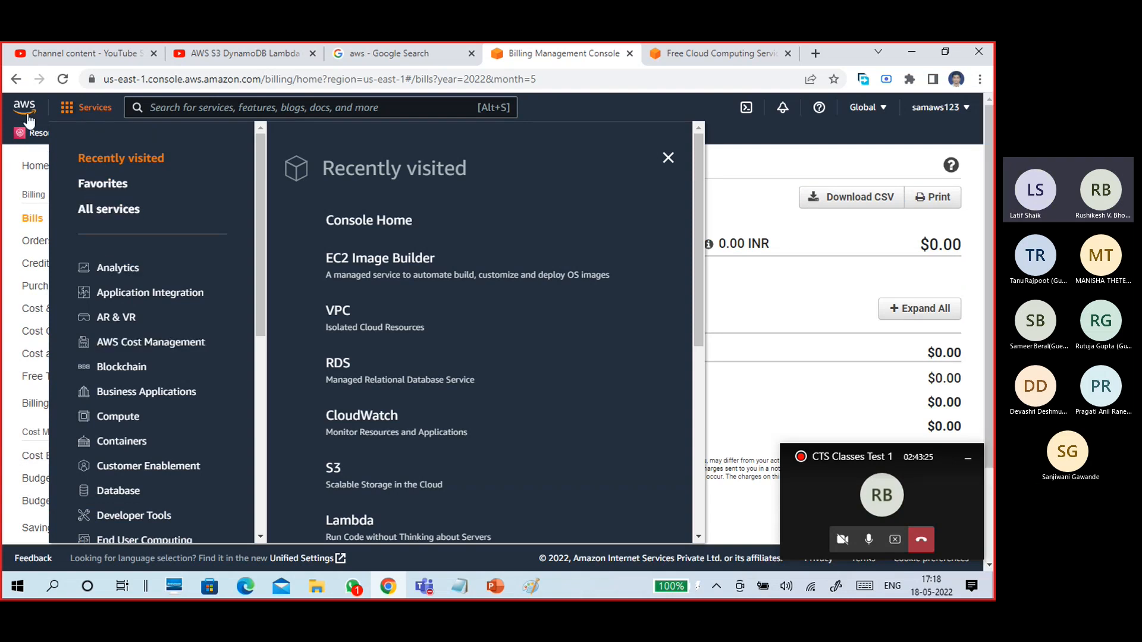
click(26, 111)
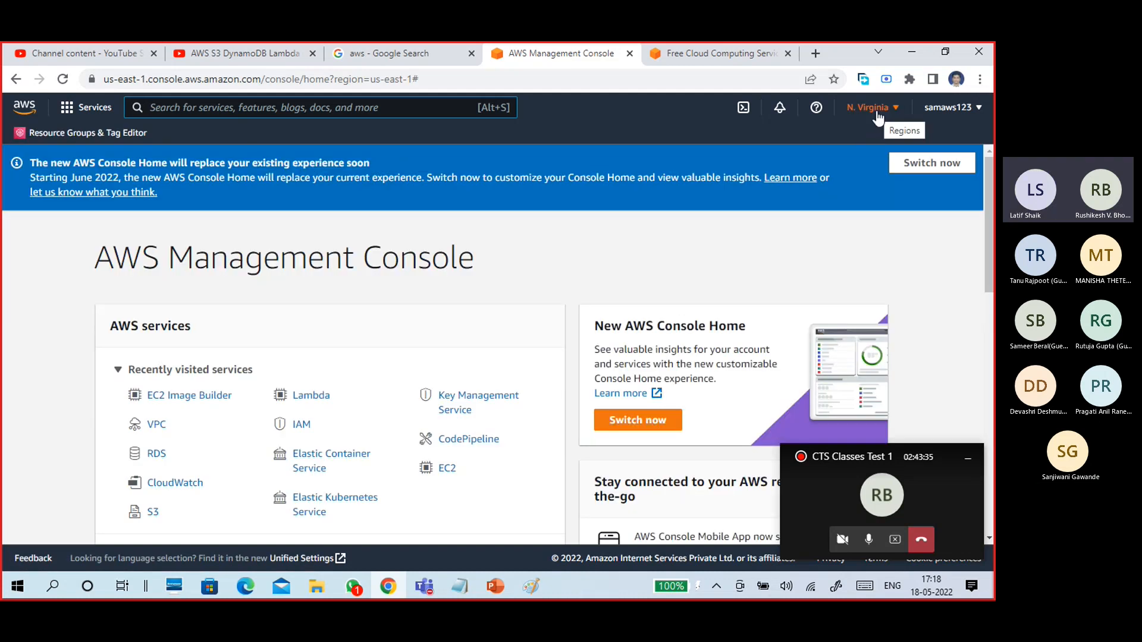
click(875, 112)
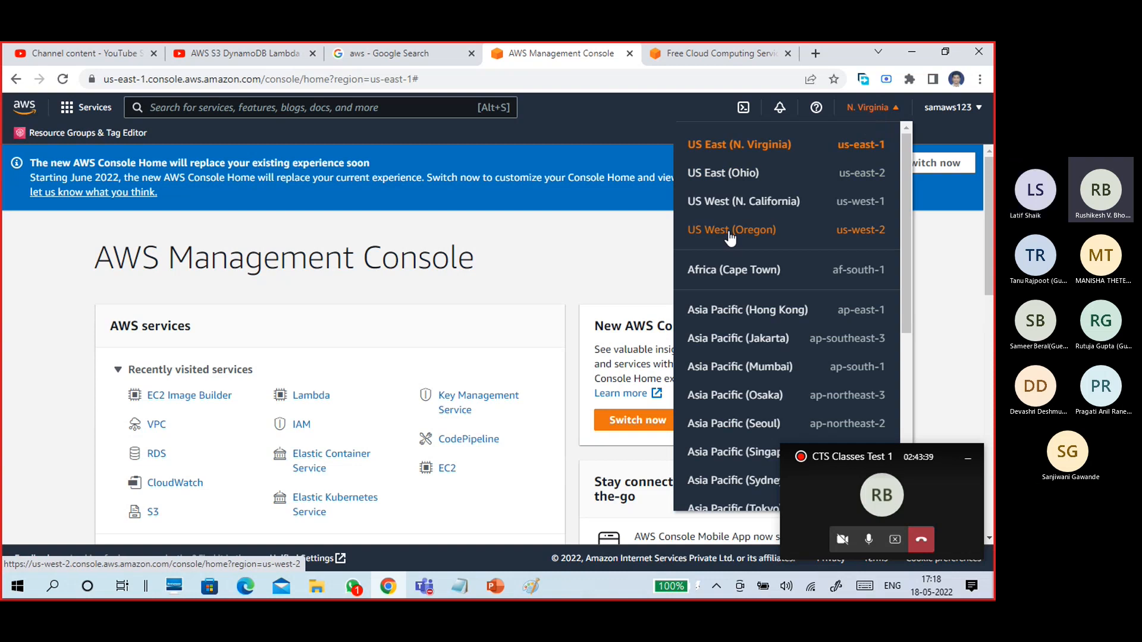
click(527, 267)
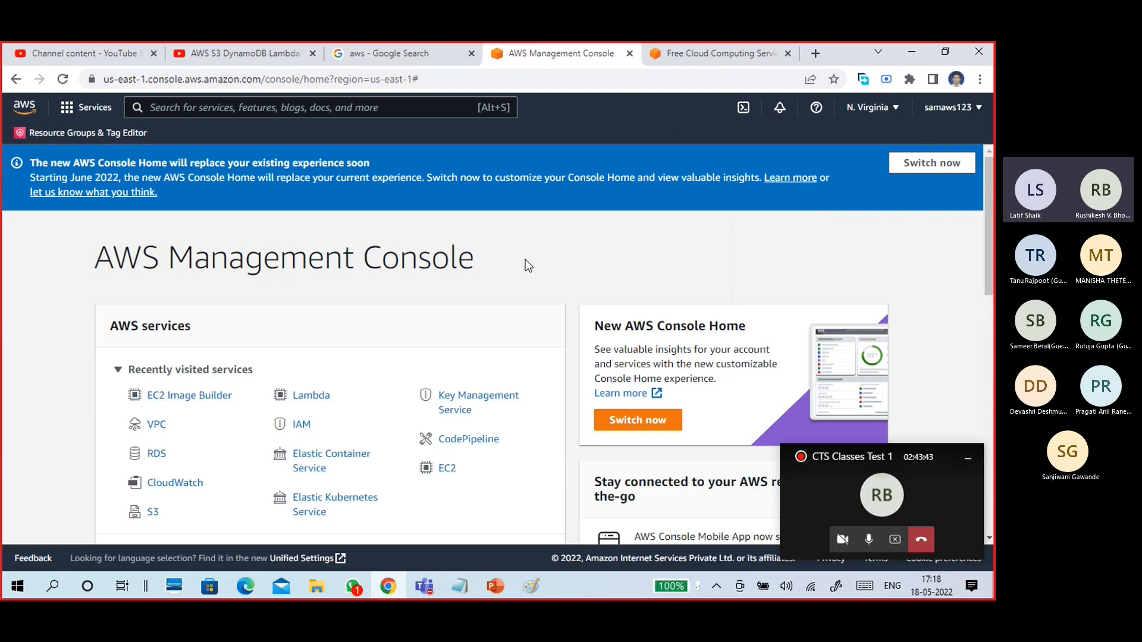
scroll(526, 262, down, 3)
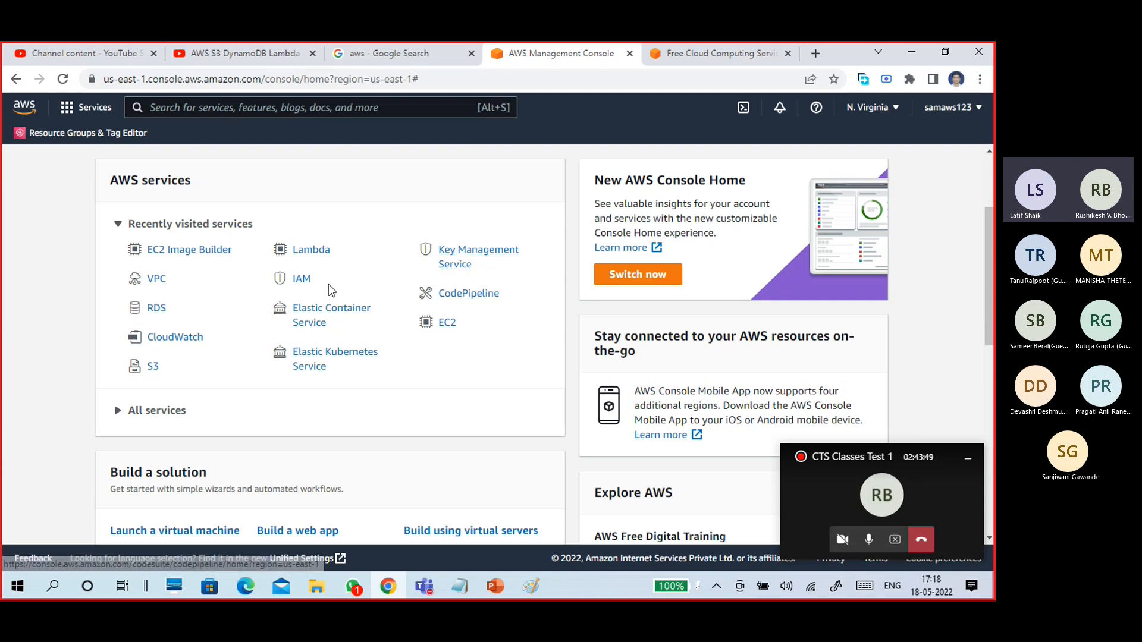
Go to IAM Users and open the single existing user's Summary page.
click(302, 279)
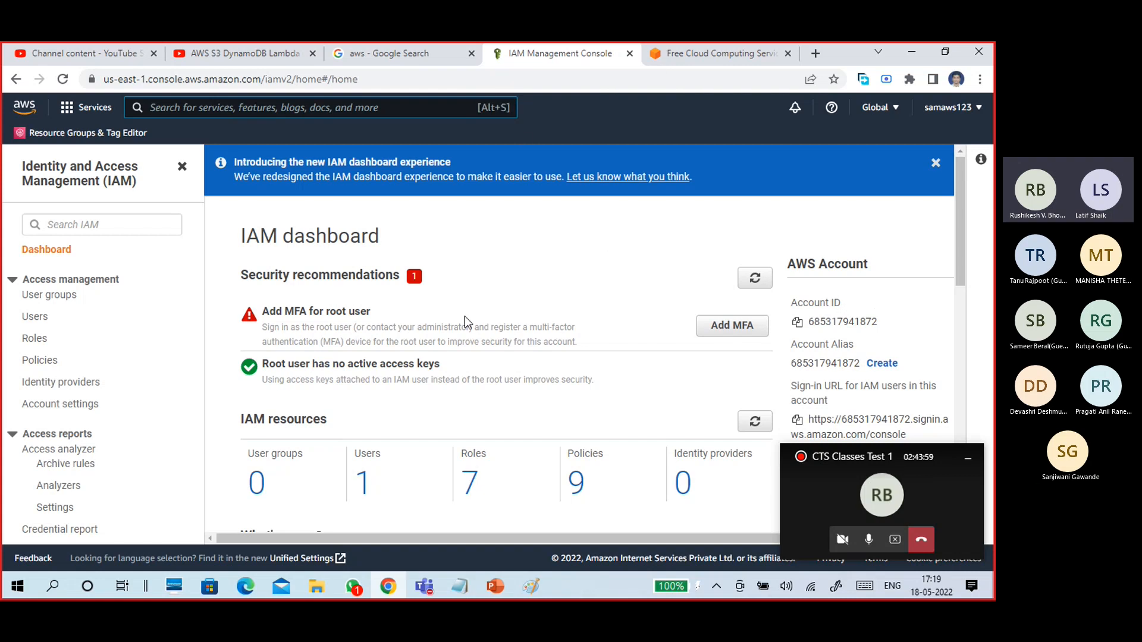
scroll(465, 334, down, 3)
click(365, 341)
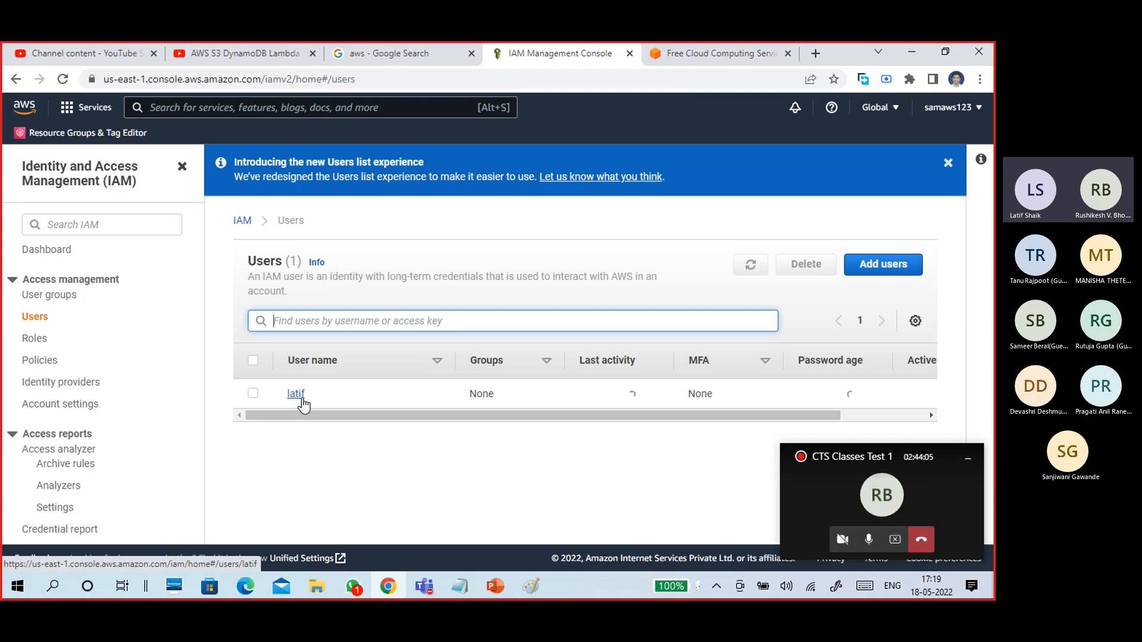
click(302, 402)
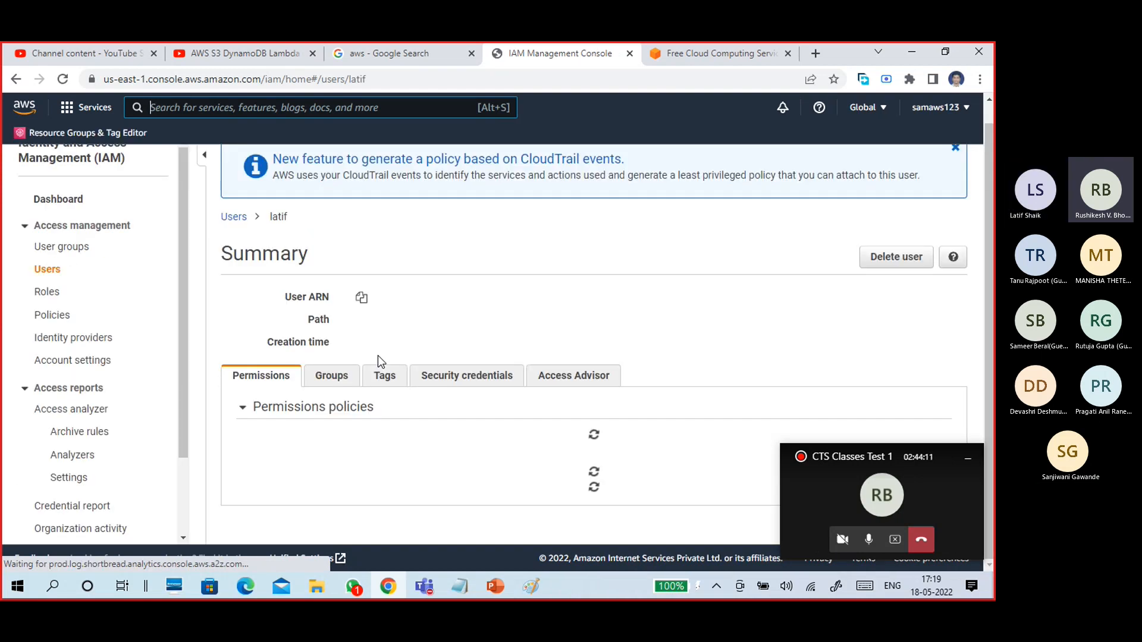
scroll(622, 286, down, 2)
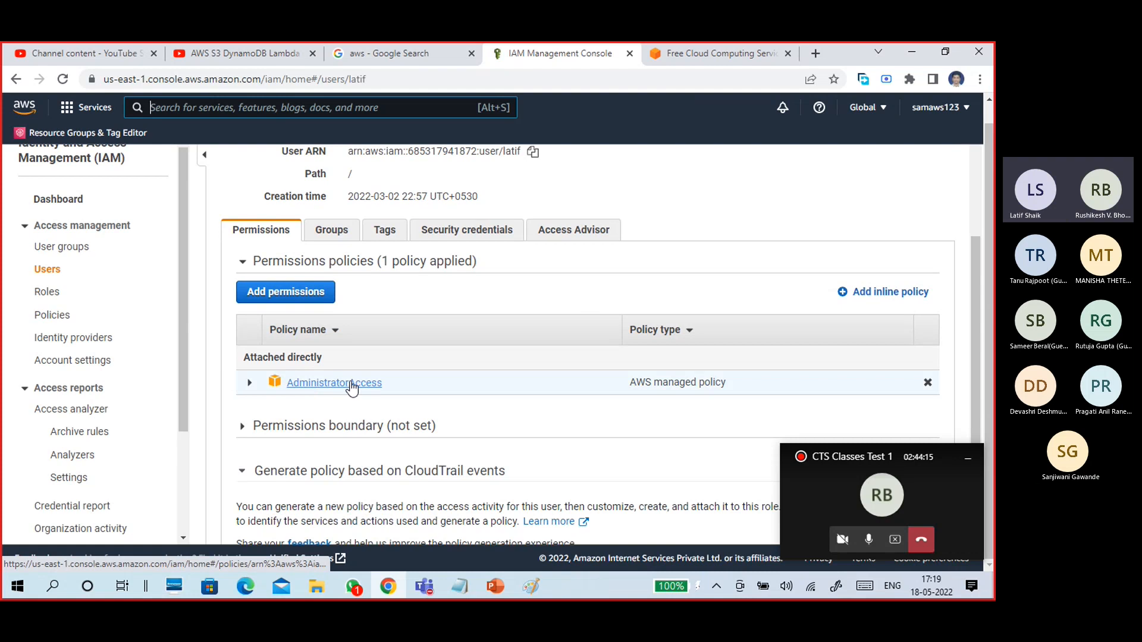
click(250, 383)
scroll(440, 365, down, 1)
scroll(440, 364, down, 2)
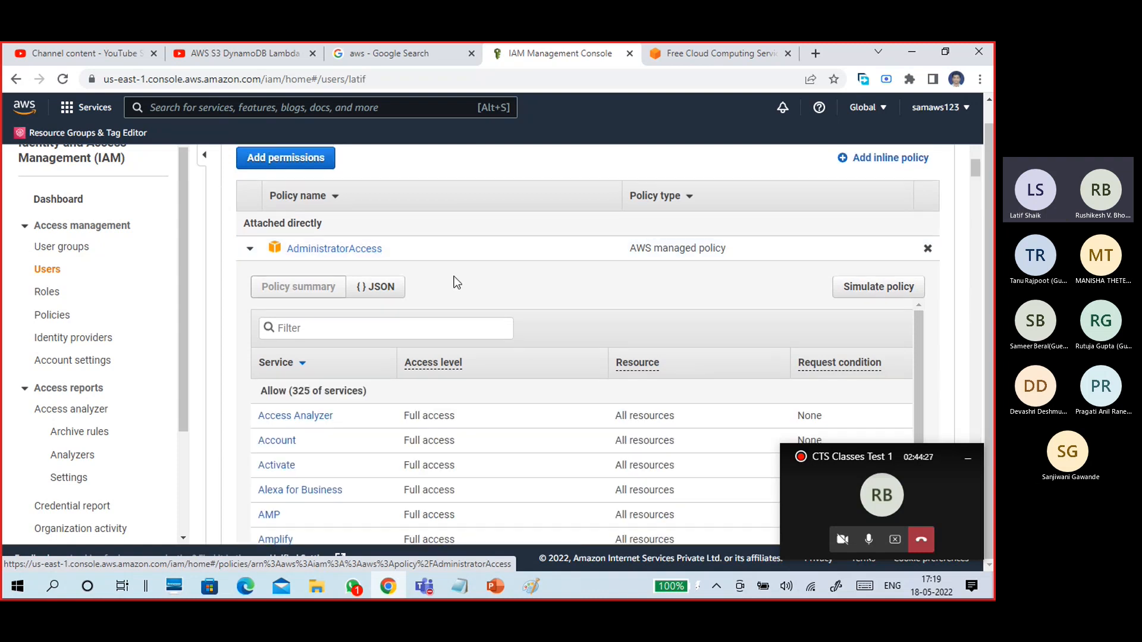
scroll(457, 280, up, 5)
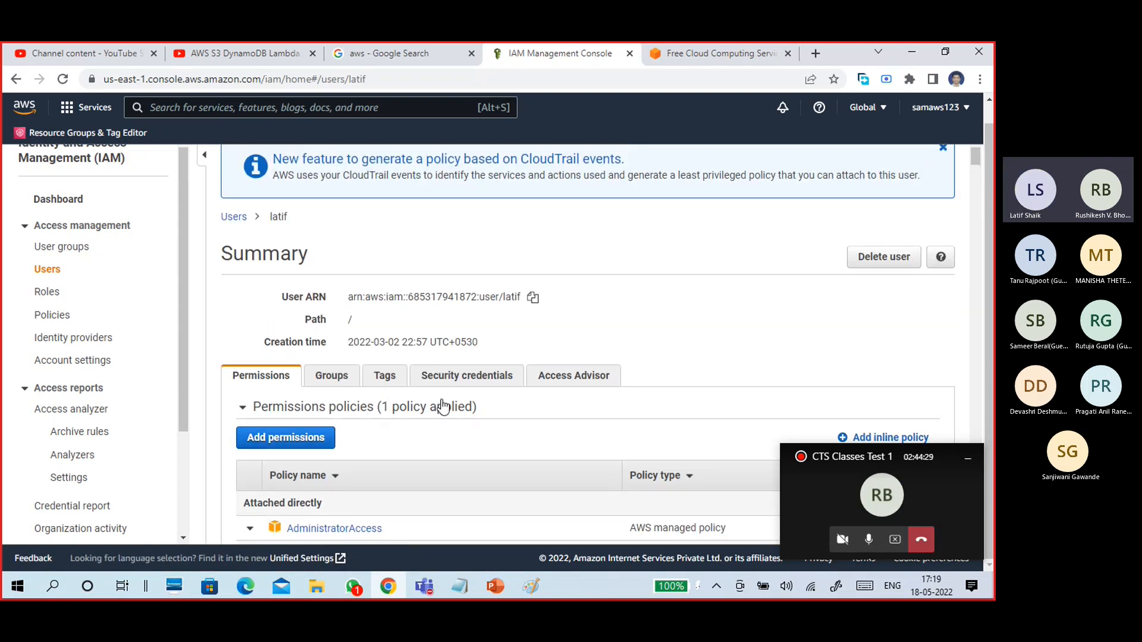
scroll(443, 407, down, 2)
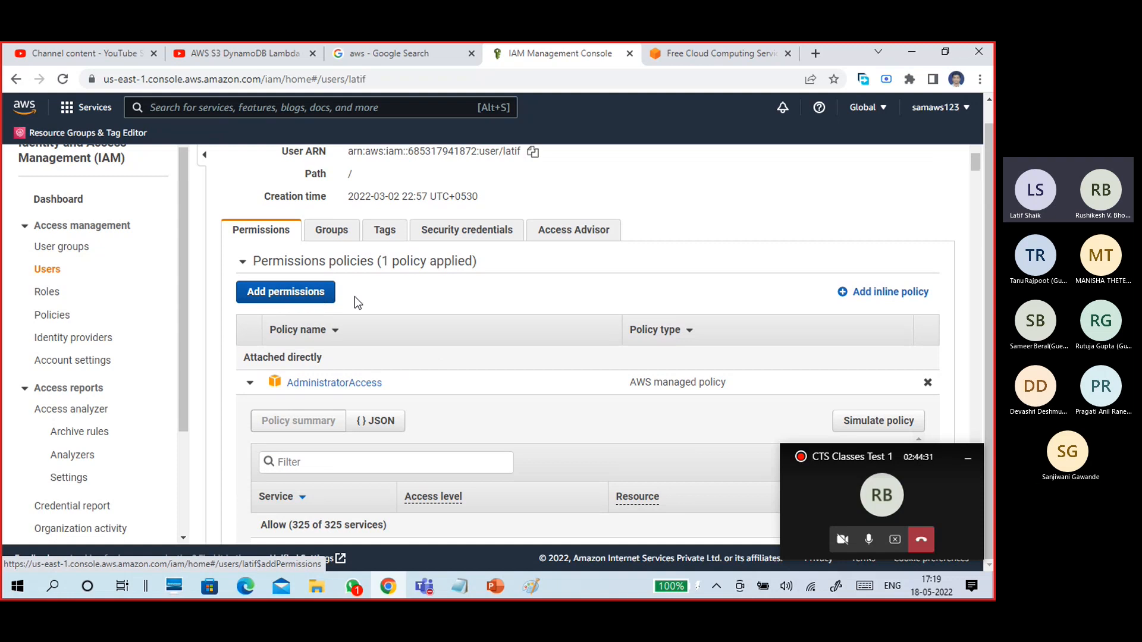
scroll(433, 341, up, 2)
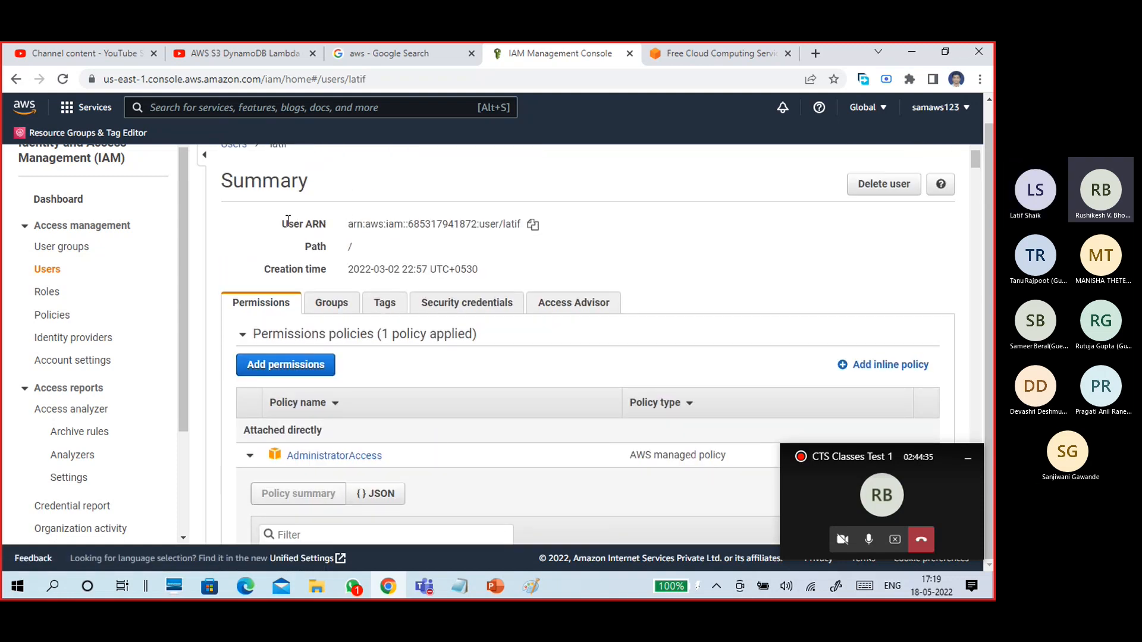
drag(281, 224, 537, 233)
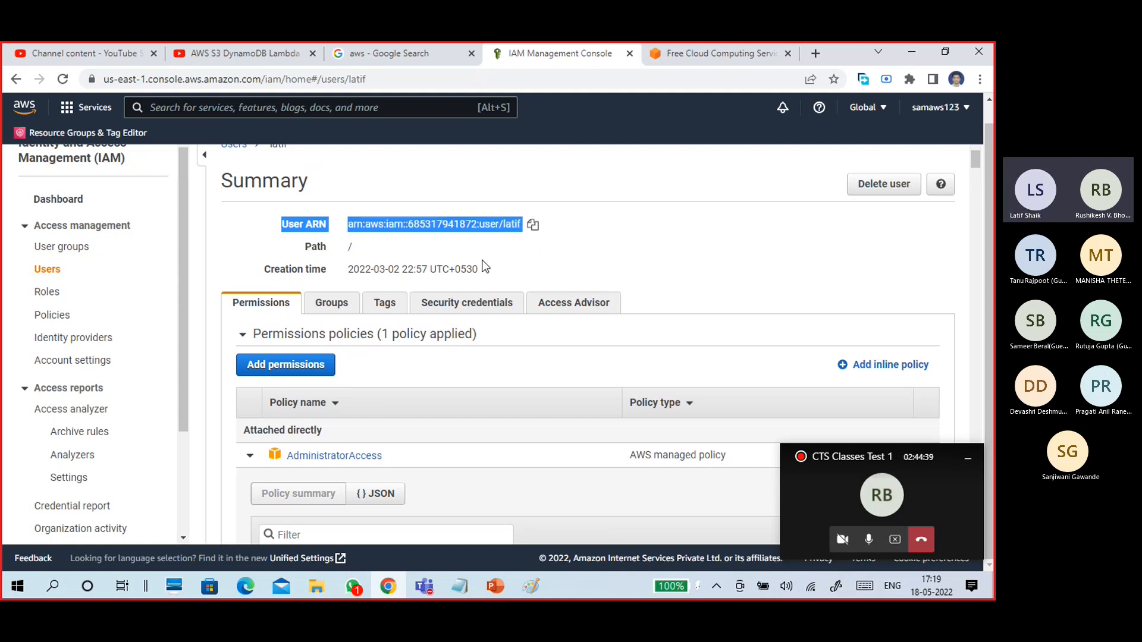
scroll(479, 355, down, 7)
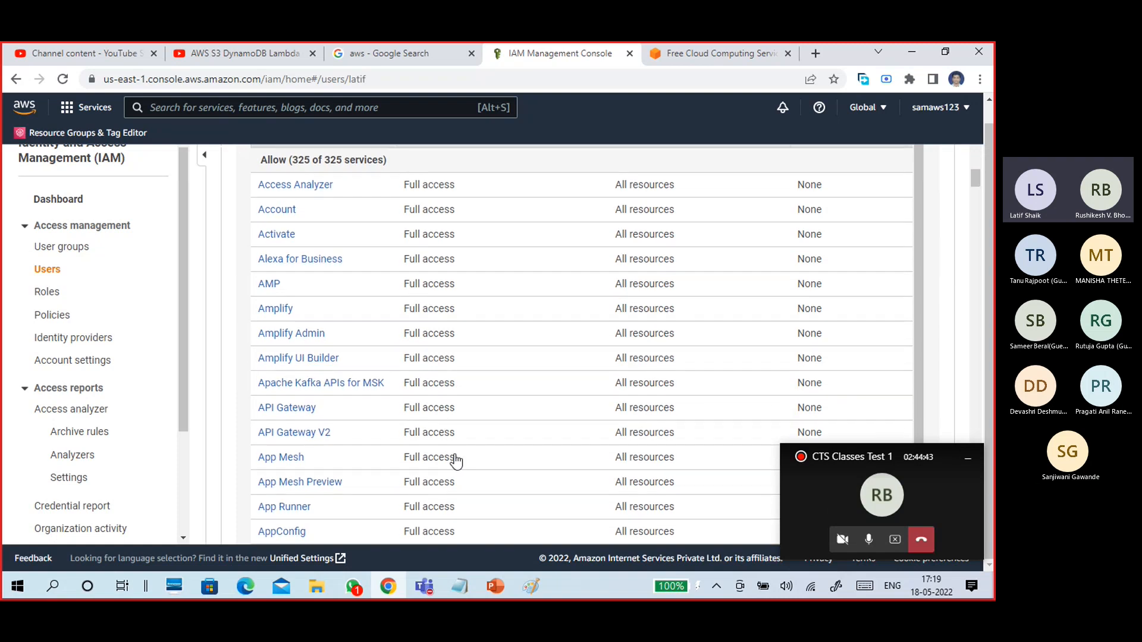
scroll(518, 288, up, 7)
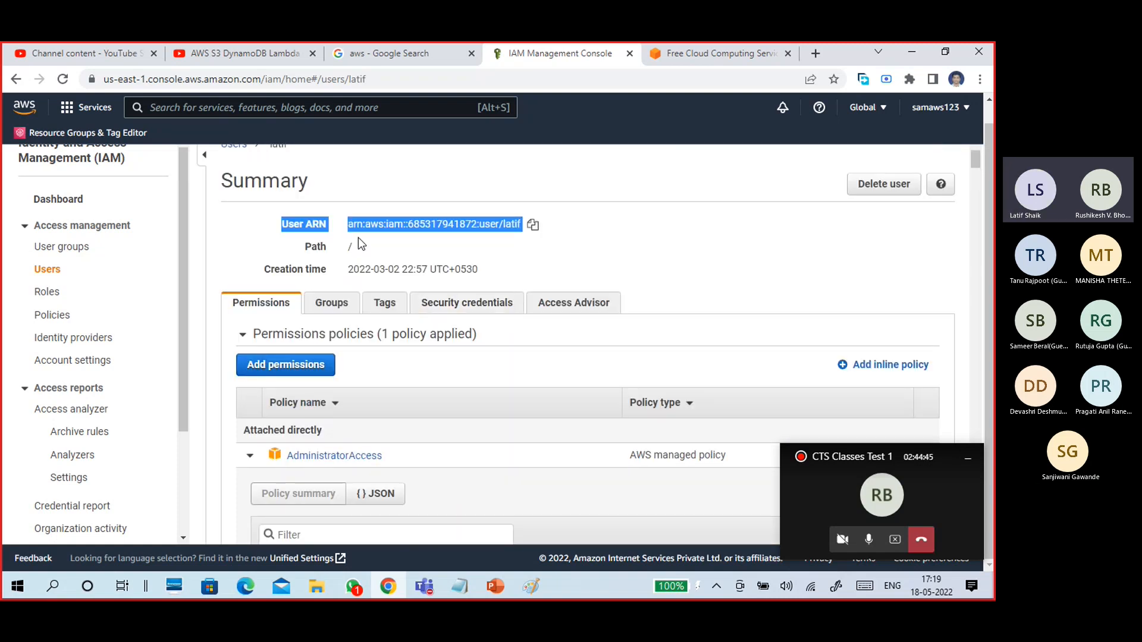
click(473, 253)
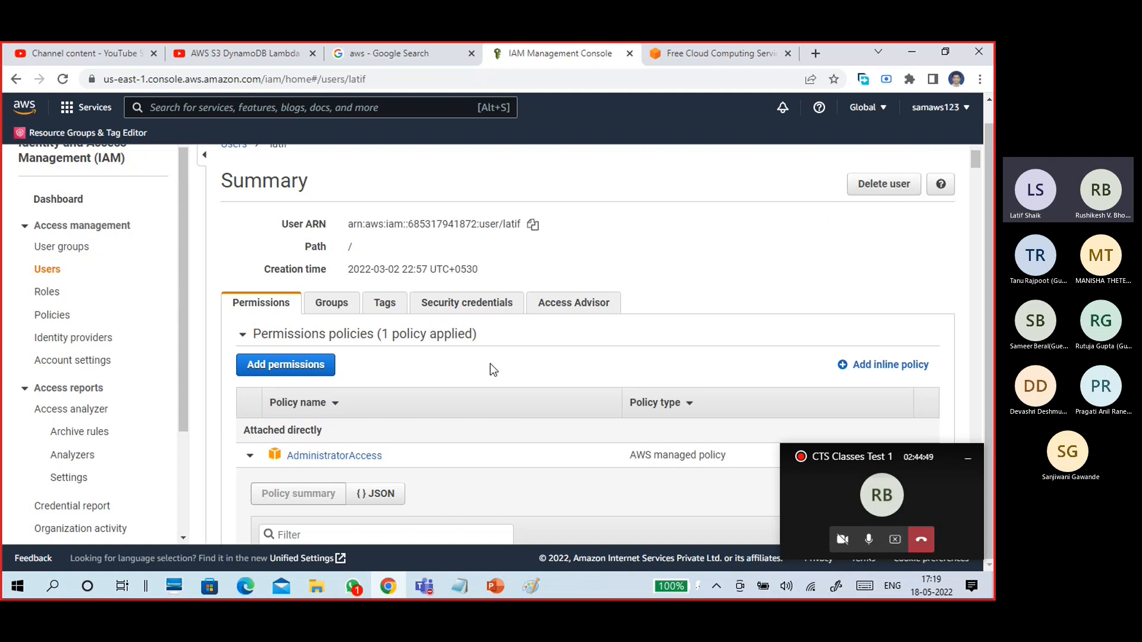
scroll(494, 363, up, 2)
click(233, 218)
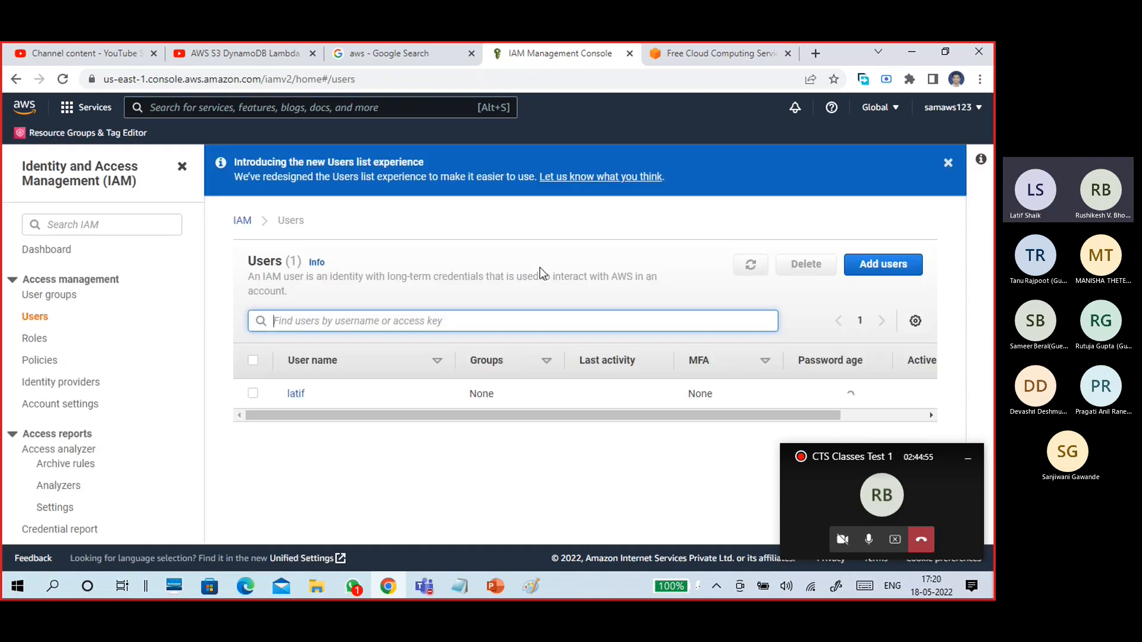
Start adding an IAM user and type the new user's name.
click(873, 273)
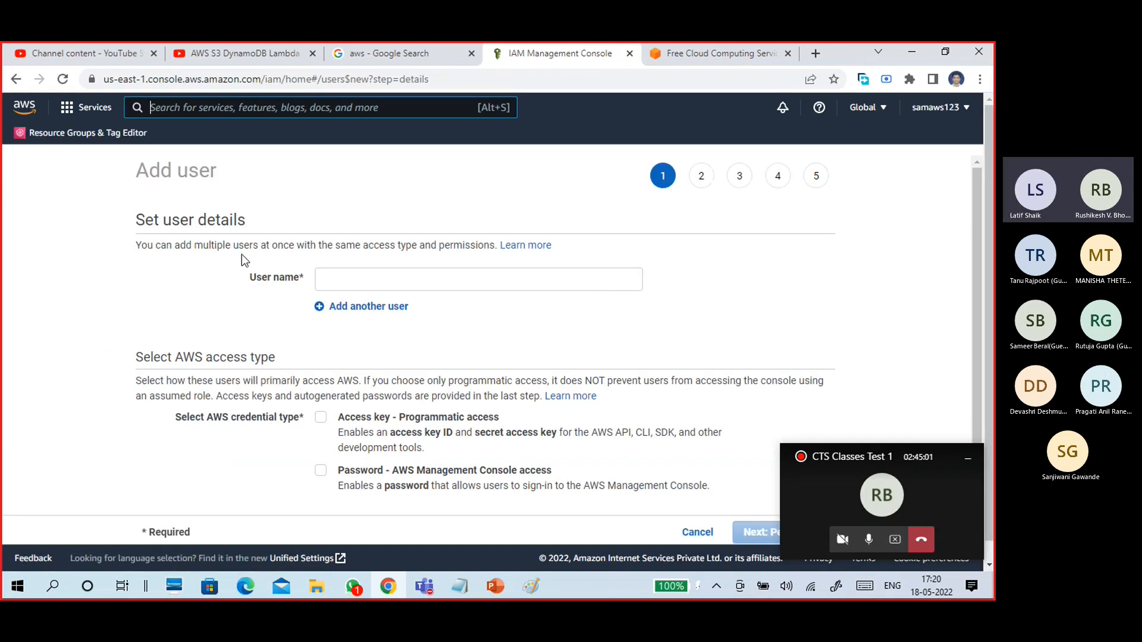
drag(140, 214, 249, 222)
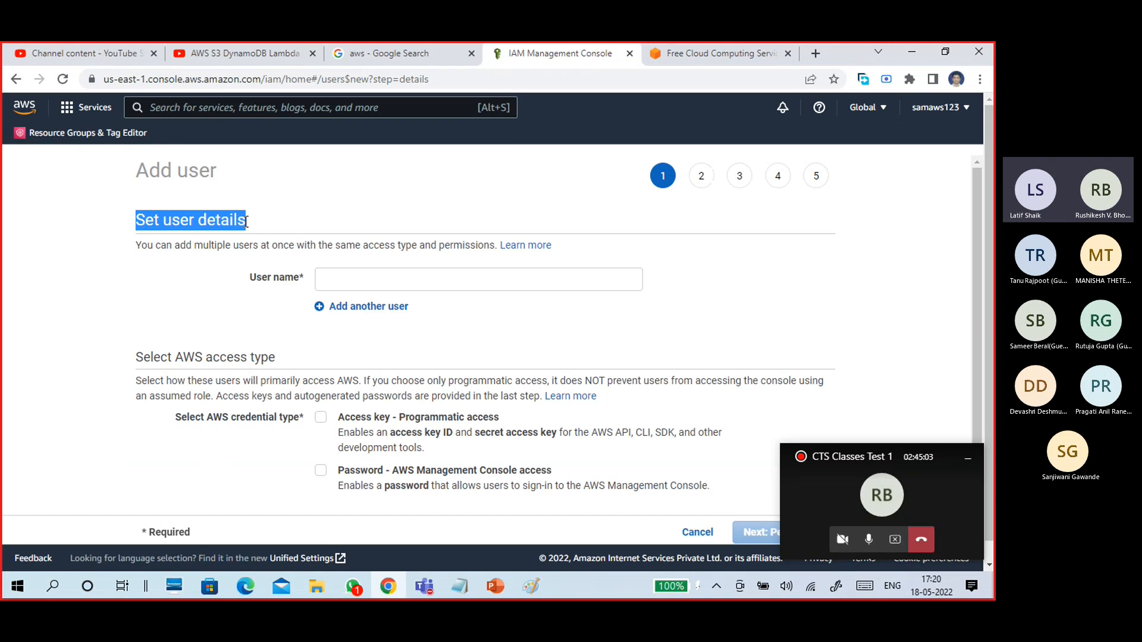
click(343, 282)
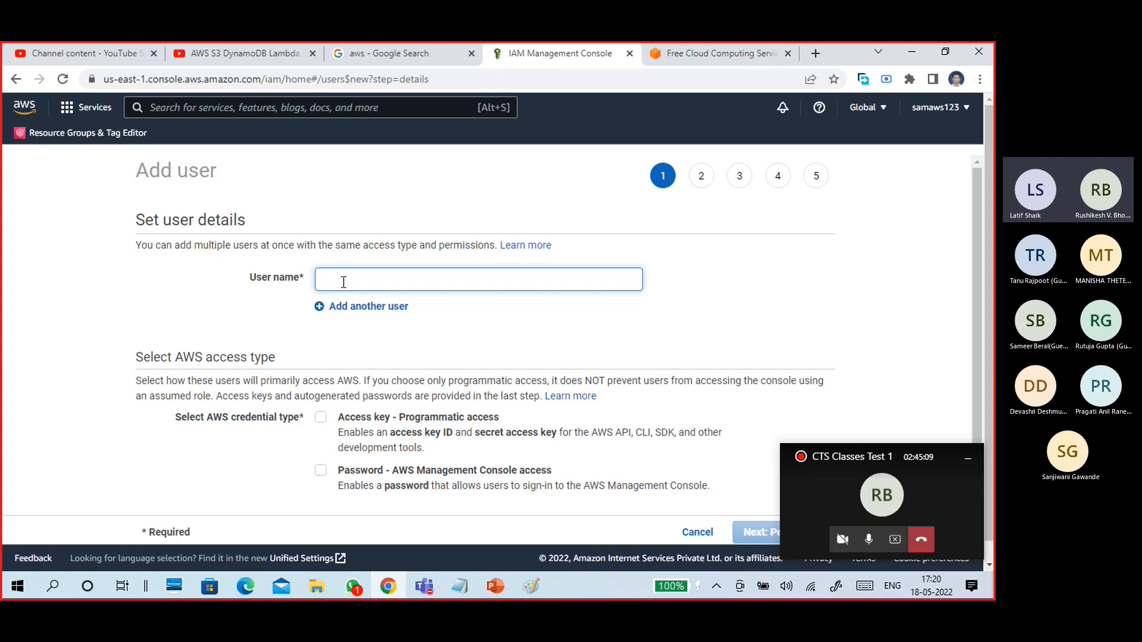
text(L)
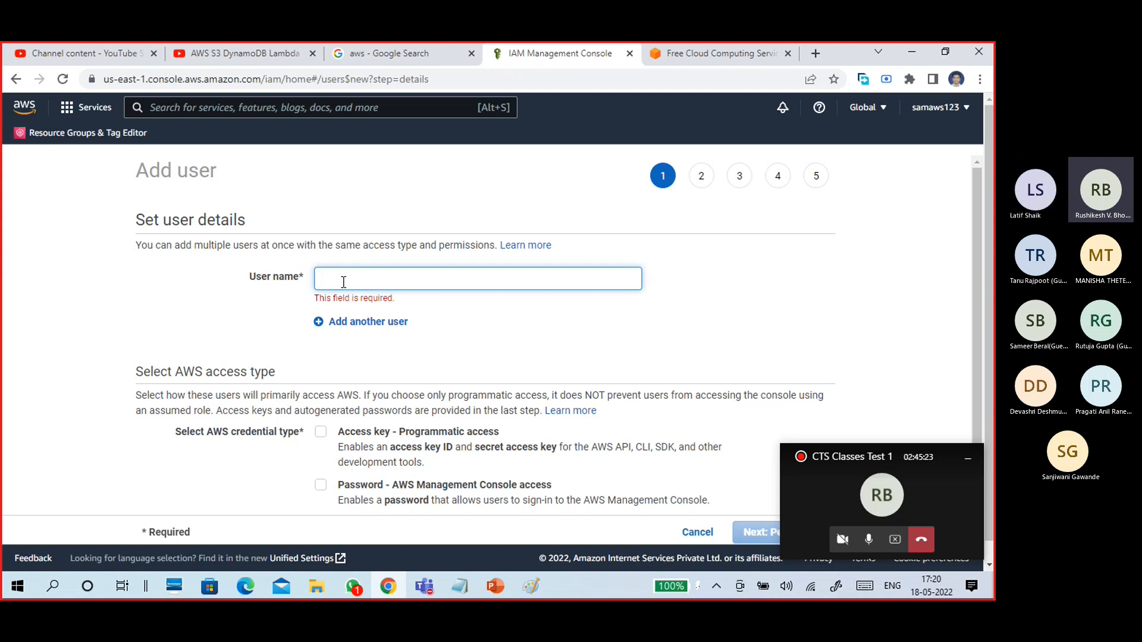
text(Devasri)
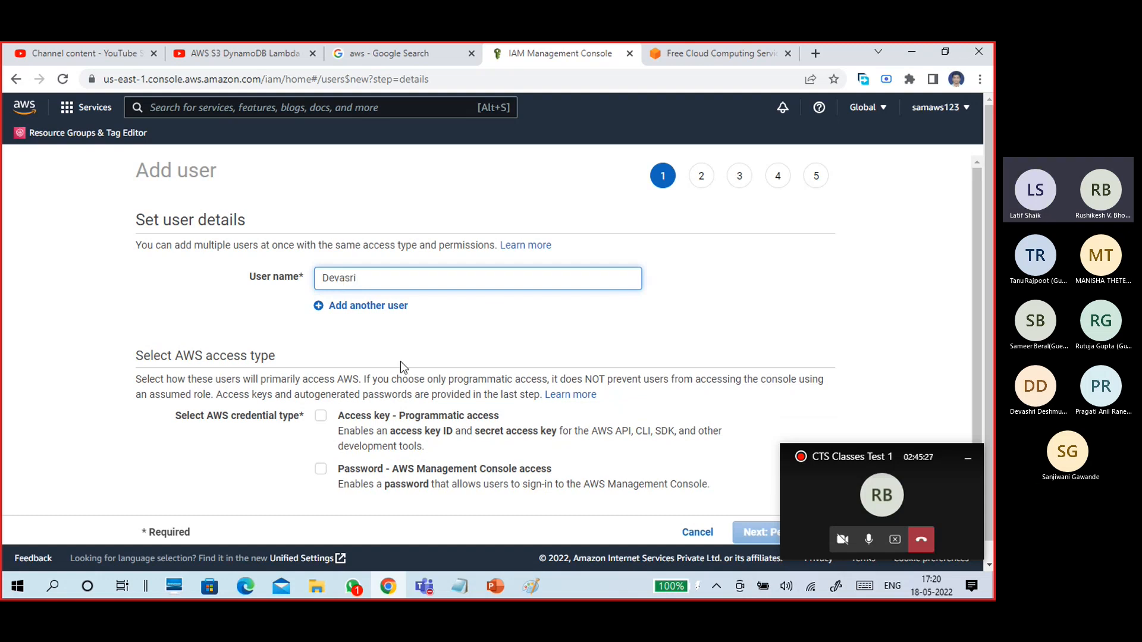
Minimize the meeting window again and correct the misspelled end of the user name.
click(421, 580)
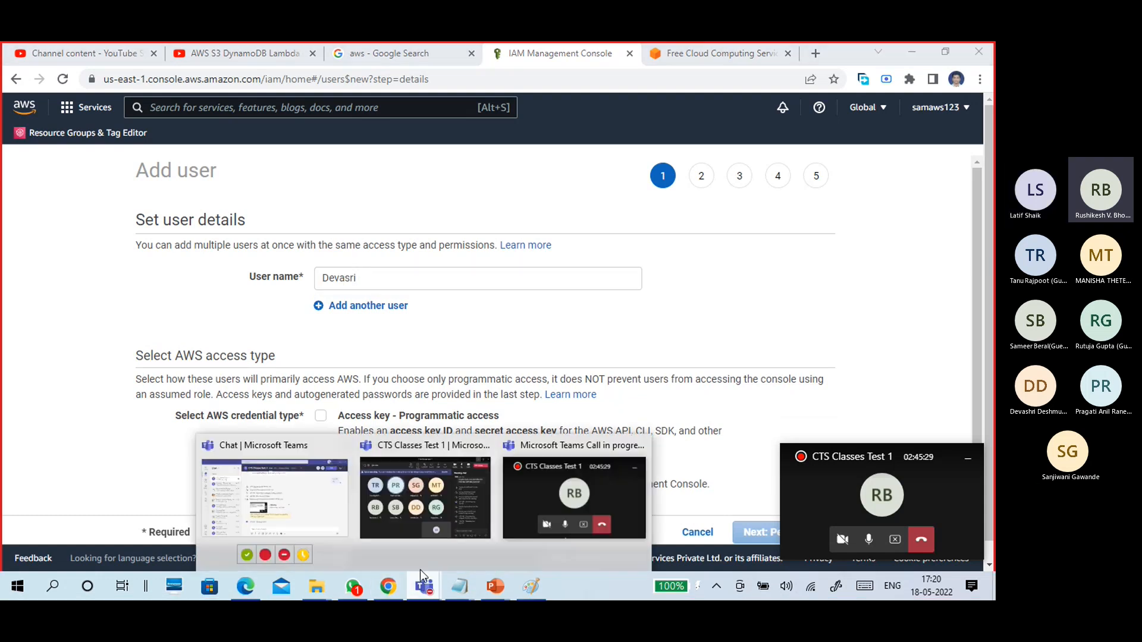
click(404, 535)
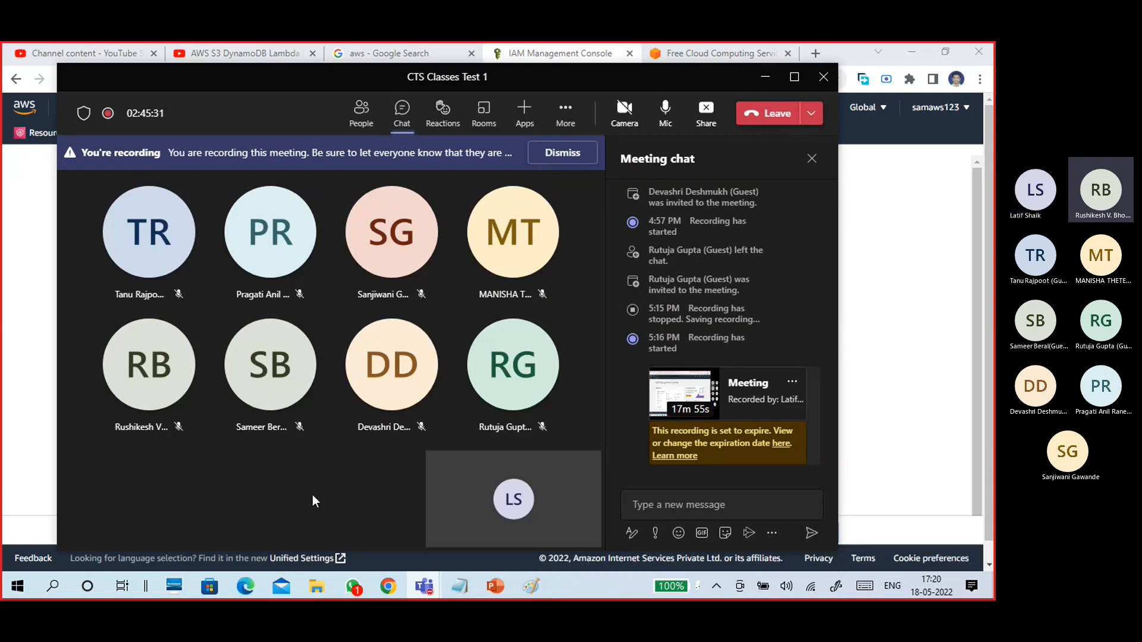
click(765, 77)
key(BackSpace)
key(BackSpace)
text(hri)
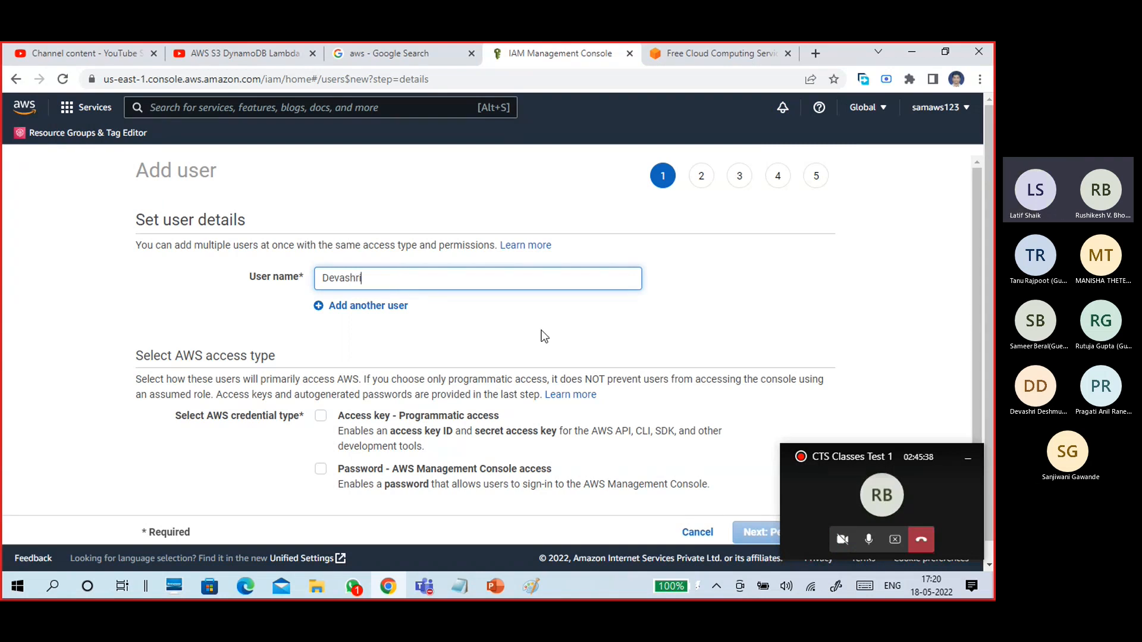
Highlight part of the user name and the Select AWS access type heading.
scroll(544, 336, down, 2)
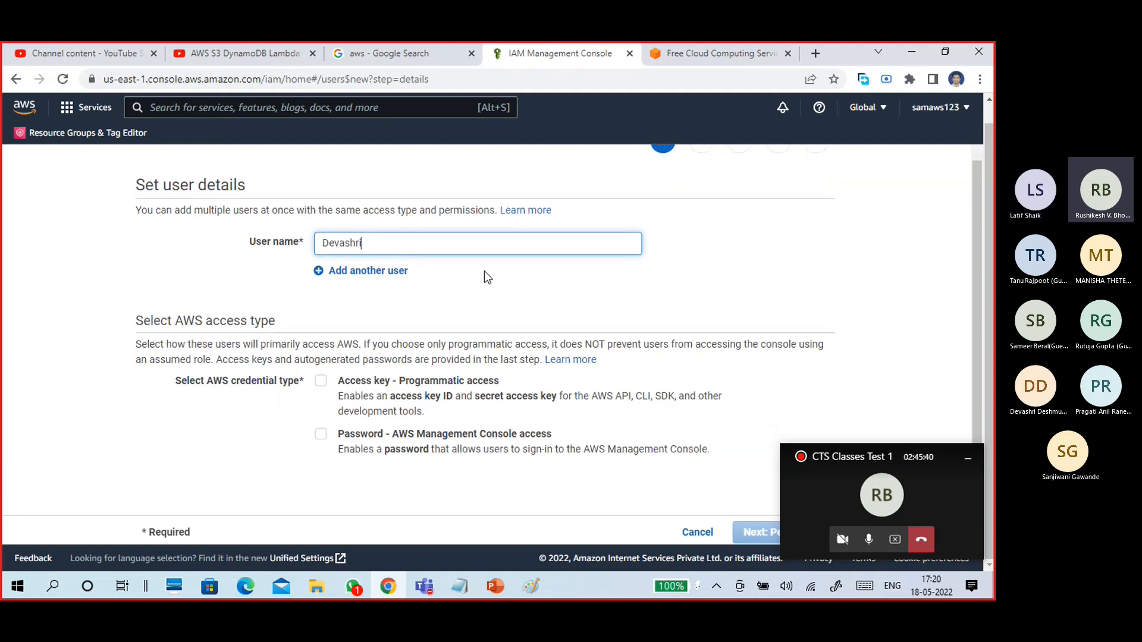
drag(364, 243, 318, 244)
click(415, 308)
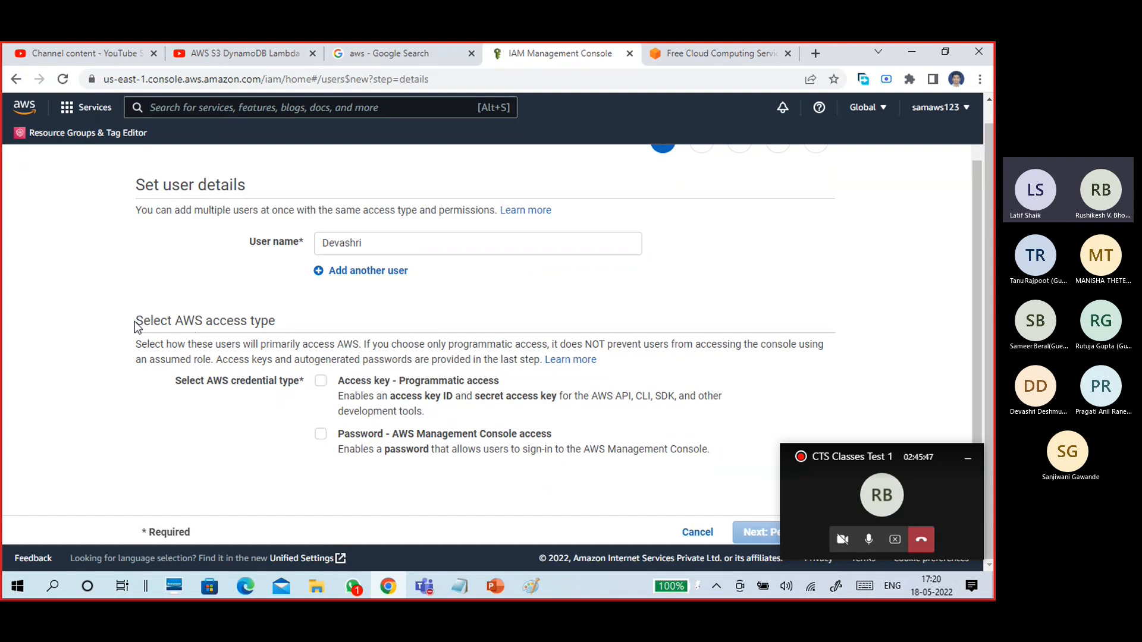
drag(134, 321, 293, 314)
Enable both console password access and programmatic access-key access for the new user.
click(293, 314)
click(321, 433)
scroll(518, 398, down, 2)
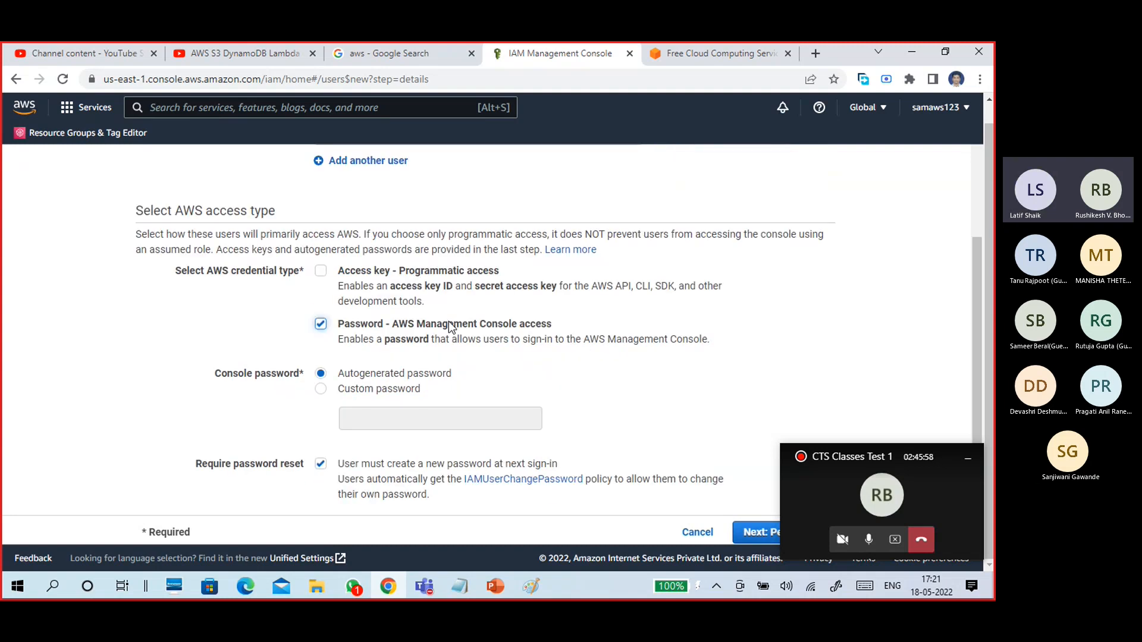
click(319, 273)
drag(395, 288, 552, 298)
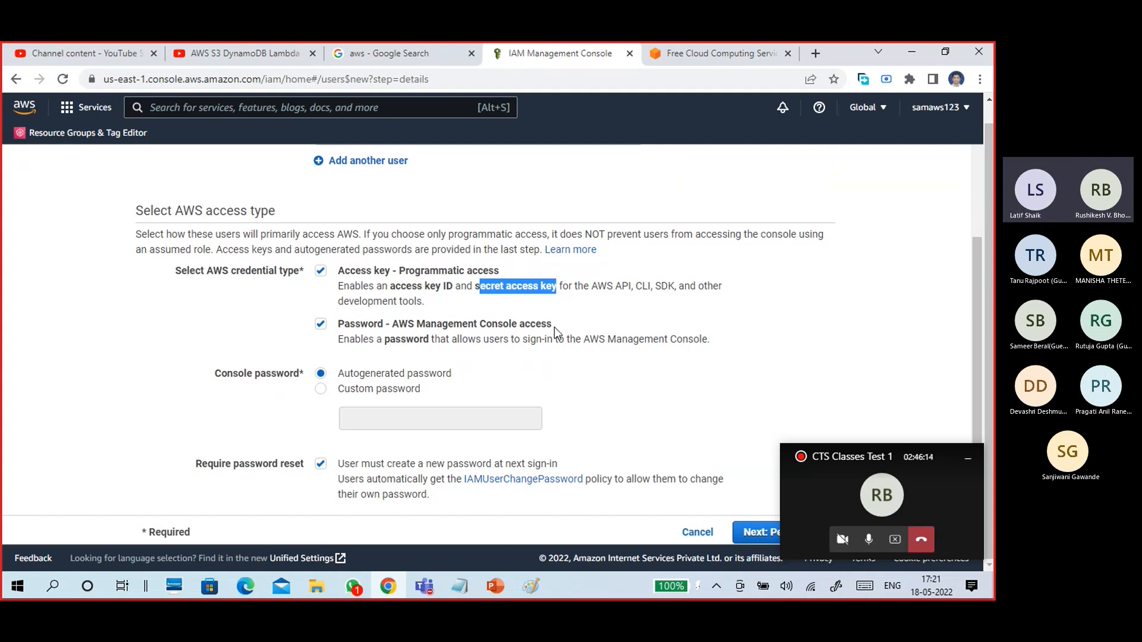
Choose Custom password, enter the user's console password, and dismiss the autofill suggestions.
click(402, 380)
click(387, 387)
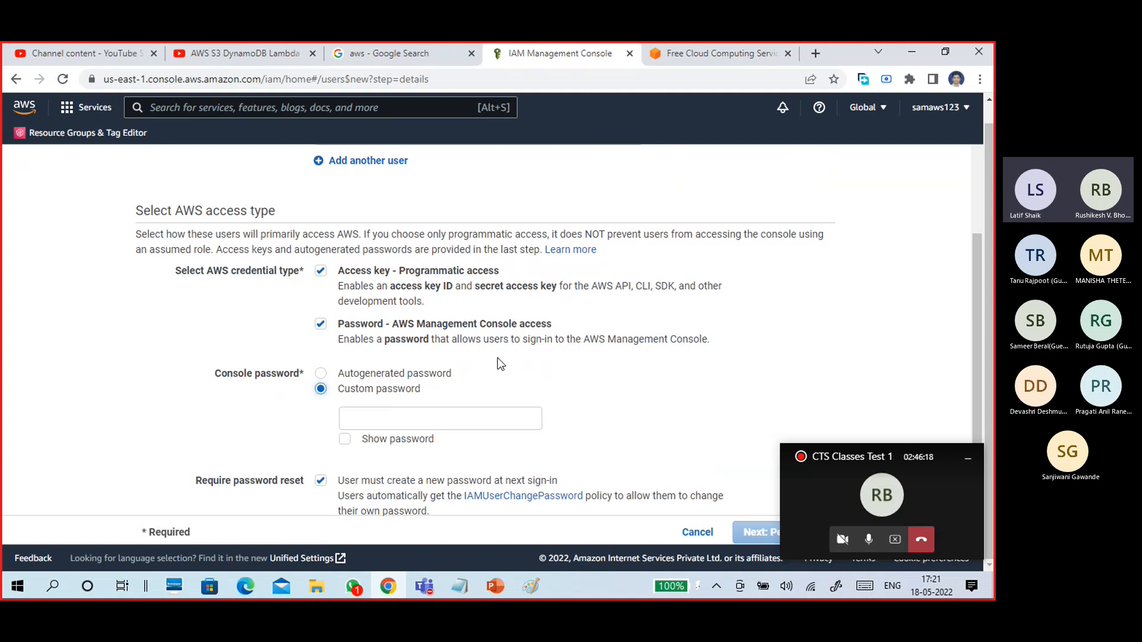
click(380, 433)
scroll(381, 432, down, 1)
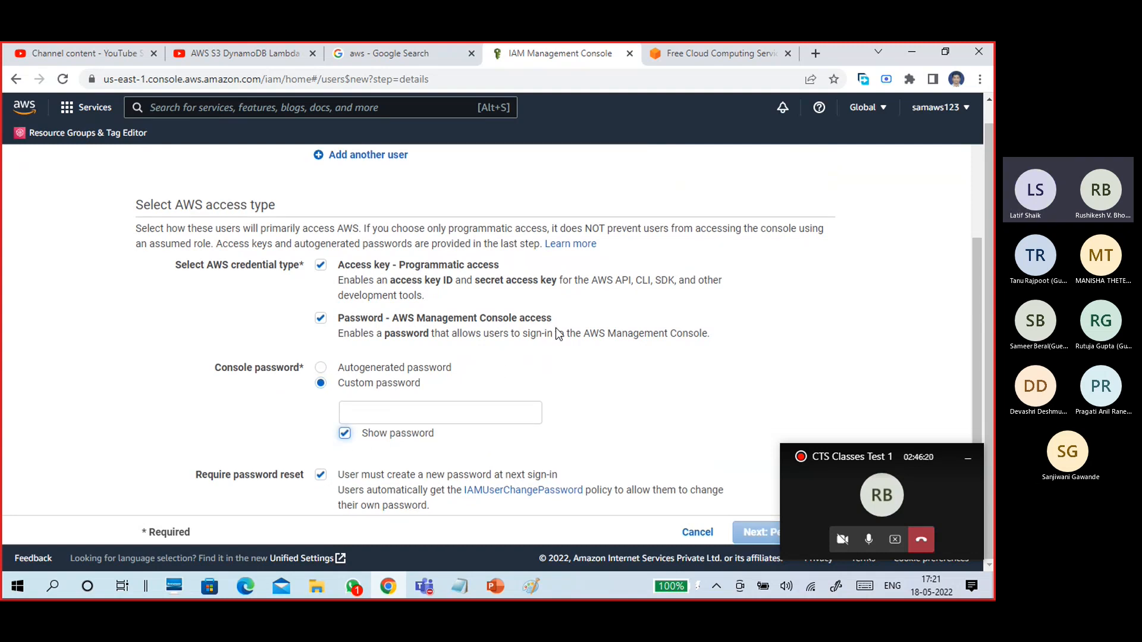
click(492, 399)
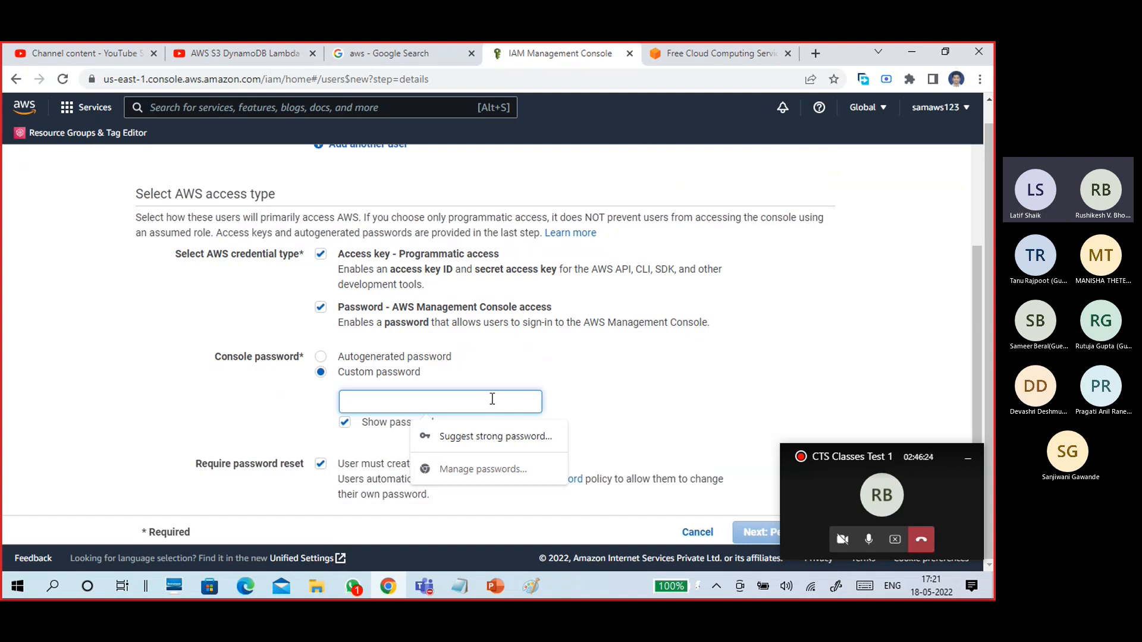
click(356, 425)
click(376, 401)
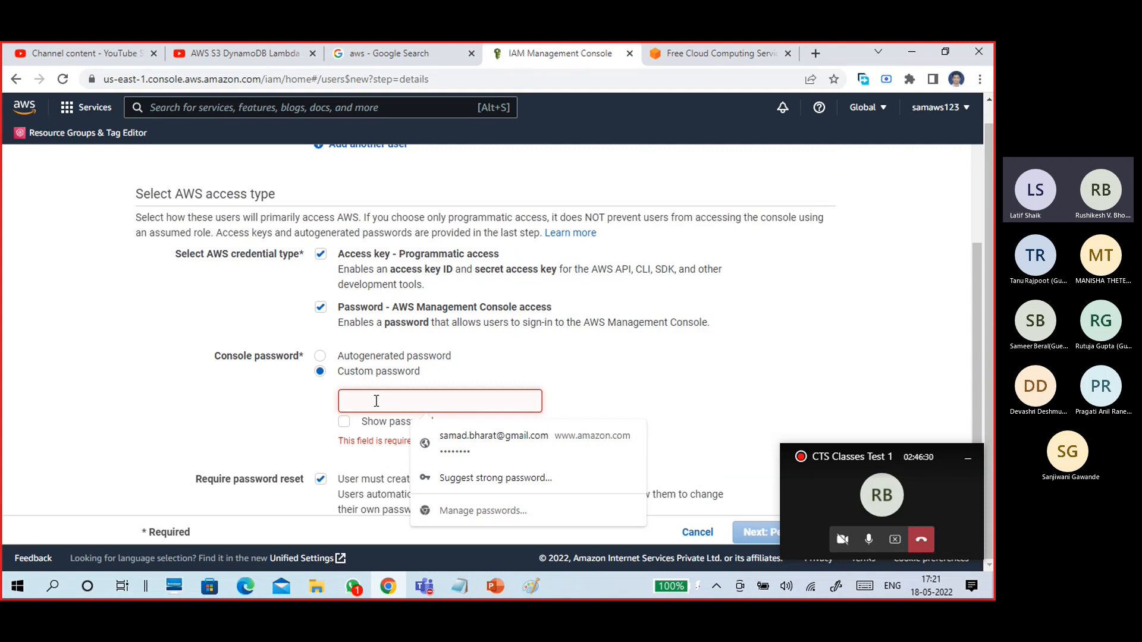
text(a)
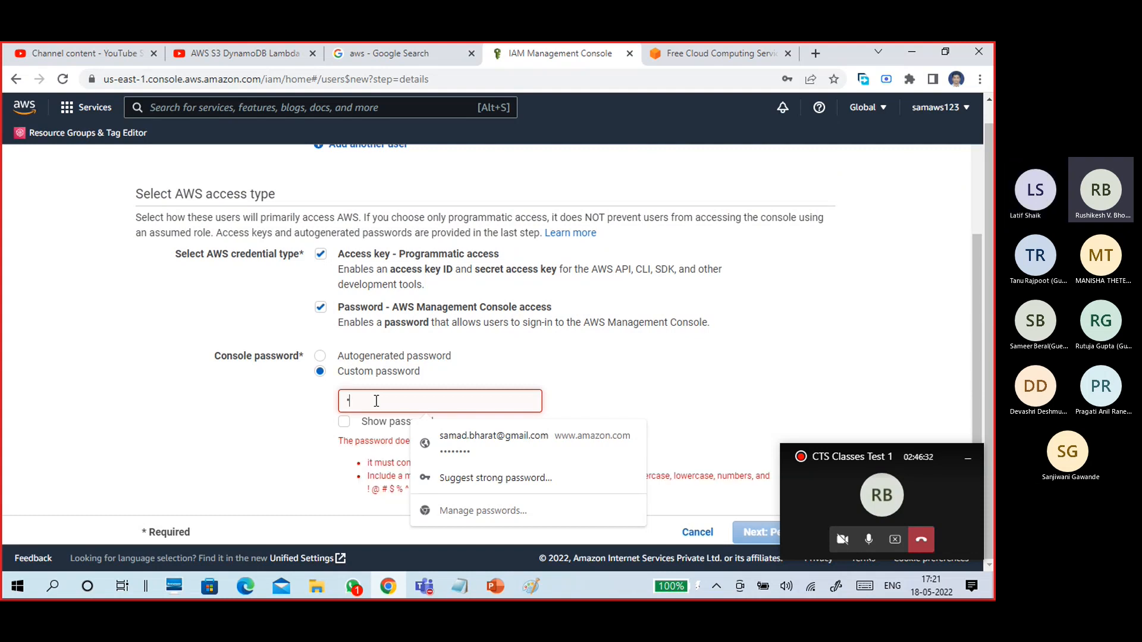
text(dmin)
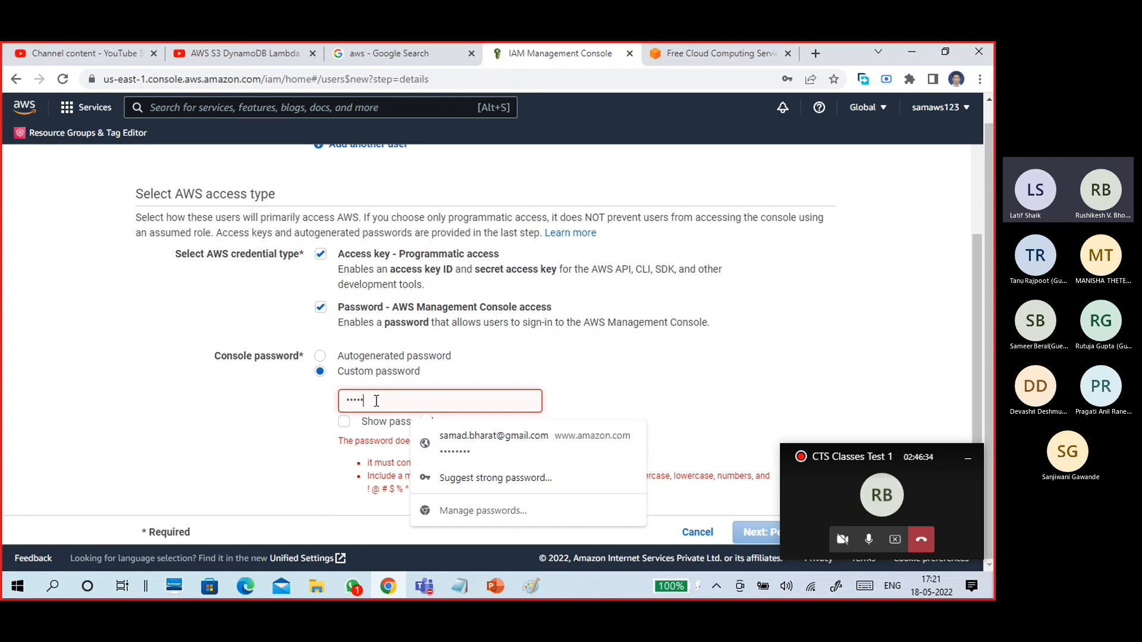
text(@)
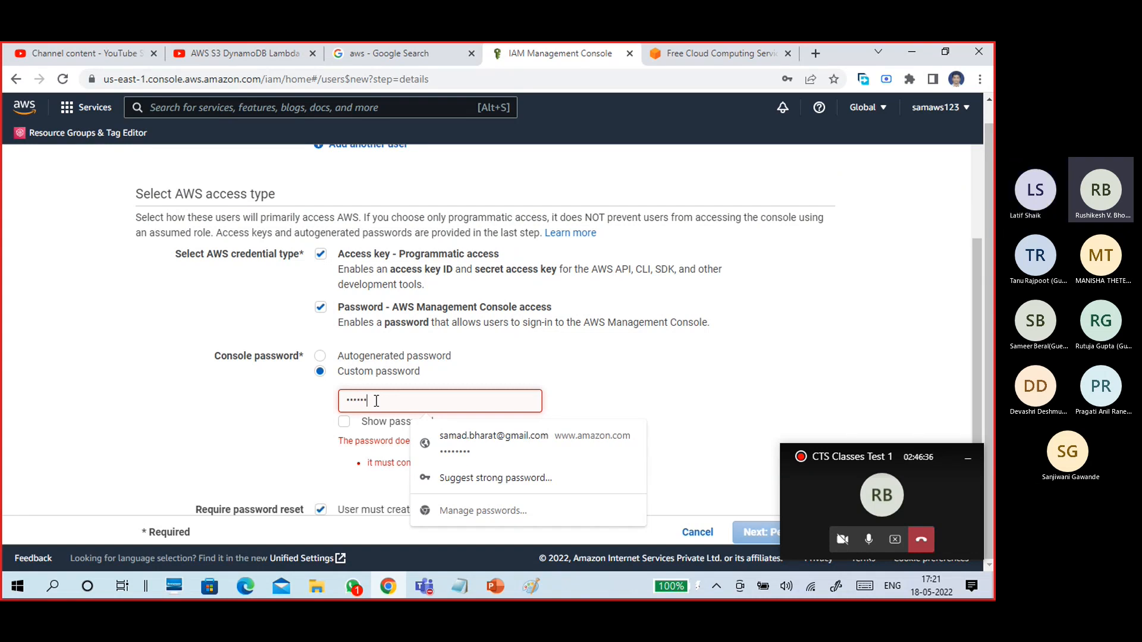
text(123)
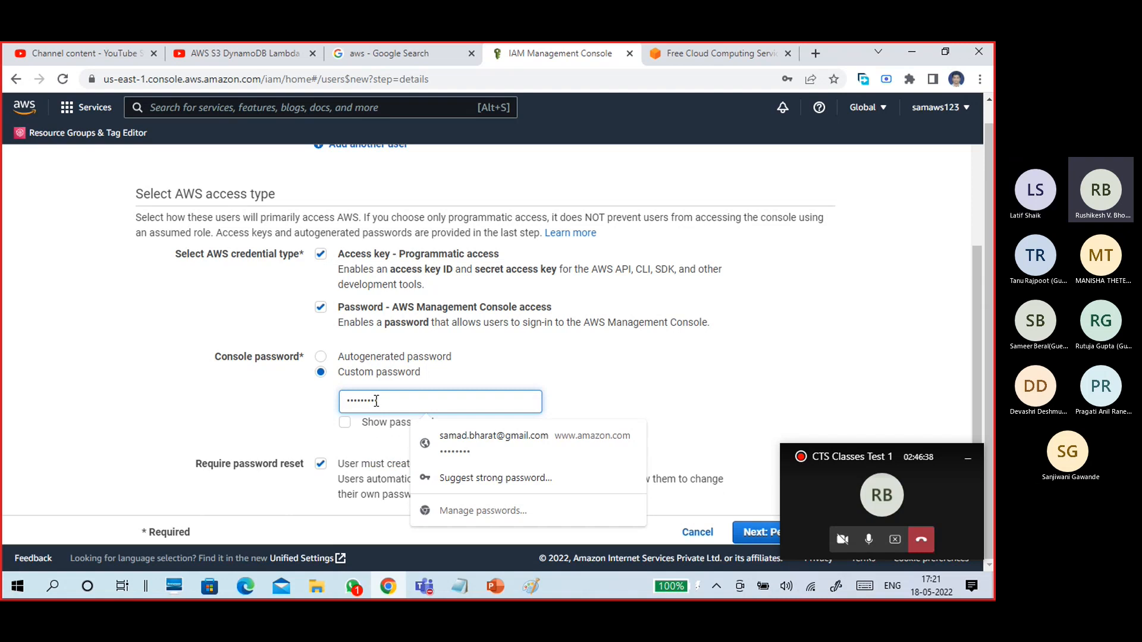
click(601, 372)
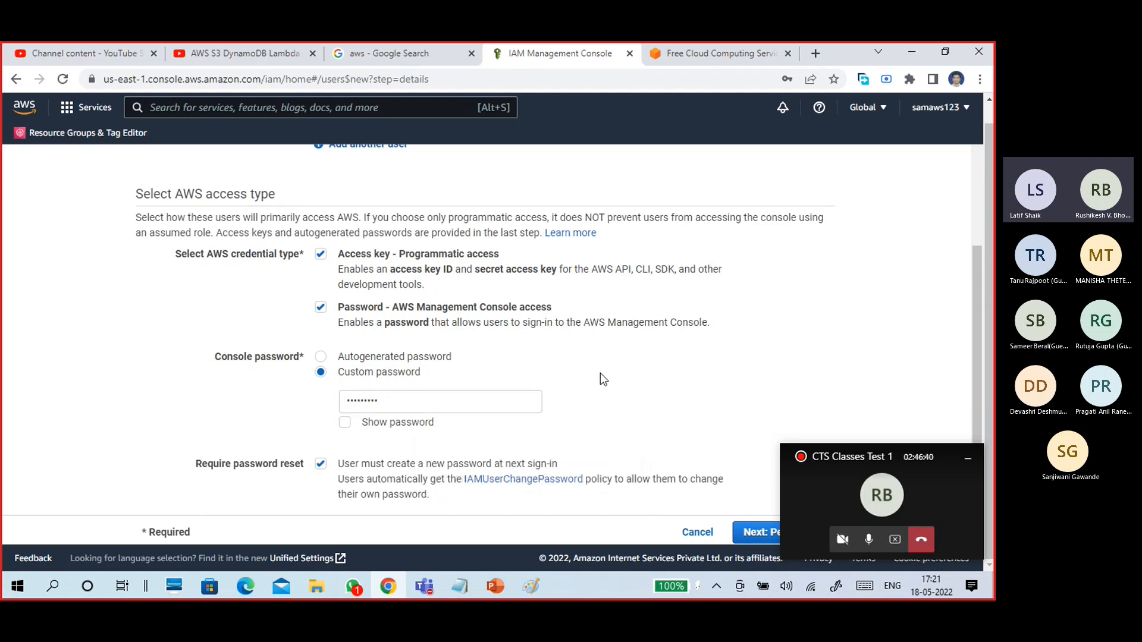
click(967, 459)
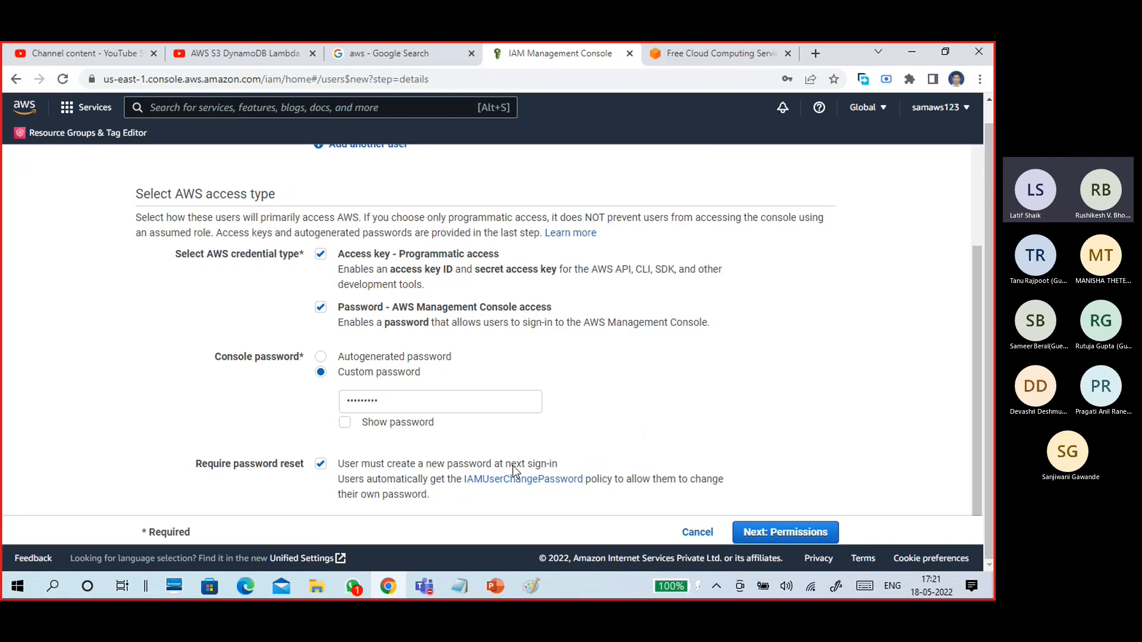
Untick Require password reset, then highlight the programmatic and console access wording.
click(370, 470)
click(407, 403)
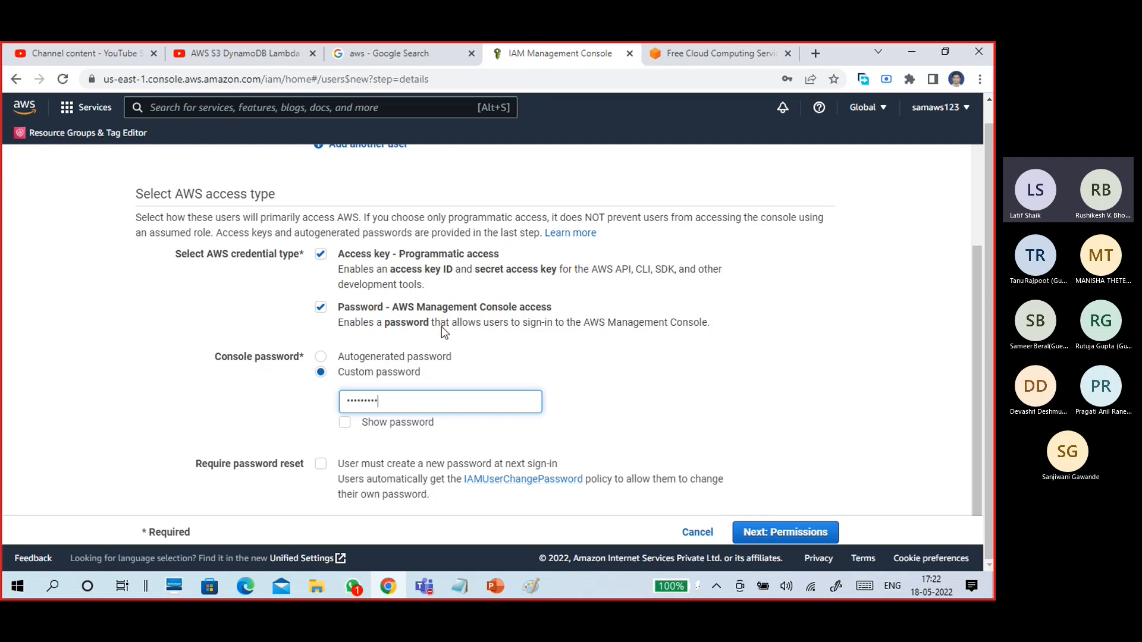
drag(336, 254, 502, 259)
drag(394, 269, 457, 274)
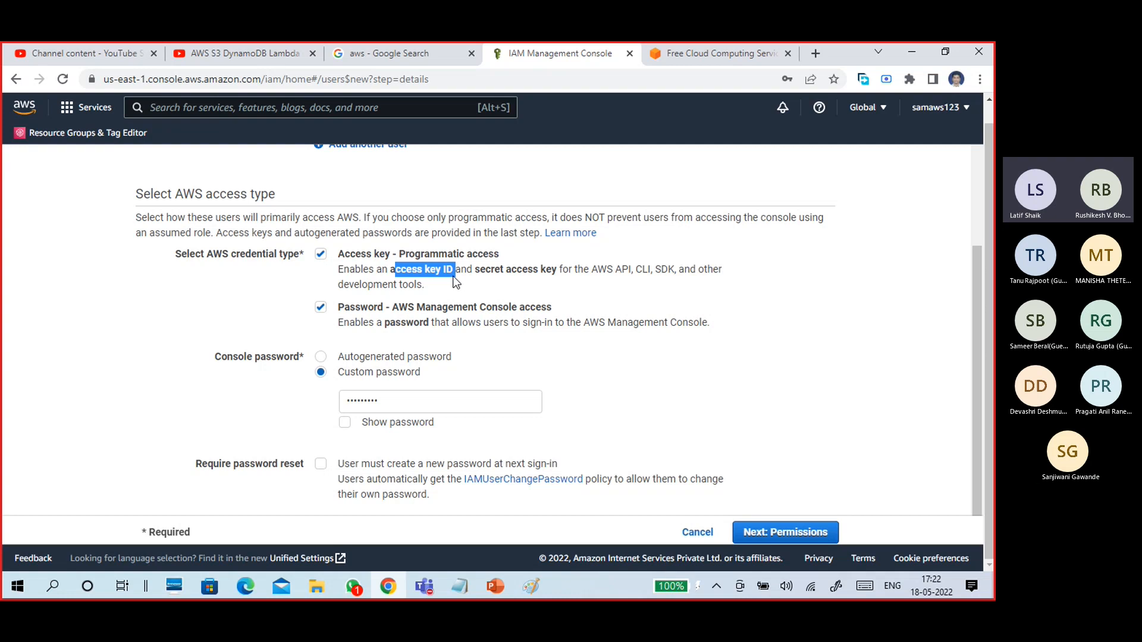
drag(391, 307, 569, 315)
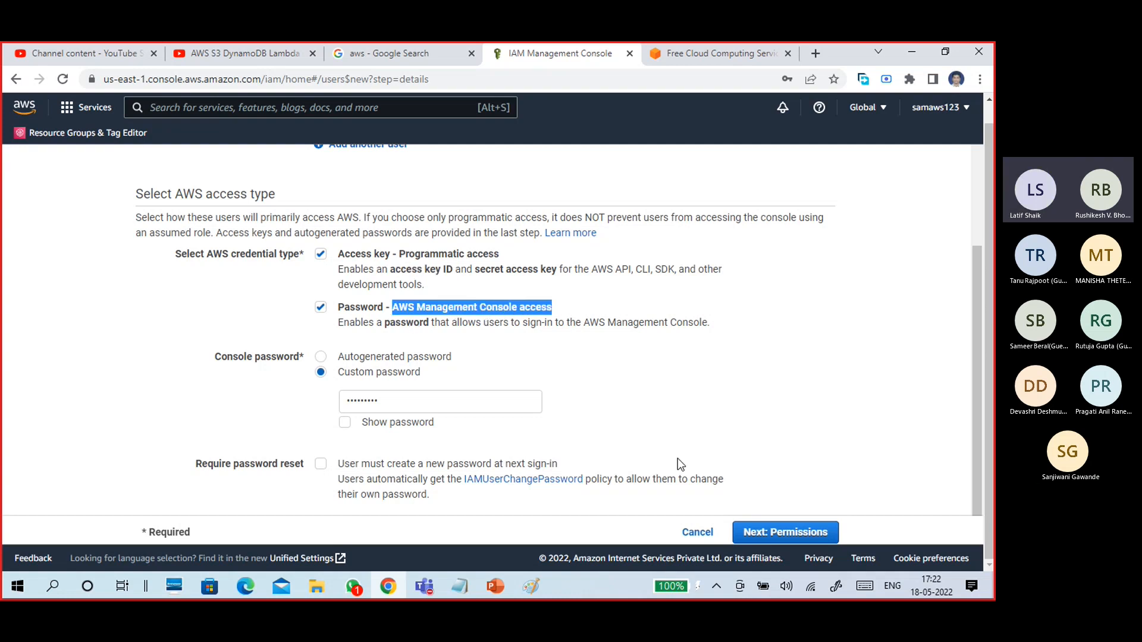
On the permissions step, attach the AdministratorAccess policy directly to the user.
click(785, 533)
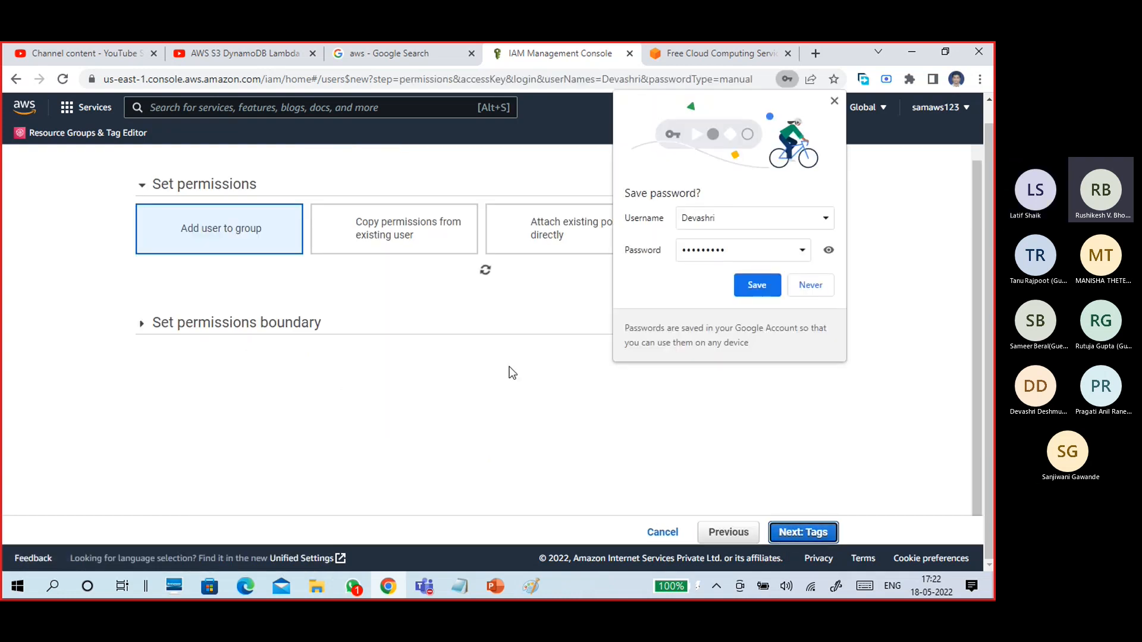
click(835, 101)
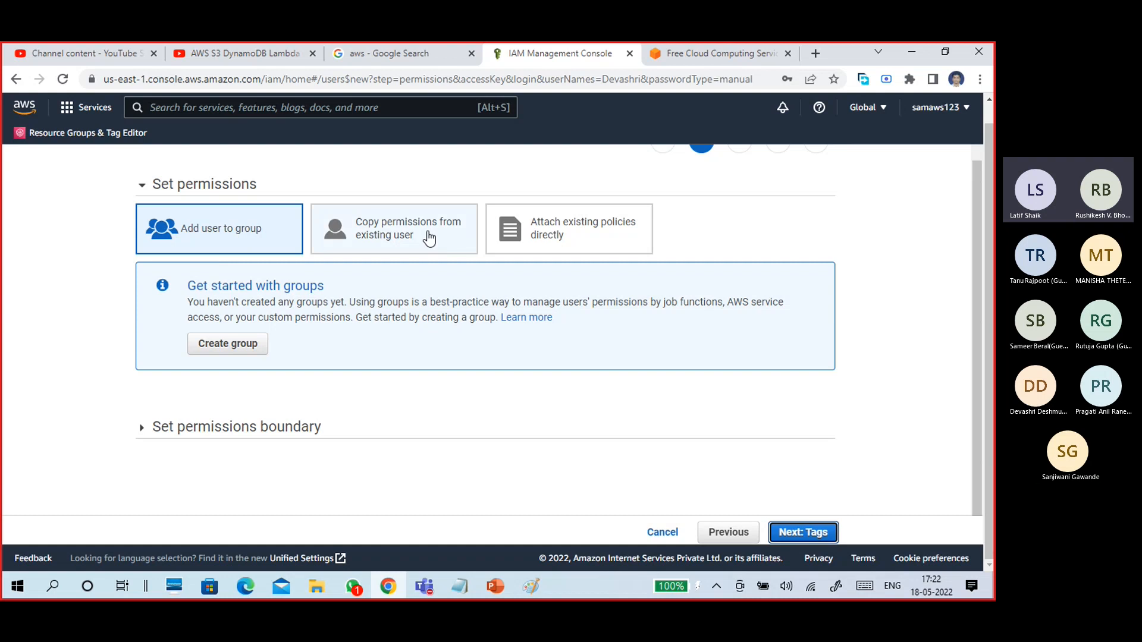
click(576, 234)
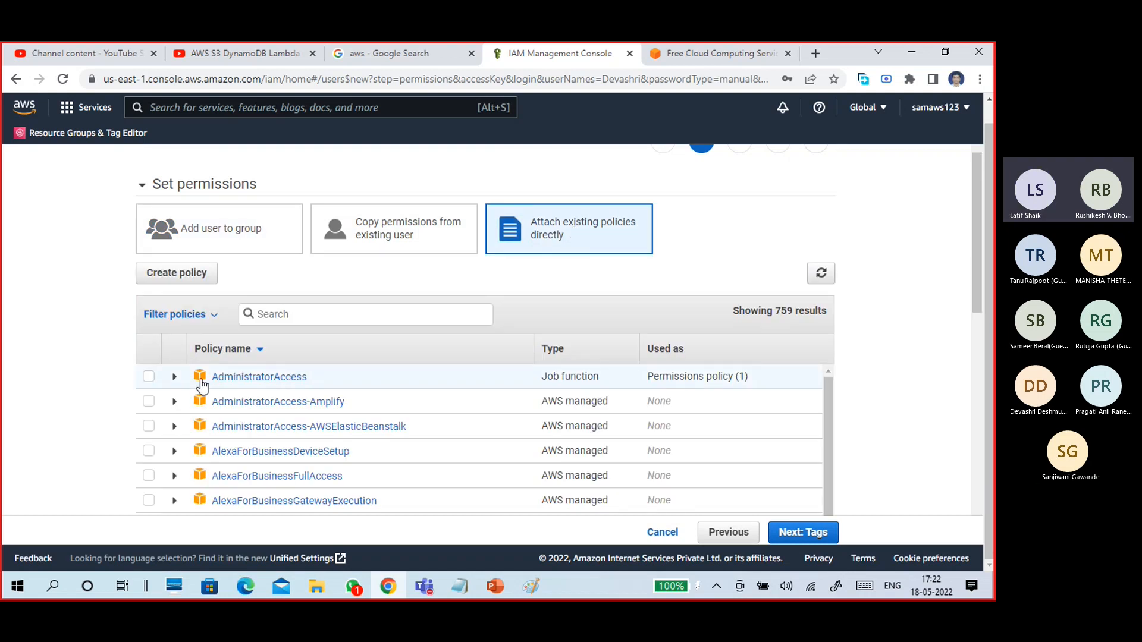
click(149, 377)
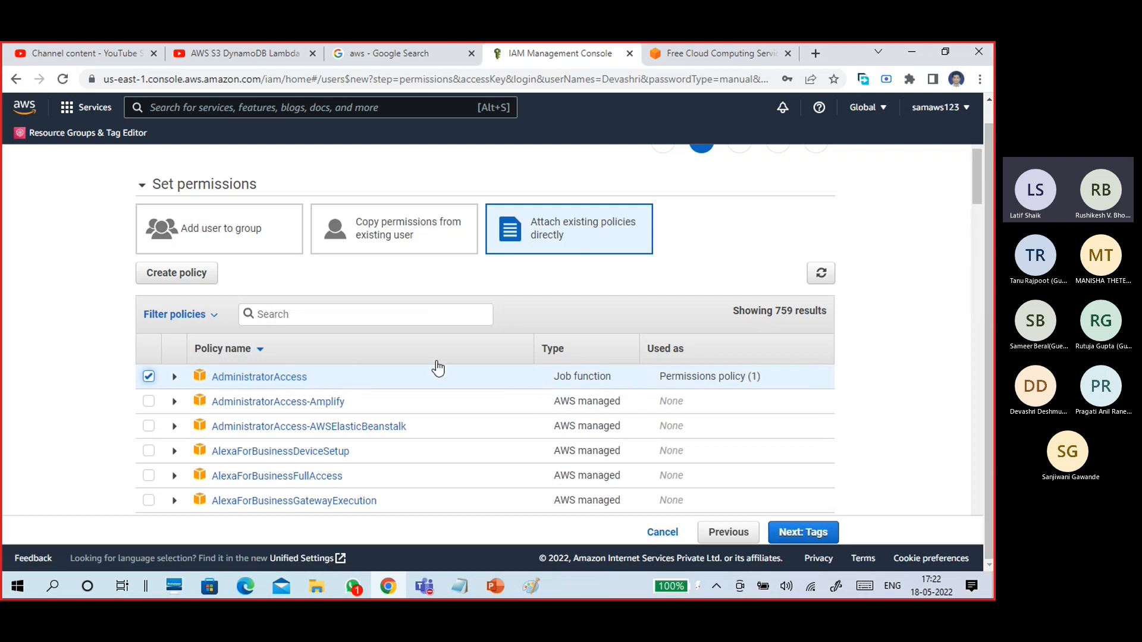
Search the policy list for s3, then ec2.
click(404, 314)
text(3)
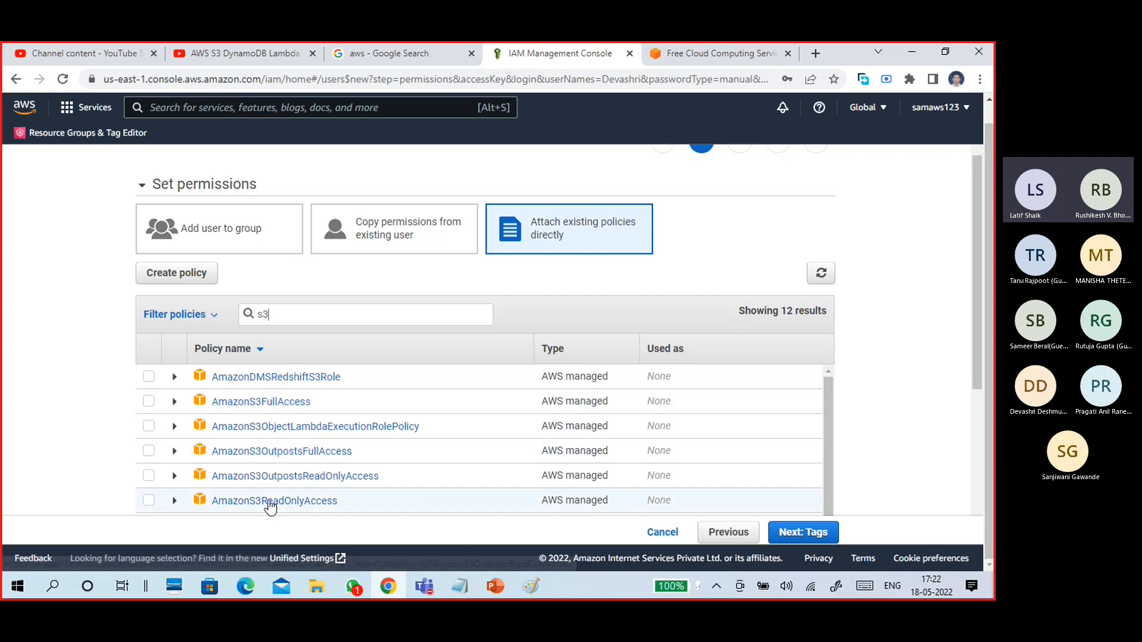
drag(298, 324, 249, 317)
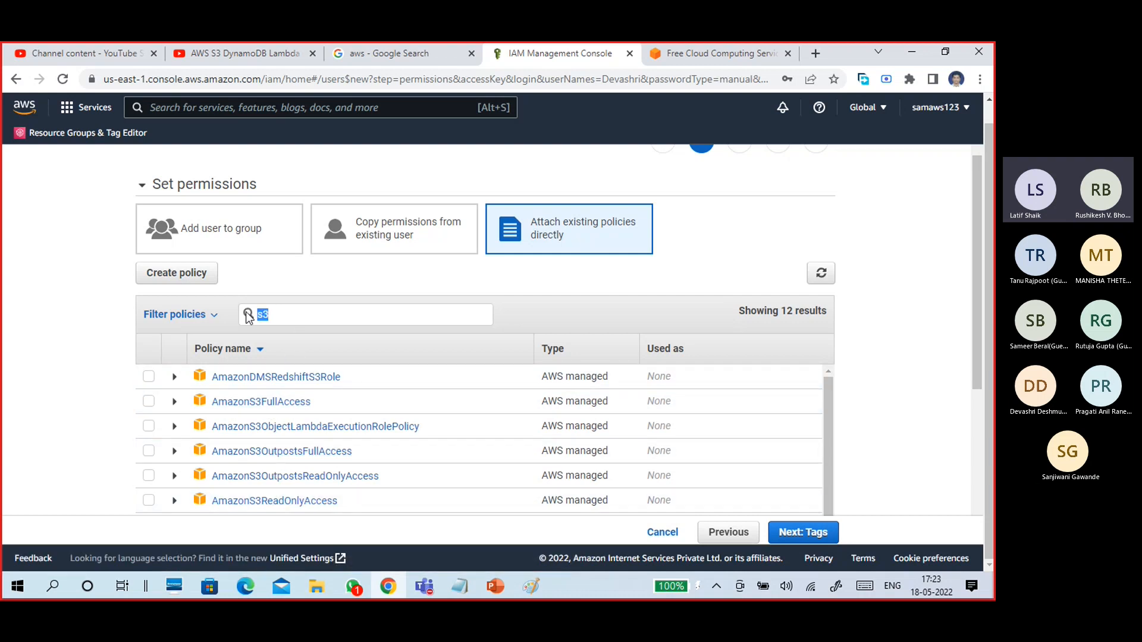
text(ec2)
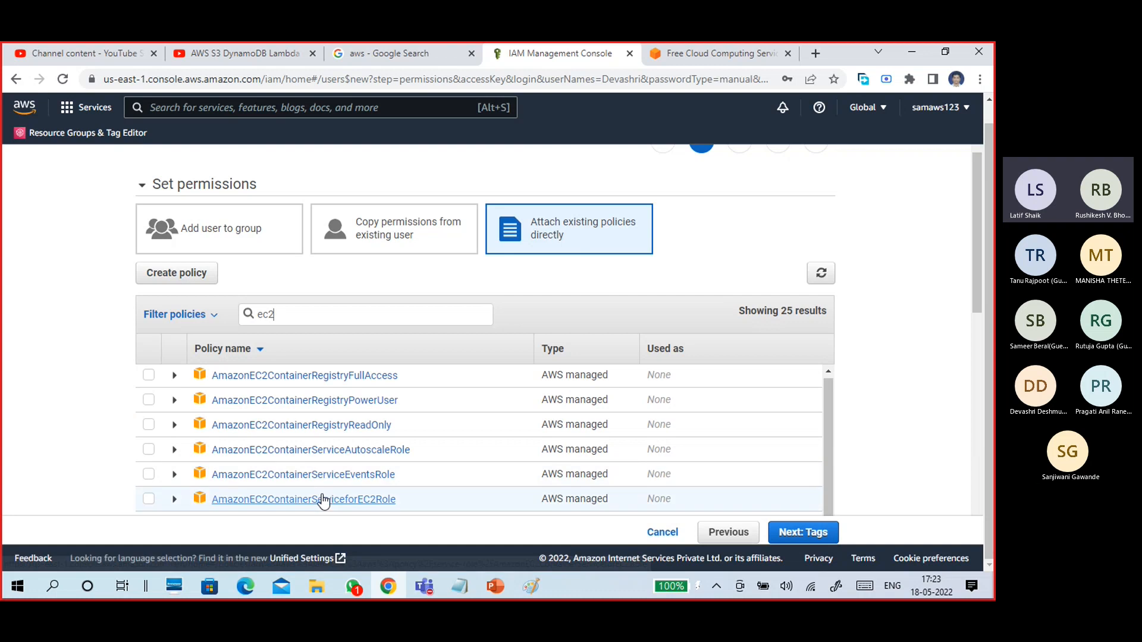
scroll(320, 497, down, 5)
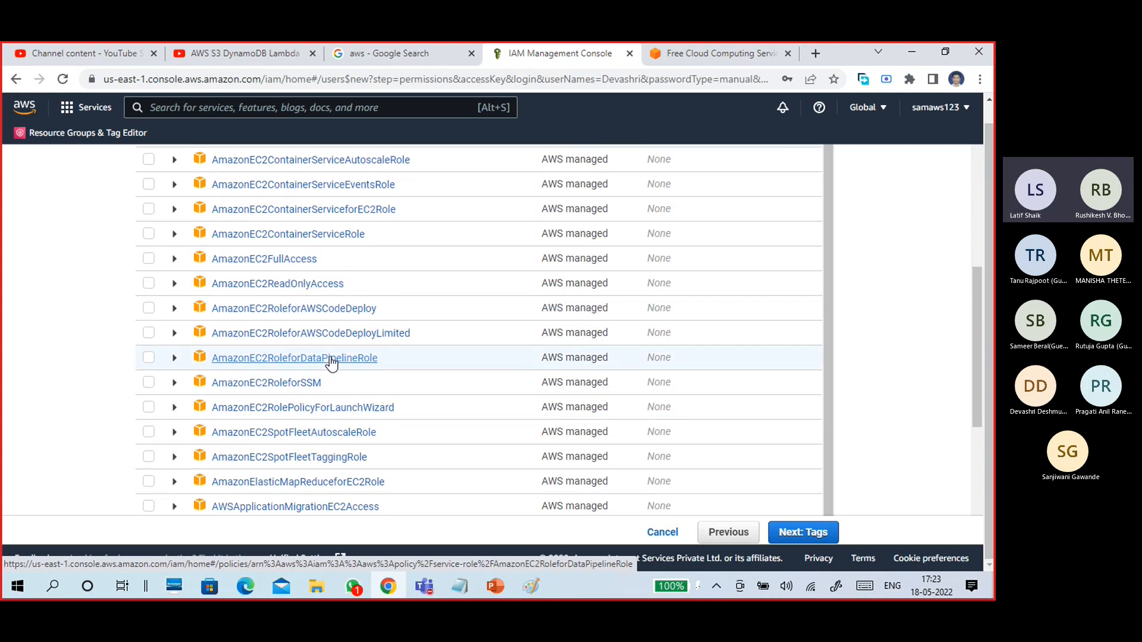
scroll(327, 359, up, 6)
drag(281, 349, 252, 355)
Search the policies for rds and attach AmazonRDSDataFullAccess.
text(rds)
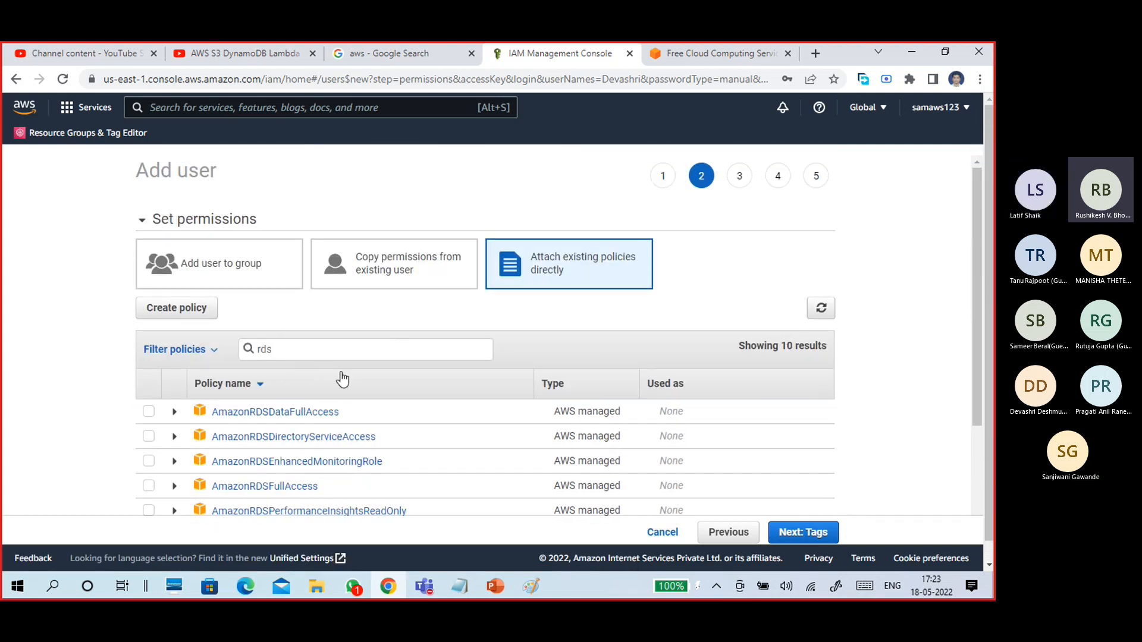
scroll(343, 356, down, 1)
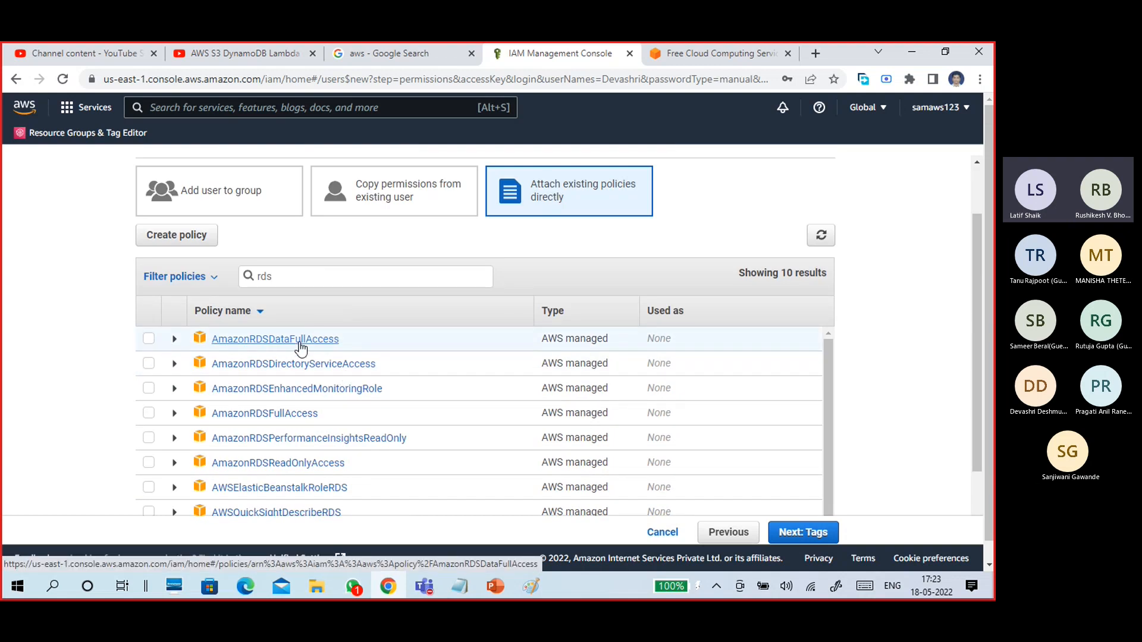
double_click(261, 277)
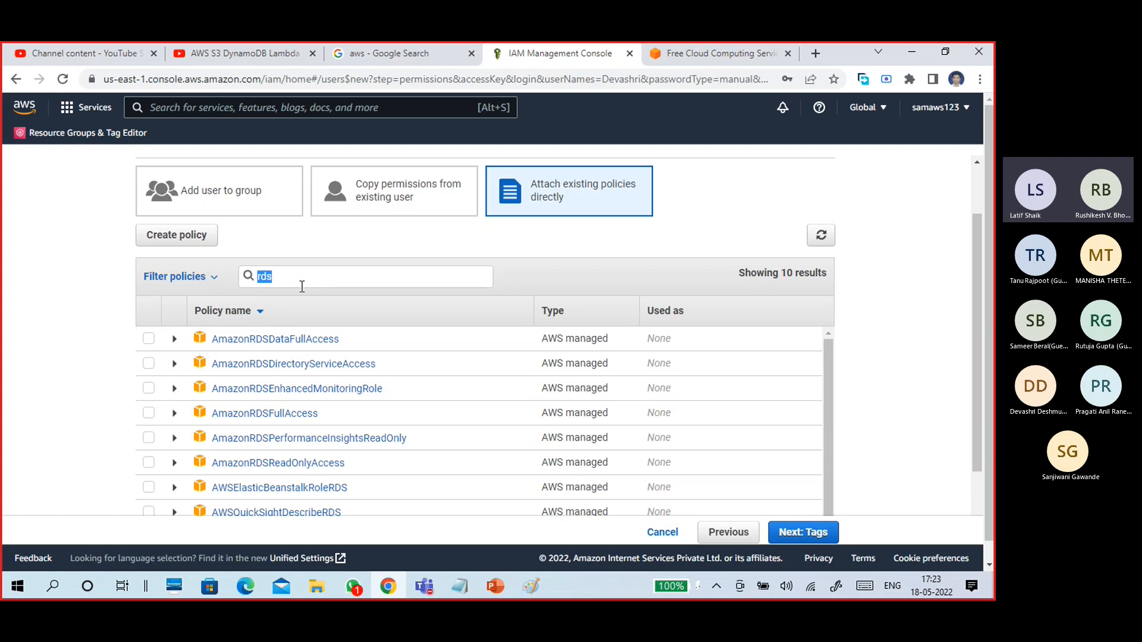
click(150, 340)
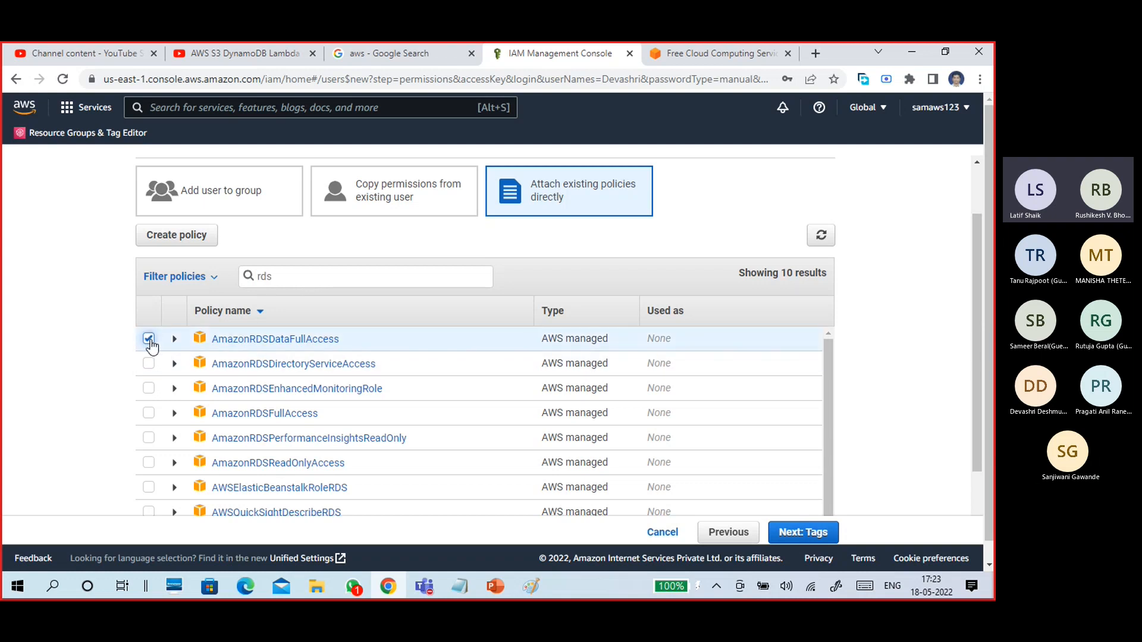
Attach AmazonEC2FullAccess and AmazonS3FullAccess via ec2 and s3 searches, then move on to Add tags.
double_click(279, 279)
text(ec2)
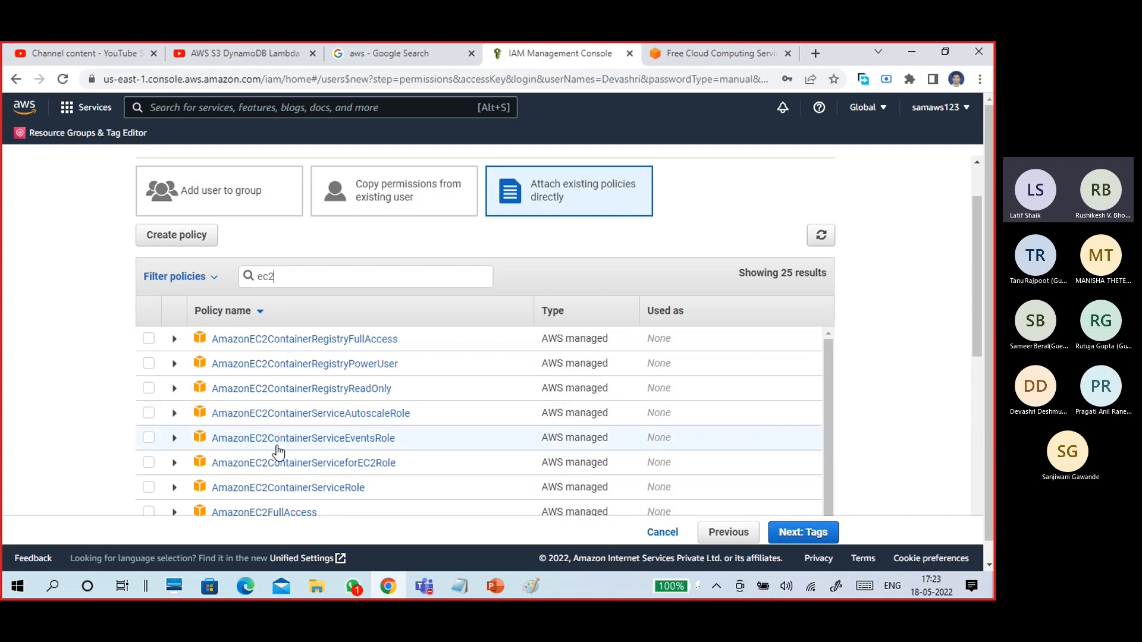
click(149, 510)
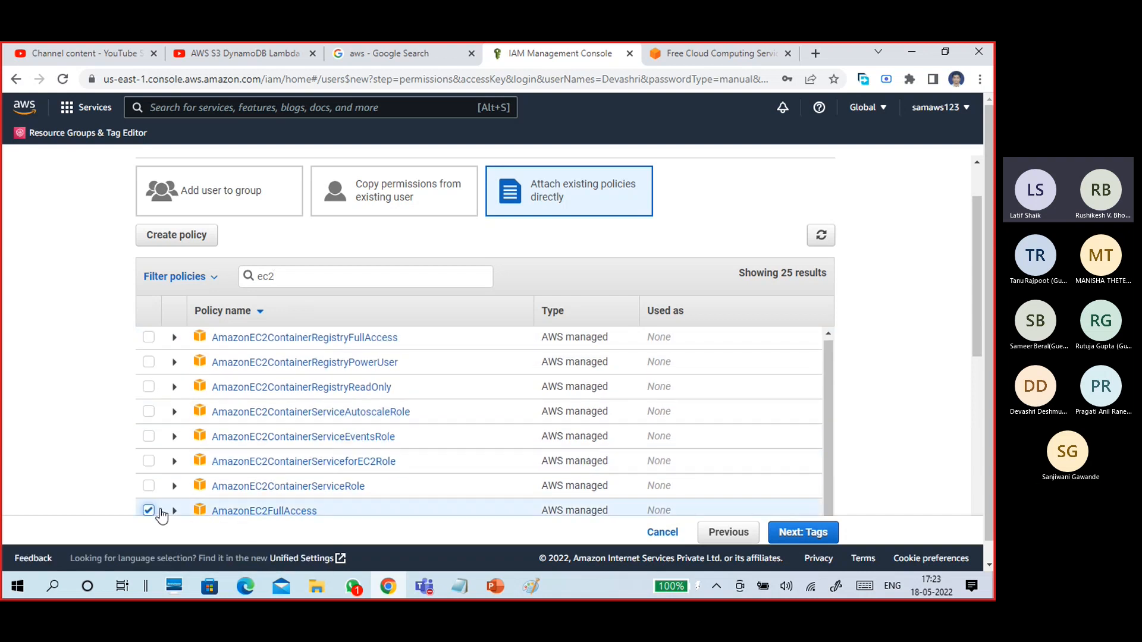
drag(296, 276, 250, 277)
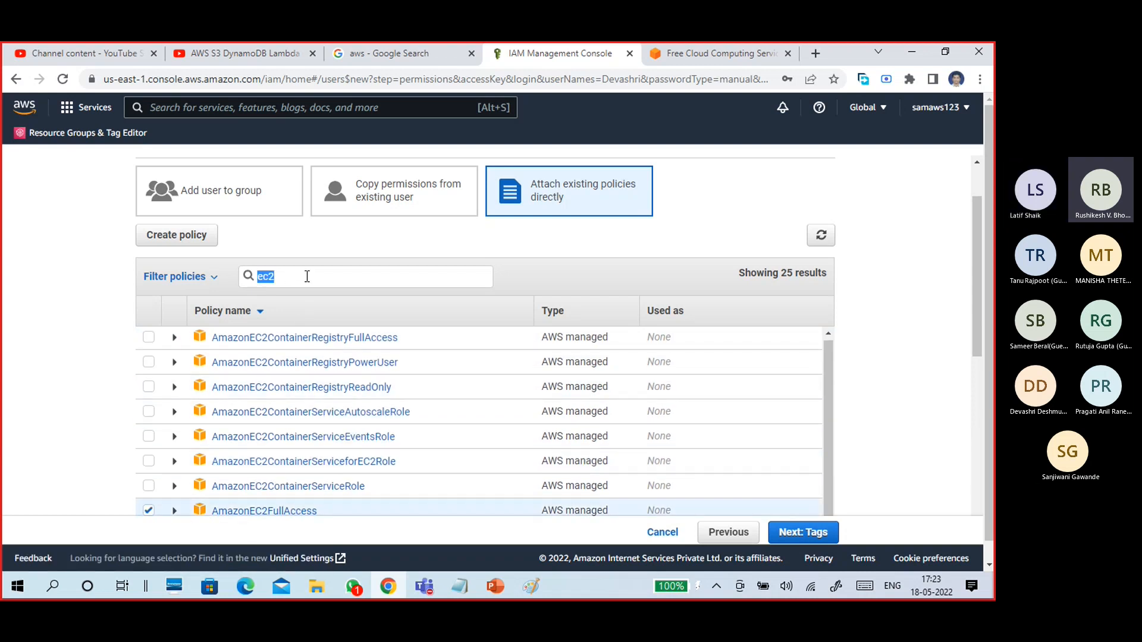
text(s3)
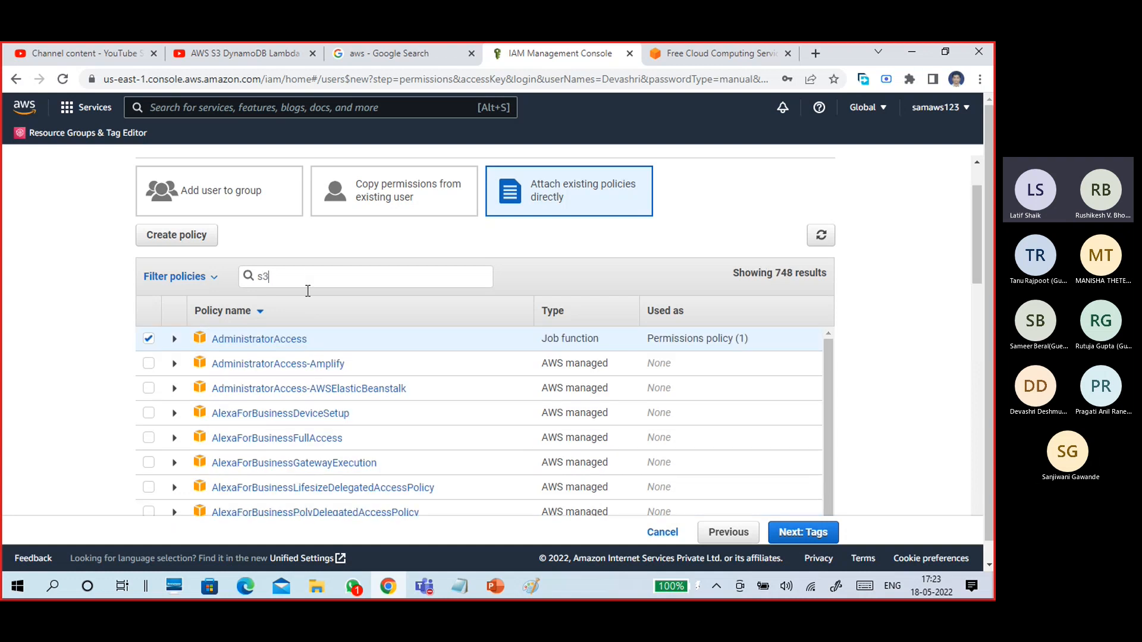
click(148, 364)
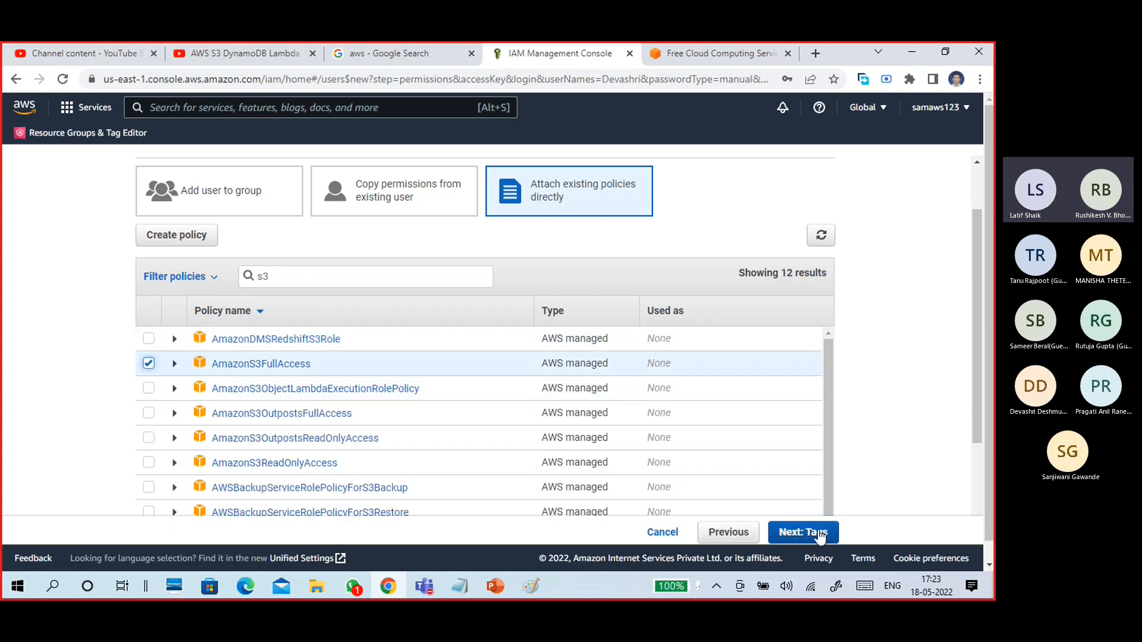
click(819, 537)
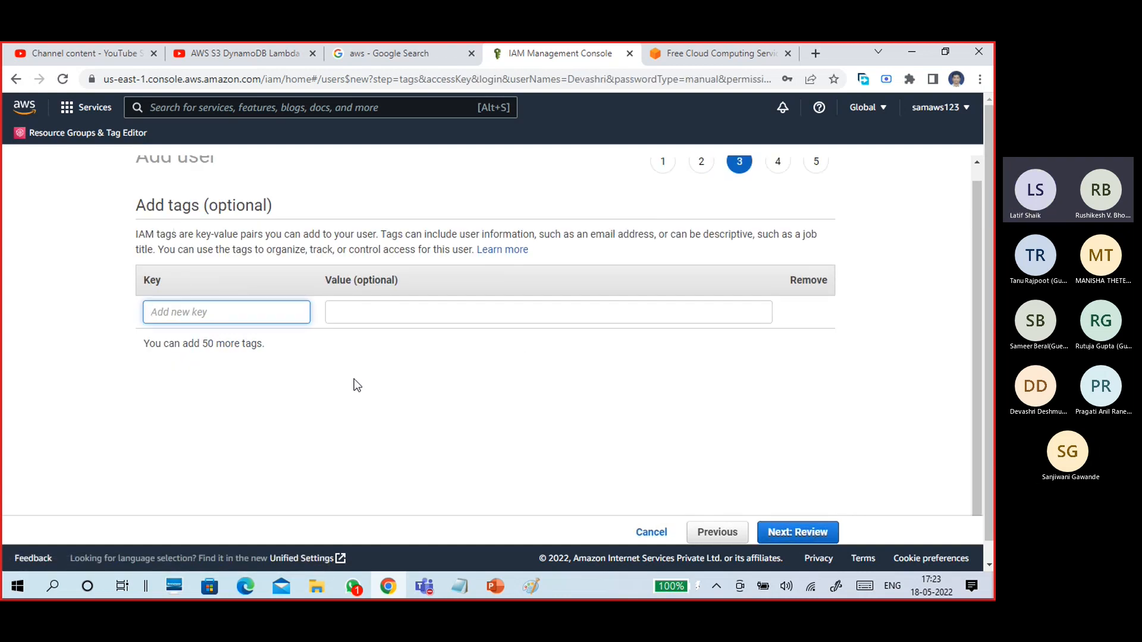
Advance to the Review step and copy the new user's name shown there.
click(800, 532)
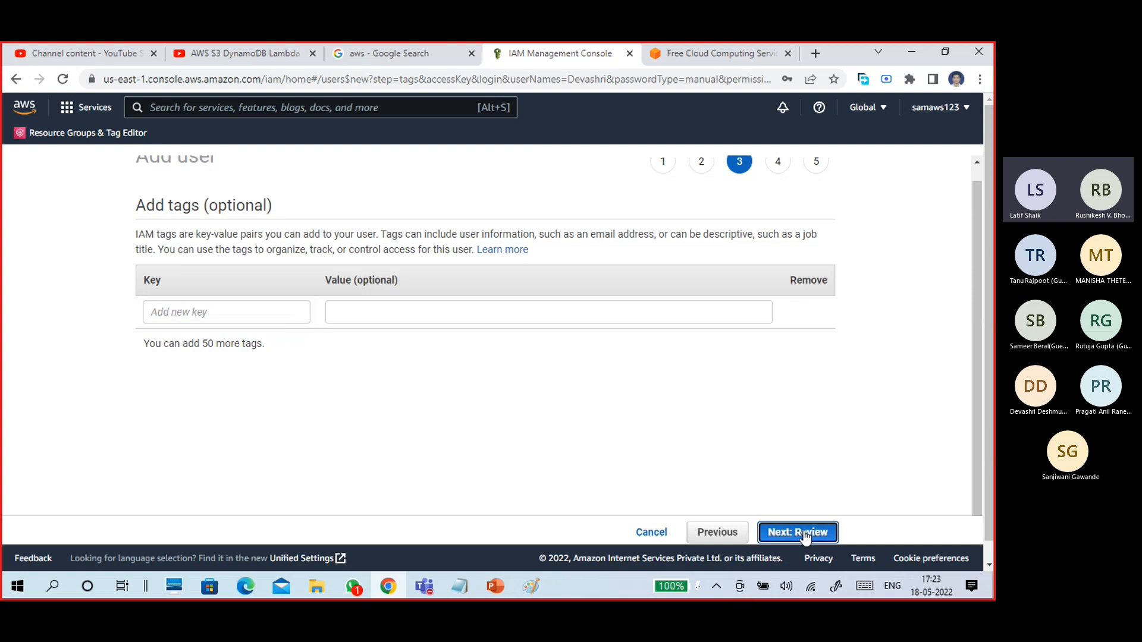
drag(330, 283, 366, 284)
right_click(363, 291)
click(374, 301)
click(460, 586)
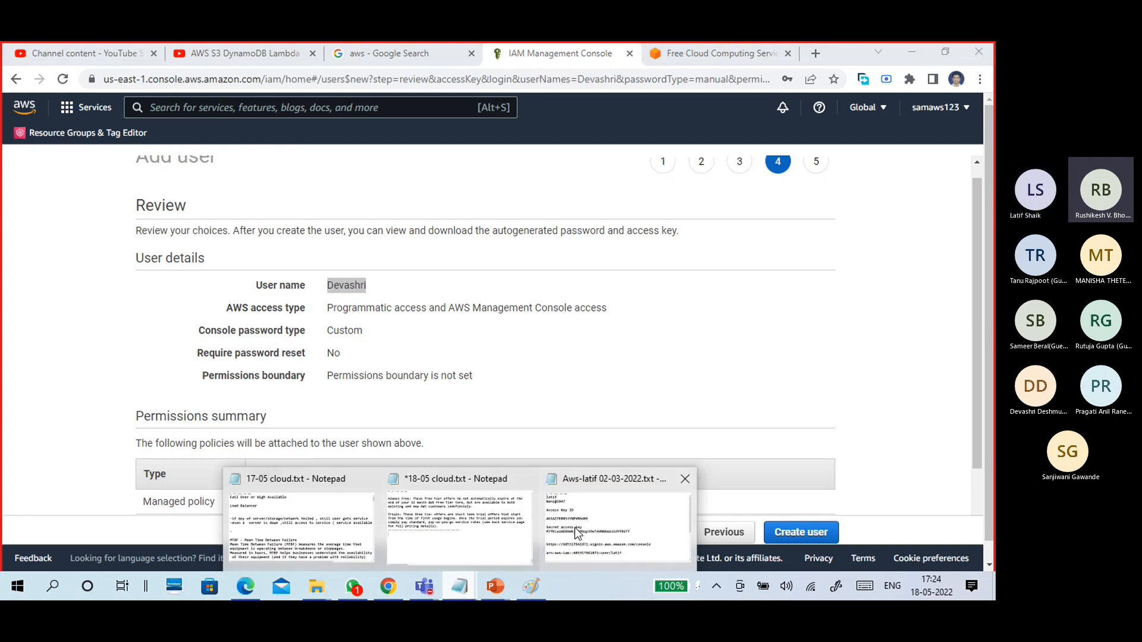
Start a new Notepad window, enter the IAM user's name in it, then minimize it.
click(598, 526)
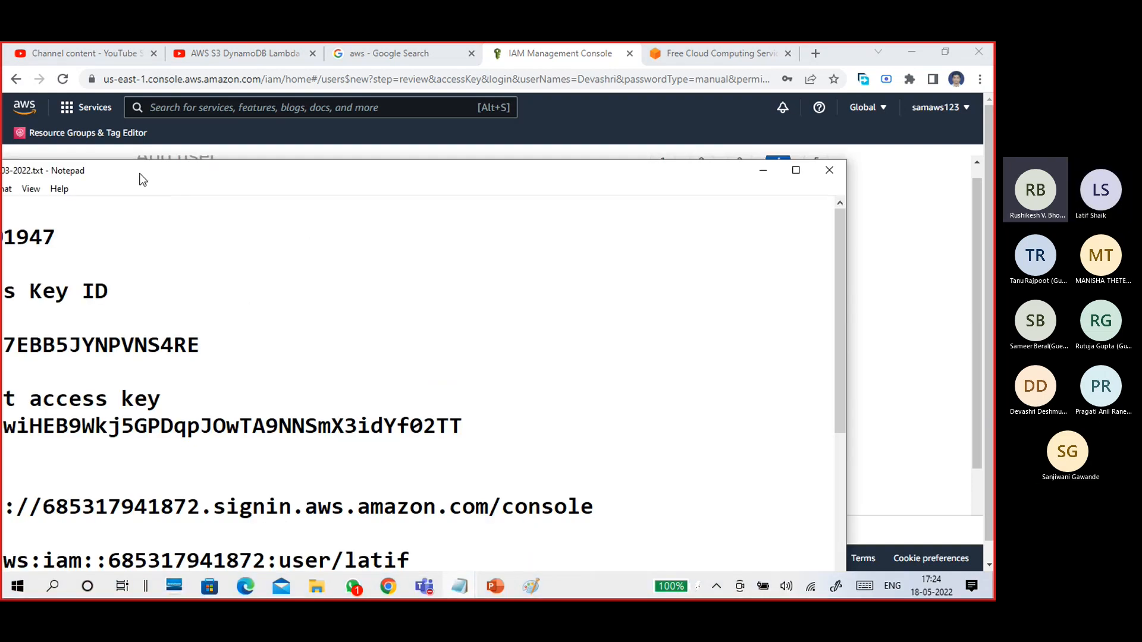
click(154, 145)
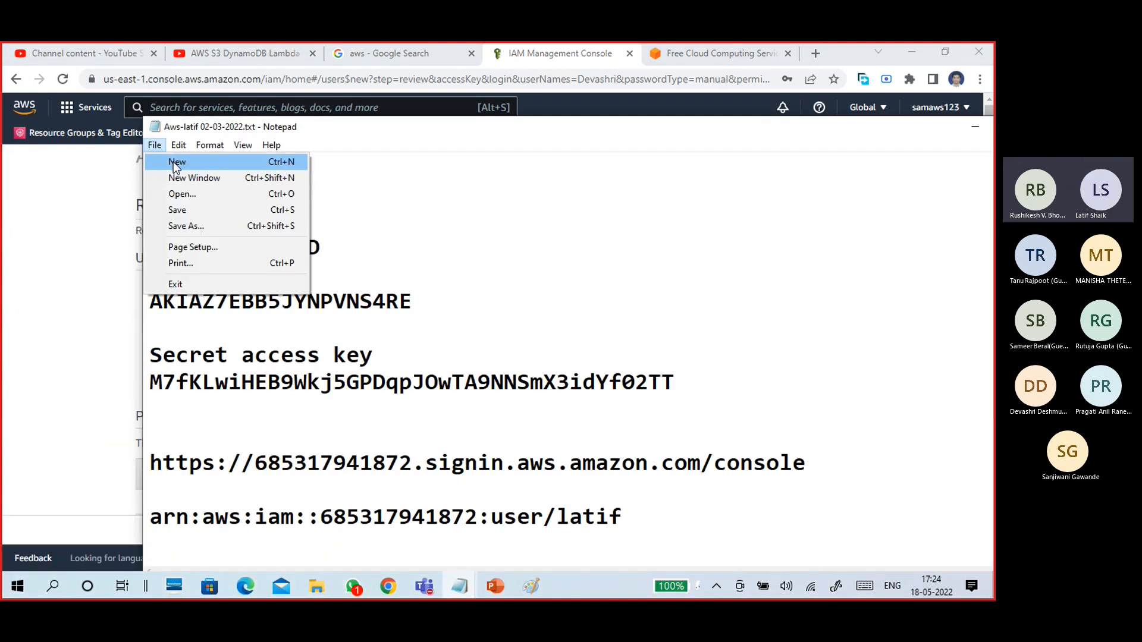
click(178, 178)
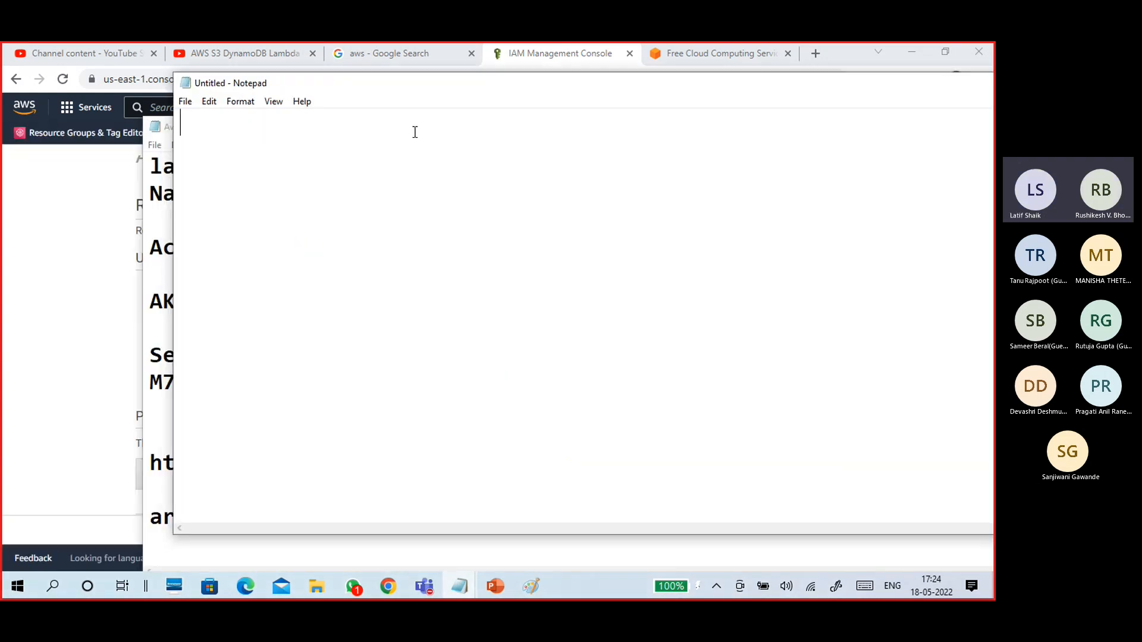
text(Devashri)
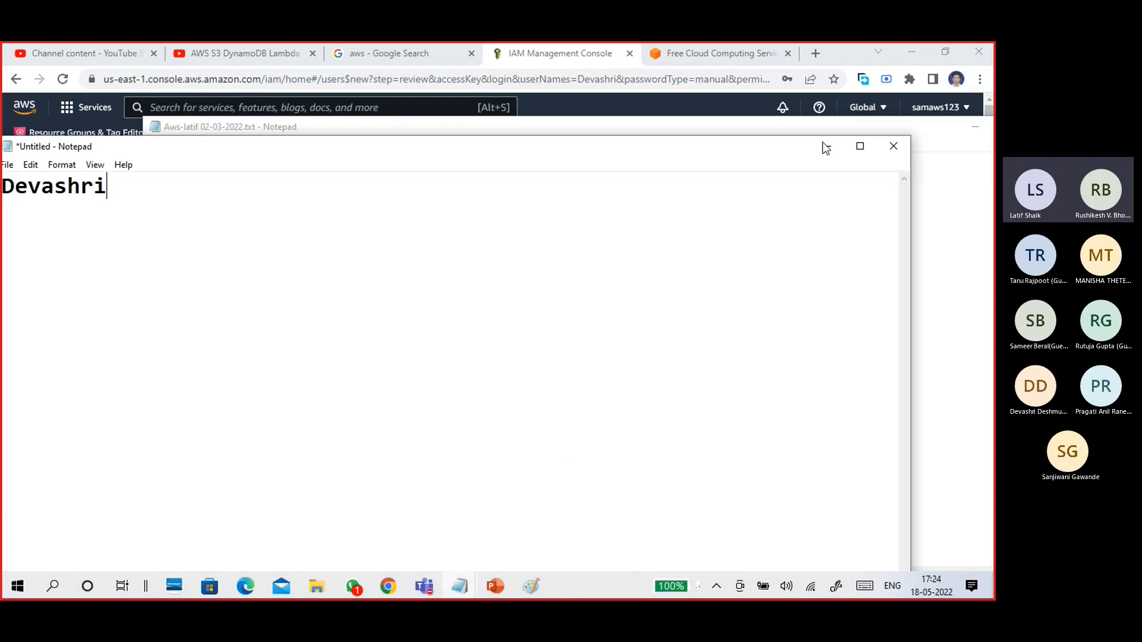
click(825, 142)
Scroll the Review page through the permissions summary, then step back one page.
click(863, 147)
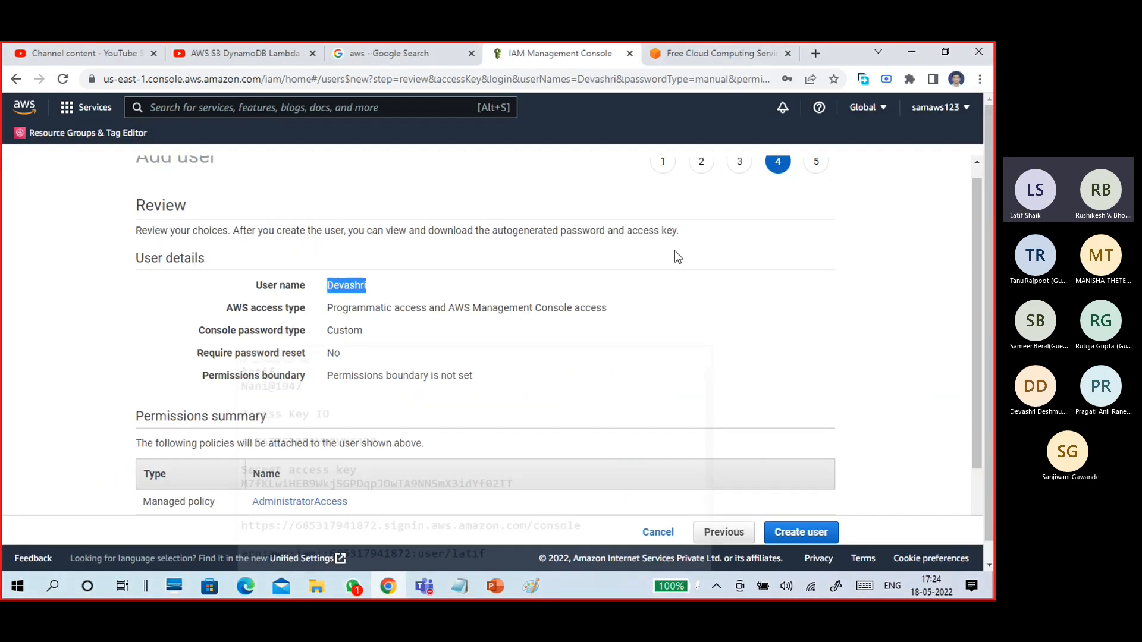
scroll(428, 368, down, 2)
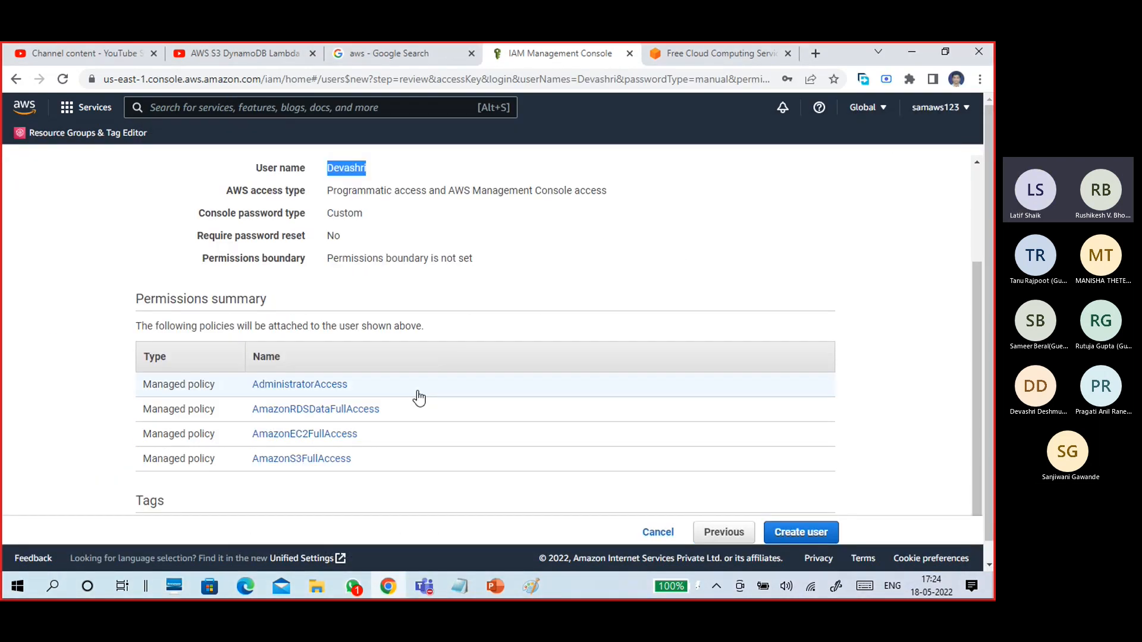
scroll(377, 345, down, 1)
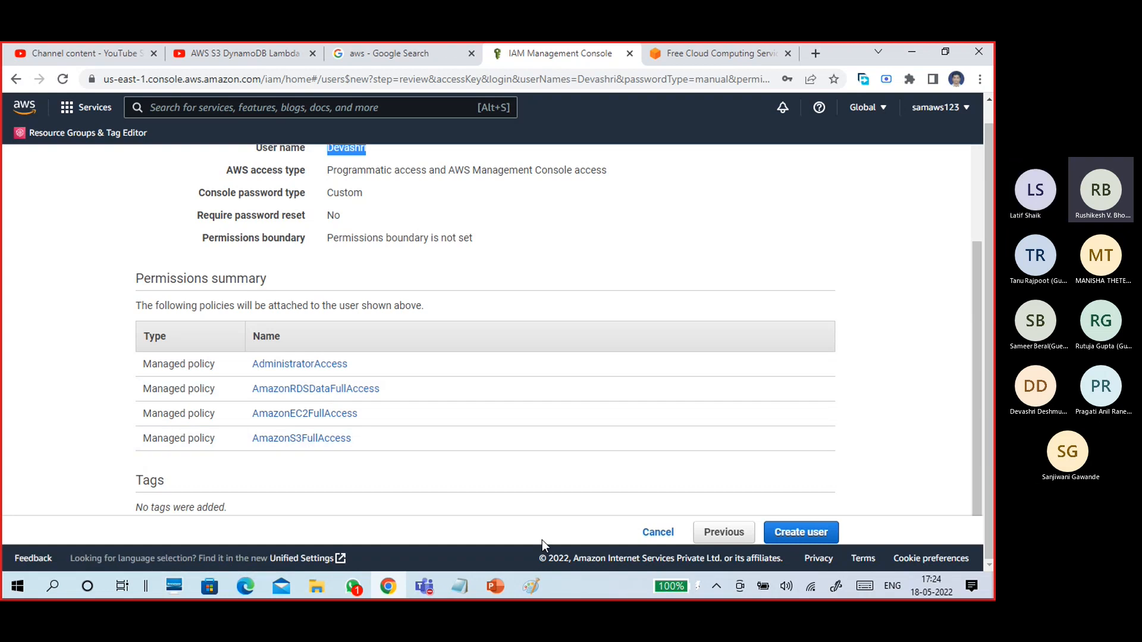
click(722, 534)
Deselect AmazonS3FullAccess and AdministratorAccess on the permissions step, then advance to Review.
click(718, 534)
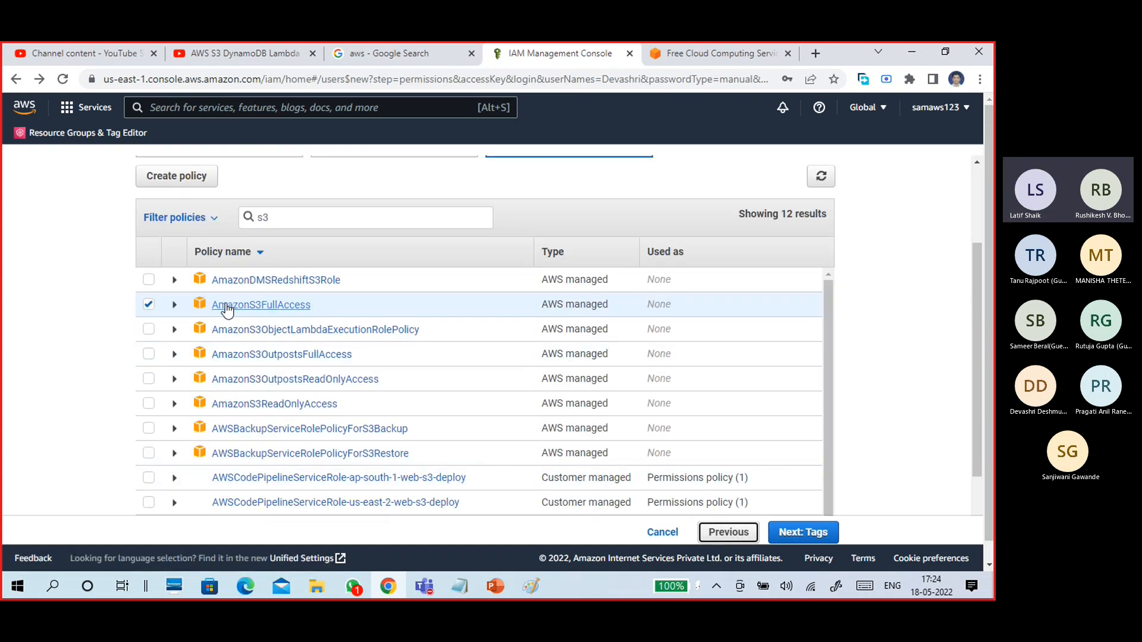
click(148, 306)
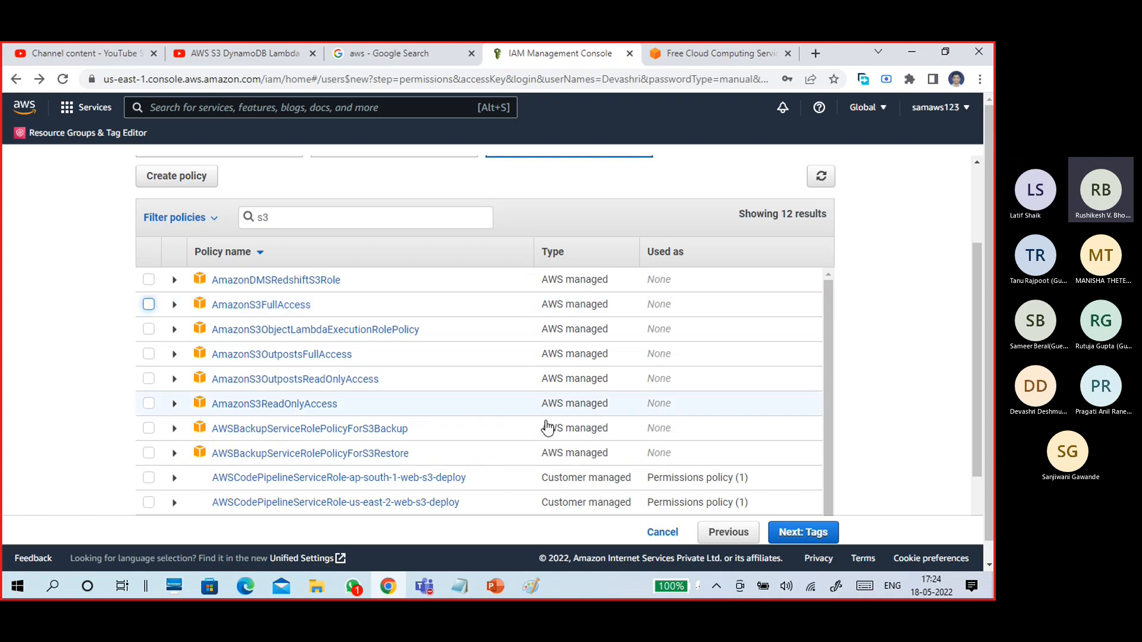
double_click(321, 219)
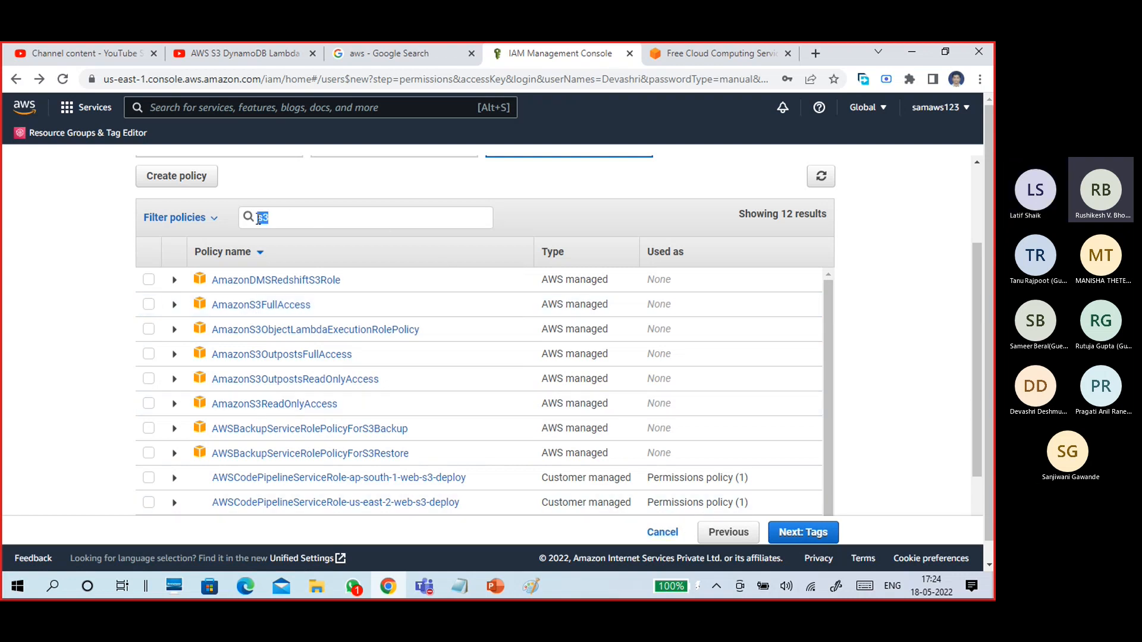
key(BackSpace)
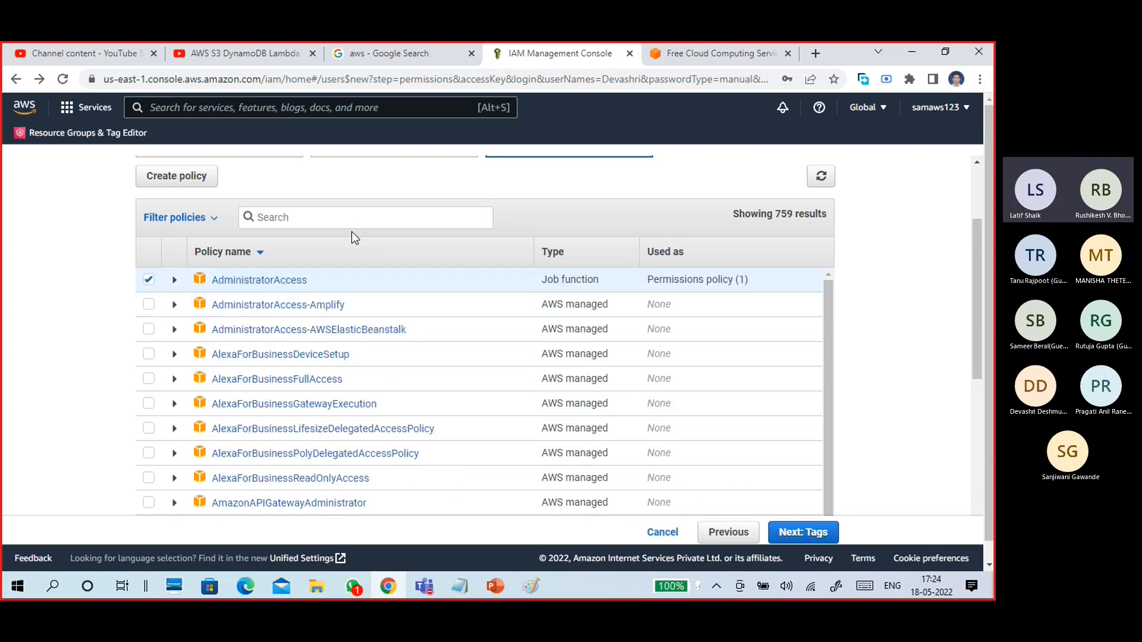
click(148, 279)
click(803, 532)
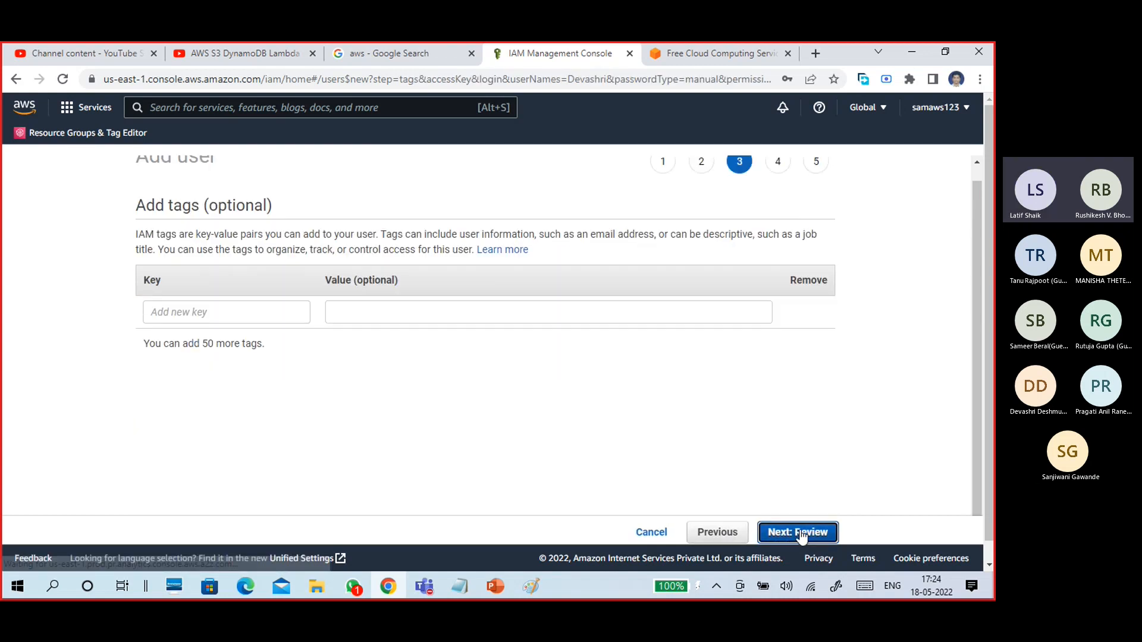
click(801, 533)
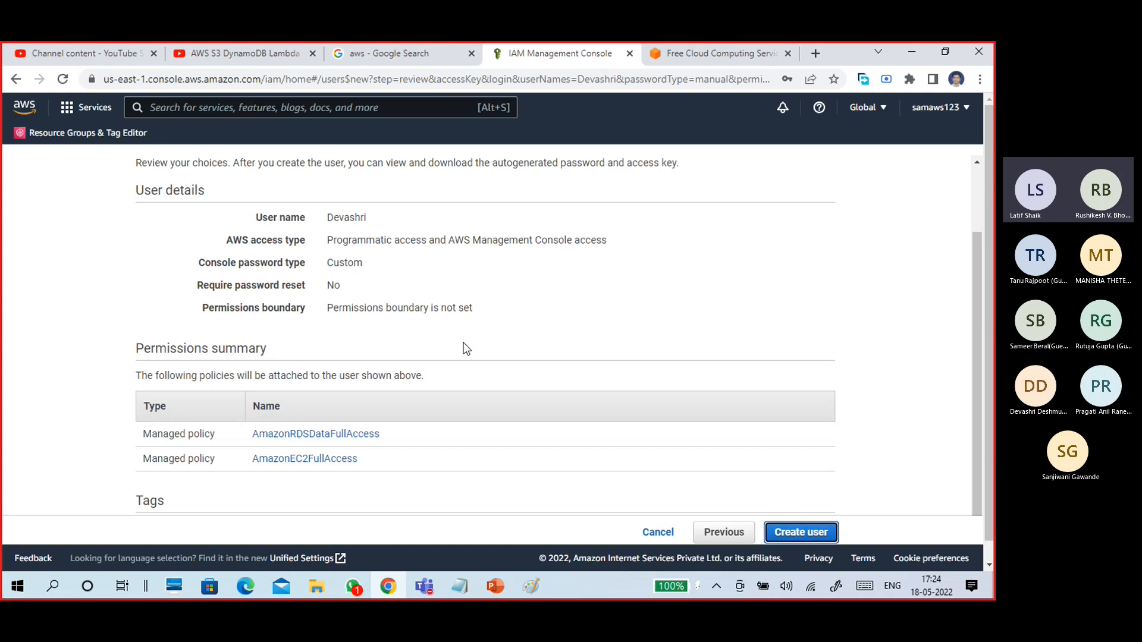
scroll(466, 349, down, 1)
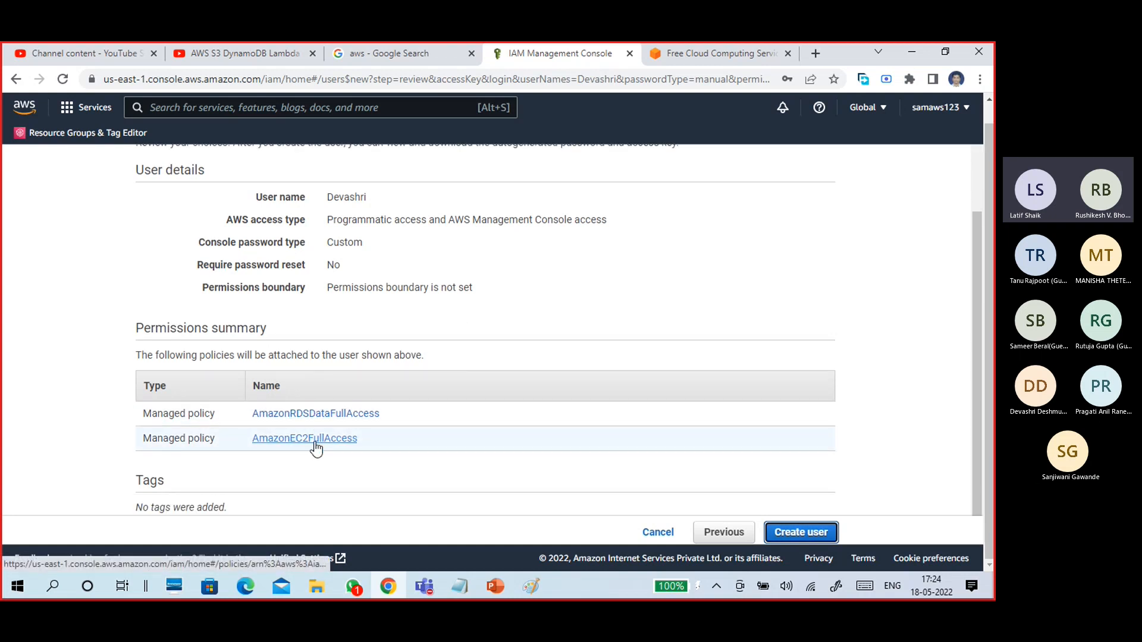
Go back to permissions, re-attach AmazonS3FullAccess through an s3 search, and return to Review.
click(725, 531)
click(725, 532)
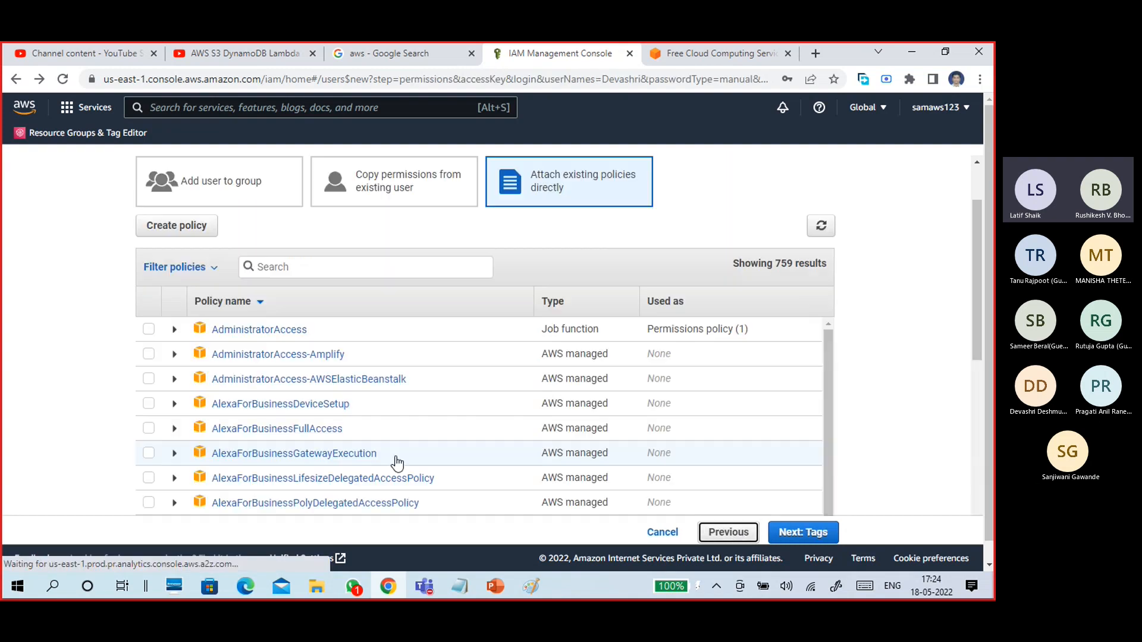
click(286, 263)
text(s3)
click(148, 356)
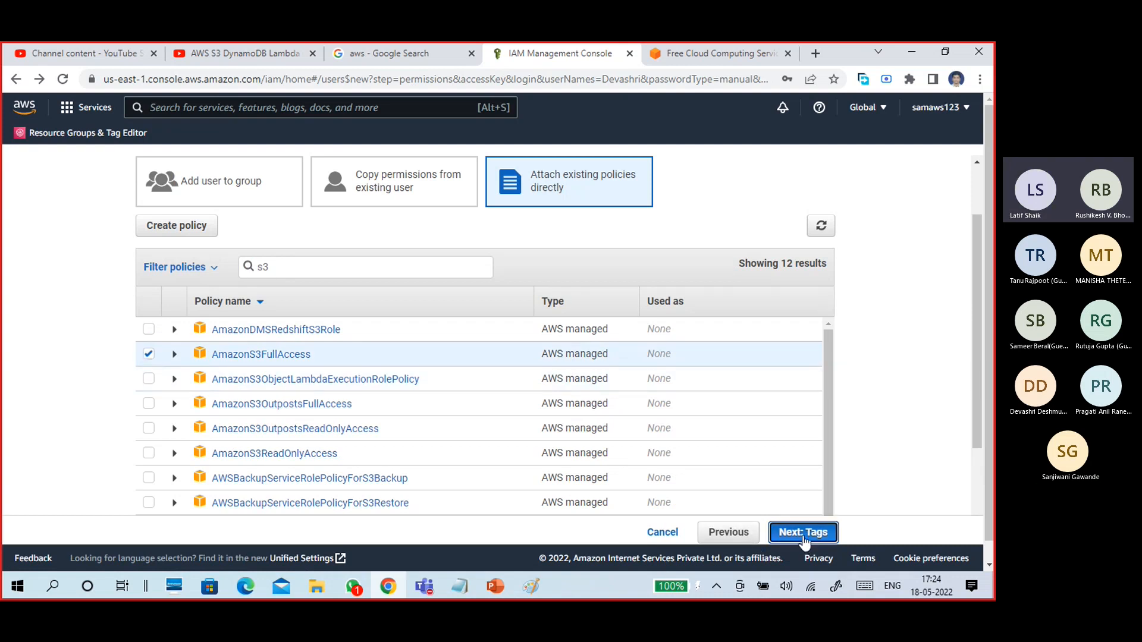
click(805, 538)
click(783, 531)
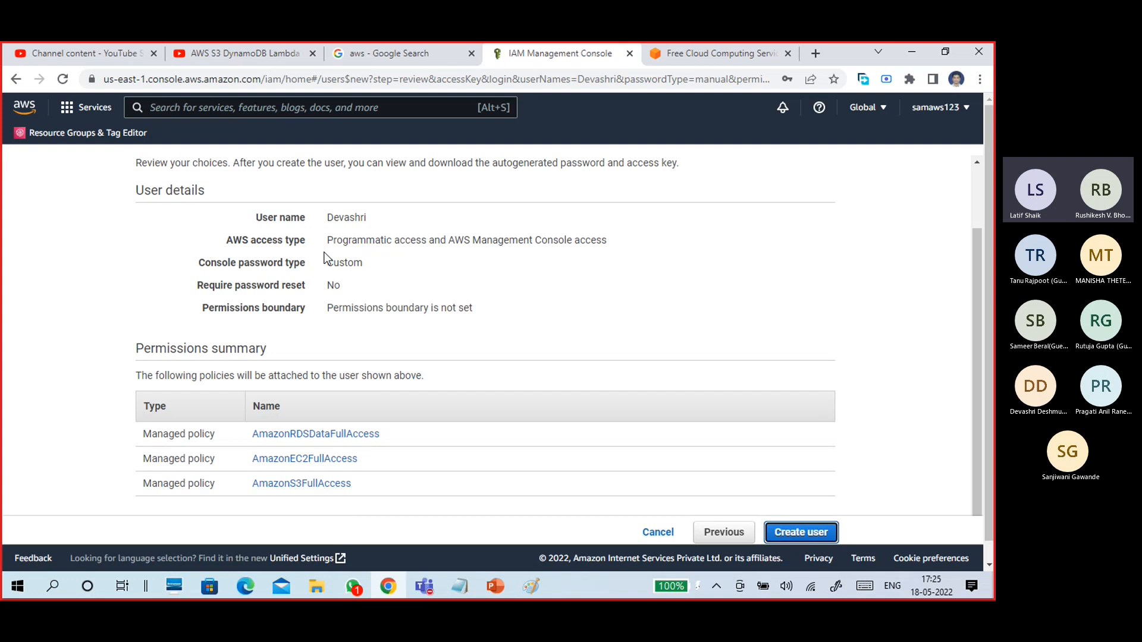
double_click(351, 216)
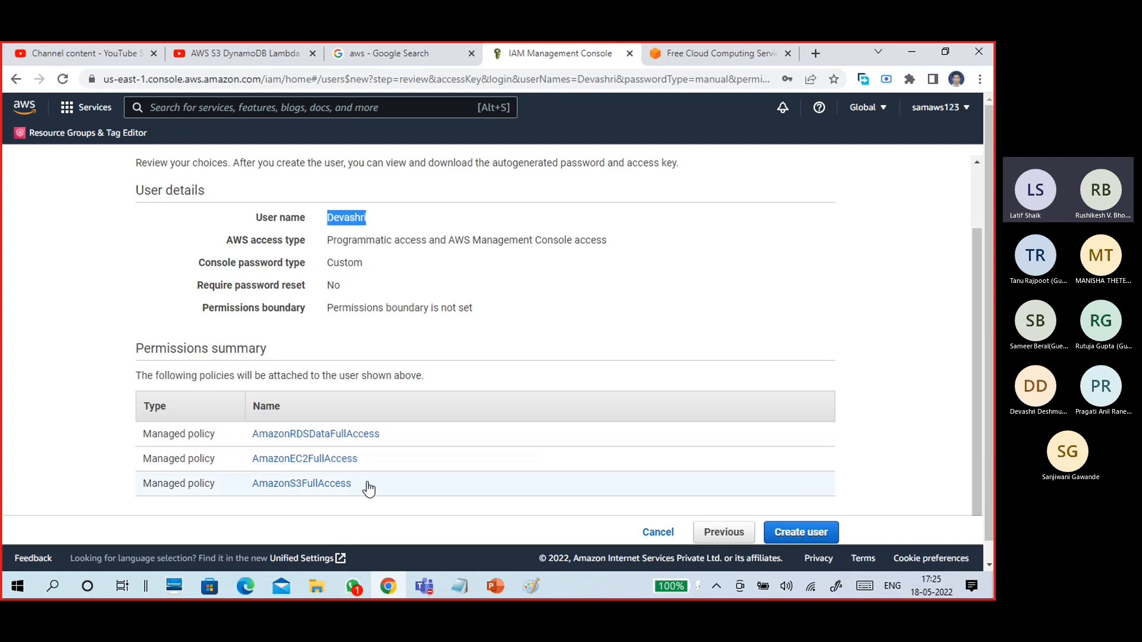
Create the IAM user, copy its access key ID, and open the saved credentials note.
click(801, 533)
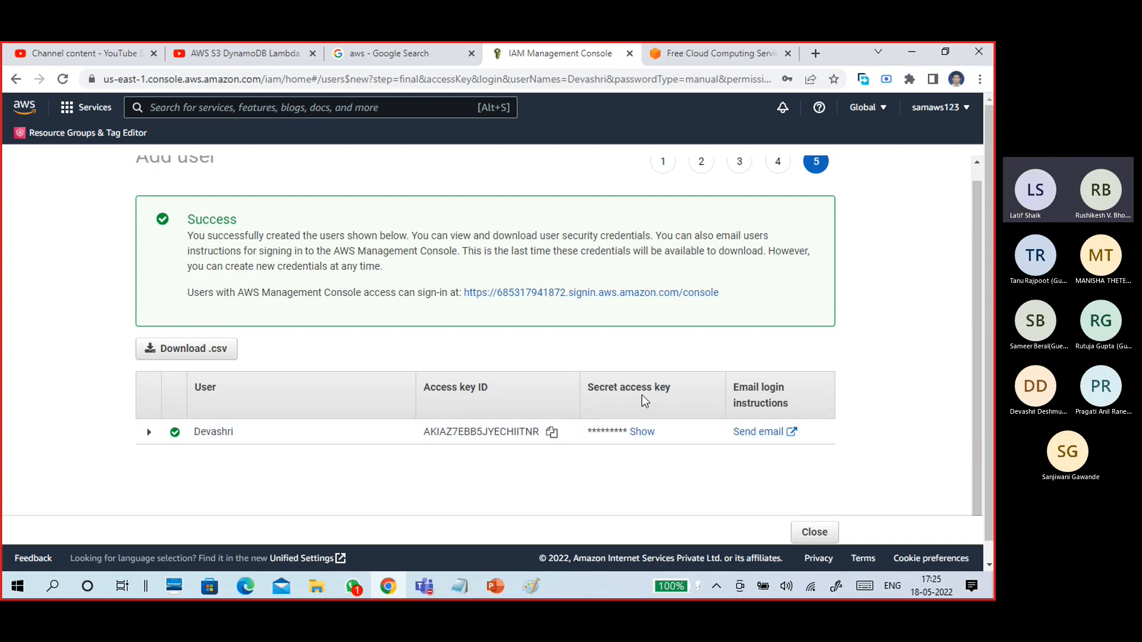
click(552, 433)
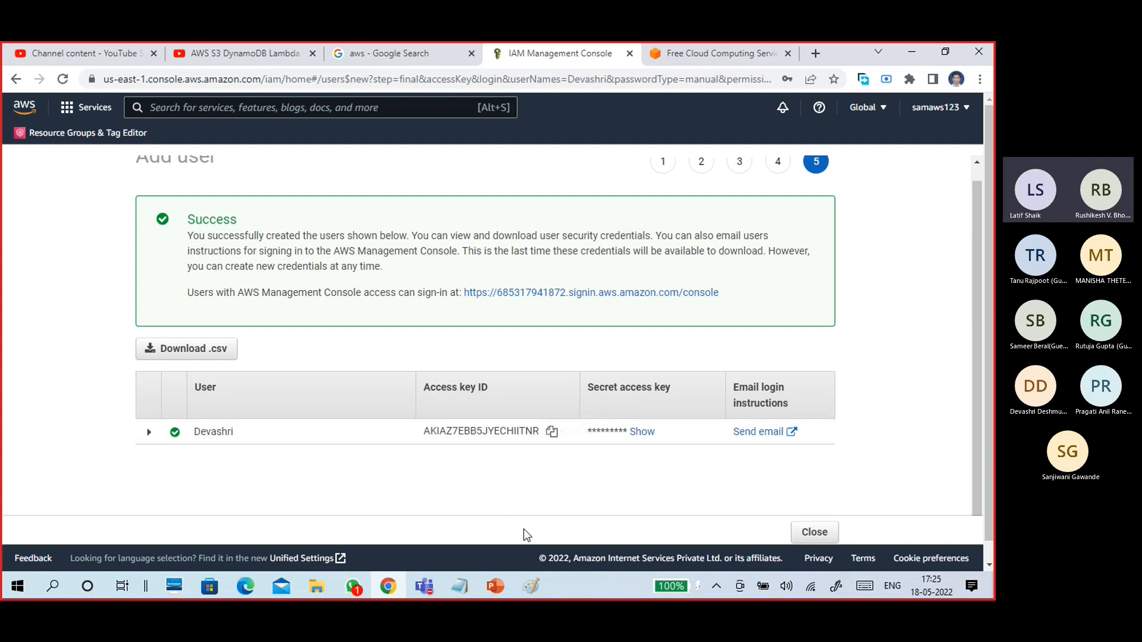
click(459, 586)
click(529, 541)
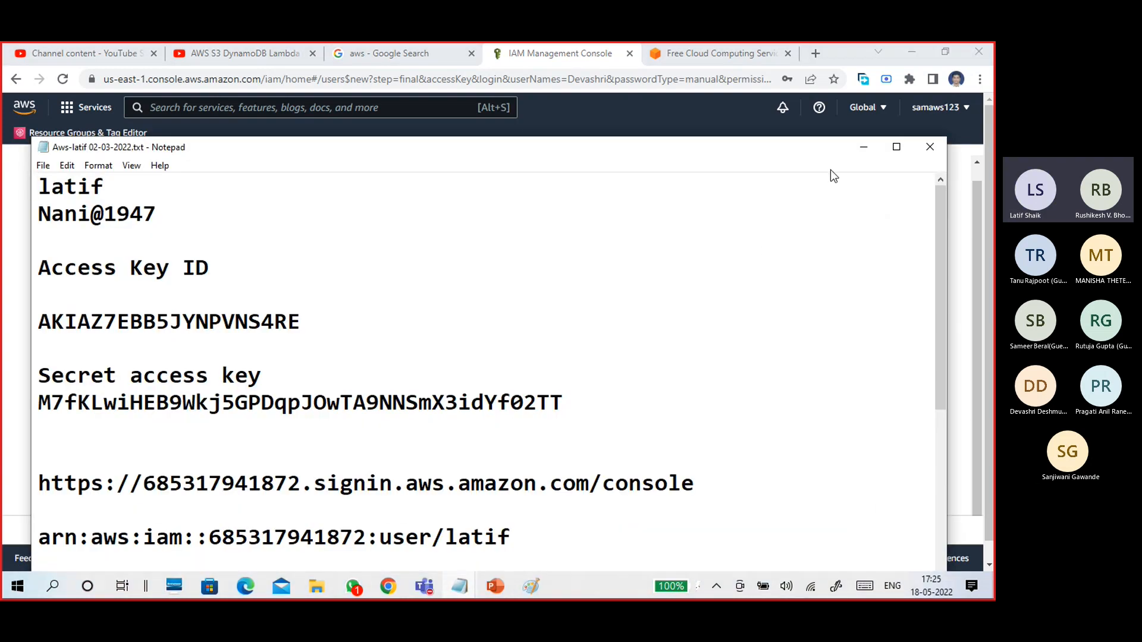
Paste the access key ID into the new note below the user name.
click(863, 147)
click(459, 587)
click(633, 532)
drag(204, 157, 360, 100)
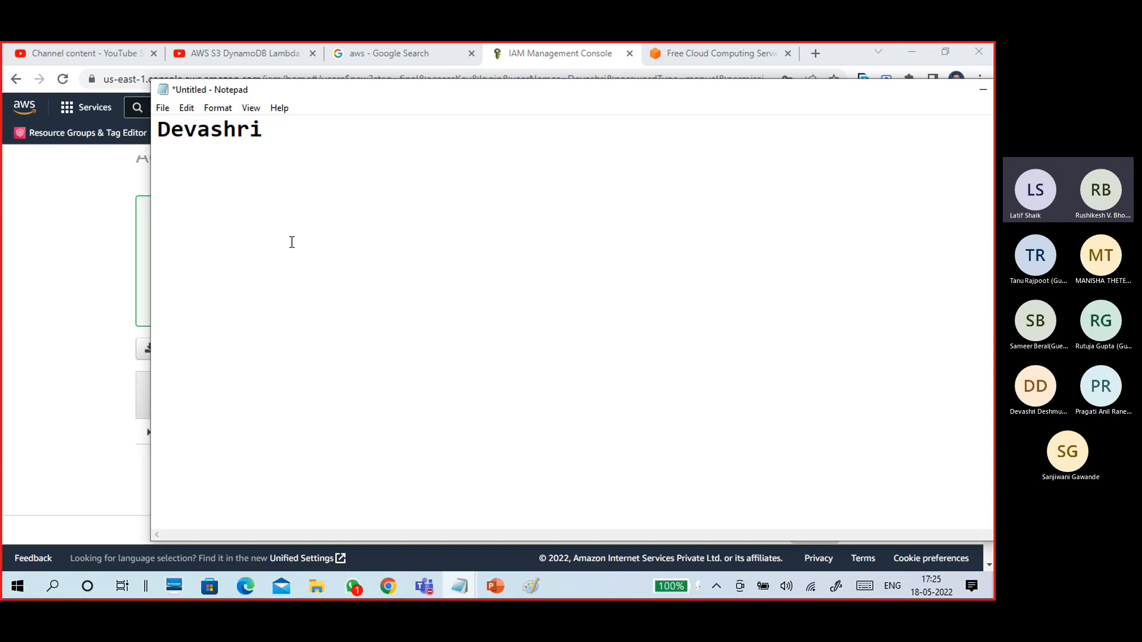
key(ctrl+v)
click(237, 163)
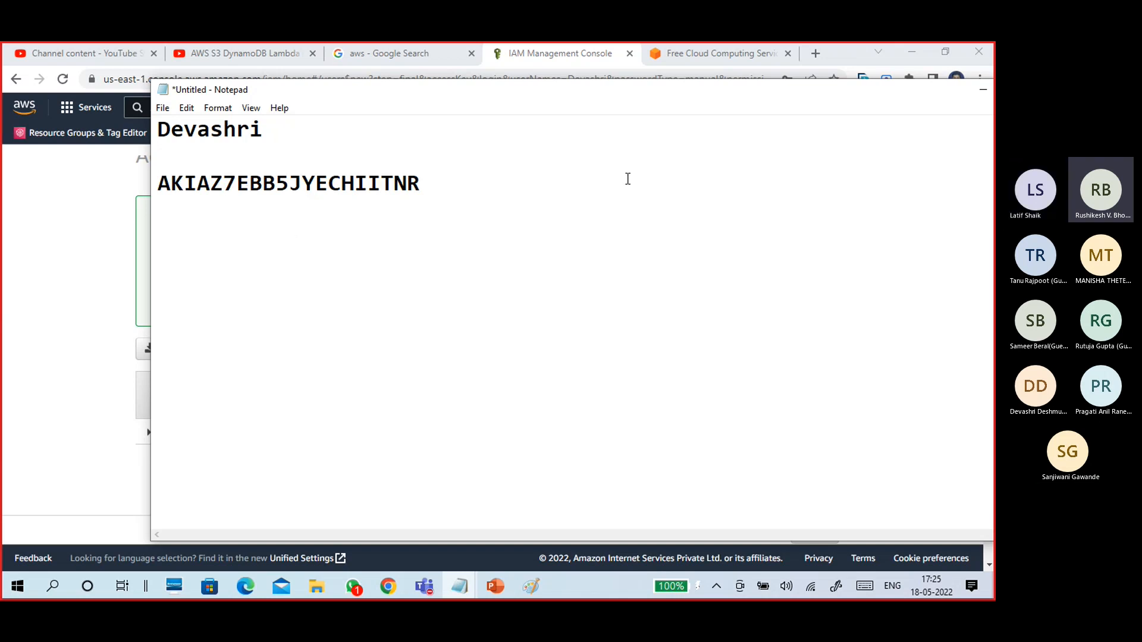
key(Return)
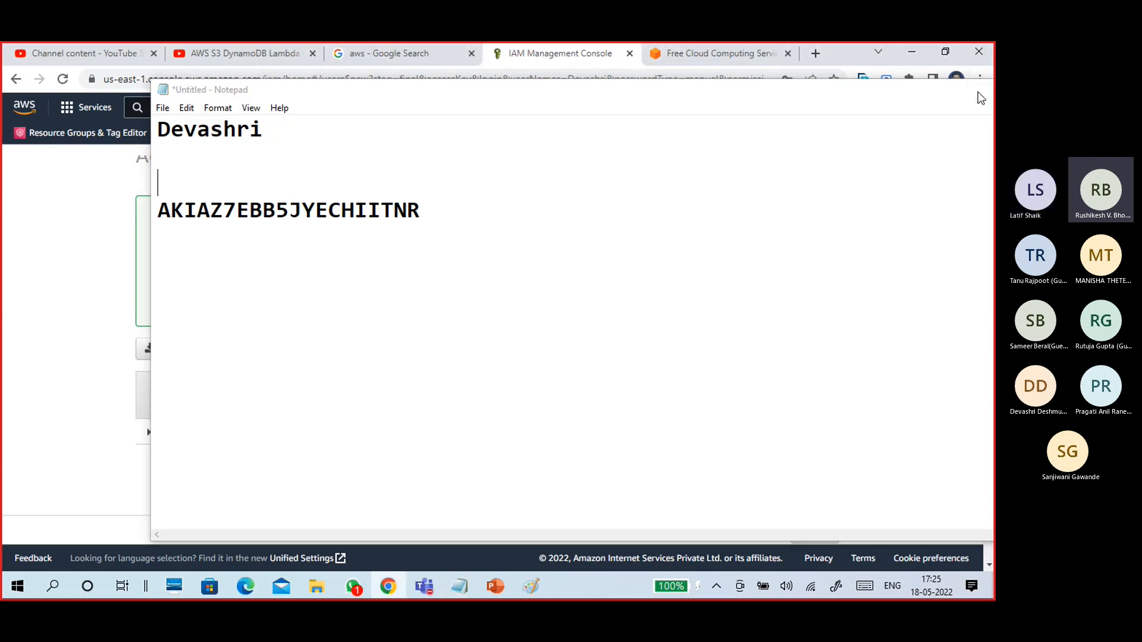
Copy the 'Access key ID' heading from the console and paste it as the key's label.
click(982, 90)
drag(506, 391, 421, 395)
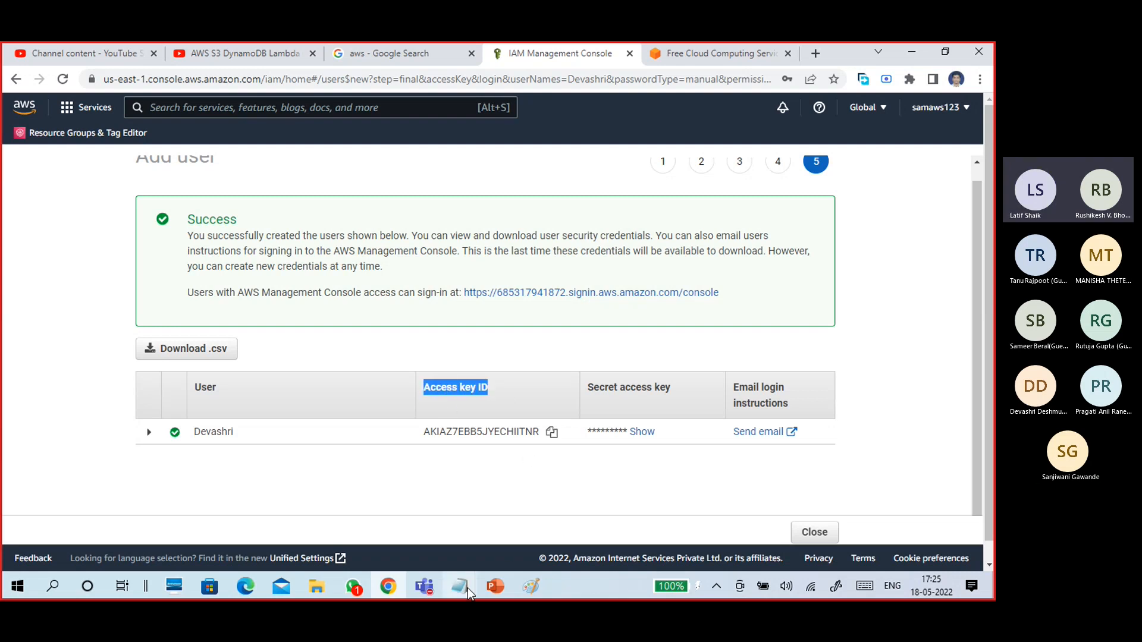
mouse_move(459, 586)
click(693, 505)
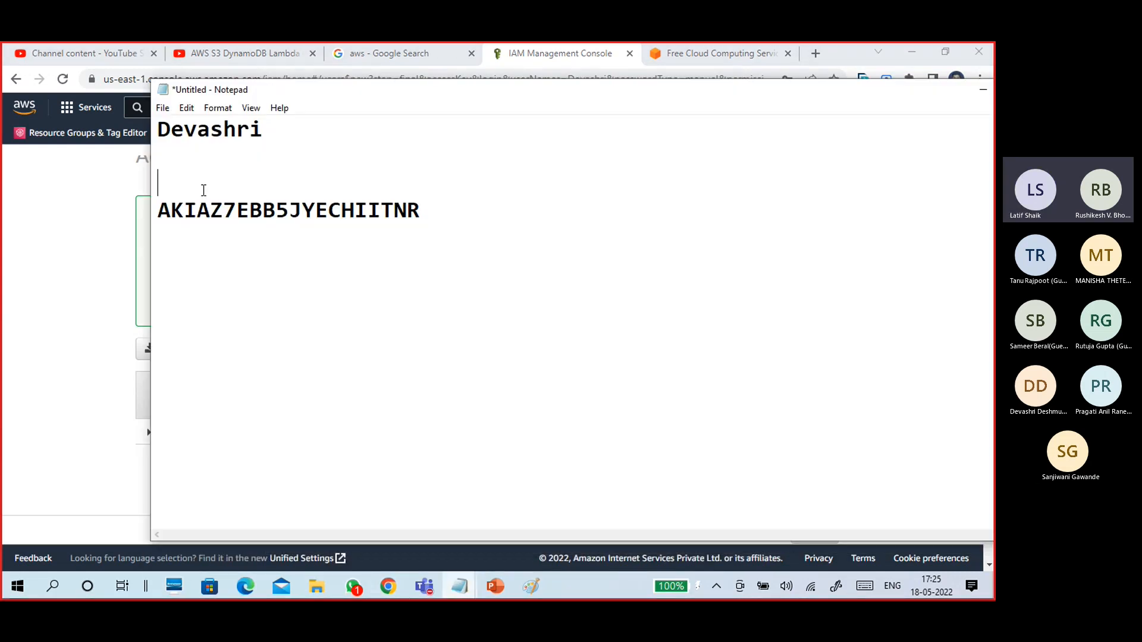
key(ctrl+v)
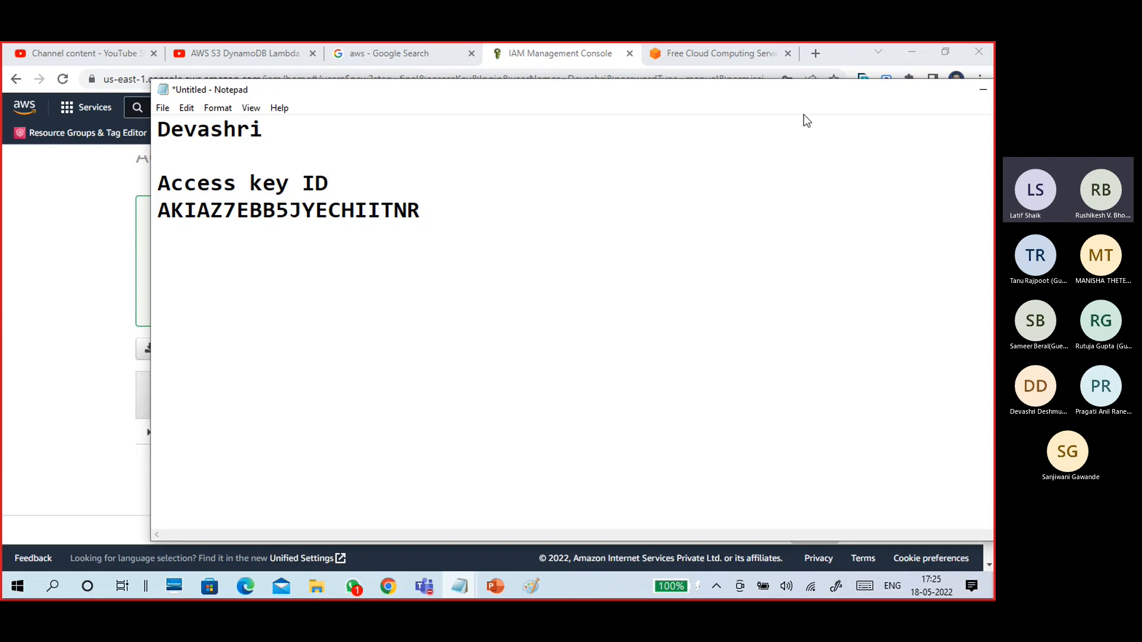
Reveal and copy the secret access key, then paste it below the access key ID.
click(983, 89)
click(646, 429)
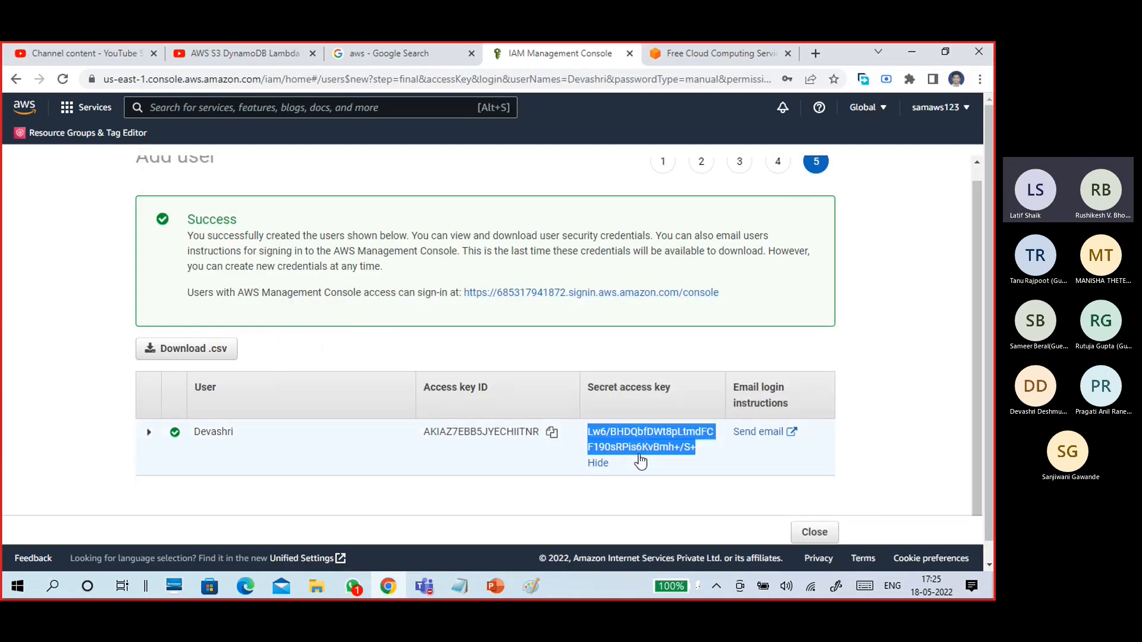
click(701, 454)
drag(698, 459, 580, 438)
mouse_move(459, 586)
click(666, 523)
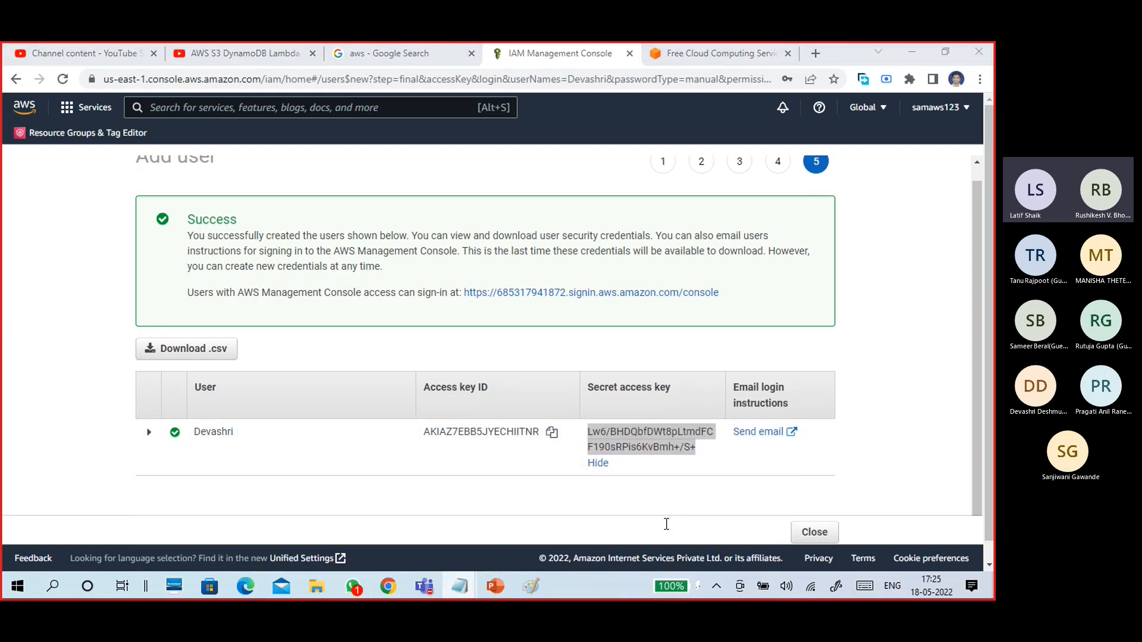
click(465, 217)
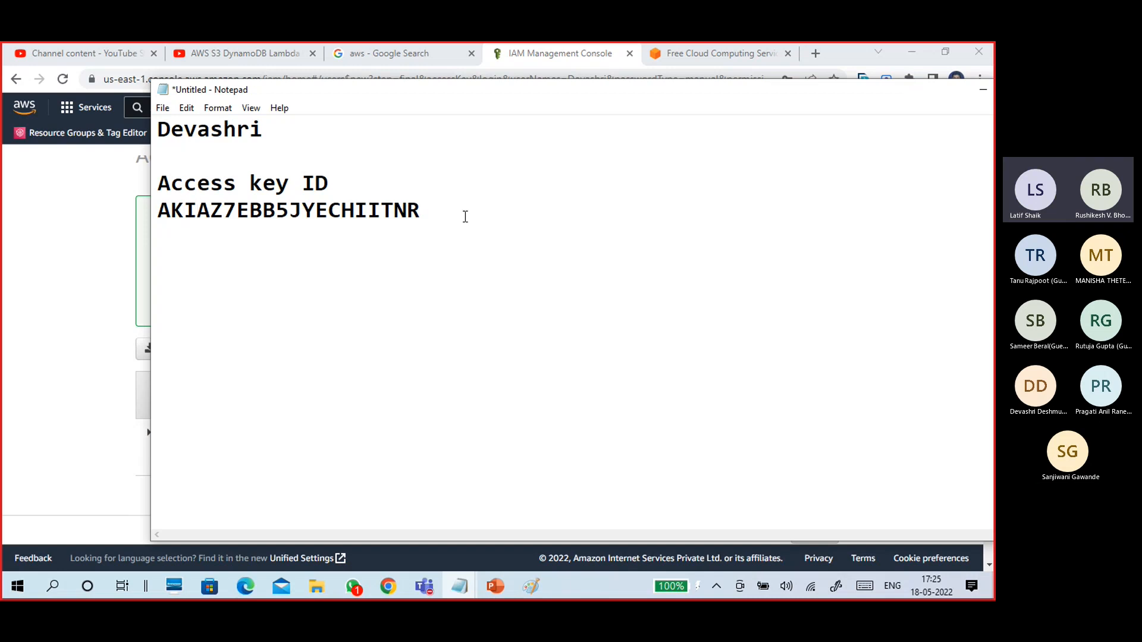
key(Return)
key(Return)
key(Return)
key(Return)
key(ctrl+v)
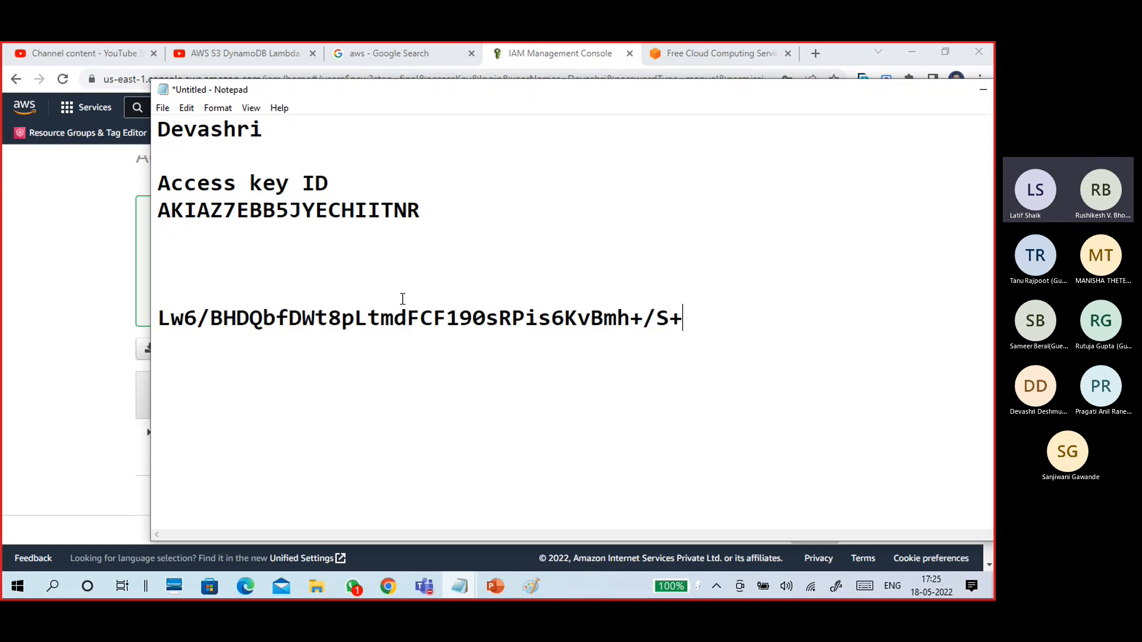
Copy the 'Secret access key' header and paste it as the label above the secret value.
click(983, 89)
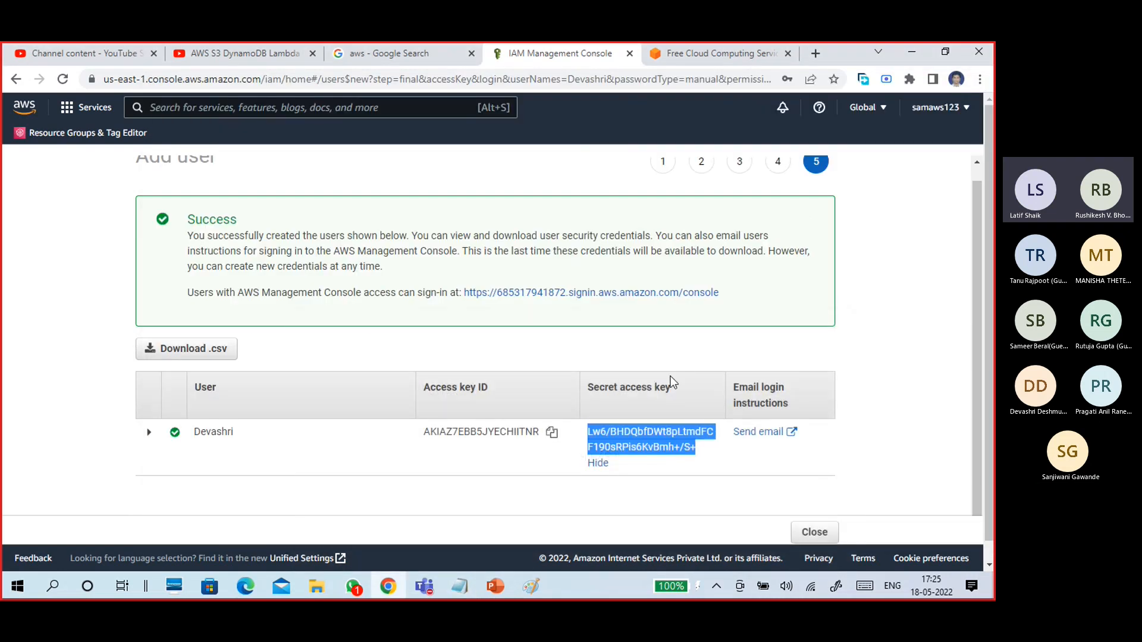
double_click(662, 387)
drag(642, 393, 591, 402)
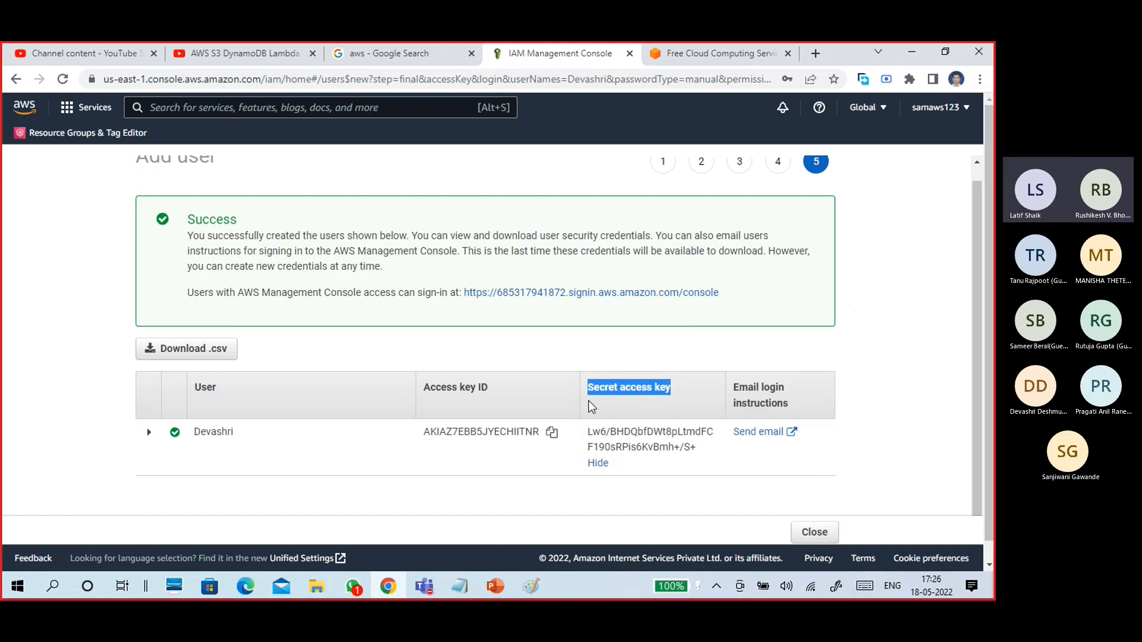
mouse_move(460, 586)
click(583, 538)
key(ctrl+v)
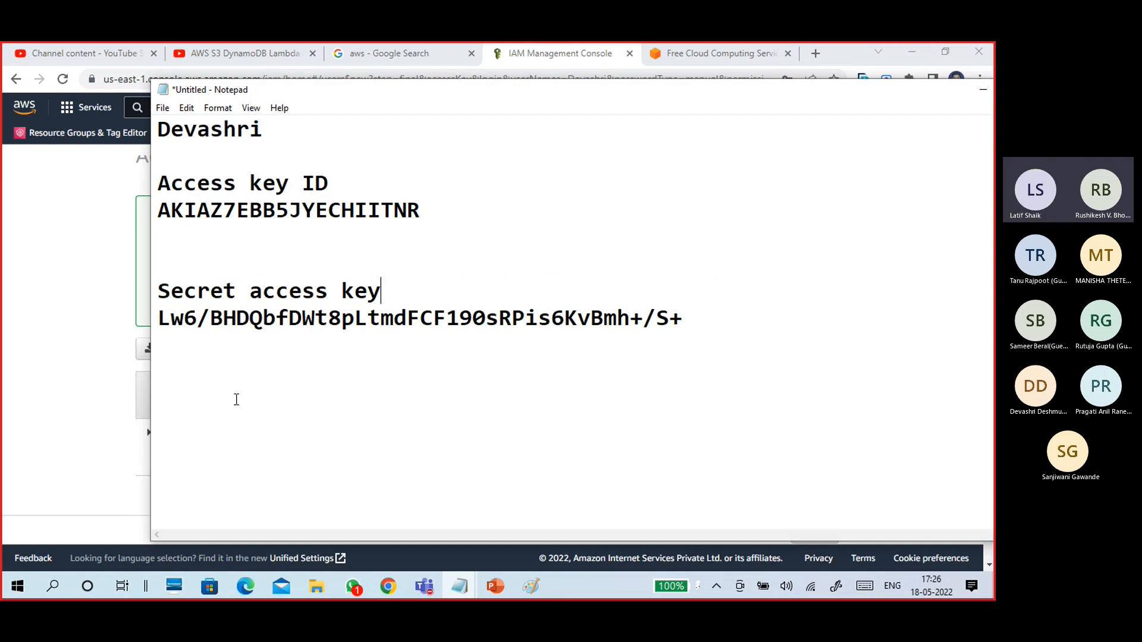
click(703, 323)
drag(901, 93, 833, 96)
click(869, 354)
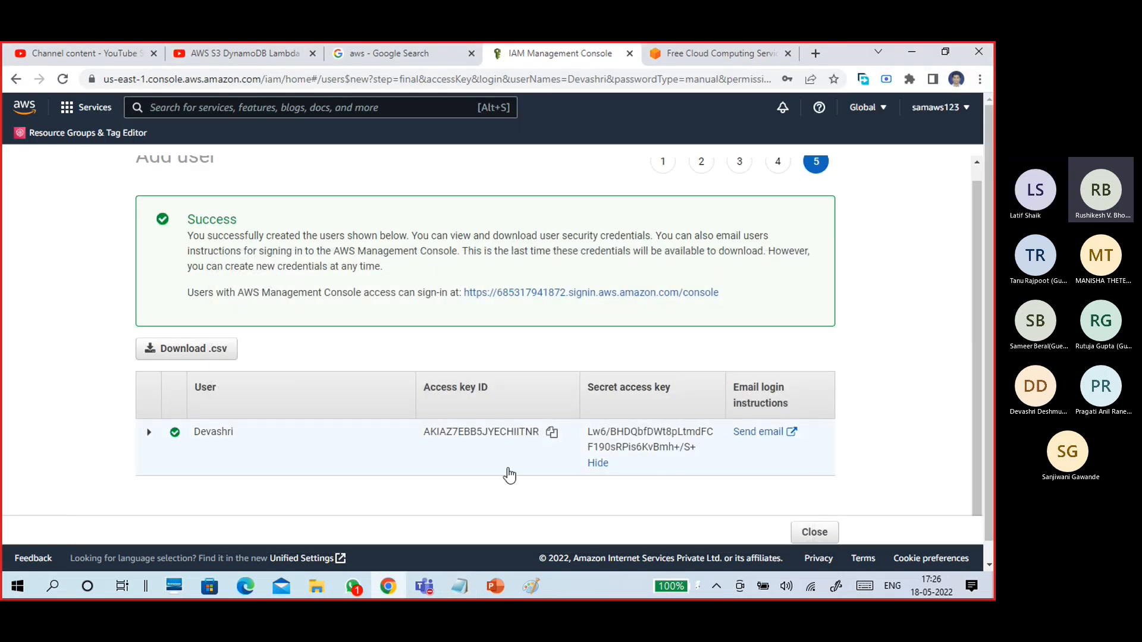
Copy the six success lines (user, three policies, access key, login profile) into the notes.
click(149, 433)
scroll(151, 441, down, 1)
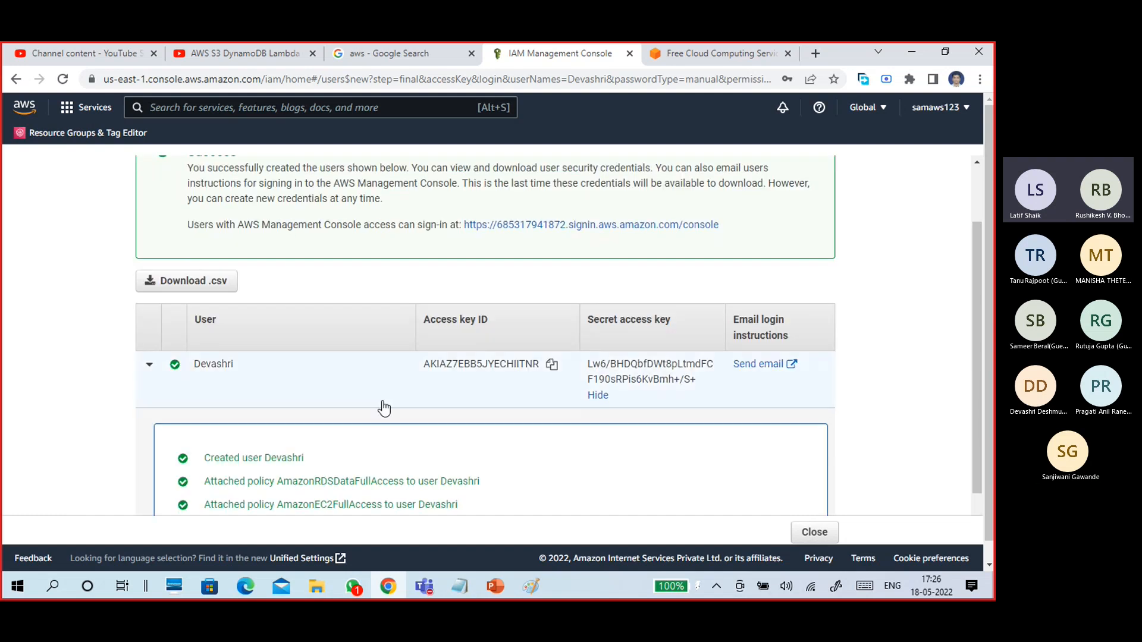
scroll(497, 365, down, 1)
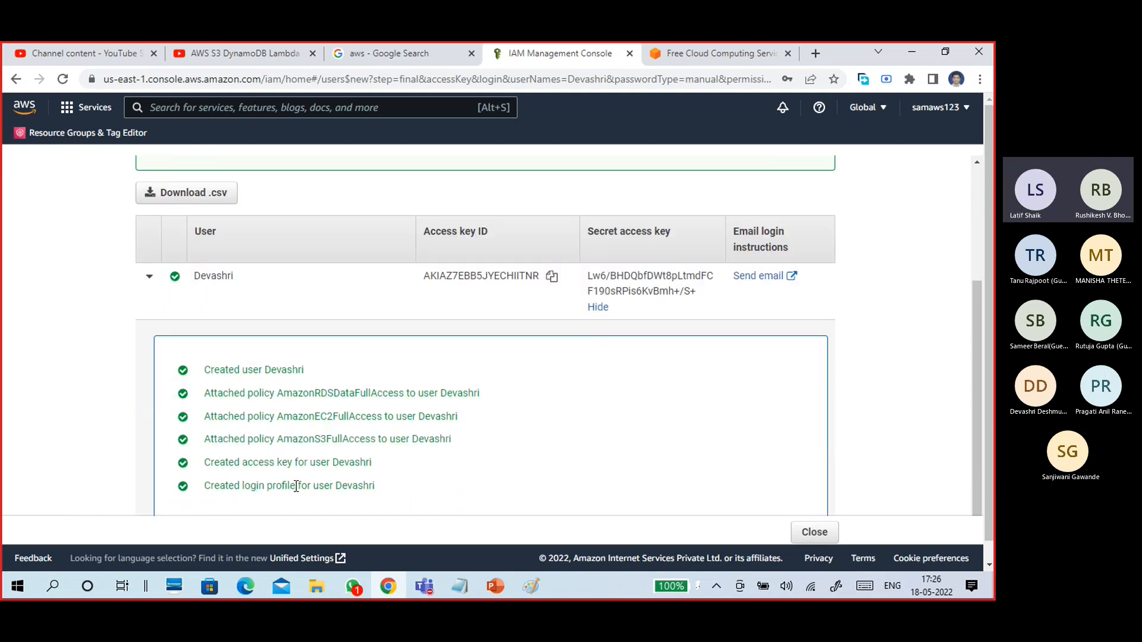
drag(374, 485, 207, 369)
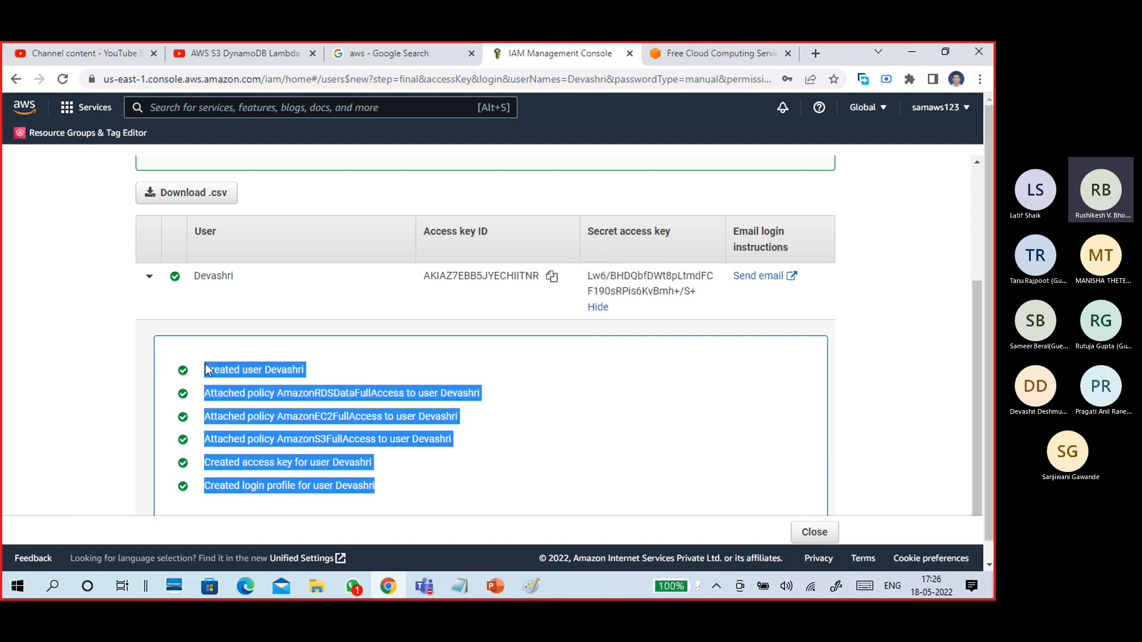
right_click(237, 382)
click(256, 388)
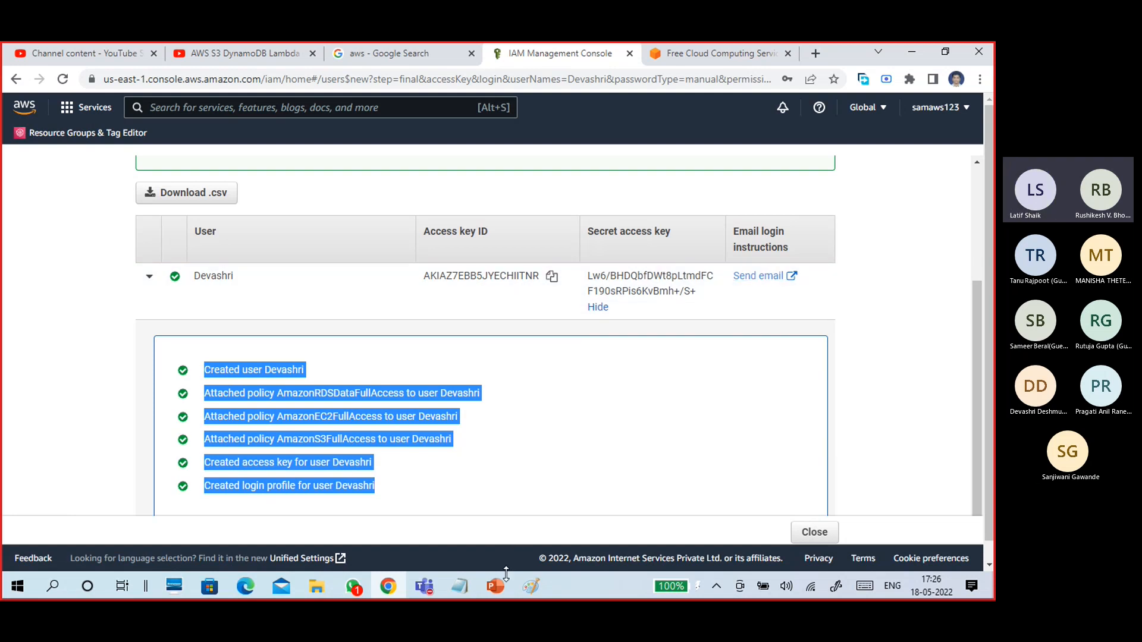
mouse_move(459, 587)
click(678, 523)
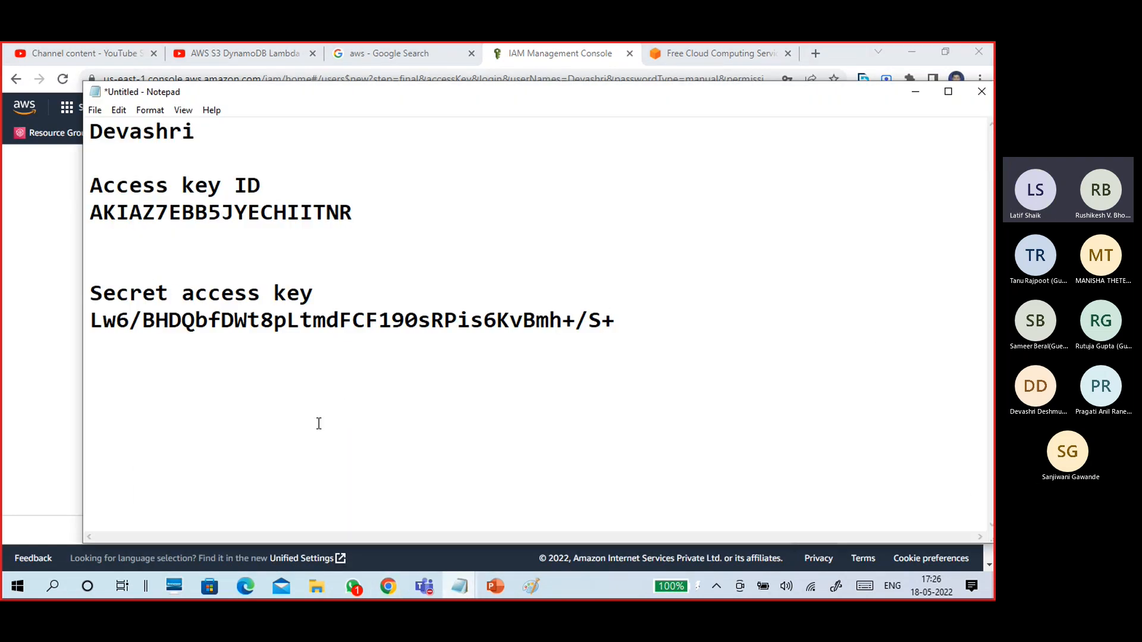
key(ctrl+v)
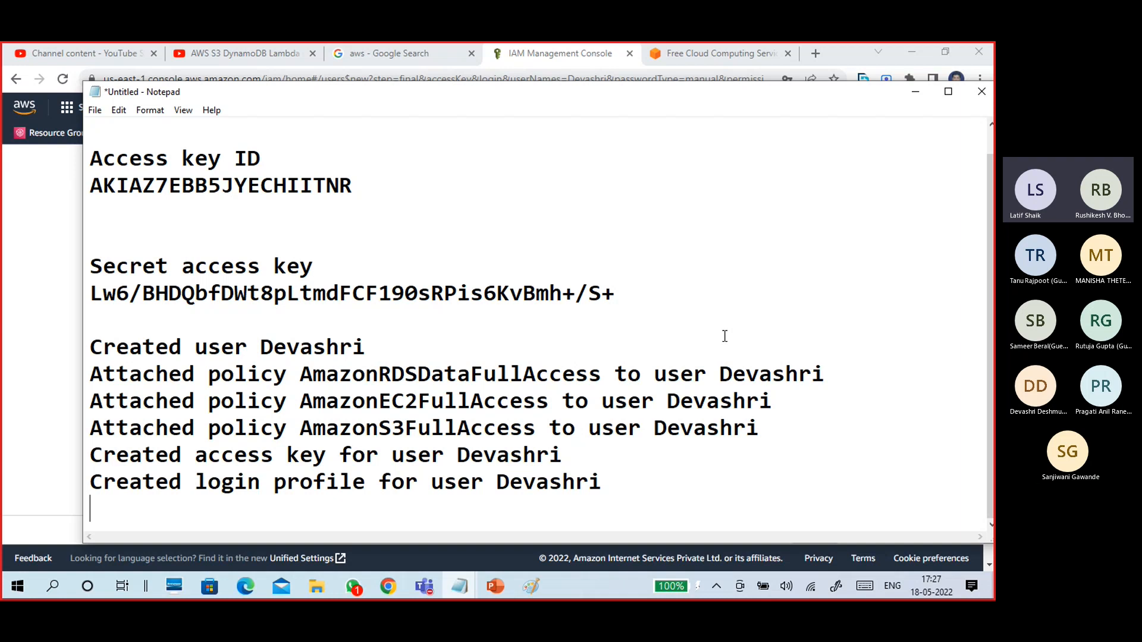
Copy the console sign-in line and its URL from the Success box.
click(914, 93)
click(839, 321)
scroll(849, 326, down, 1)
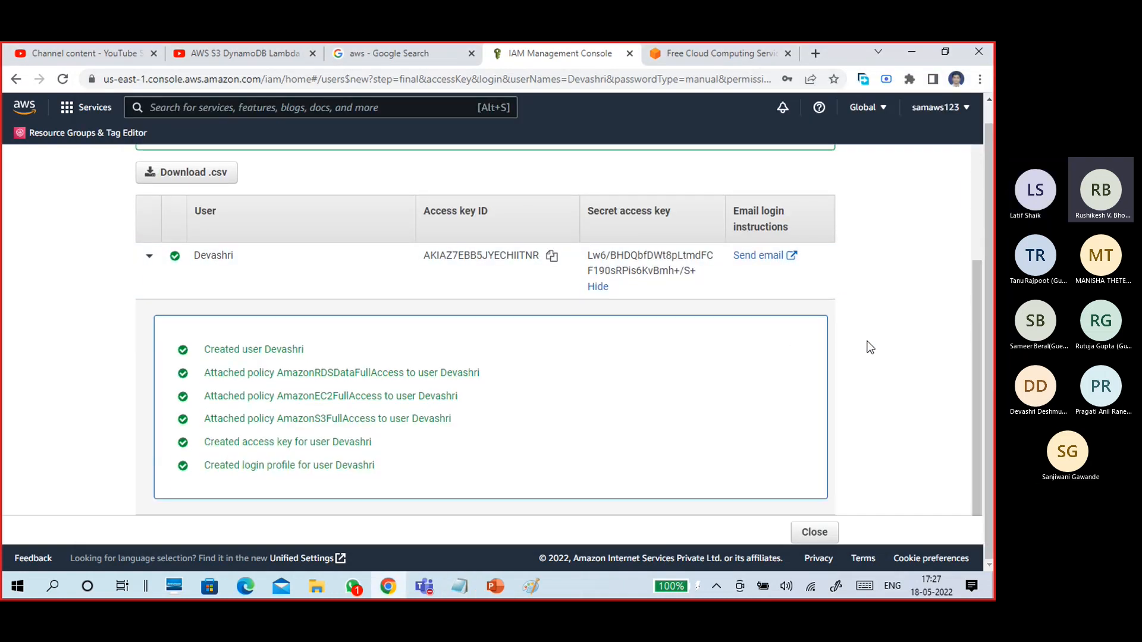
scroll(866, 336, up, 3)
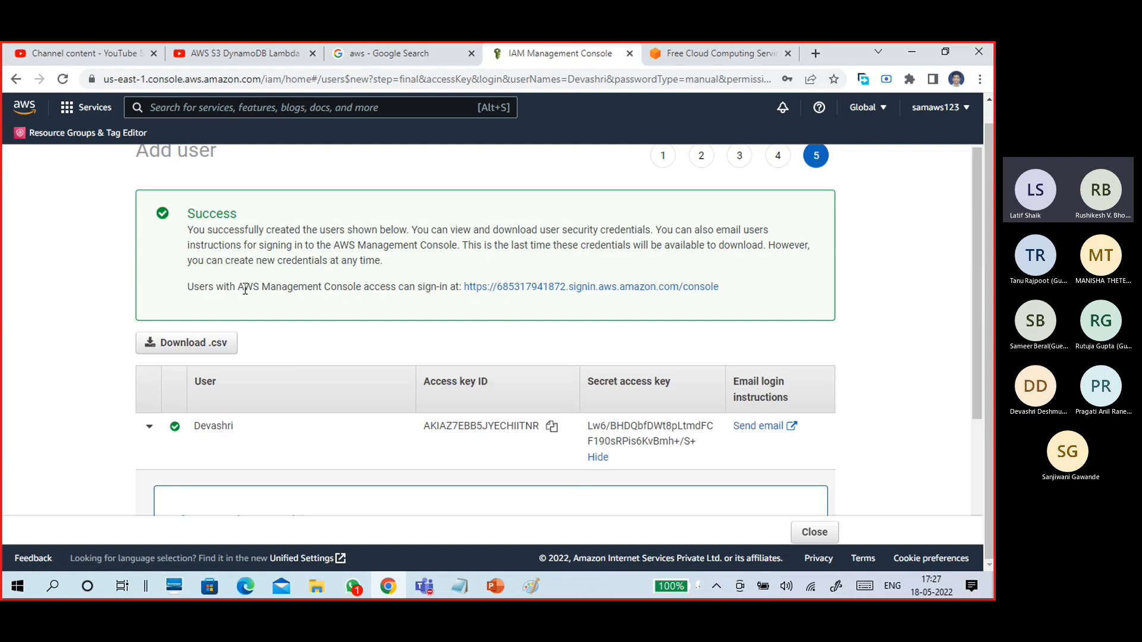
drag(189, 289, 727, 288)
right_click(385, 292)
click(390, 292)
Paste the sign-in line into the notes above the success list, with the URL on its own line.
click(459, 586)
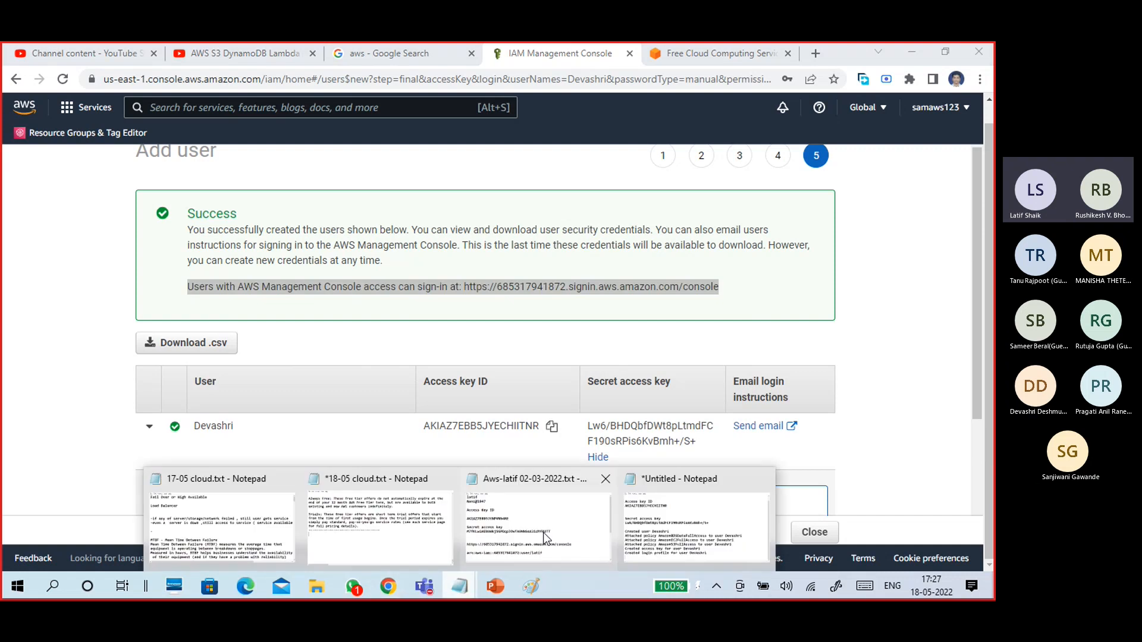
click(703, 534)
click(373, 317)
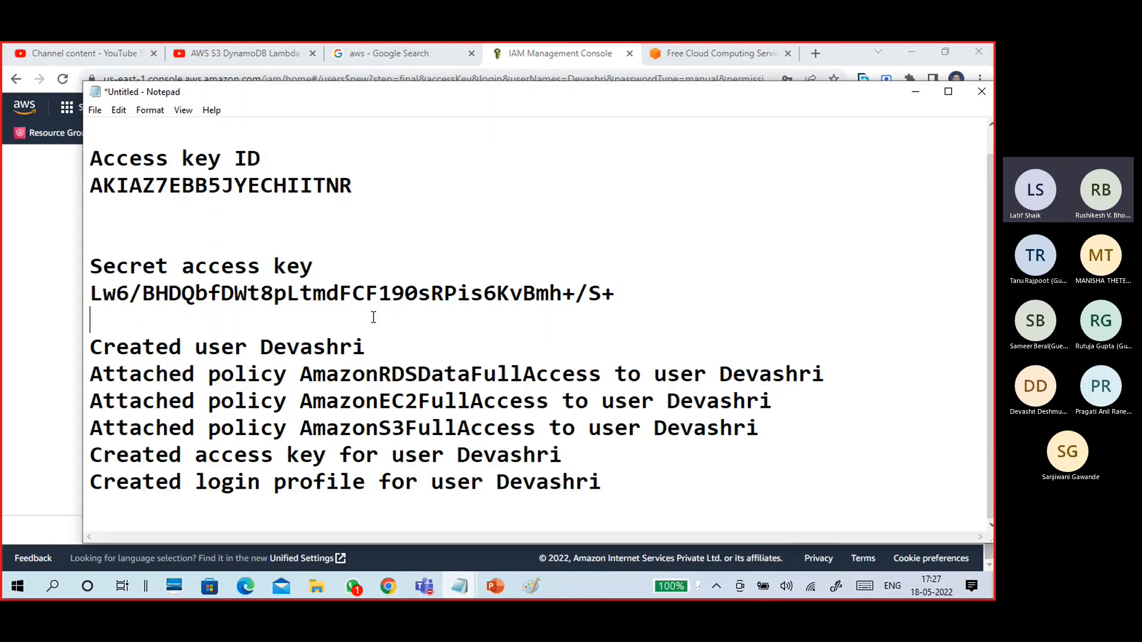
key(Return)
key(Return)
key(Up)
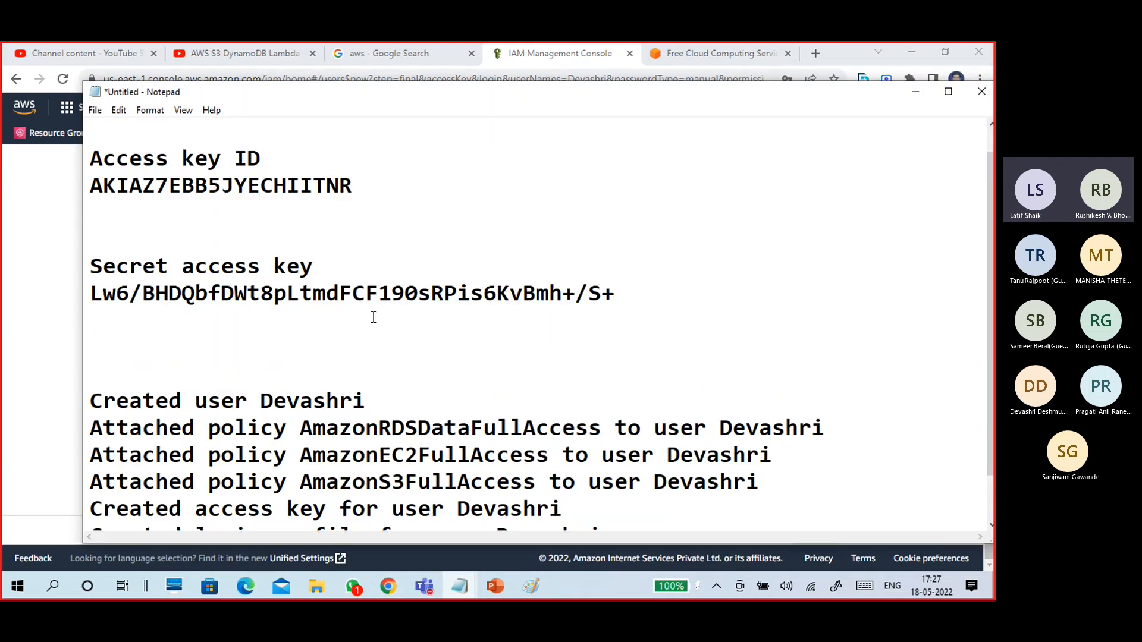
key(ctrl+v)
drag(496, 538, 175, 538)
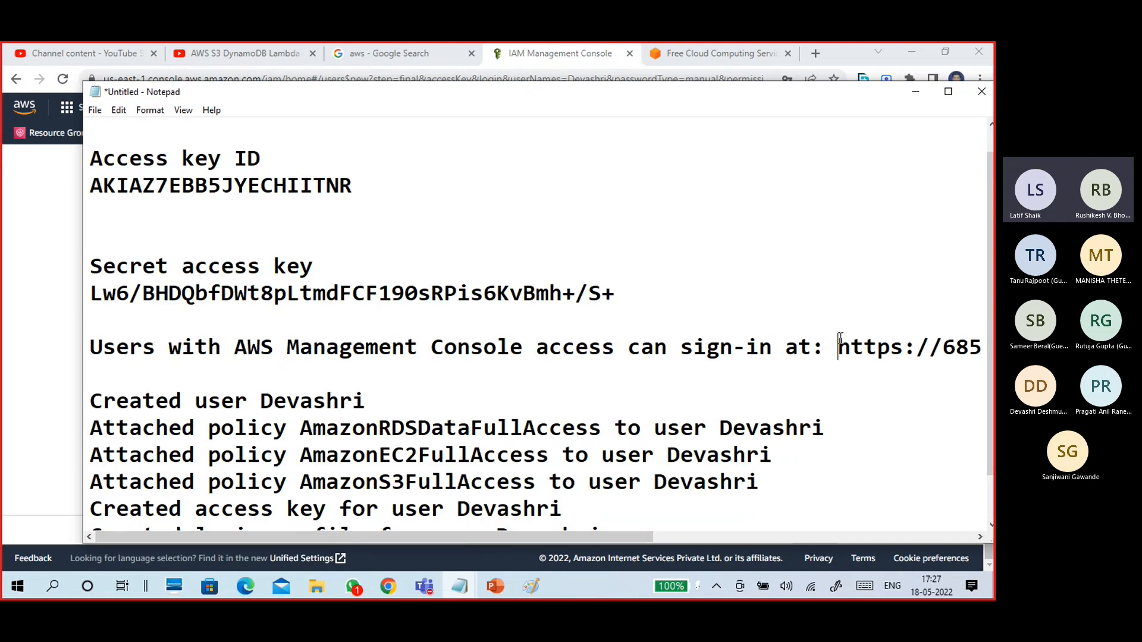
key(Return)
scroll(656, 266, down, 1)
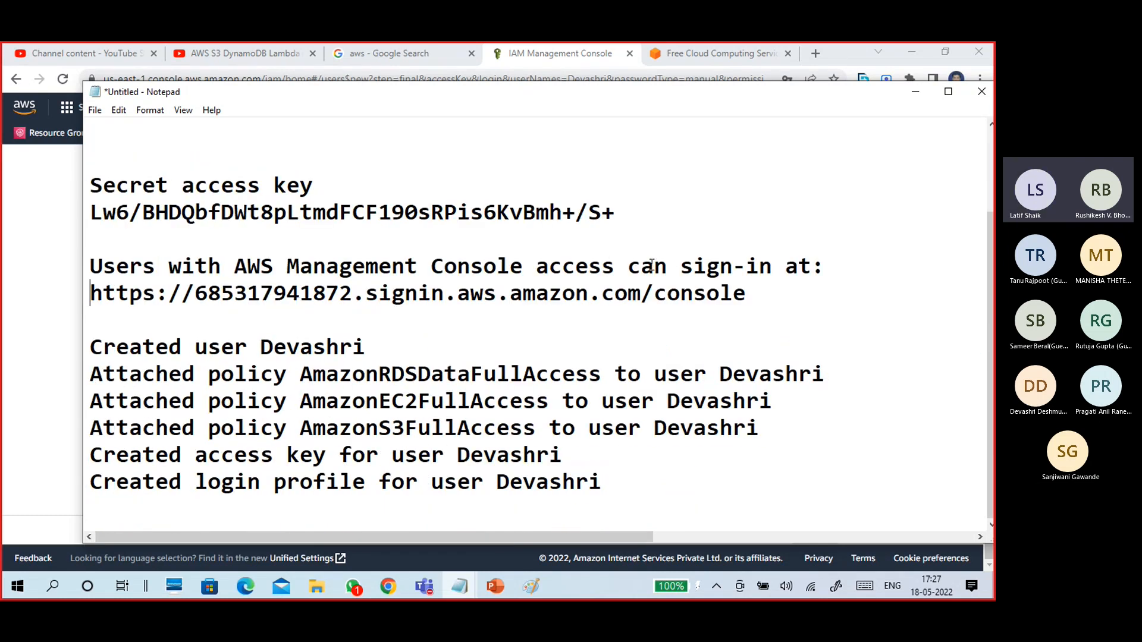
scroll(654, 264, up, 2)
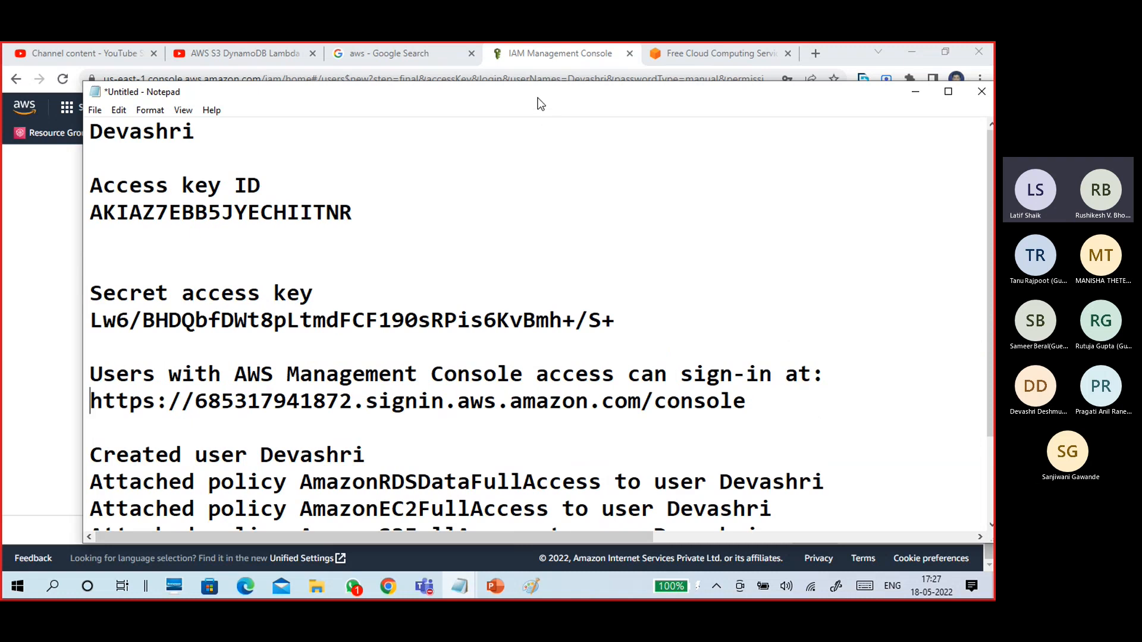
drag(540, 104, 573, 75)
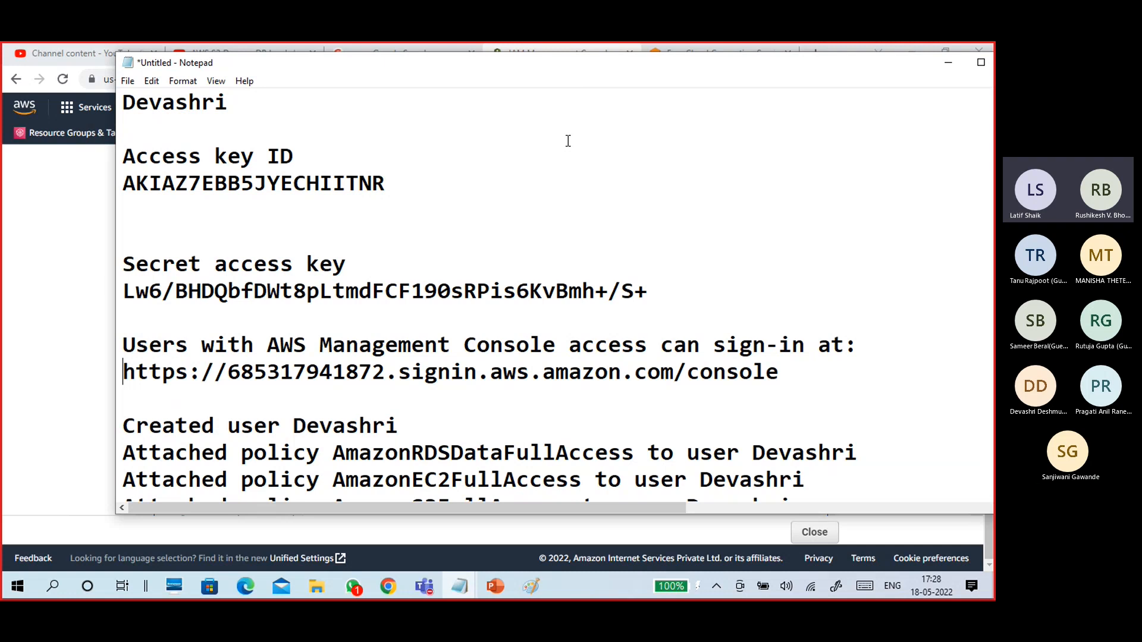
Select the sign-in URL in the notes, then close the add-user wizard and switch to Edge.
scroll(568, 141, down, 1)
scroll(567, 141, down, 1)
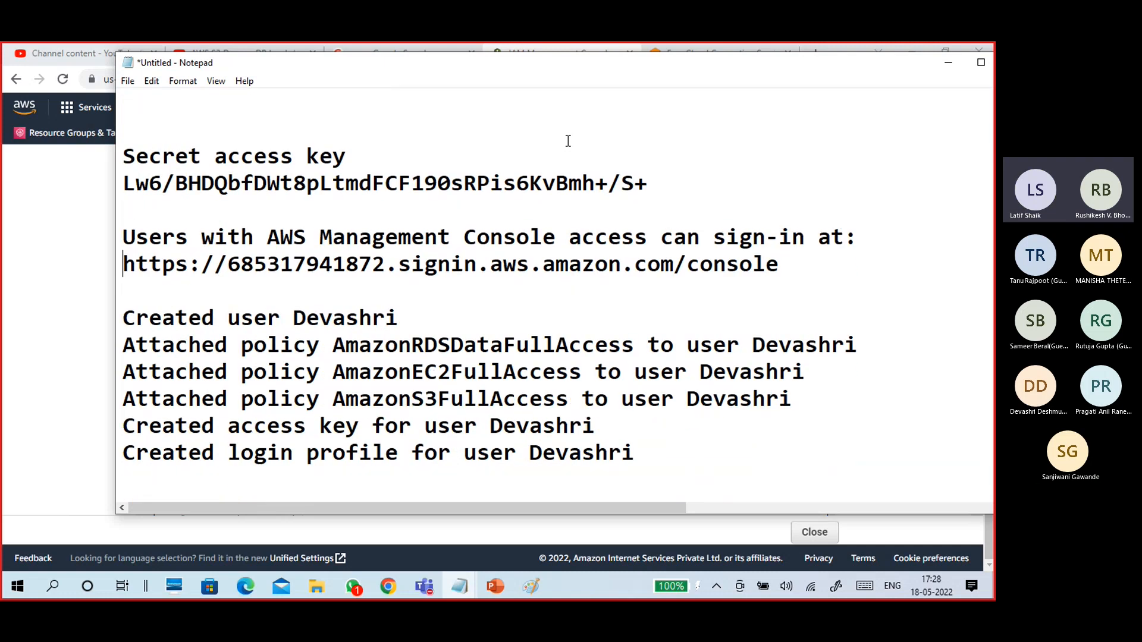
drag(773, 265, 119, 262)
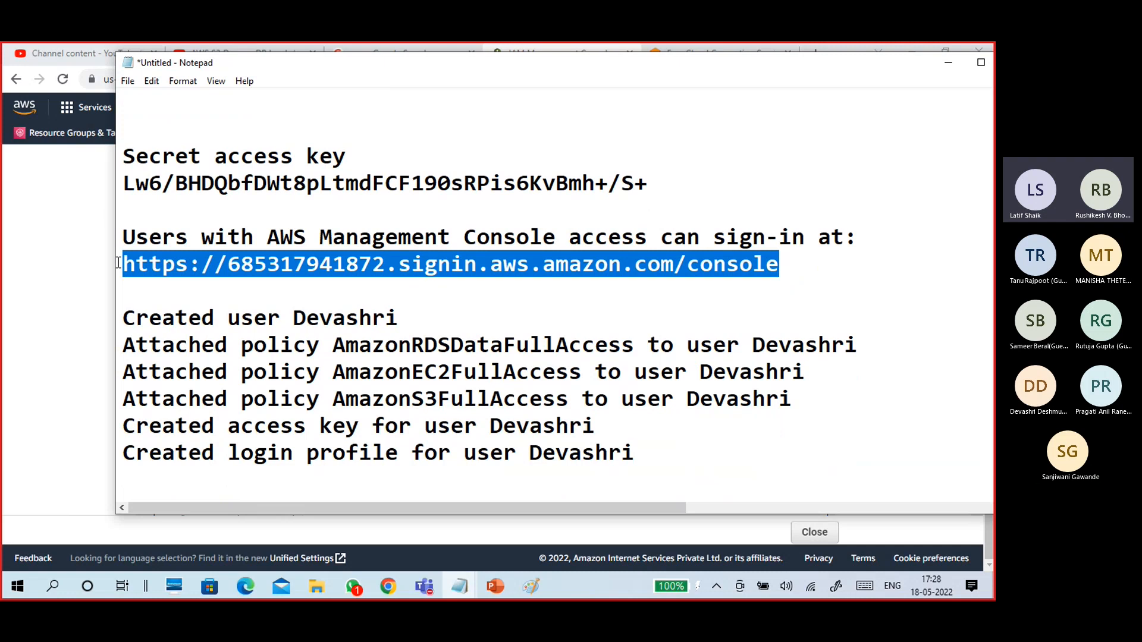
click(948, 63)
click(330, 340)
scroll(487, 316, up, 1)
scroll(487, 315, down, 1)
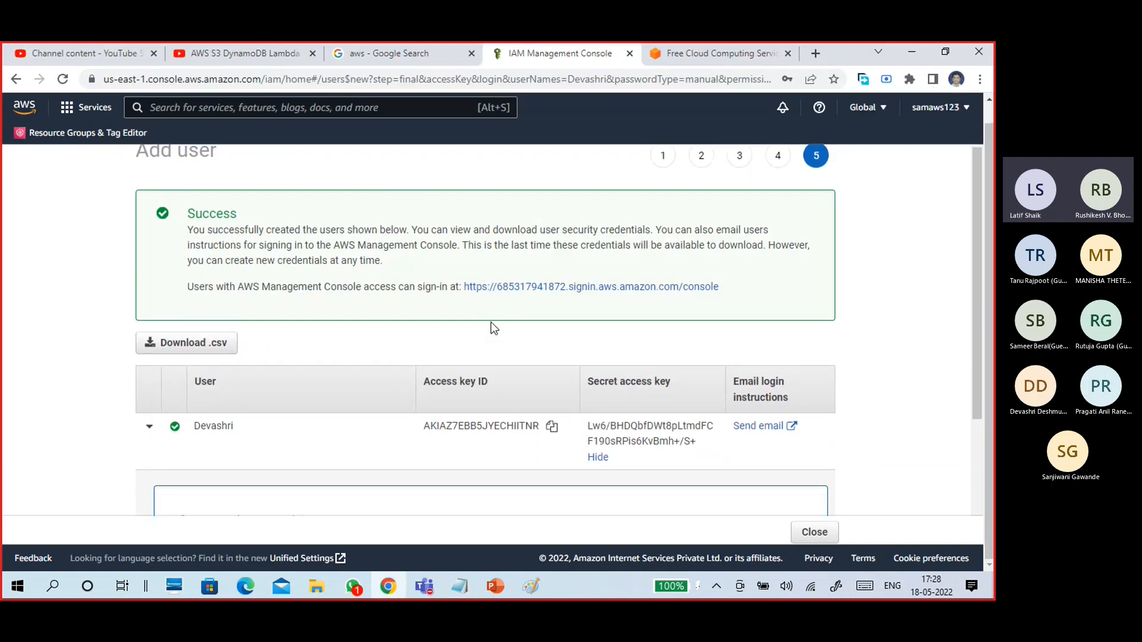
click(813, 534)
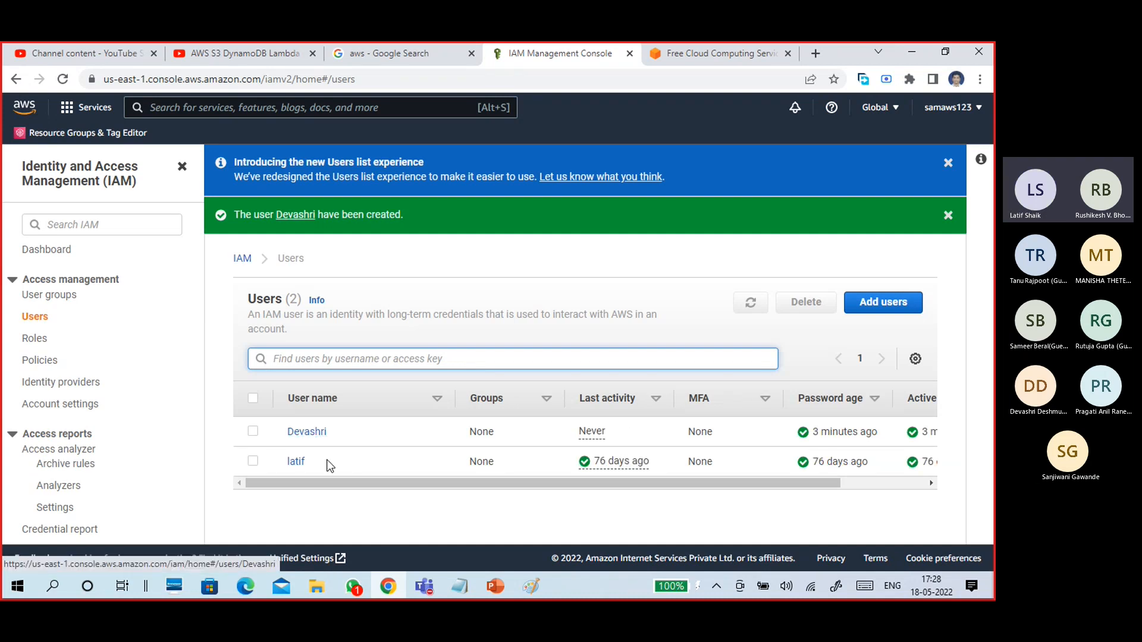
click(245, 586)
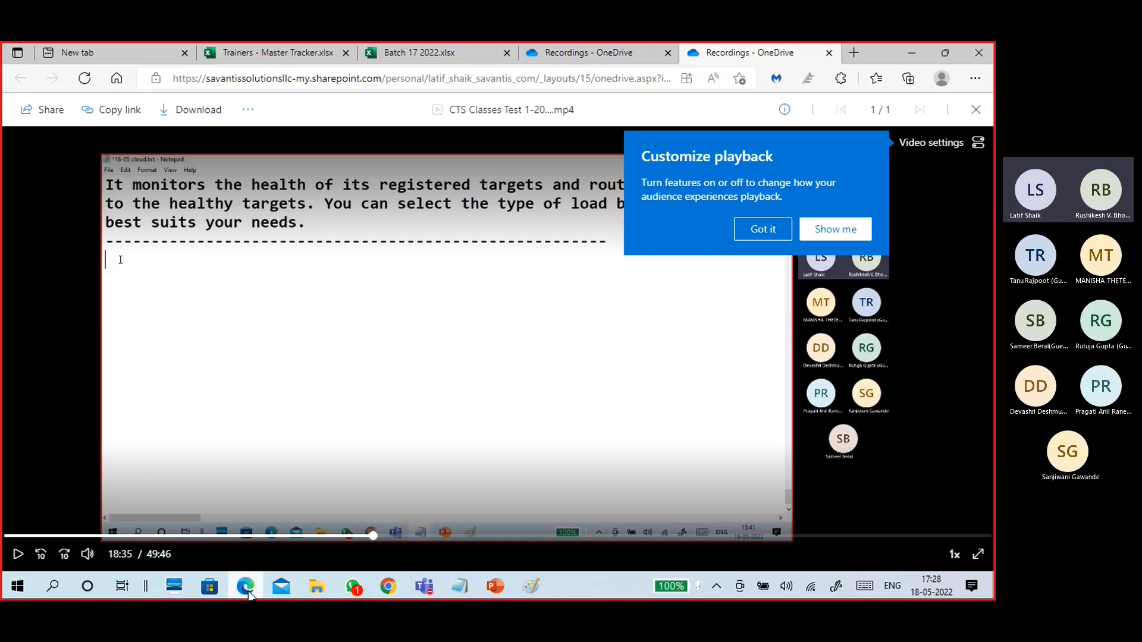
Close the recording tabs and load the pasted console sign-in URL in a new tab.
click(854, 54)
click(830, 52)
click(854, 53)
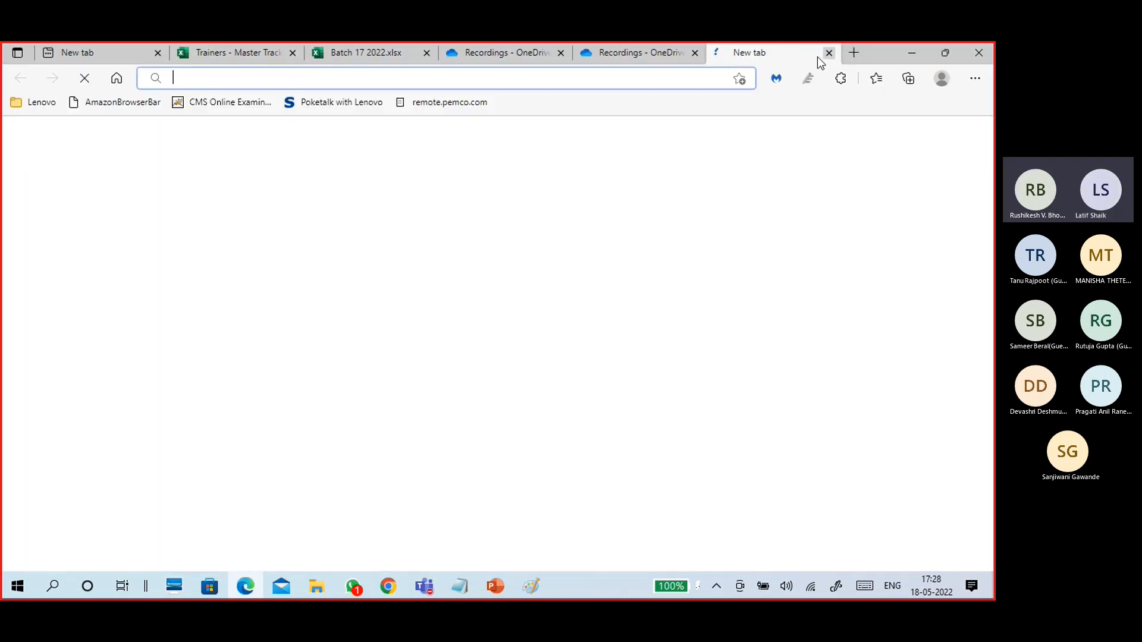
click(665, 56)
click(695, 54)
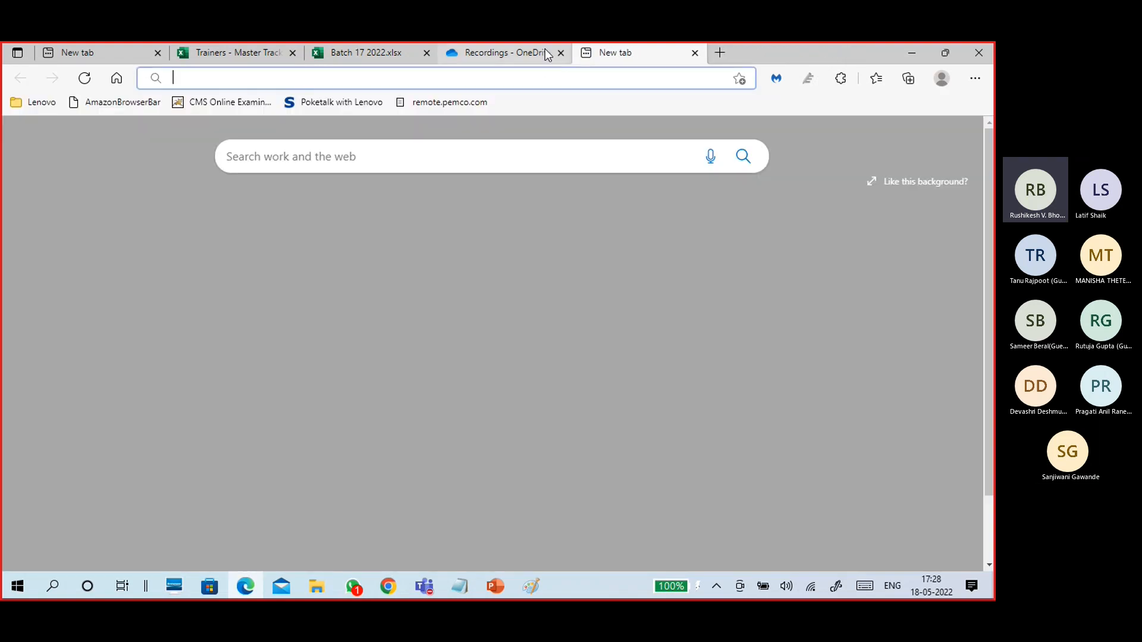
click(535, 52)
click(561, 52)
click(544, 78)
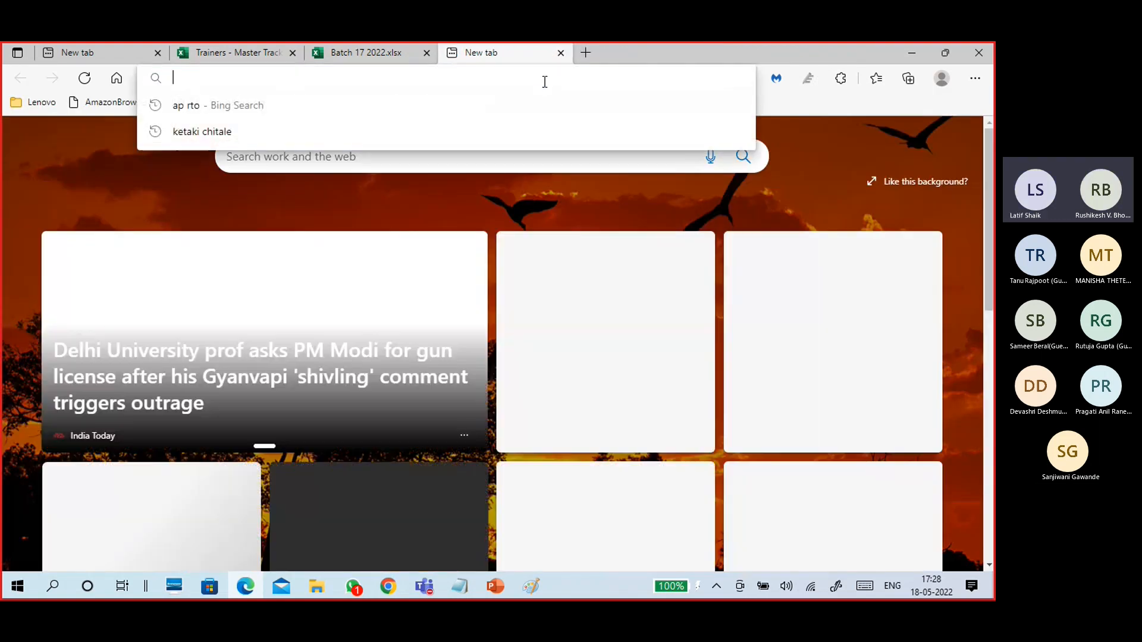
key(ctrl+v)
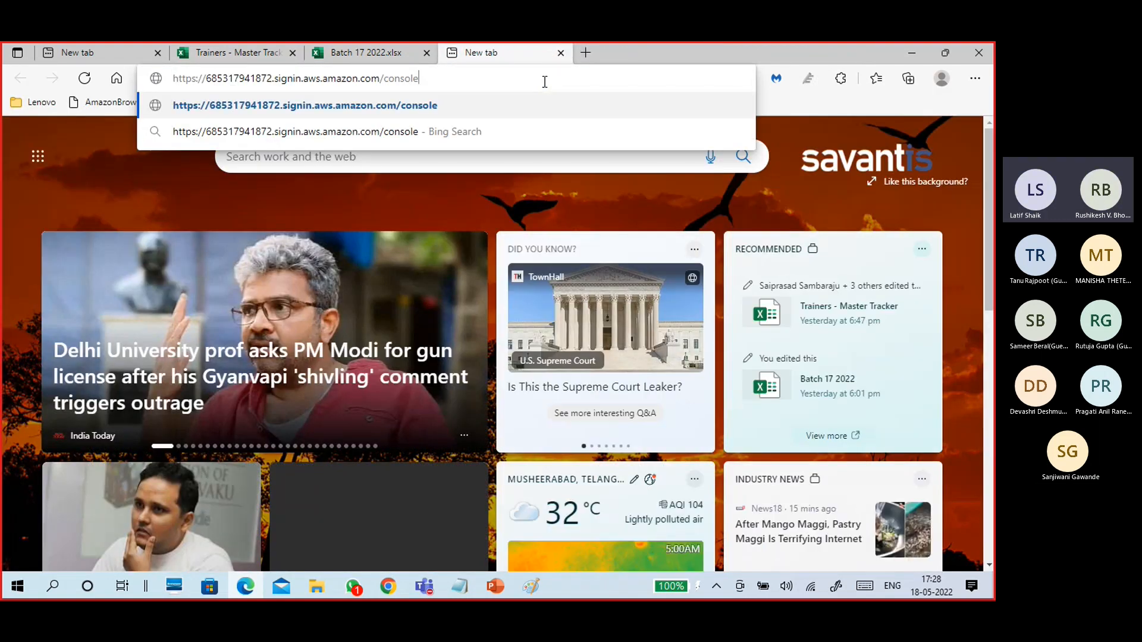
key(Return)
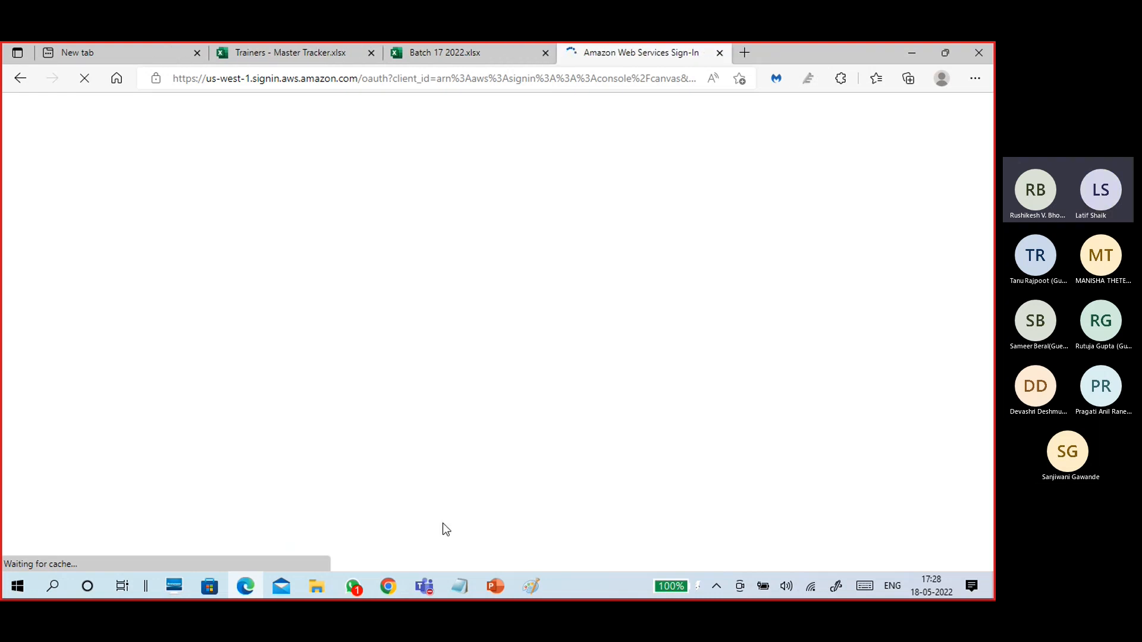
Check the account ID within the sign-in link in the notes, then minimize Notepad.
mouse_move(452, 591)
click(646, 535)
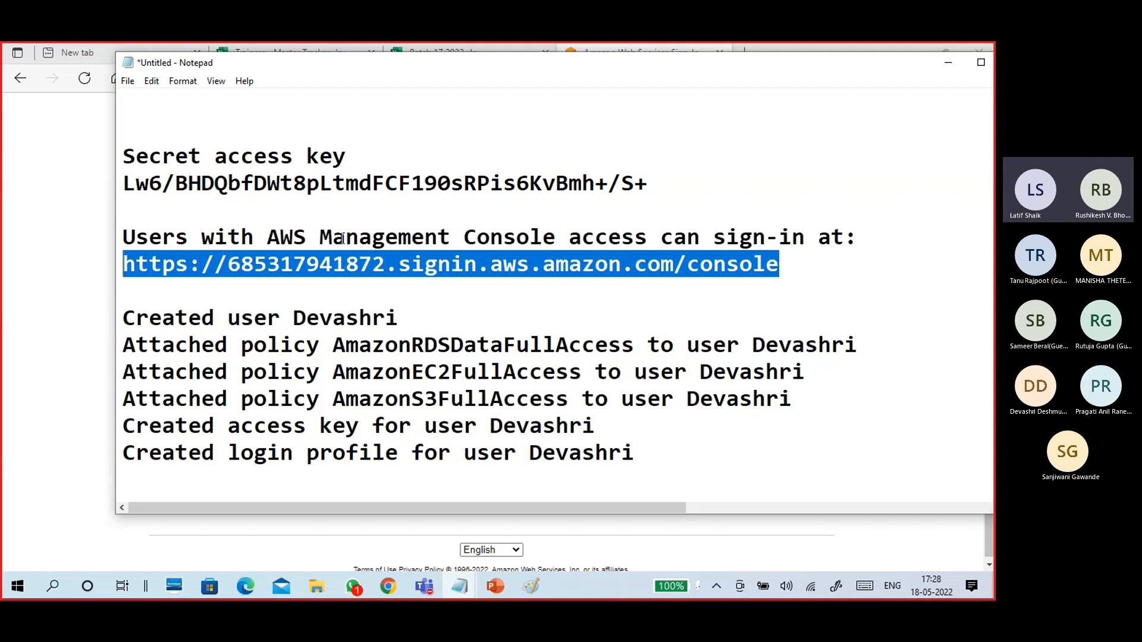
drag(267, 237, 560, 236)
drag(776, 264, 123, 275)
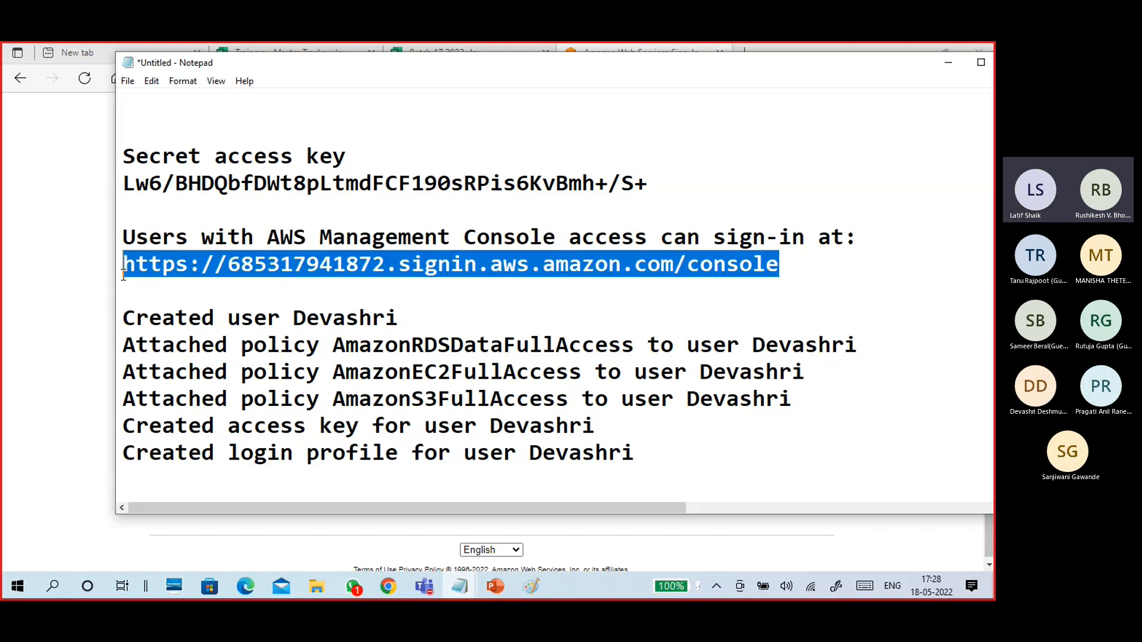
click(267, 264)
drag(228, 264, 384, 253)
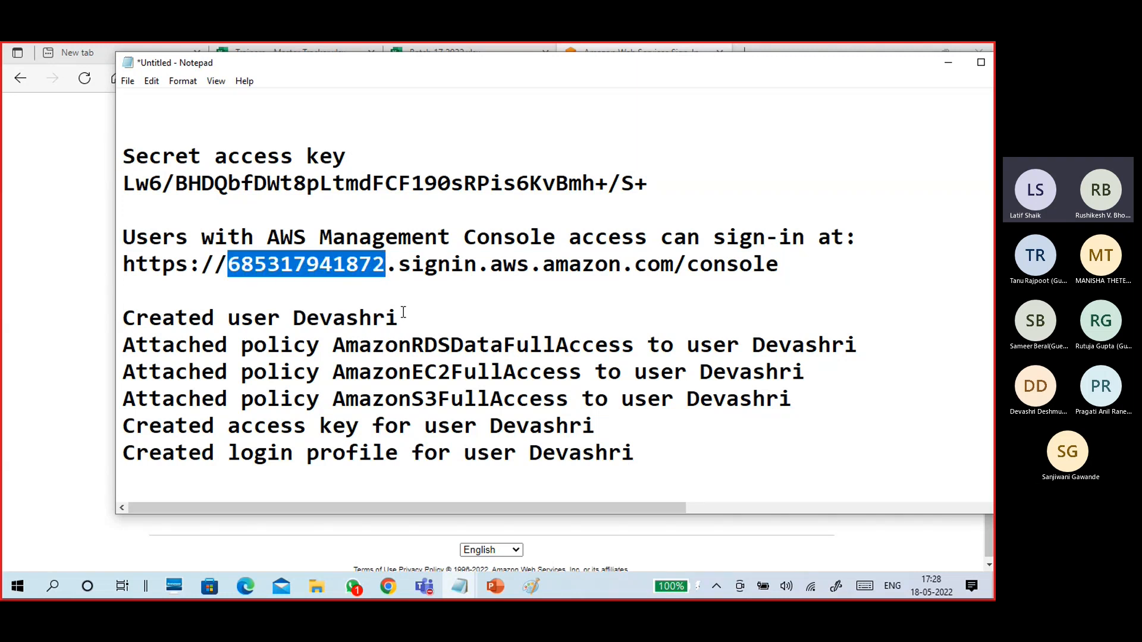
scroll(398, 300, up, 1)
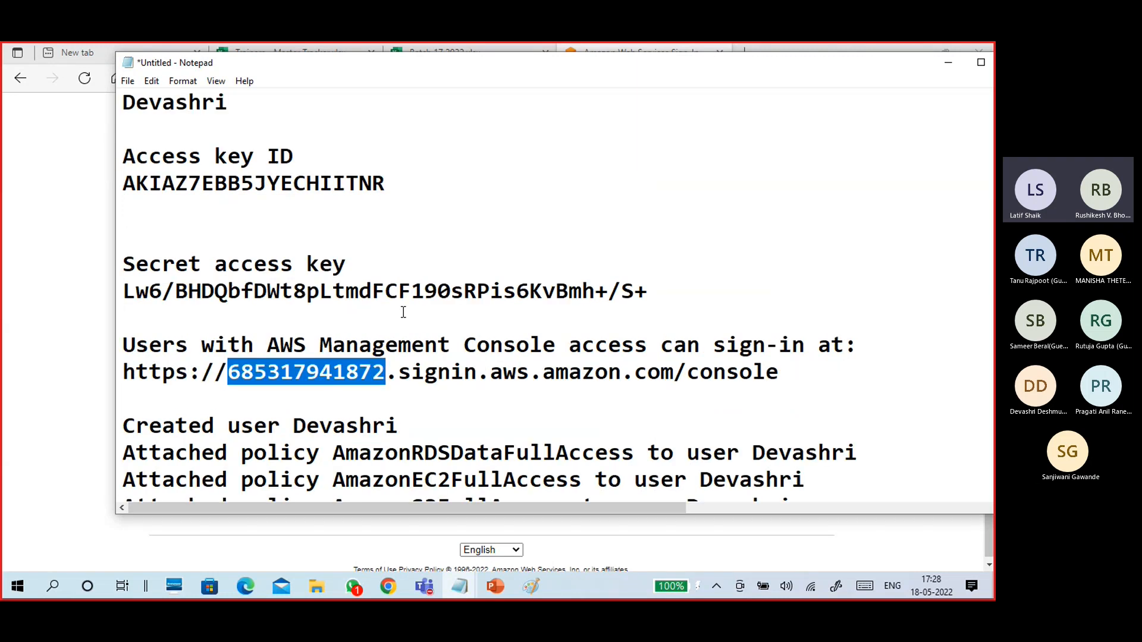
click(948, 62)
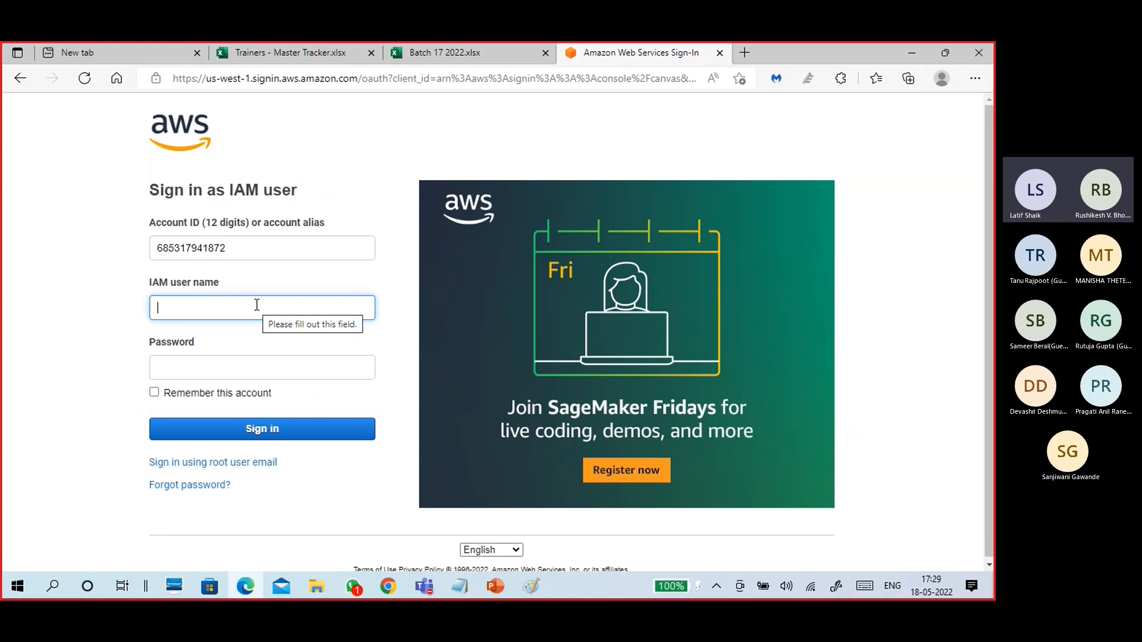
Sign in to the console with the IAM user name and its password.
text(D)
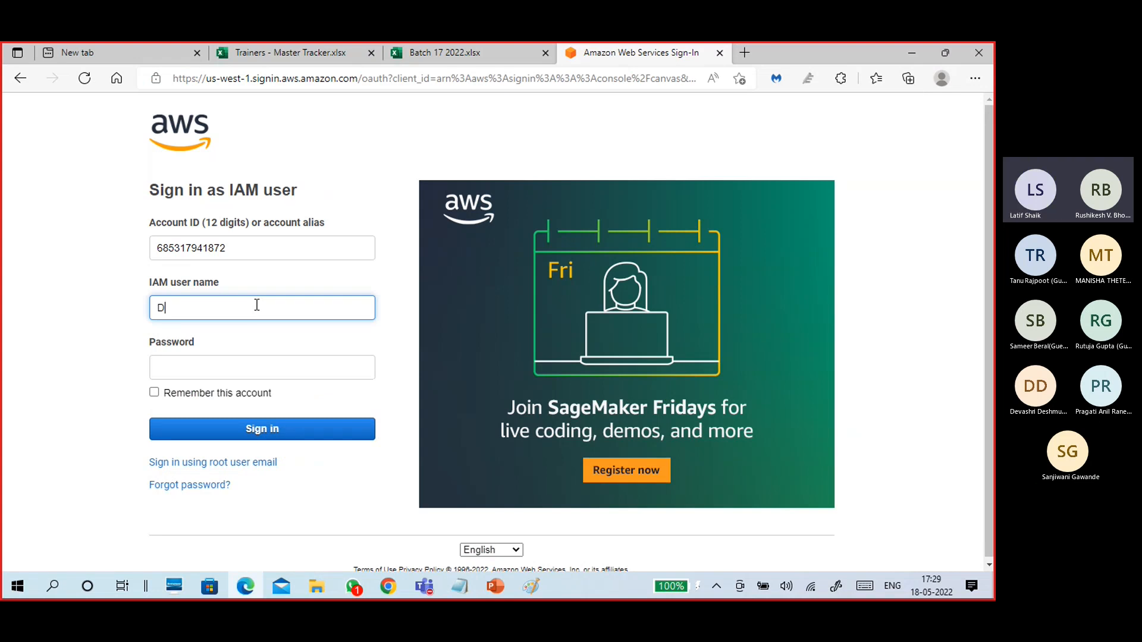
text(evashri)
scroll(254, 324, down, 1)
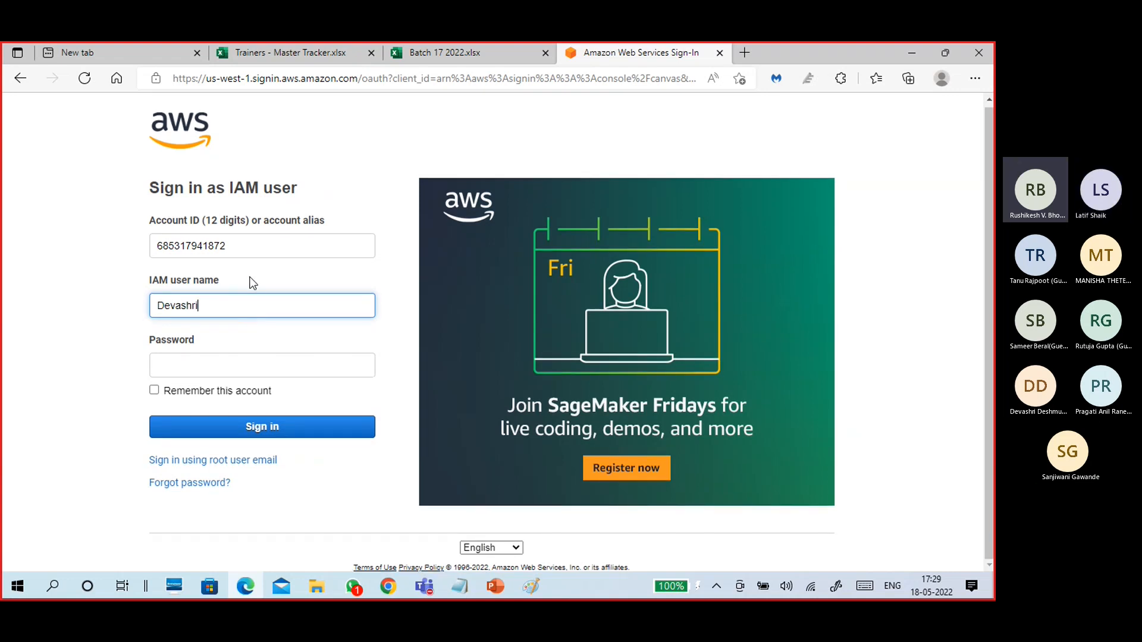
click(248, 368)
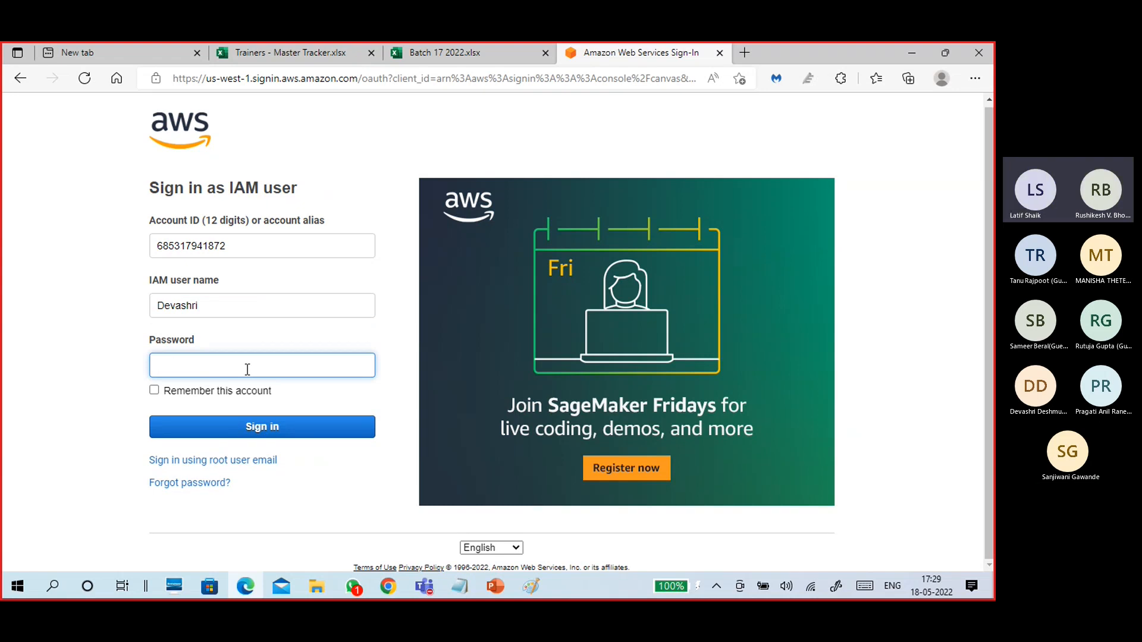
text(•••••••••)
click(293, 433)
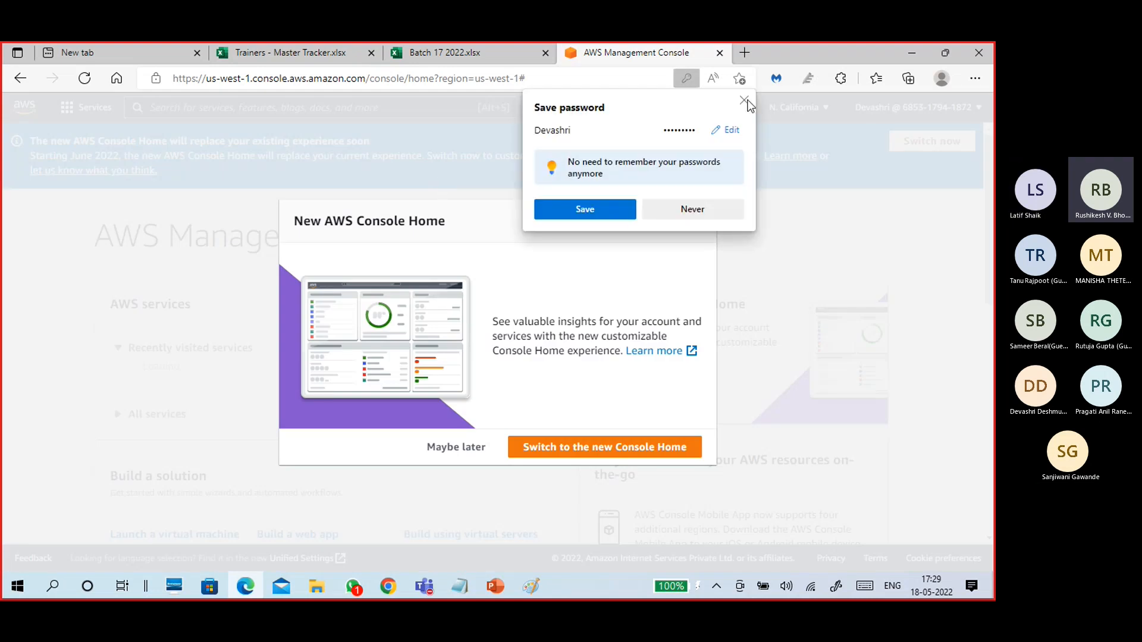
Decline saving the password, switch to the new Console Home, and finish the intro tour.
click(744, 100)
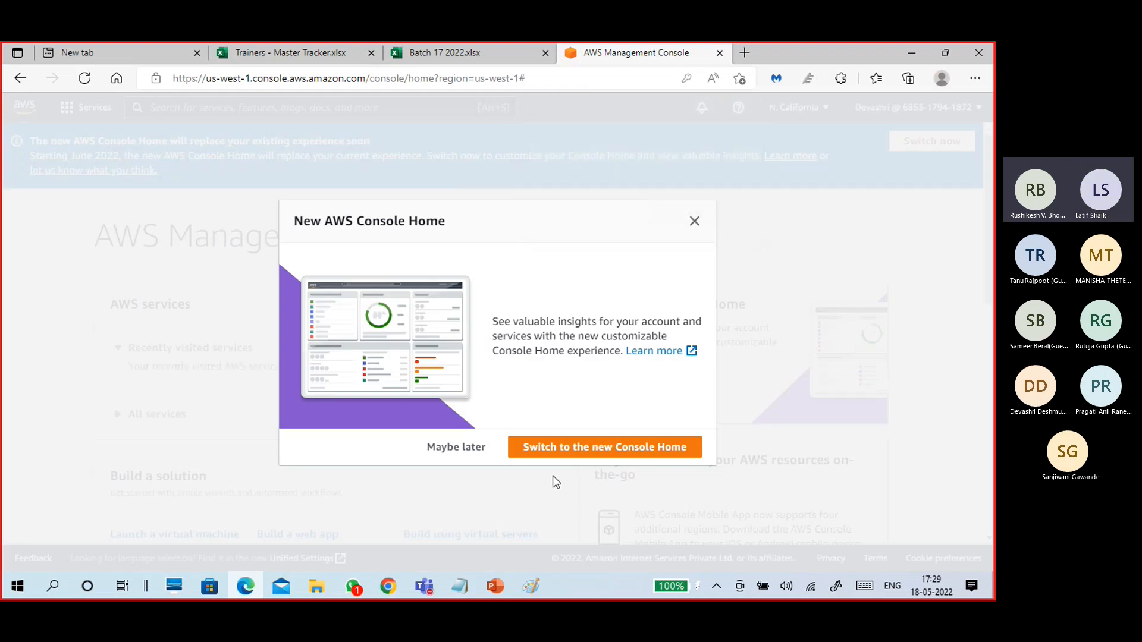
click(588, 448)
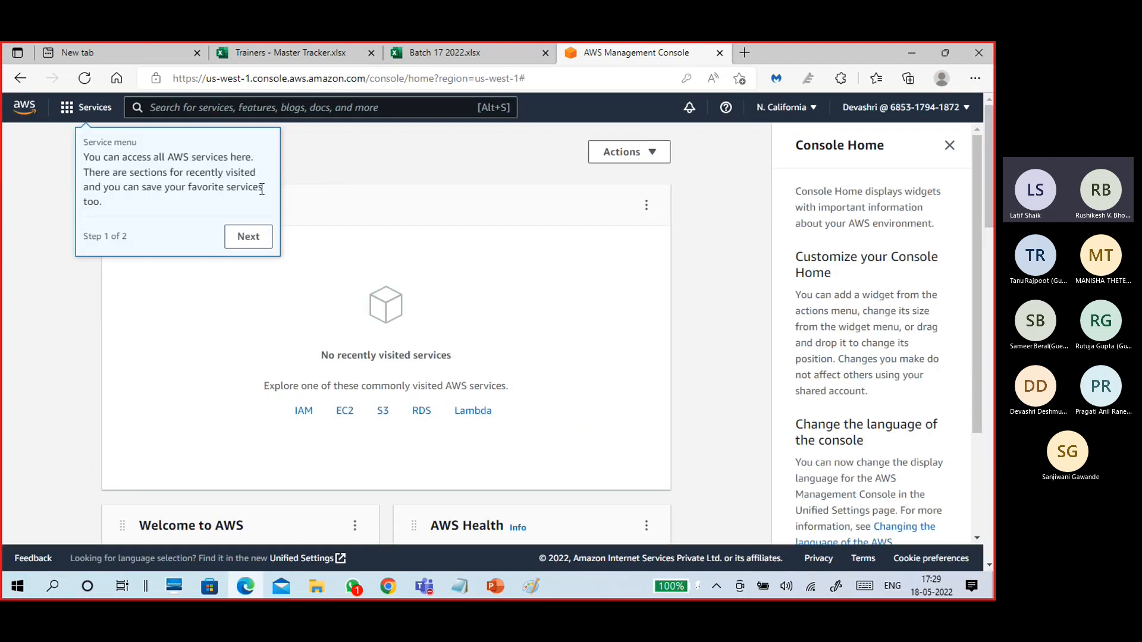
click(248, 237)
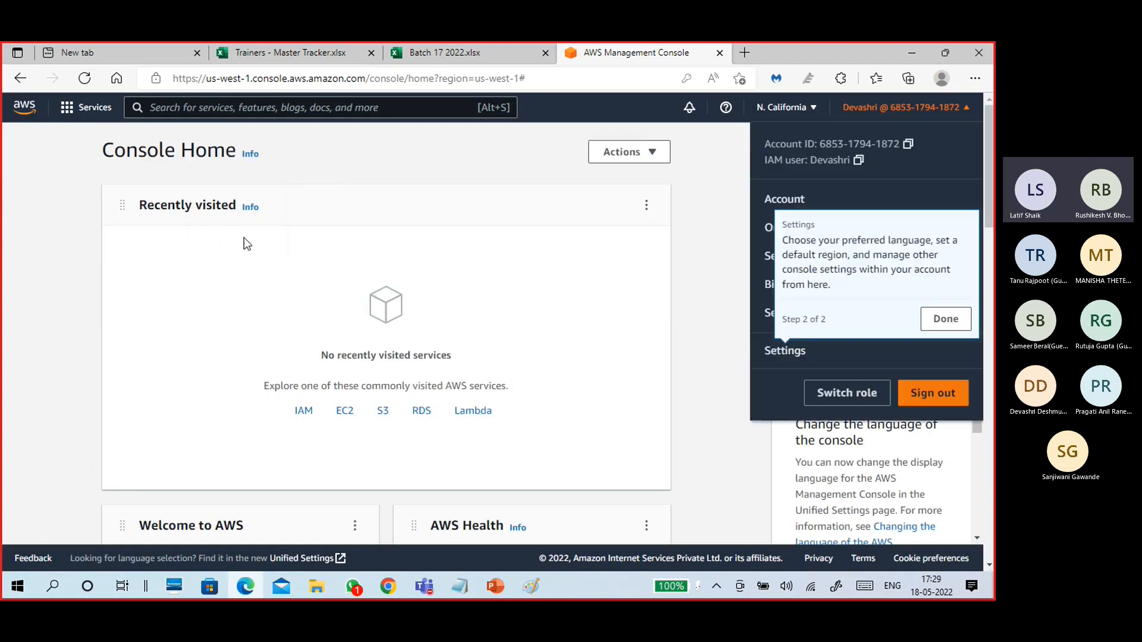
click(951, 320)
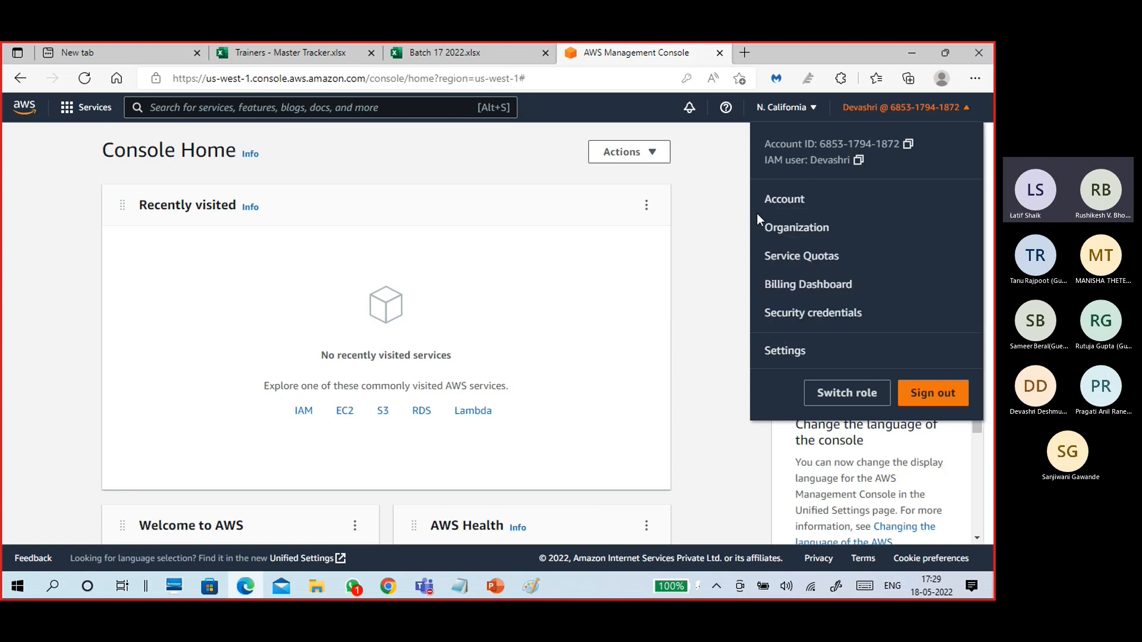
click(723, 231)
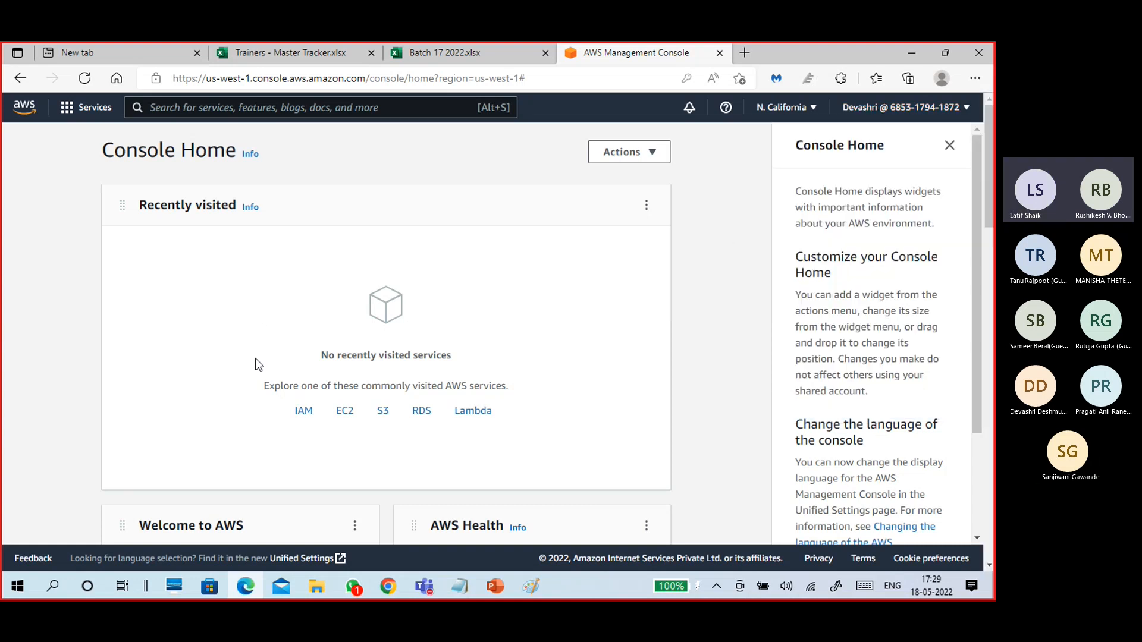
Look over the home page, region list and services list, leaving N. California selected.
scroll(247, 347, down, 5)
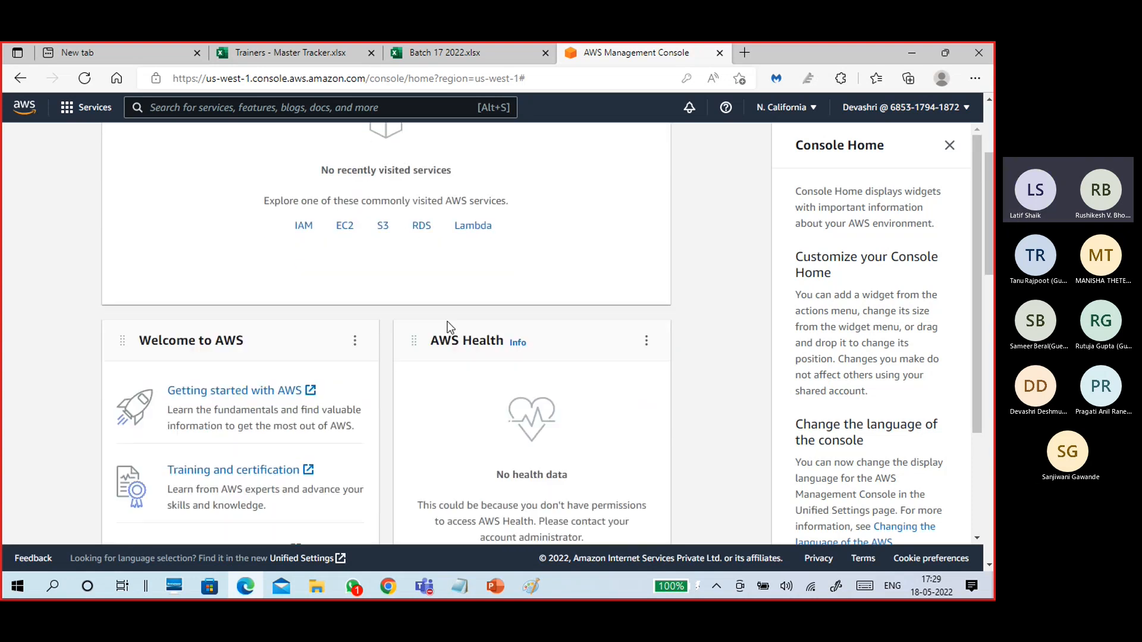
scroll(414, 355, down, 10)
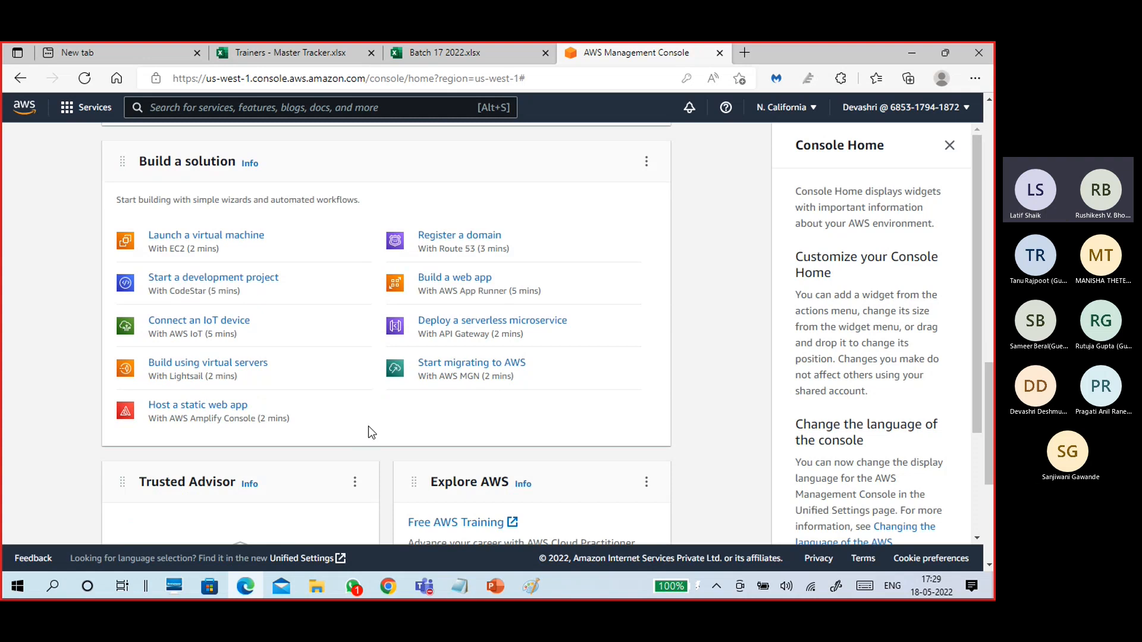
scroll(367, 429, down, 5)
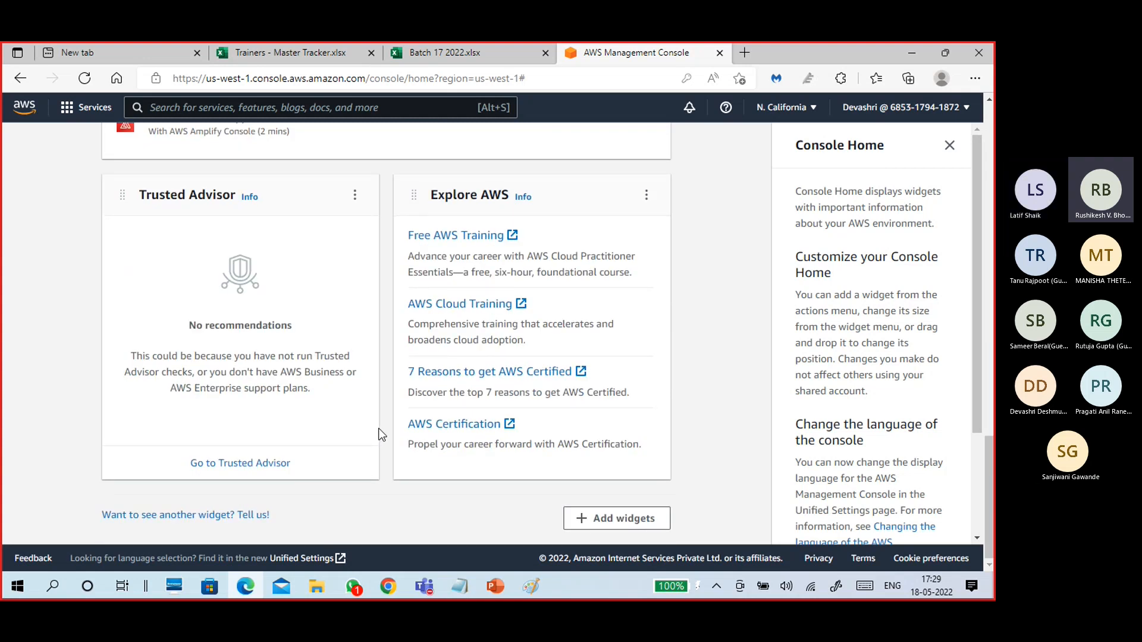
scroll(380, 433, up, 15)
scroll(380, 433, up, 6)
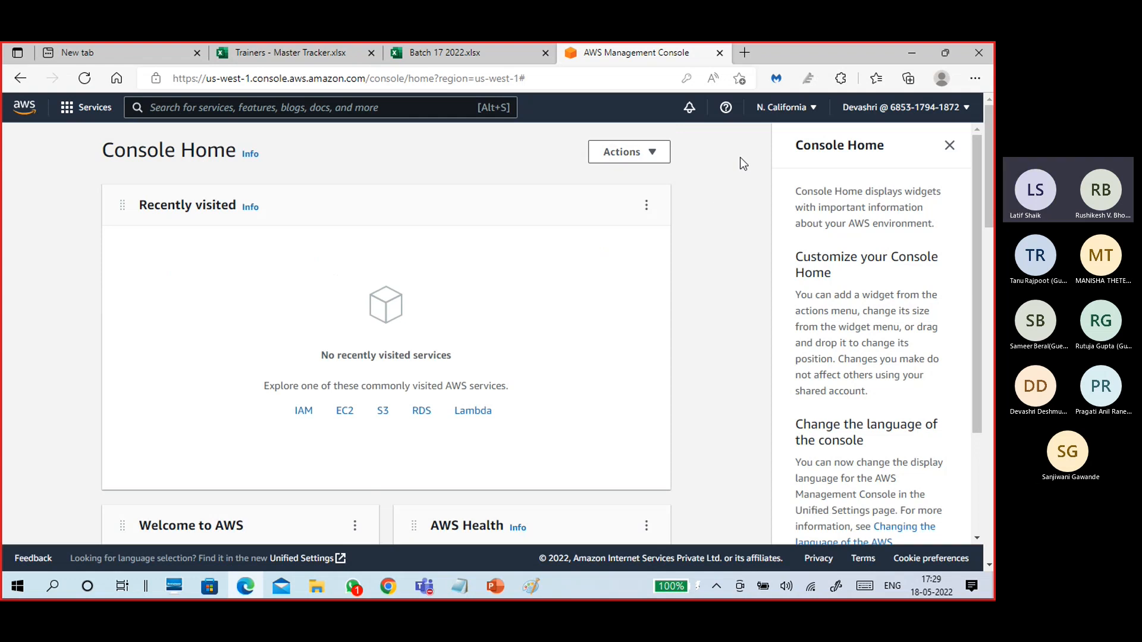
click(807, 113)
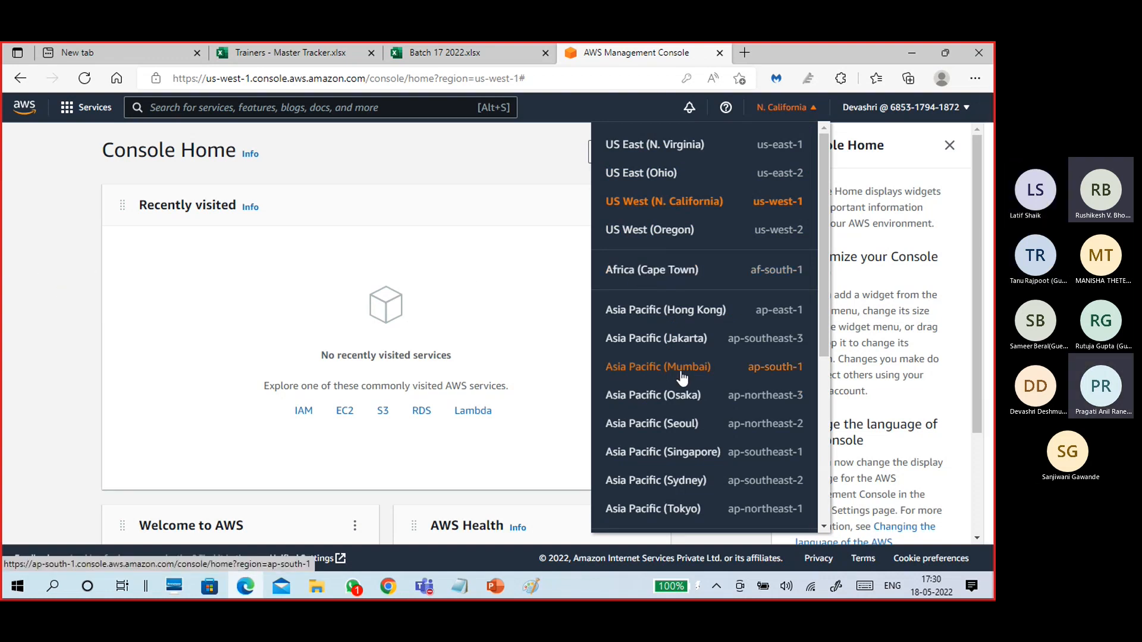
click(49, 276)
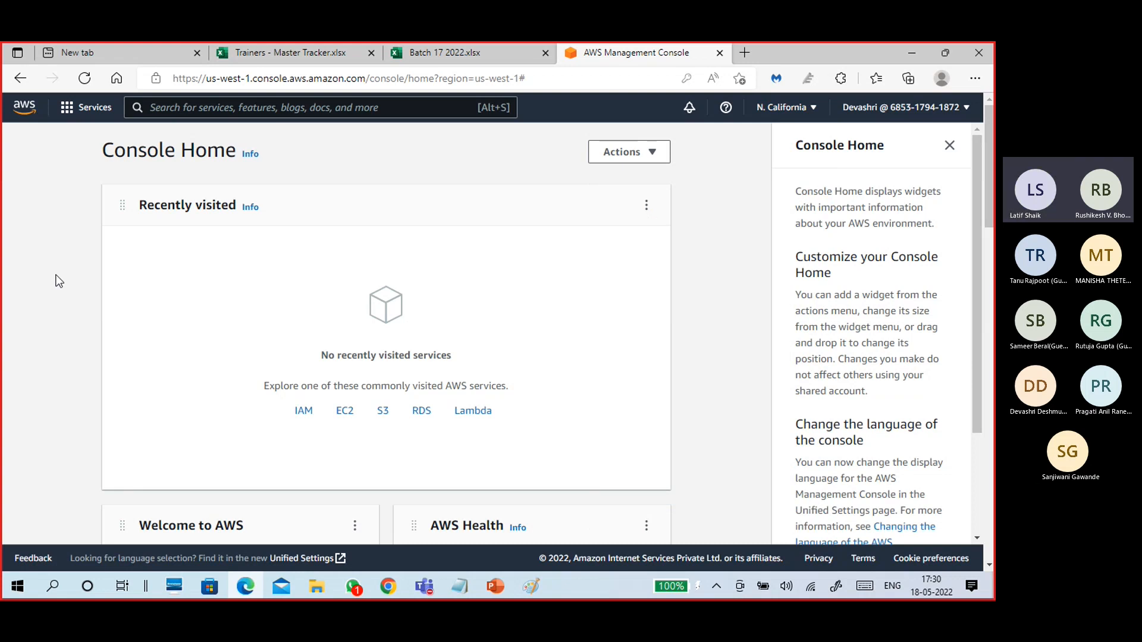
click(66, 115)
click(23, 204)
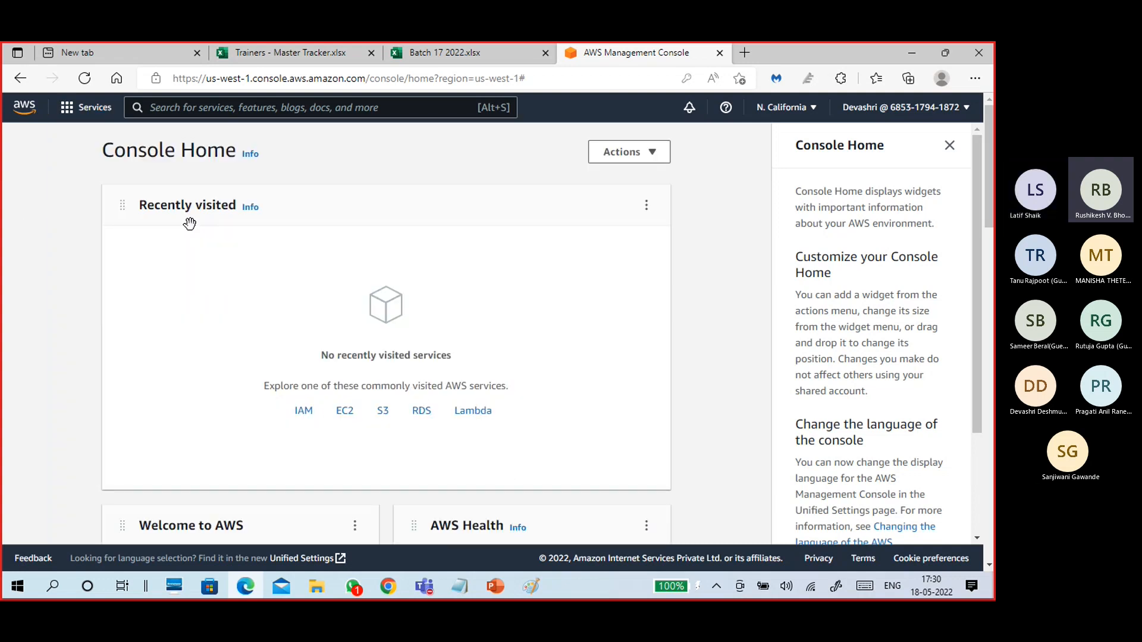
Browse the Analytics, Application Integration and Compute service categories, then open Elastic Beanstalk.
click(67, 108)
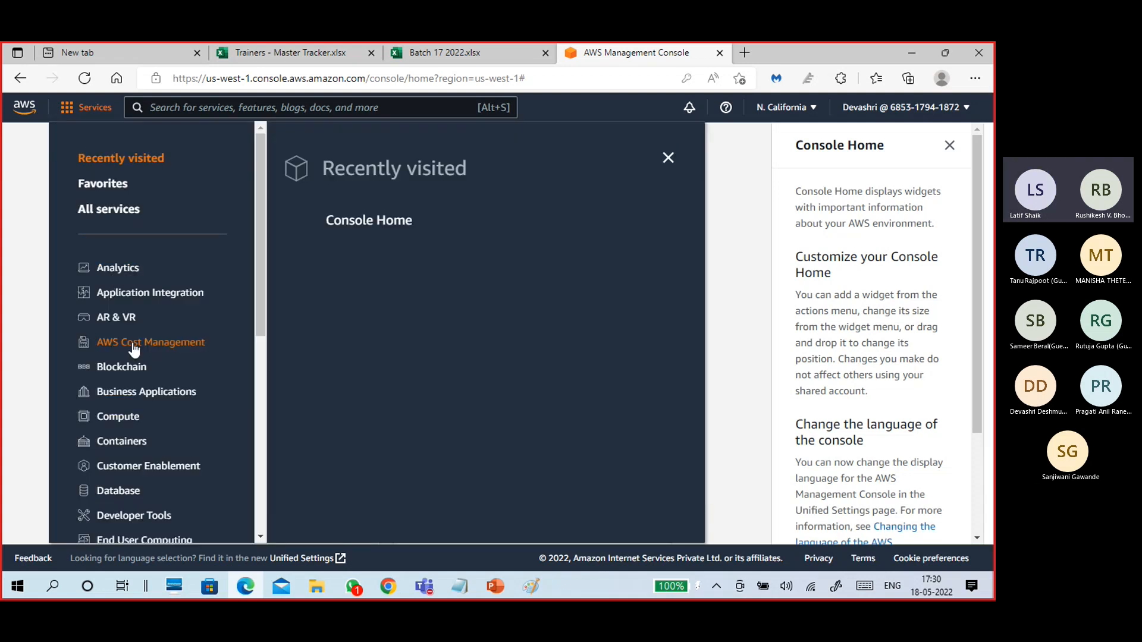
click(119, 268)
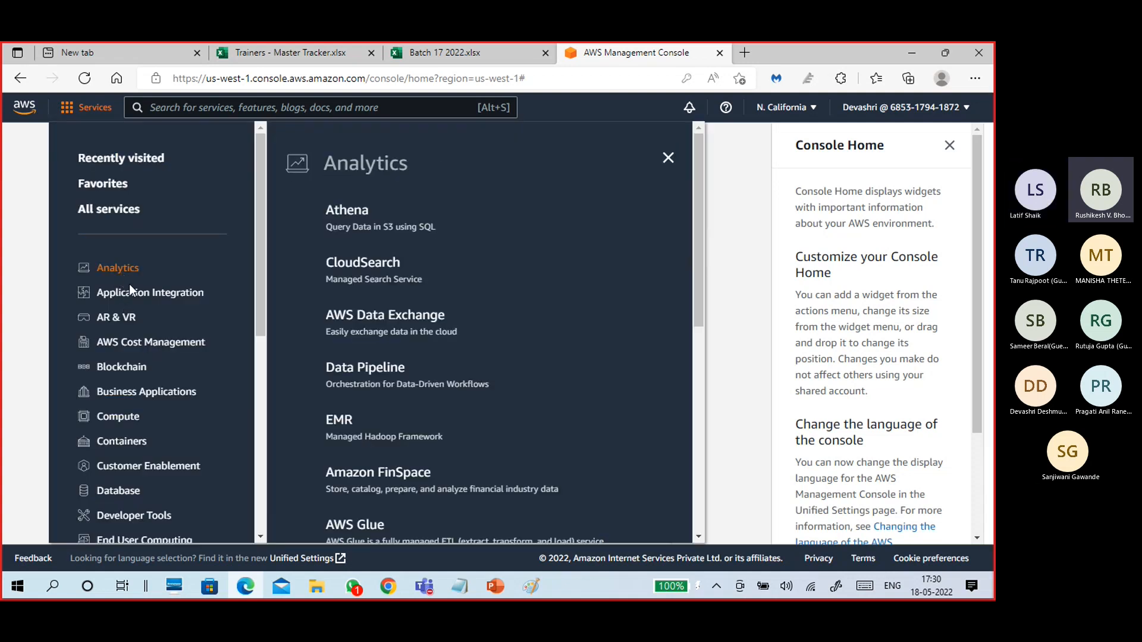
click(130, 292)
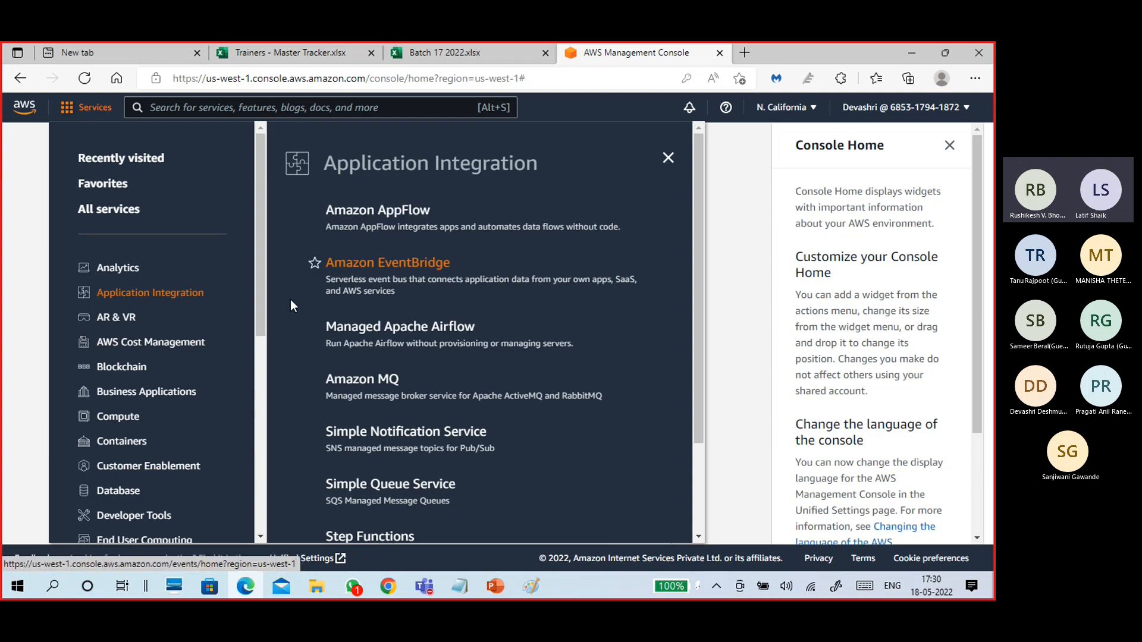
click(122, 423)
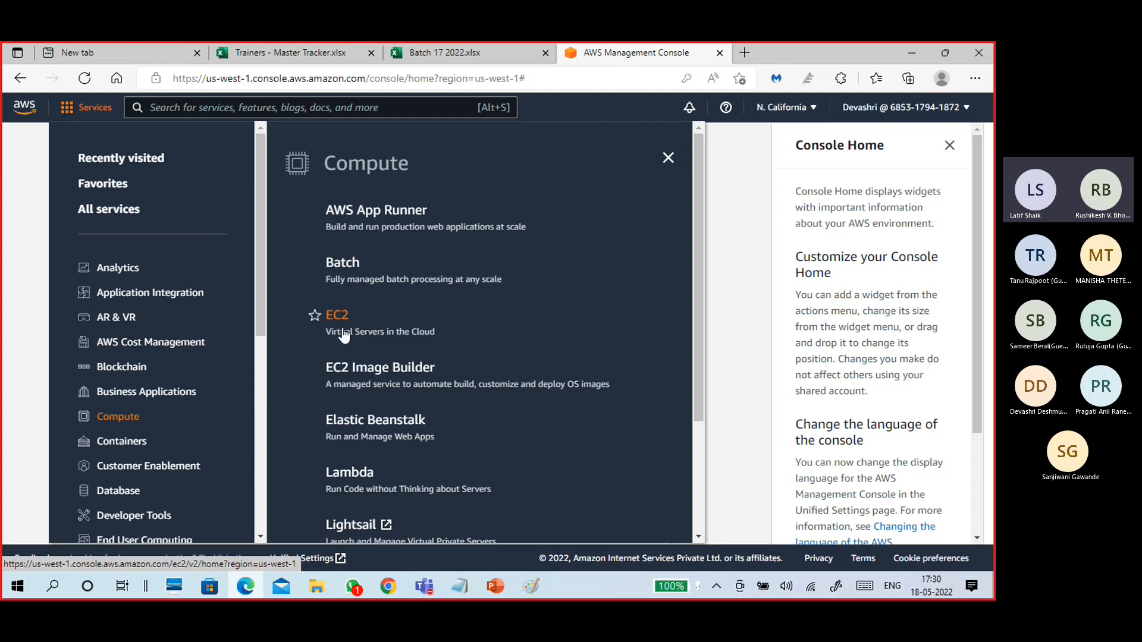
scroll(344, 335, down, 2)
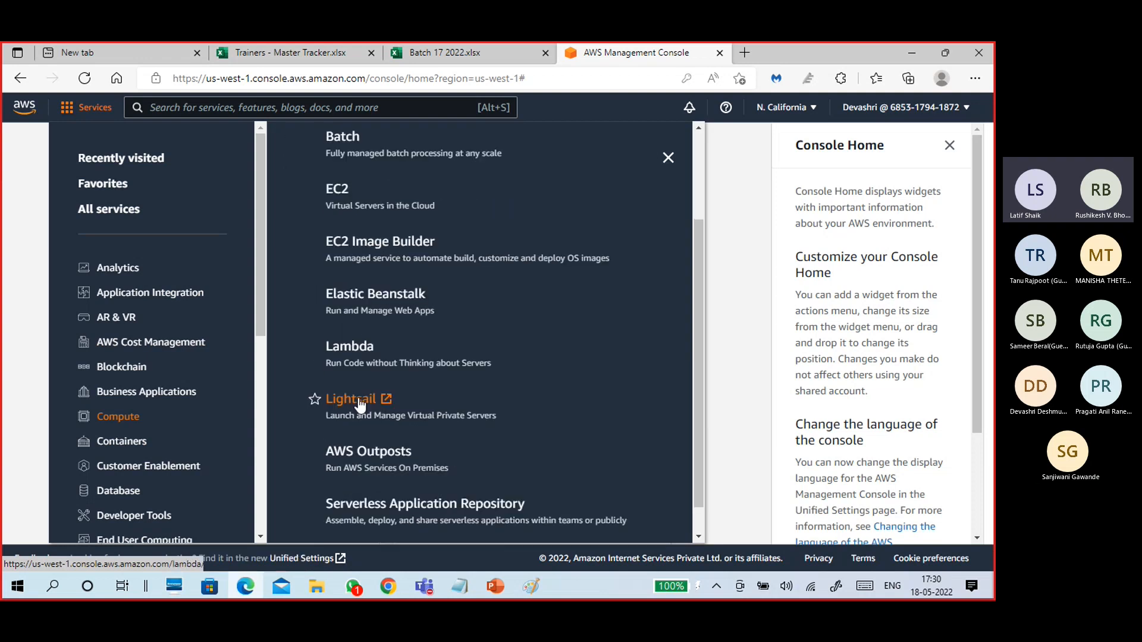
click(368, 297)
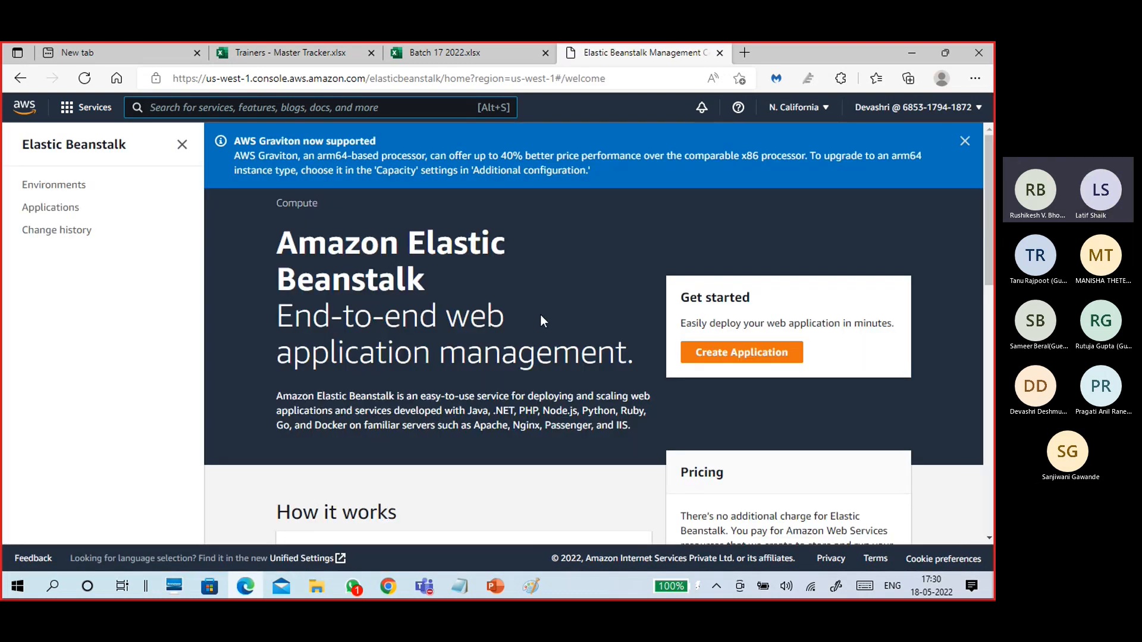
scroll(540, 321, down, 1)
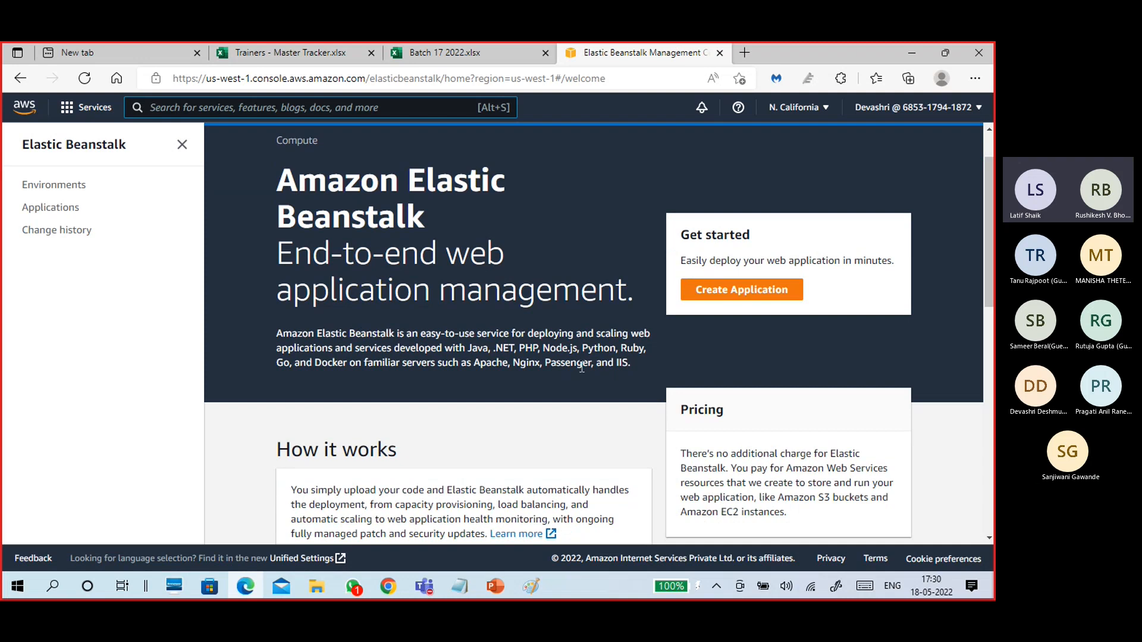
scroll(583, 362, down, 2)
scroll(493, 367, down, 2)
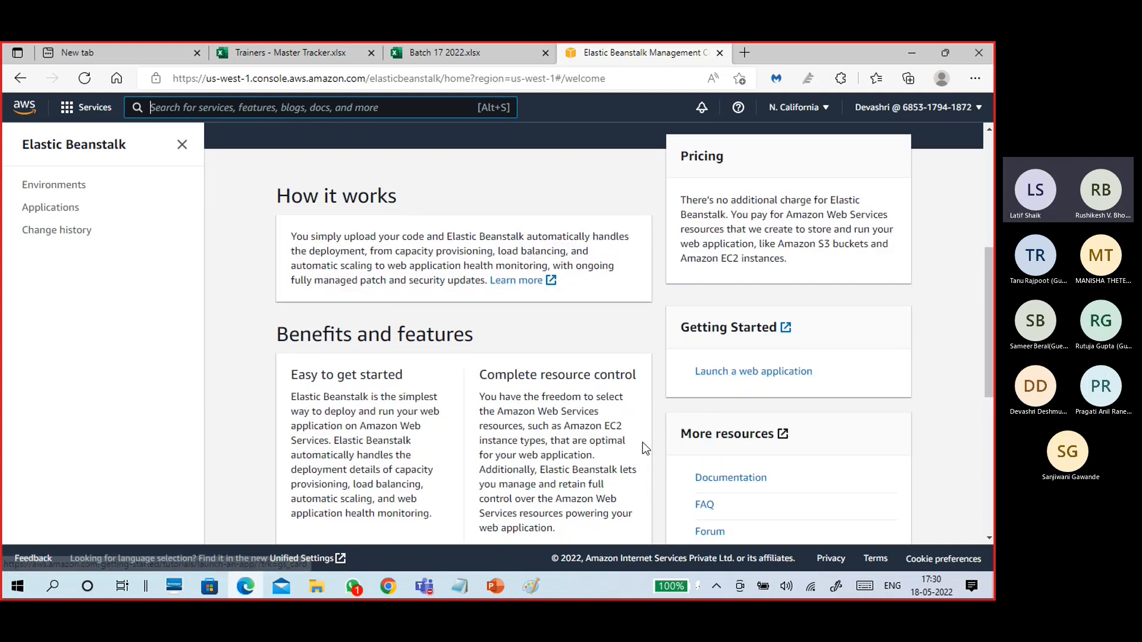
scroll(642, 446, down, 2)
scroll(502, 351, down, 4)
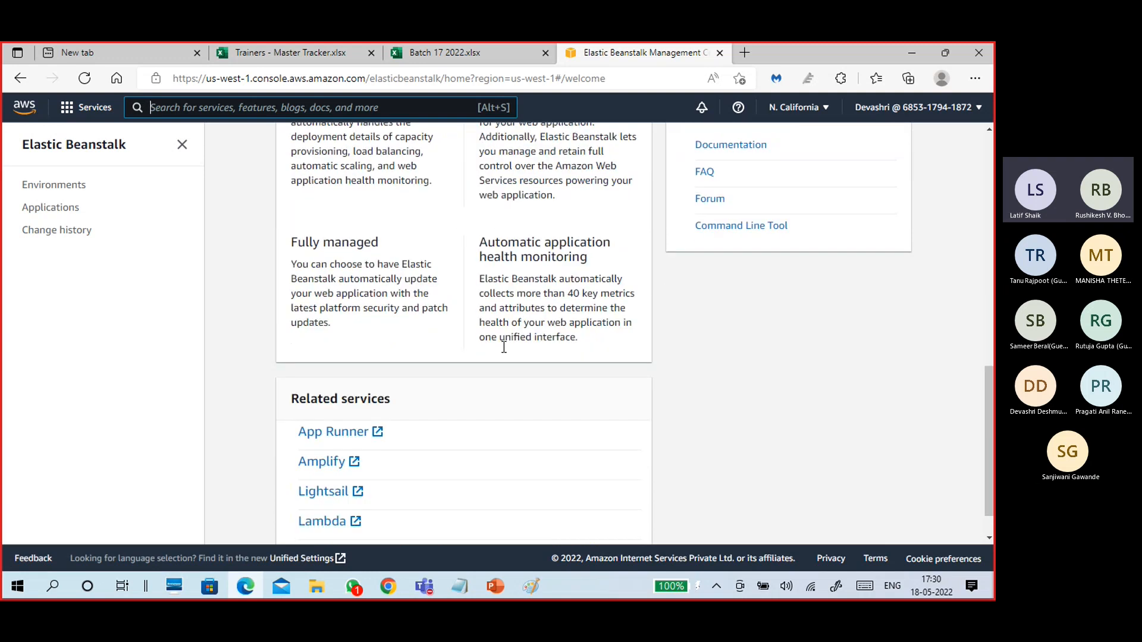
scroll(507, 375, up, 8)
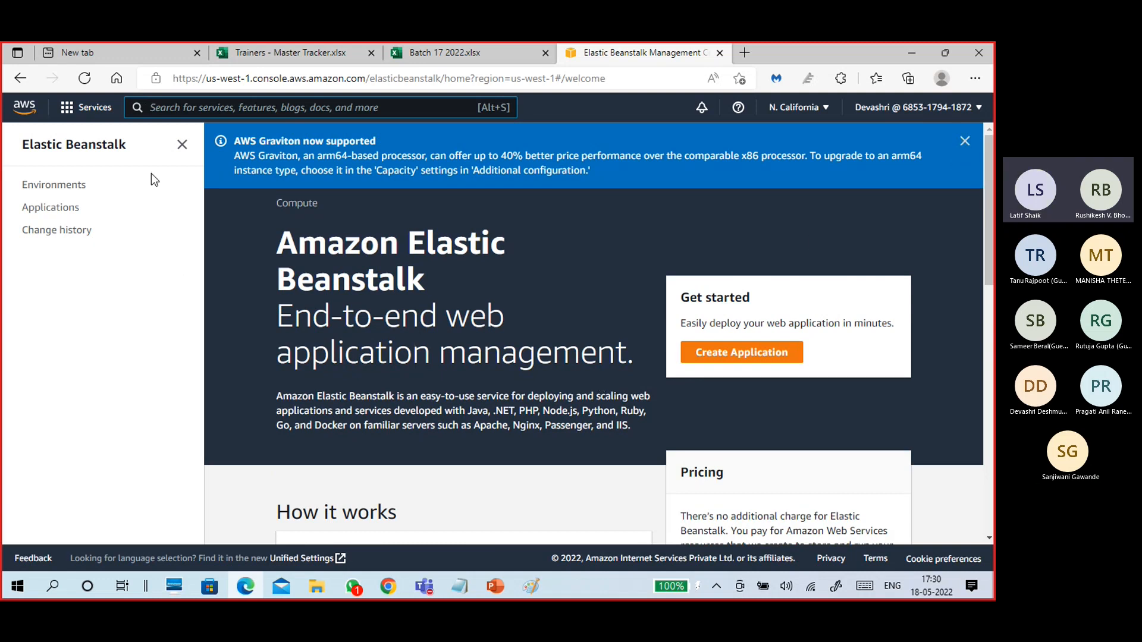
Open EC2 from the Compute category of the Services menu.
click(92, 111)
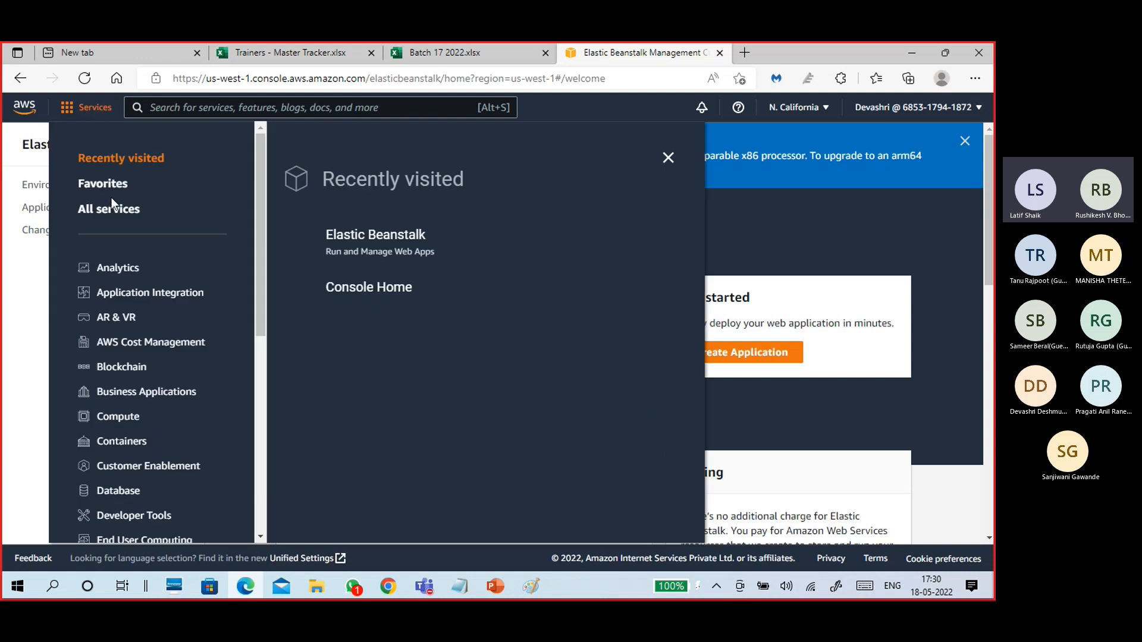
scroll(151, 369, down, 5)
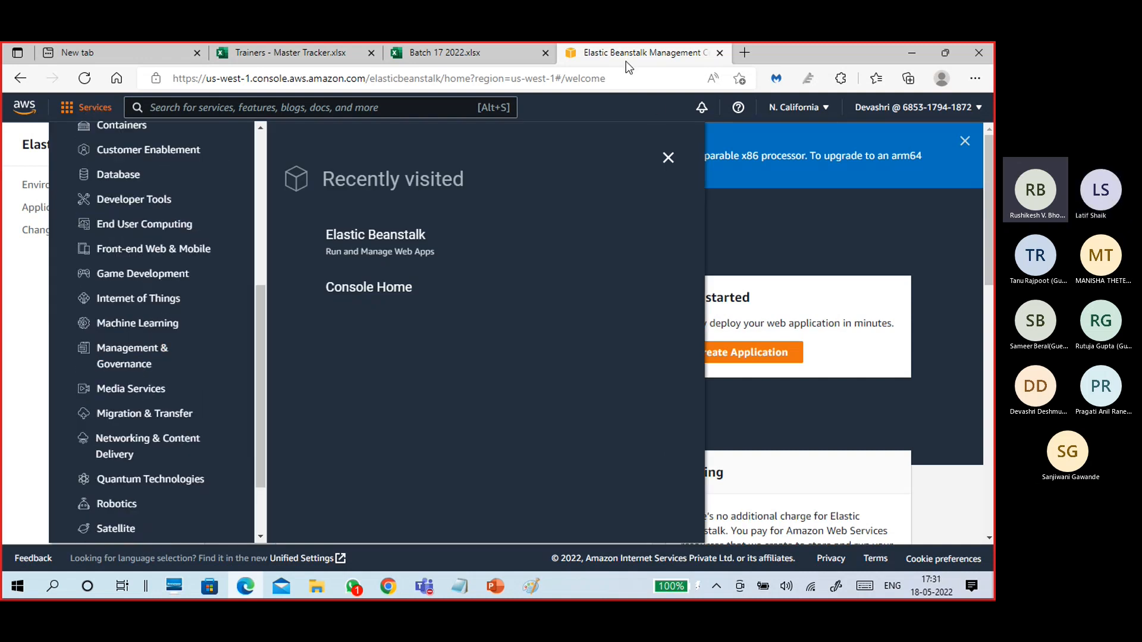
scroll(153, 301, up, 5)
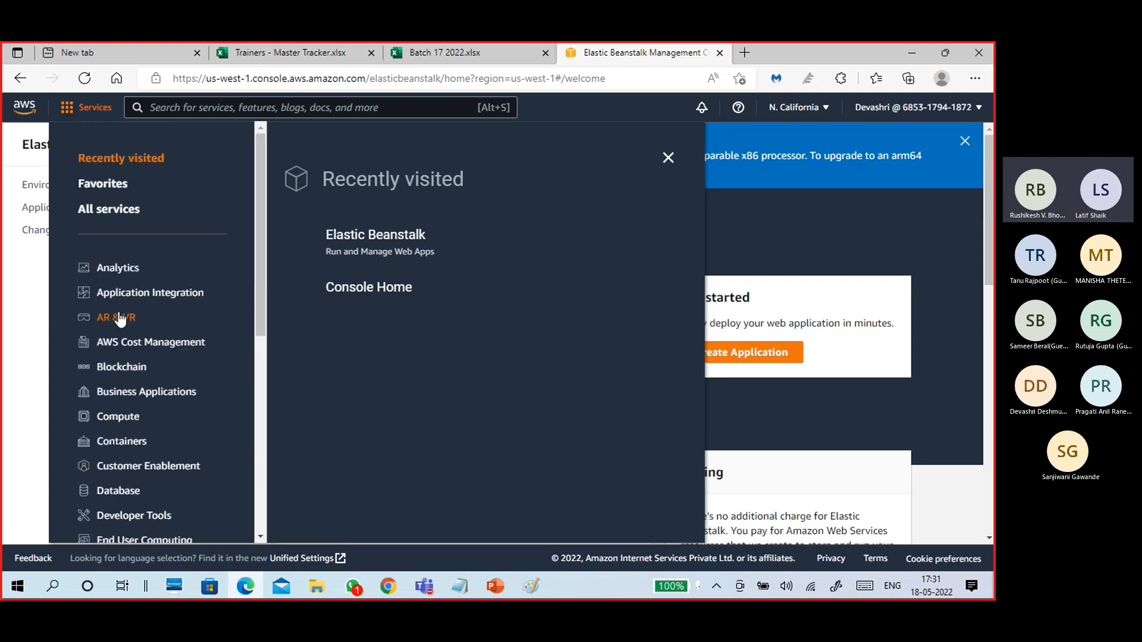
scroll(121, 319, down, 3)
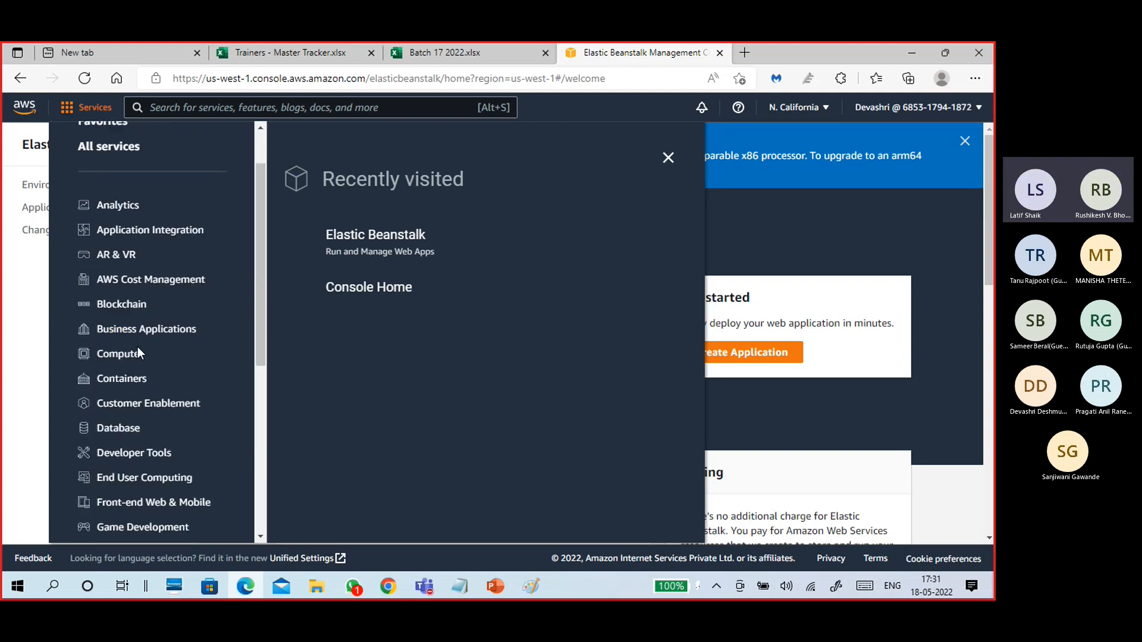
scroll(156, 355, down, 3)
scroll(145, 368, up, 6)
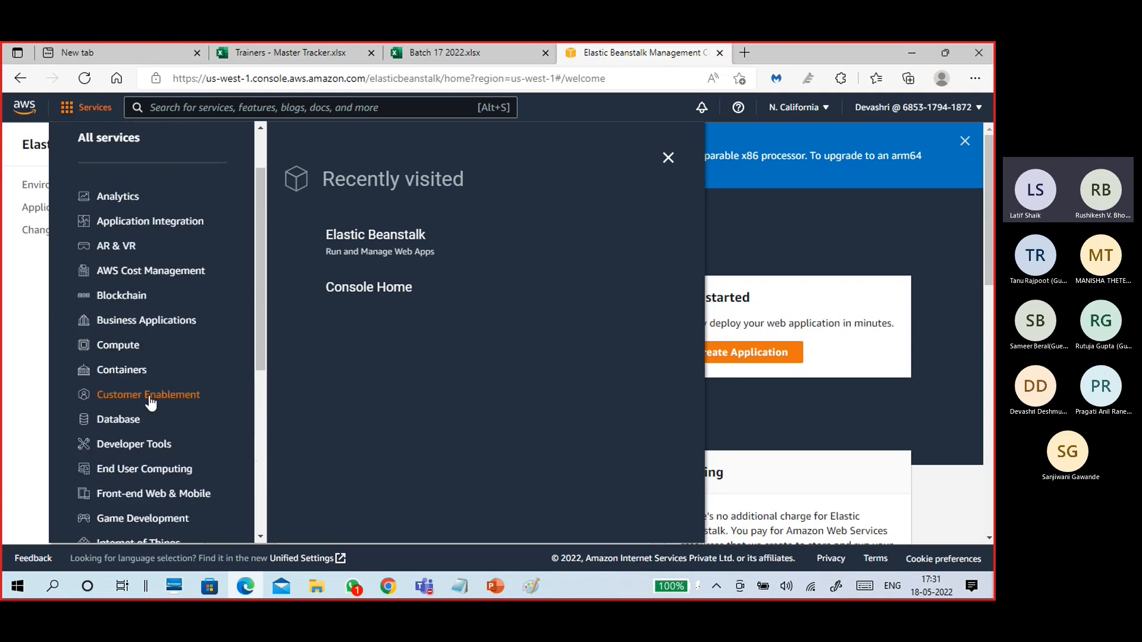
click(124, 355)
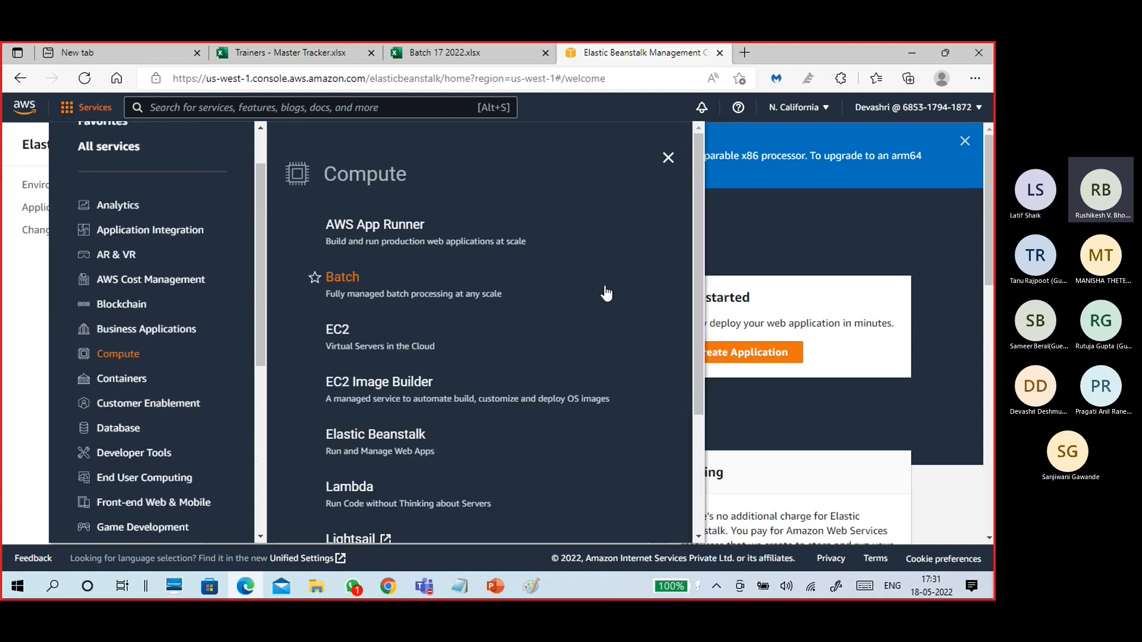
click(337, 330)
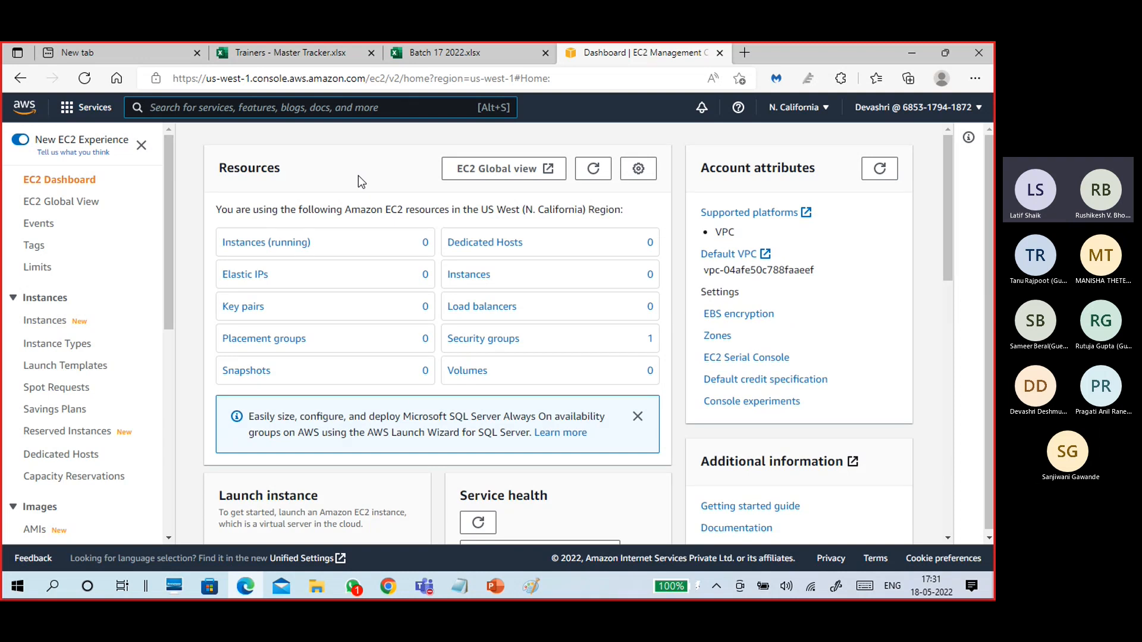
Check that the EC2 dashboard shows US West (N. California) resources, then open the region selector.
scroll(371, 252, down, 3)
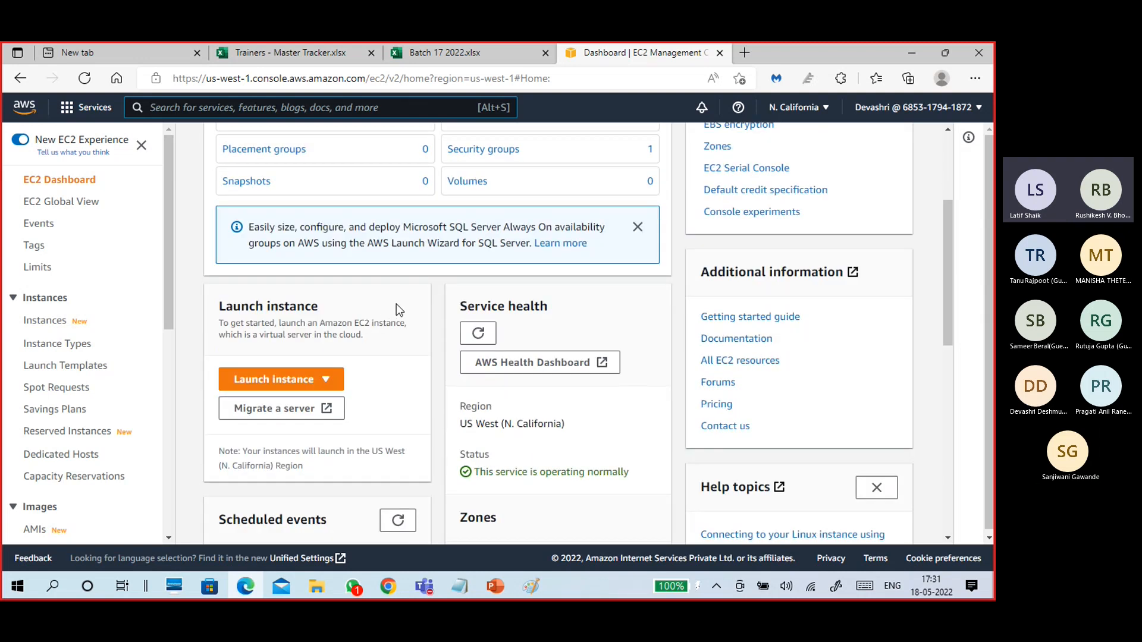
scroll(400, 300, up, 3)
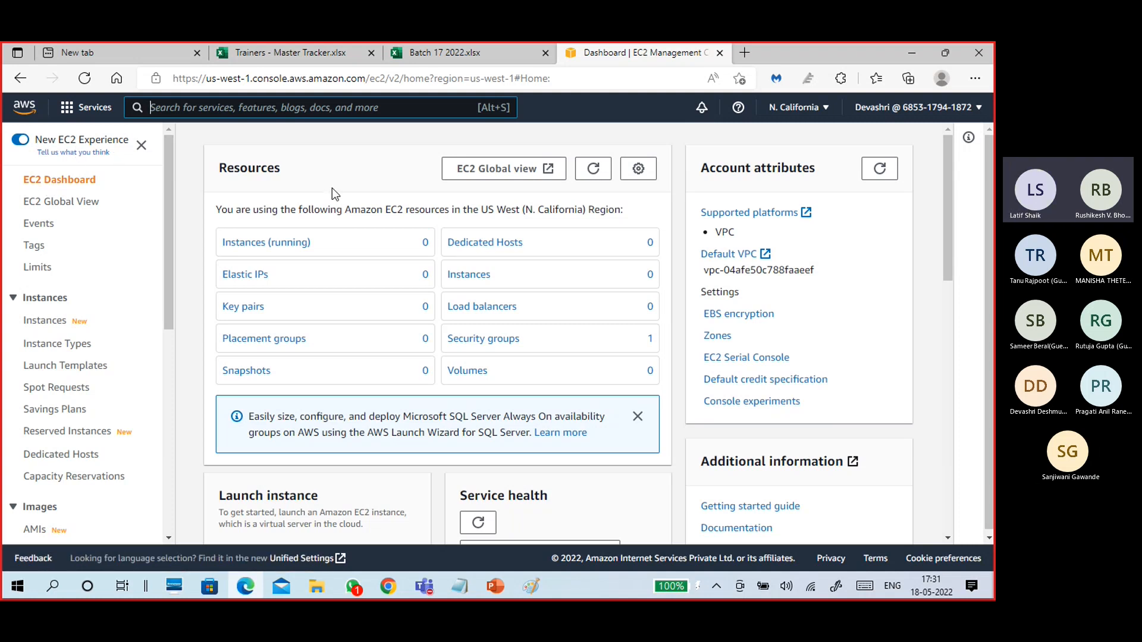
scroll(392, 363, down, 5)
scroll(447, 312, down, 2)
scroll(447, 312, up, 7)
drag(386, 211, 601, 213)
click(629, 214)
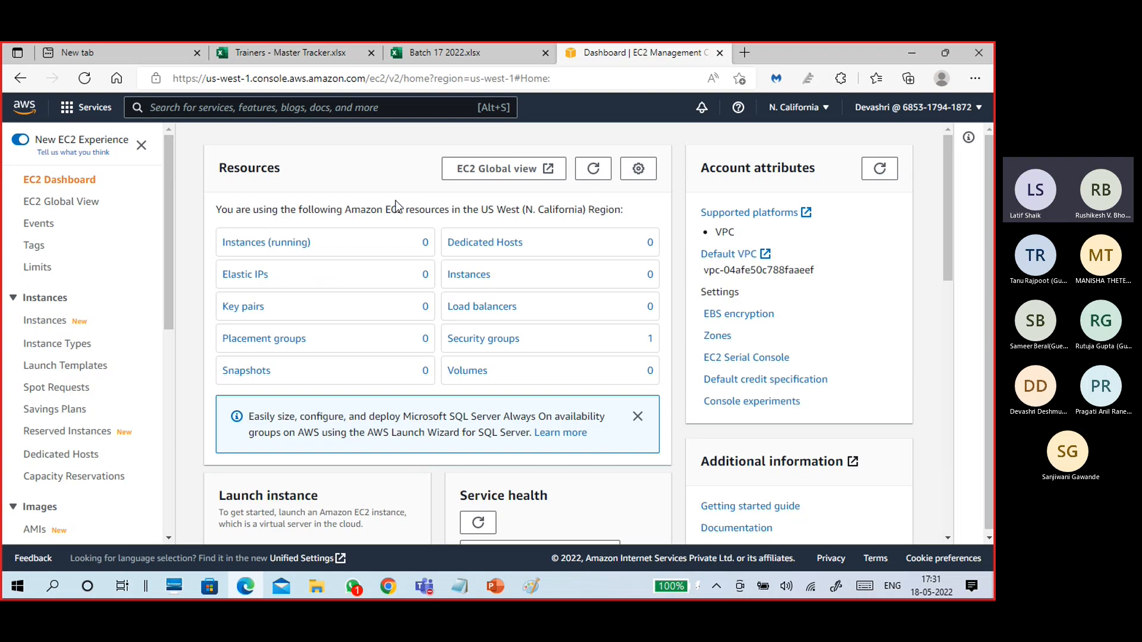
click(797, 110)
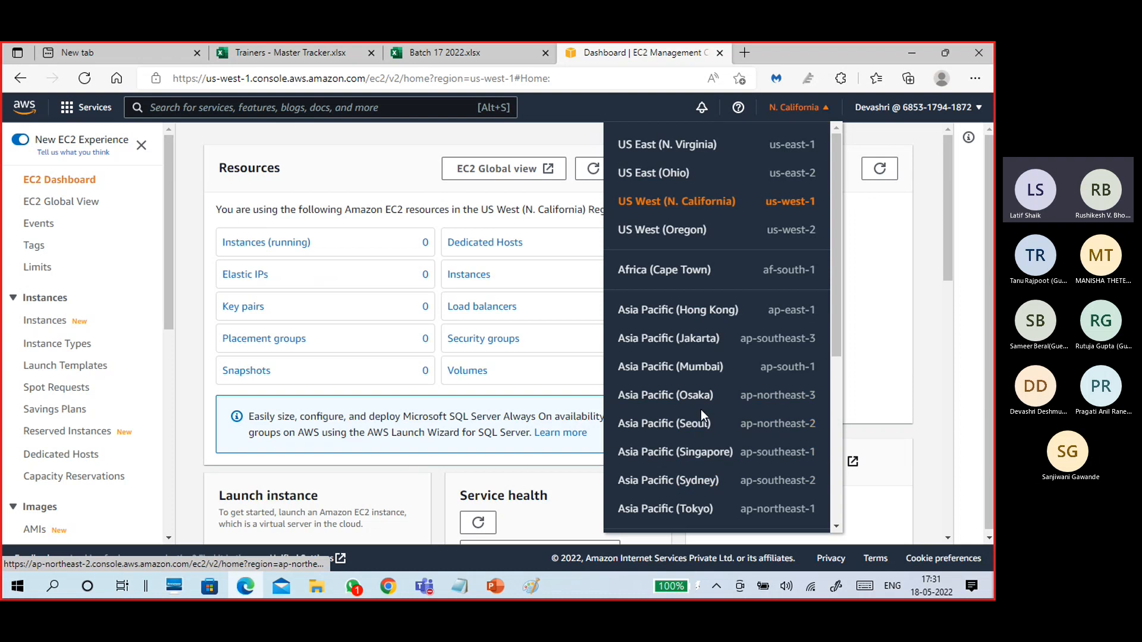
Switch to Asia Pacific (Mumbai) and review its resources: zero instances, zero volumes, one security group.
scroll(699, 405, down, 2)
click(694, 246)
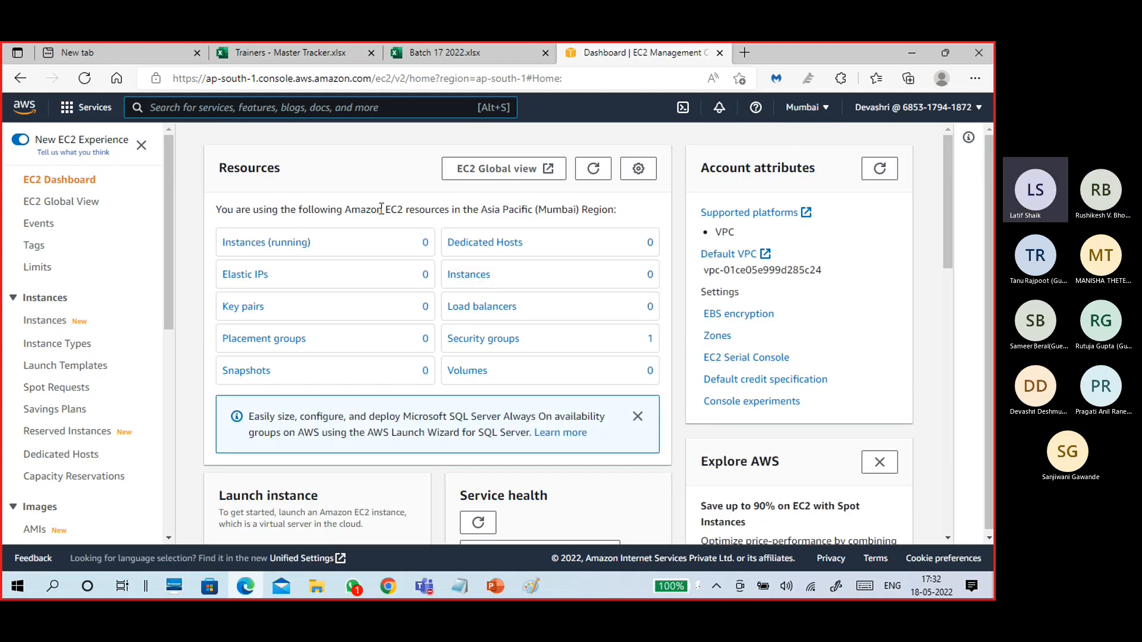
drag(344, 210, 432, 216)
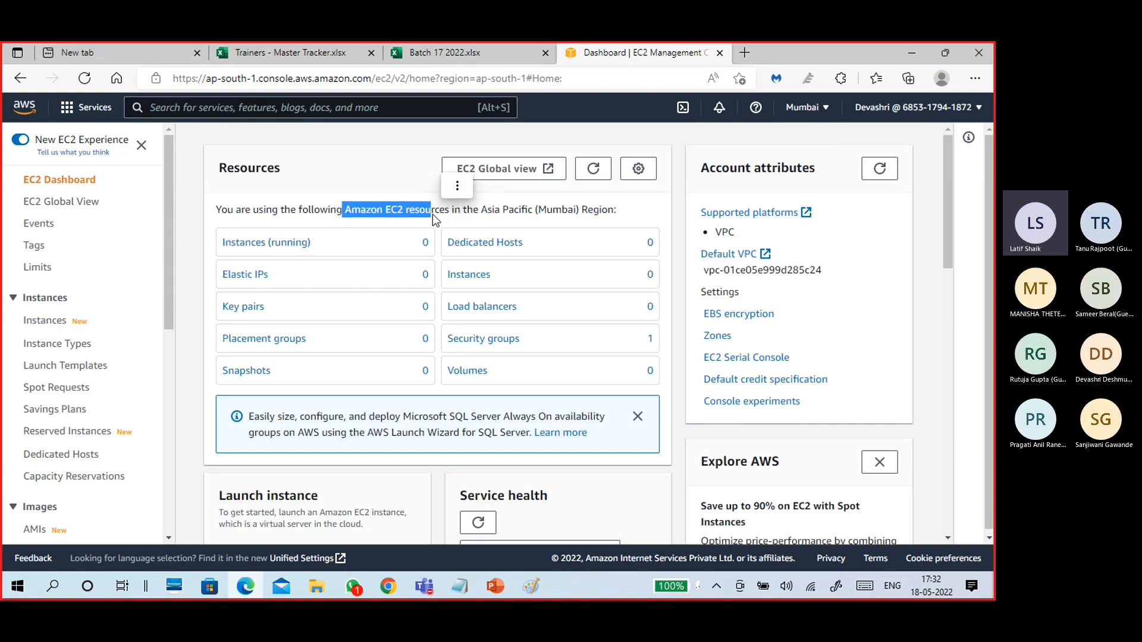
scroll(430, 422, down, 4)
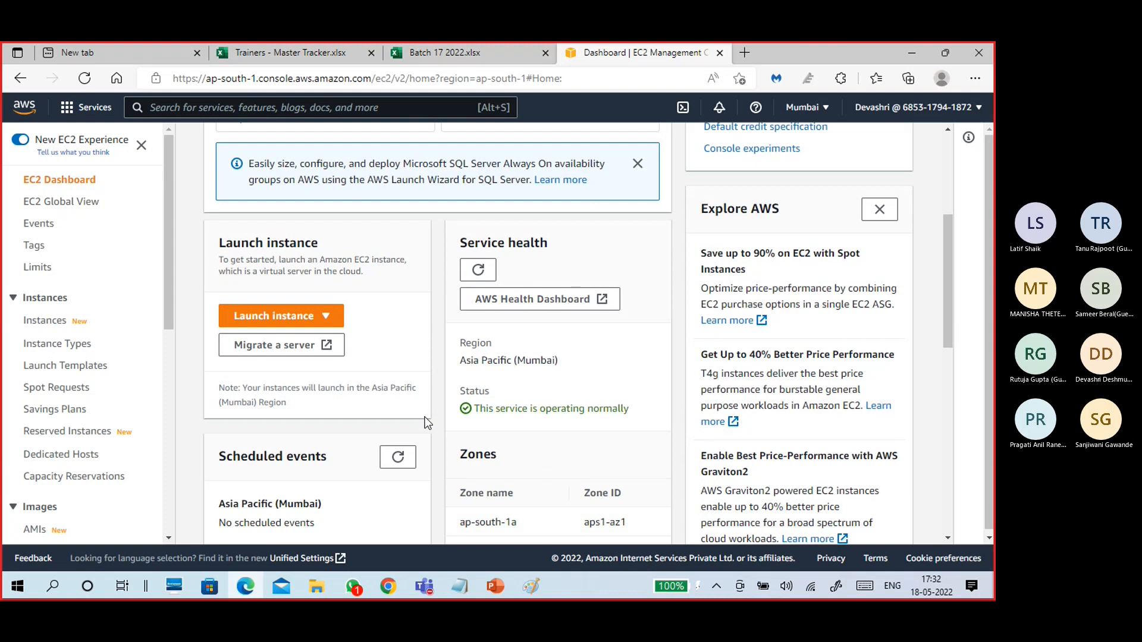
scroll(443, 395, down, 4)
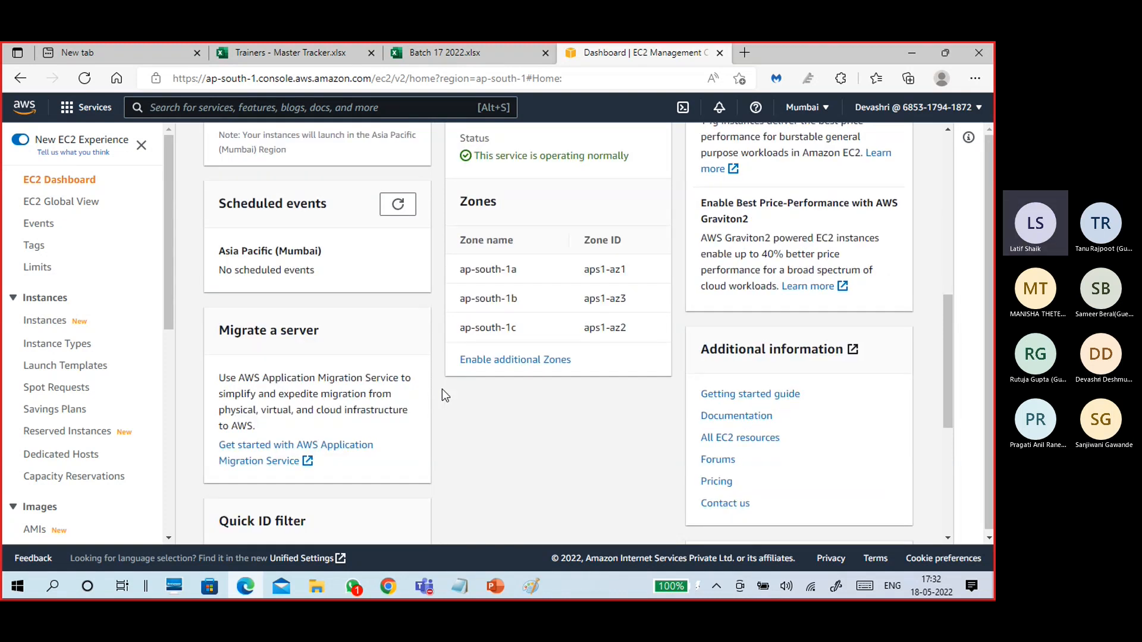
scroll(443, 395, up, 8)
scroll(443, 395, down, 6)
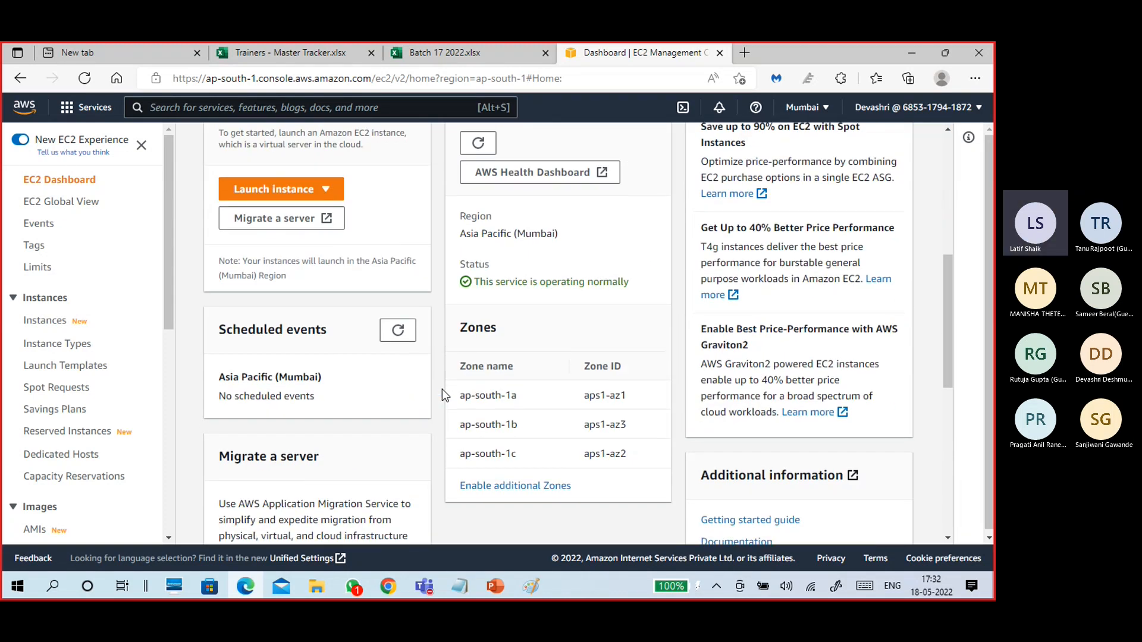
scroll(441, 389, up, 6)
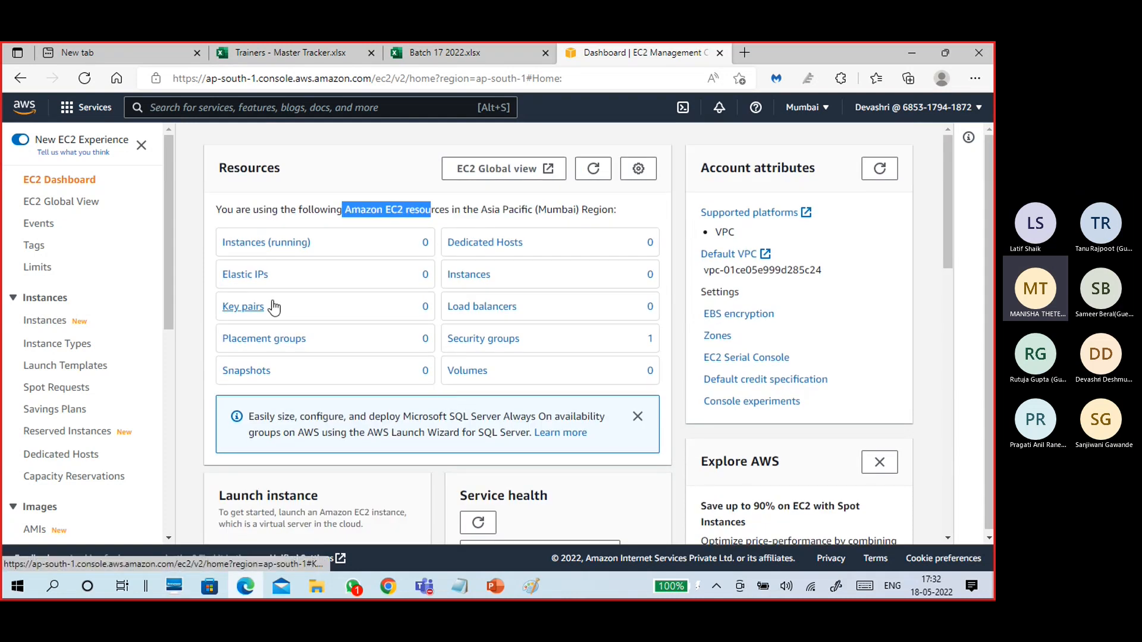
From the Instances page, choose Launch instances to open the Launch an instance wizard.
click(38, 324)
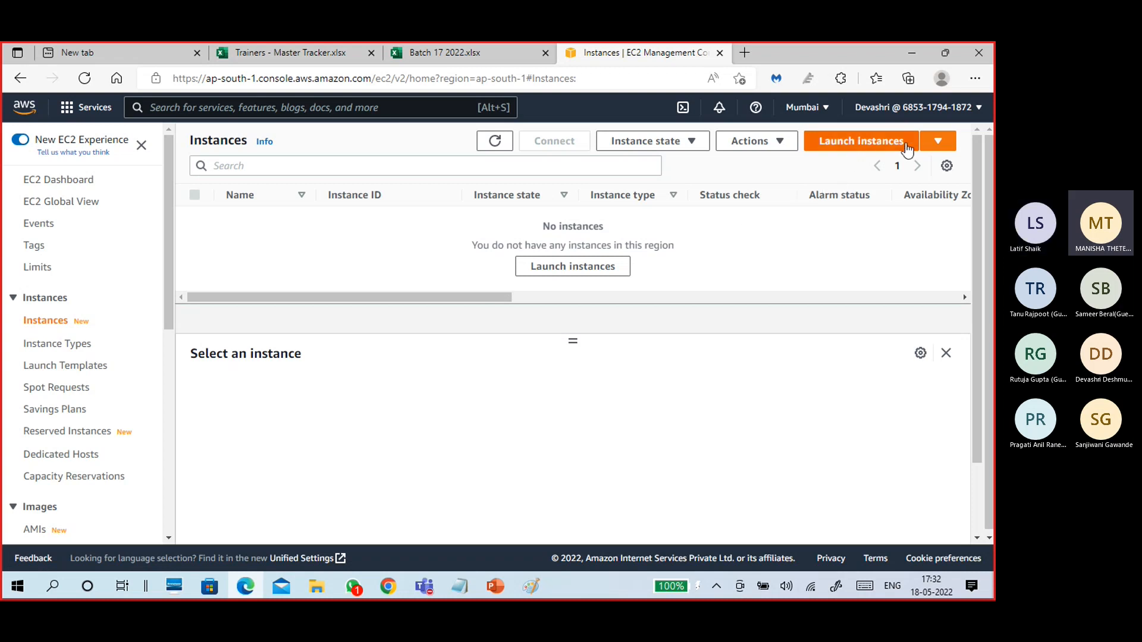
click(934, 145)
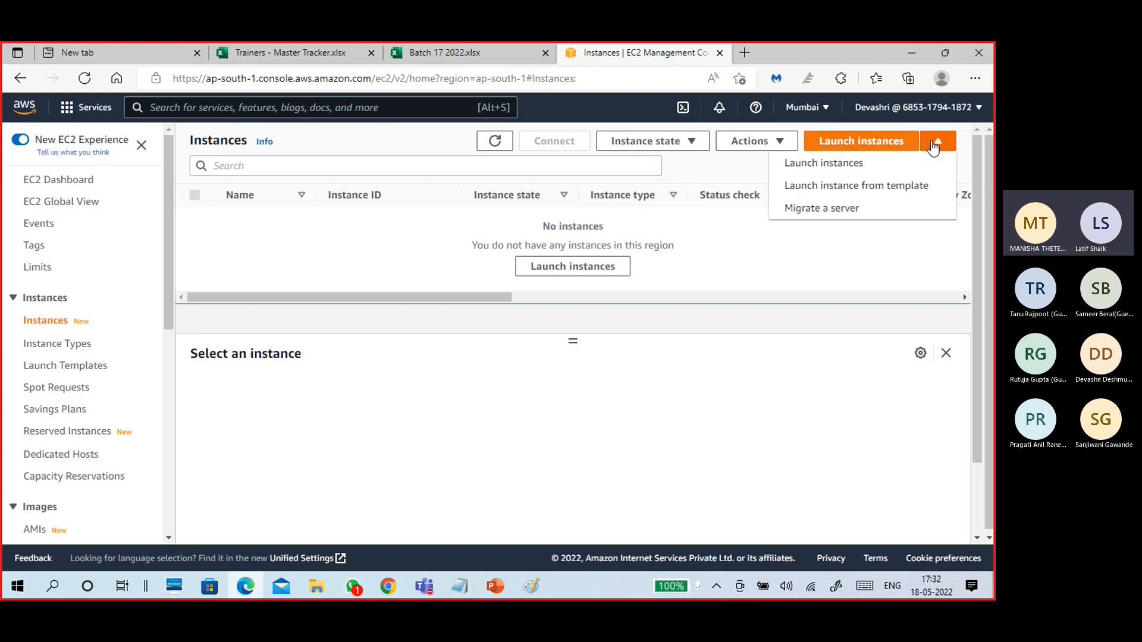
click(876, 143)
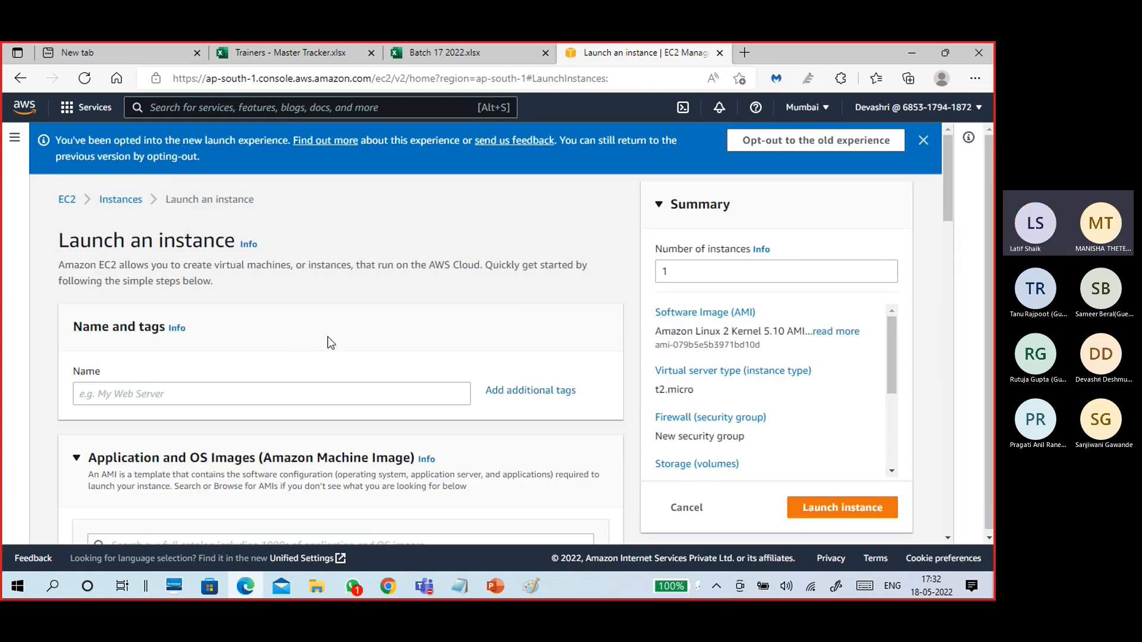
Enter B17VM1 as the instance name and scroll to the Quick Start OS images.
scroll(368, 350, down, 4)
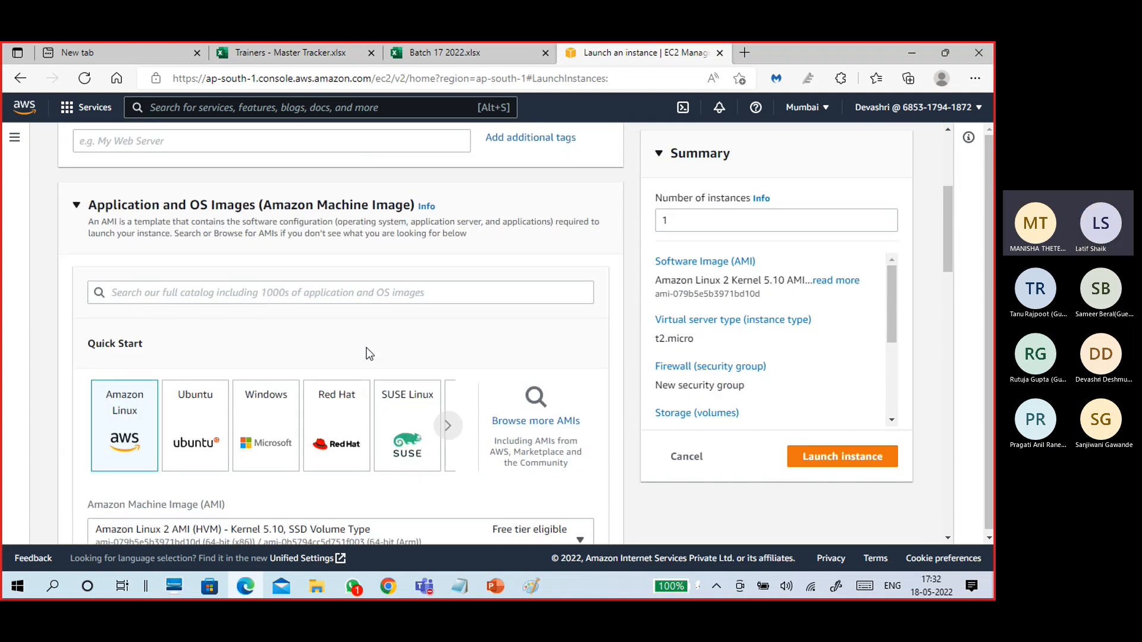
scroll(369, 353, up, 4)
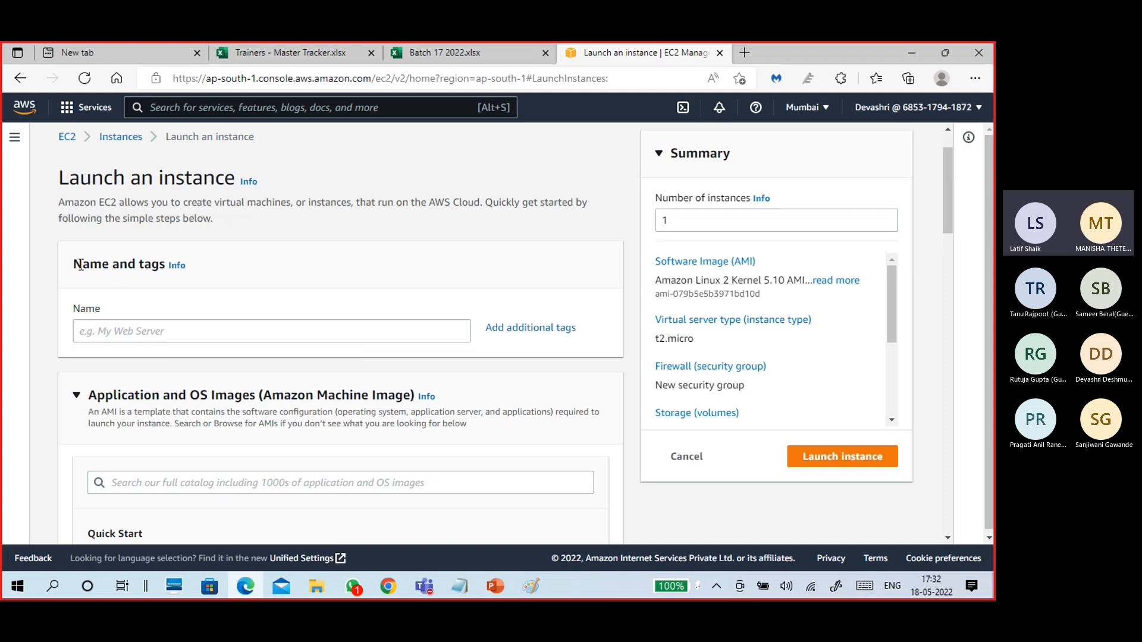
drag(75, 262, 156, 238)
click(206, 326)
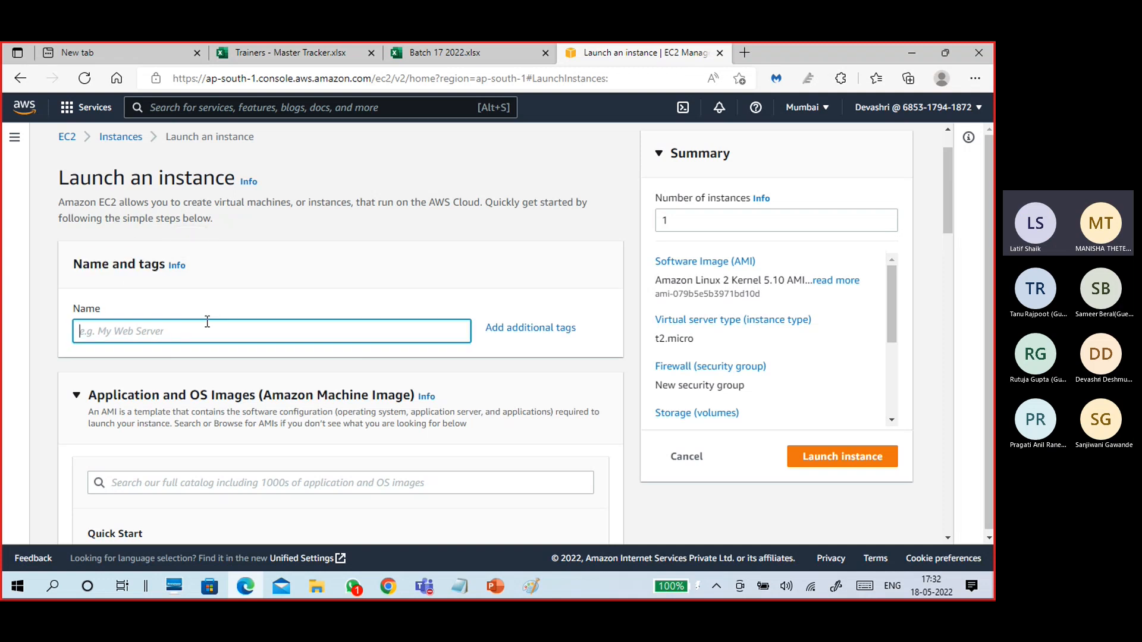
scroll(343, 300, down, 1)
scroll(342, 300, down, 1)
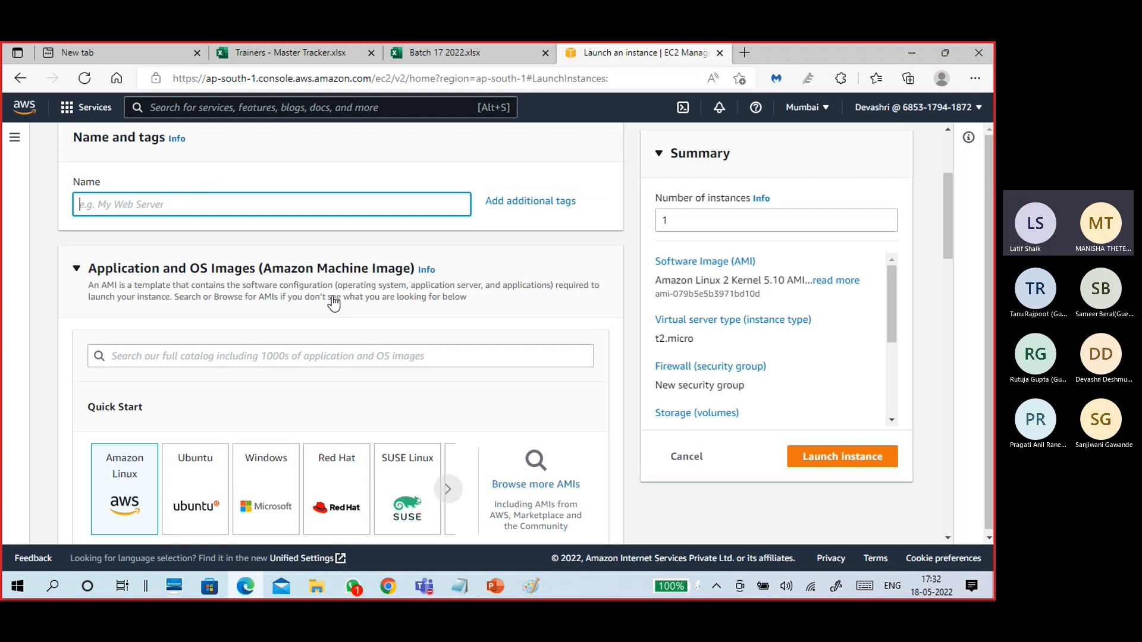
text(B17VM1)
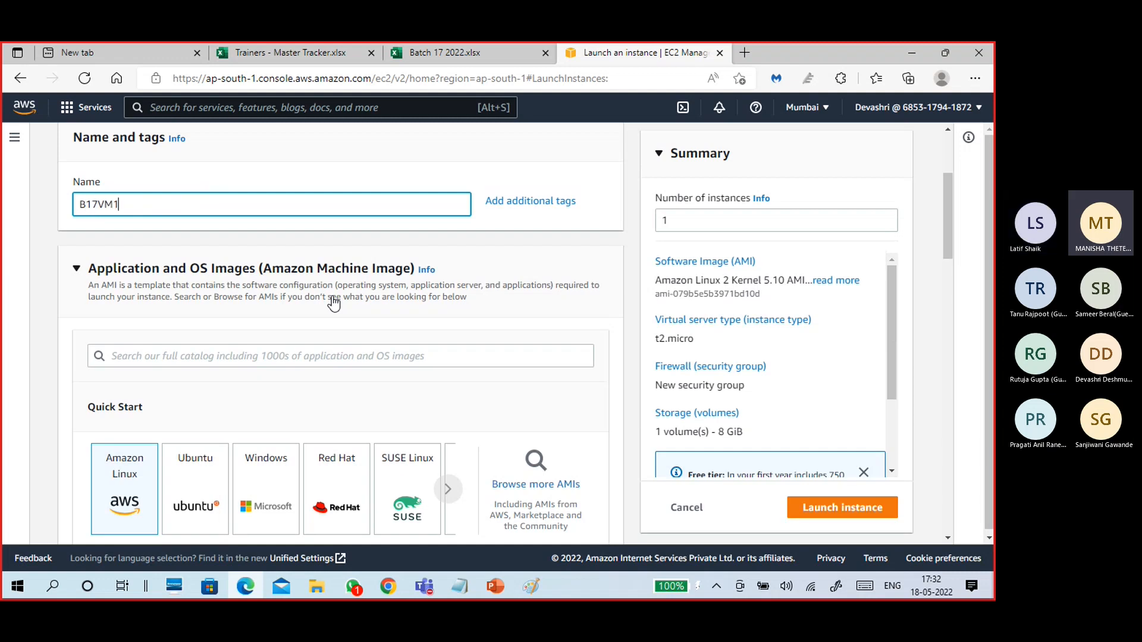
scroll(334, 304, down, 1)
scroll(333, 297, down, 1)
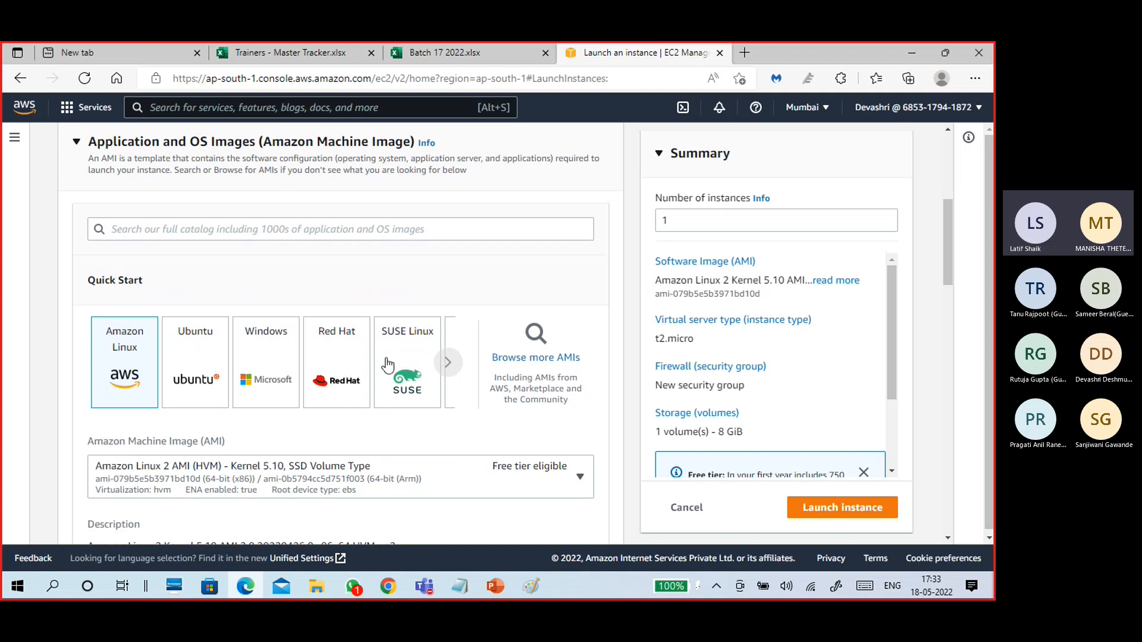
Page through the Quick Start OS images, including Debian, and return to the first entries.
click(449, 364)
click(450, 364)
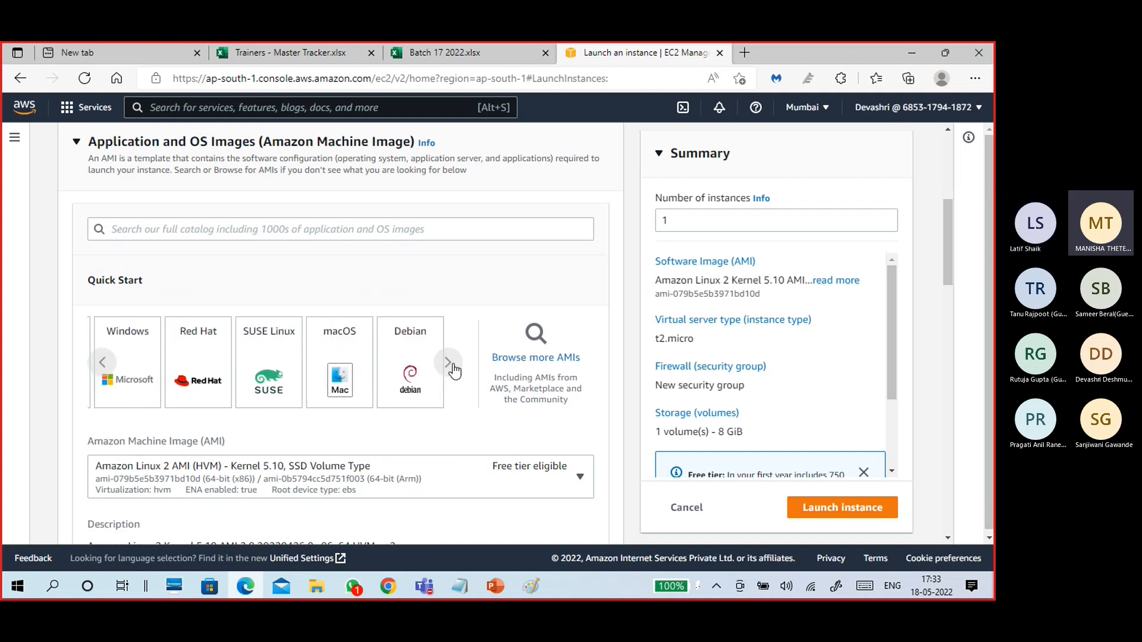
click(452, 364)
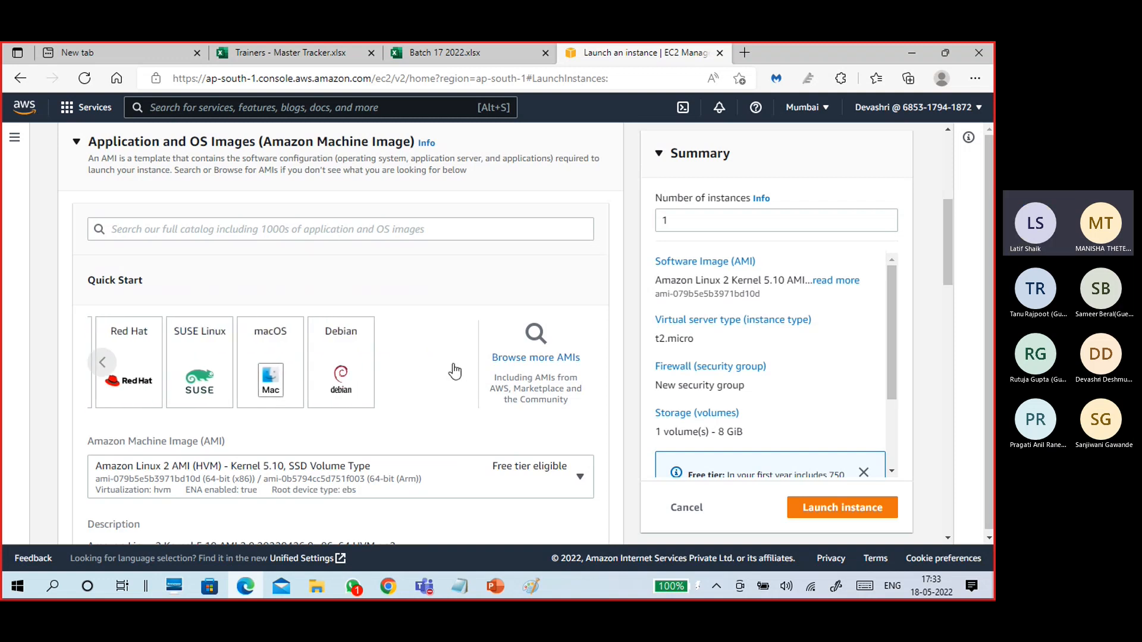
click(104, 369)
click(105, 368)
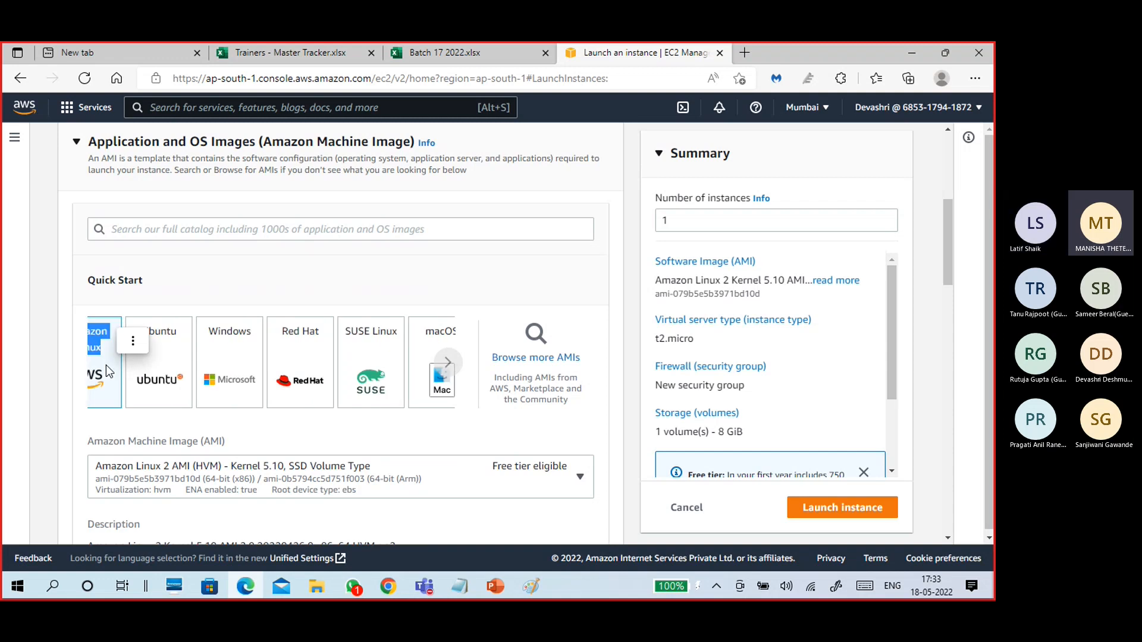
scroll(24, 410, down, 2)
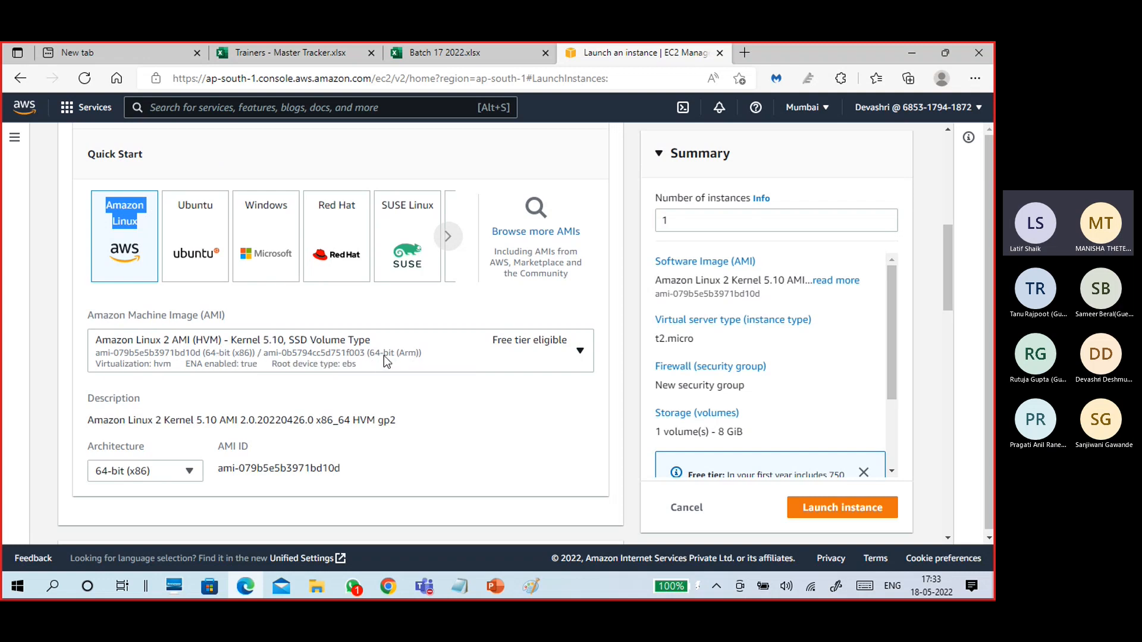
Browse the Amazon Linux AMI list without changing it, then pick the Windows tile.
click(577, 352)
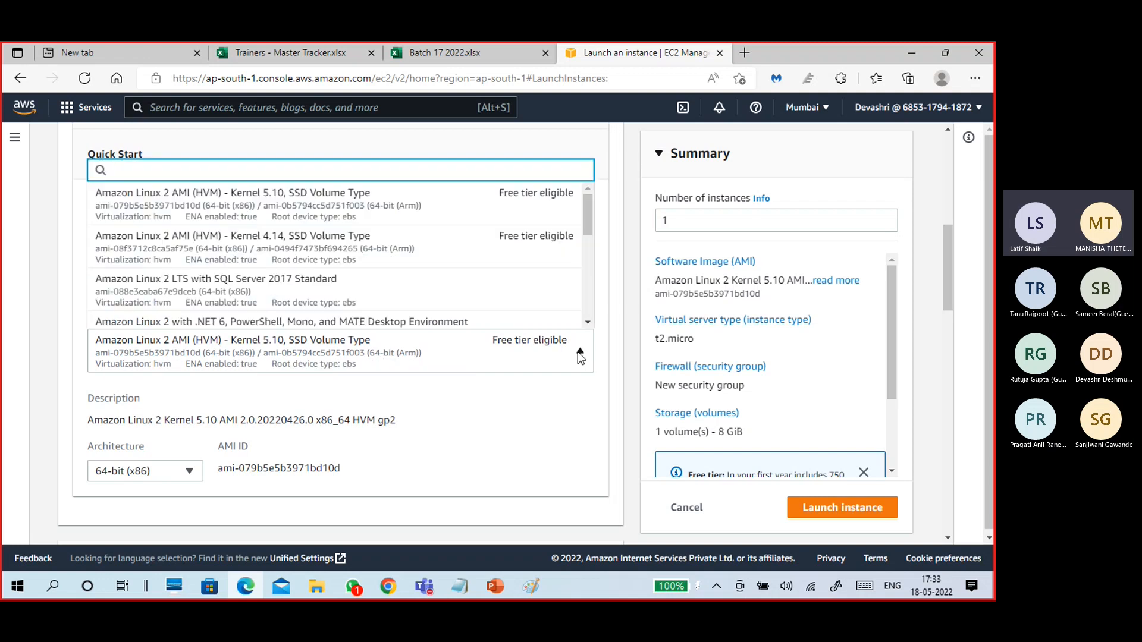
click(577, 352)
click(577, 351)
drag(588, 223, 584, 306)
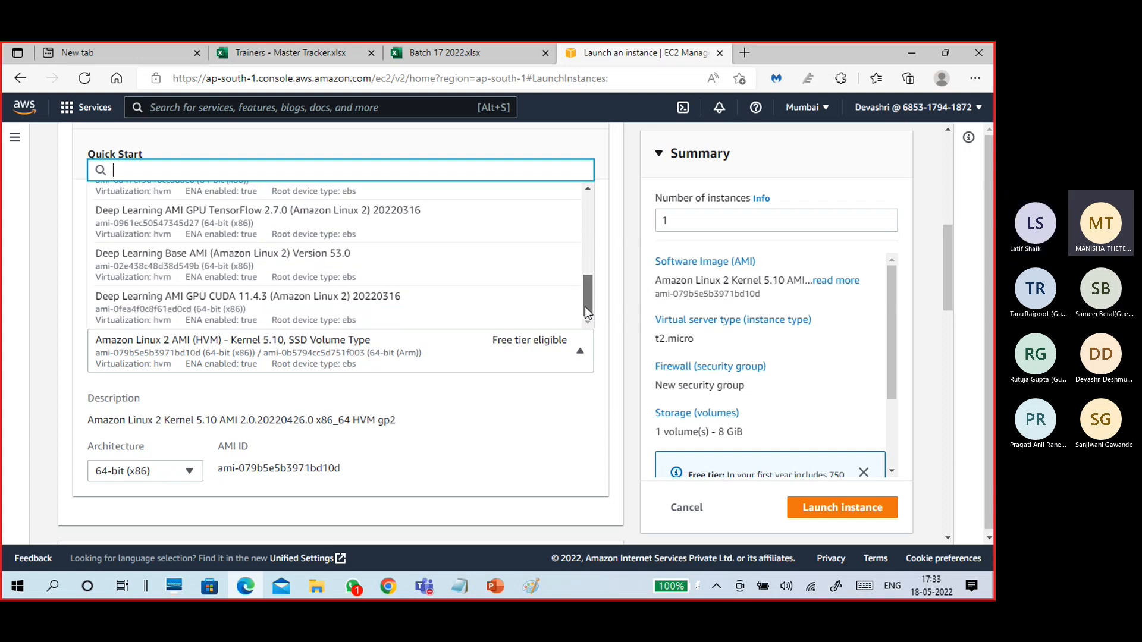
click(68, 335)
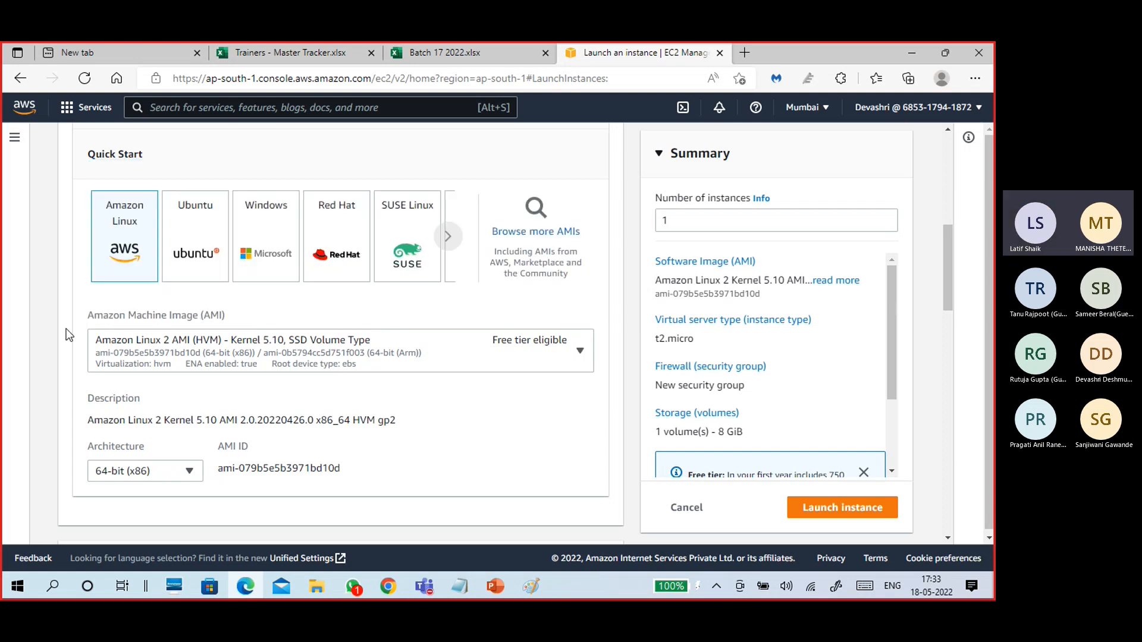
click(269, 256)
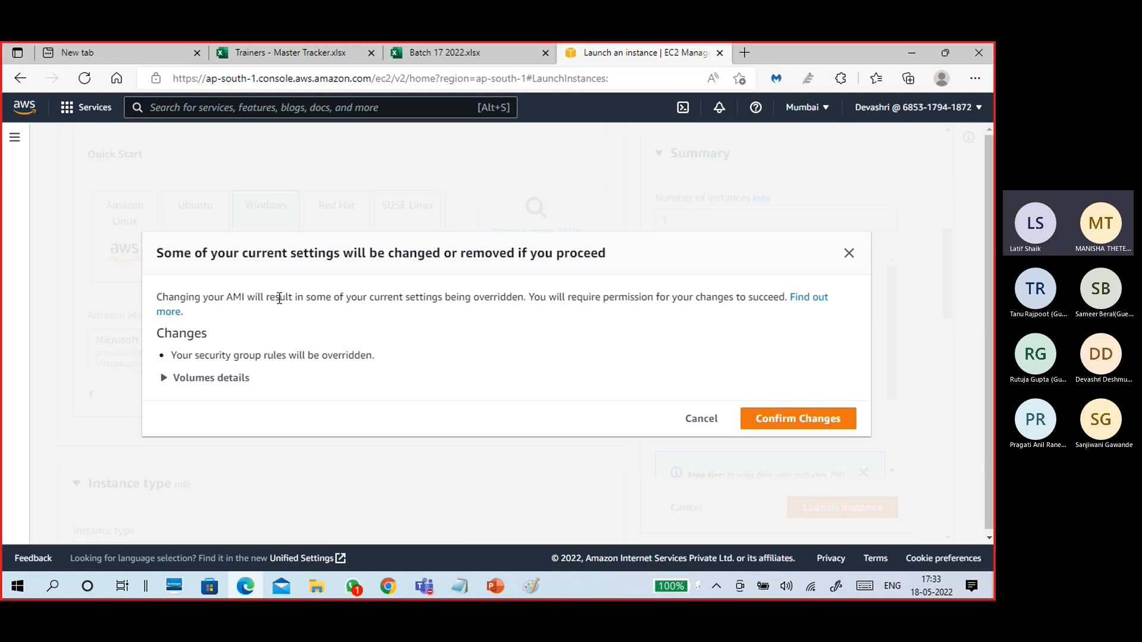
Review the volume change details in the override warning, then dismiss it.
click(211, 378)
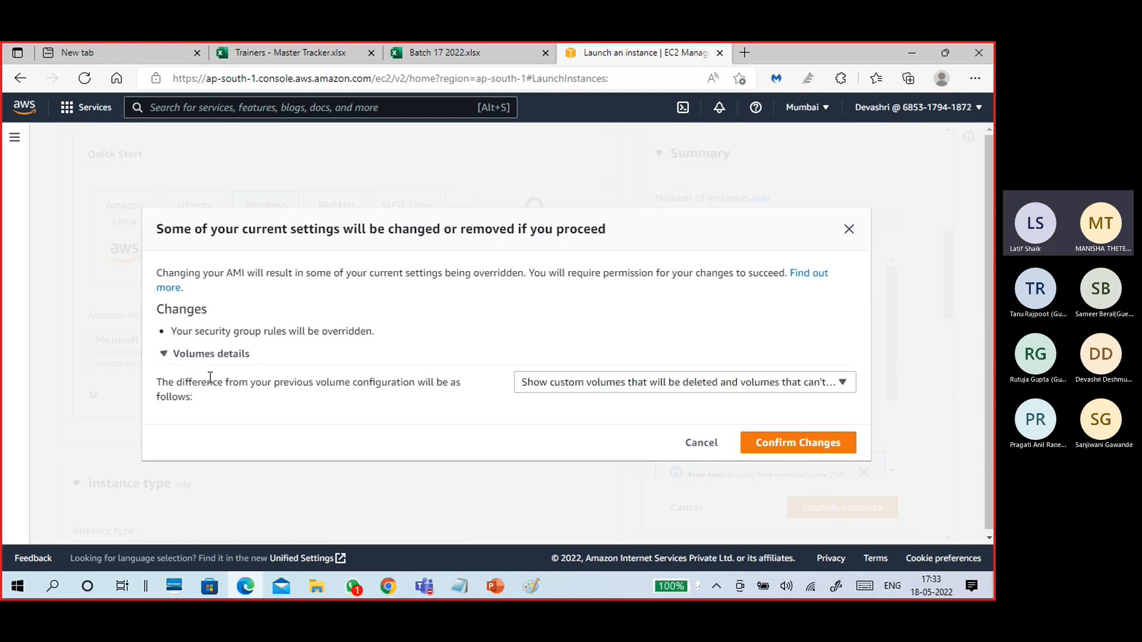
click(568, 383)
click(567, 381)
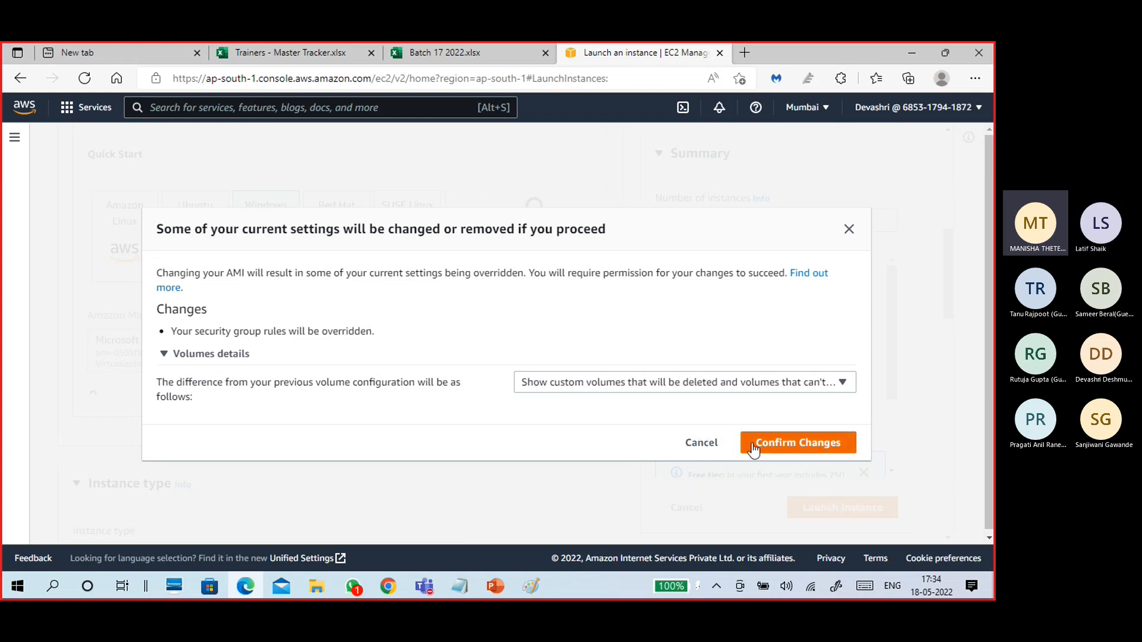
click(843, 233)
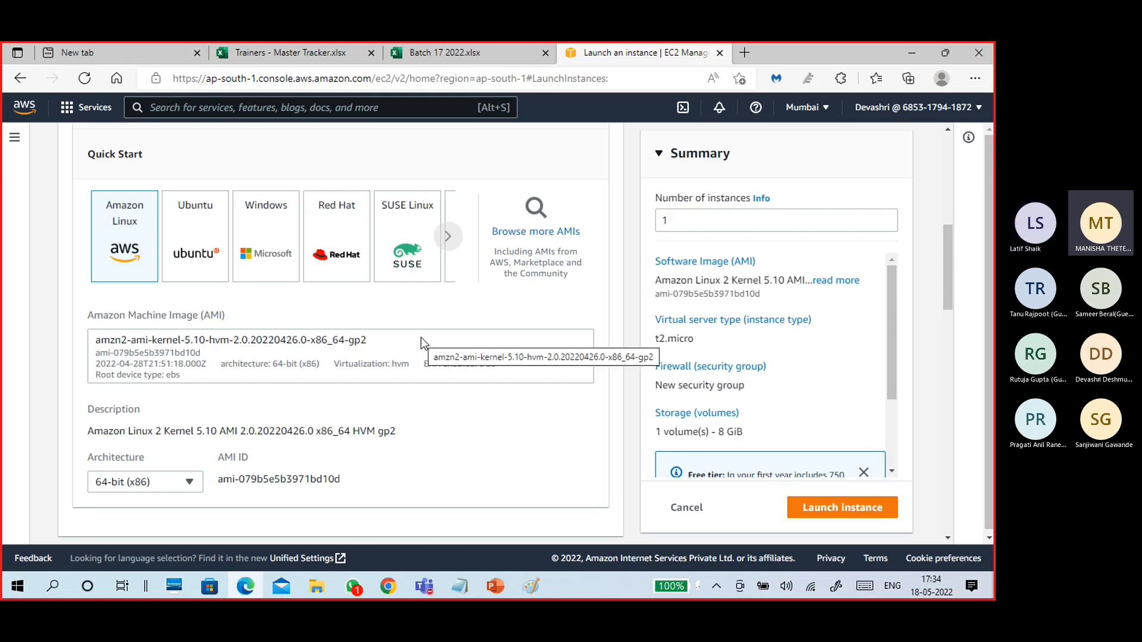
Return to the top of the launch page and put the cursor in the AMI catalog search box.
scroll(441, 434, down, 4)
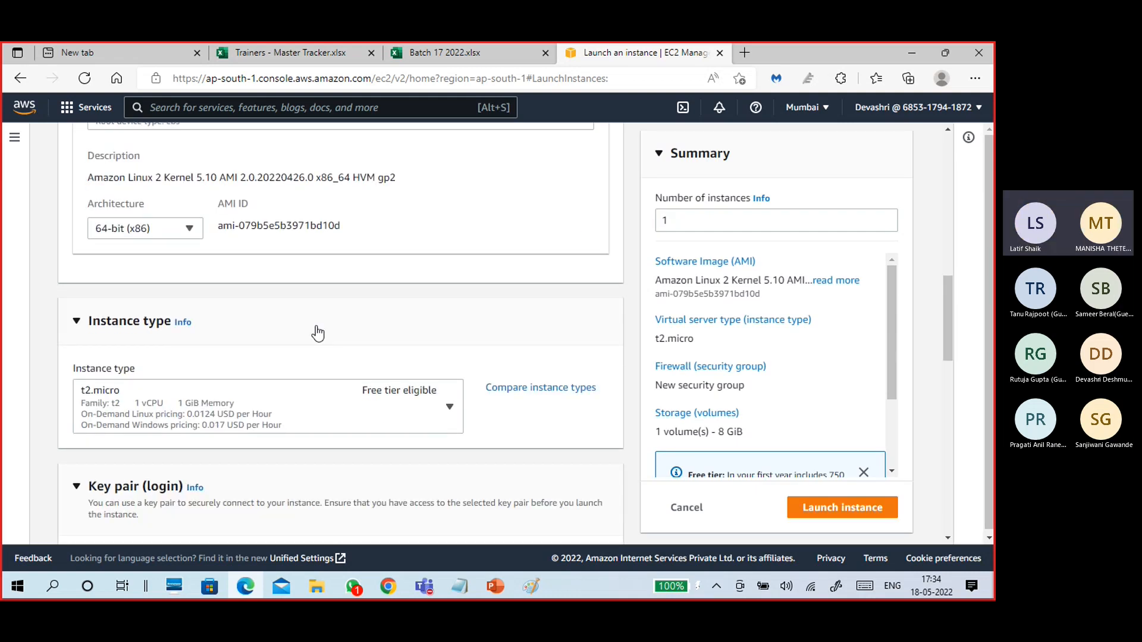
scroll(327, 342, down, 2)
scroll(303, 344, up, 6)
click(212, 230)
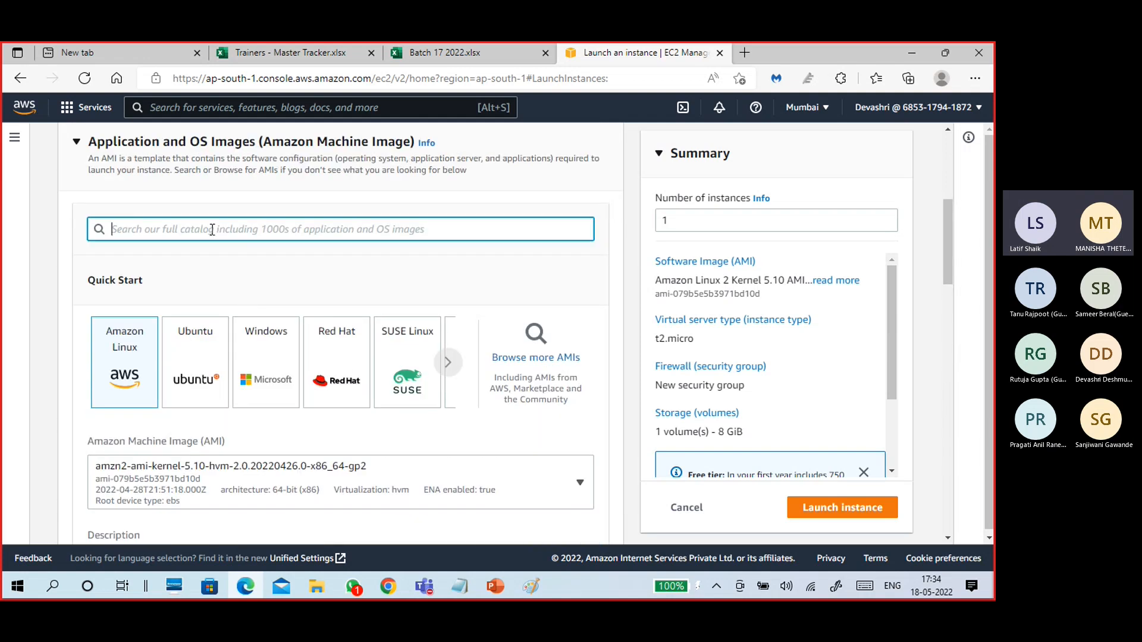
Search the AMI catalog for 'windows' and browse the 19 Quick Start results from Windows Server 2019 Base.
text(windows)
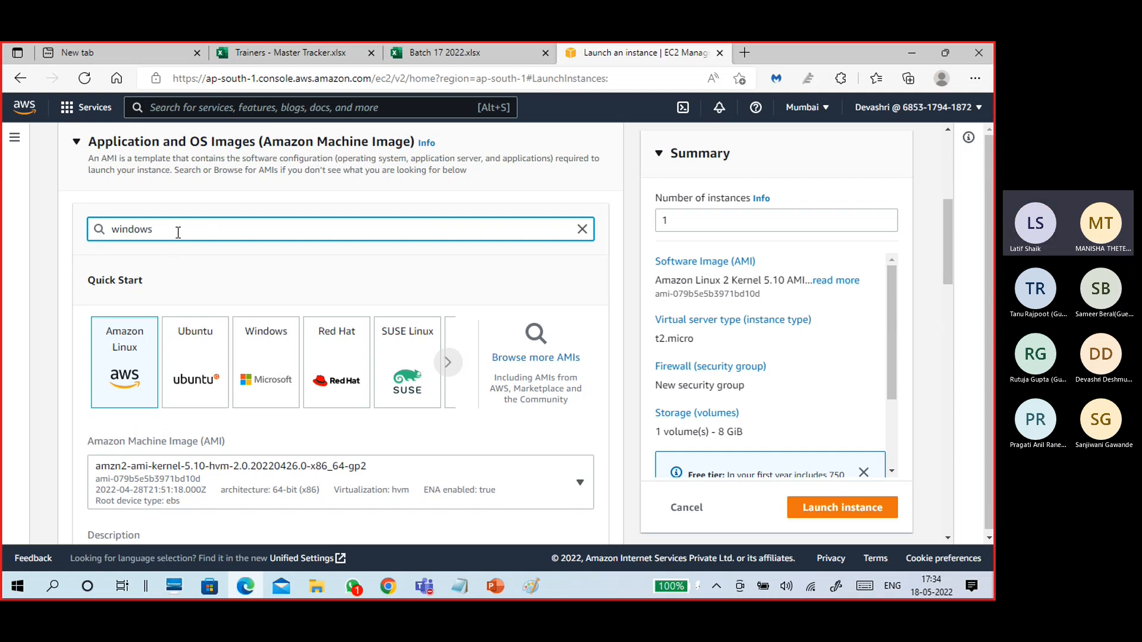
key(Return)
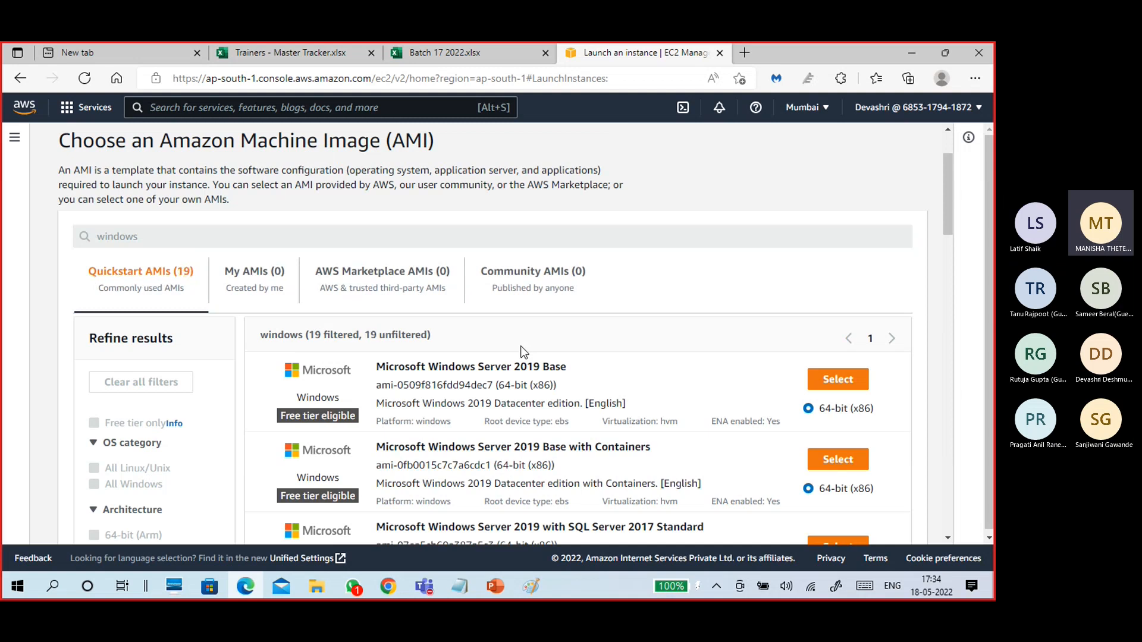
scroll(621, 335, down, 2)
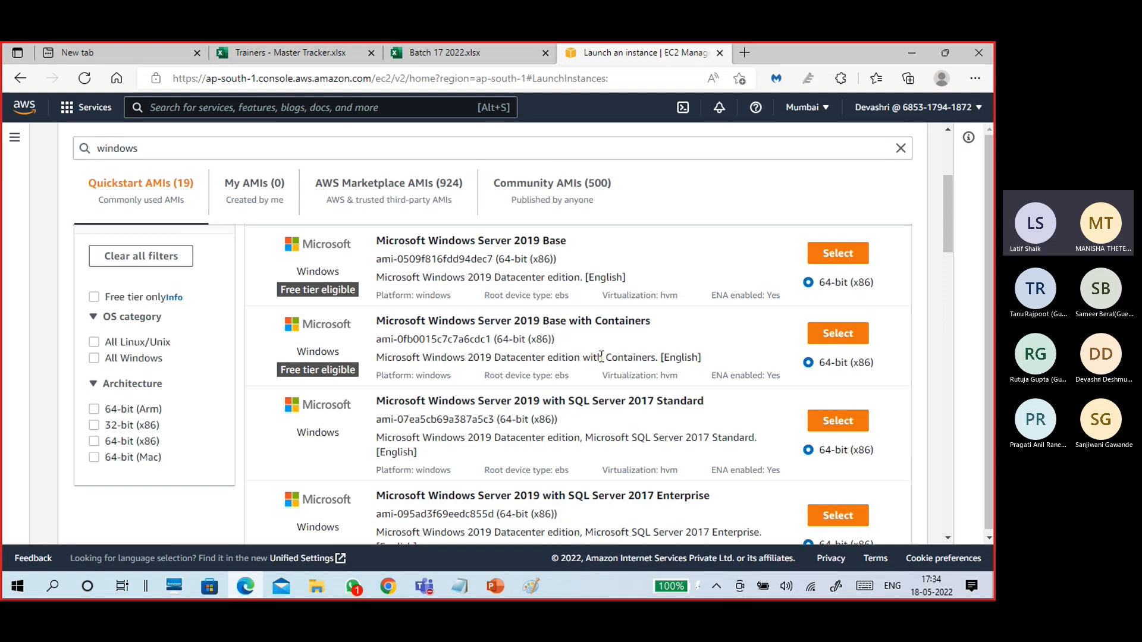
scroll(595, 320, down, 2)
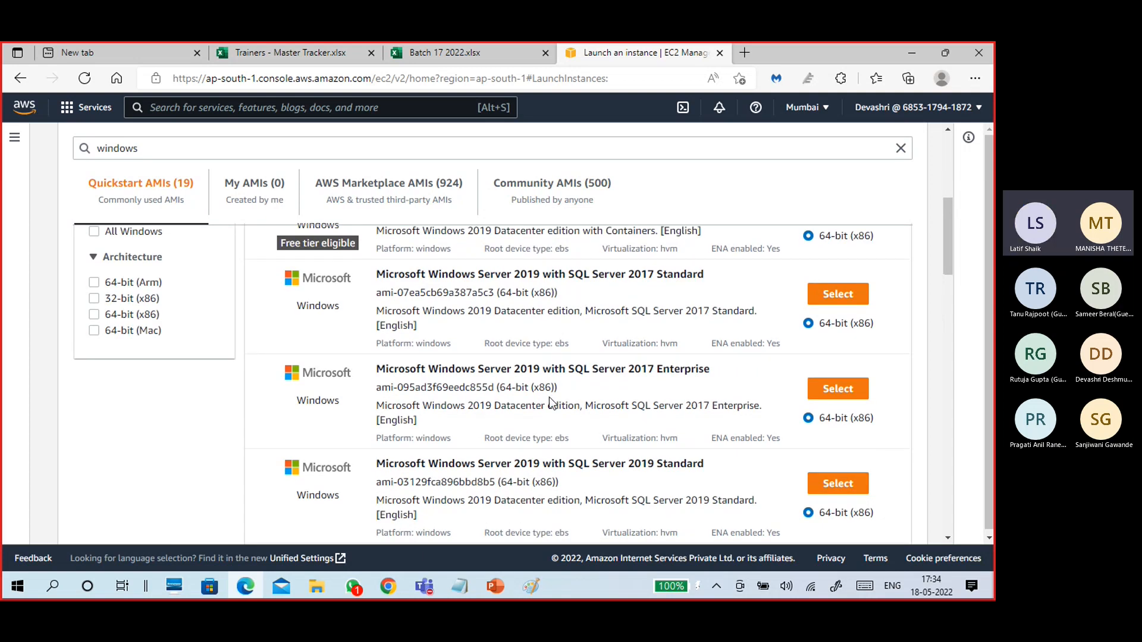
scroll(550, 399, down, 2)
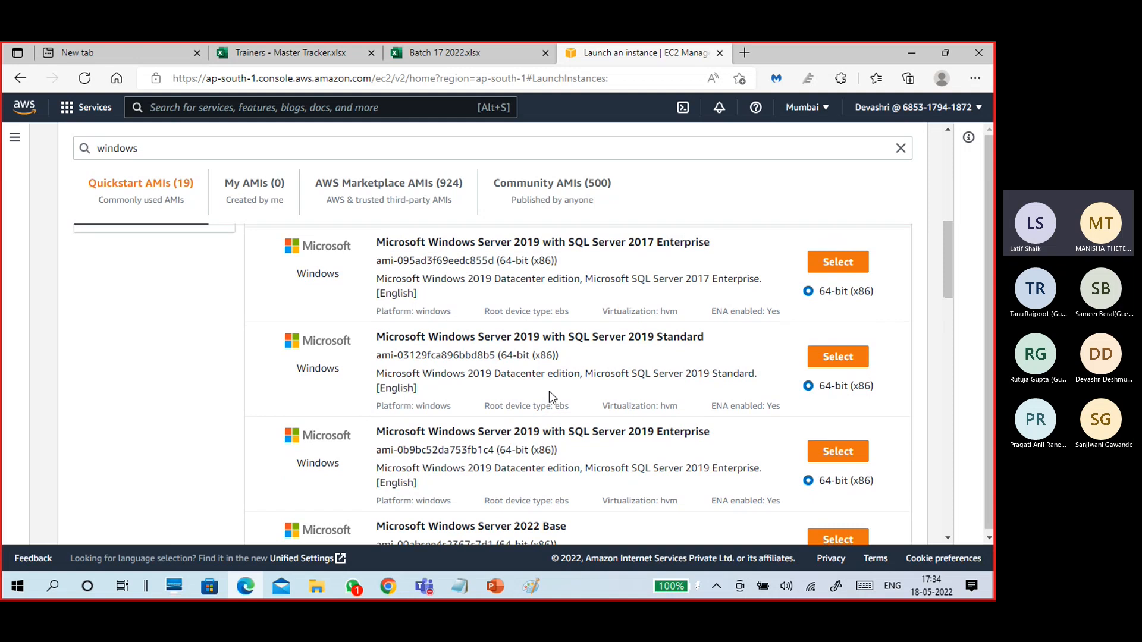
scroll(548, 389, down, 4)
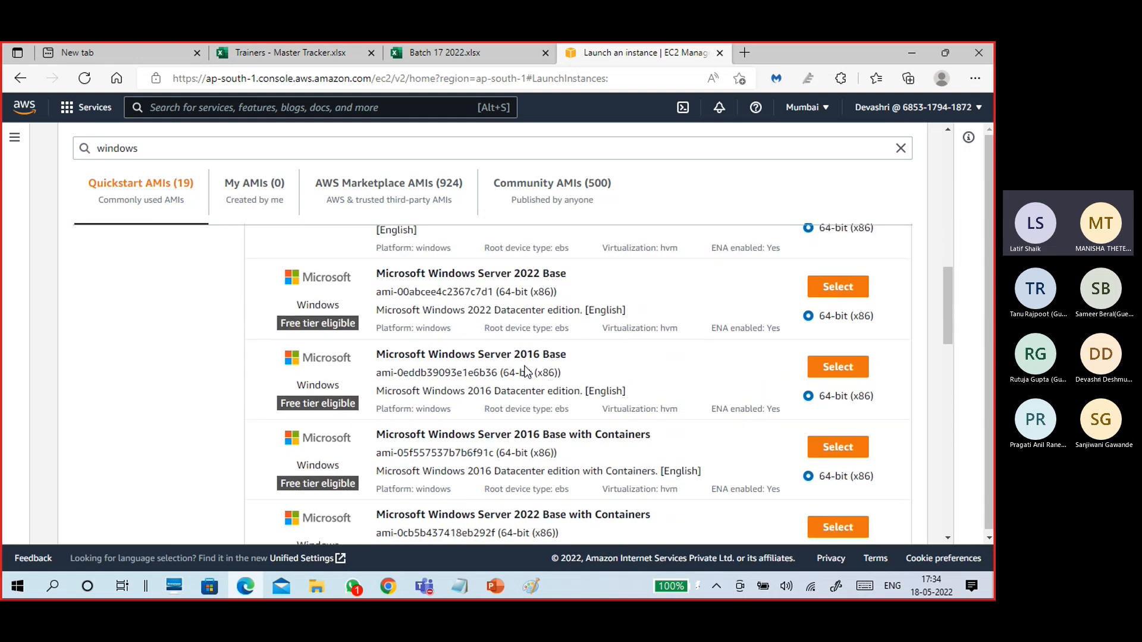
scroll(525, 367, down, 4)
scroll(531, 398, down, 4)
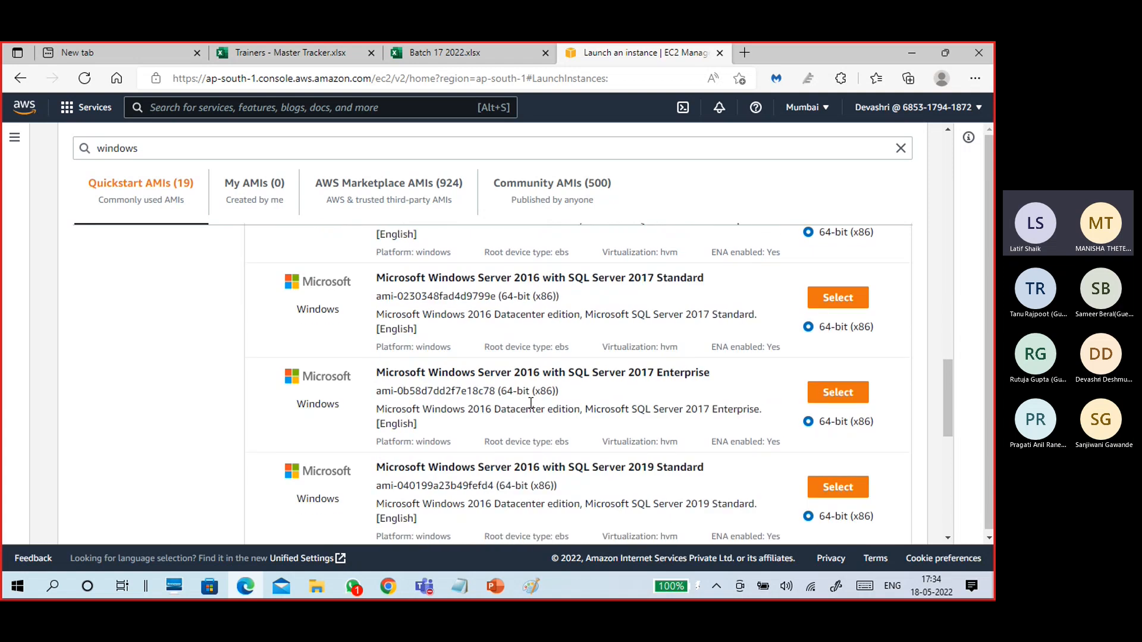
scroll(531, 404, down, 8)
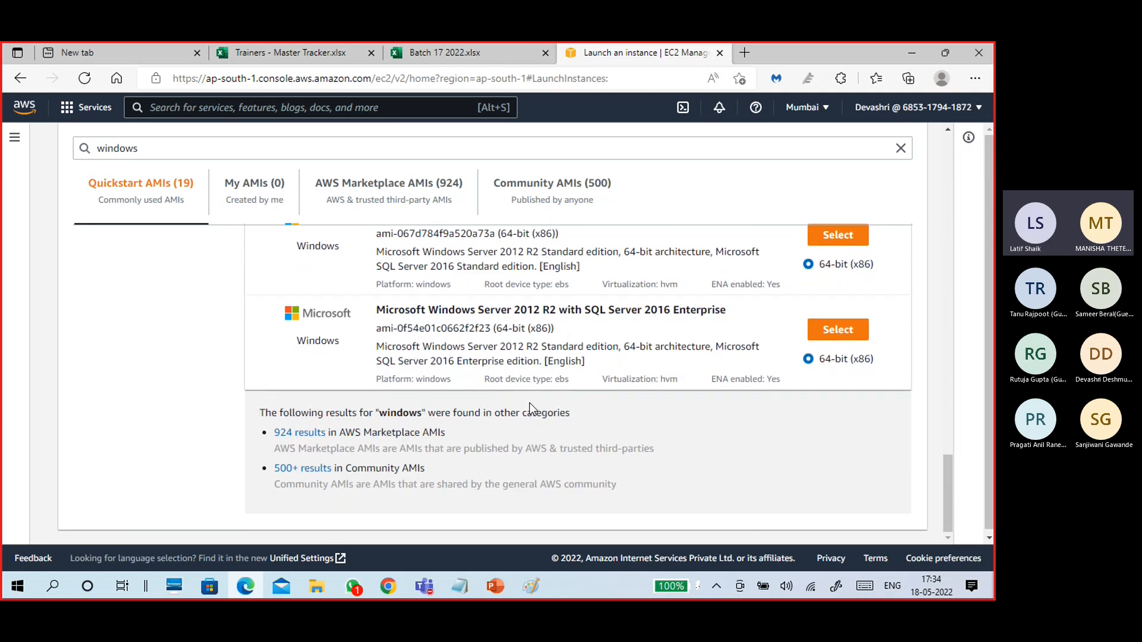
scroll(530, 402, up, 15)
scroll(529, 402, up, 2)
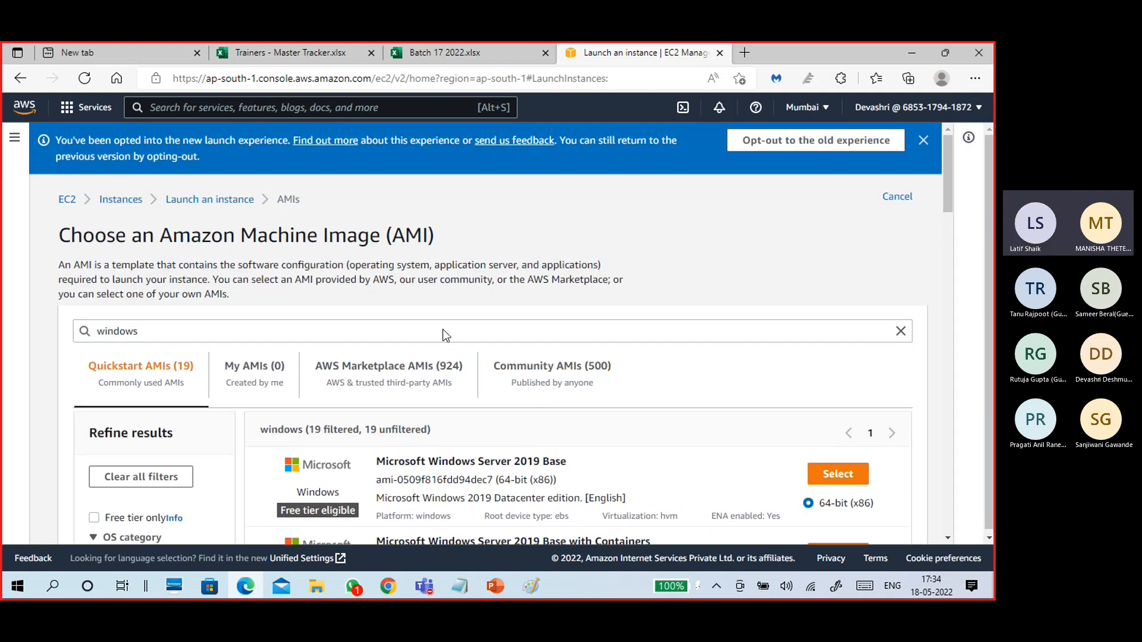
scroll(472, 344, down, 3)
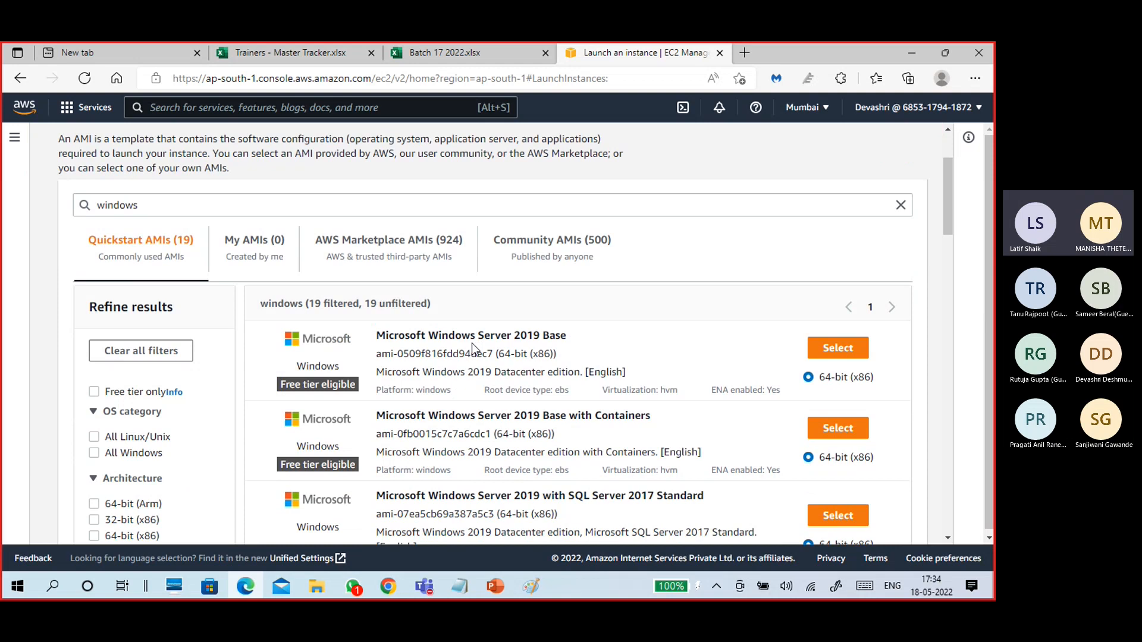
scroll(472, 347, down, 1)
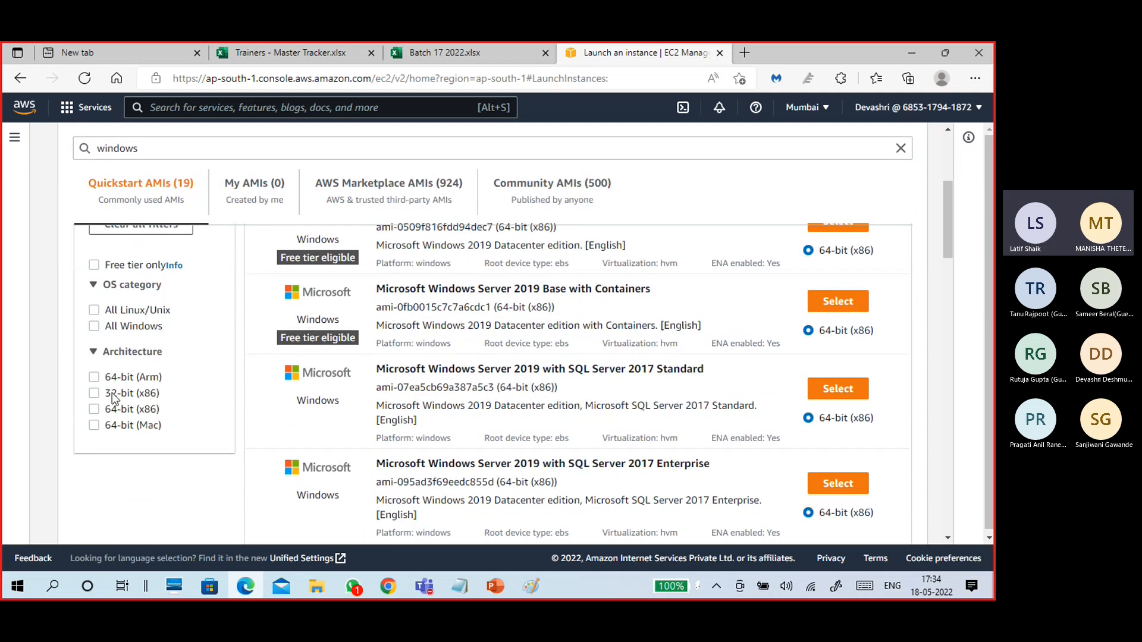
scroll(208, 404, up, 1)
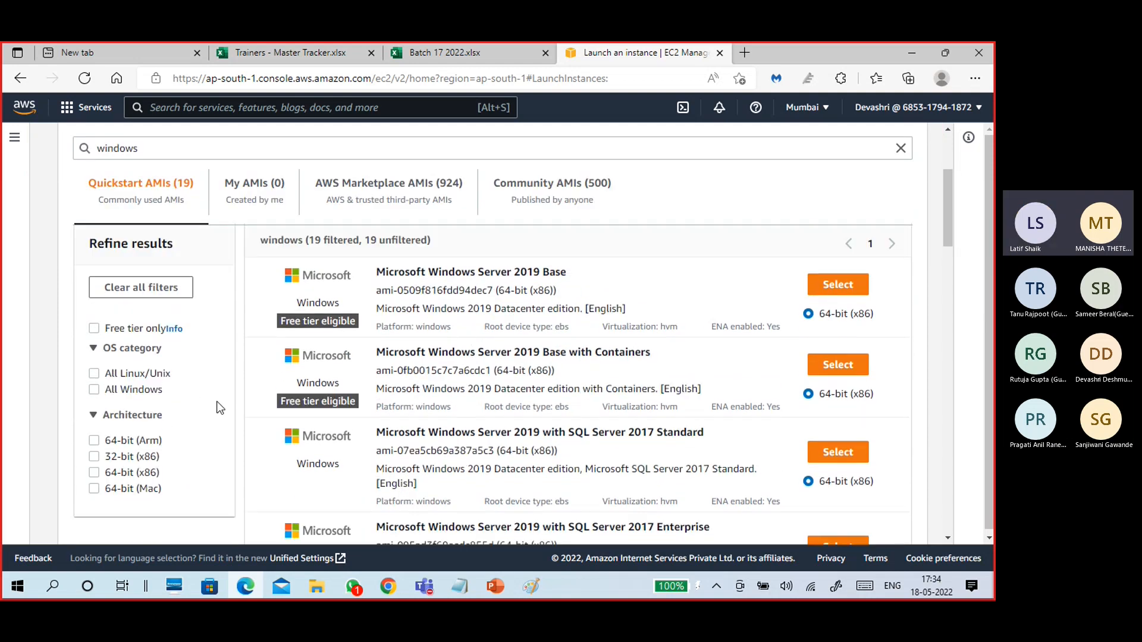
Apply the Free tier only filter to cut results to 7, briefly highlighting the Windows Server 2019 Base title.
click(94, 329)
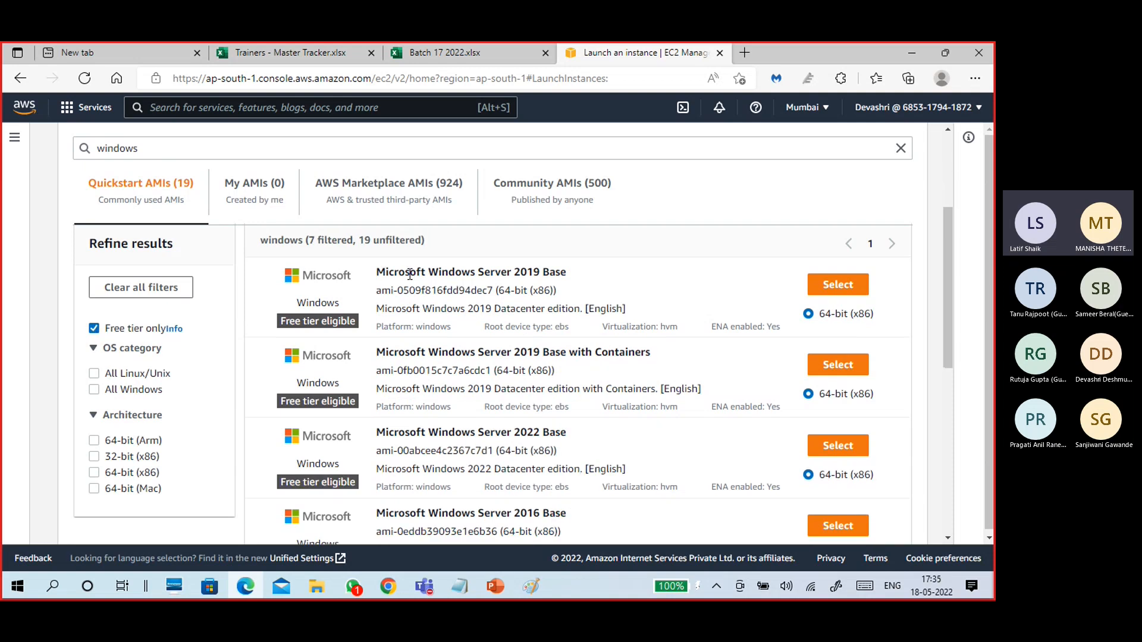
drag(568, 272, 369, 276)
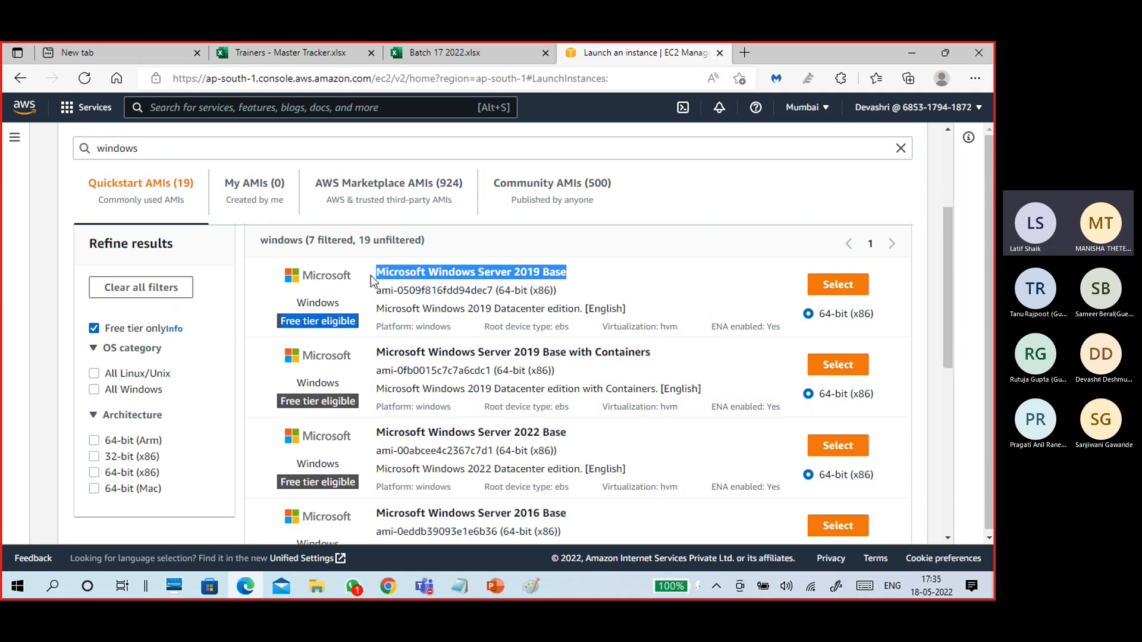
click(455, 292)
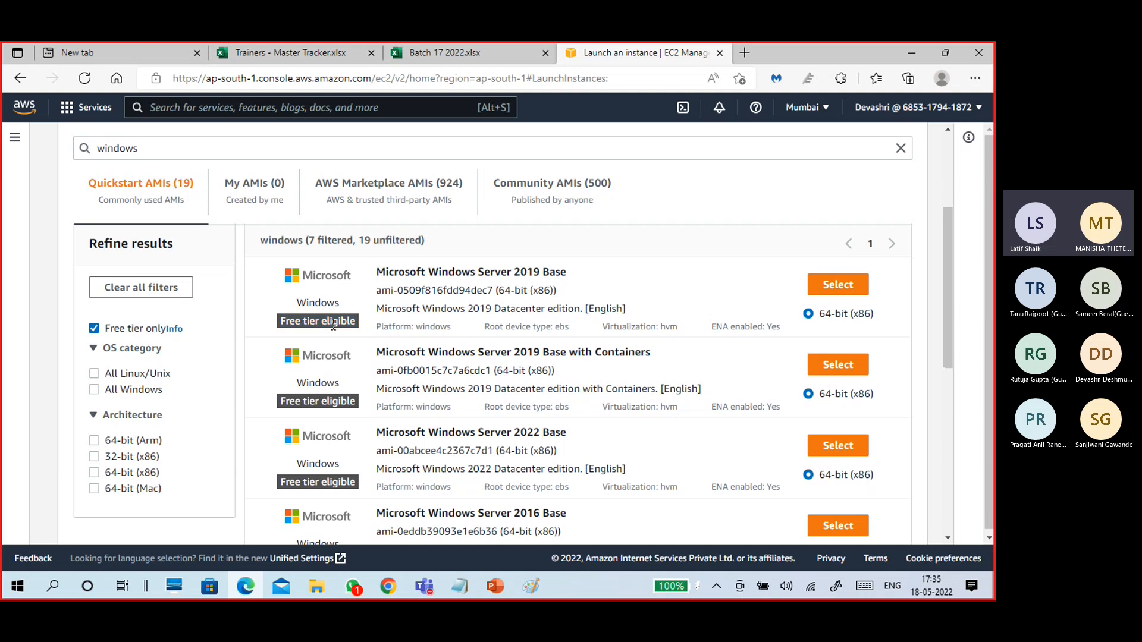
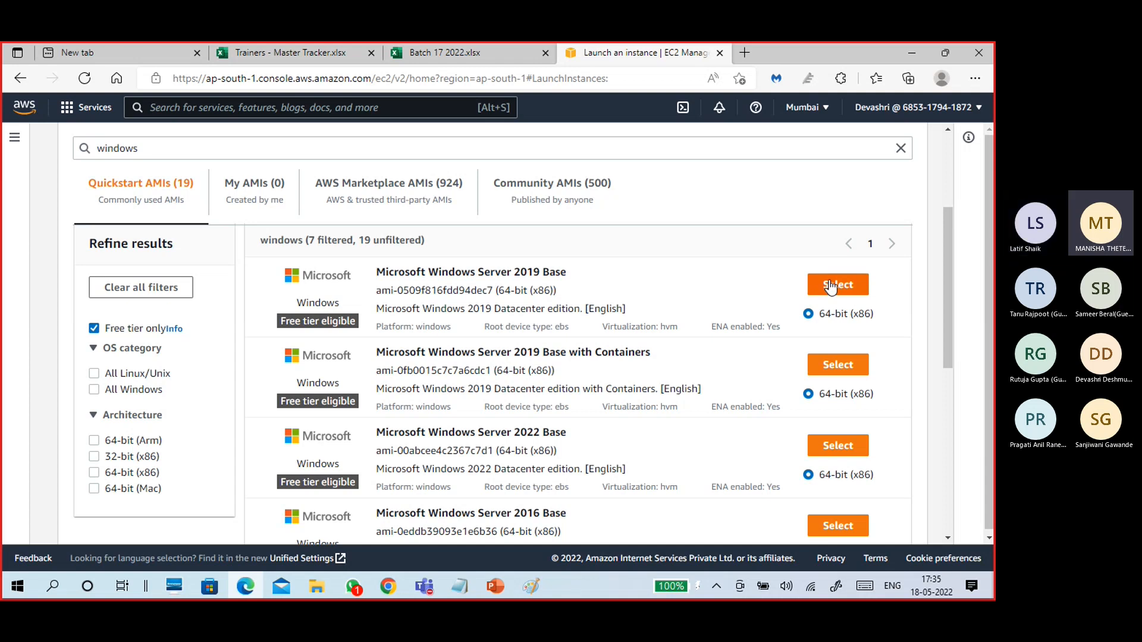
Select the Microsoft Windows Server 2019 Base AMI and confirm the resulting settings changes.
scroll(135, 316, up, 3)
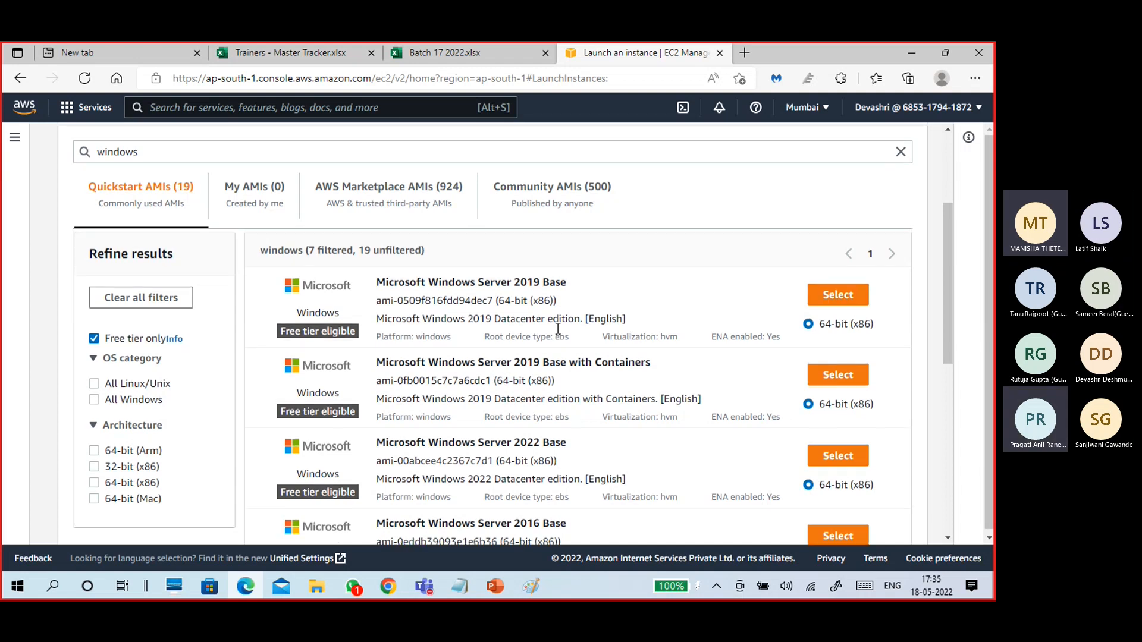
scroll(216, 344, down, 3)
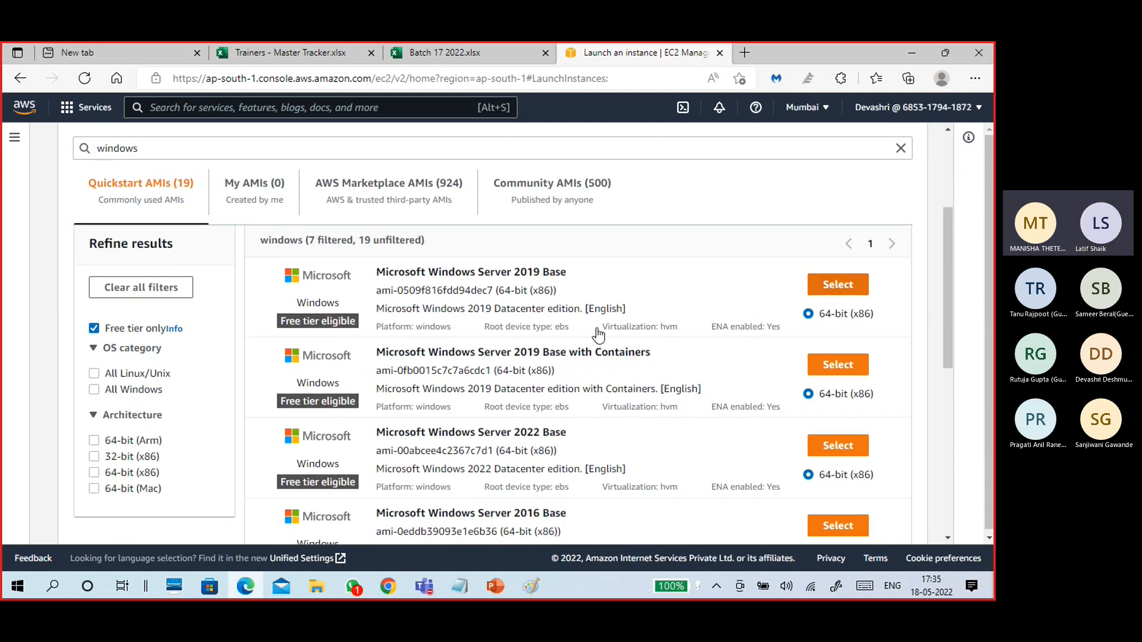
click(828, 291)
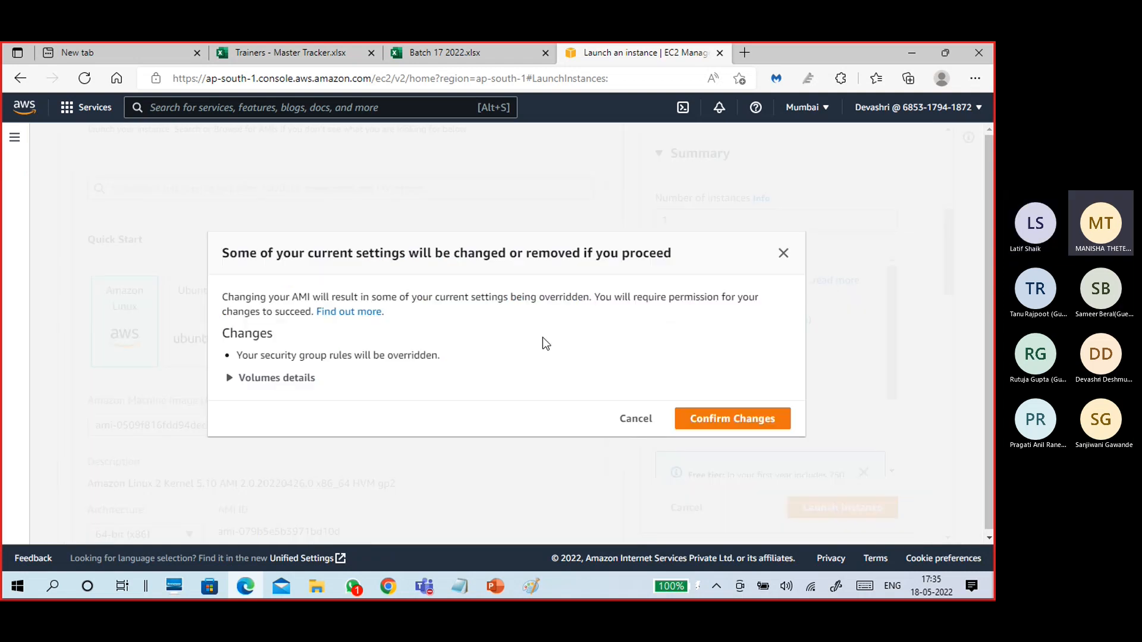
click(717, 420)
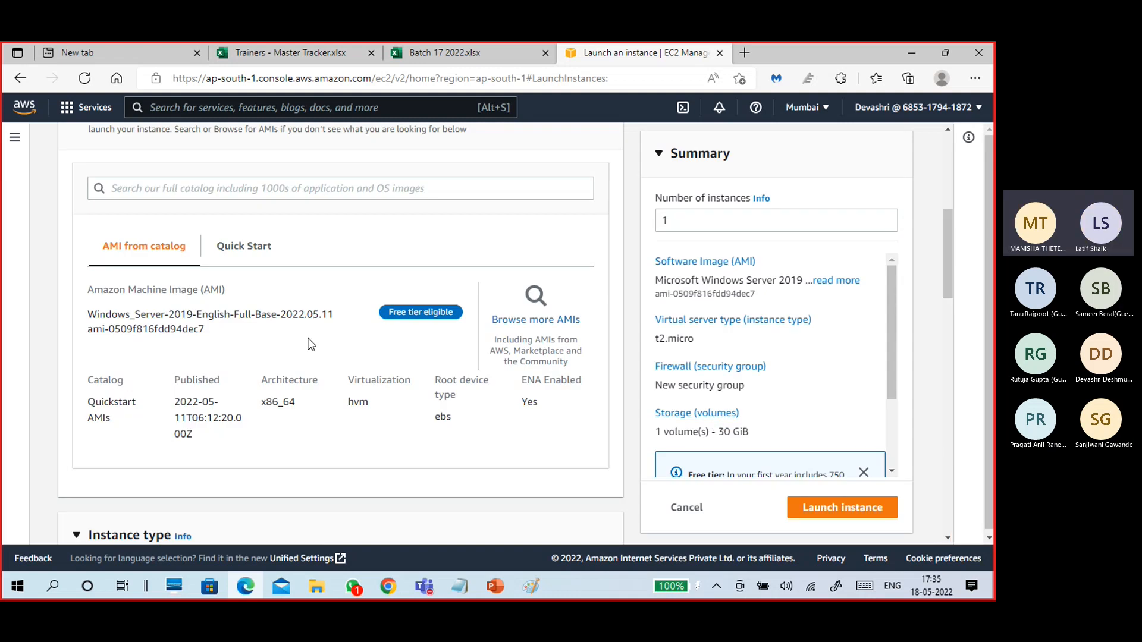
scroll(341, 335, down, 2)
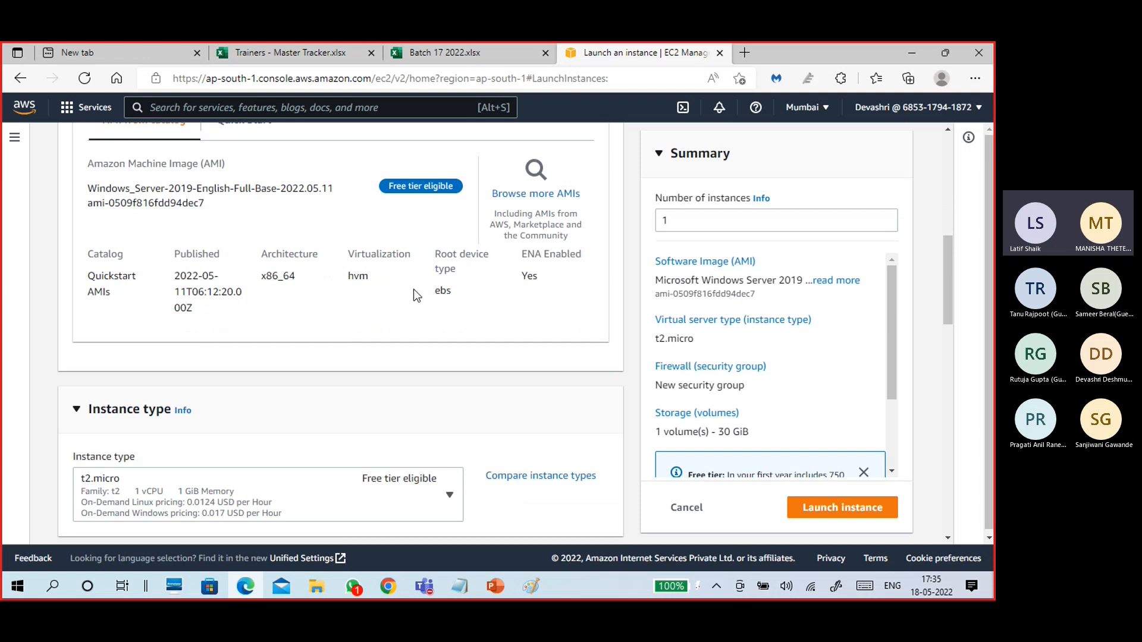
scroll(315, 334, down, 3)
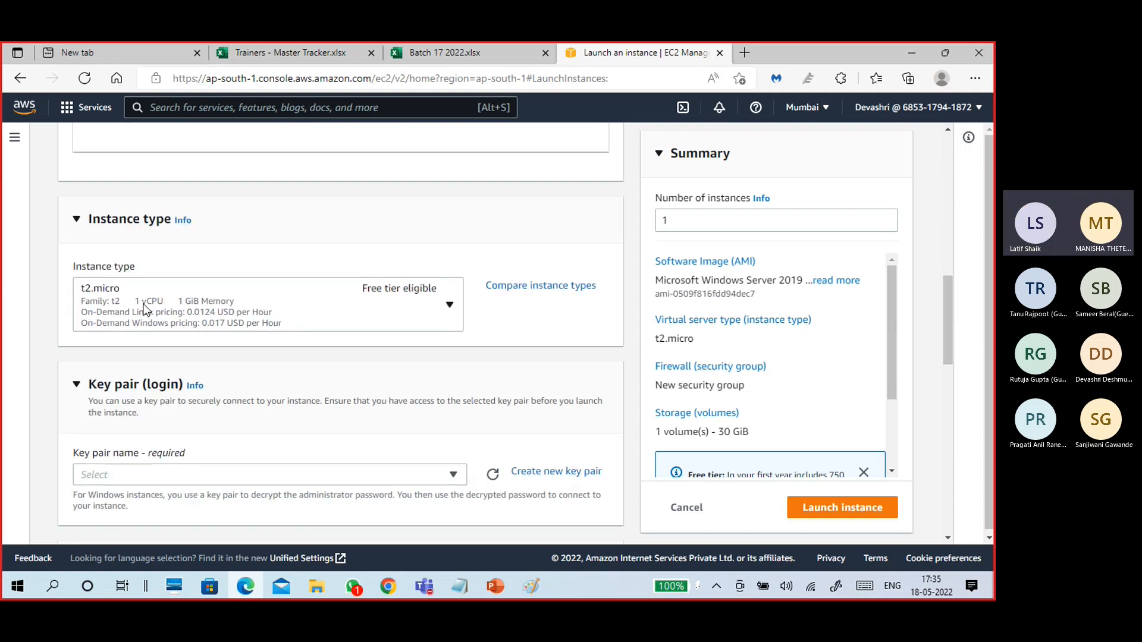
scroll(330, 332, down, 1)
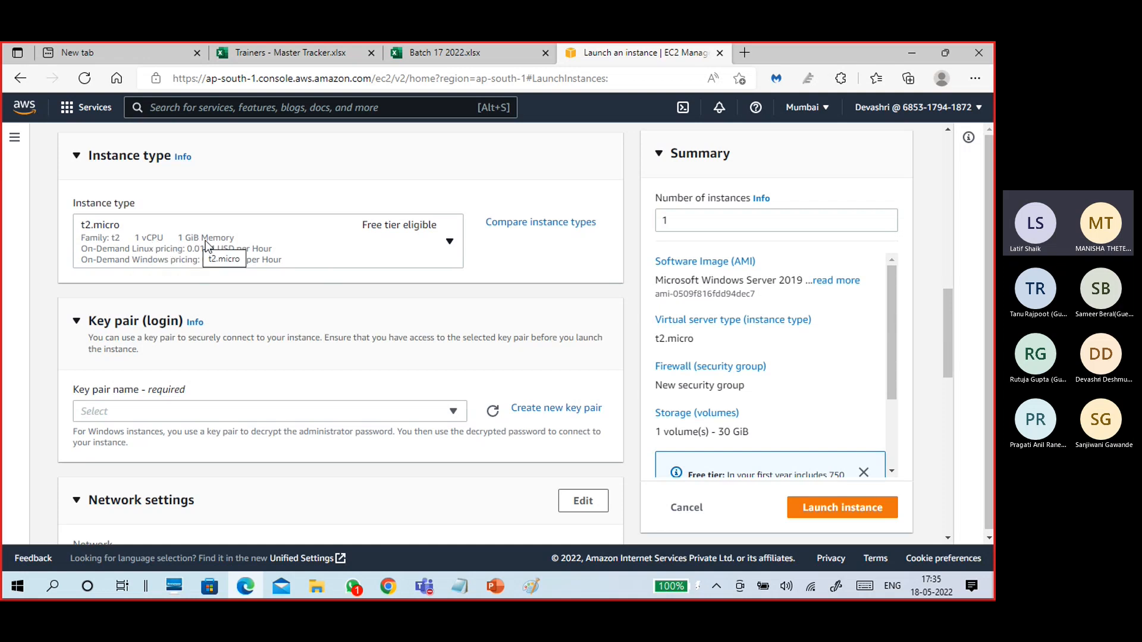
click(435, 244)
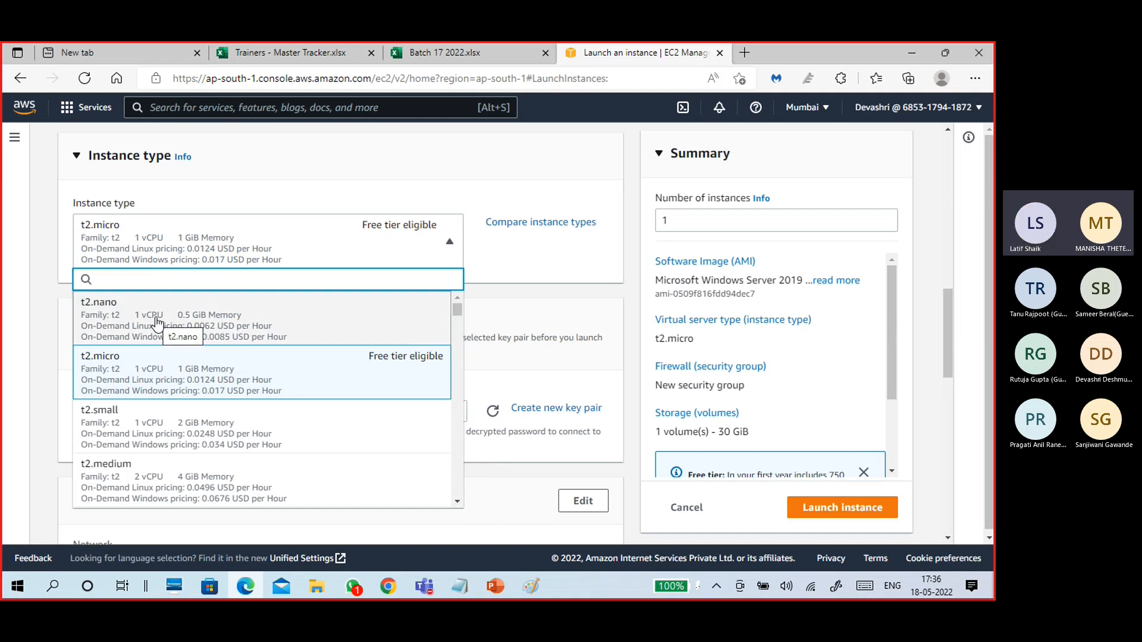
scroll(221, 412, down, 3)
scroll(221, 412, down, 5)
scroll(221, 412, up, 3)
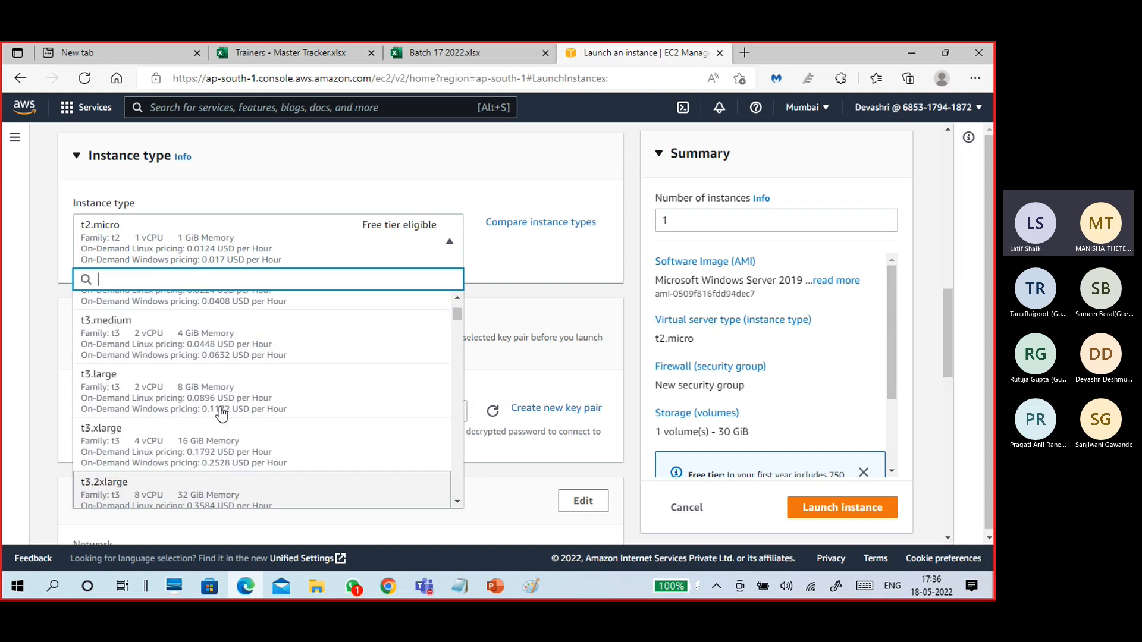
scroll(168, 363, up, 1)
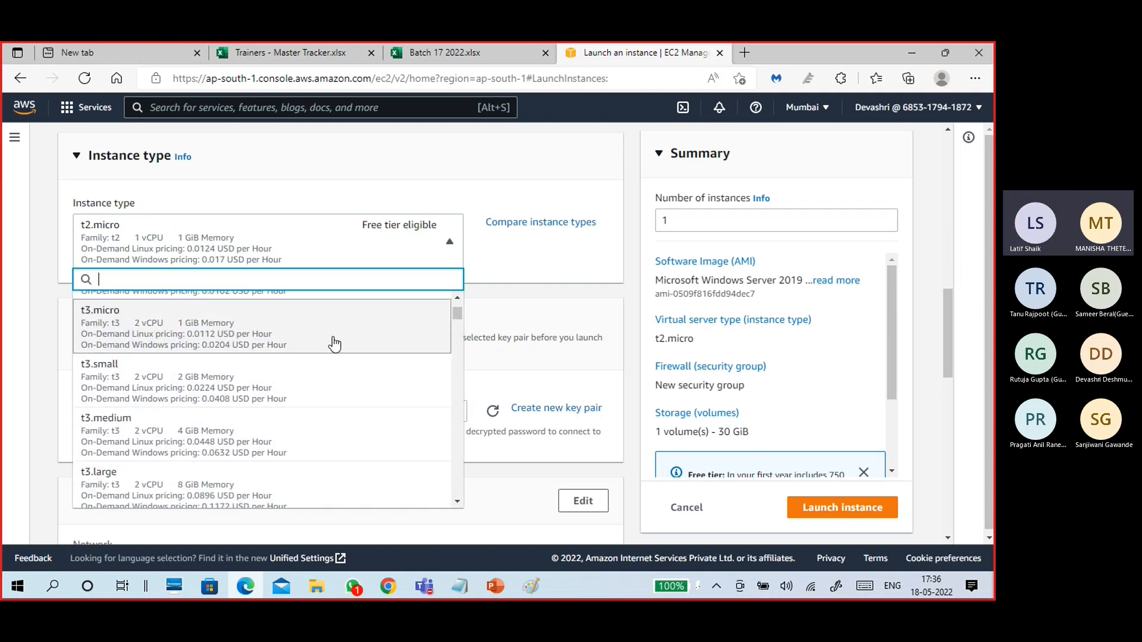
scroll(359, 357, down, 3)
scroll(359, 397, down, 15)
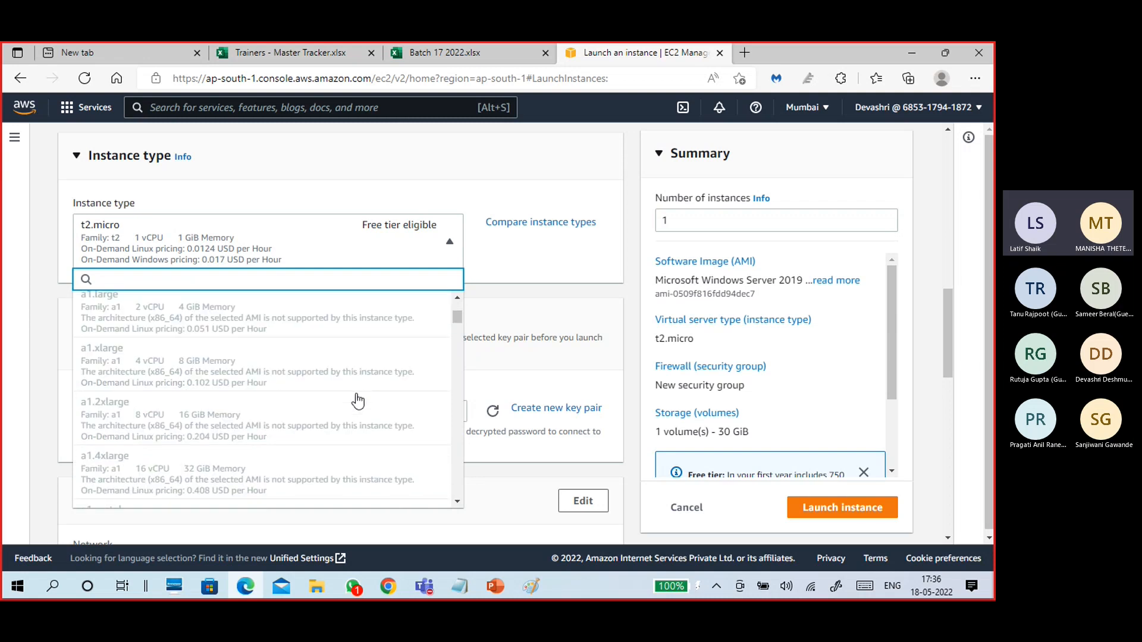
scroll(355, 400, up, 1)
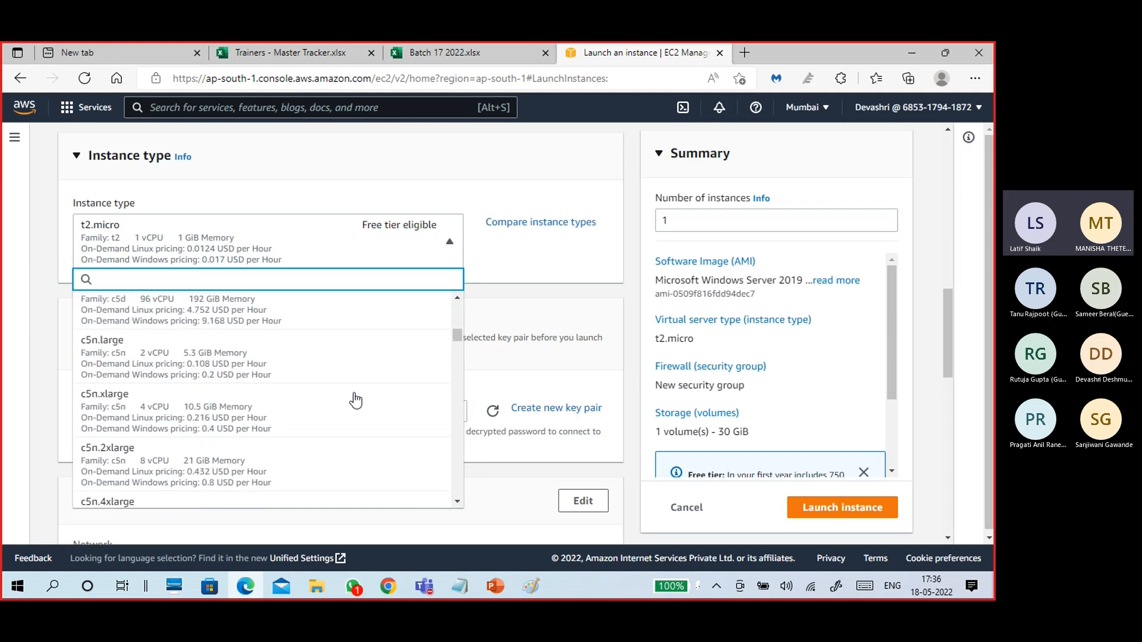
click(402, 177)
click(402, 162)
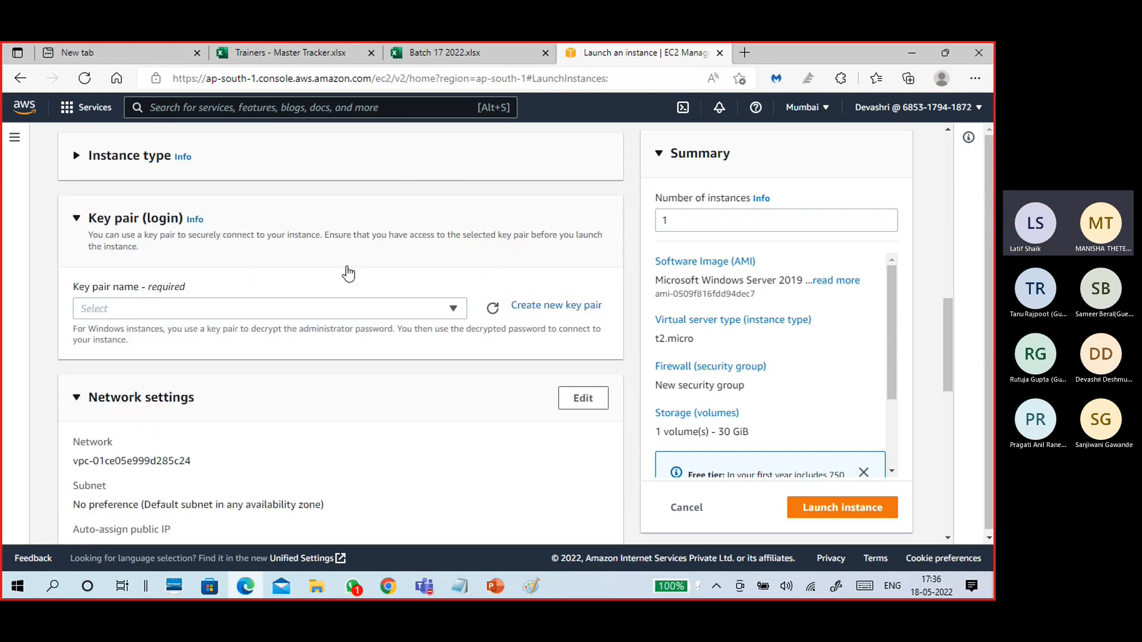
scroll(343, 273, up, 2)
click(84, 283)
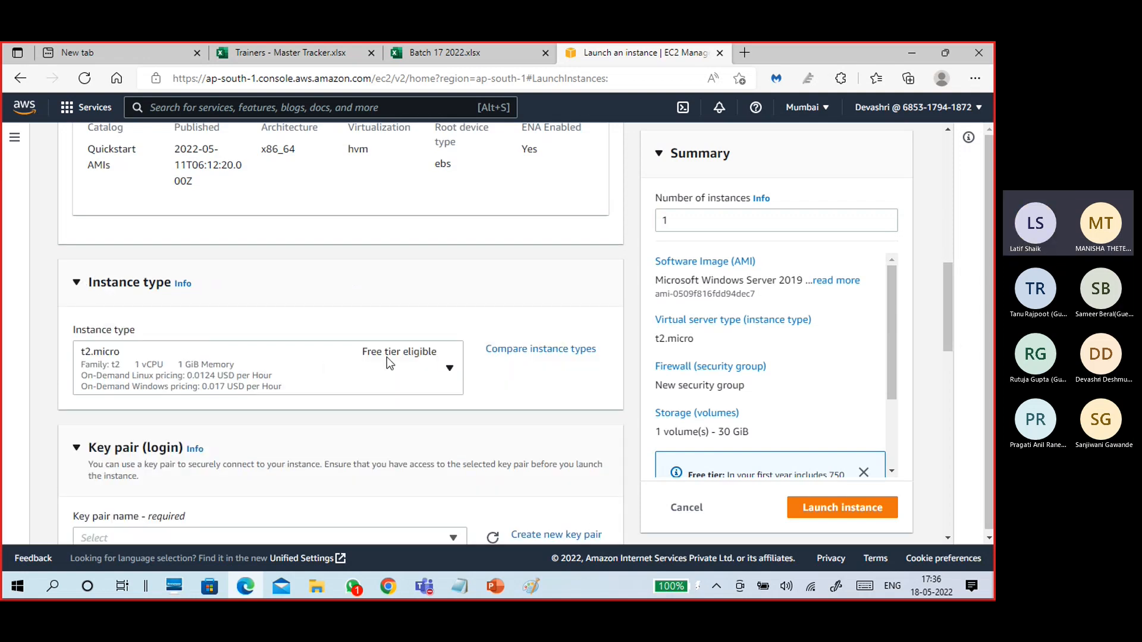
scroll(364, 323, down, 4)
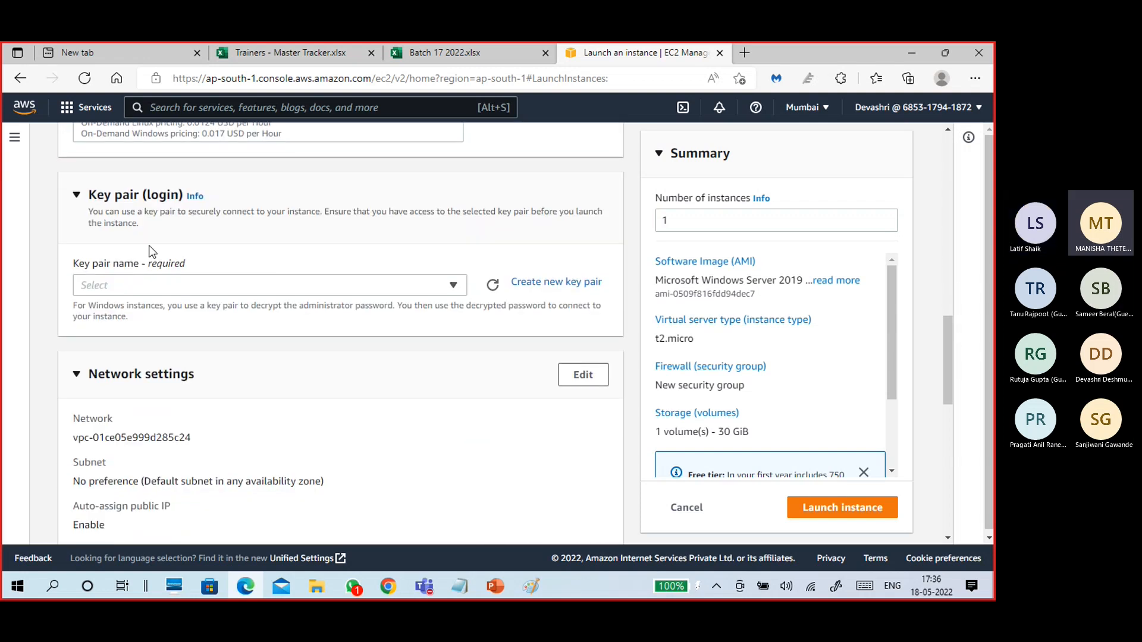
Create a new .pem key pair named B17Windows2019 and download its private key.
click(455, 286)
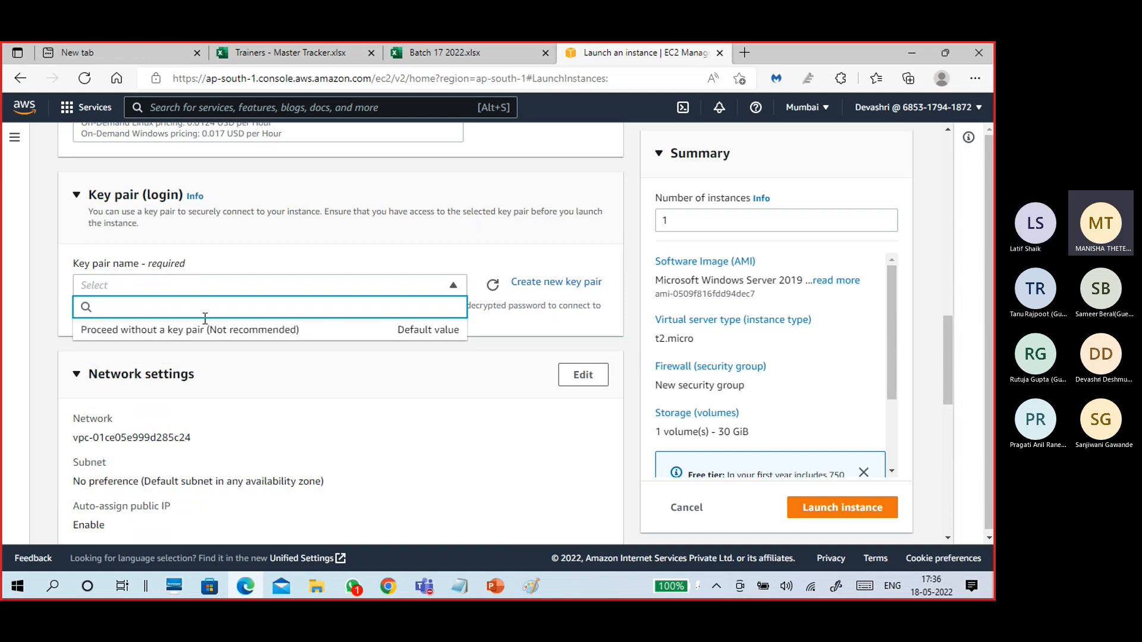
click(276, 242)
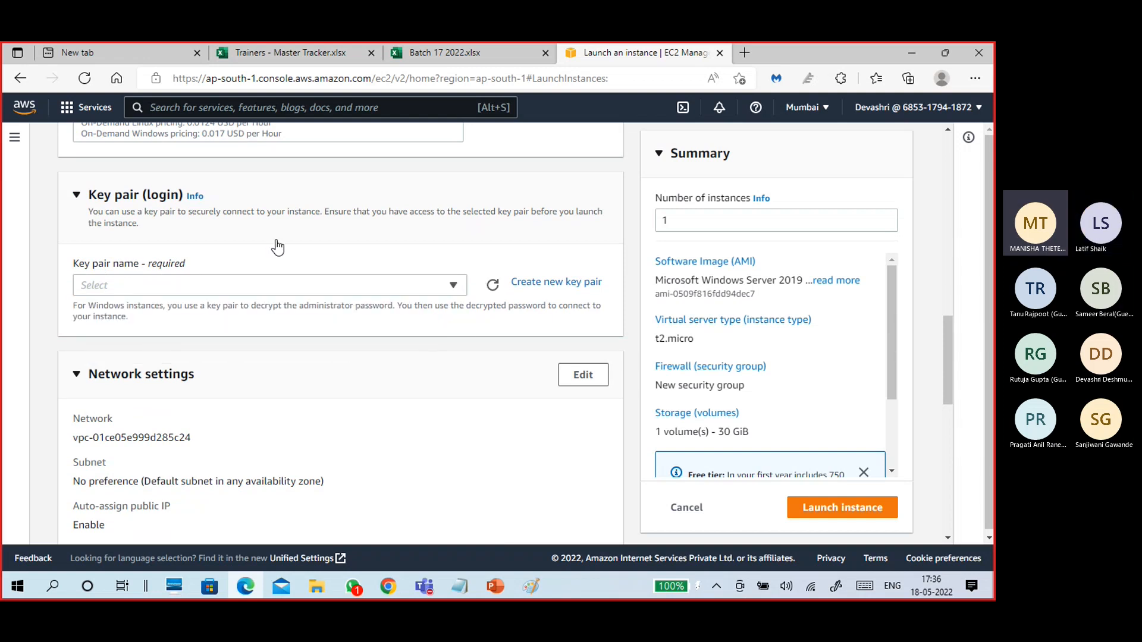
click(114, 217)
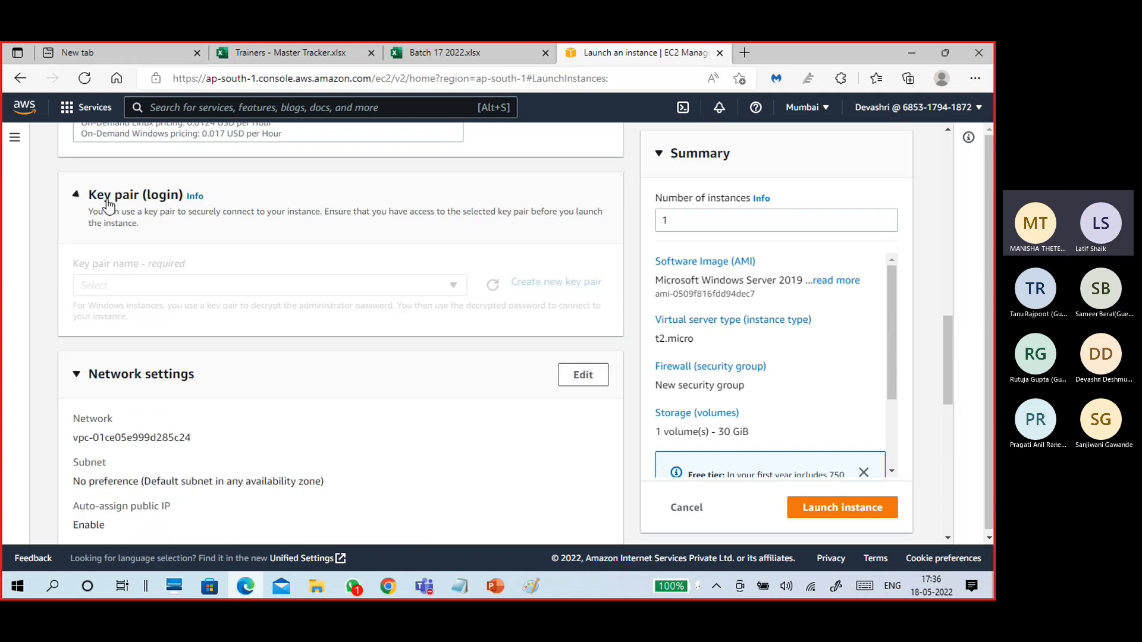
click(569, 289)
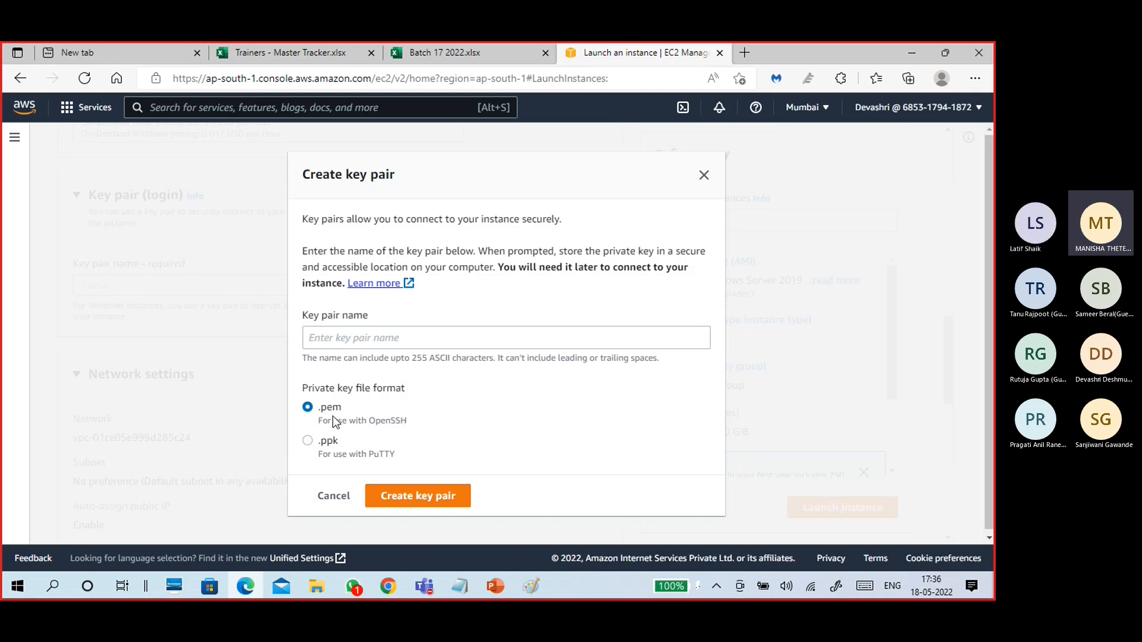
click(356, 343)
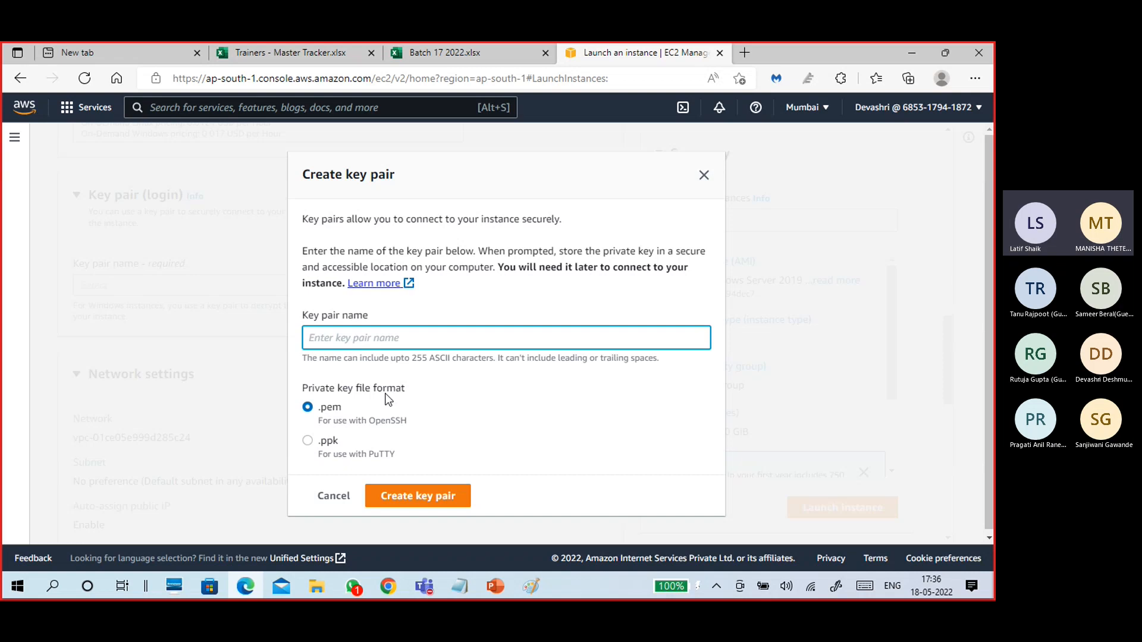
text(Windows1)
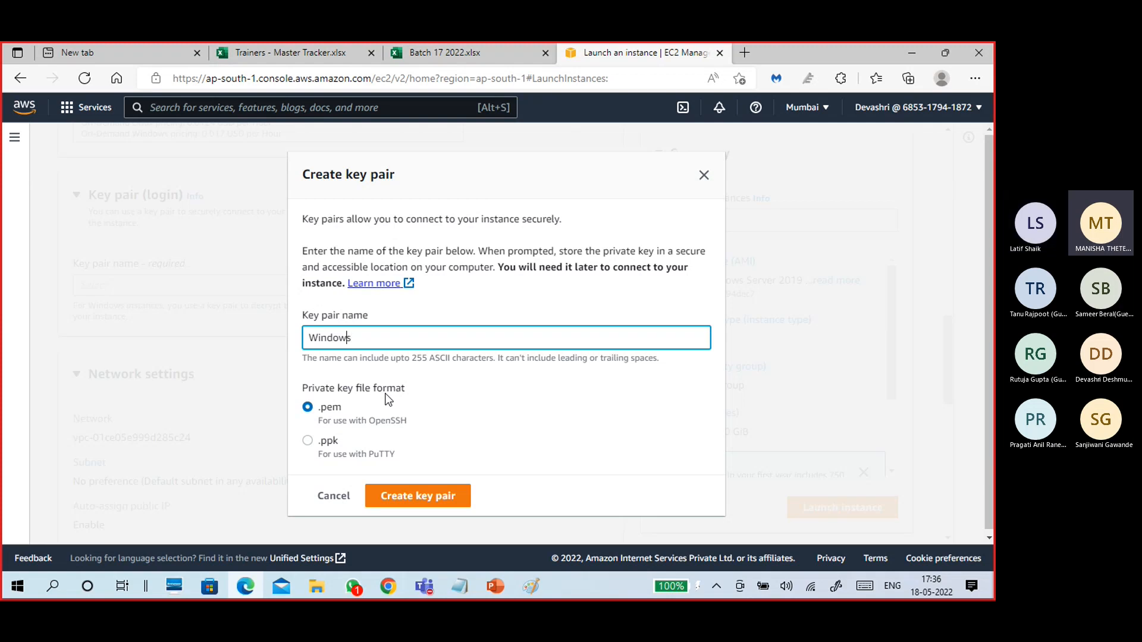
text(B17)
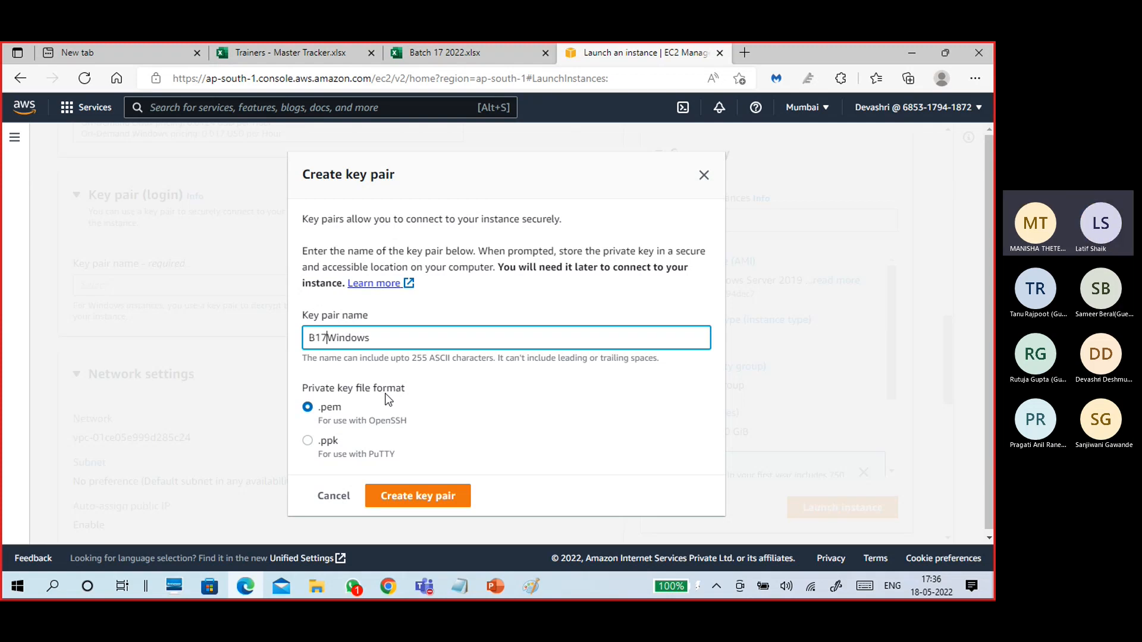
key(Right)
key(Right)
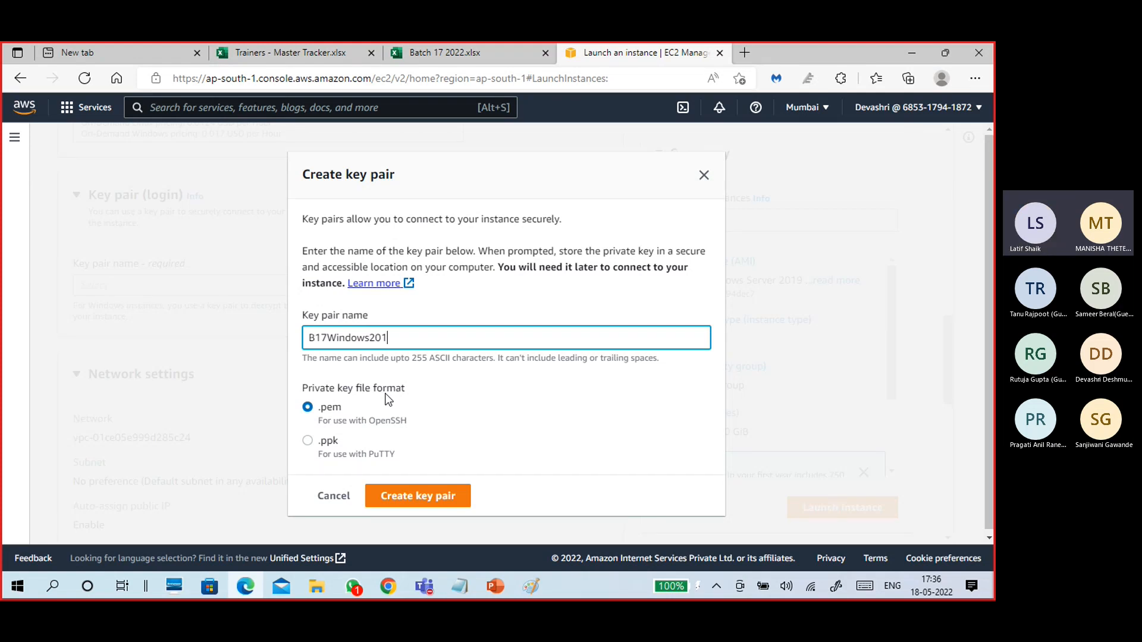
click(438, 501)
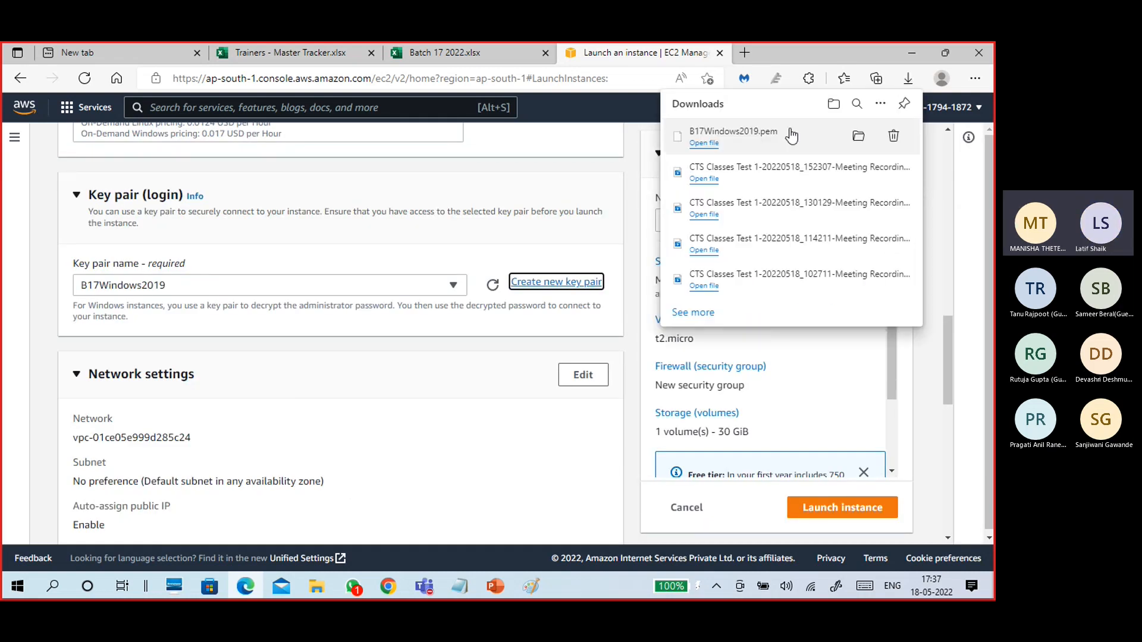
Paste B17Windows2019.pem into the awsuser folder on Latifwork (F:) and minimise the Explorer windows.
click(858, 136)
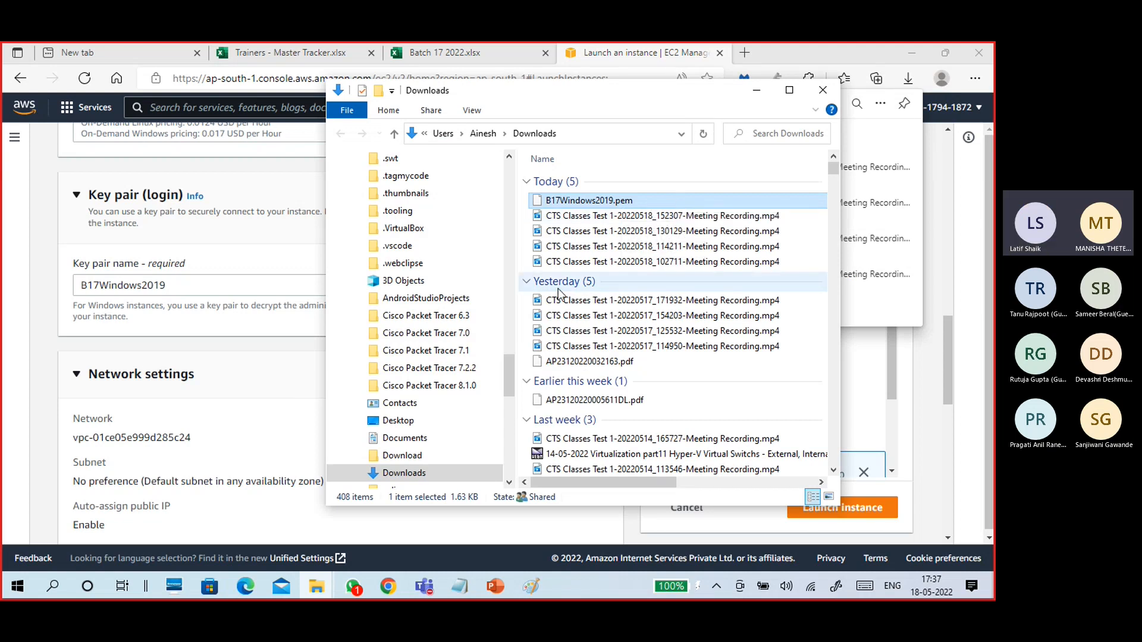
drag(516, 361, 527, 198)
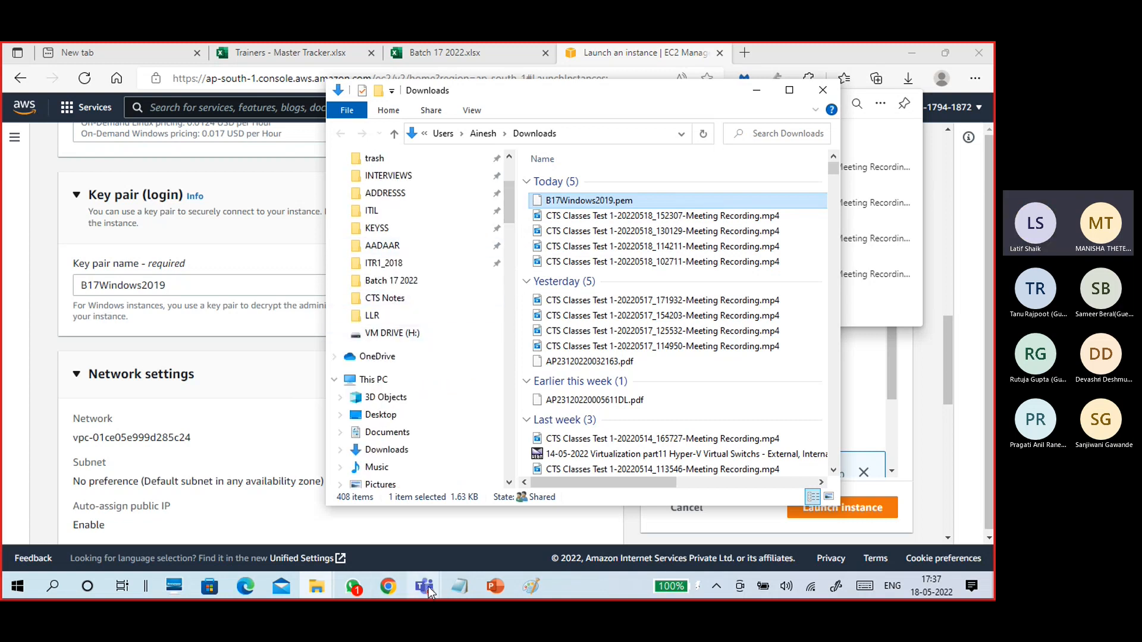
mouse_move(321, 589)
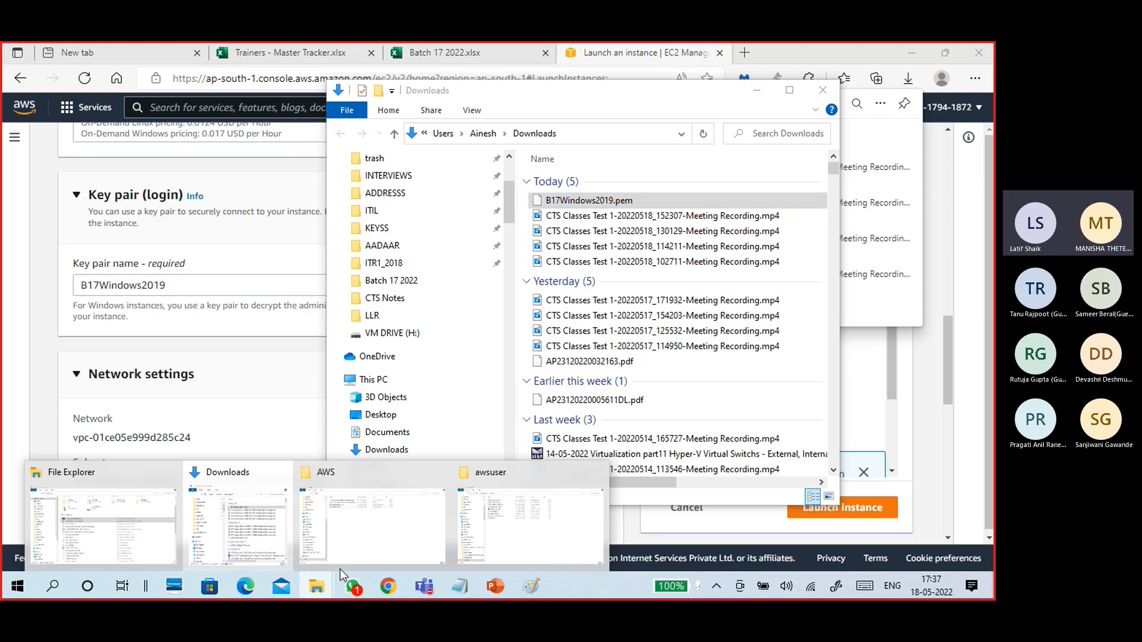
click(393, 541)
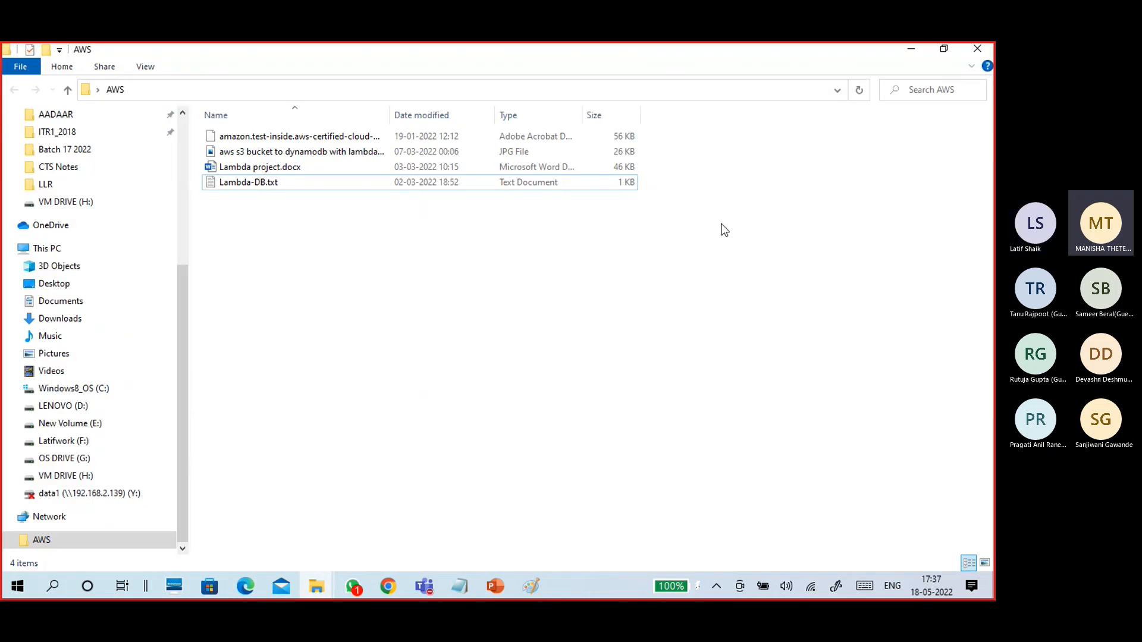
click(910, 53)
mouse_move(318, 589)
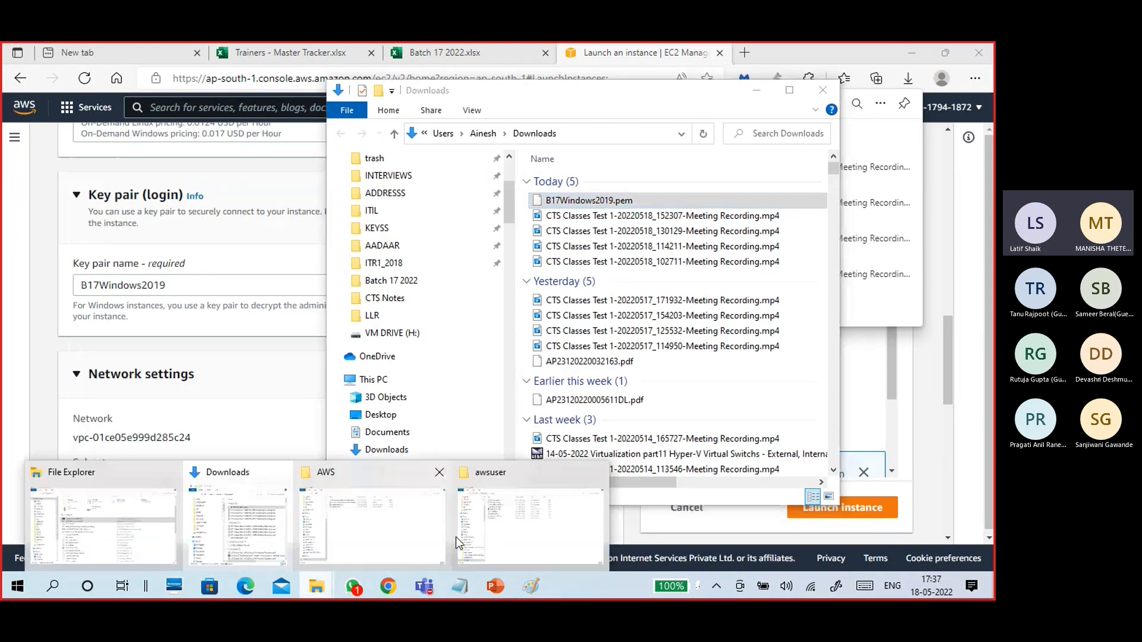
click(512, 541)
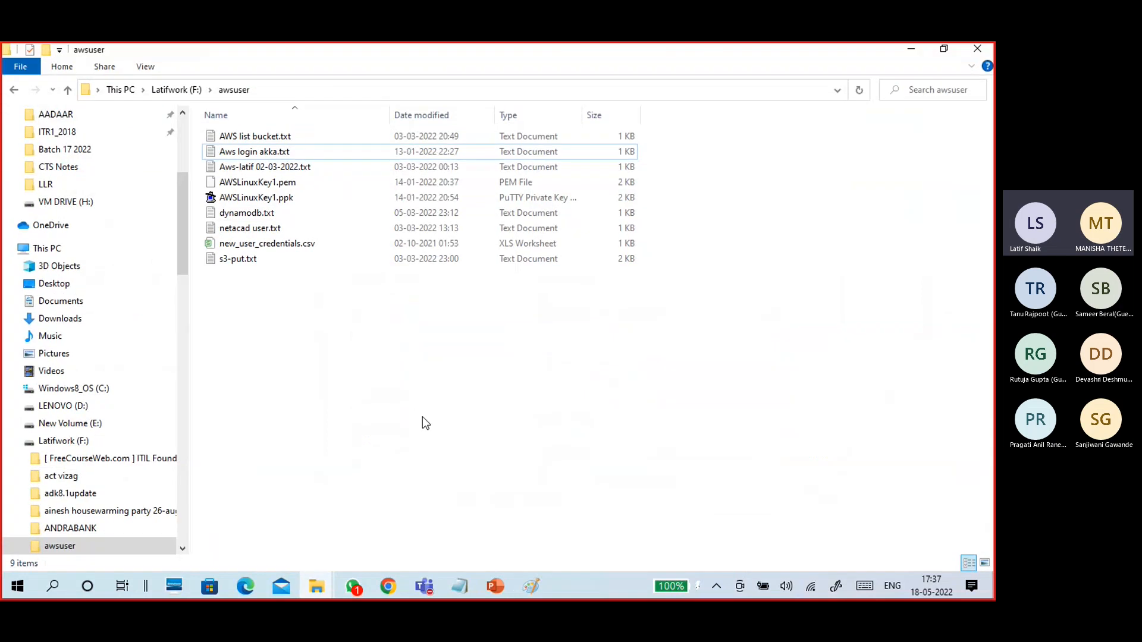
key(ctrl+v)
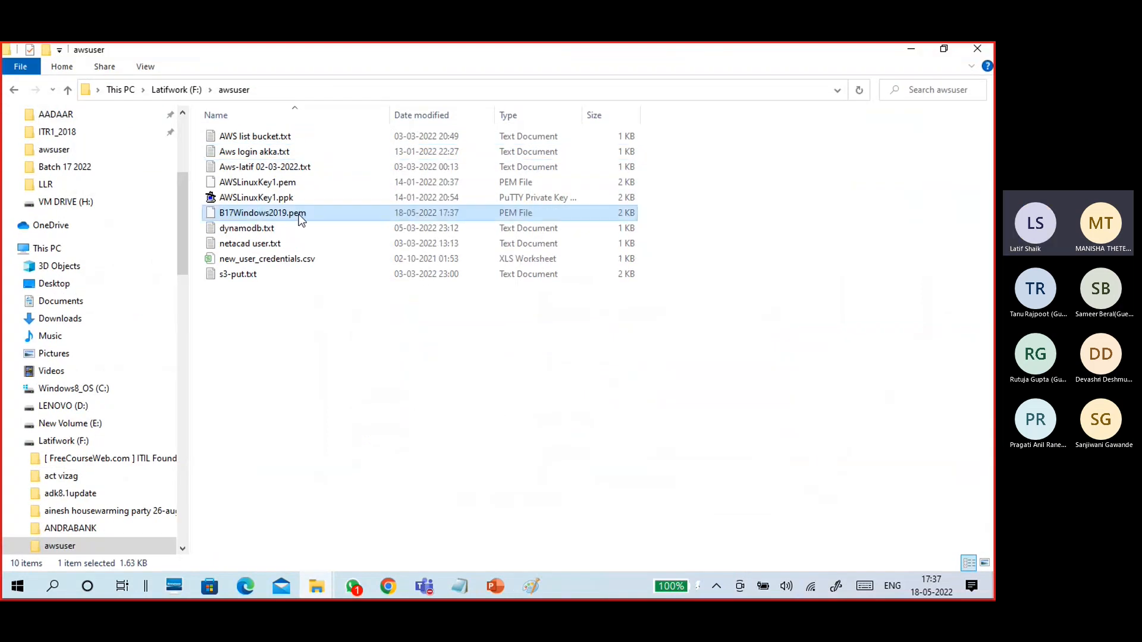
click(910, 49)
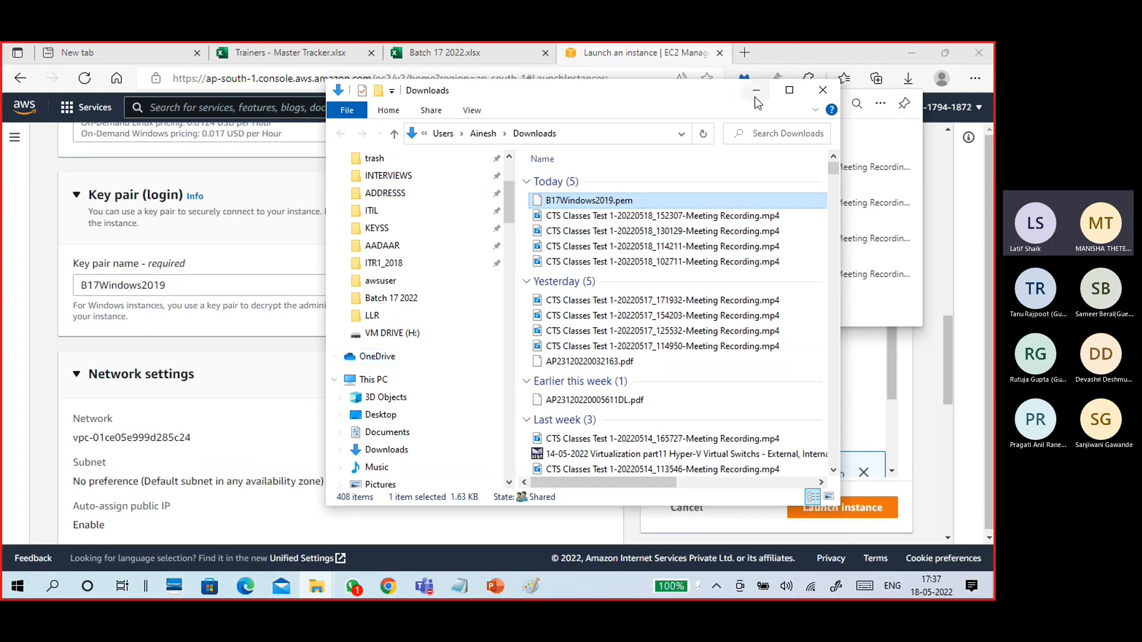
click(756, 90)
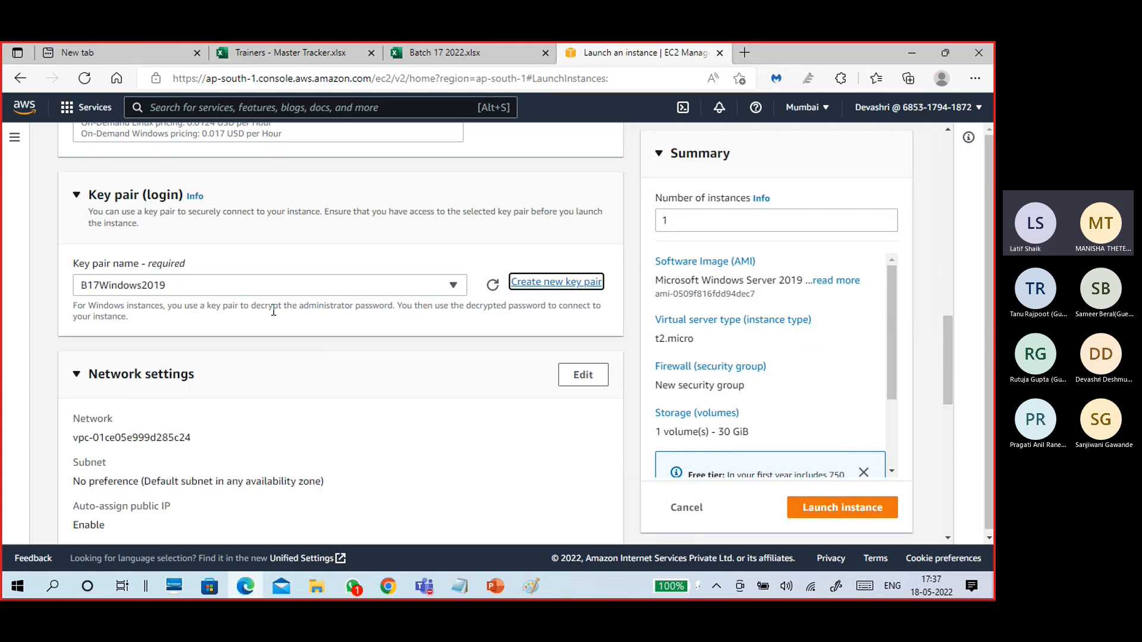
Review the network settings and VPC ID, and keep the 30 GiB root volume as gp2.
scroll(320, 445, down, 3)
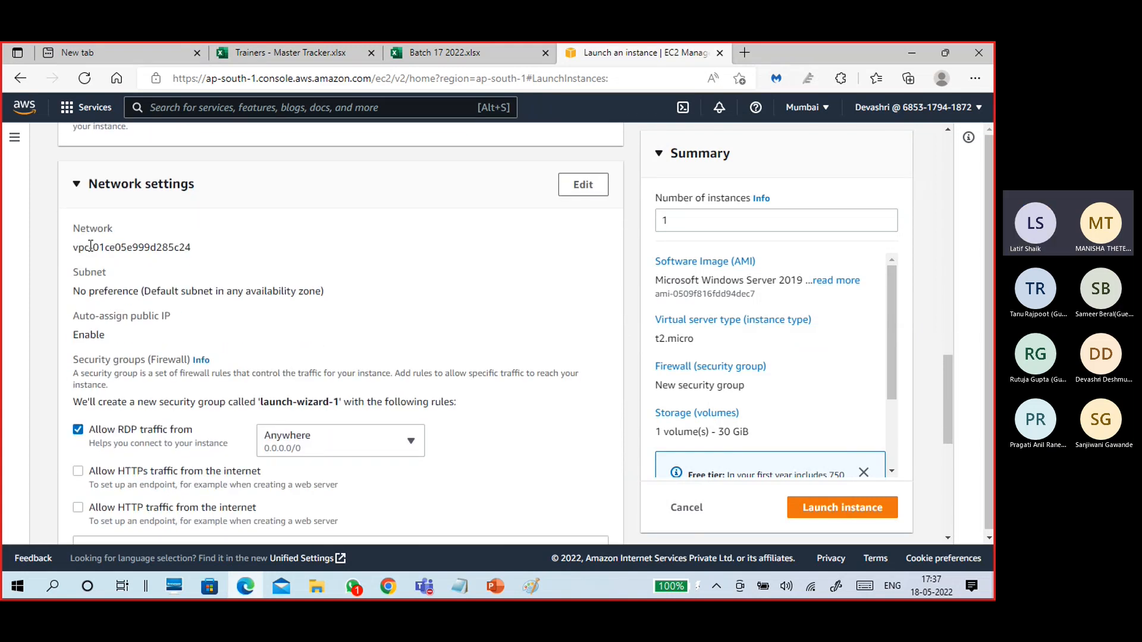
drag(90, 246, 203, 247)
scroll(188, 231, down, 1)
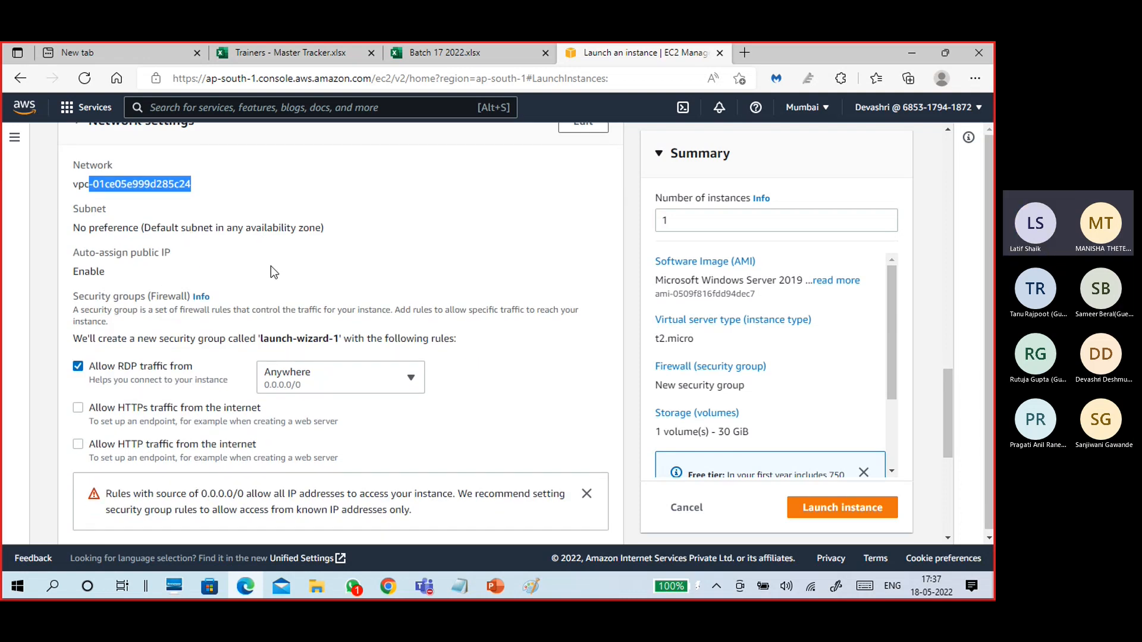
scroll(433, 248, down, 1)
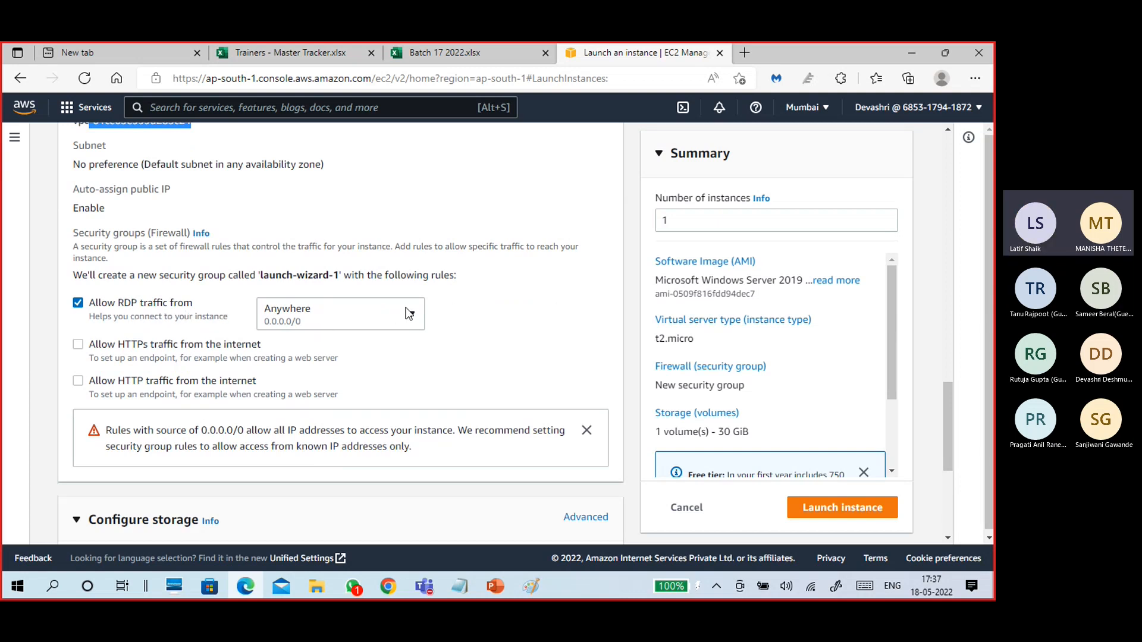
scroll(420, 324, down, 2)
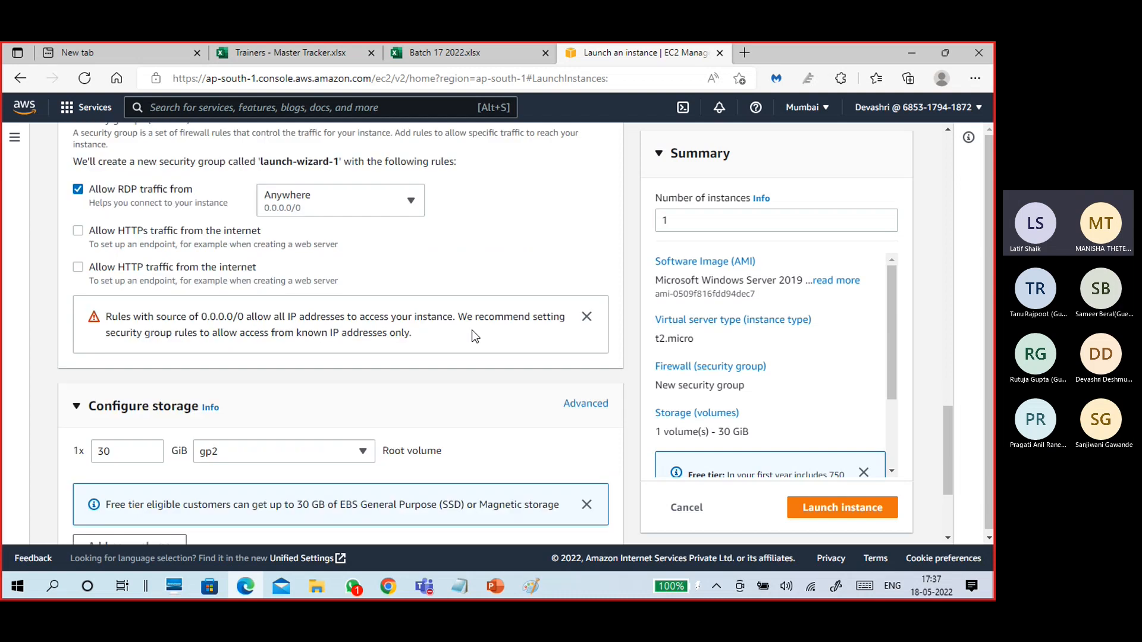
scroll(421, 324, down, 3)
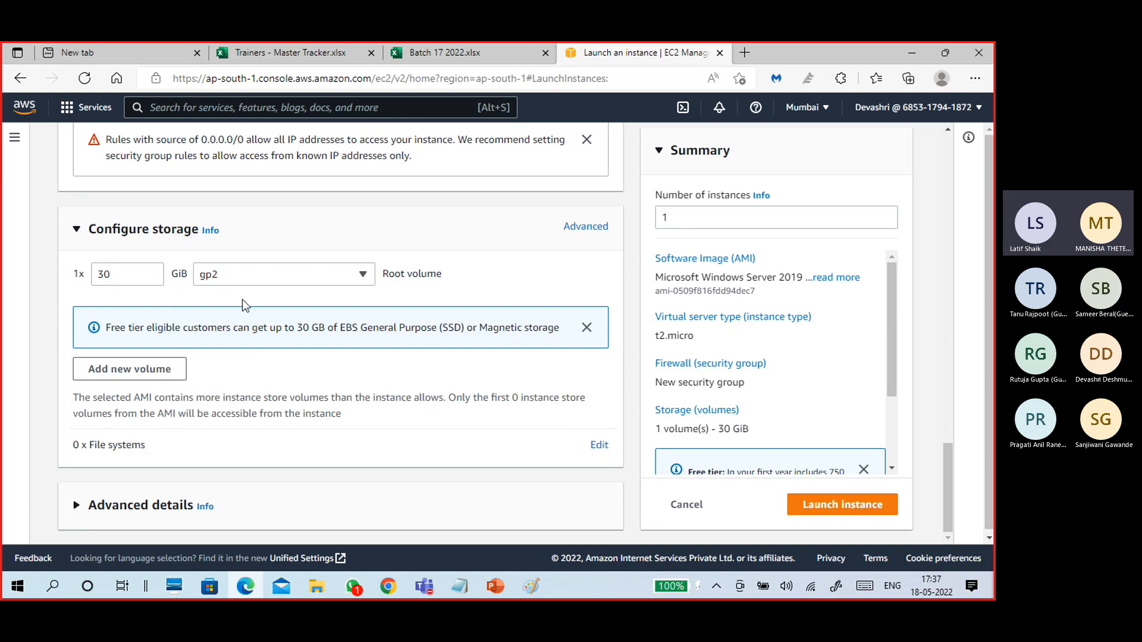
click(313, 277)
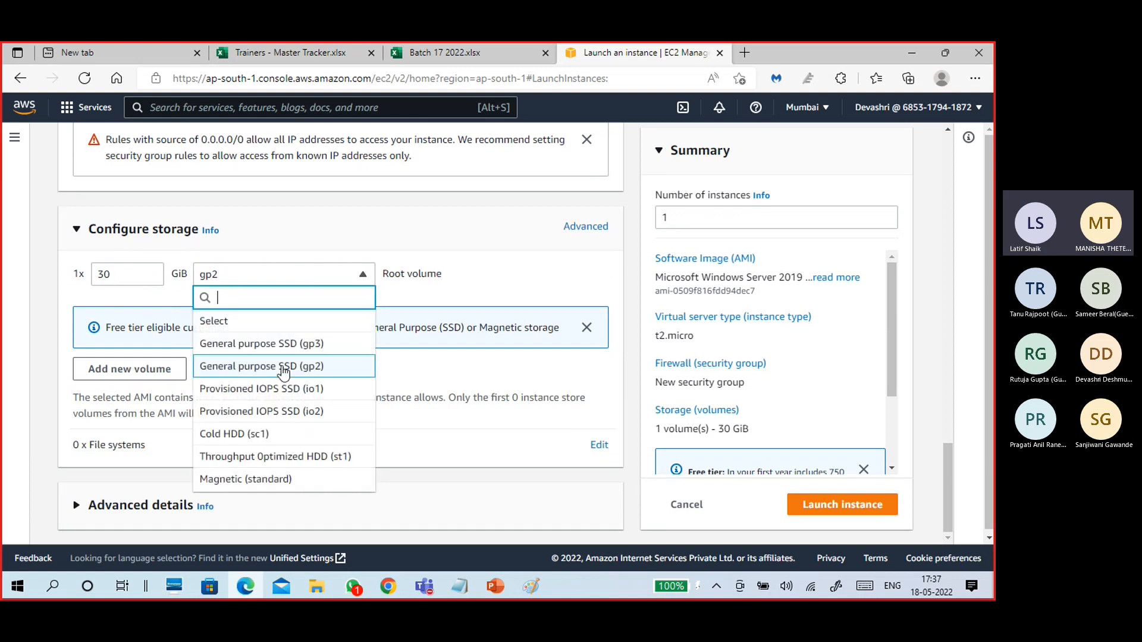
click(487, 276)
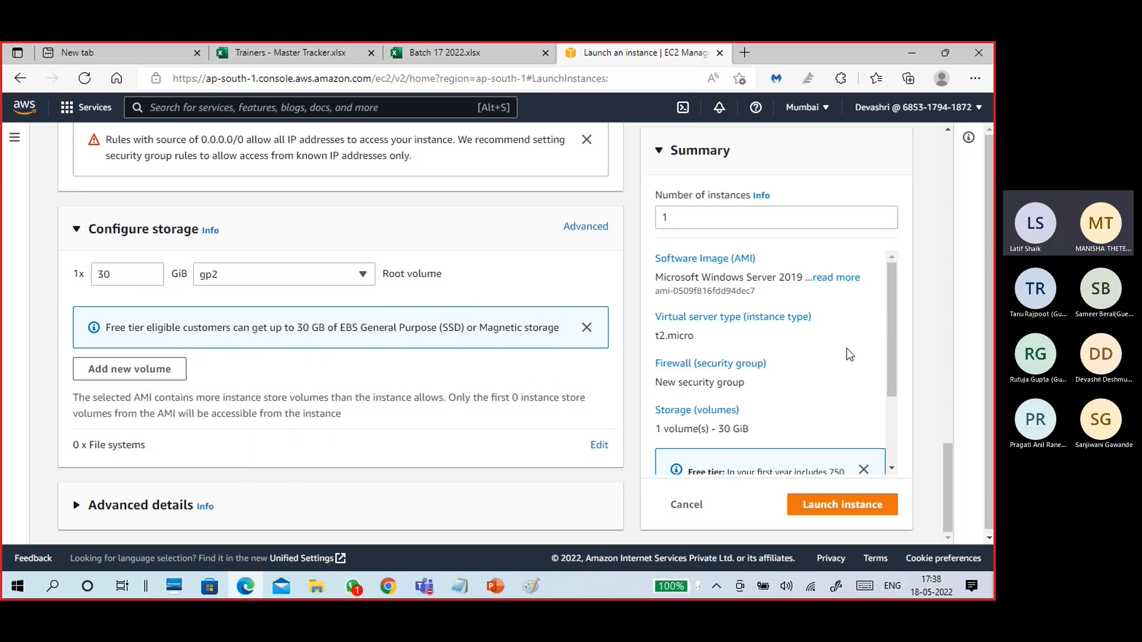
scroll(846, 348, down, 3)
scroll(291, 368, down, 1)
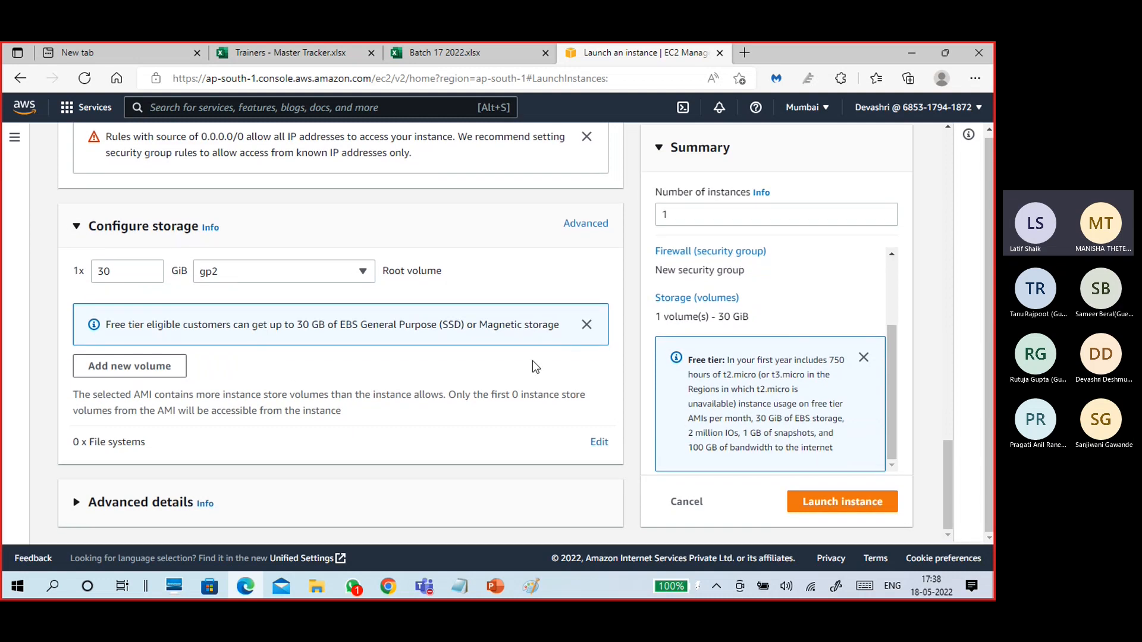
Check the IAM instance profile under Advanced details and launch the instance.
click(151, 509)
scroll(393, 383, down, 5)
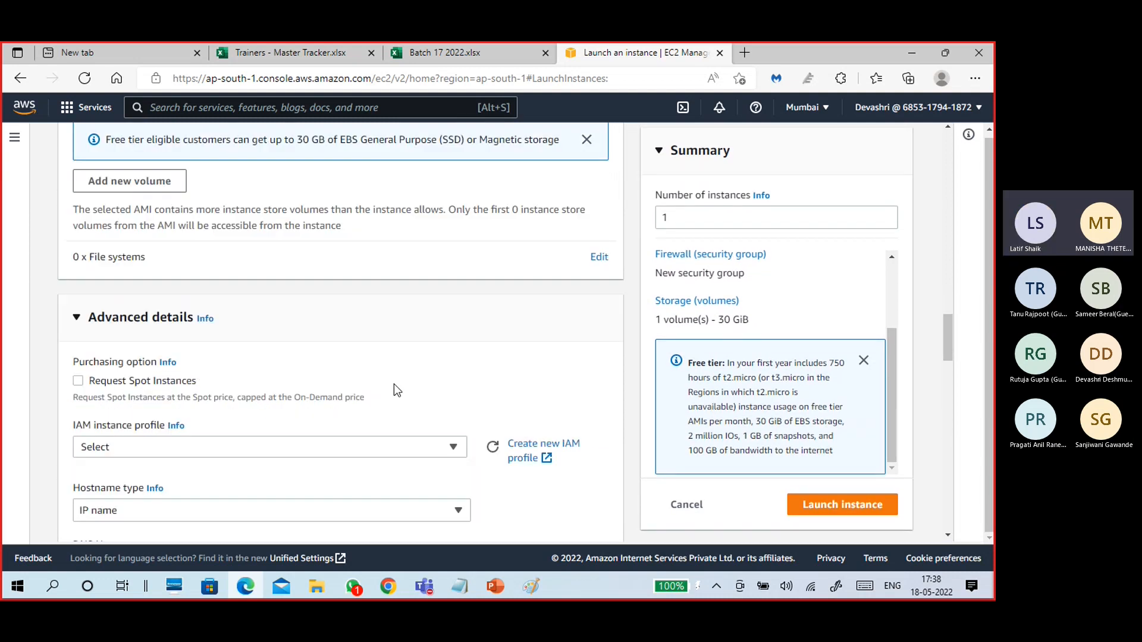
click(254, 320)
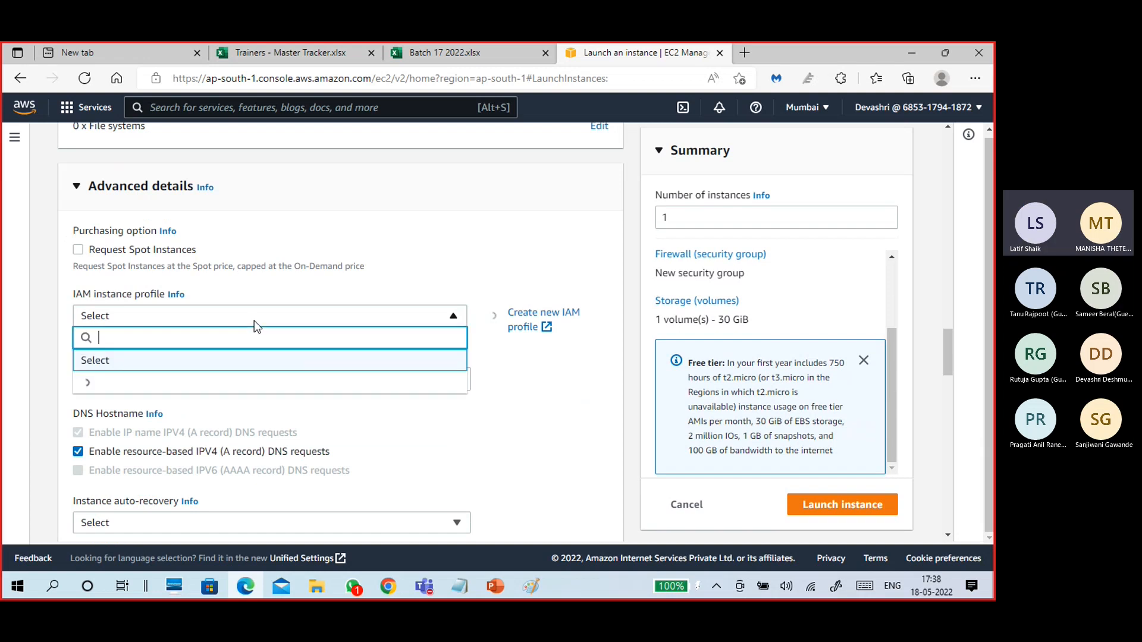
click(398, 251)
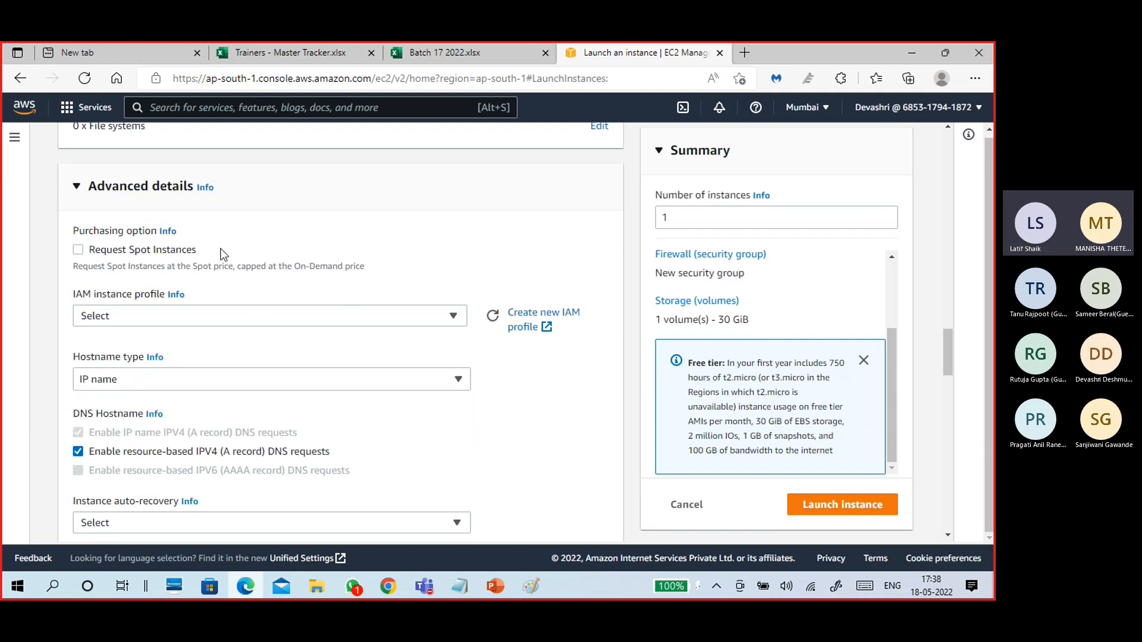
click(77, 187)
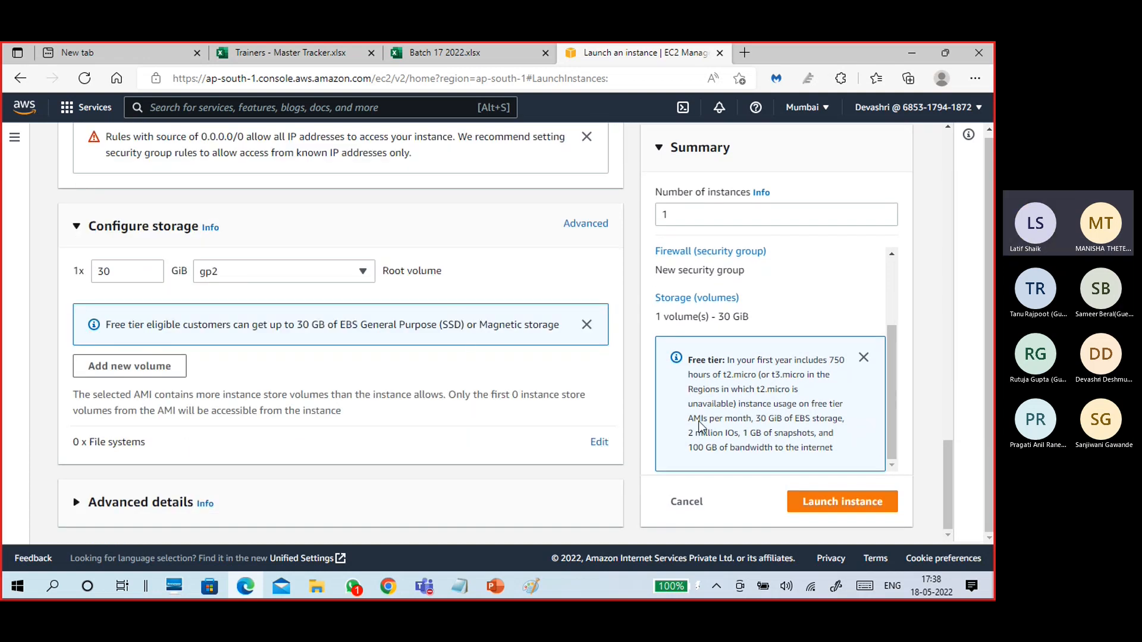
click(835, 507)
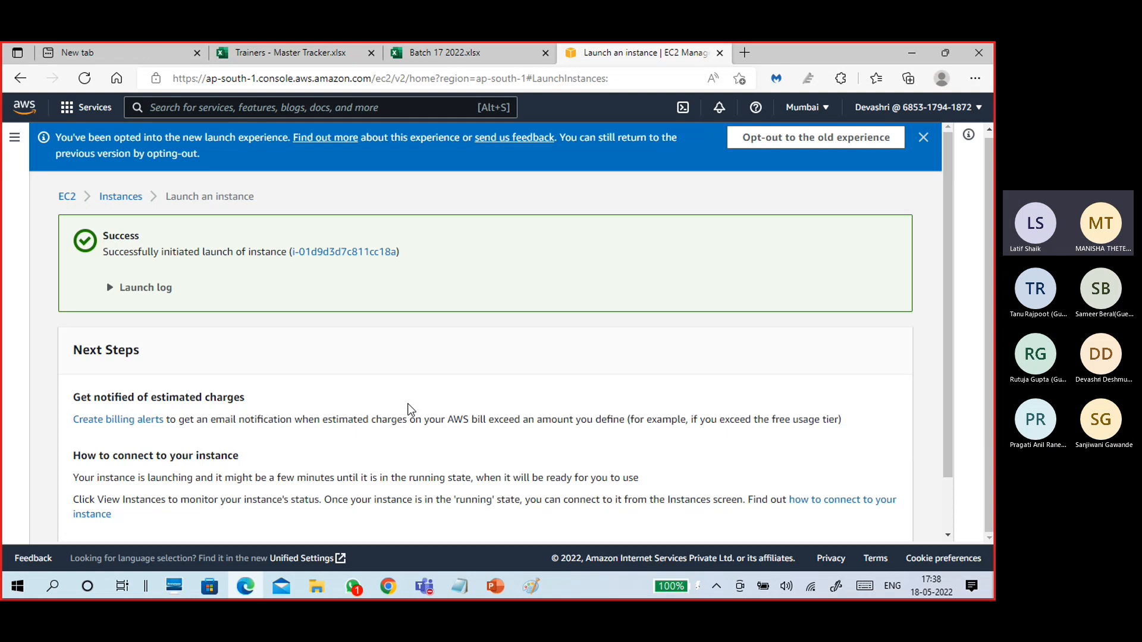
Expand the launch log to confirm all four launch steps succeeded, then bring Paint forward.
scroll(408, 410, down, 1)
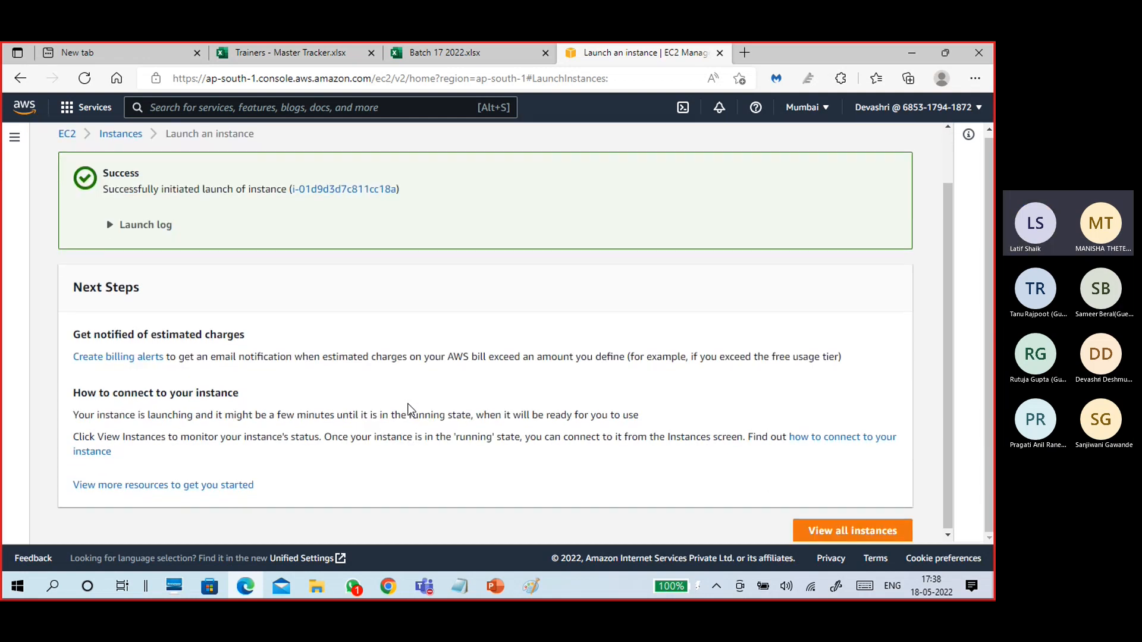
click(112, 225)
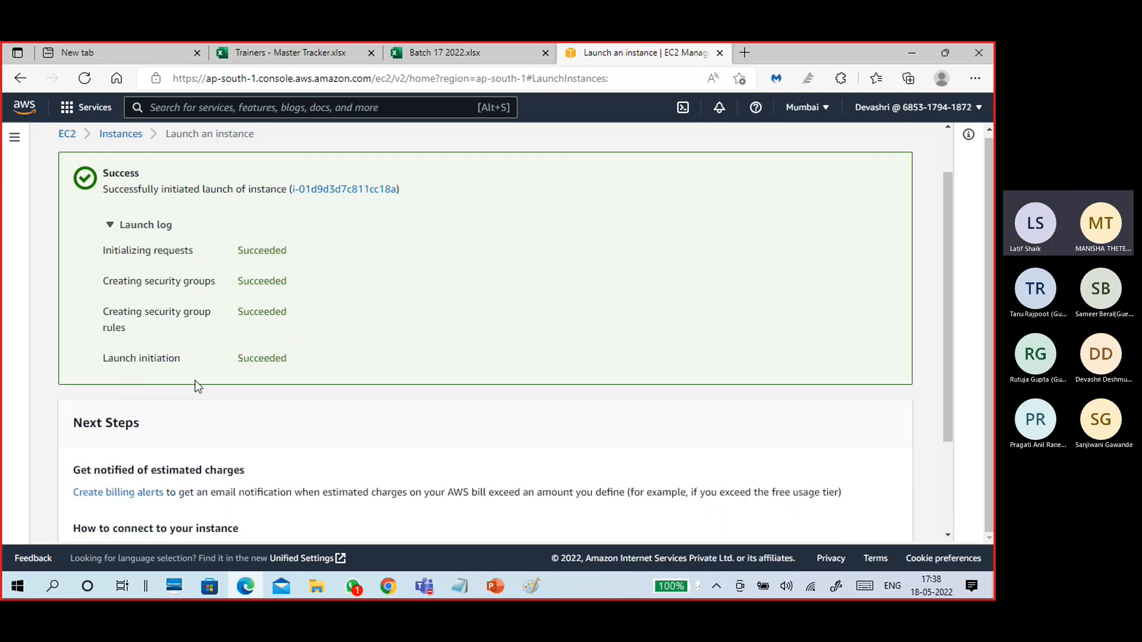
scroll(482, 364, down, 2)
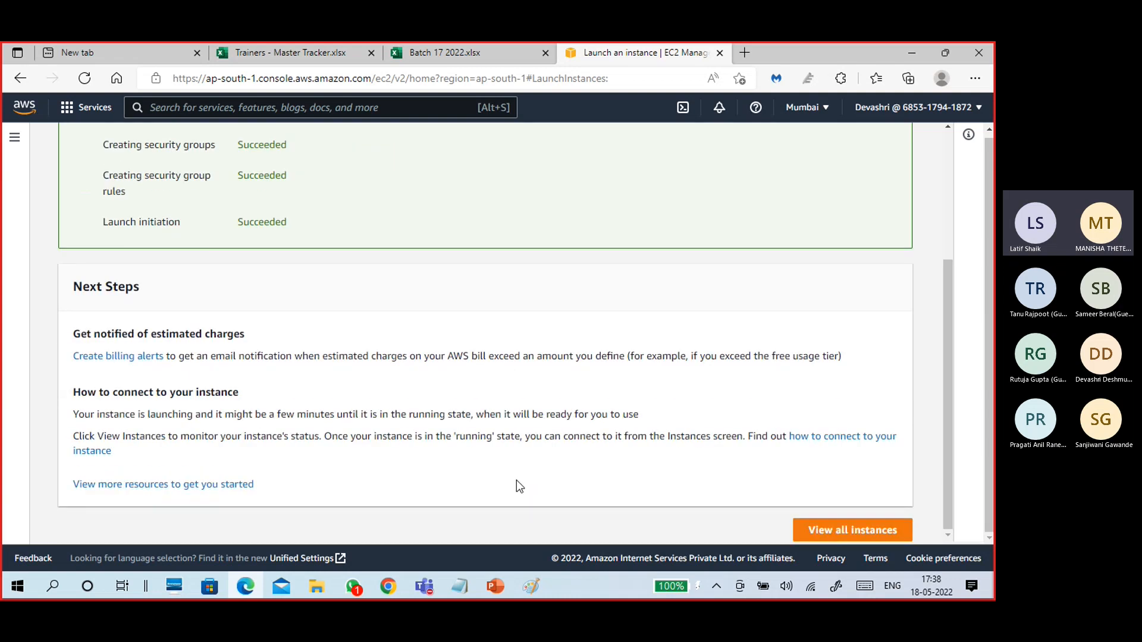
click(531, 586)
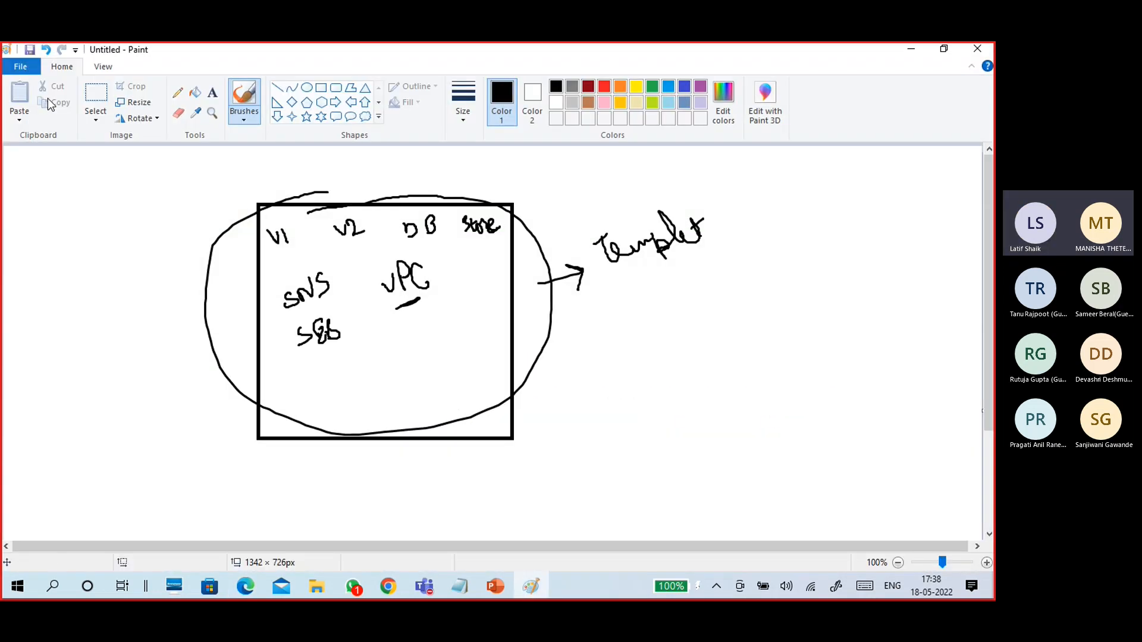
Start a new blank canvas without saving the old sketch and write IAM at top-left.
click(22, 63)
click(33, 92)
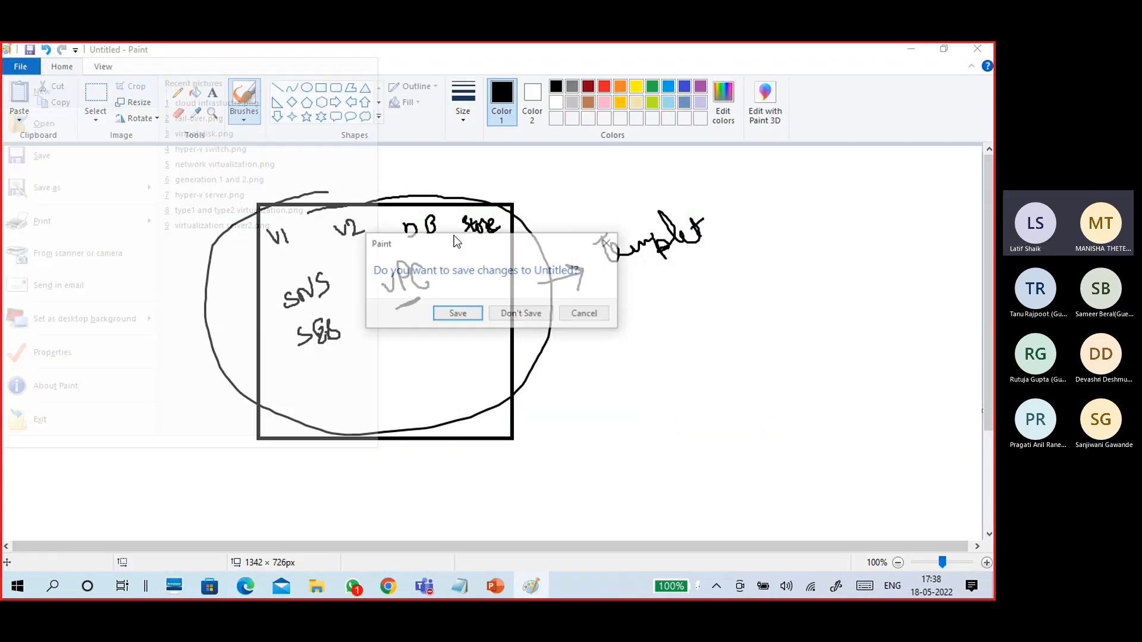
click(540, 314)
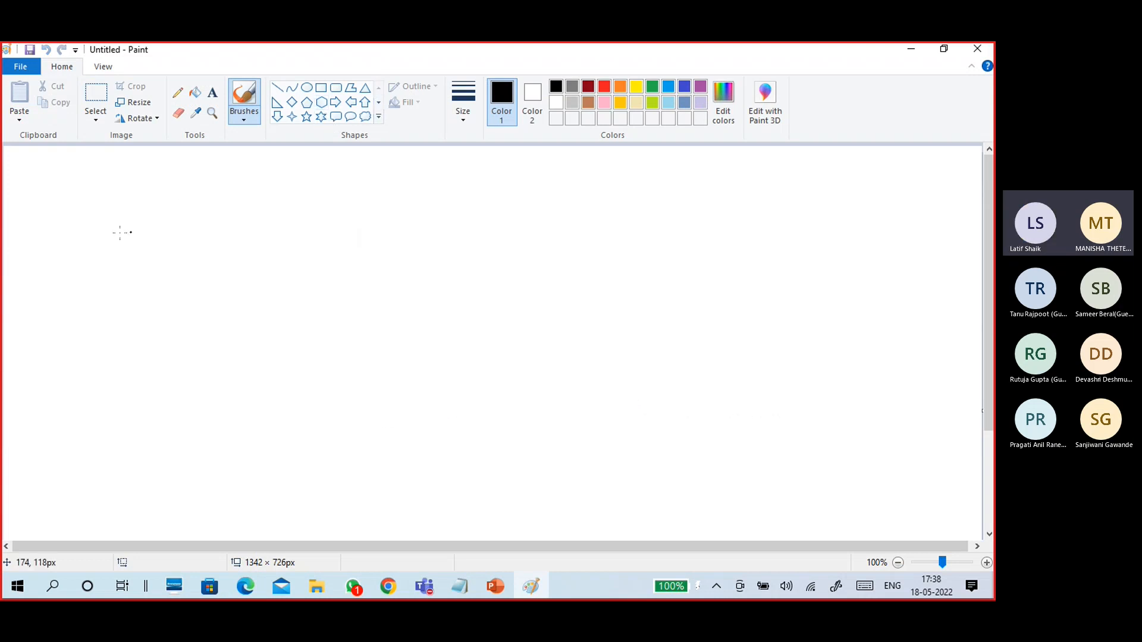
mouse_move(19, 167)
mouse_down()
mouse_move(49, 174)
mouse_move(47, 162)
mouse_up()
mouse_move(53, 158)
mouse_down()
mouse_move(280, 390)
mouse_move(295, 451)
mouse_up()
Hand-write an AWS heading and an underlined EC2 label with the freehand brush.
click(321, 88)
click(244, 116)
click(157, 142)
mouse_move(104, 188)
mouse_down()
mouse_move(123, 189)
mouse_move(122, 179)
mouse_up()
mouse_move(121, 178)
mouse_down()
mouse_move(156, 174)
mouse_move(146, 182)
mouse_up()
drag(66, 212, 78, 206)
drag(66, 221, 113, 206)
drag(73, 240, 113, 212)
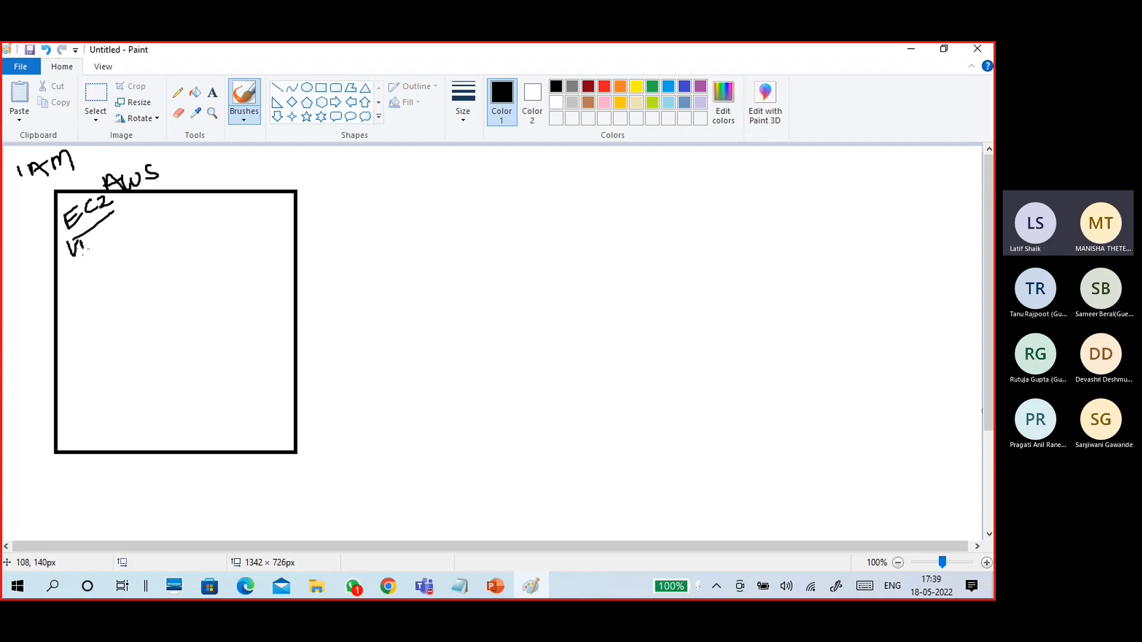
Write the VM notes: Win 2019, t2.micro, 1CPU, 1G and pem.
mouse_move(88, 244)
mouse_down()
mouse_move(117, 246)
mouse_move(152, 224)
mouse_move(228, 235)
mouse_up()
mouse_move(129, 253)
mouse_down()
mouse_move(154, 270)
mouse_move(228, 241)
mouse_up()
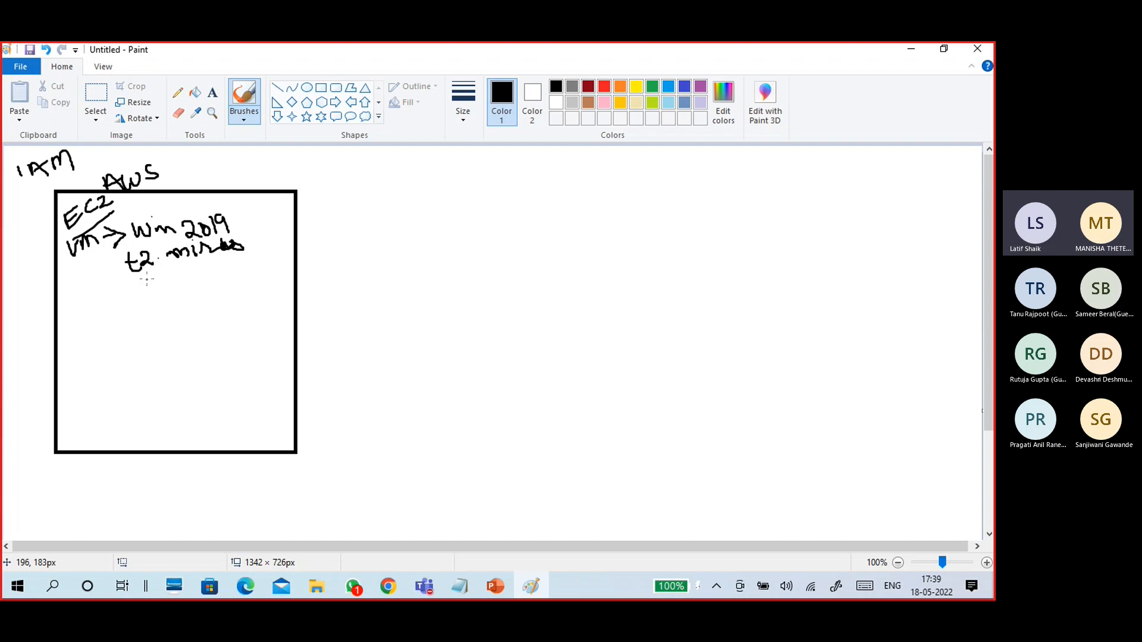
drag(159, 278, 165, 278)
drag(172, 268, 181, 263)
mouse_move(201, 265)
mouse_down()
mouse_move(205, 280)
mouse_move(224, 275)
mouse_up()
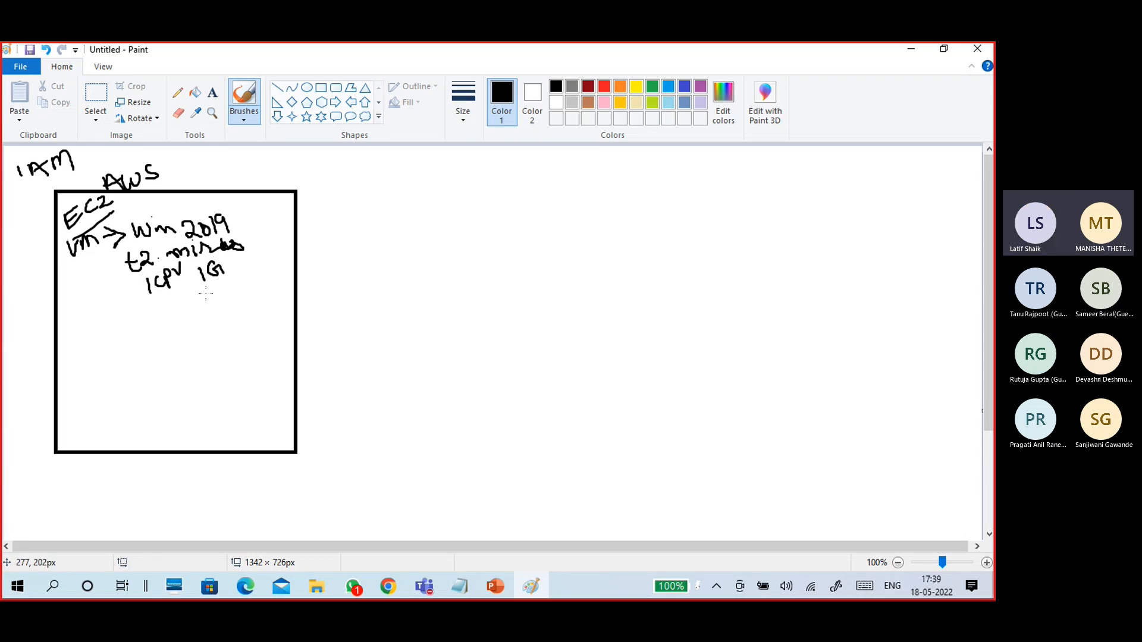
mouse_move(71, 312)
mouse_down()
mouse_move(80, 334)
mouse_move(85, 314)
mouse_move(109, 314)
mouse_up()
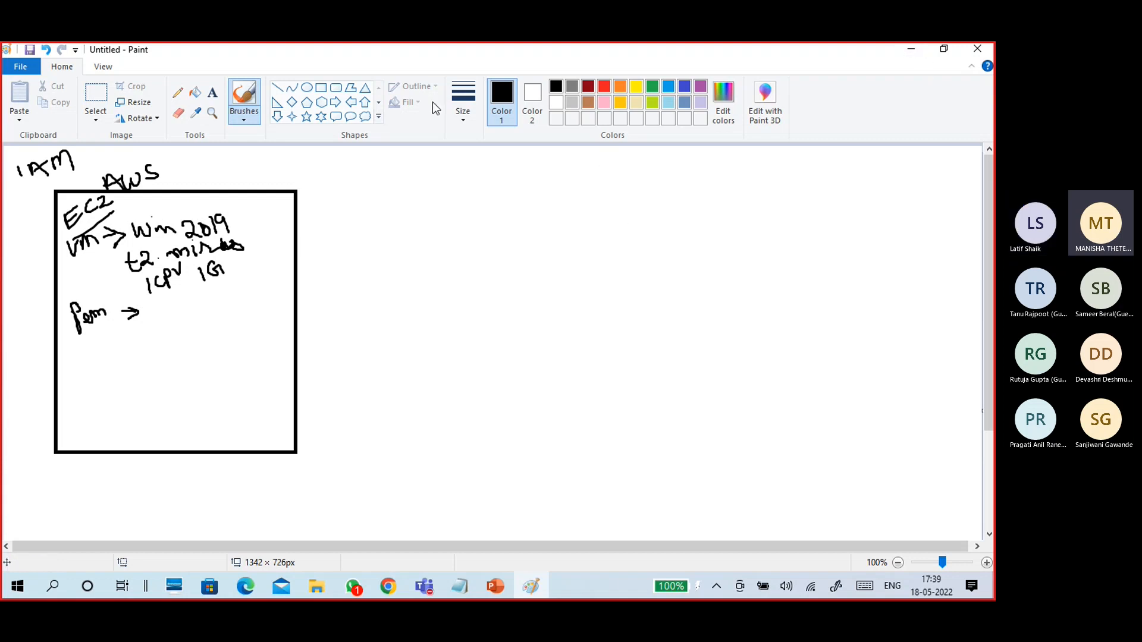
Box the Win 2019 notes, draw a second box with an arrow to it, then minimise Paint.
click(321, 88)
drag(565, 339, 681, 439)
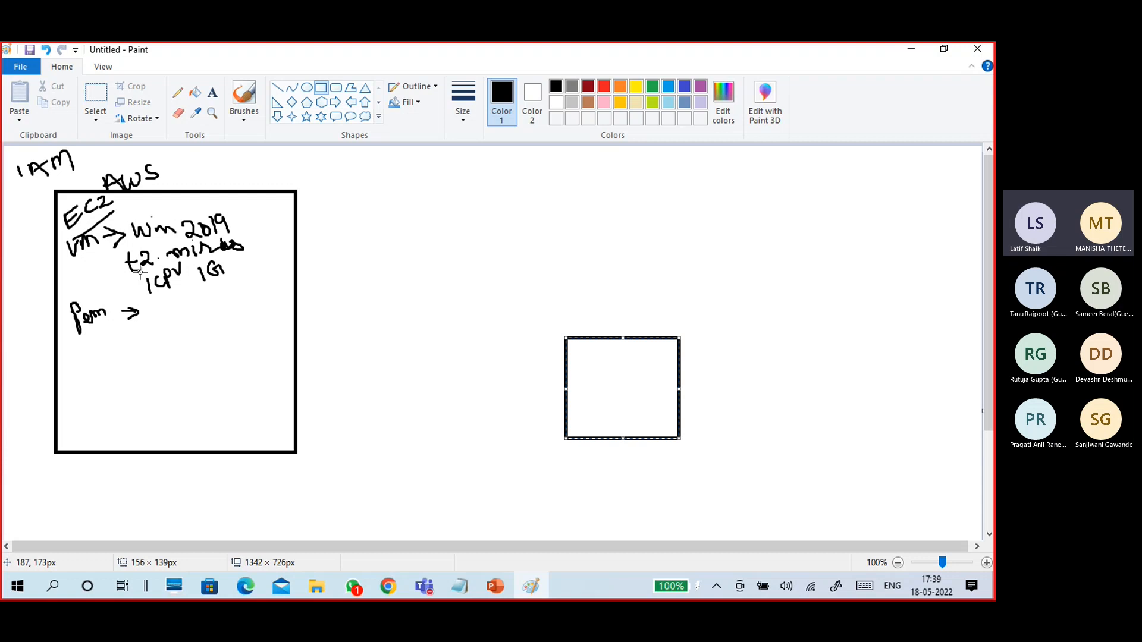
drag(113, 213, 272, 332)
click(243, 122)
click(157, 140)
drag(255, 304, 586, 364)
mouse_move(576, 357)
mouse_down()
mouse_move(595, 377)
mouse_move(603, 417)
mouse_move(635, 363)
mouse_move(601, 413)
mouse_up()
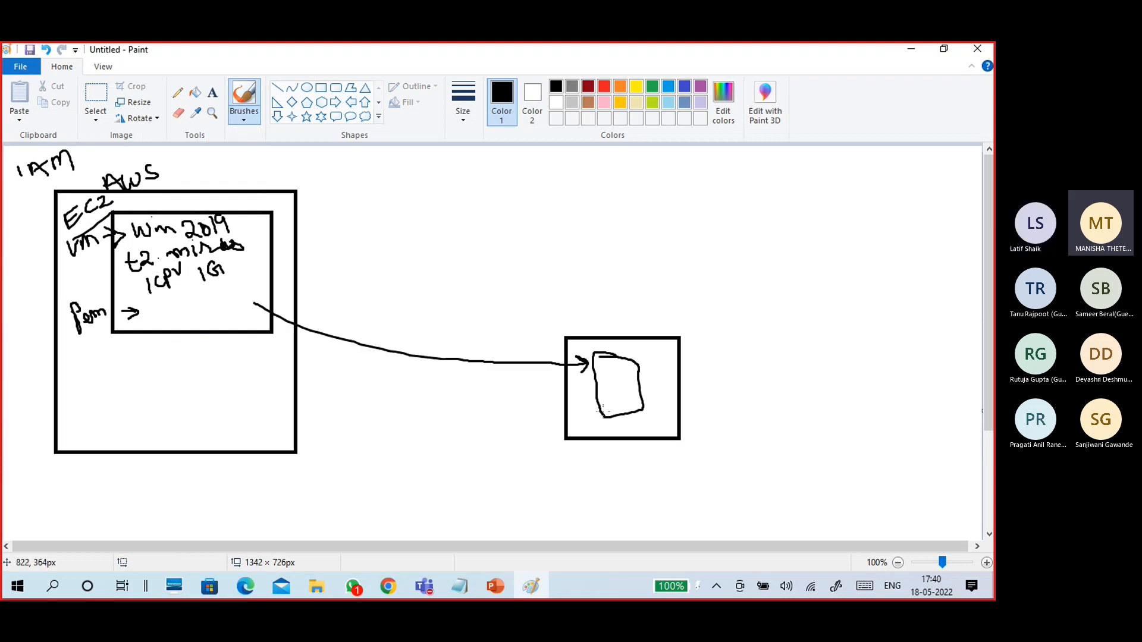
click(909, 53)
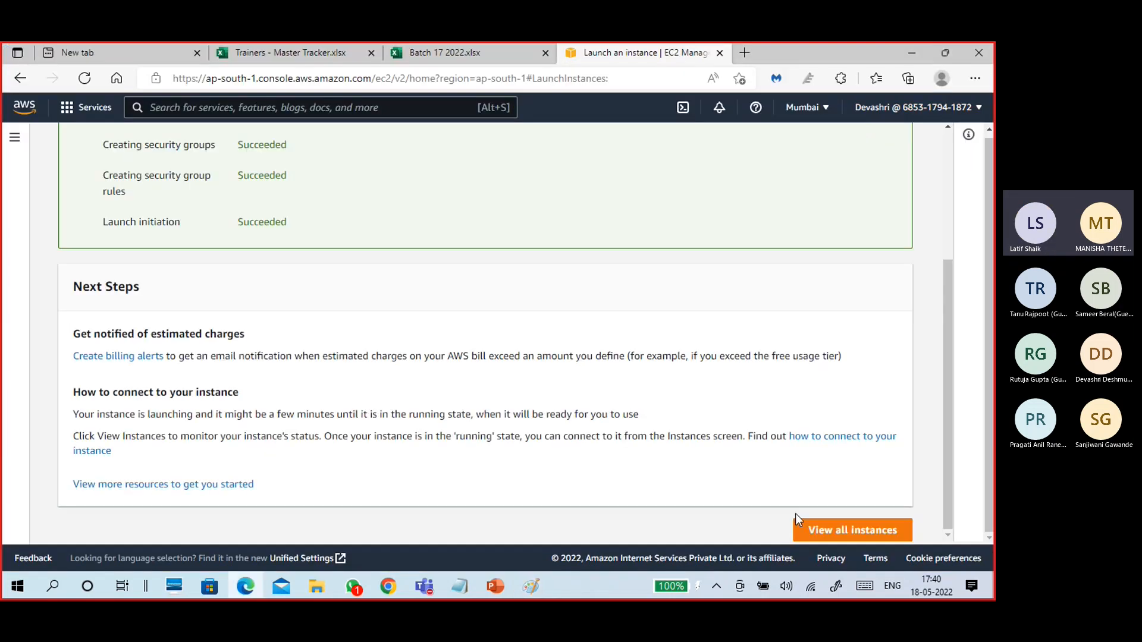
Open the refreshed EC2 Instances list and select B17VM1.
click(819, 538)
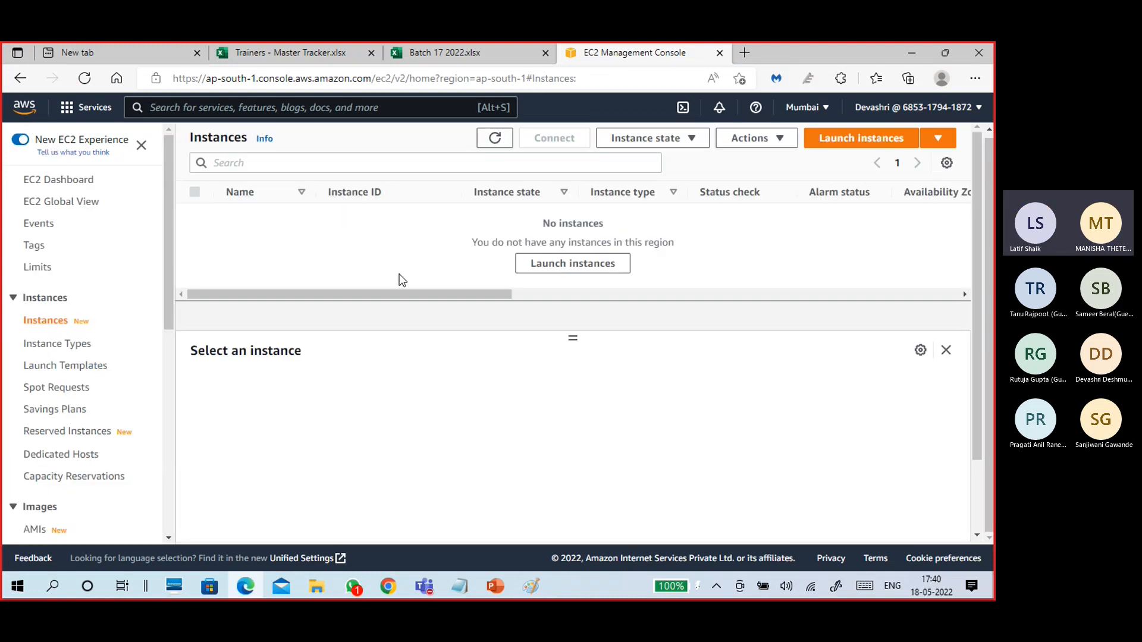
click(494, 138)
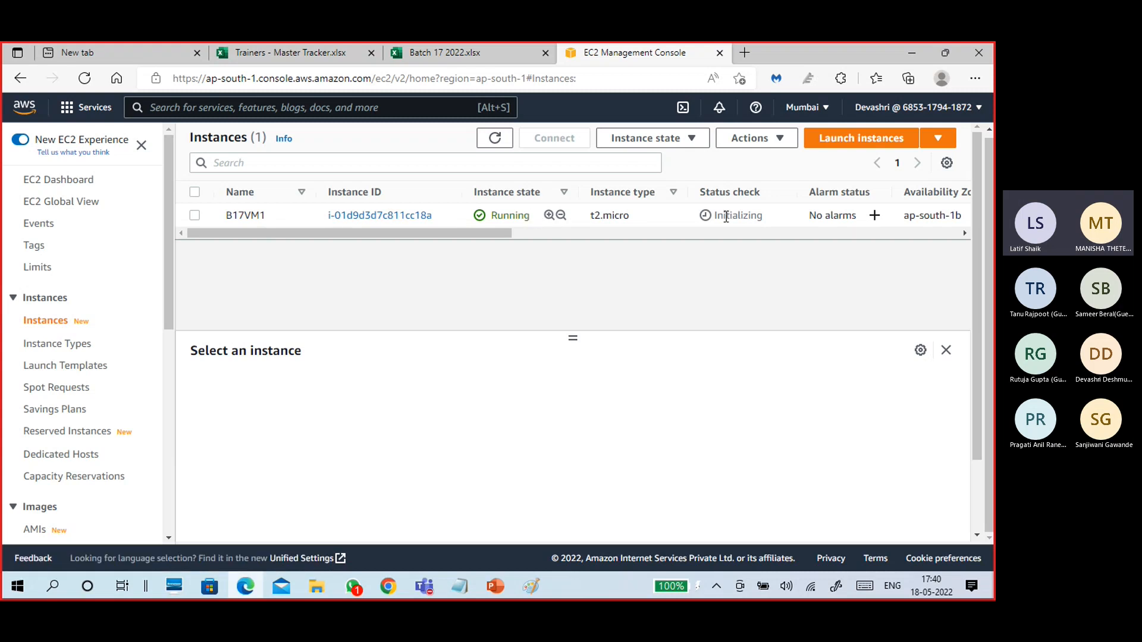
drag(508, 232, 704, 226)
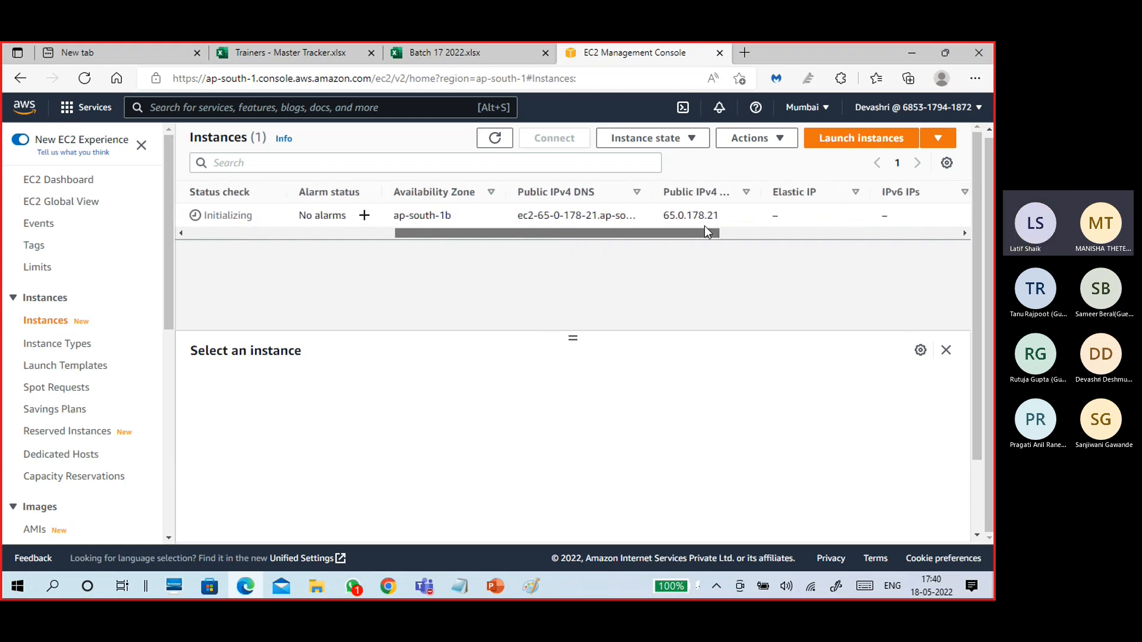
click(603, 215)
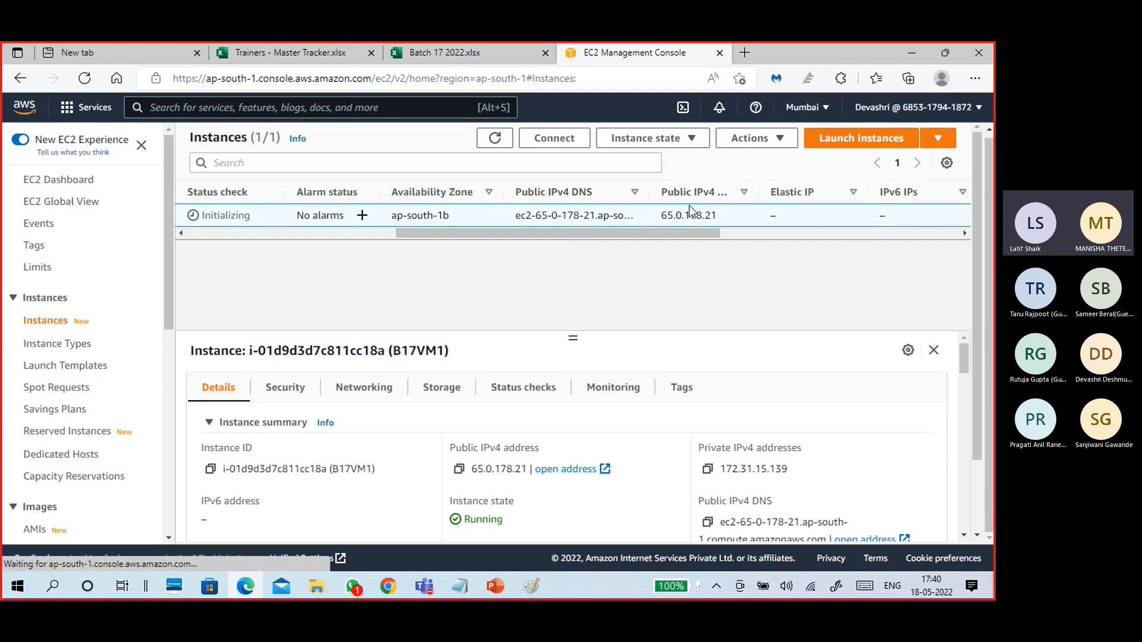
Enlarge the details pane and select B17VM1's public IPv4 address, 65.0.178.21.
drag(445, 233, 198, 234)
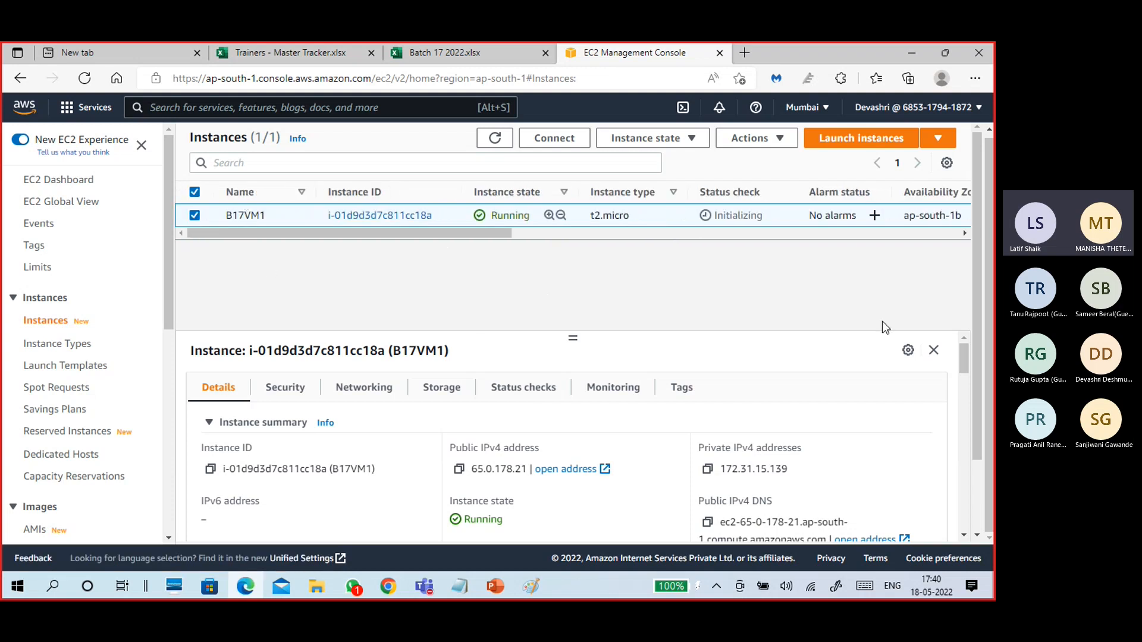
scroll(975, 268, down, 2)
scroll(975, 284, up, 2)
scroll(965, 357, down, 2)
scroll(963, 367, up, 2)
drag(573, 337, 572, 264)
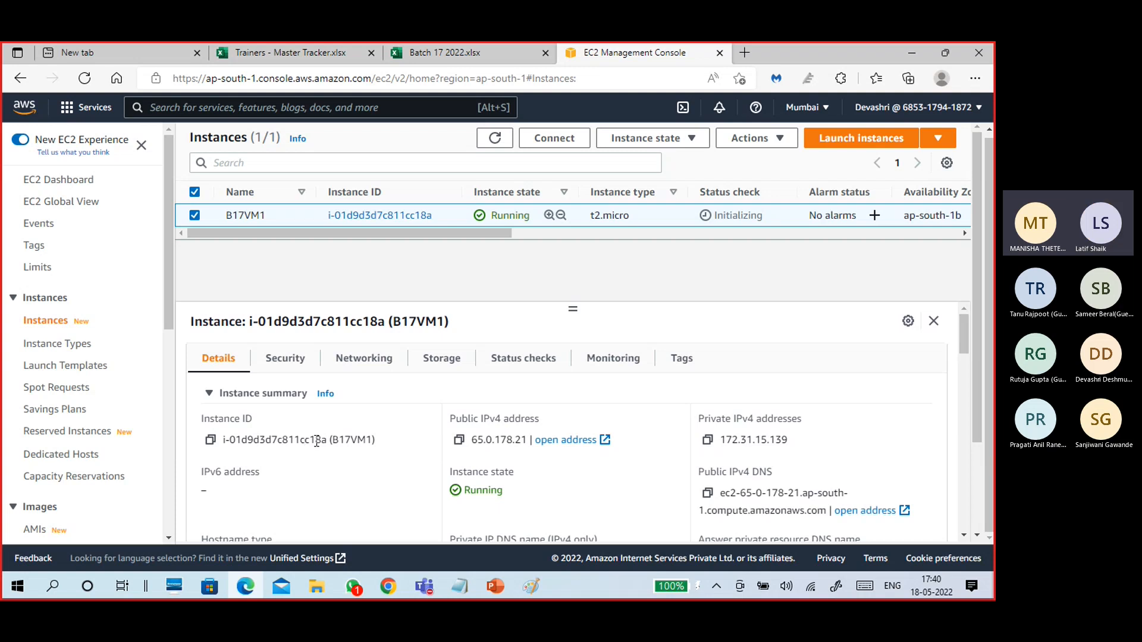
scroll(440, 483, down, 3)
scroll(440, 483, up, 1)
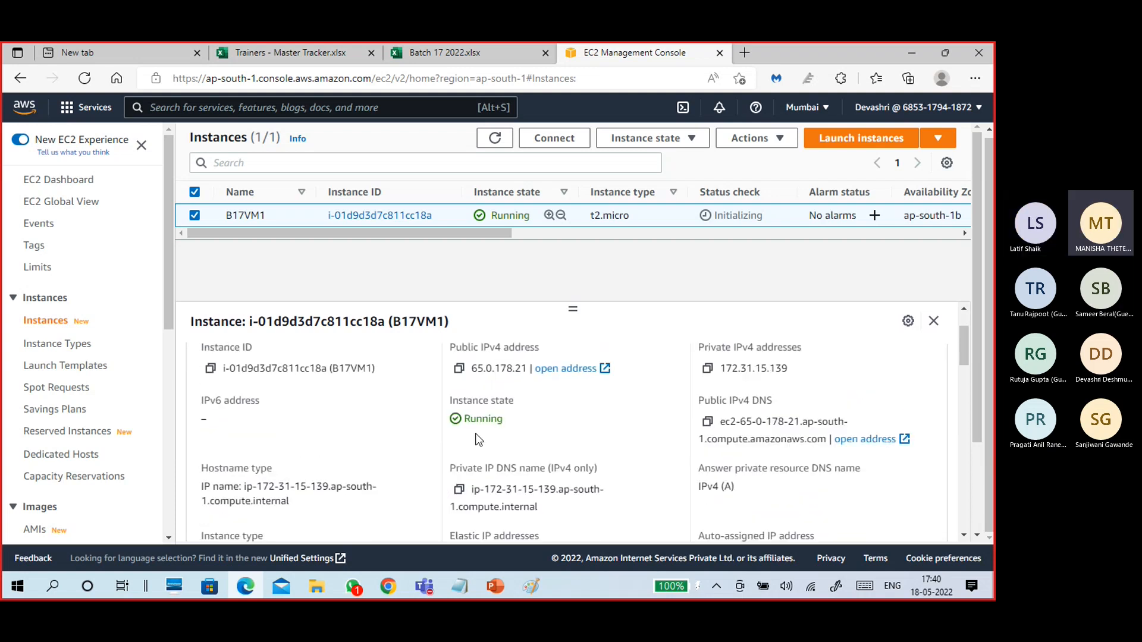
drag(528, 369, 471, 369)
key(ctrl+c)
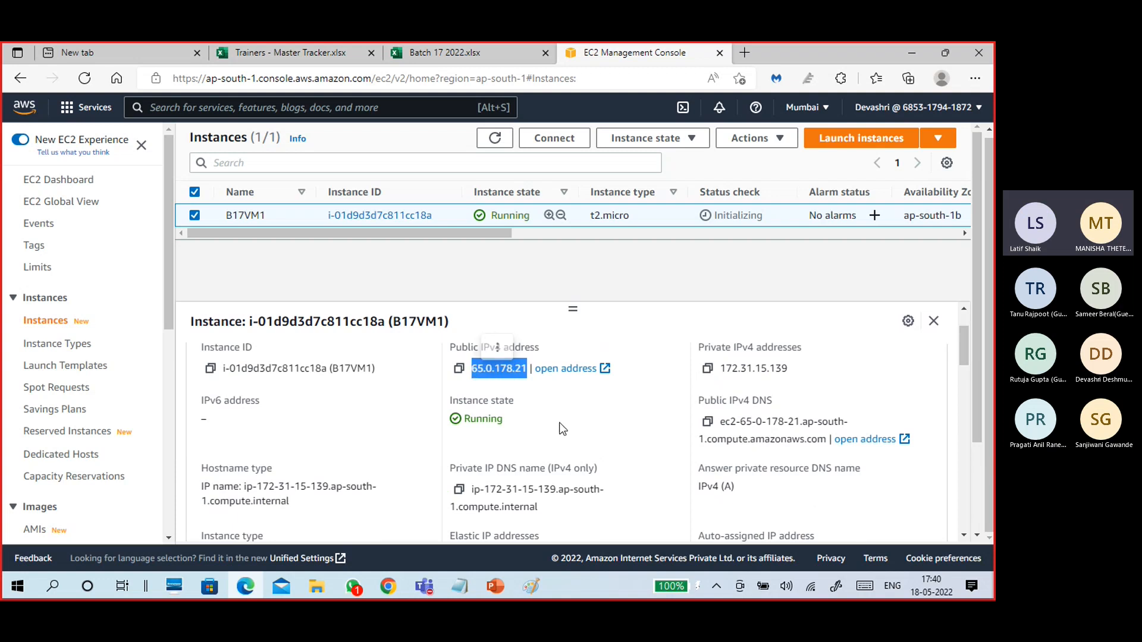
Ping 65.0.178.21 from a new Command Prompt, see it time out, and minimise the window.
click(559, 422)
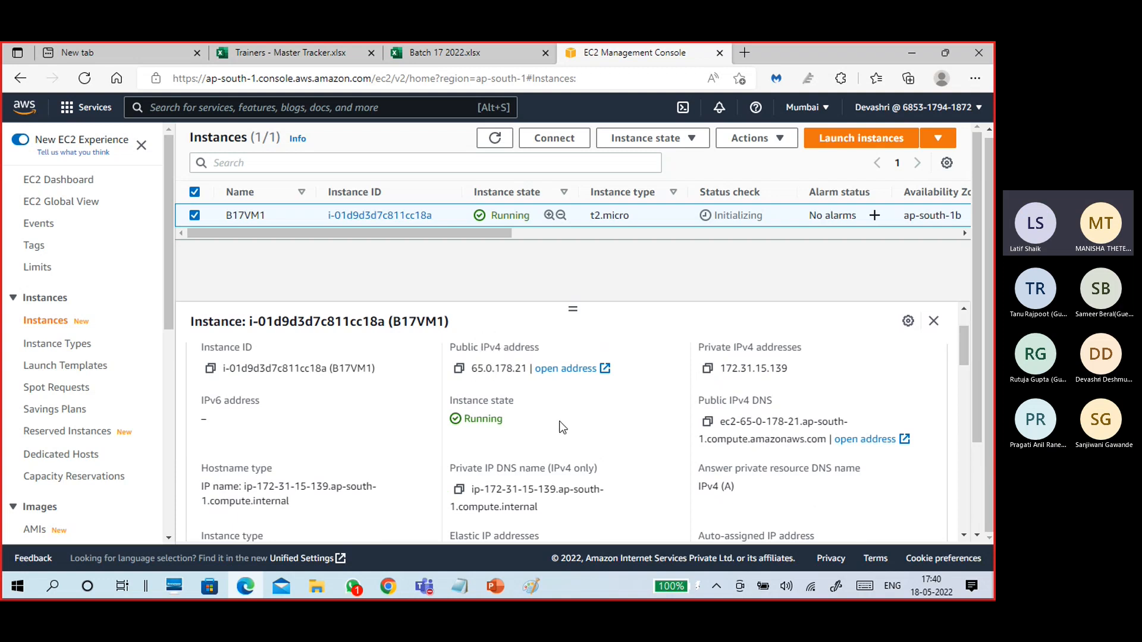
key(super+r)
text(cmd)
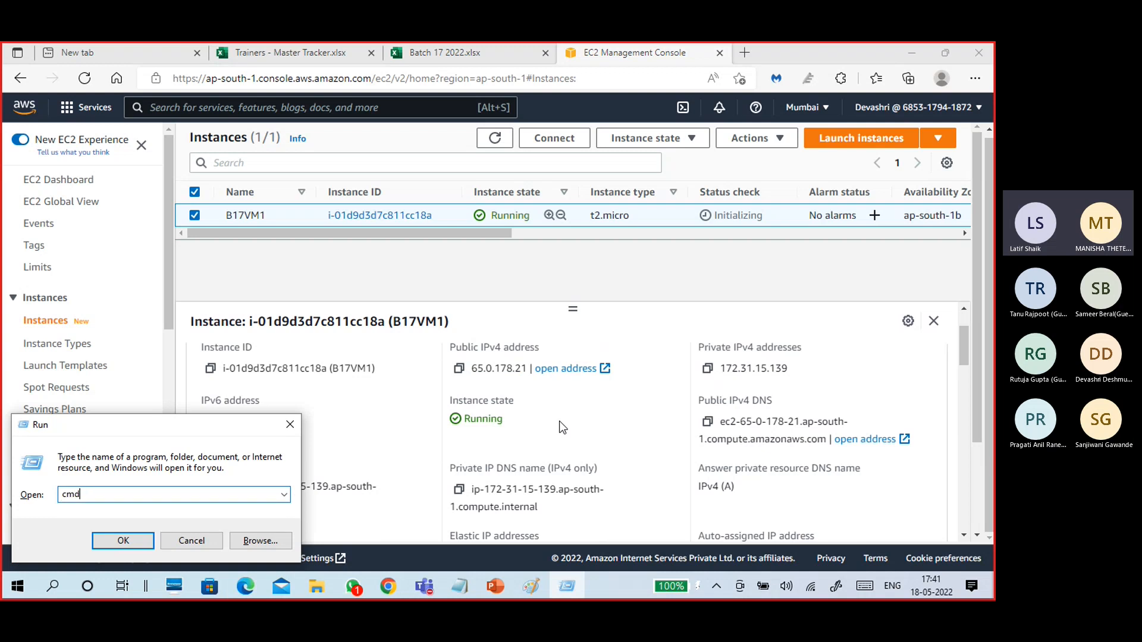
key(Return)
text(ping)
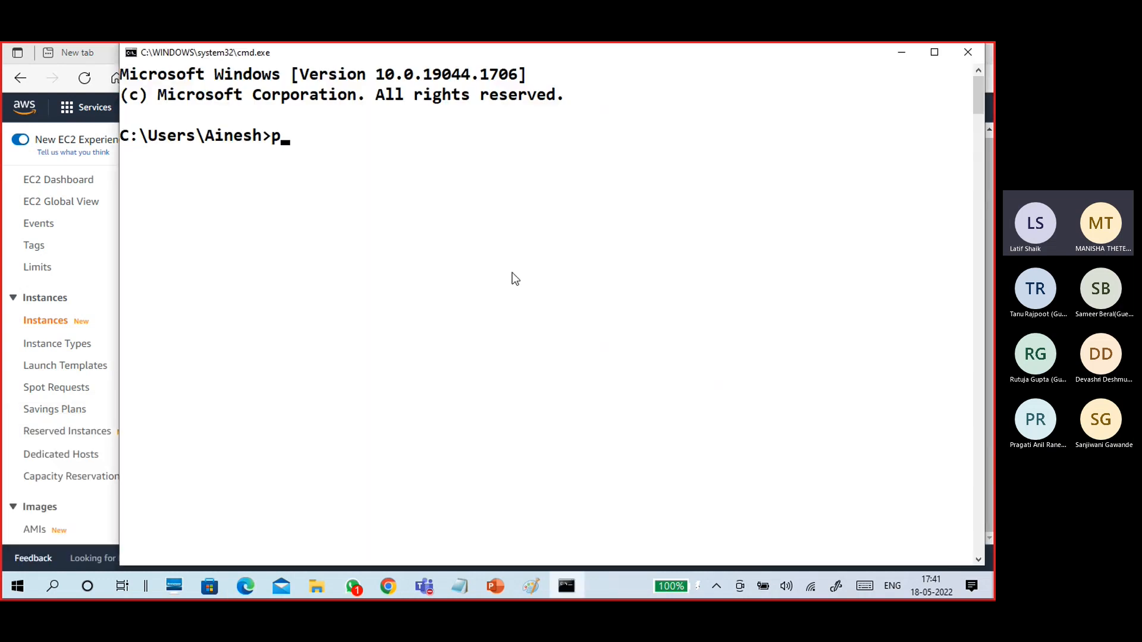
key(ctrl+v)
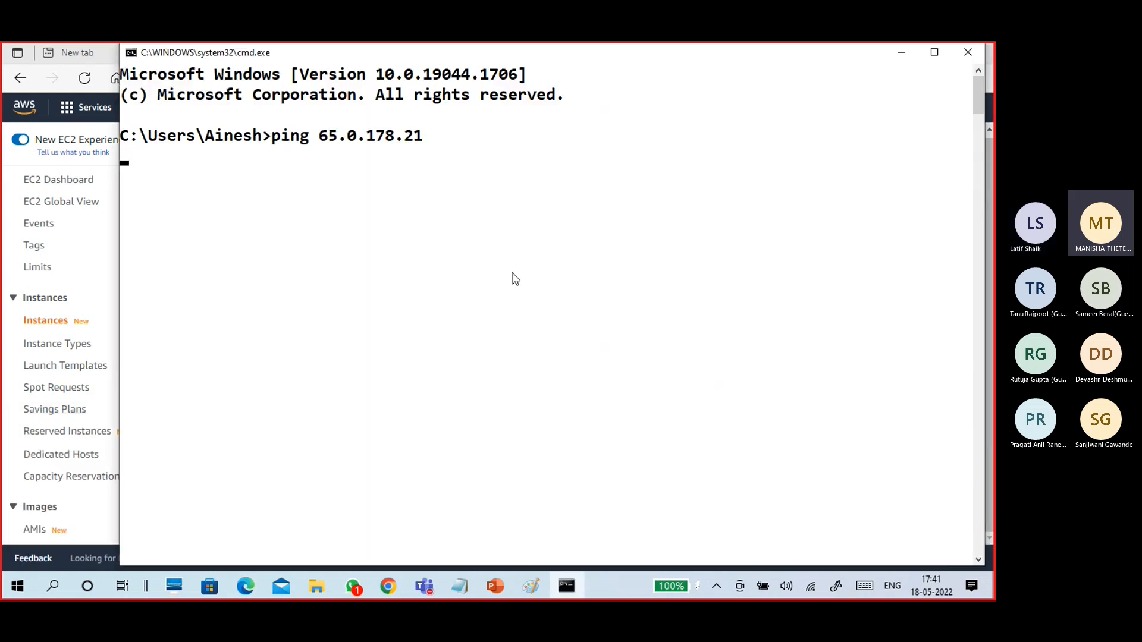
key(Return)
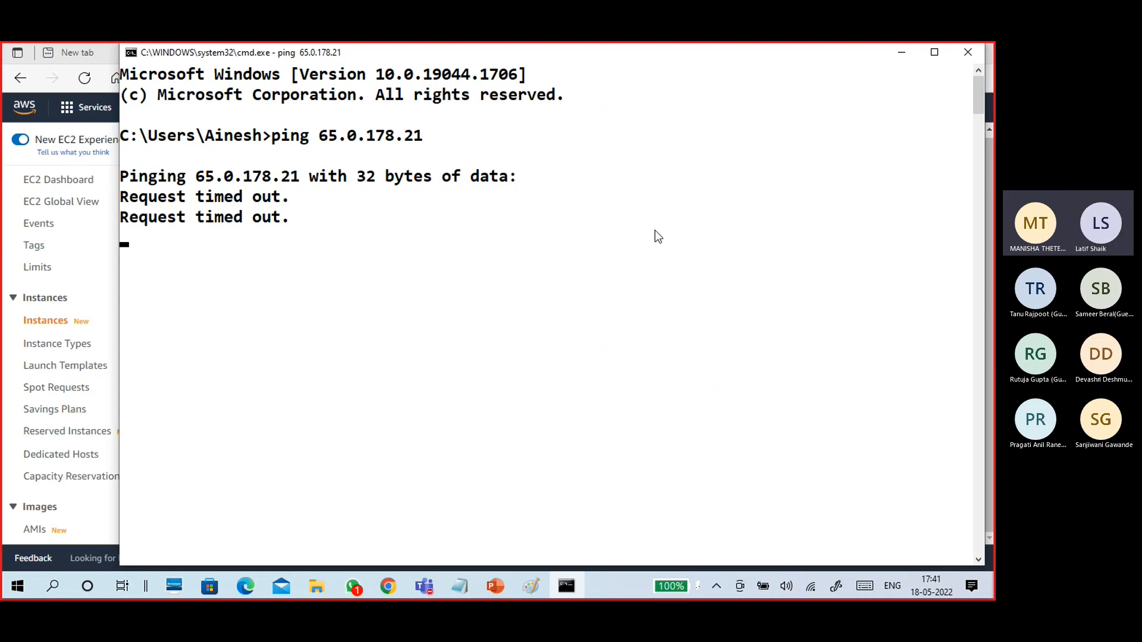
click(892, 60)
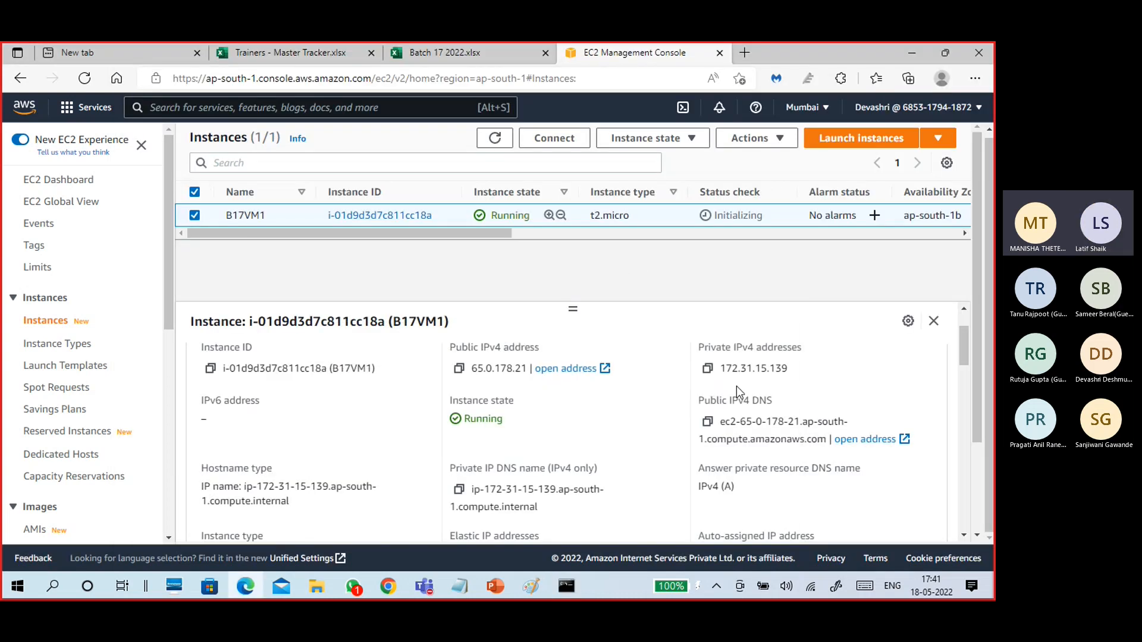
drag(720, 368, 788, 371)
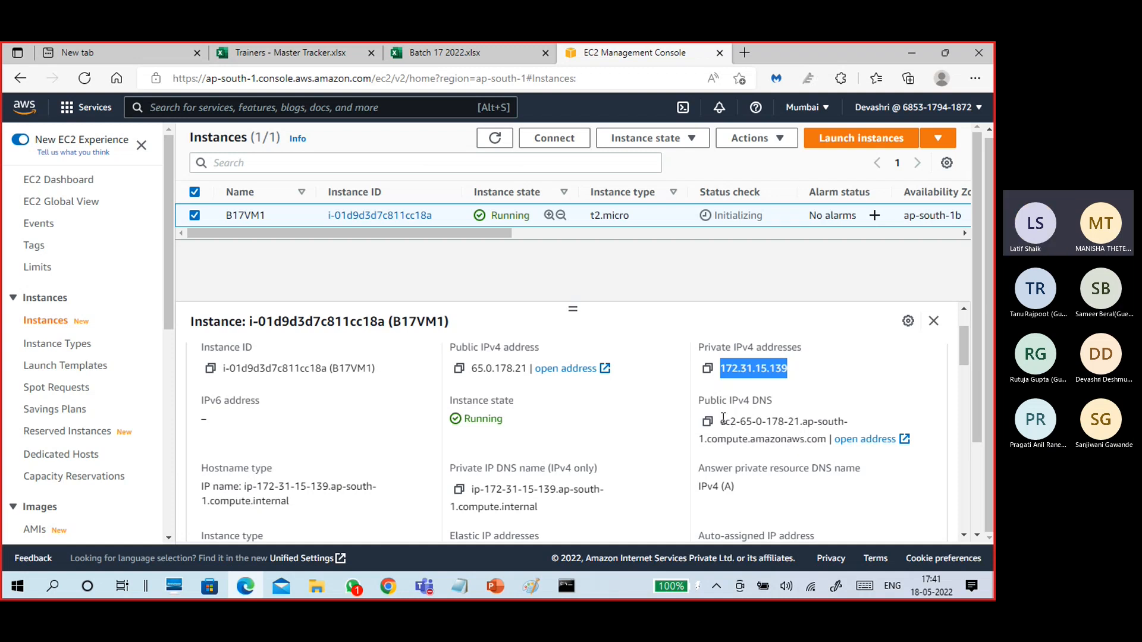
drag(720, 421, 820, 443)
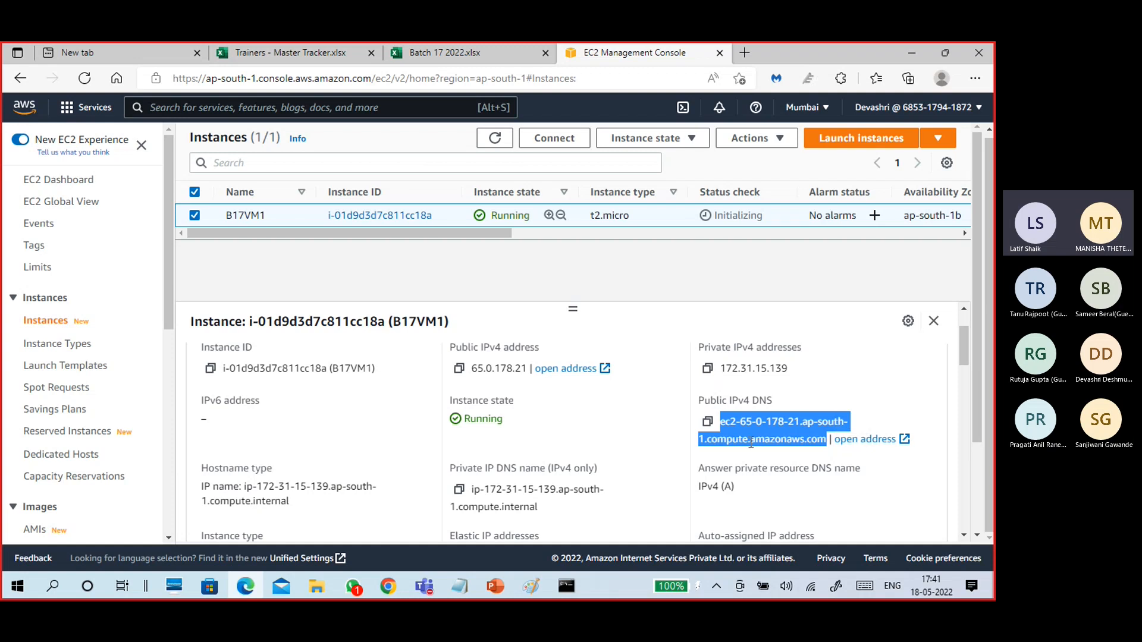
right_click(753, 449)
click(673, 88)
double_click(528, 366)
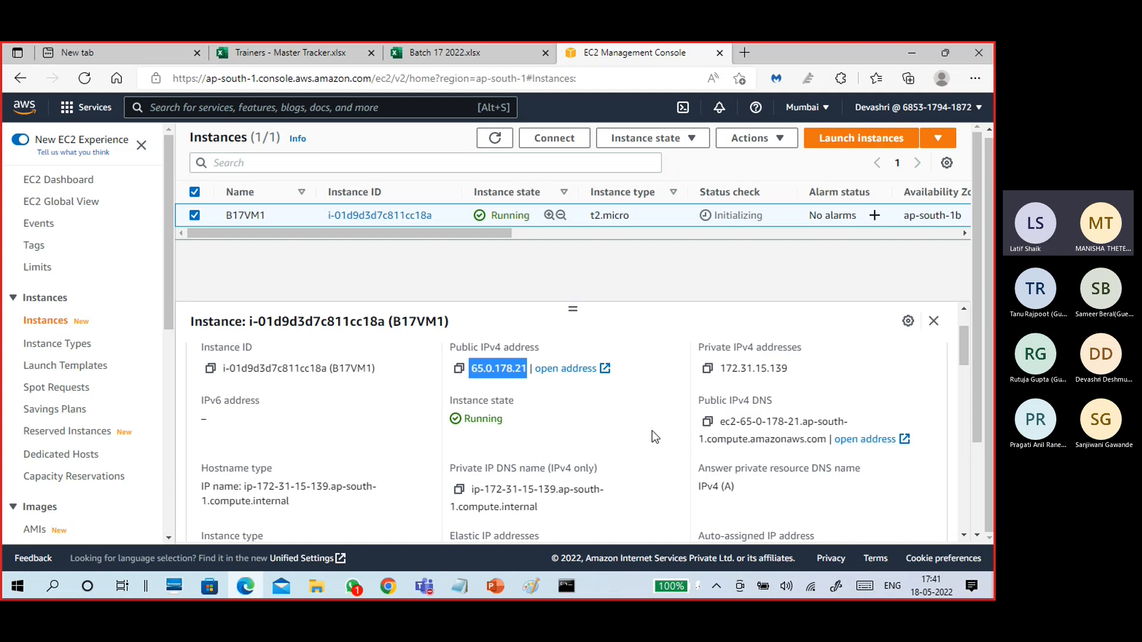
click(627, 419)
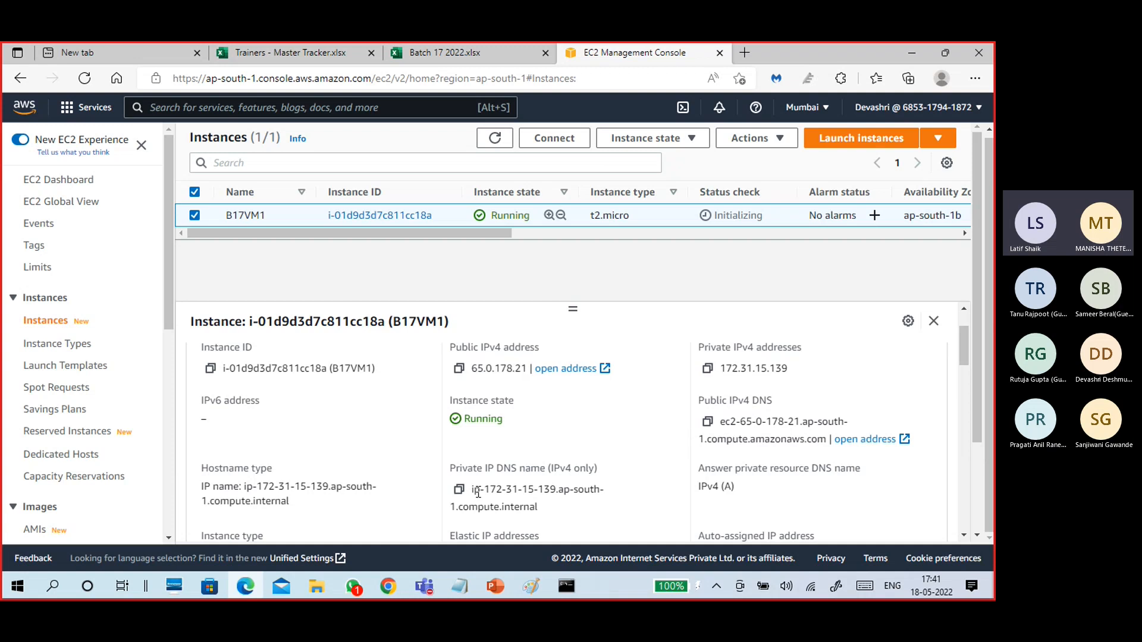
drag(473, 488, 548, 505)
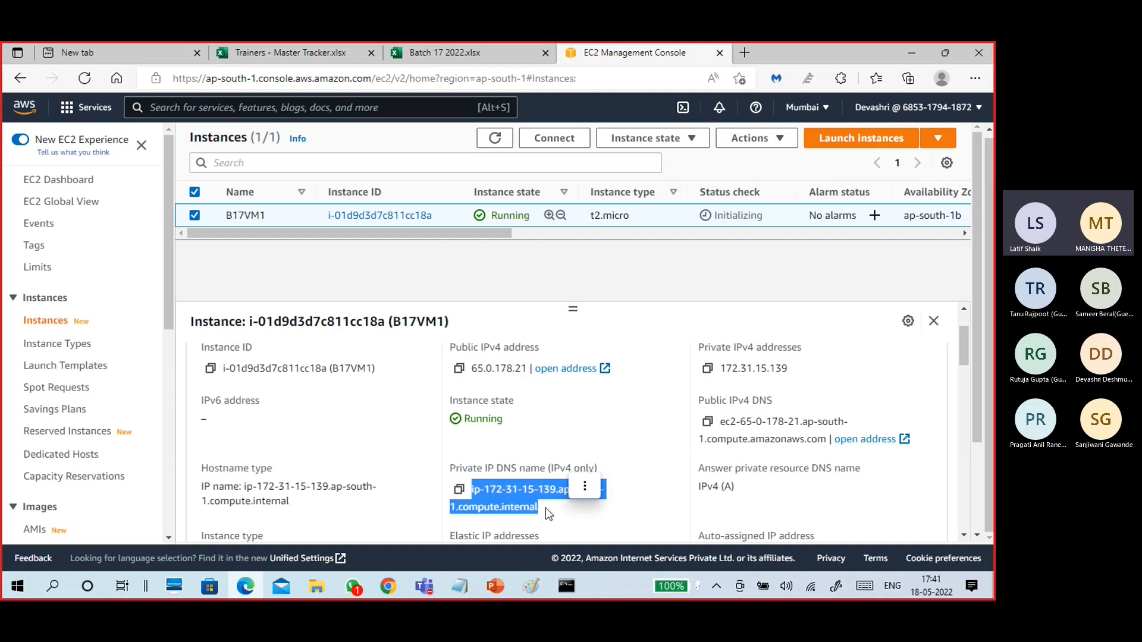
scroll(293, 431, down, 1)
mouse_move(293, 430)
mouse_down()
mouse_move(211, 412)
mouse_move(290, 430)
mouse_up()
click(267, 421)
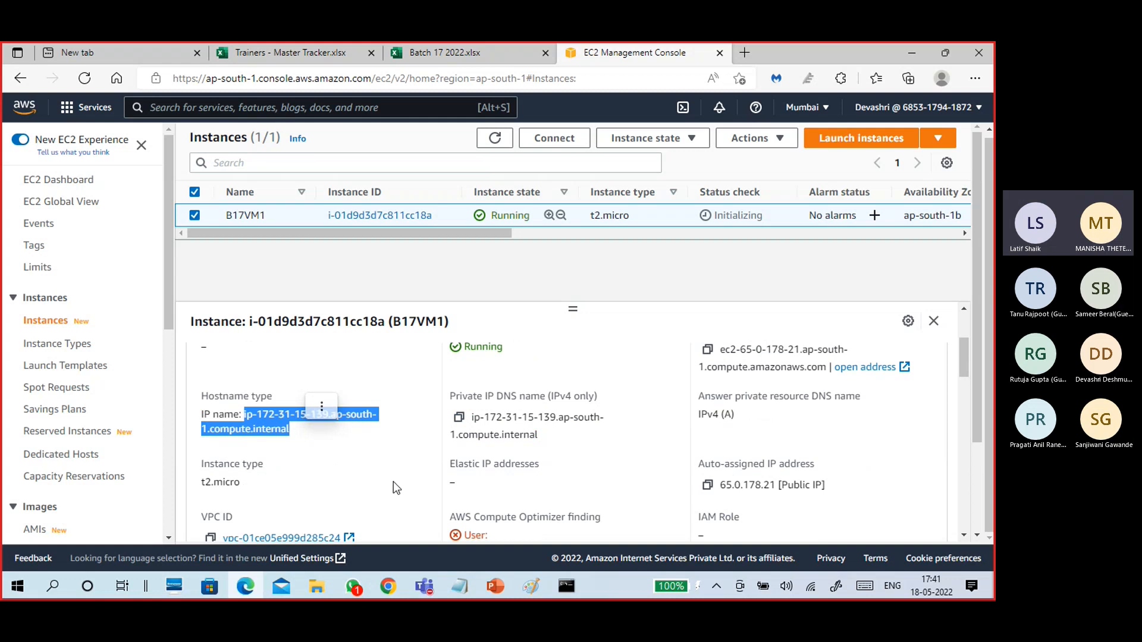
scroll(405, 476, down, 2)
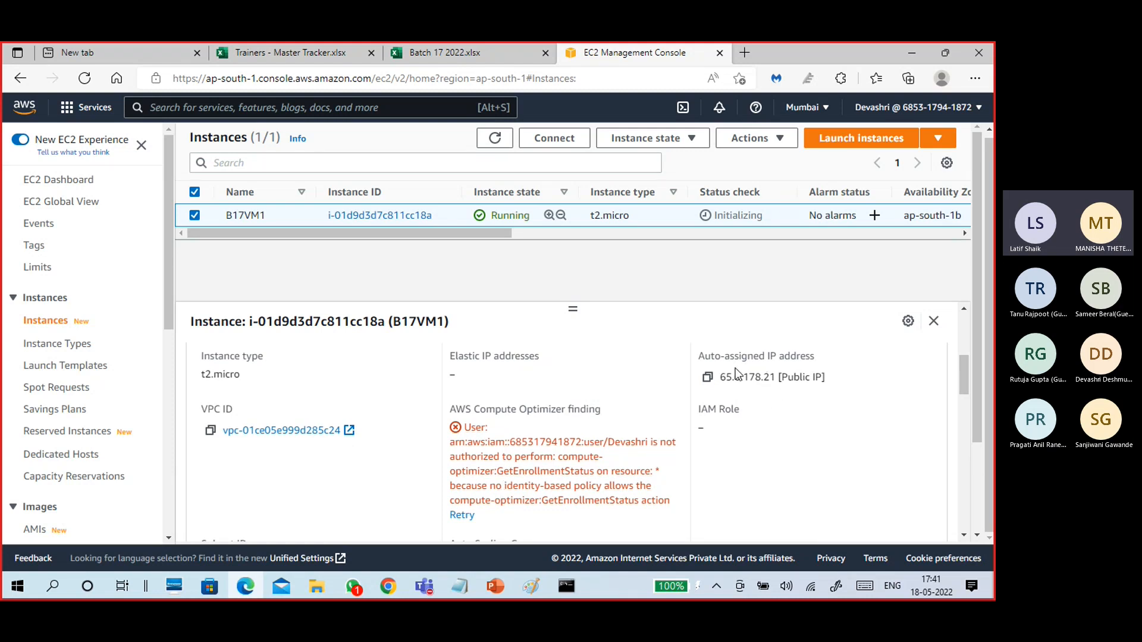
drag(776, 380, 735, 379)
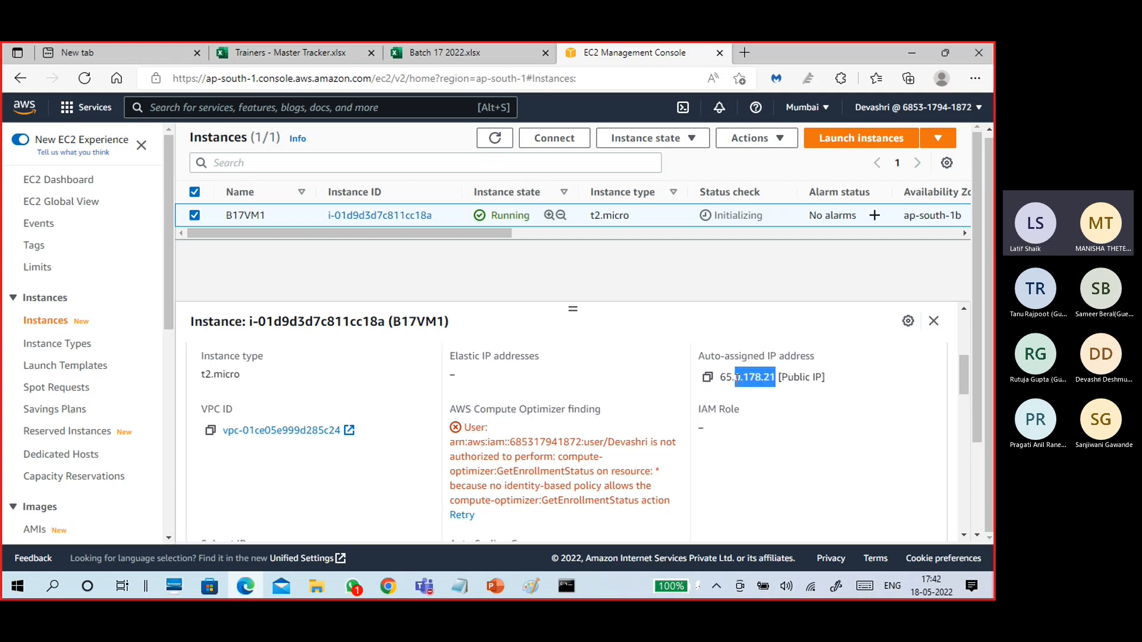
scroll(519, 456, down, 3)
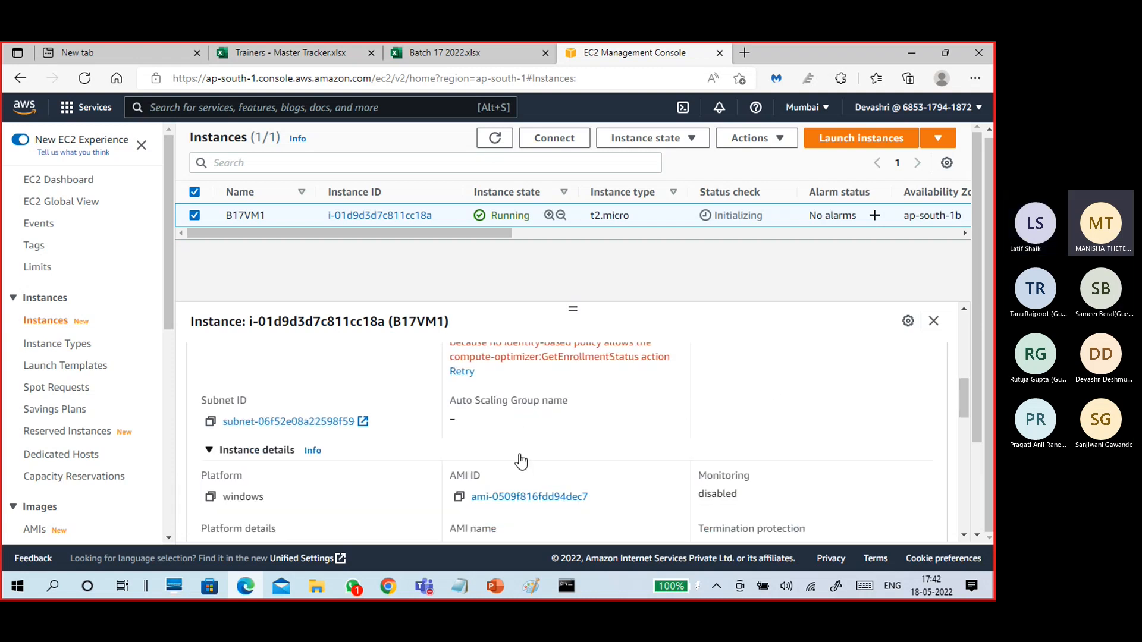
scroll(521, 462, down, 2)
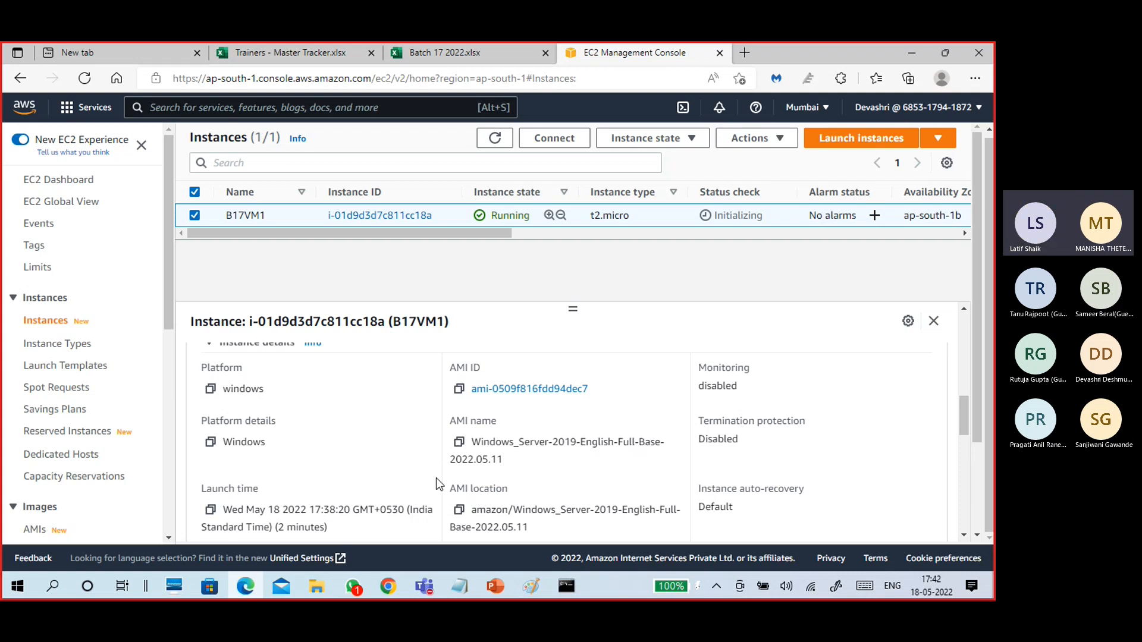
scroll(418, 484, up, 3)
scroll(402, 475, up, 5)
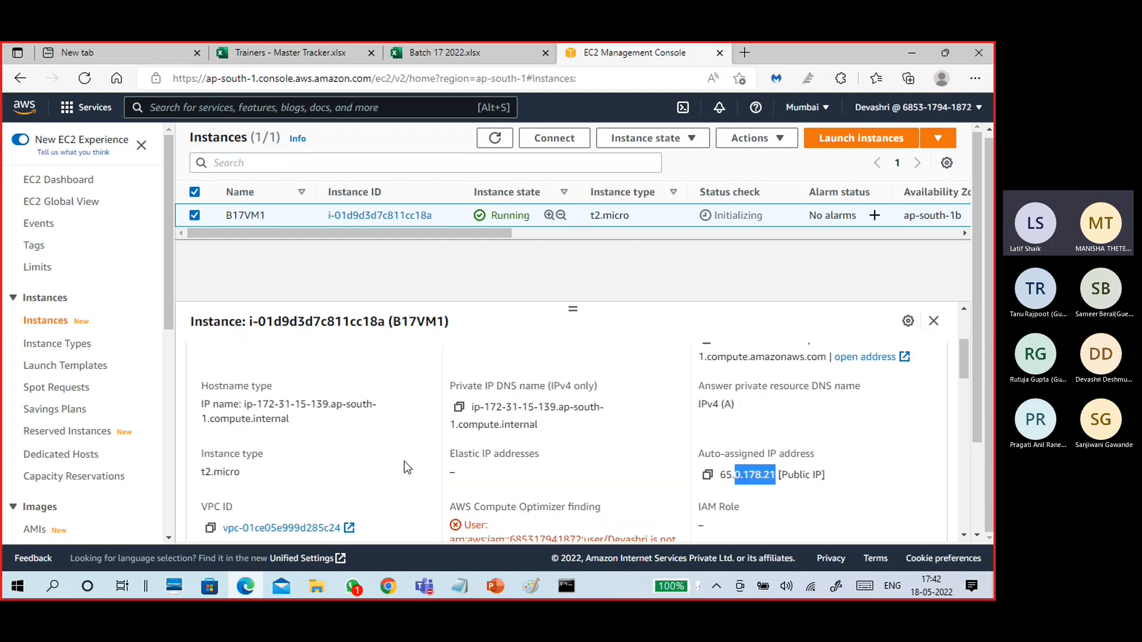
scroll(404, 467, down, 2)
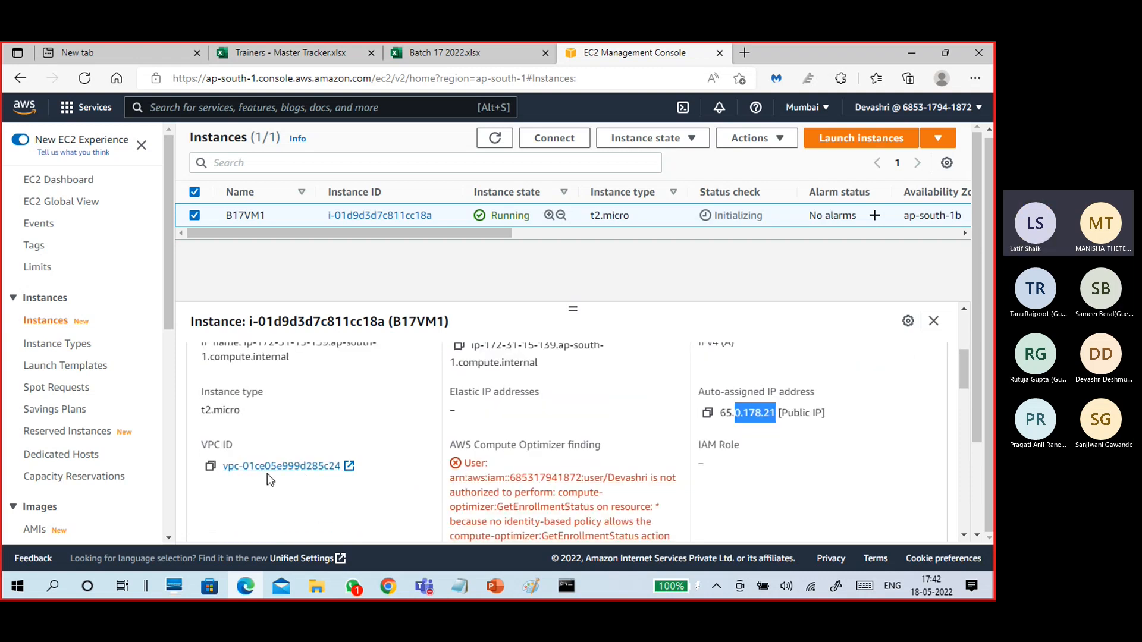
scroll(442, 463, up, 2)
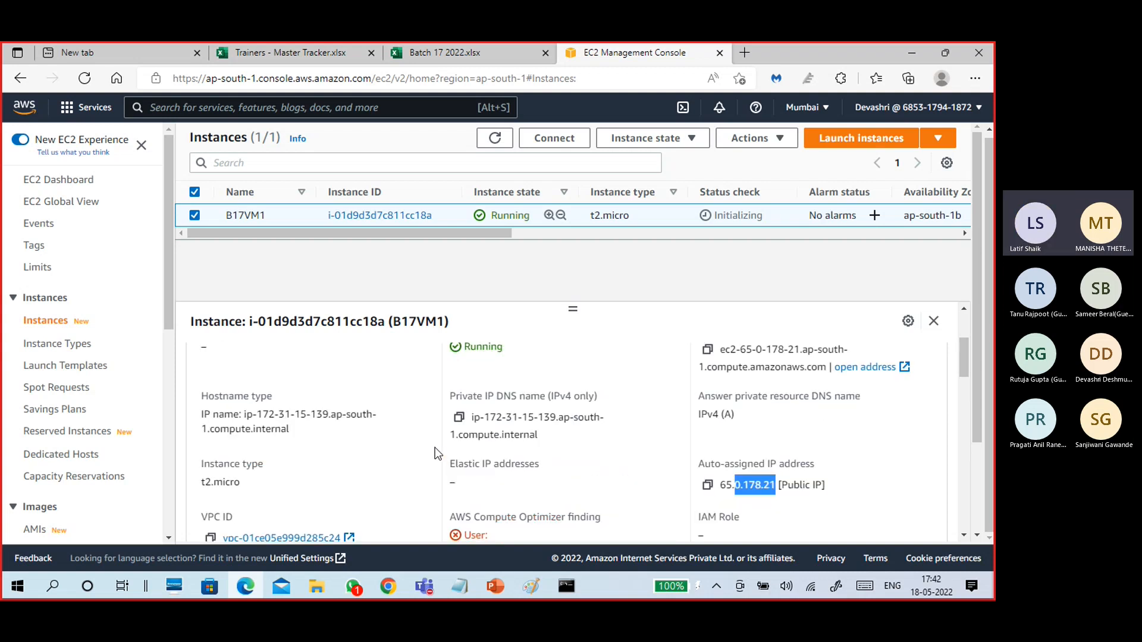
scroll(440, 458, down, 2)
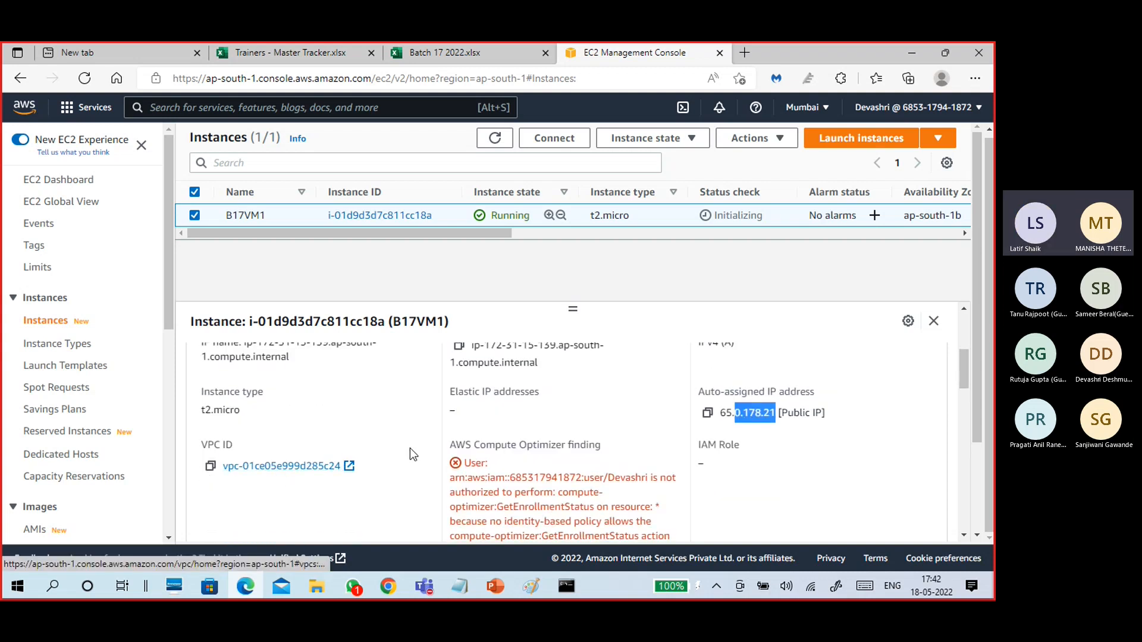
scroll(416, 449, up, 5)
scroll(426, 451, up, 1)
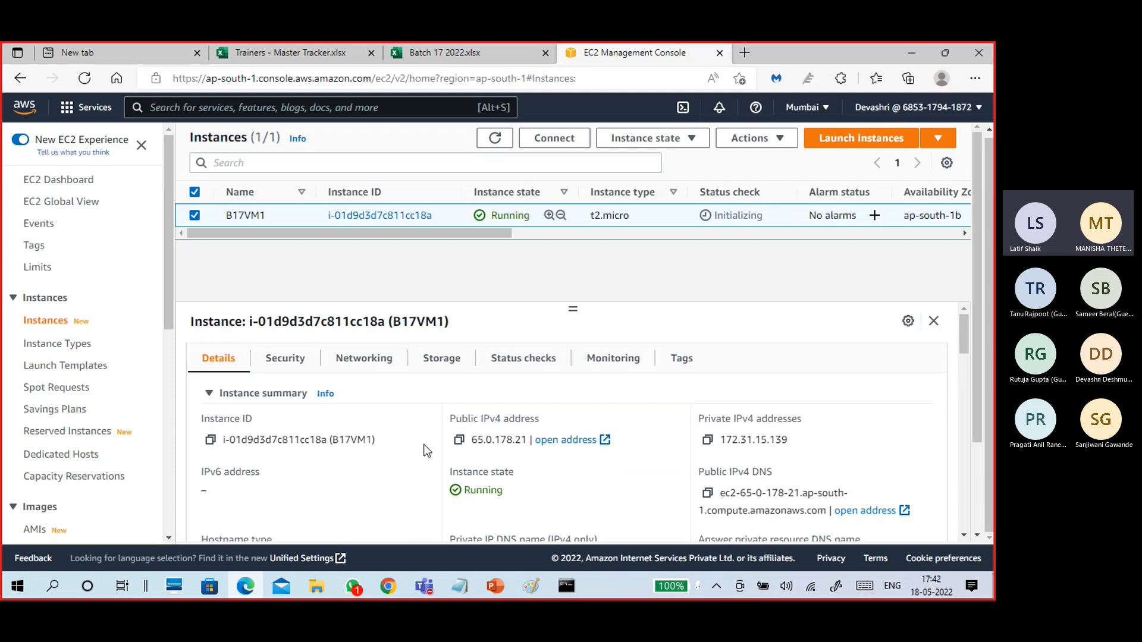
Inspect B17VM1's Security tab, noting the inbound rule on port 3389.
click(291, 359)
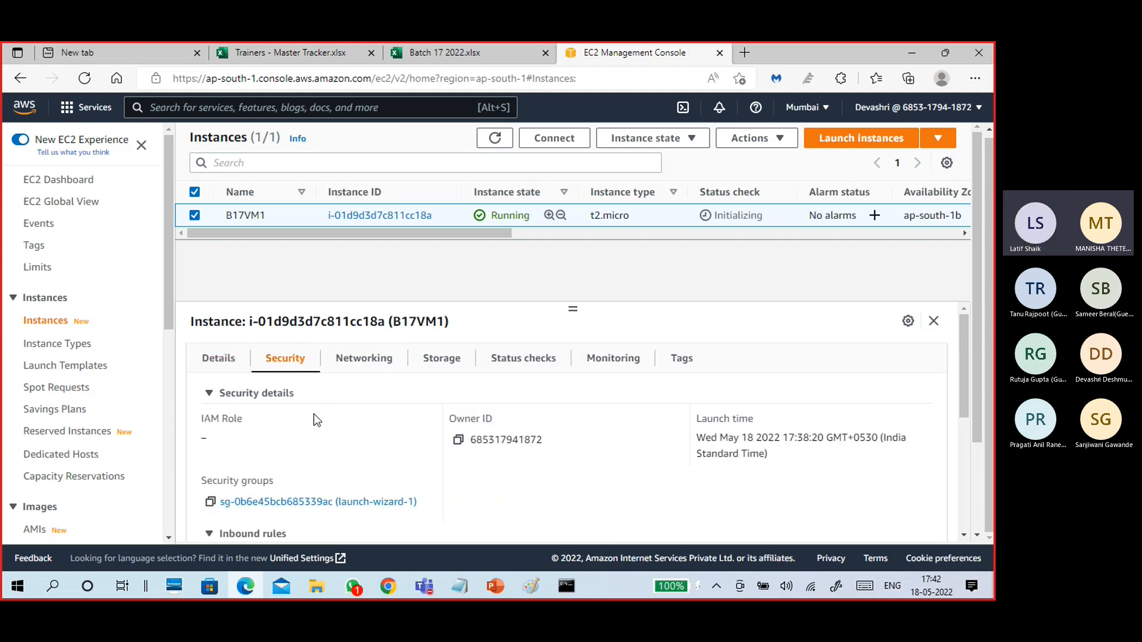
scroll(436, 418, down, 3)
scroll(423, 479, down, 1)
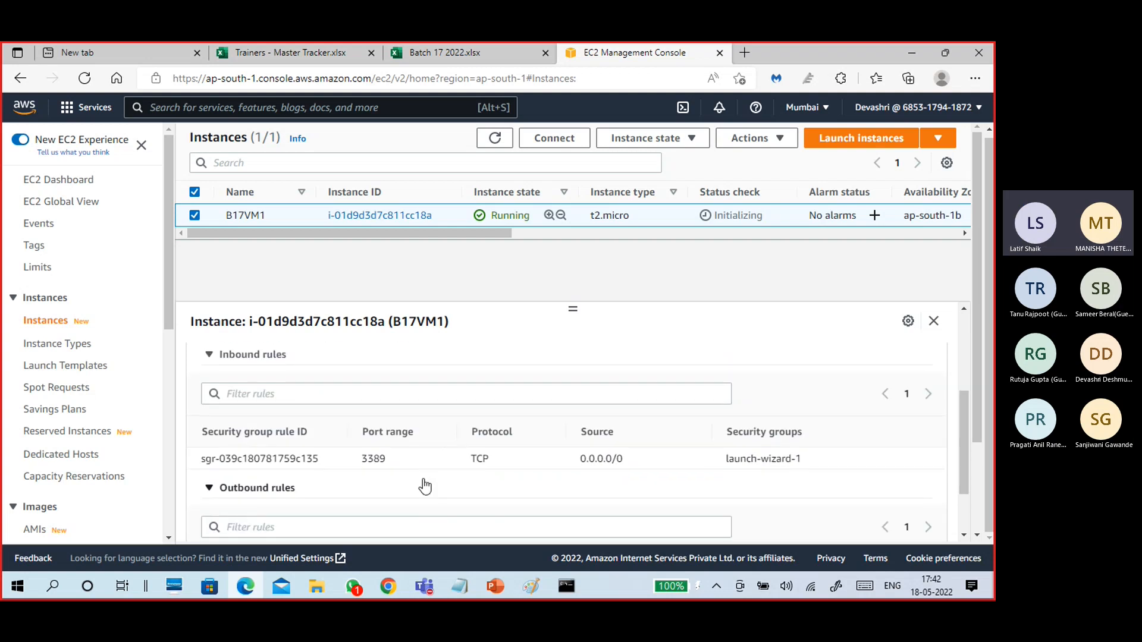
double_click(372, 459)
click(393, 459)
scroll(432, 476, down, 4)
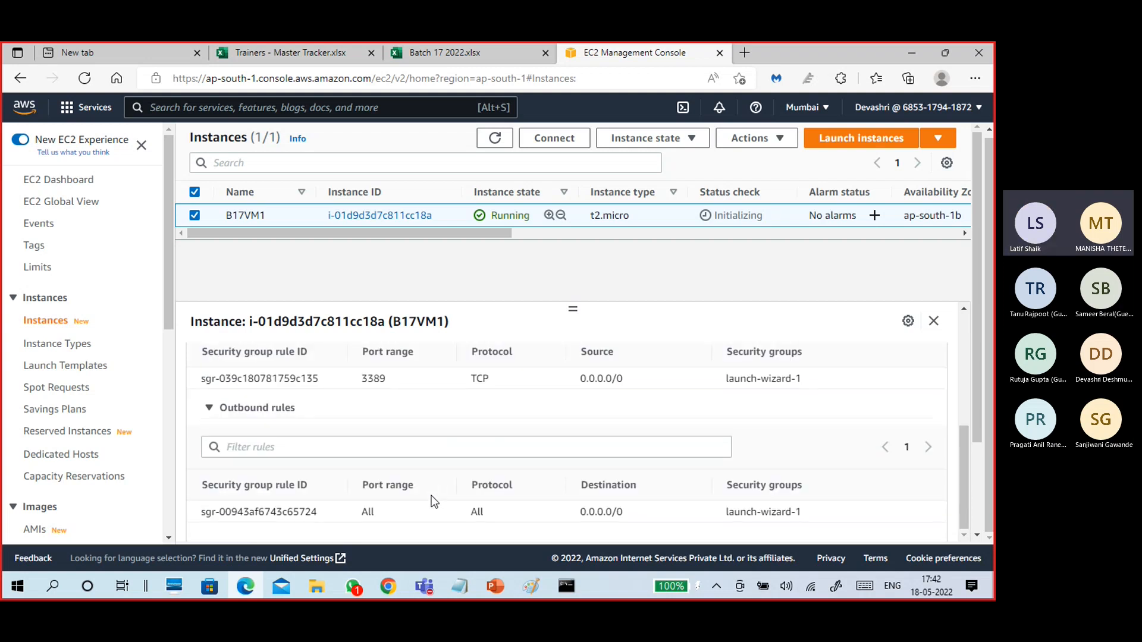
scroll(429, 470, up, 9)
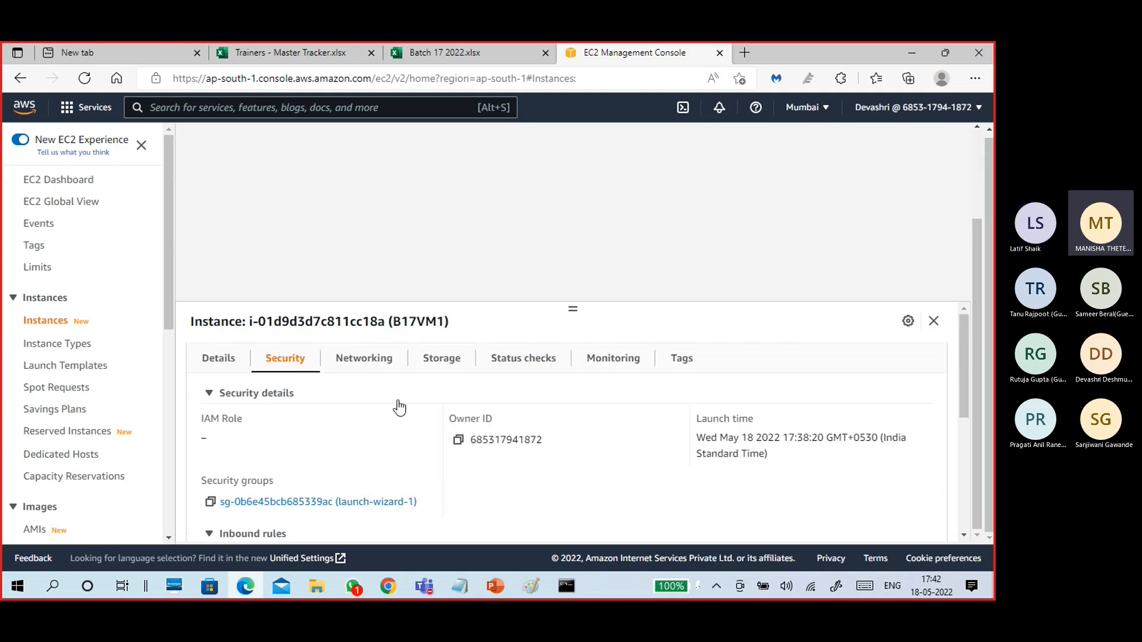
Check the Networking tab and the failed ping results, then return to the instance summary.
click(375, 352)
scroll(415, 466, down, 1)
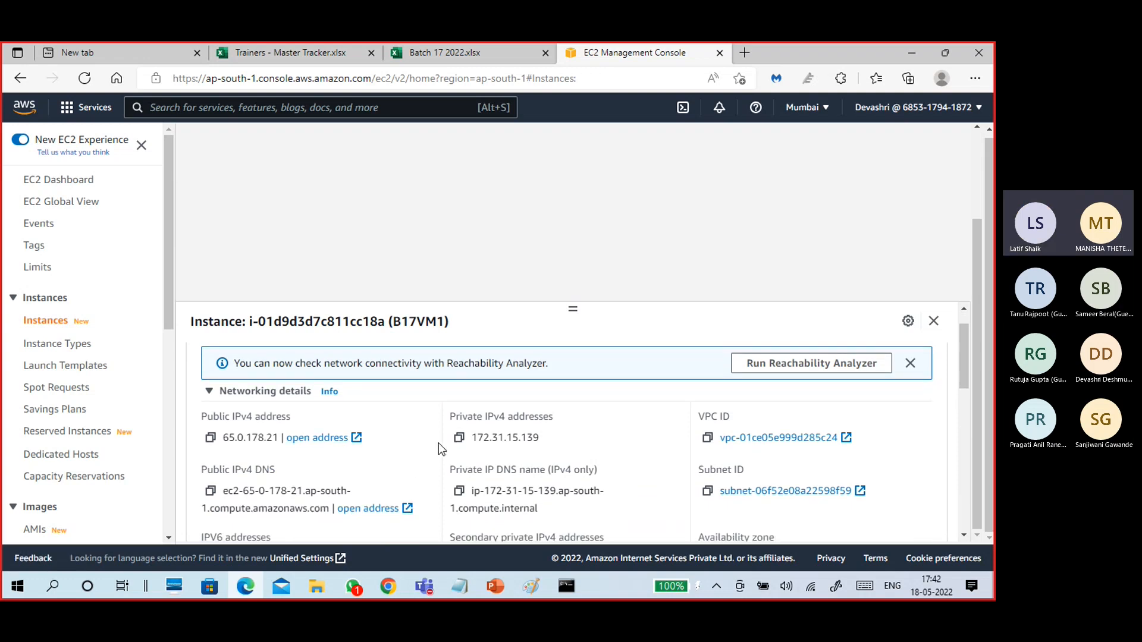
scroll(439, 446, up, 1)
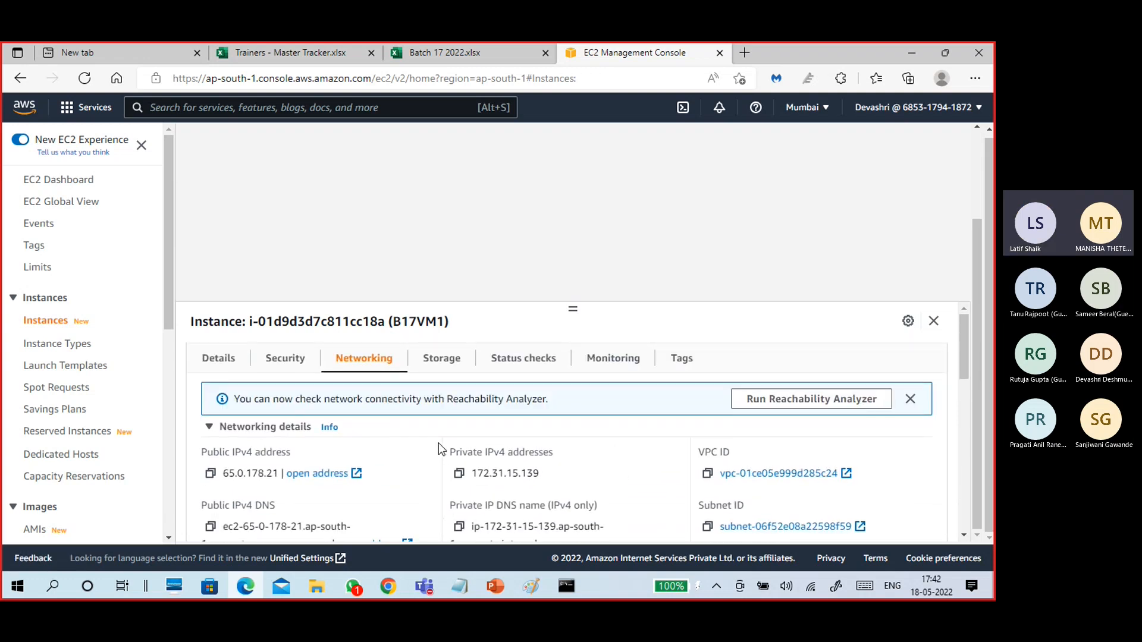
click(570, 590)
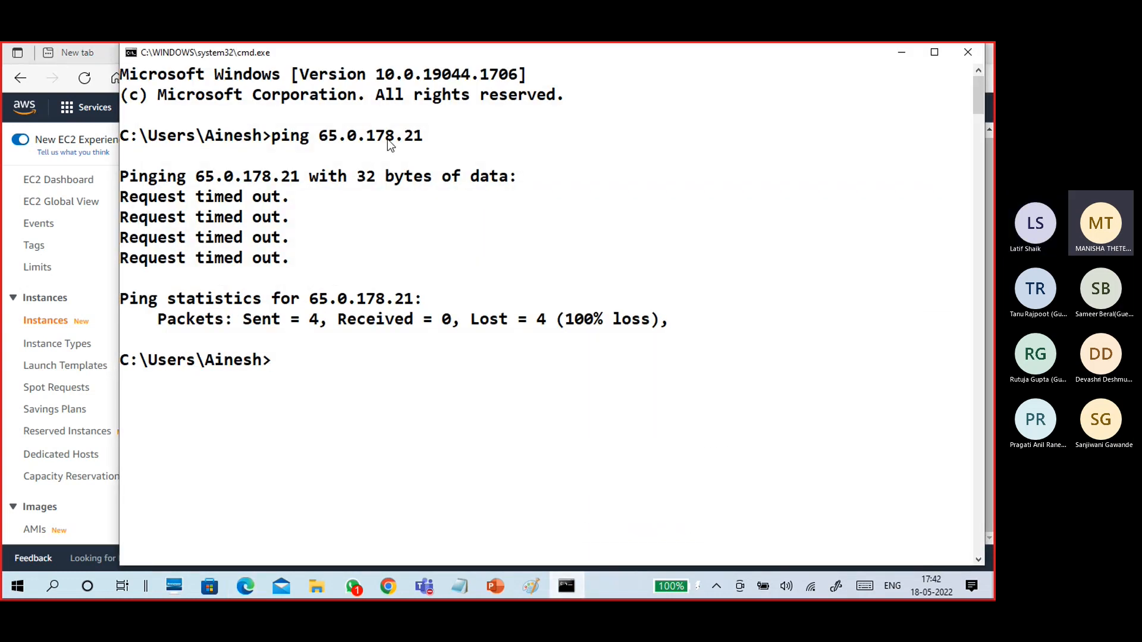
click(901, 52)
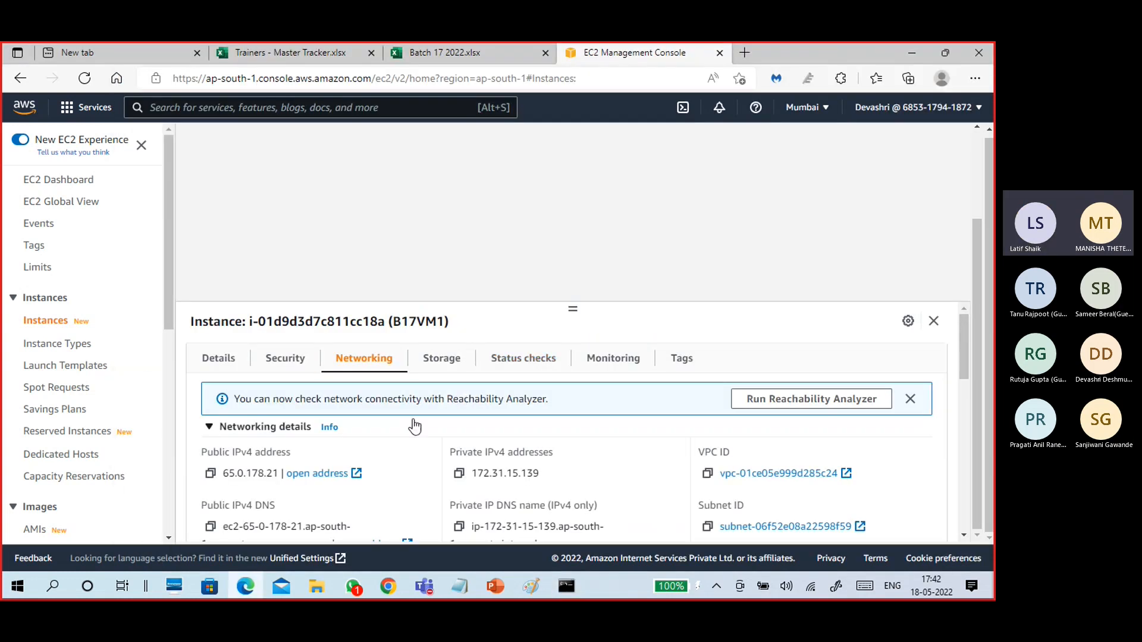
click(233, 363)
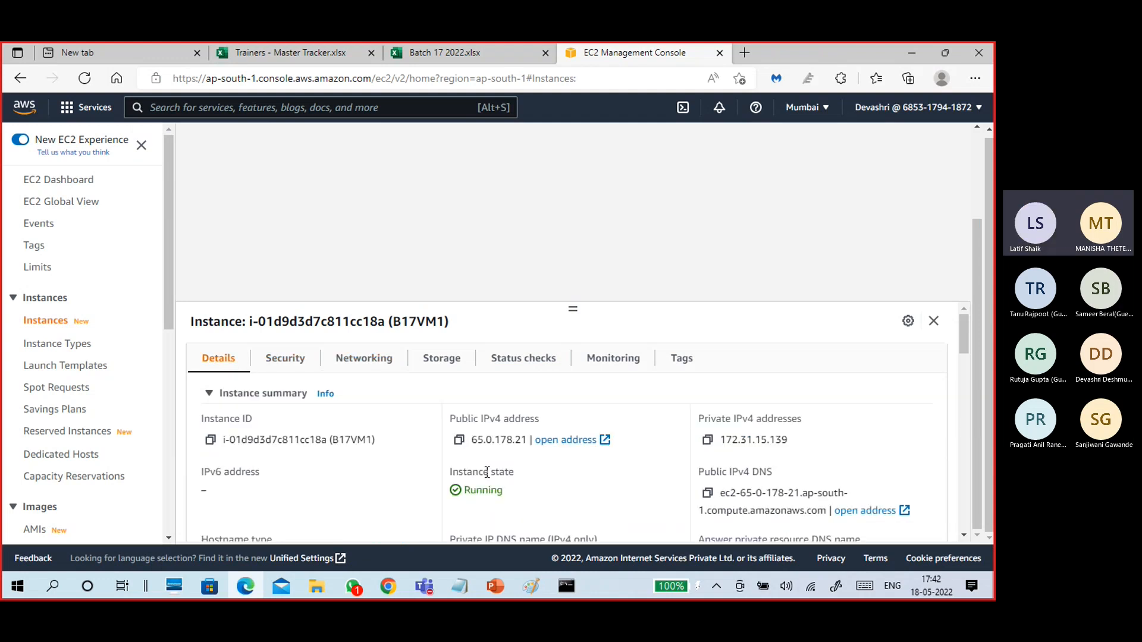
Open Remote Desktop Connection (mstsc) with B17VM1's public IPv4 DNS name as the computer.
click(707, 495)
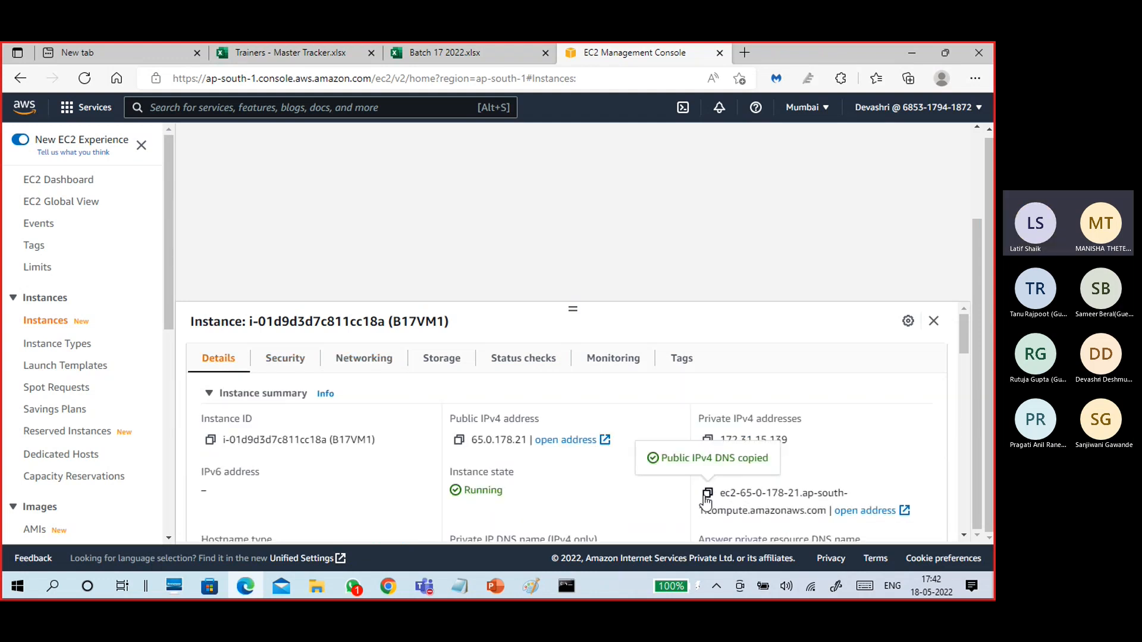
key(super+r)
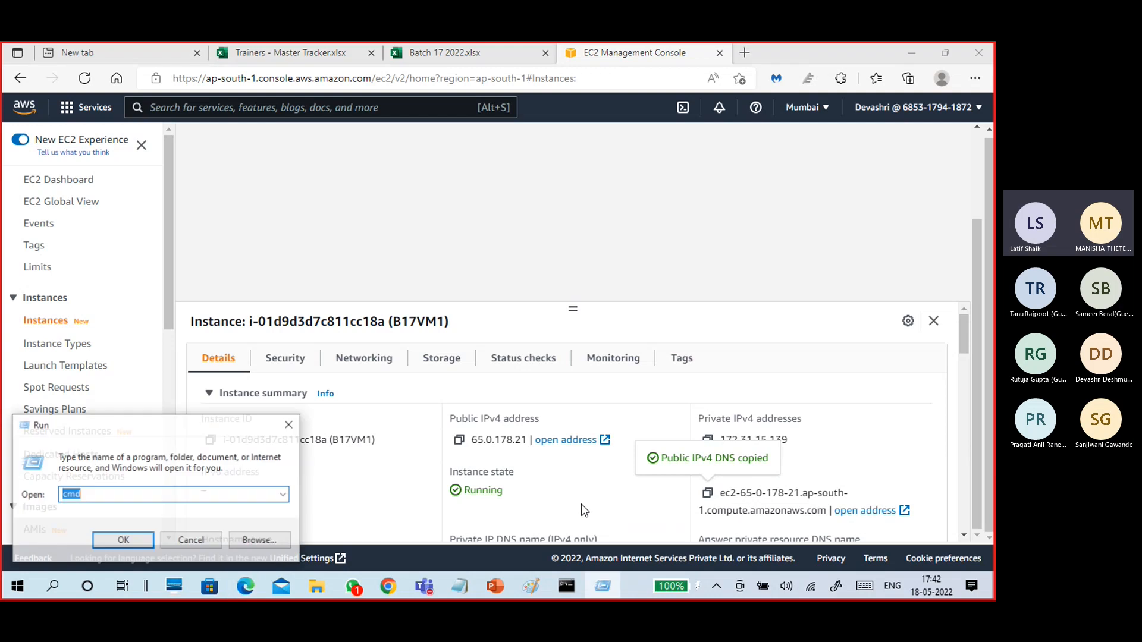
text(ms)
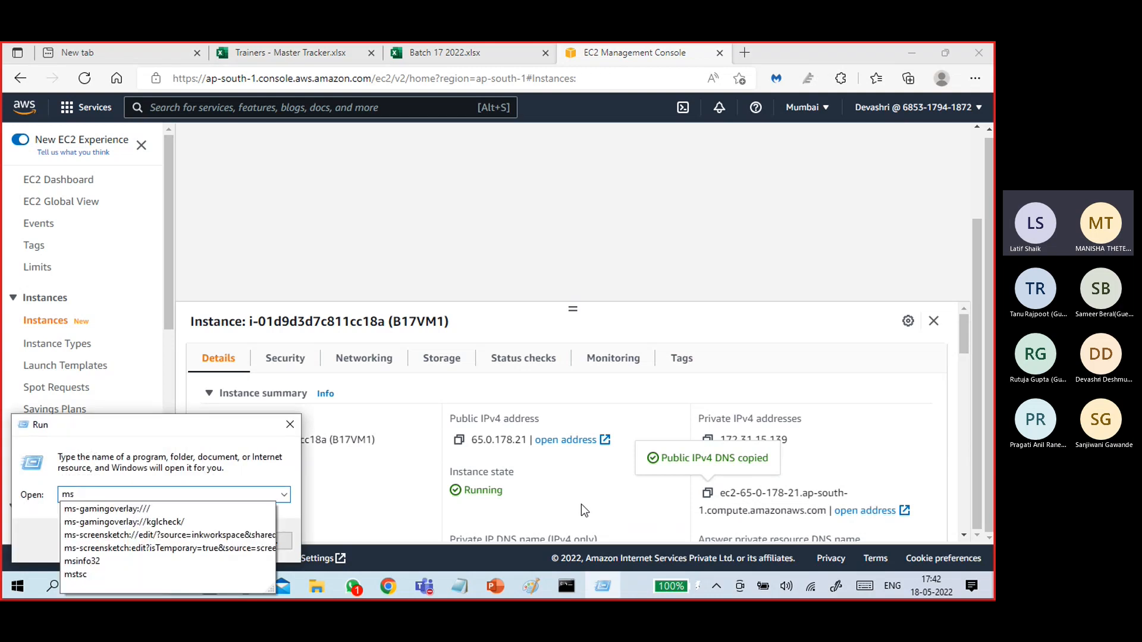
text(tsc)
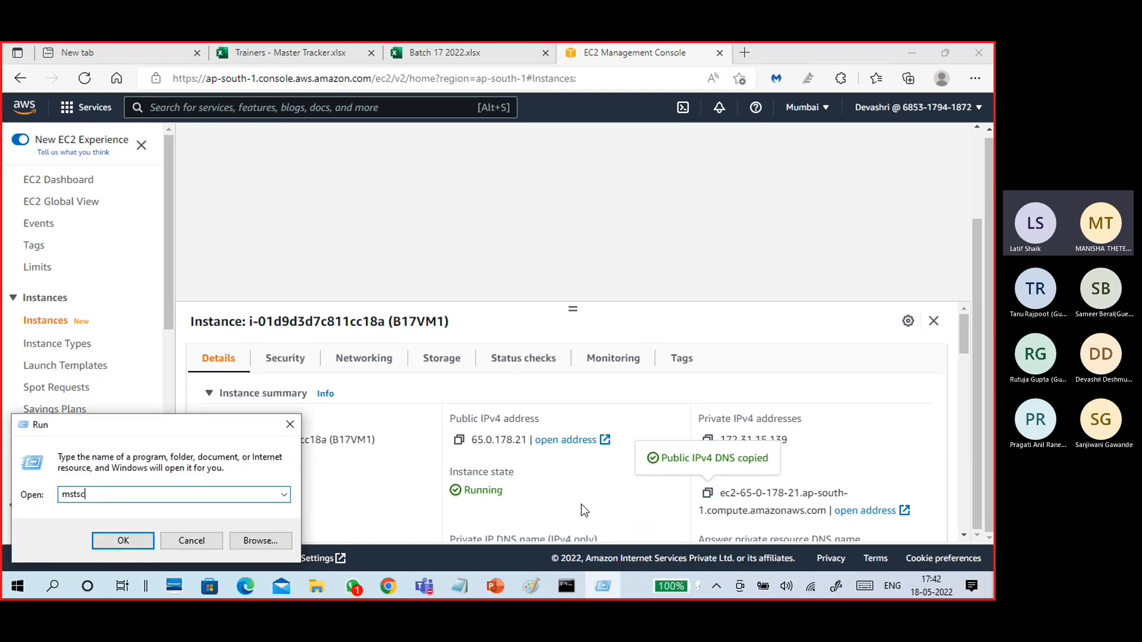
key(Return)
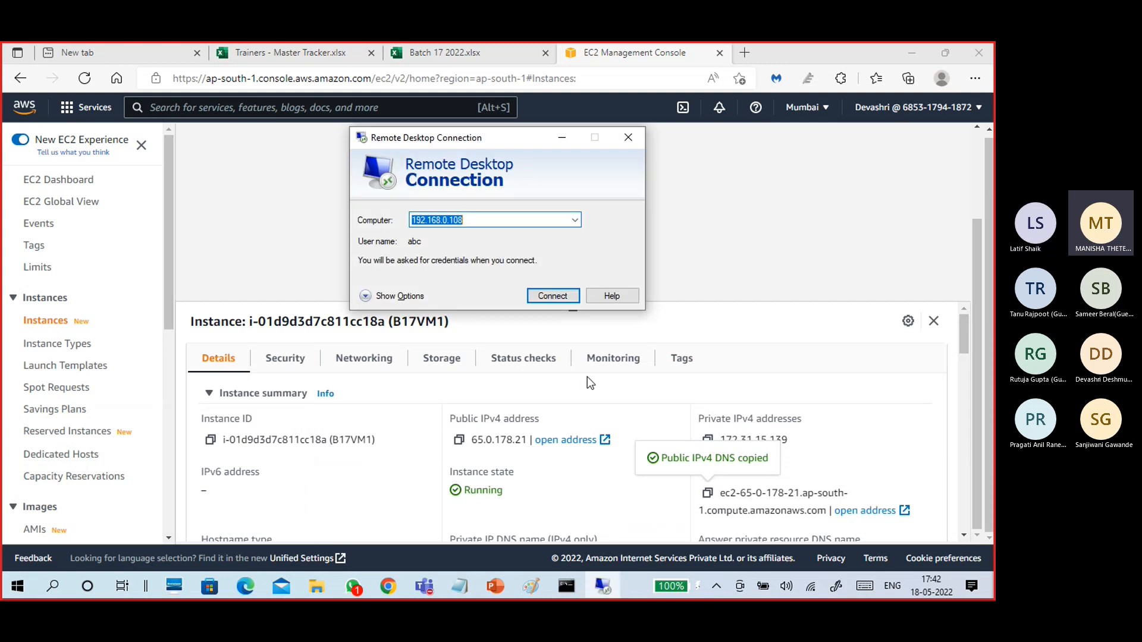
click(367, 298)
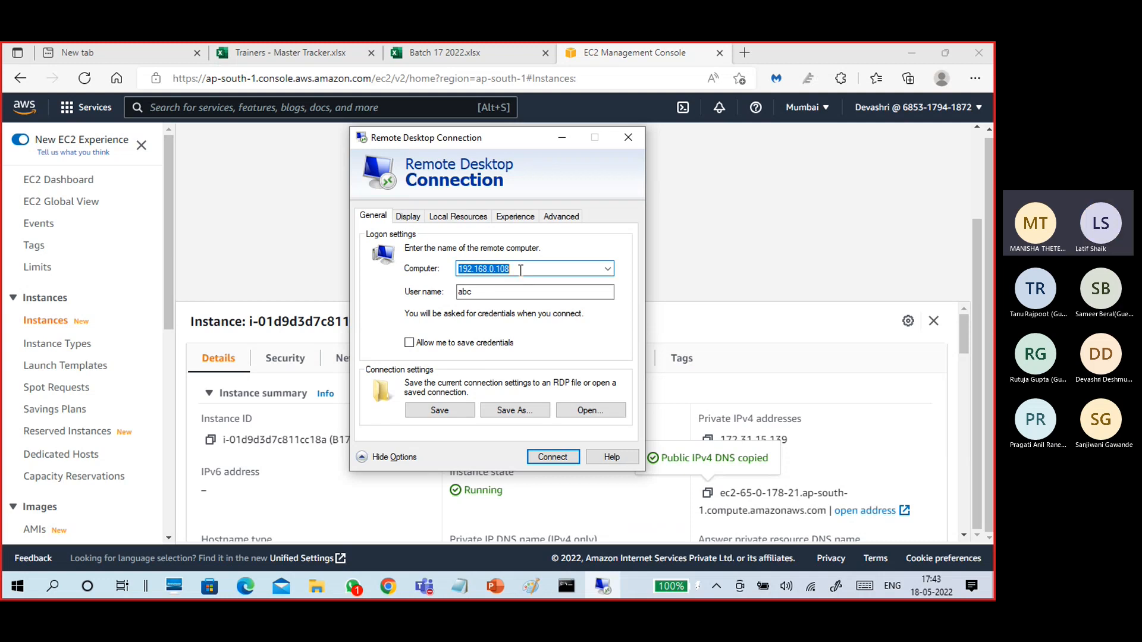
key(ctrl+v)
click(538, 290)
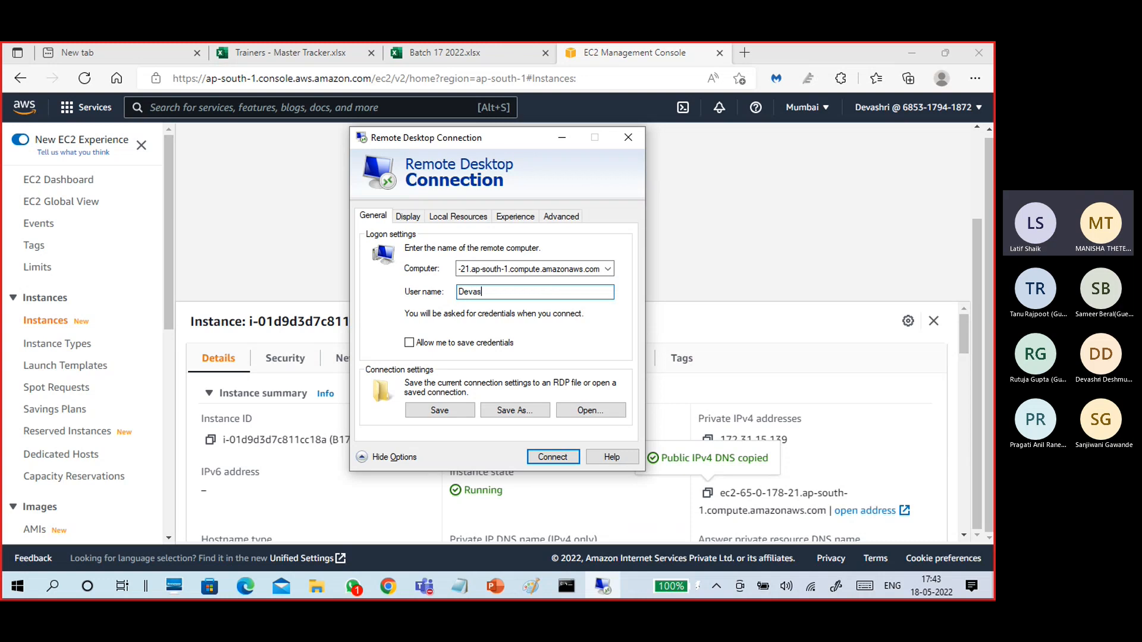
Enter the user name, connect, and submit the account password.
text(hri)
click(540, 455)
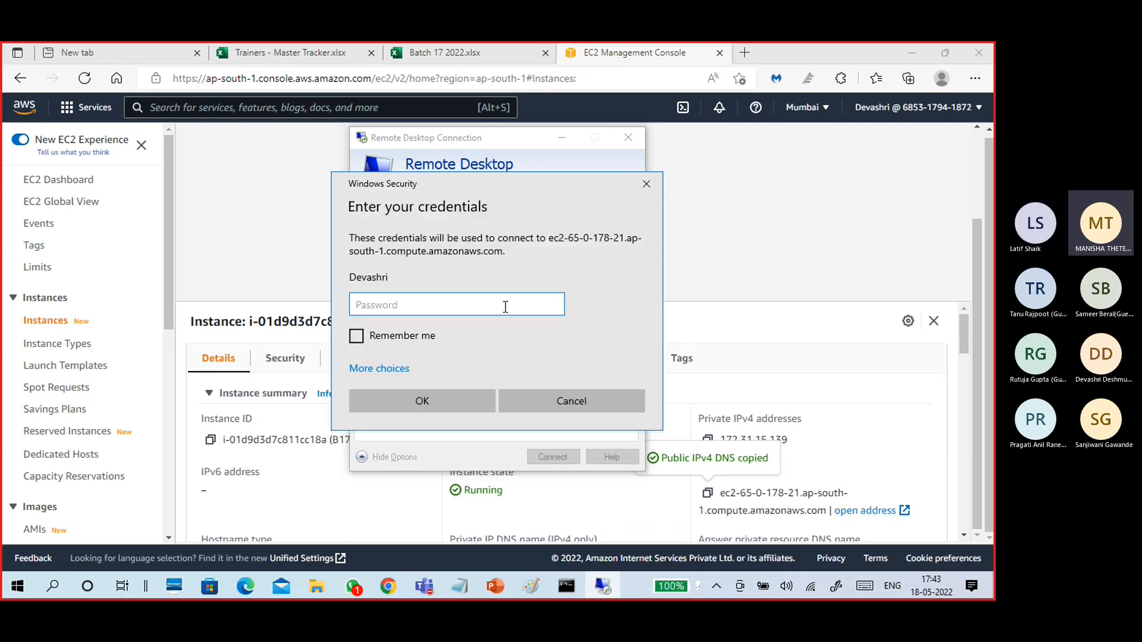
text(aaaaa)
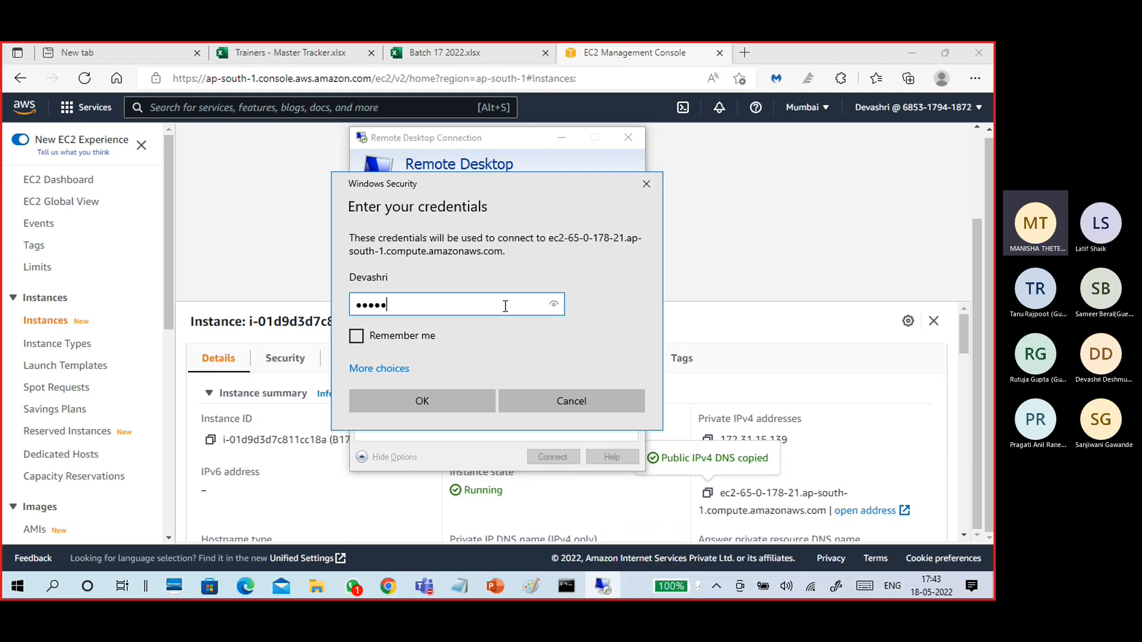
text(aaaa)
key(Return)
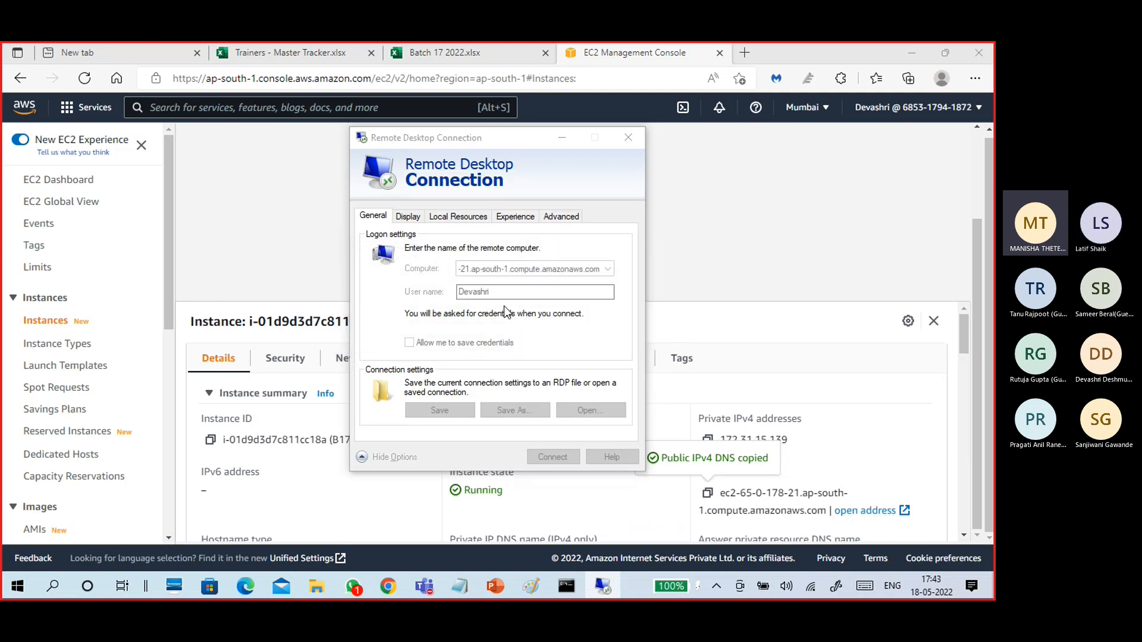
Return to B17VM1's EC2 instance page and scroll through its summary.
click(733, 334)
scroll(547, 473, down, 2)
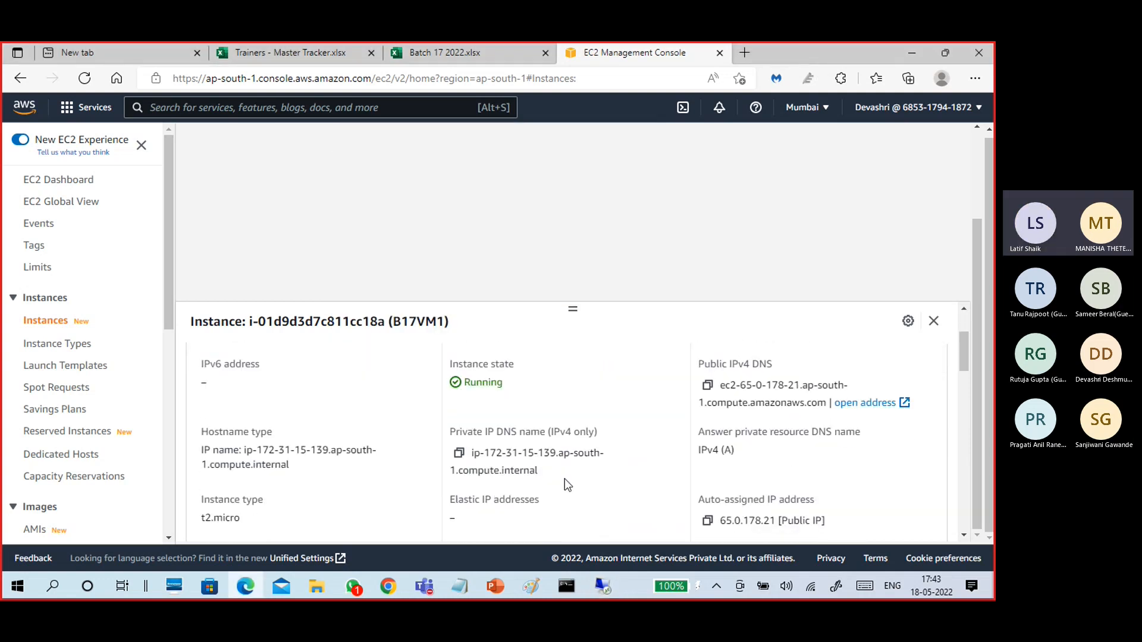
scroll(569, 475, down, 1)
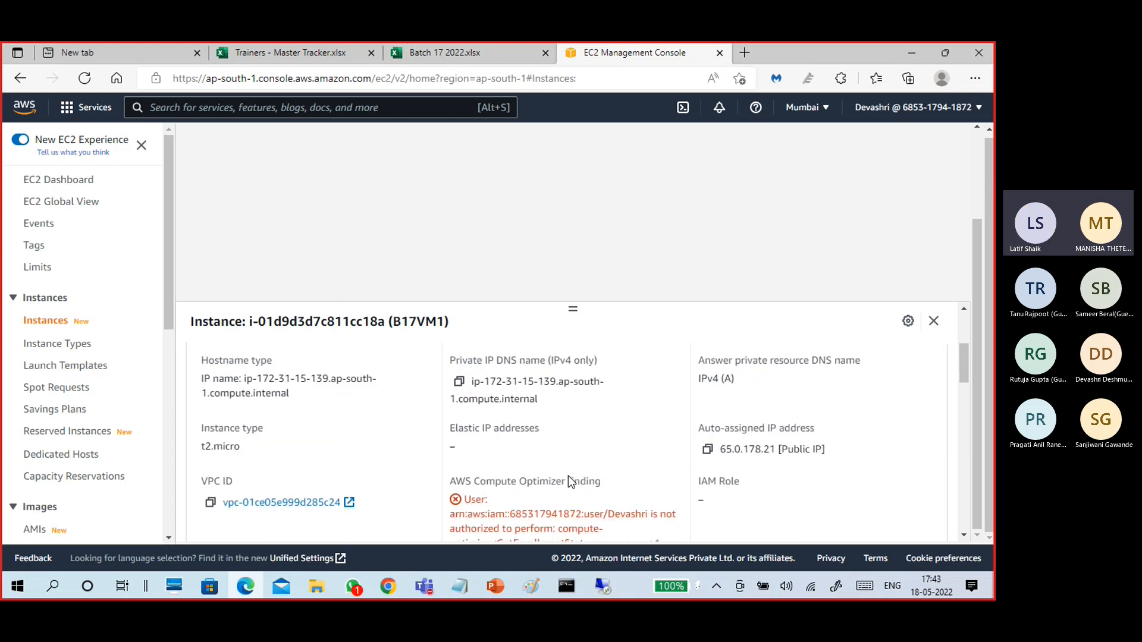
scroll(569, 476, down, 2)
scroll(567, 480, up, 5)
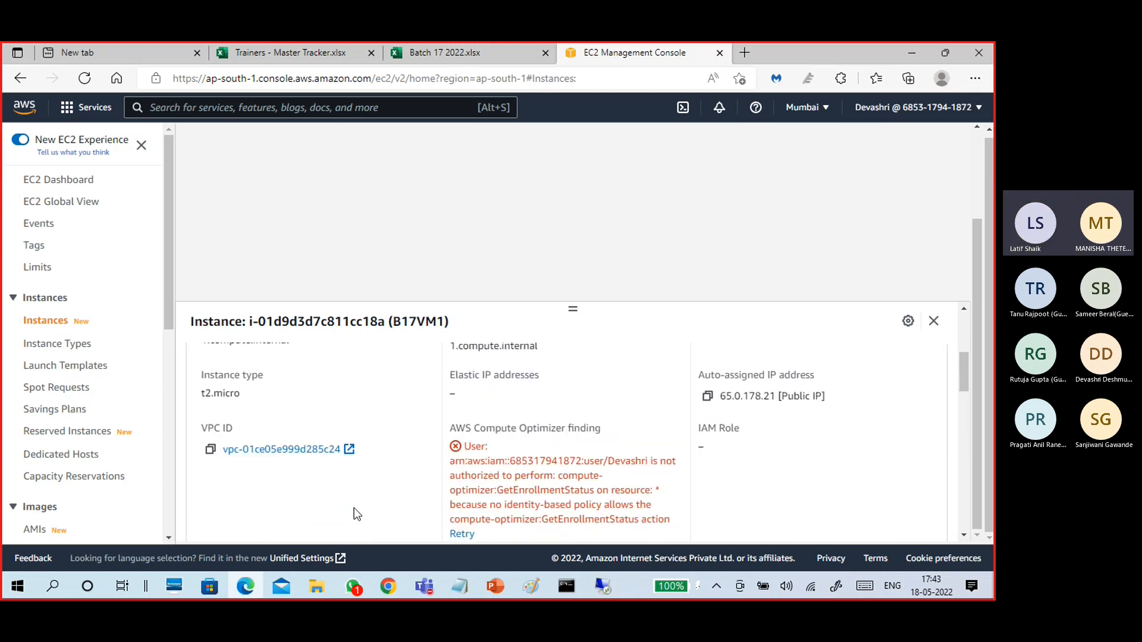
scroll(392, 487, up, 1)
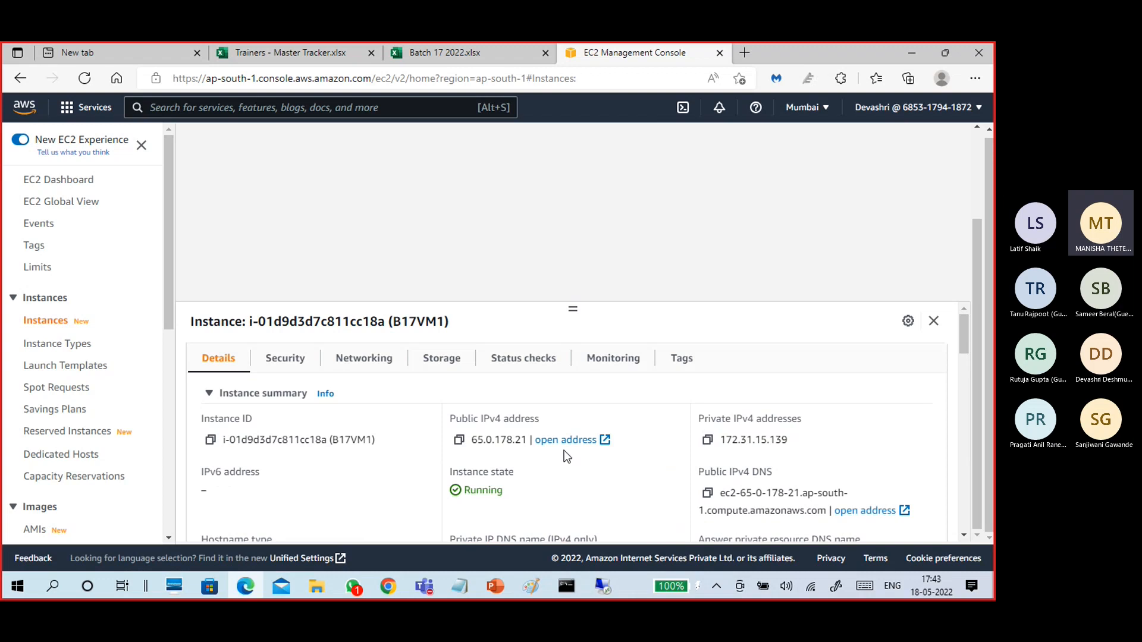
Look through B17VM1's Monitoring, Tags, Status checks, Storage and Networking tabs.
click(634, 364)
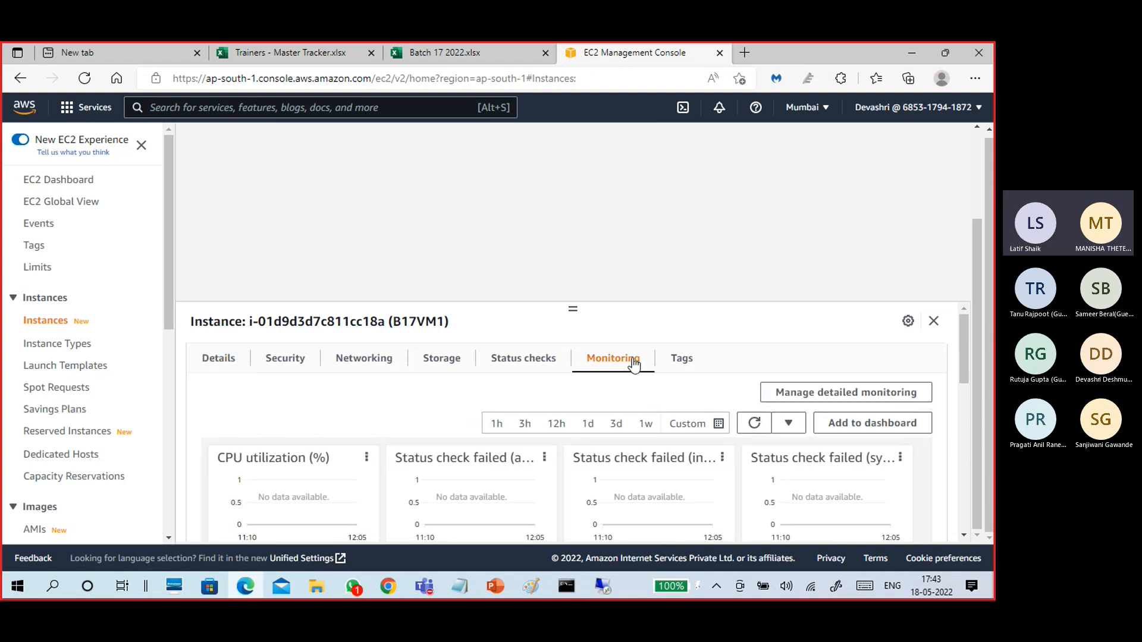
click(680, 364)
click(522, 367)
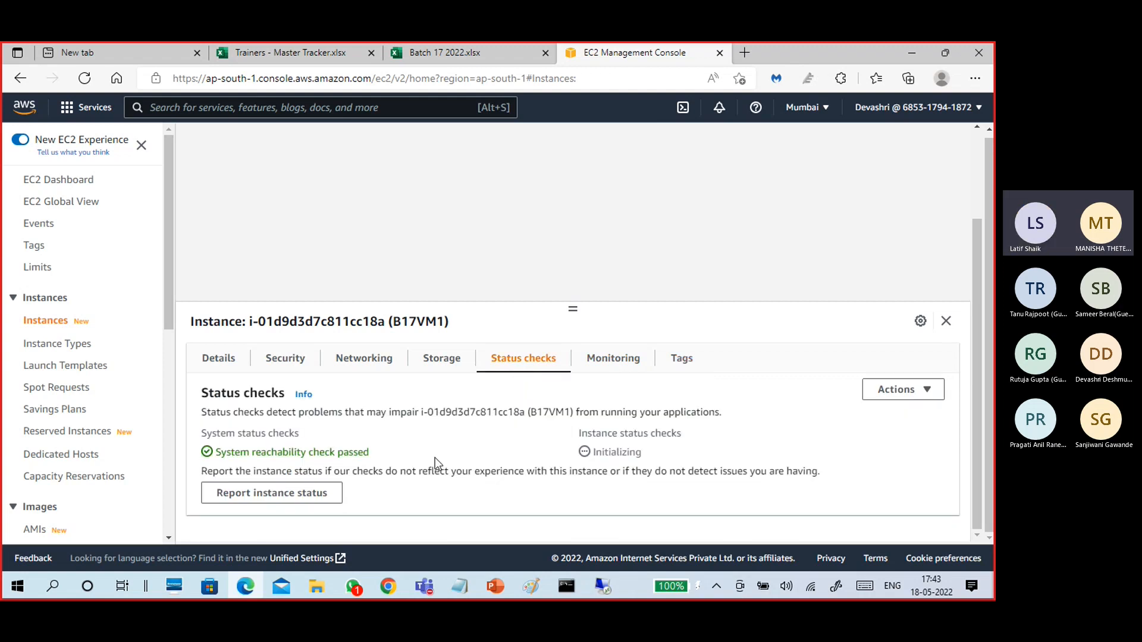
click(440, 361)
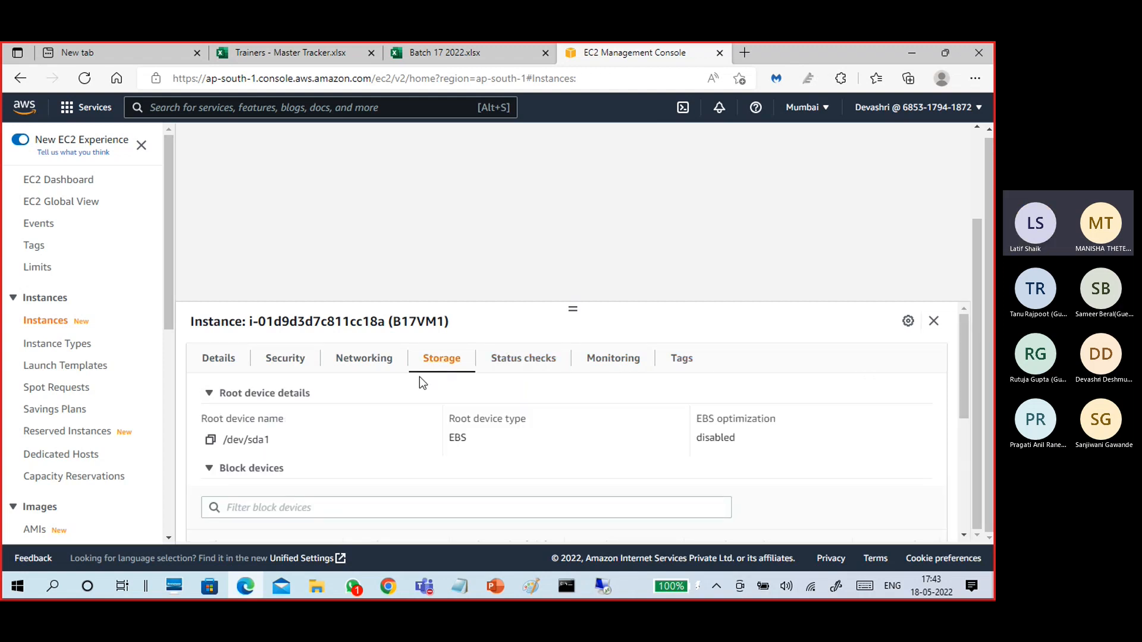
click(369, 364)
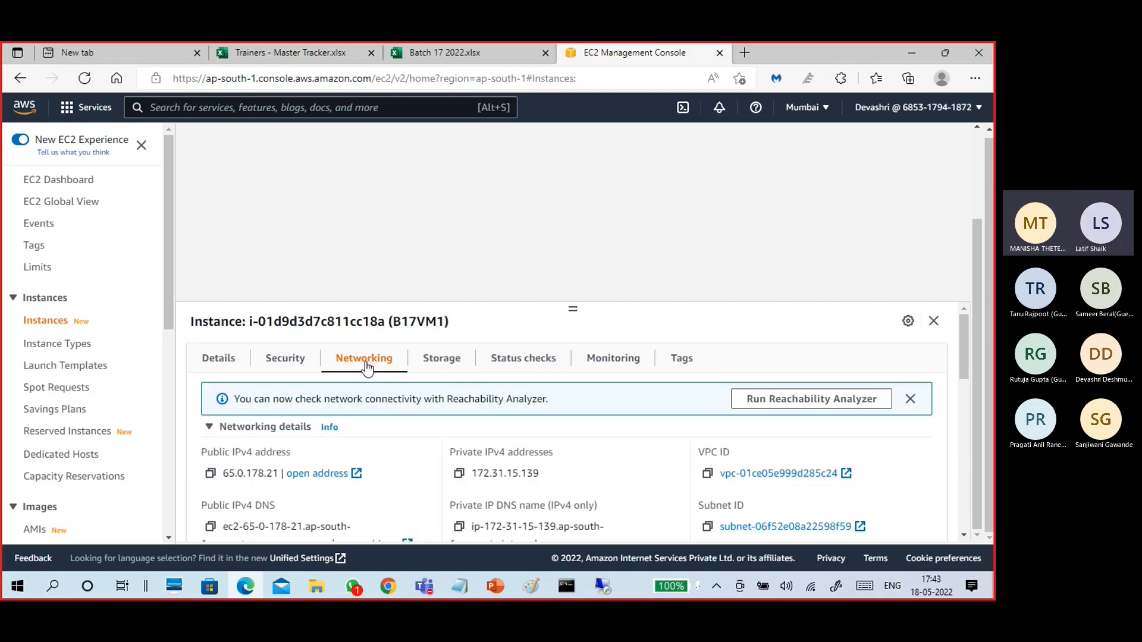
Review the Security tab's inbound and outbound rules, confirming TCP 3389 open to 0.0.0.0/0.
click(289, 361)
scroll(567, 459, down, 1)
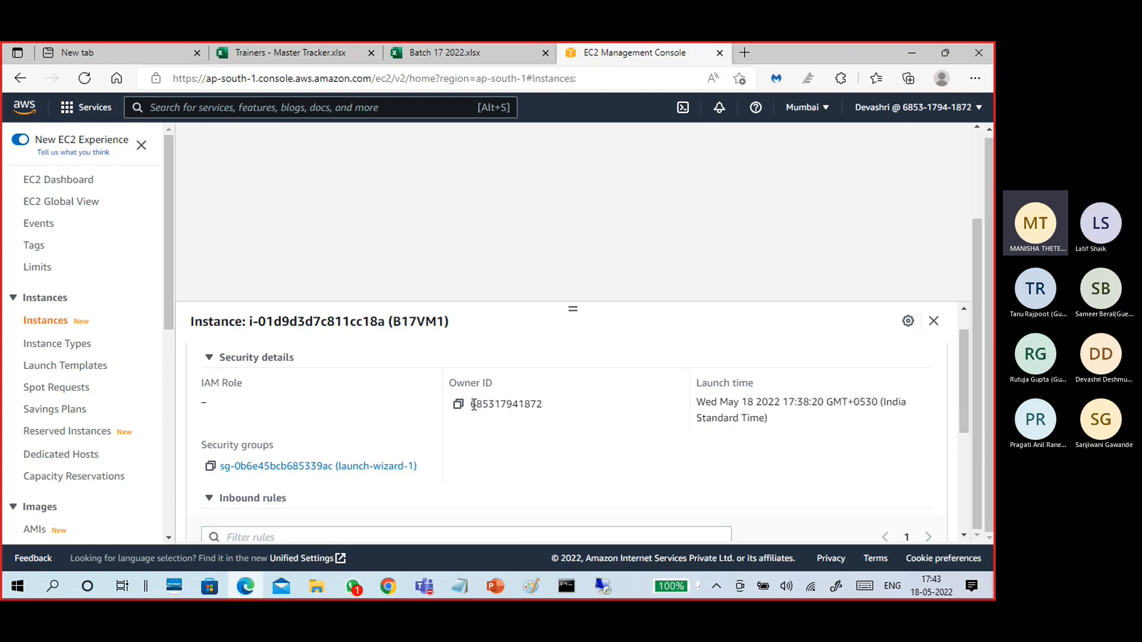
drag(470, 404, 547, 410)
scroll(546, 456, down, 2)
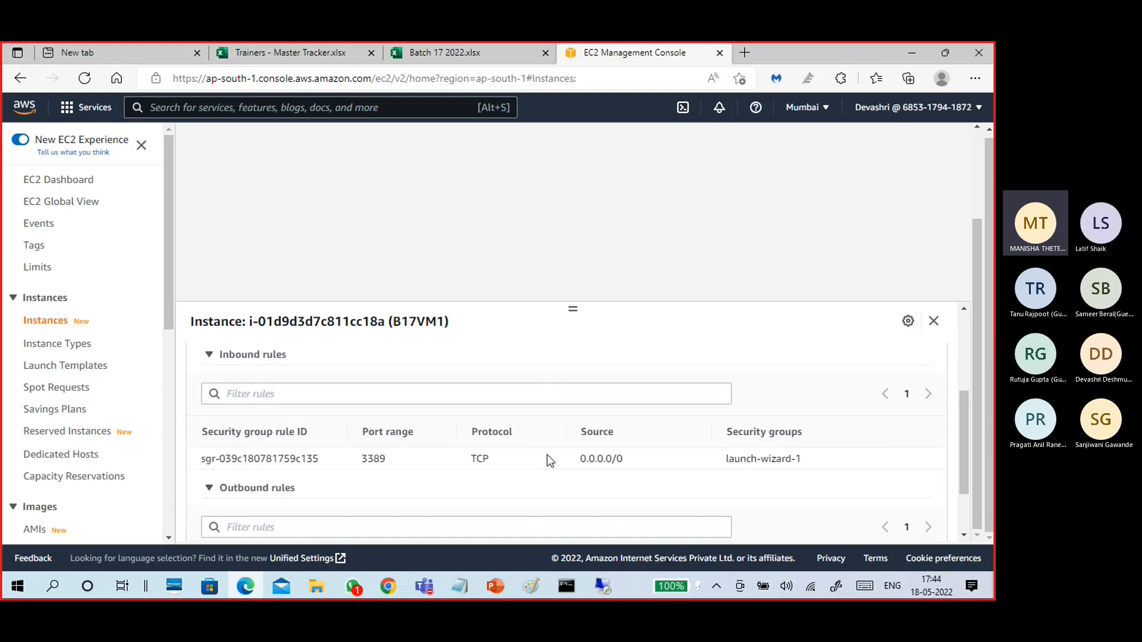
scroll(545, 455, up, 1)
scroll(504, 447, down, 2)
scroll(449, 485, down, 1)
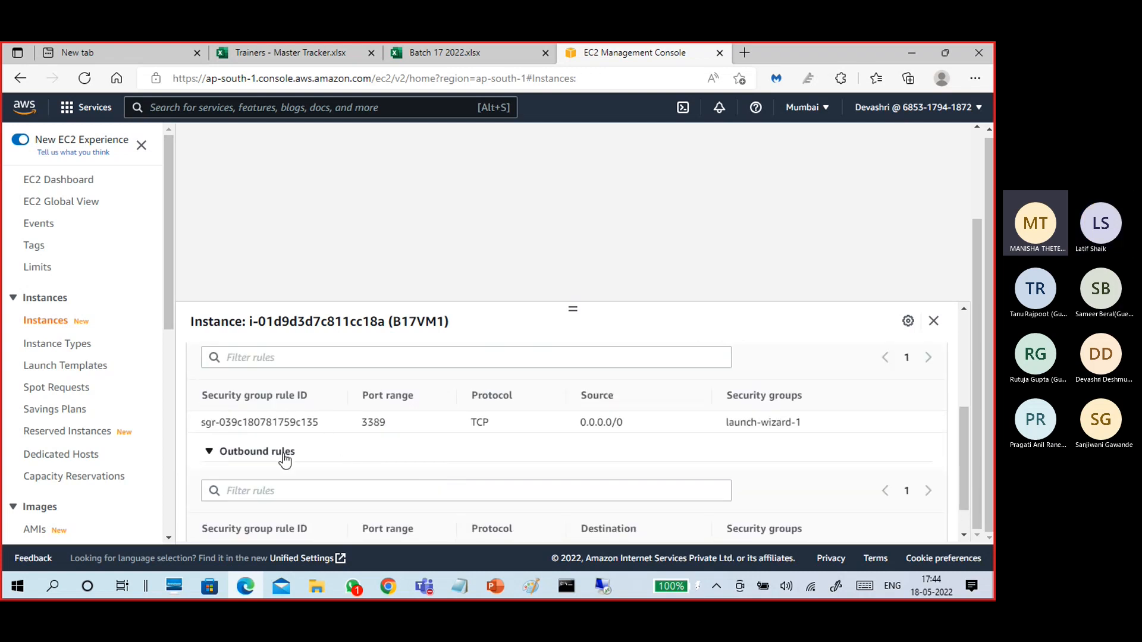
scroll(406, 484, down, 1)
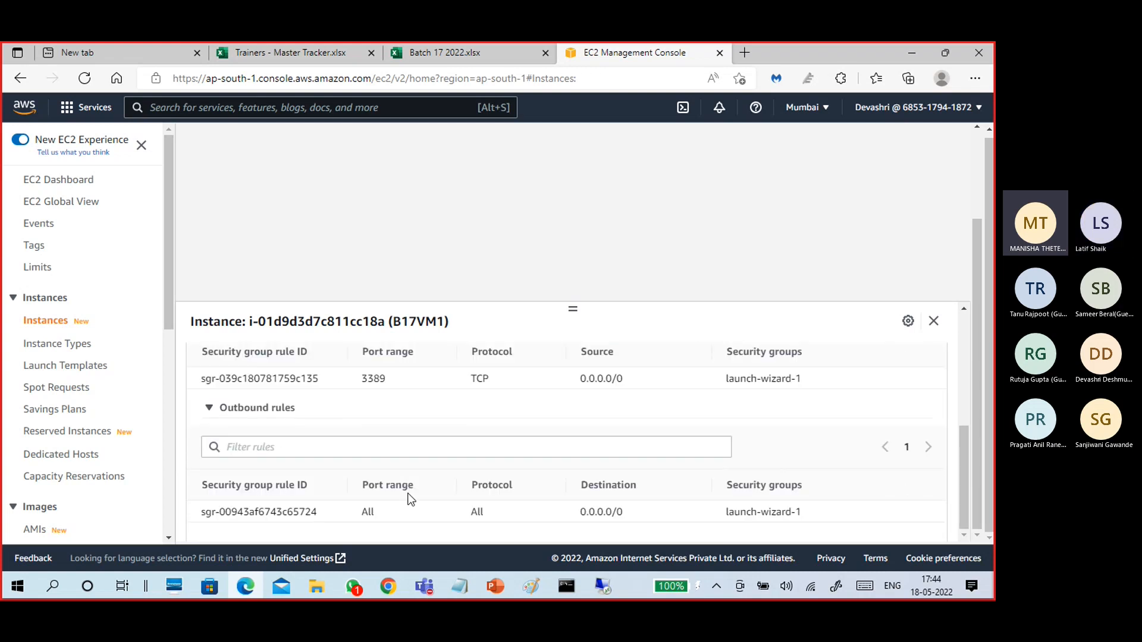
scroll(408, 497, up, 3)
scroll(268, 423, up, 1)
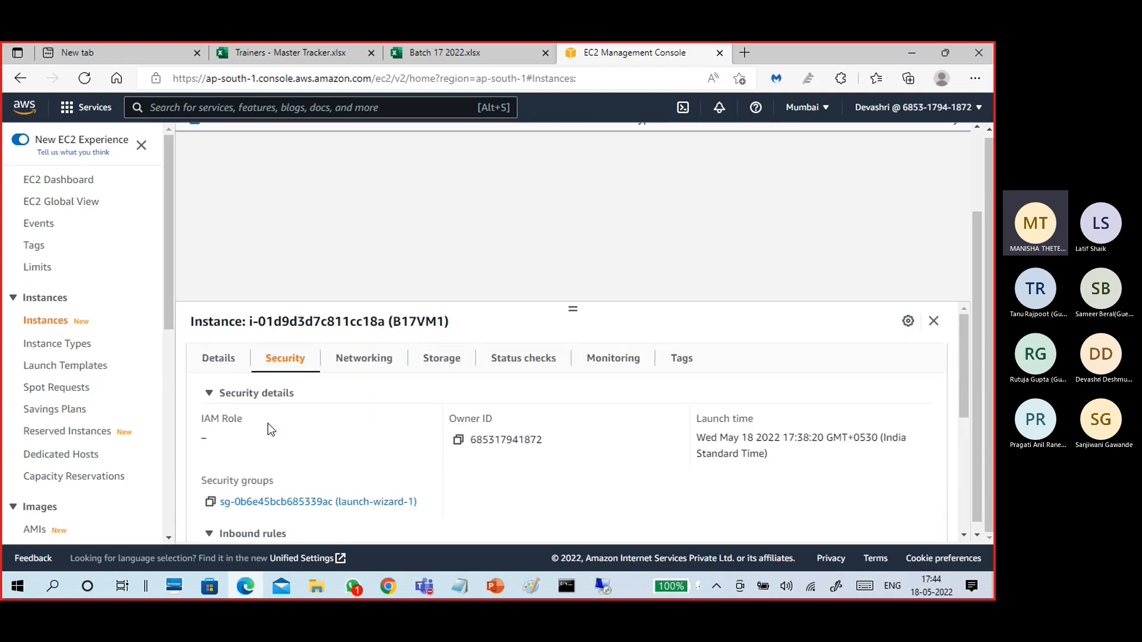
click(227, 358)
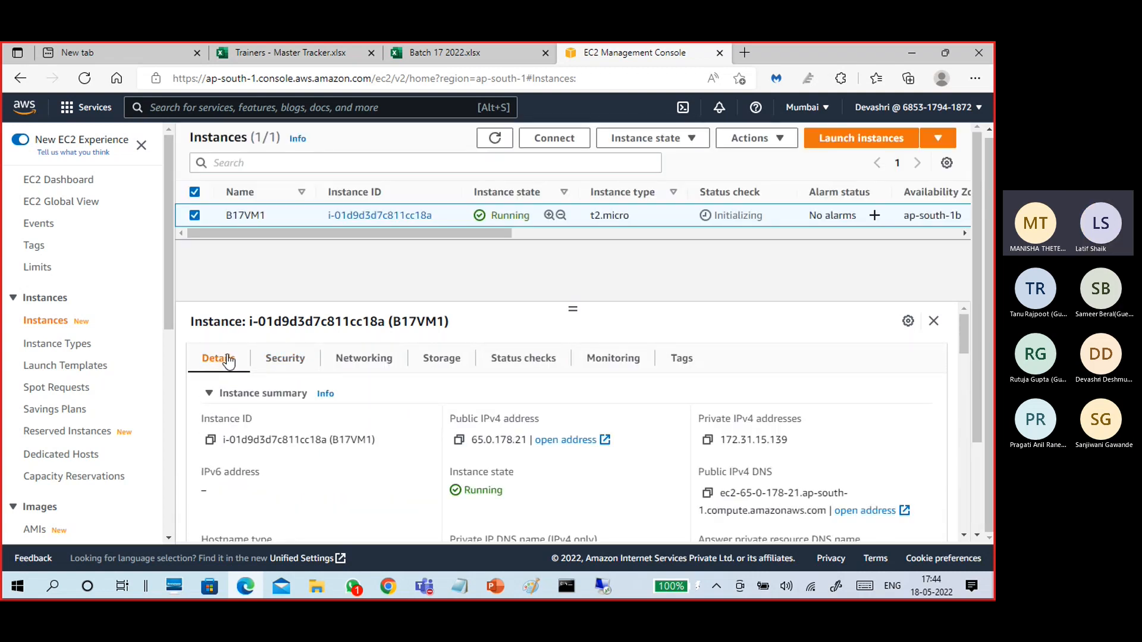
Open B17VM1's Connect to instance page and show its RDP client connection details.
click(358, 217)
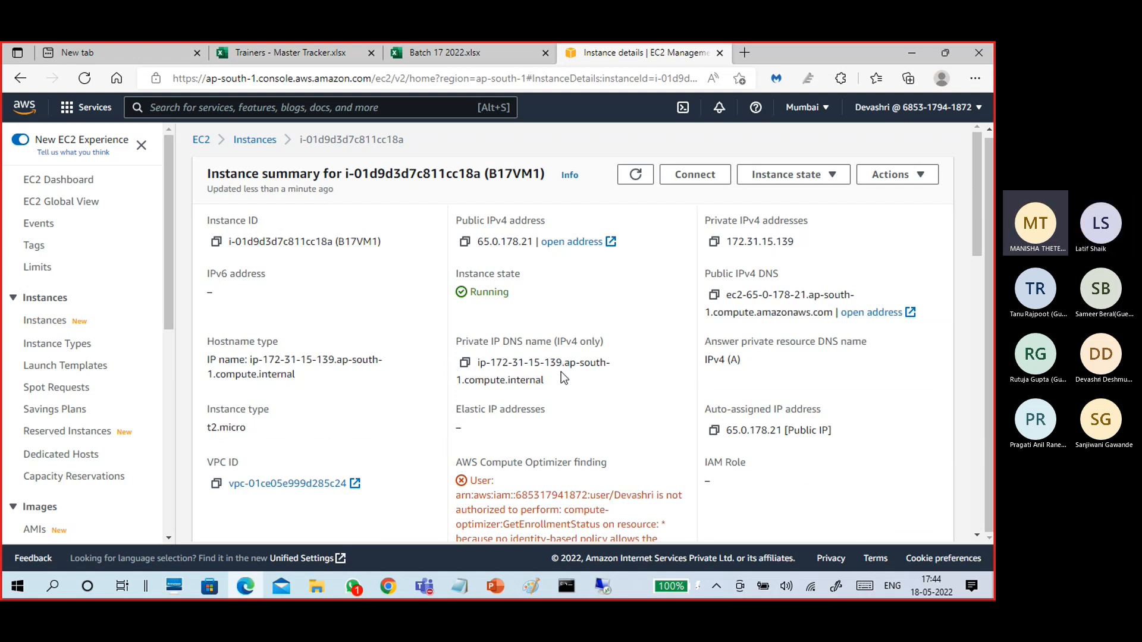
click(699, 182)
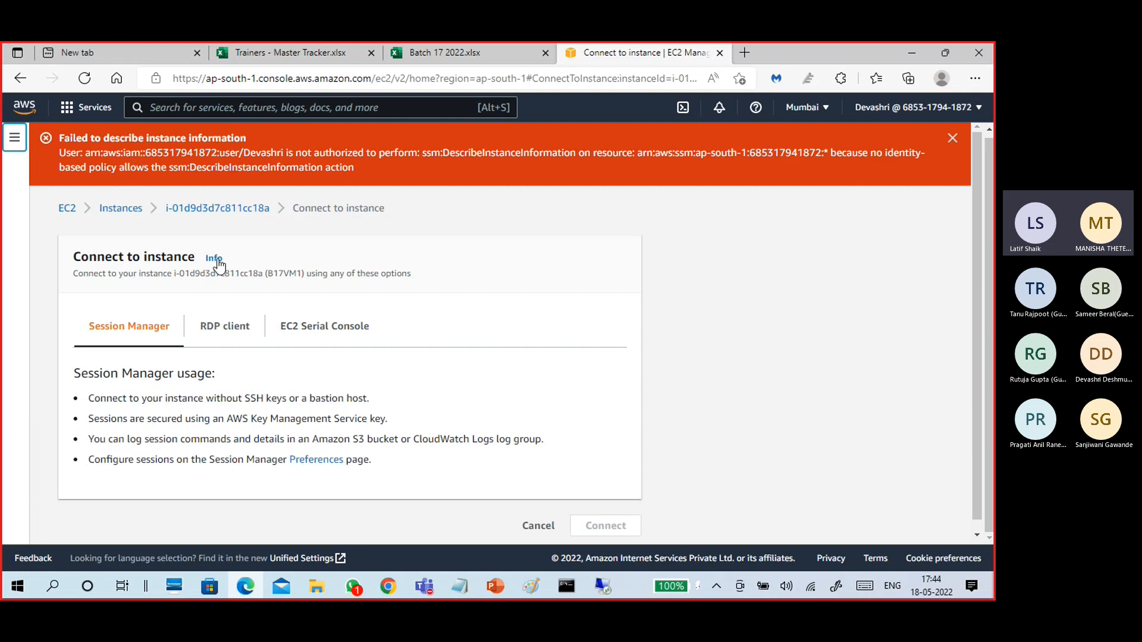
scroll(280, 356, down, 1)
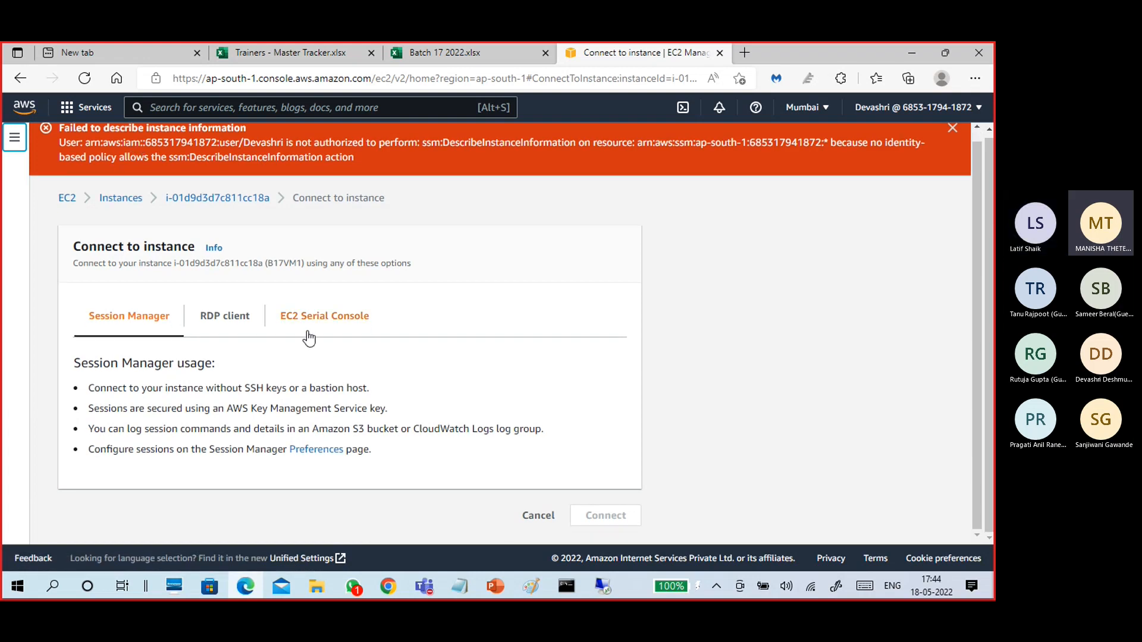
click(229, 317)
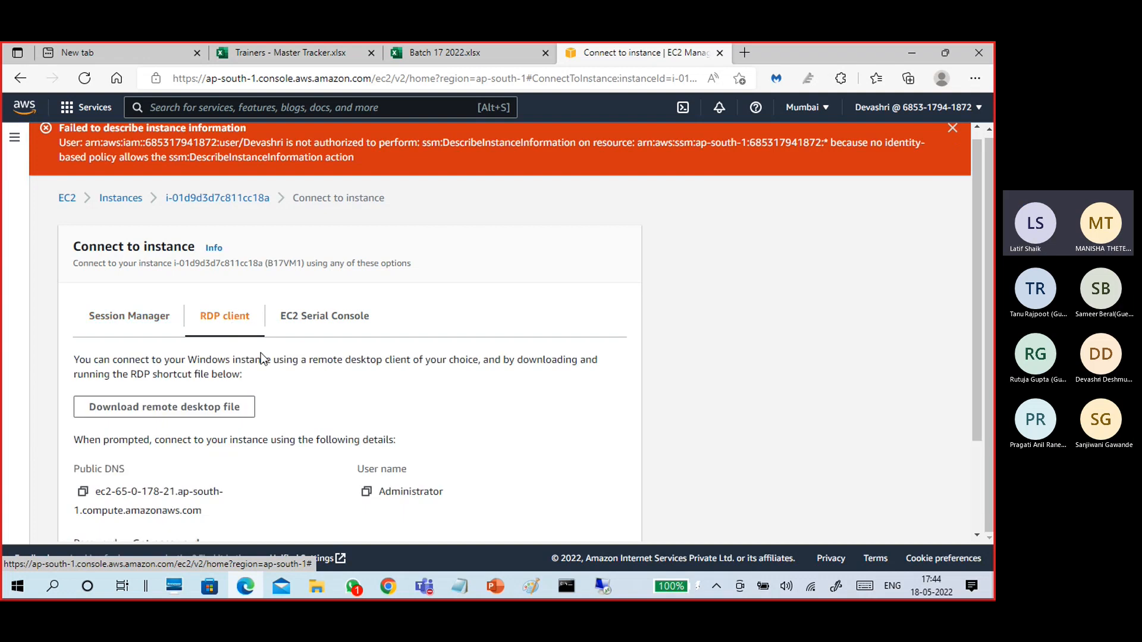
scroll(273, 373, down, 2)
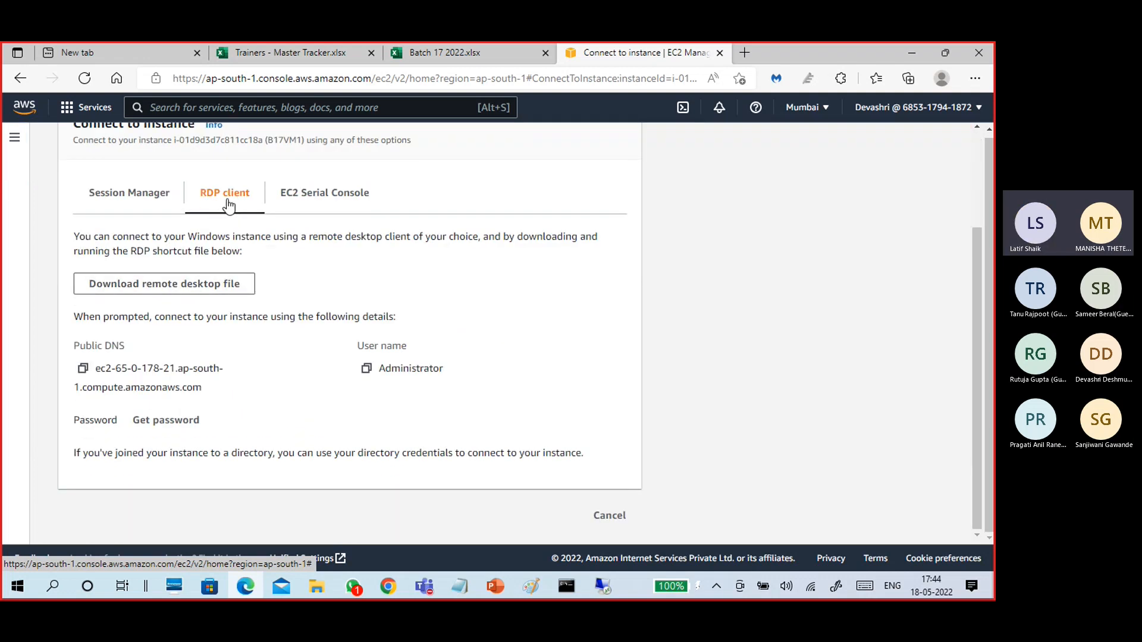
Download B17VM1's remote desktop file and paste B17VM1.rdp into the awsuser folder.
click(157, 290)
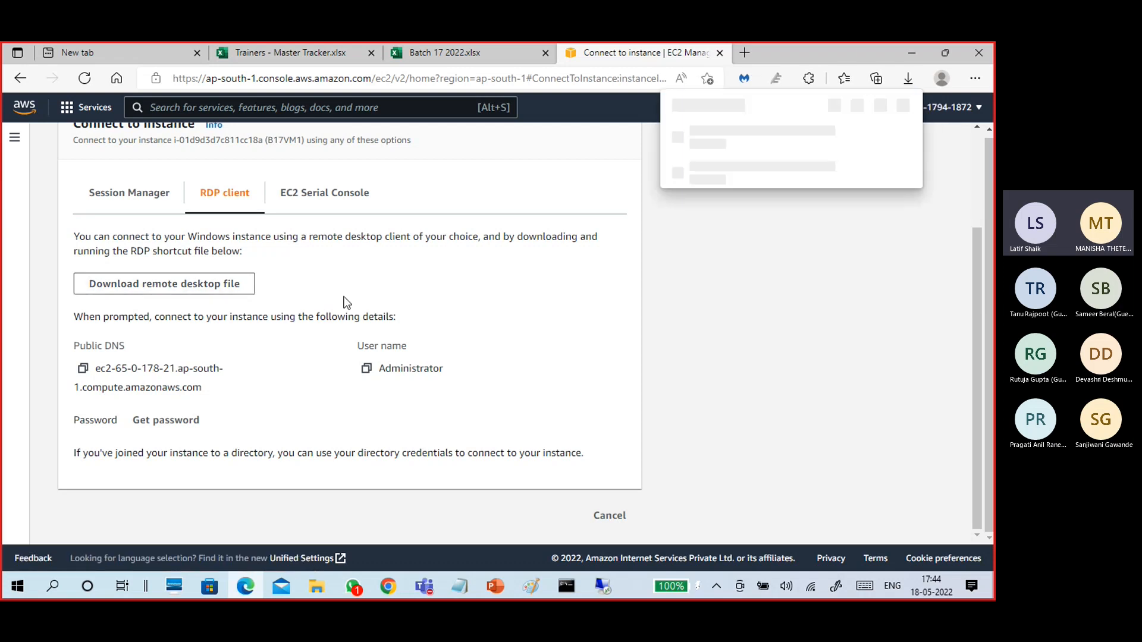
click(858, 137)
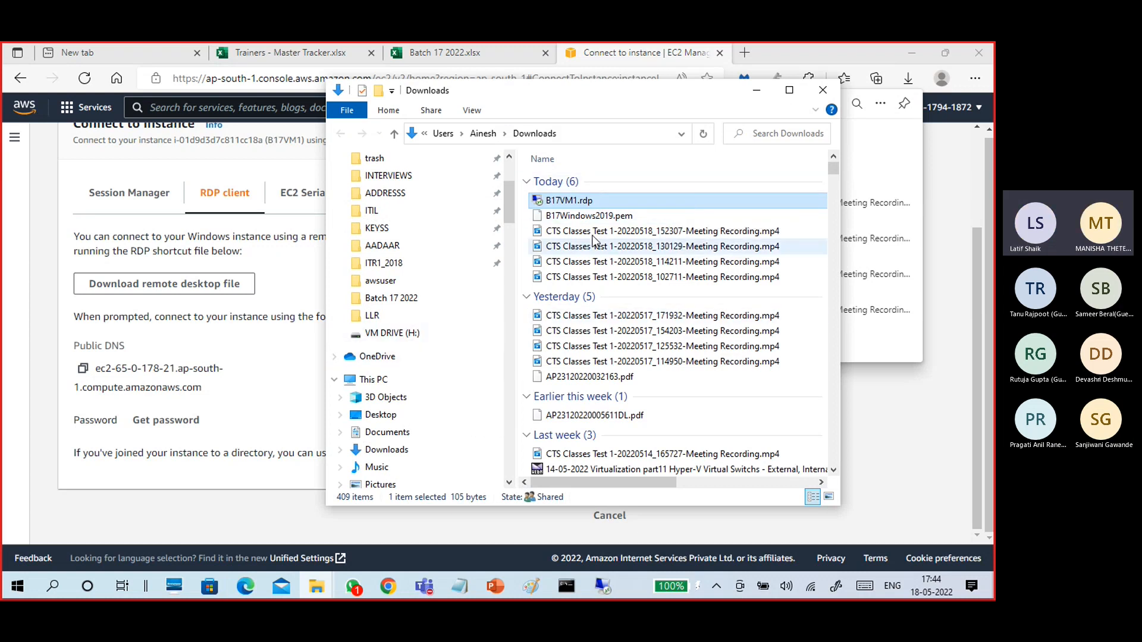
click(392, 280)
click(608, 398)
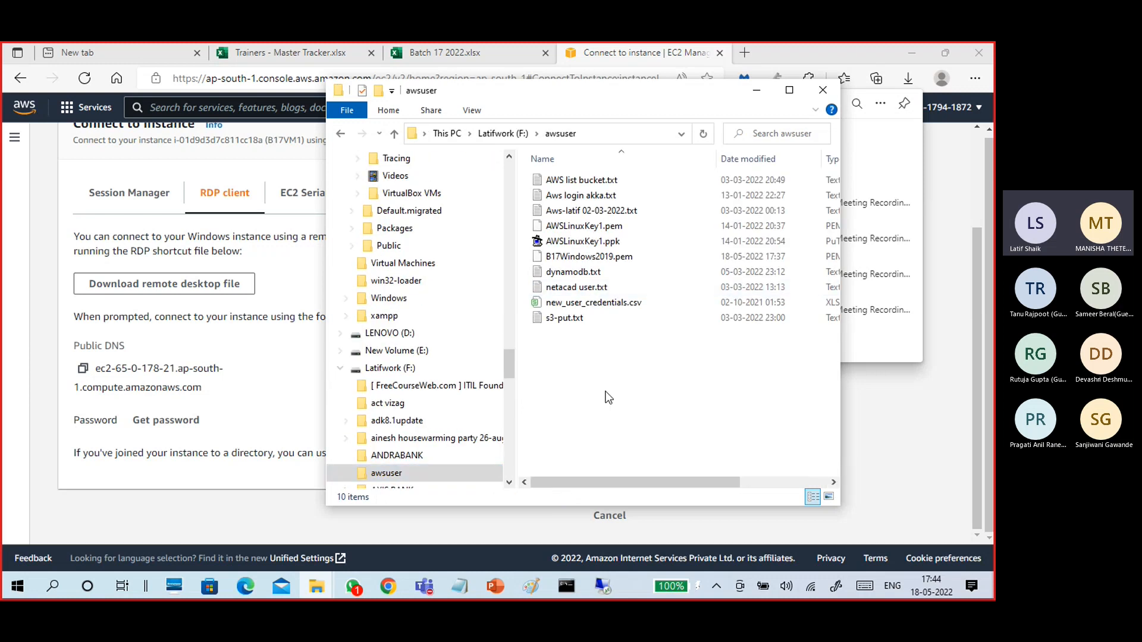
key(ctrl+v)
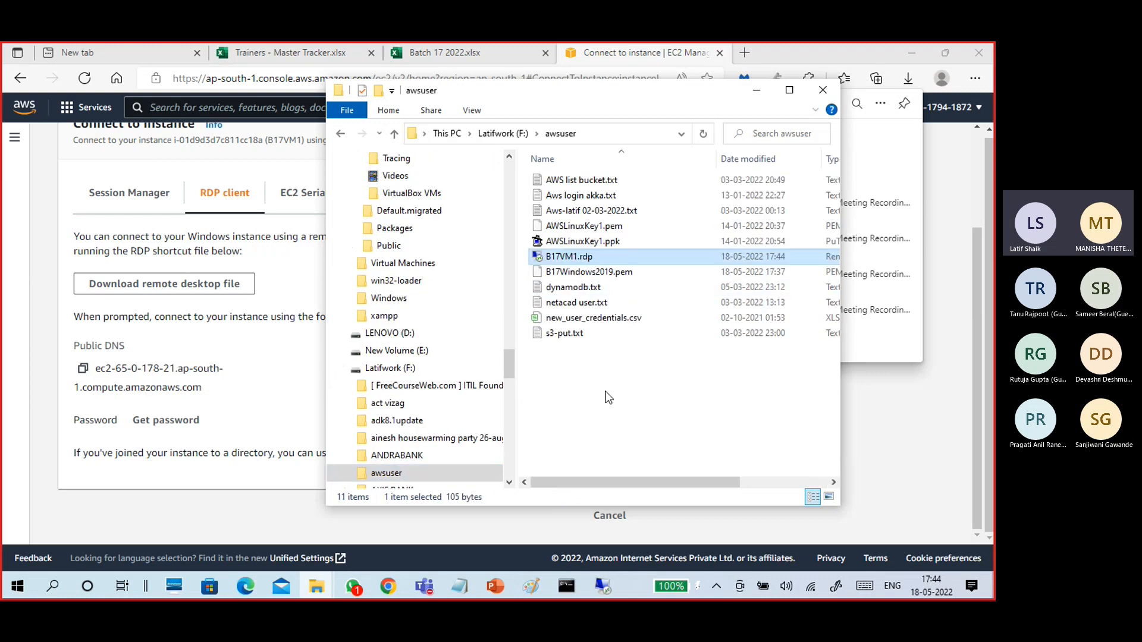
Launch B17VM1.rdp past the unknown publisher warning and return to the AWS connection page.
double_click(574, 259)
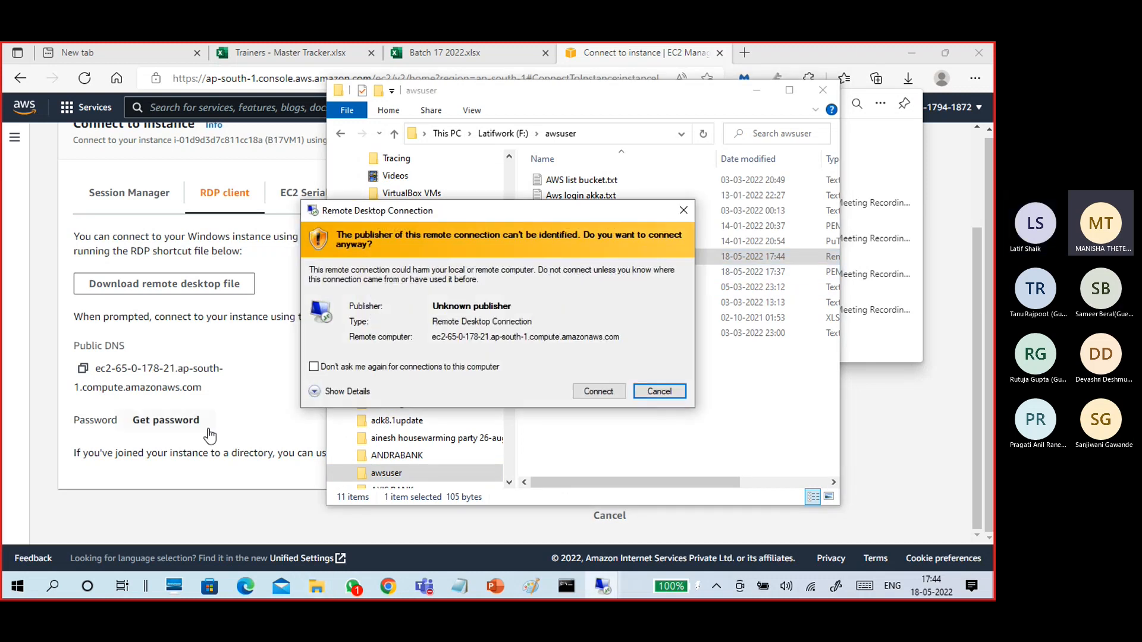
click(587, 389)
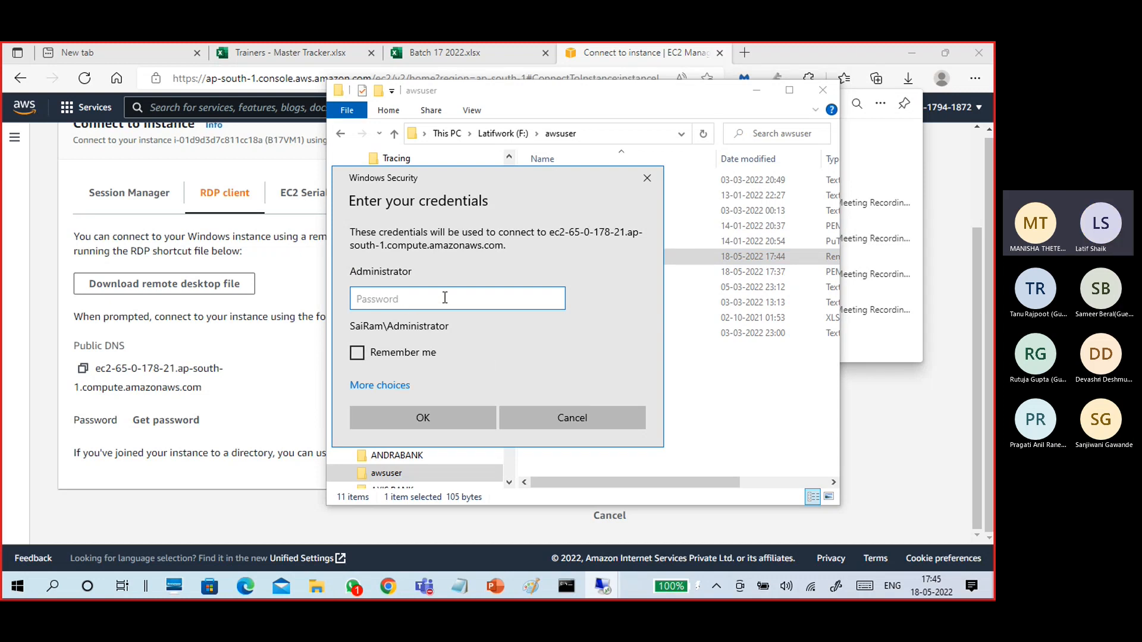
click(267, 393)
Upload the B17Windows2019.pem key pair from awsuser on the Get Windows password page.
click(157, 422)
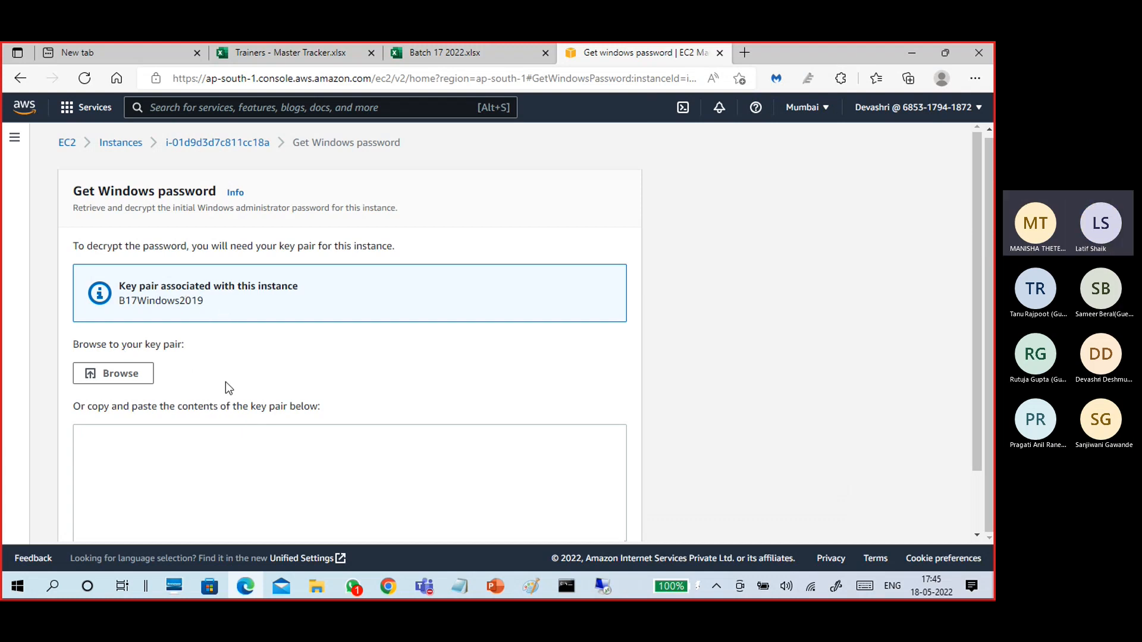
scroll(232, 386, down, 1)
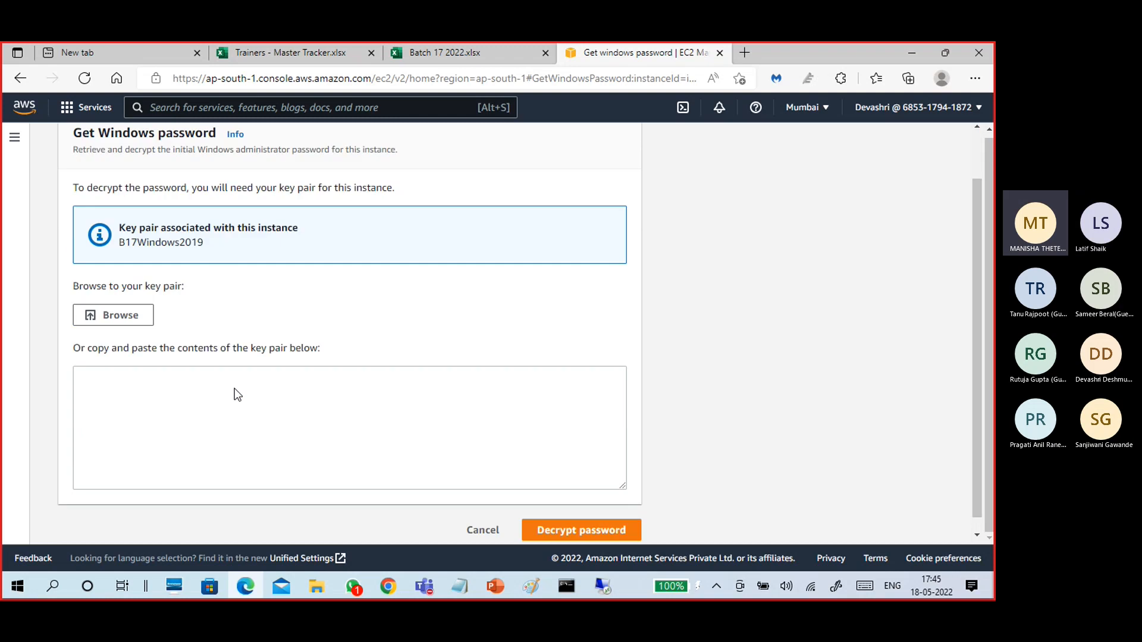
click(131, 317)
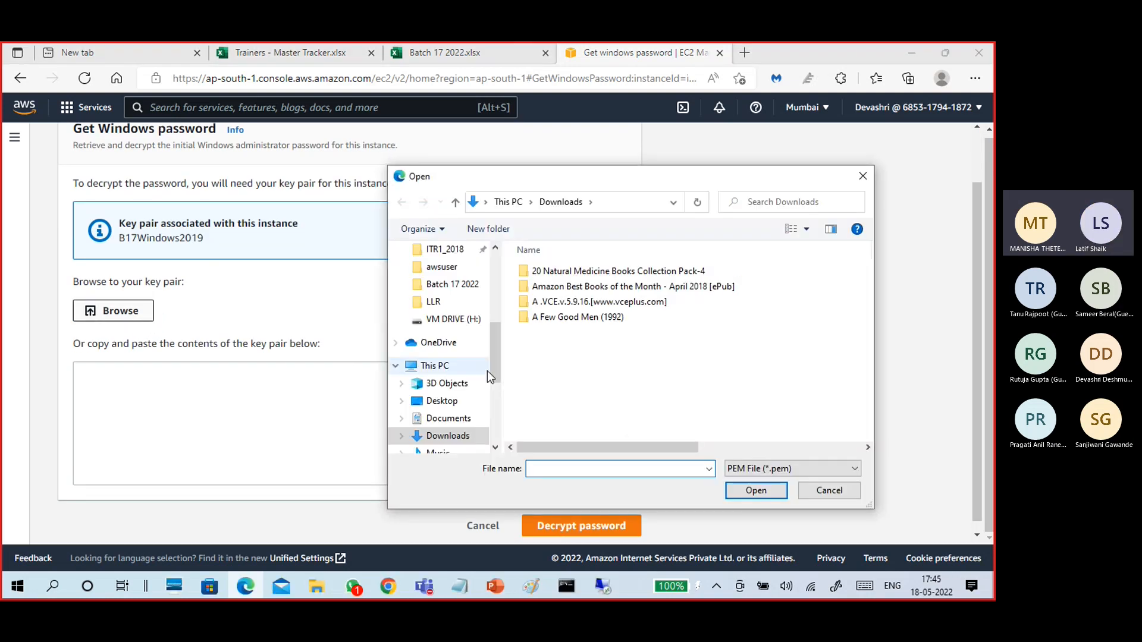
click(435, 269)
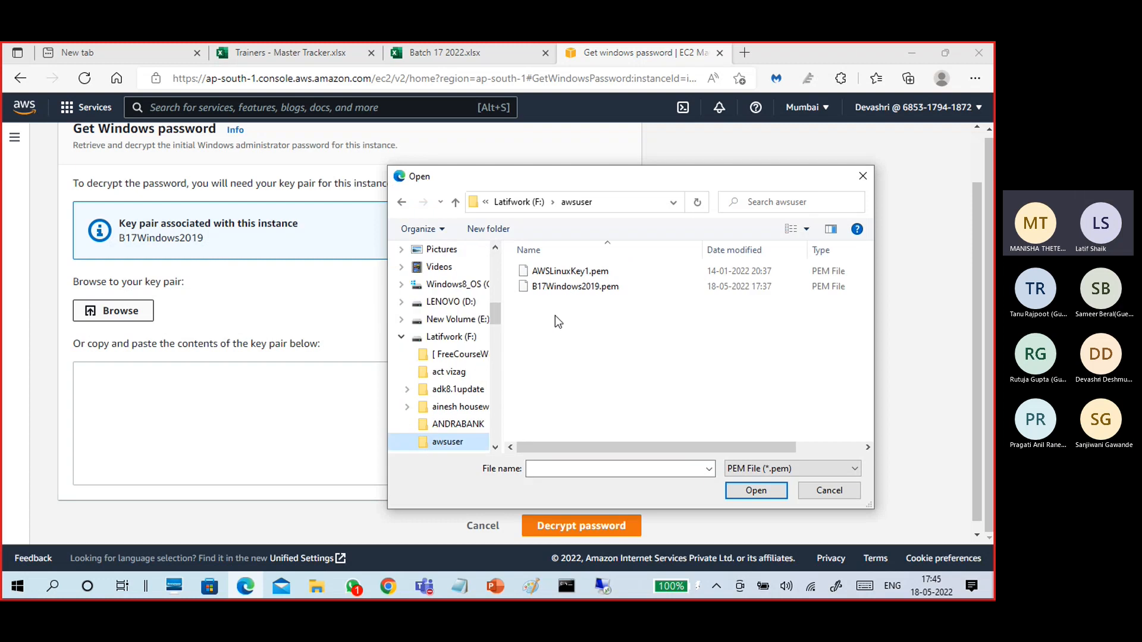
click(572, 286)
click(746, 489)
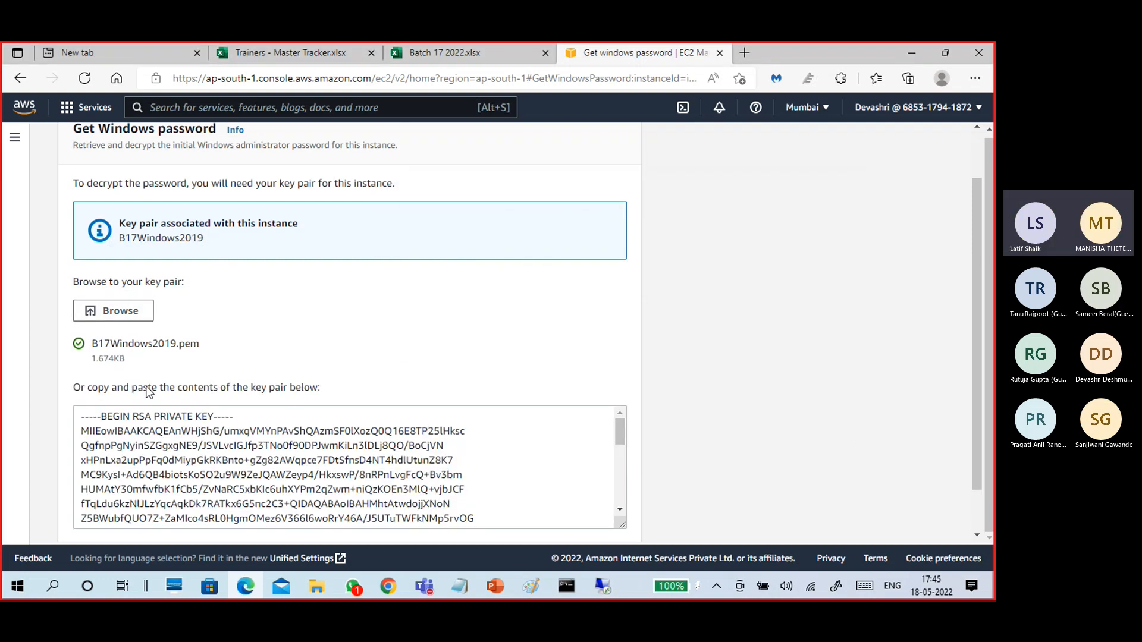
Decrypt the Administrator password and select the revealed value.
scroll(354, 452, down, 1)
scroll(354, 452, down, 5)
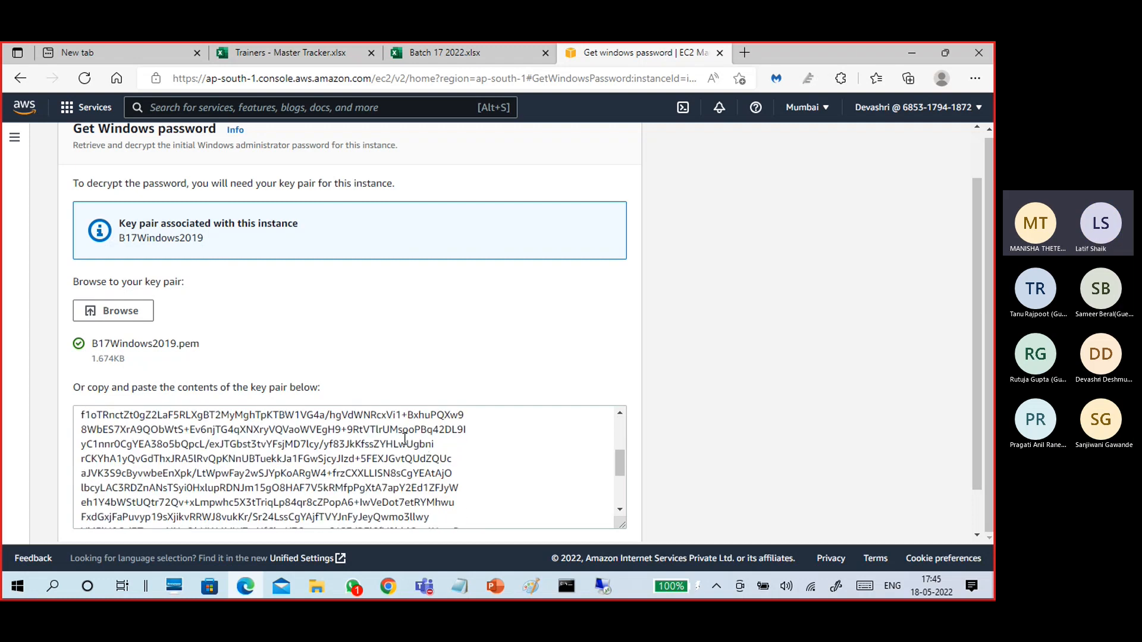
scroll(456, 466, down, 2)
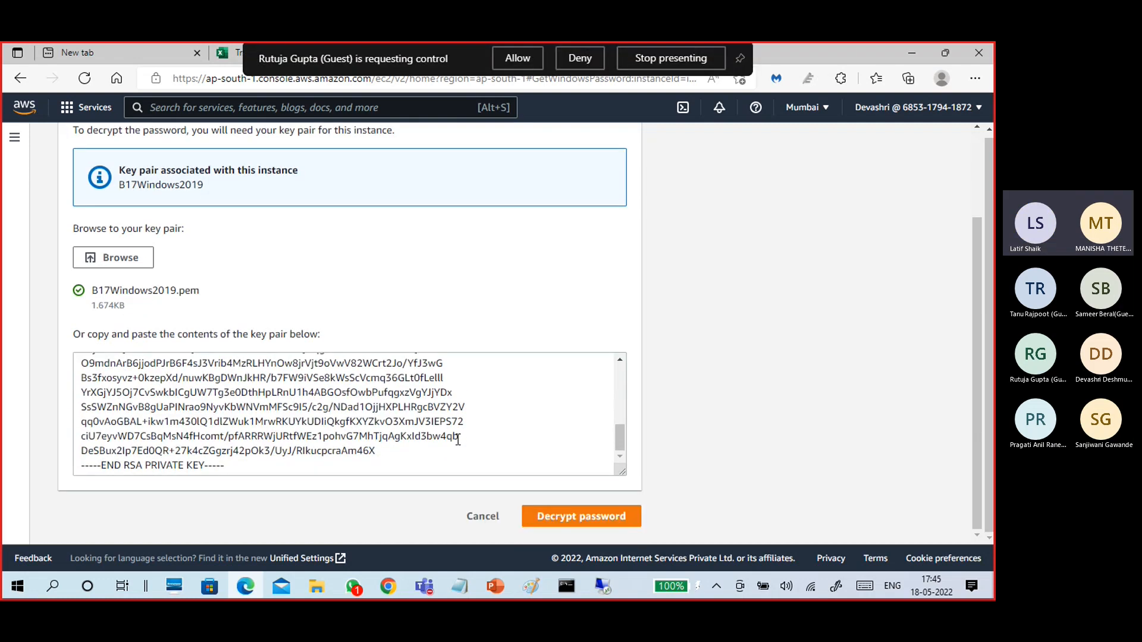
click(561, 524)
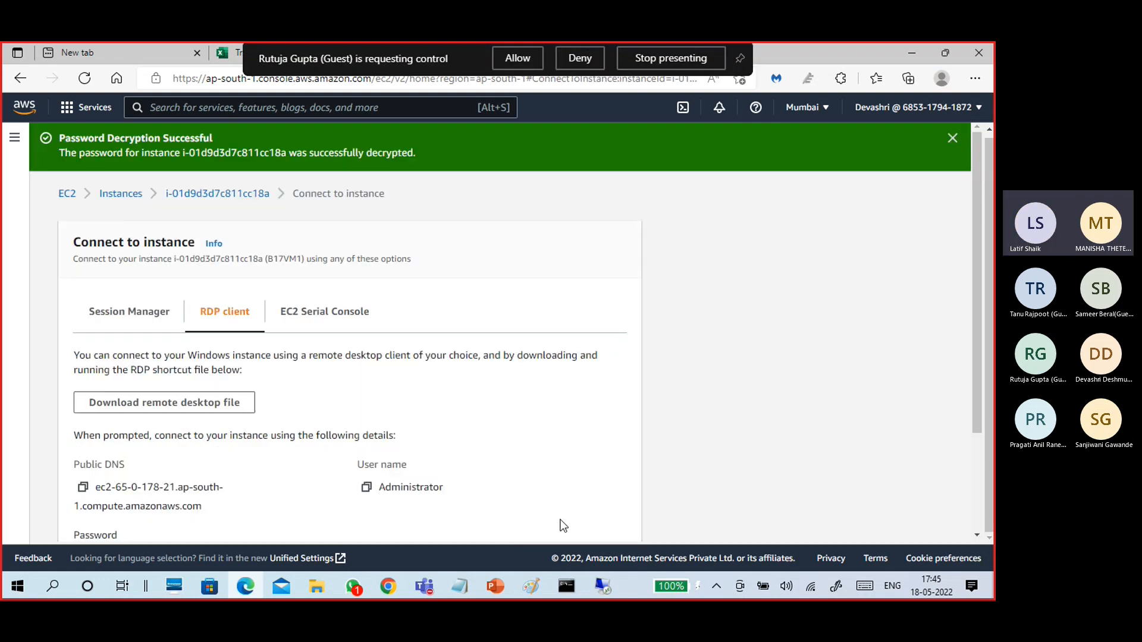
scroll(343, 426, down, 2)
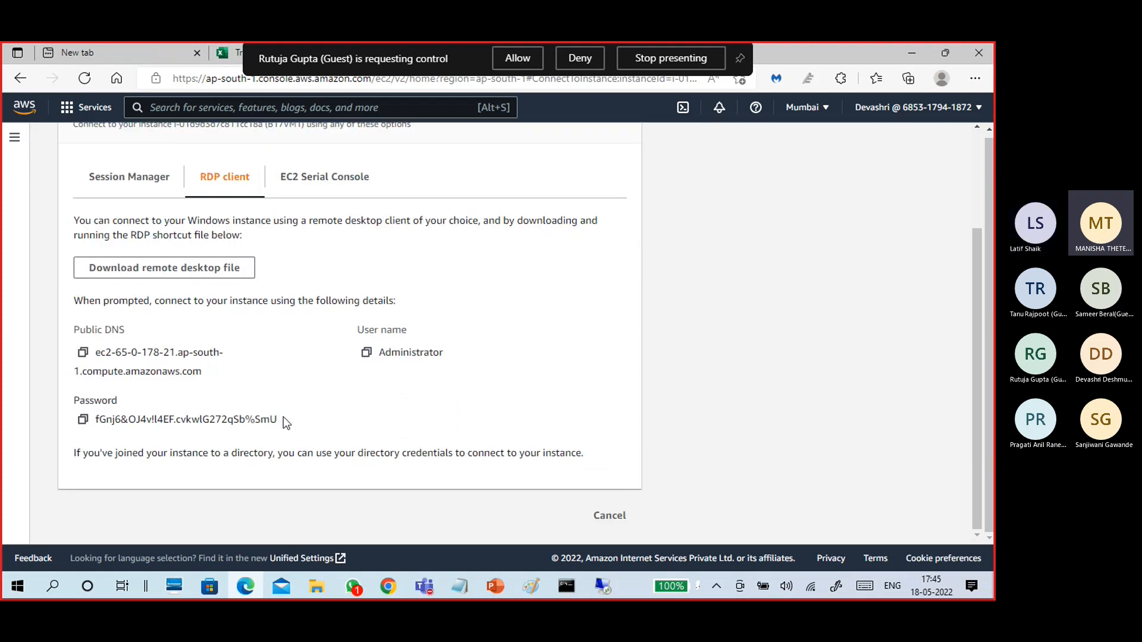
drag(284, 423, 141, 437)
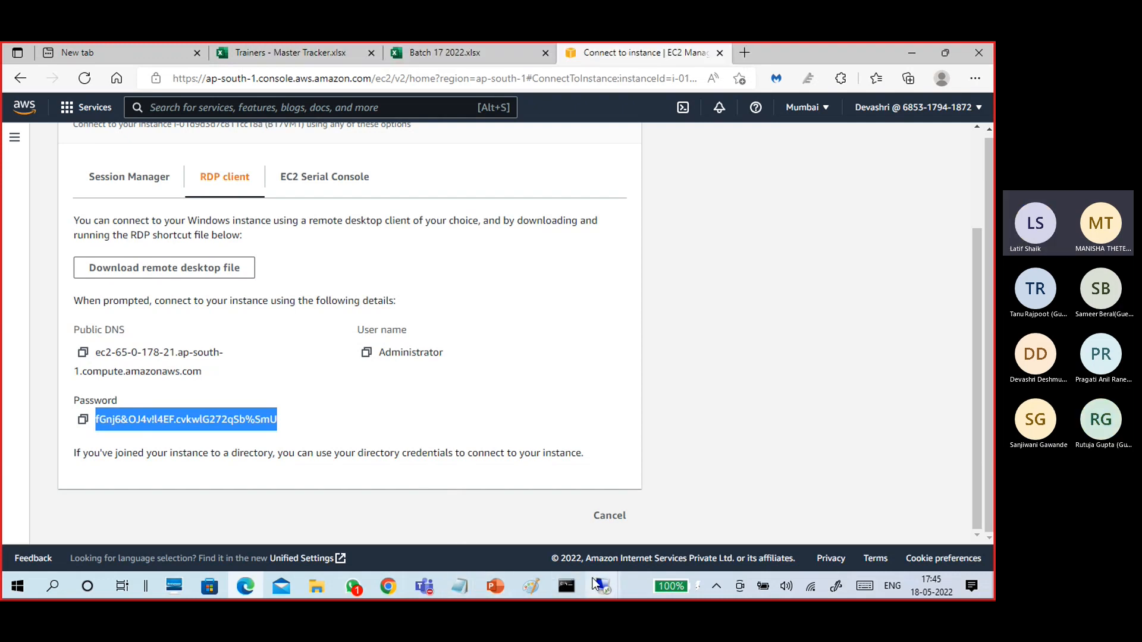
Log on to B17VM1 as Administrator with the pasted password, accepting the certificate warning.
mouse_move(594, 585)
click(635, 524)
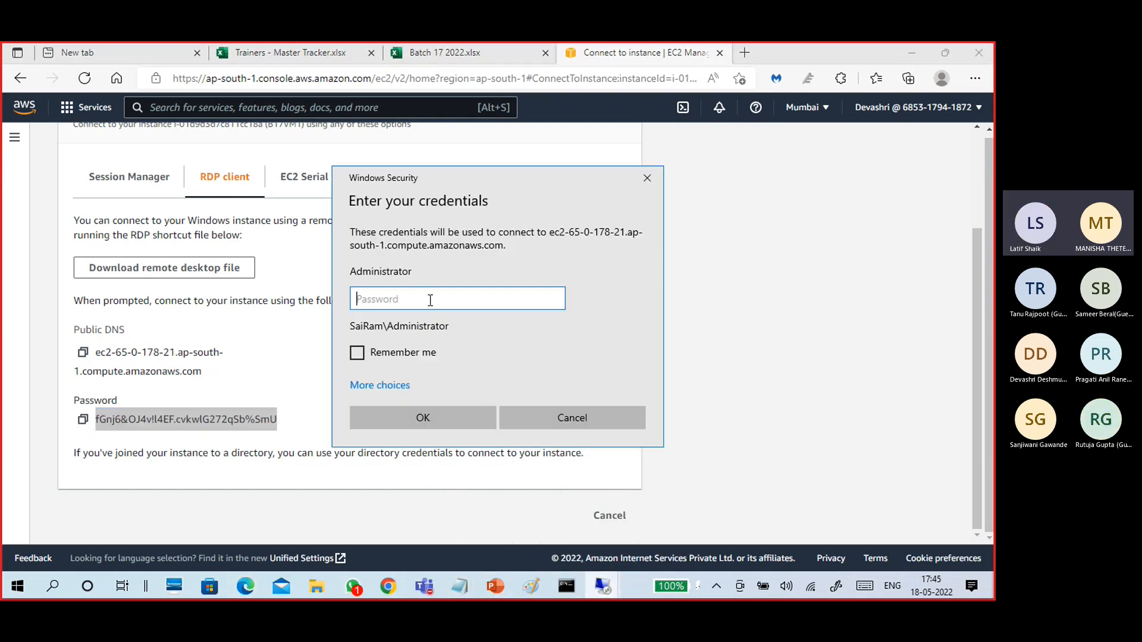
key(ctrl+v)
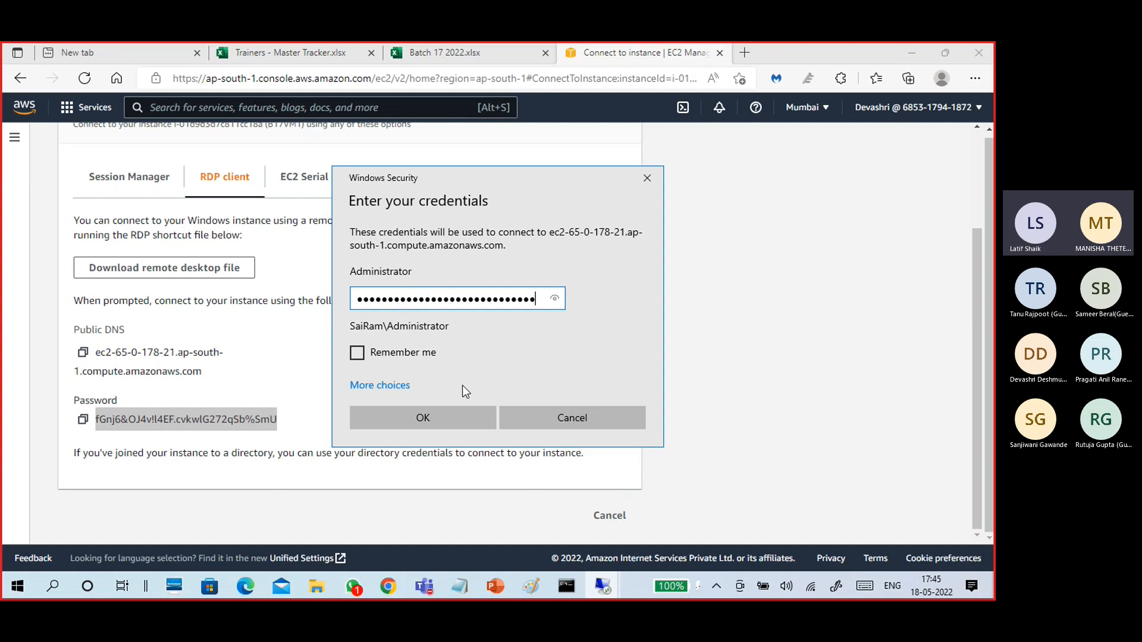
click(442, 423)
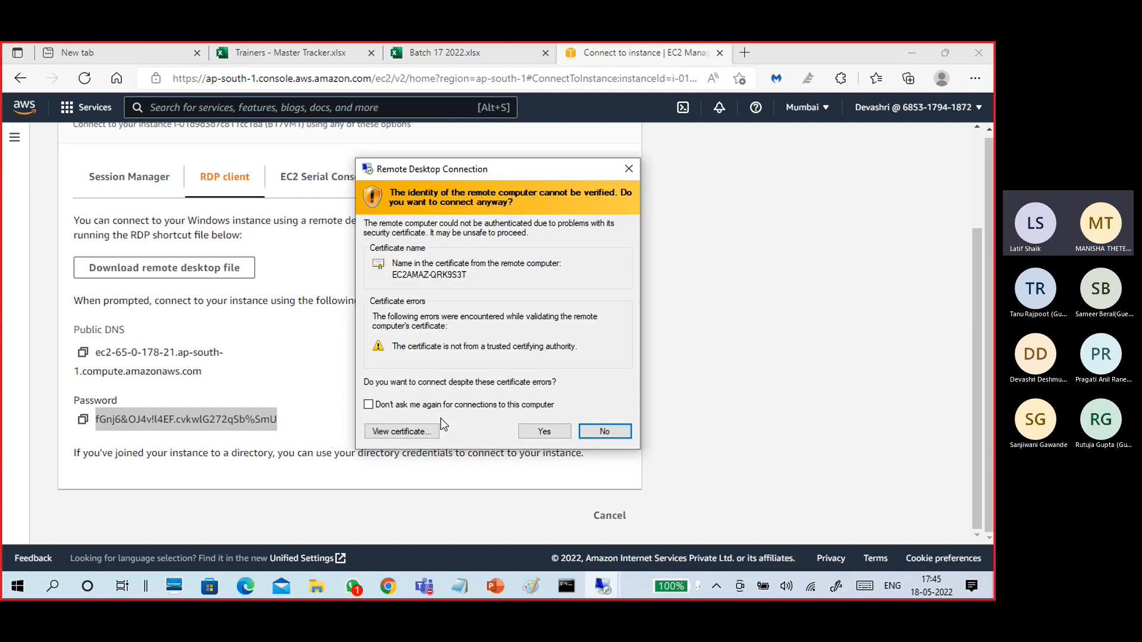
click(538, 432)
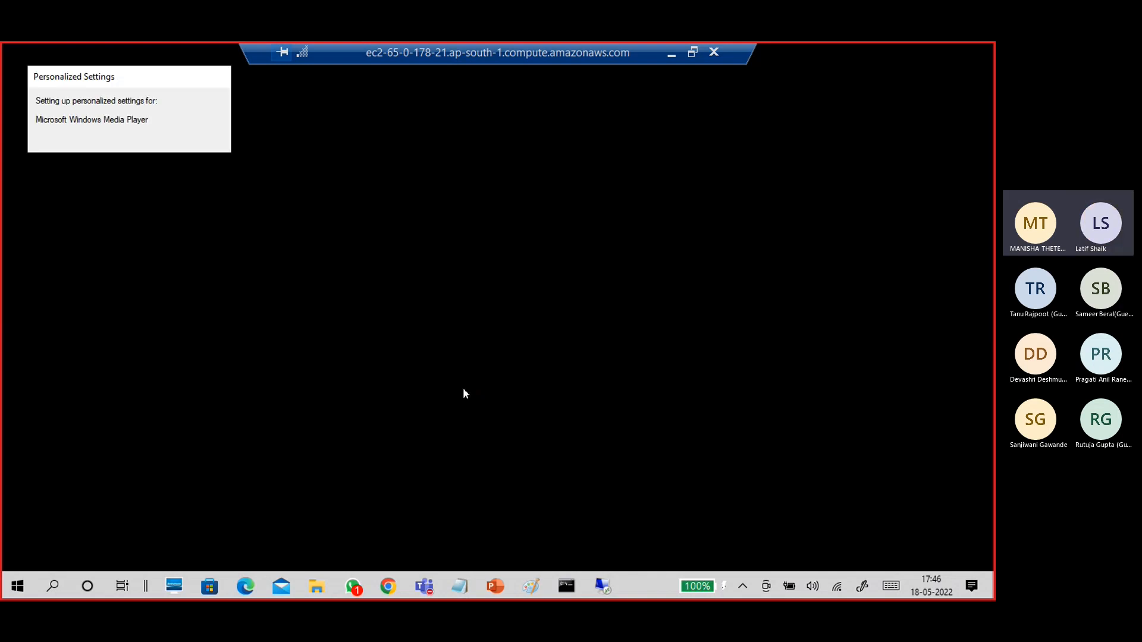
click(692, 53)
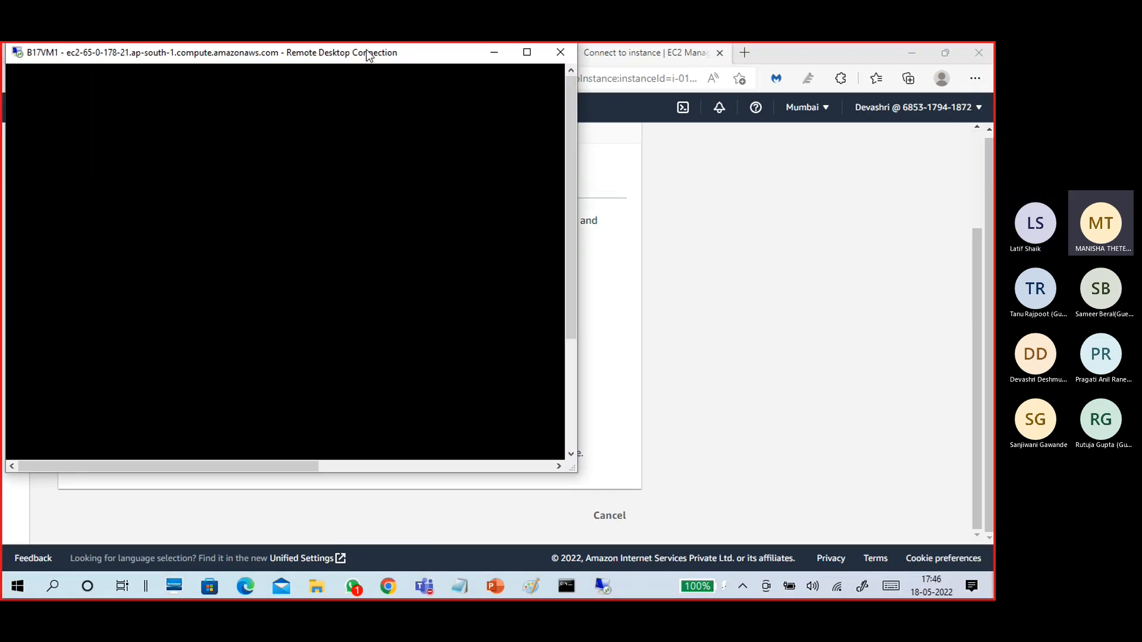
drag(370, 54, 763, 126)
scroll(327, 277, up, 2)
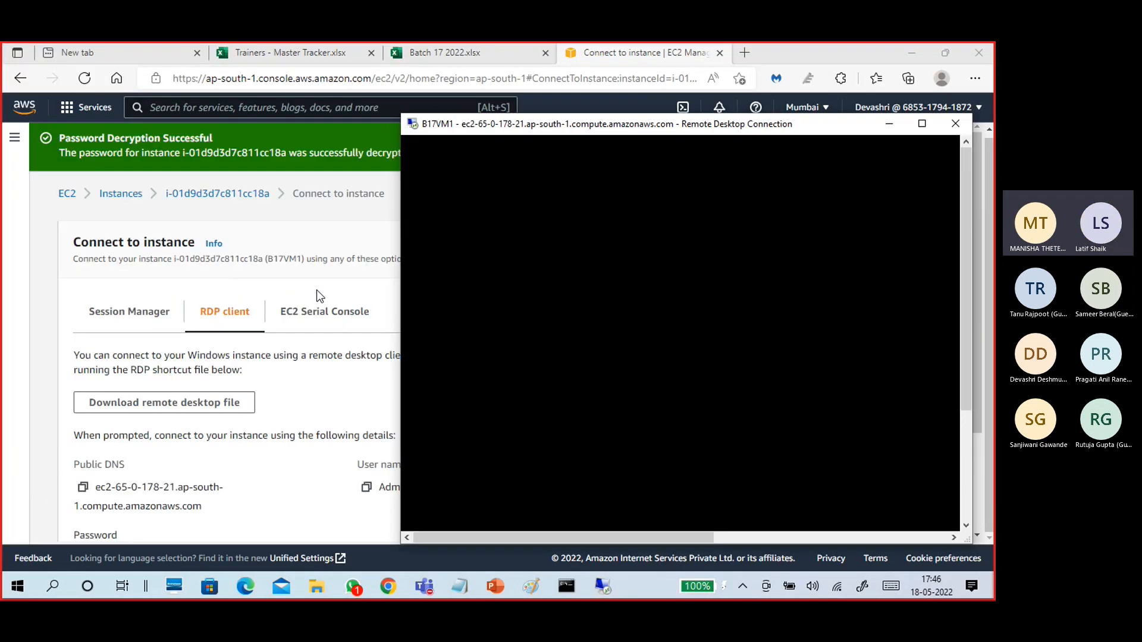
scroll(308, 354, down, 2)
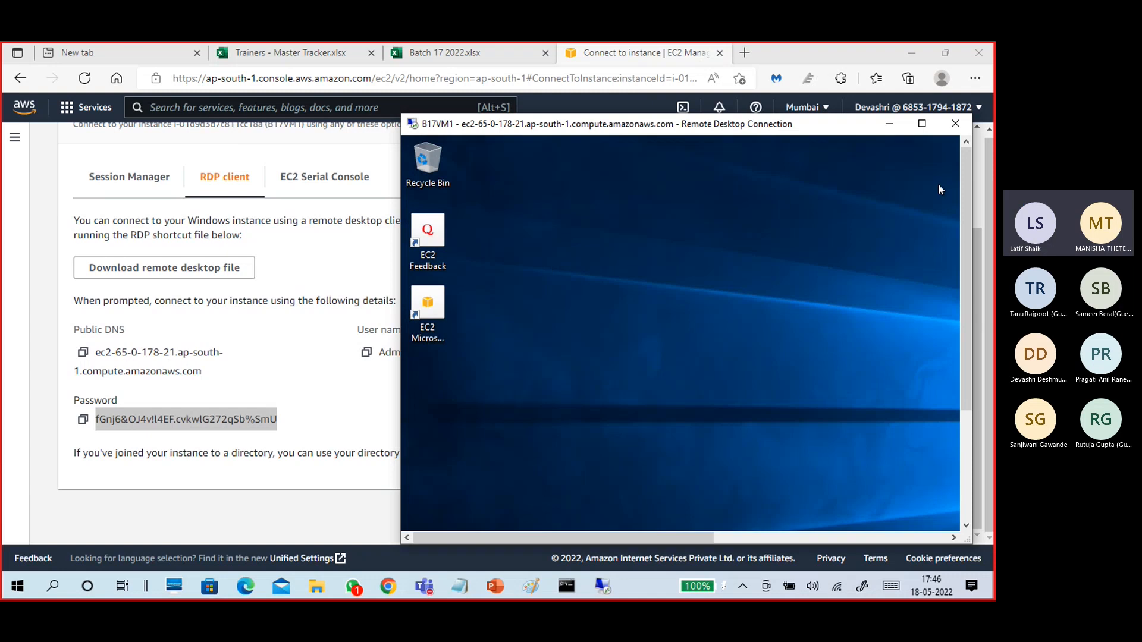
drag(792, 130, 610, 115)
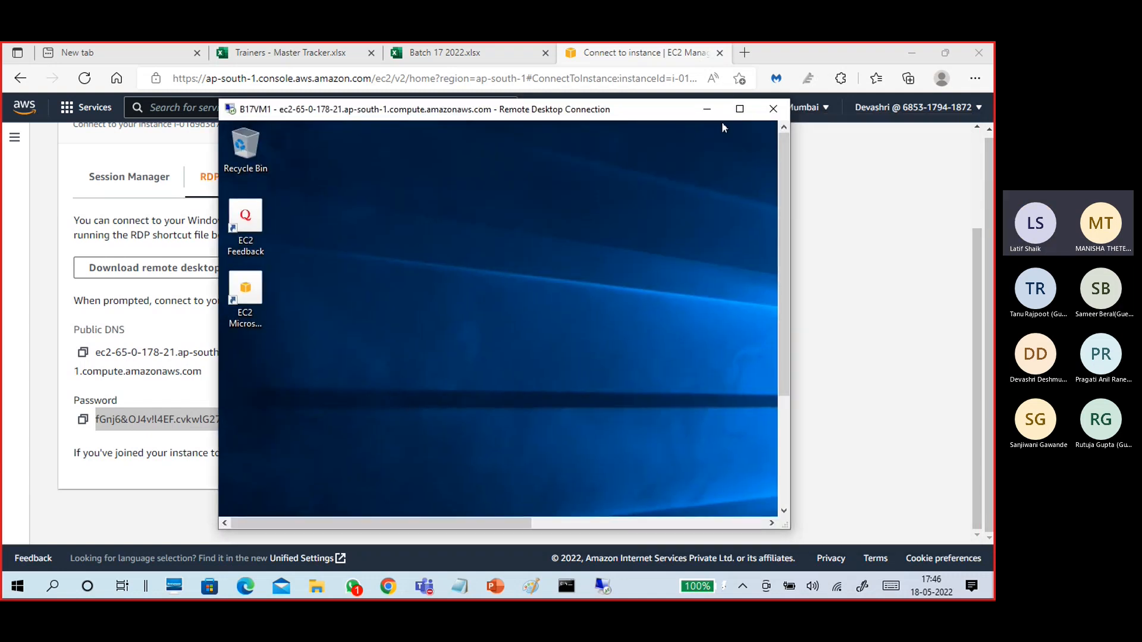
double_click(599, 116)
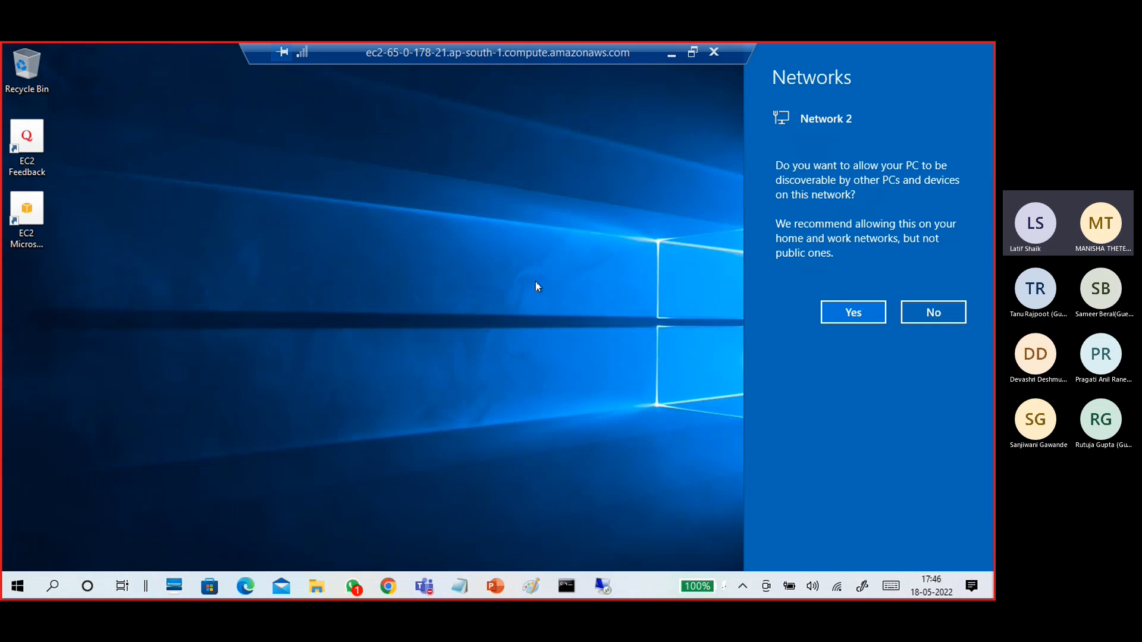
click(845, 313)
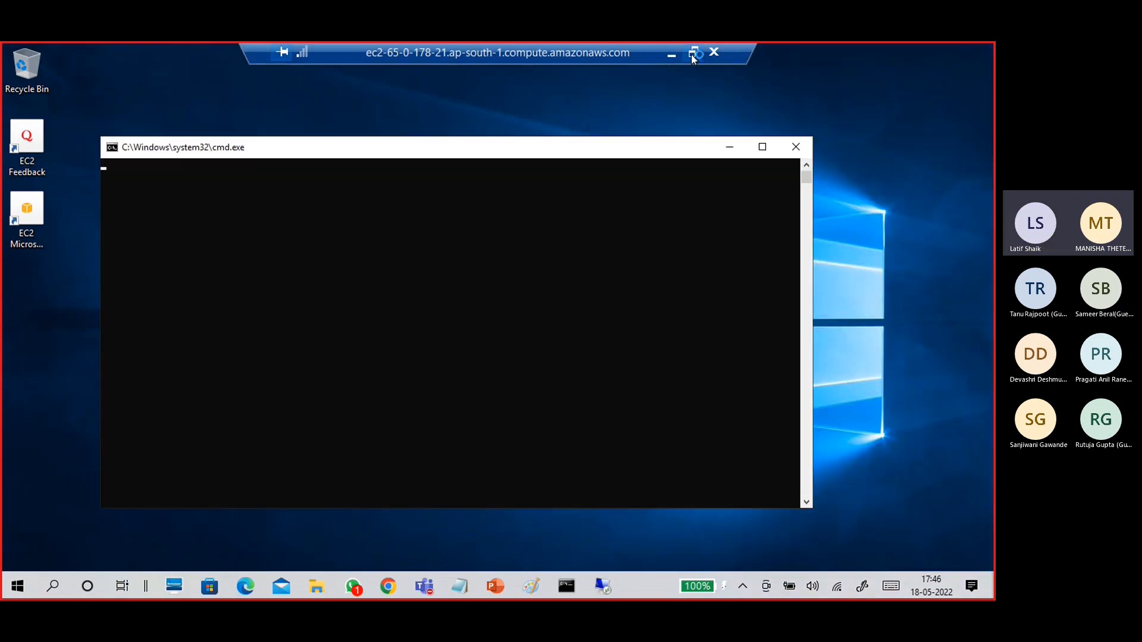
click(692, 52)
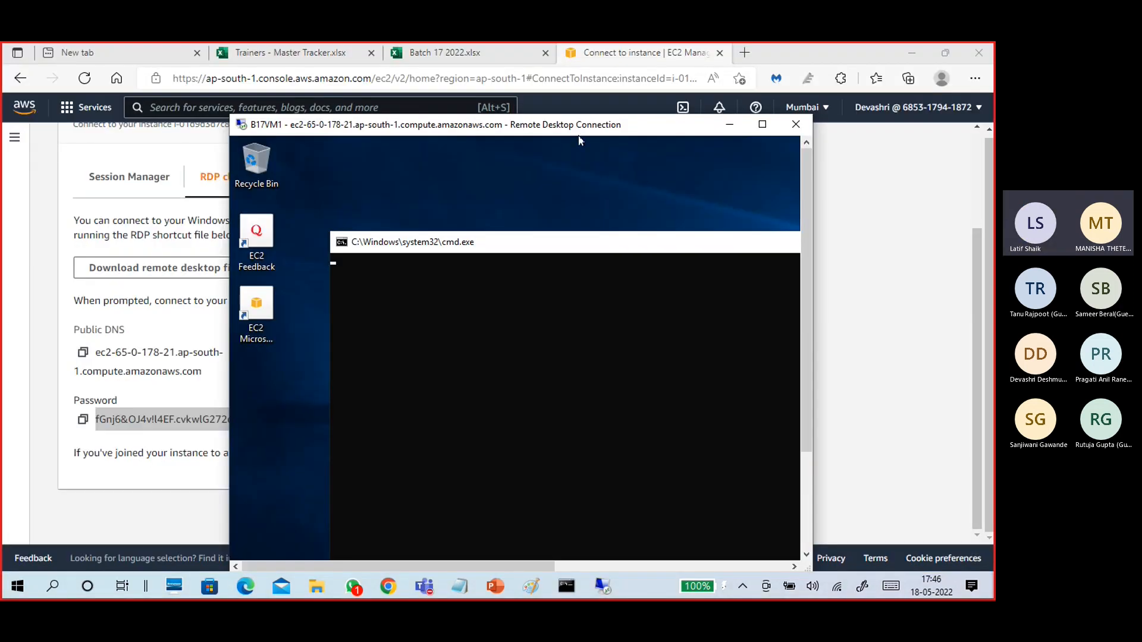
drag(580, 132, 568, 69)
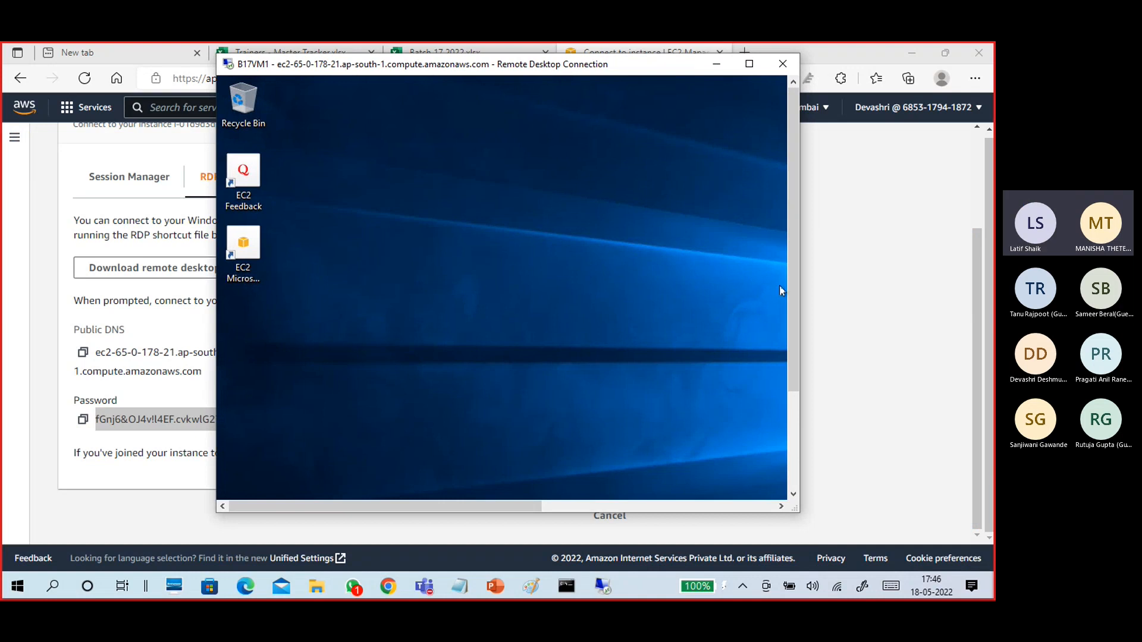
drag(801, 351, 806, 420)
mouse_move(384, 504)
mouse_down()
mouse_move(638, 512)
mouse_move(381, 513)
mouse_up()
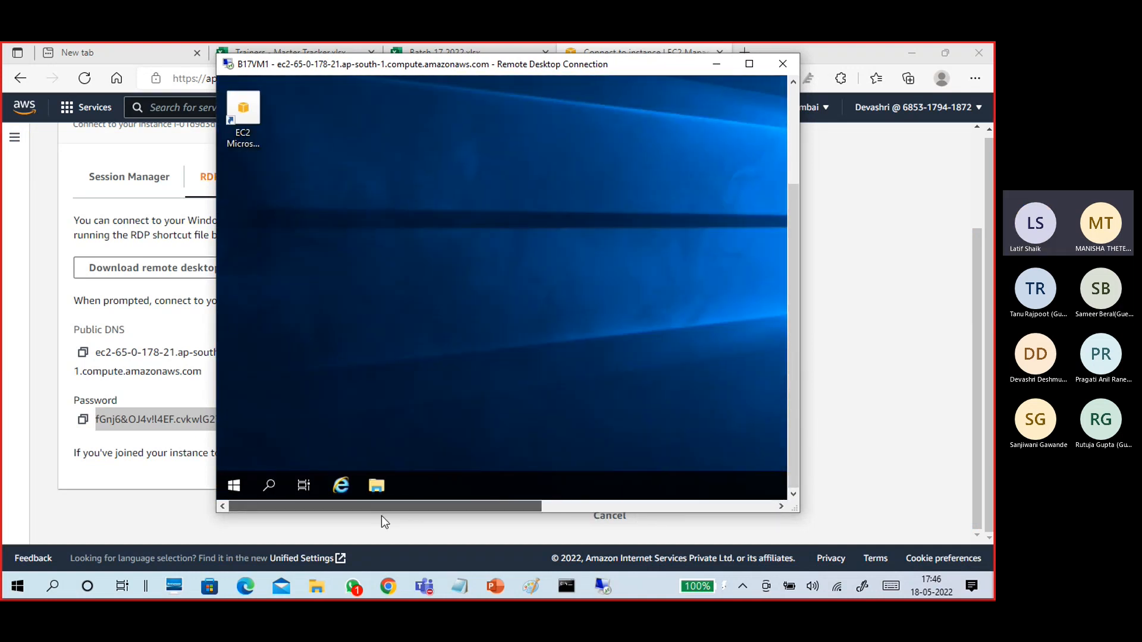
click(749, 64)
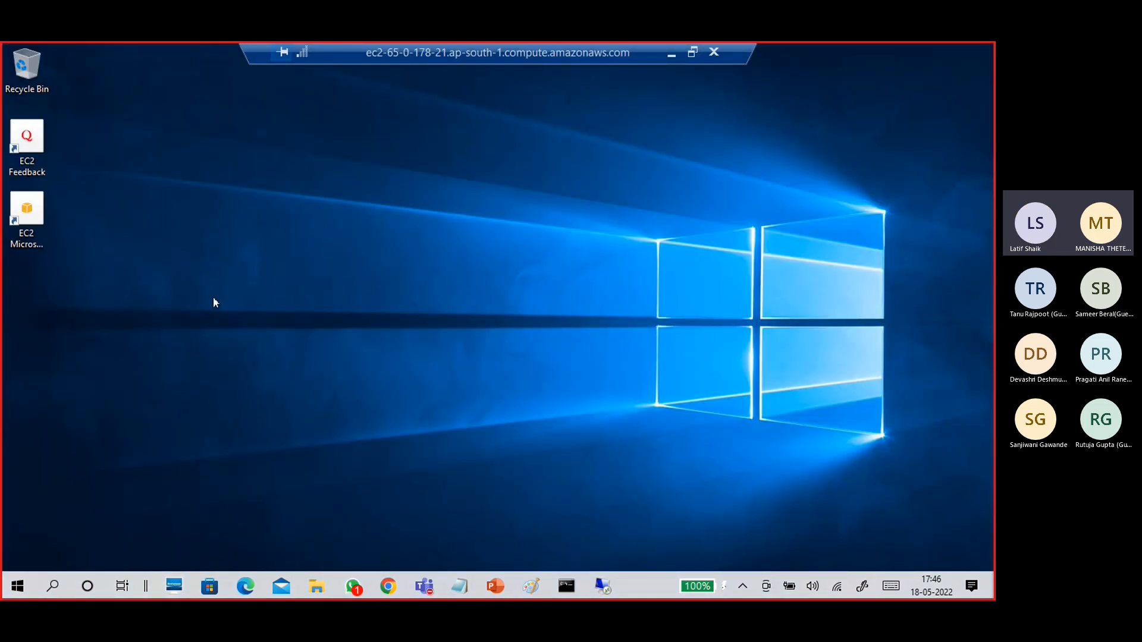
click(39, 245)
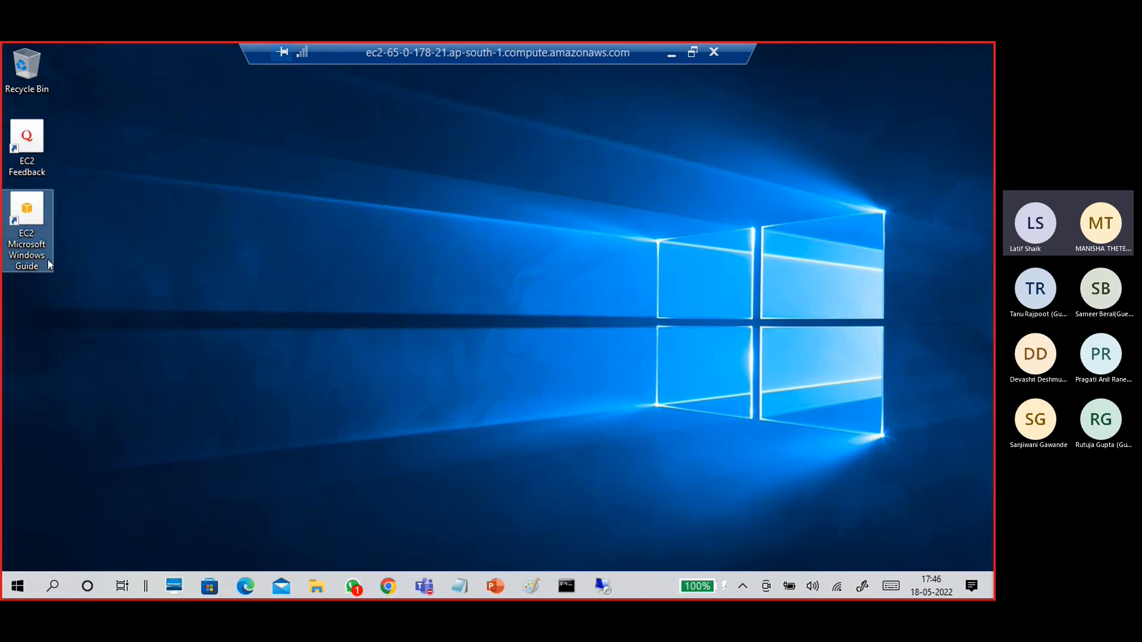
click(37, 174)
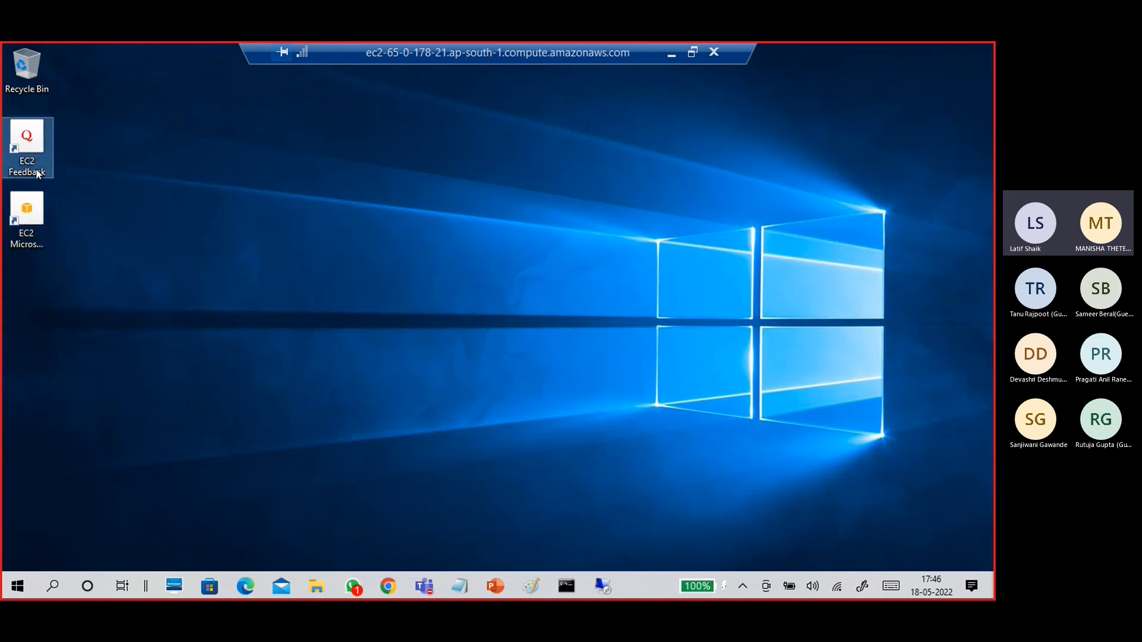
click(101, 262)
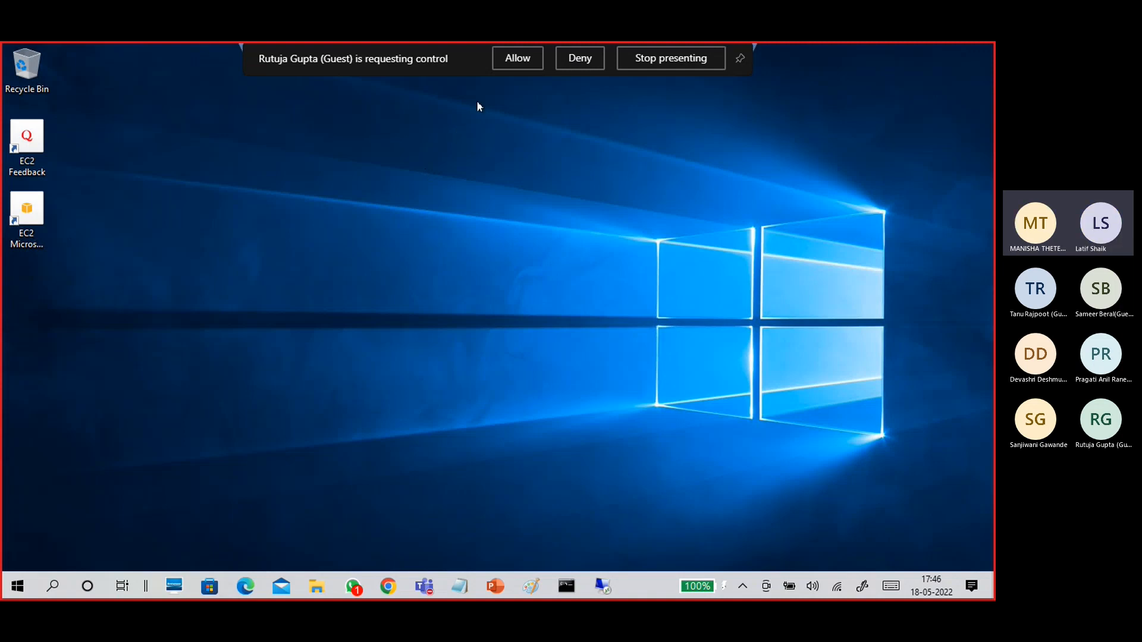
click(505, 62)
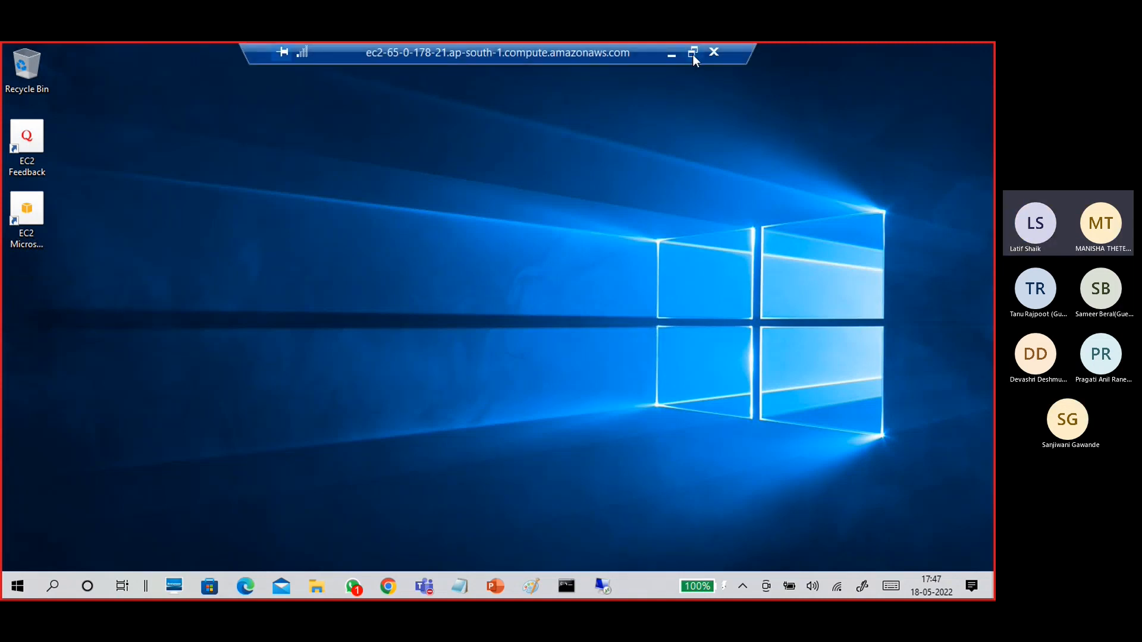
click(692, 53)
drag(803, 333, 818, 475)
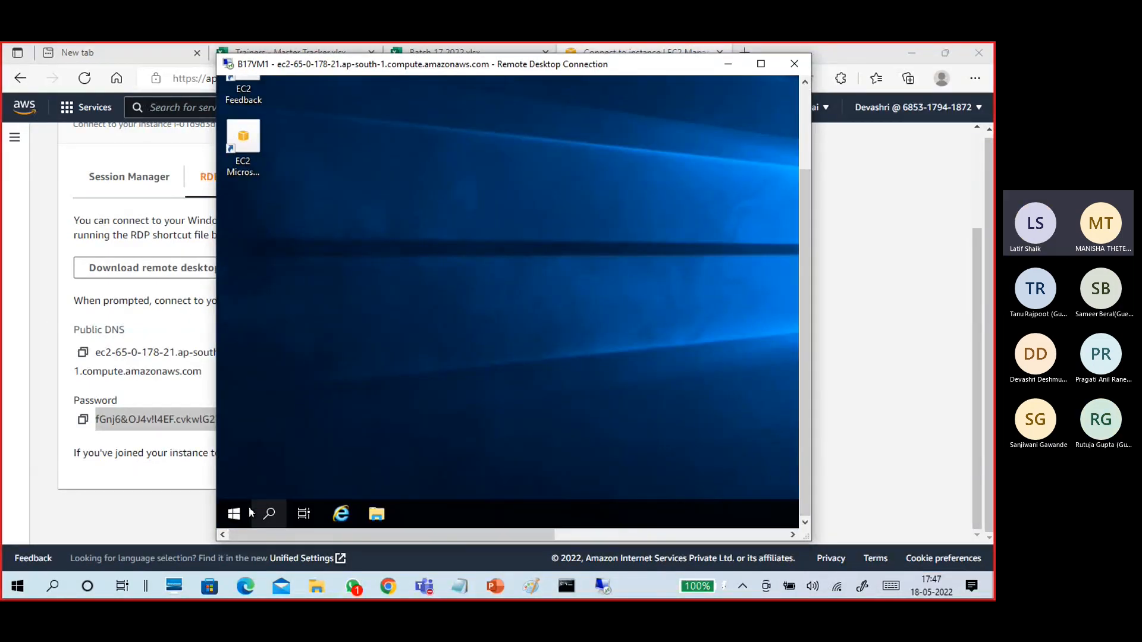
Start Server Manager from the remote Start menu, dismiss the Windows Admin Center notice, and maximize the session.
key(super)
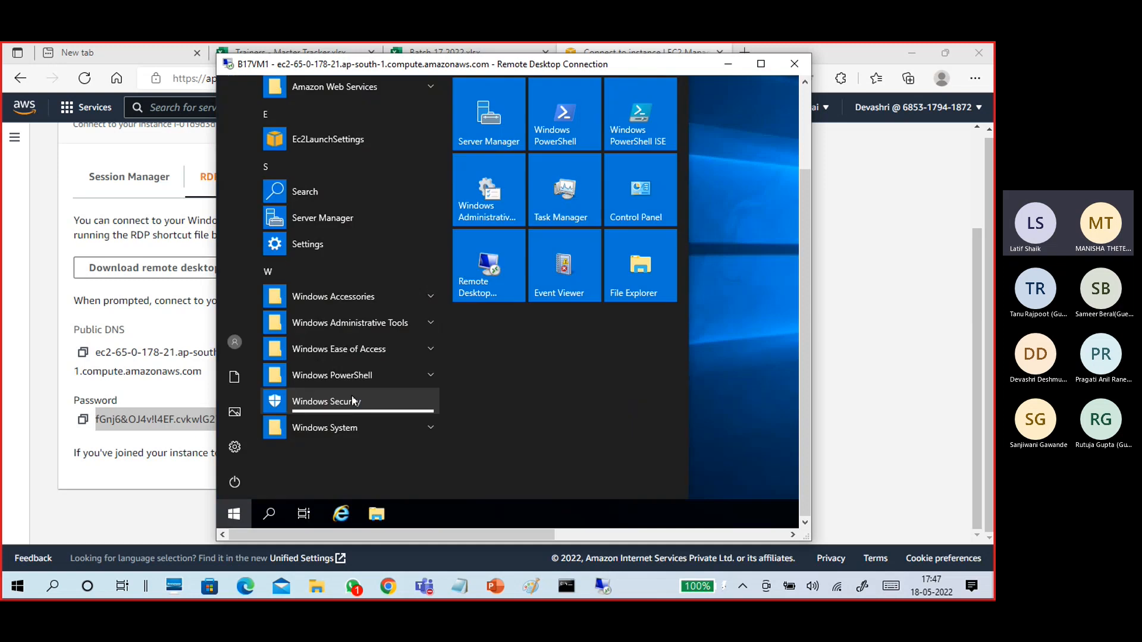
click(478, 134)
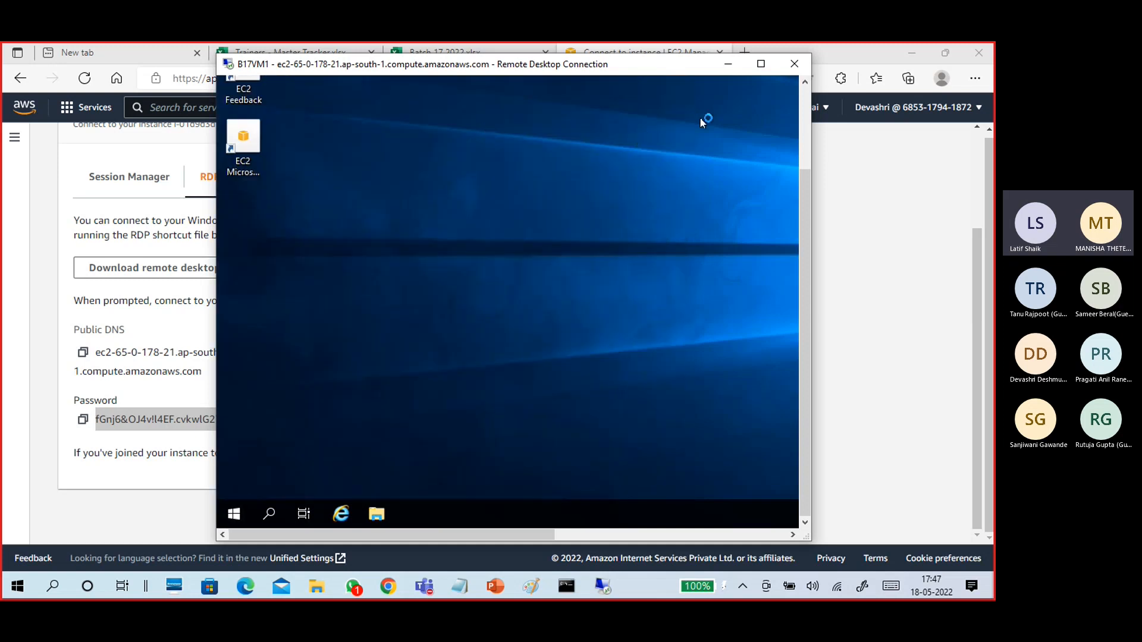
drag(527, 68, 392, 66)
drag(670, 535, 963, 539)
drag(968, 220, 939, 120)
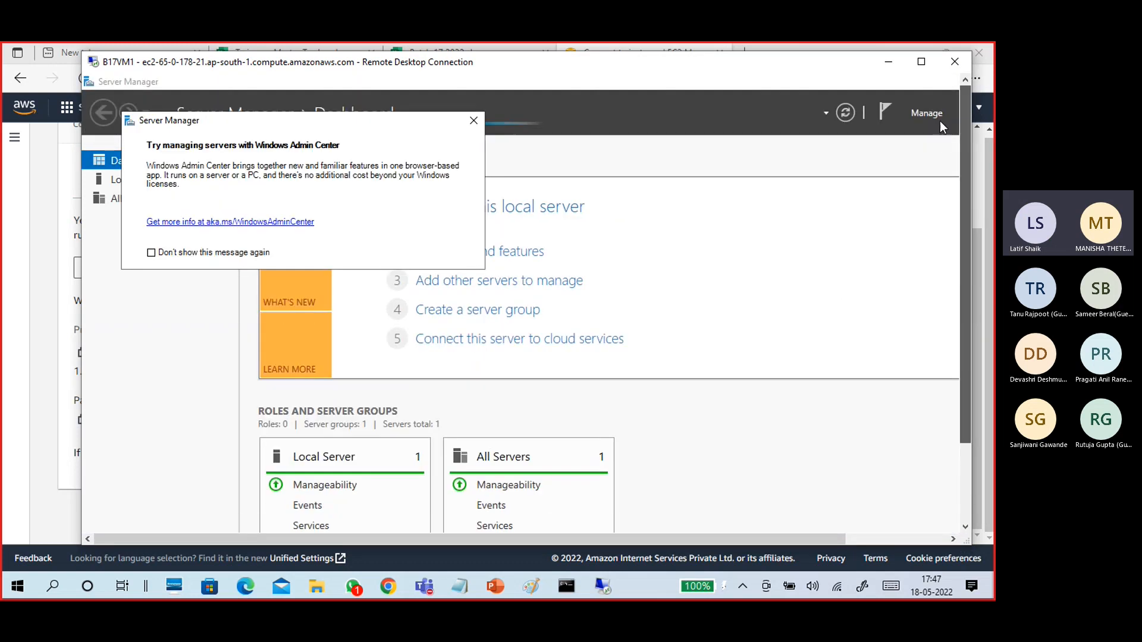
click(474, 121)
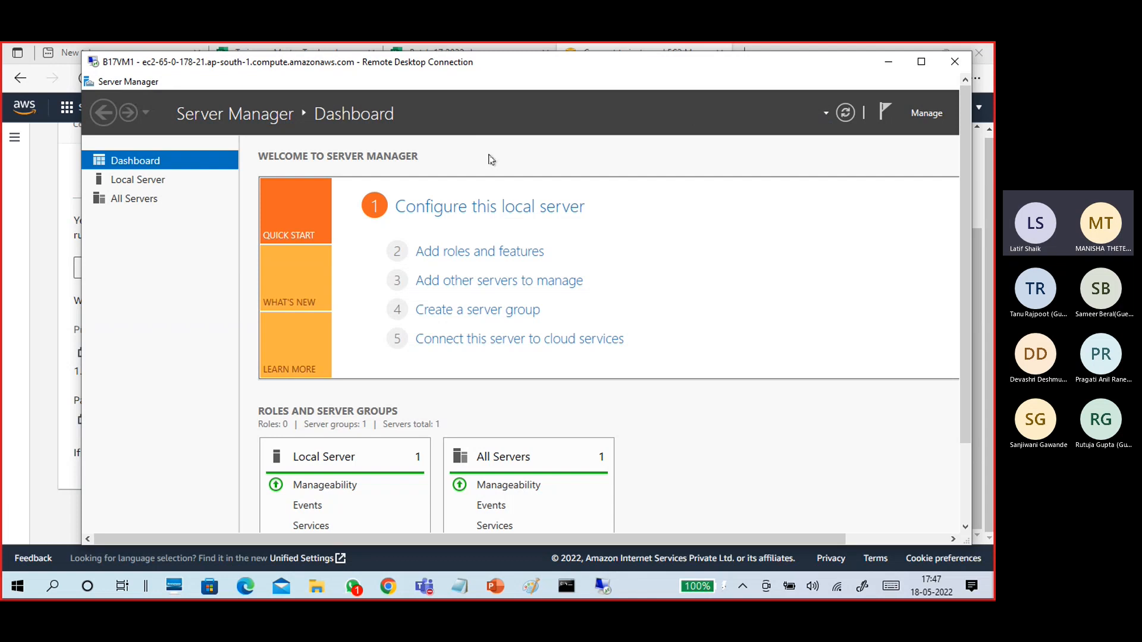
click(921, 61)
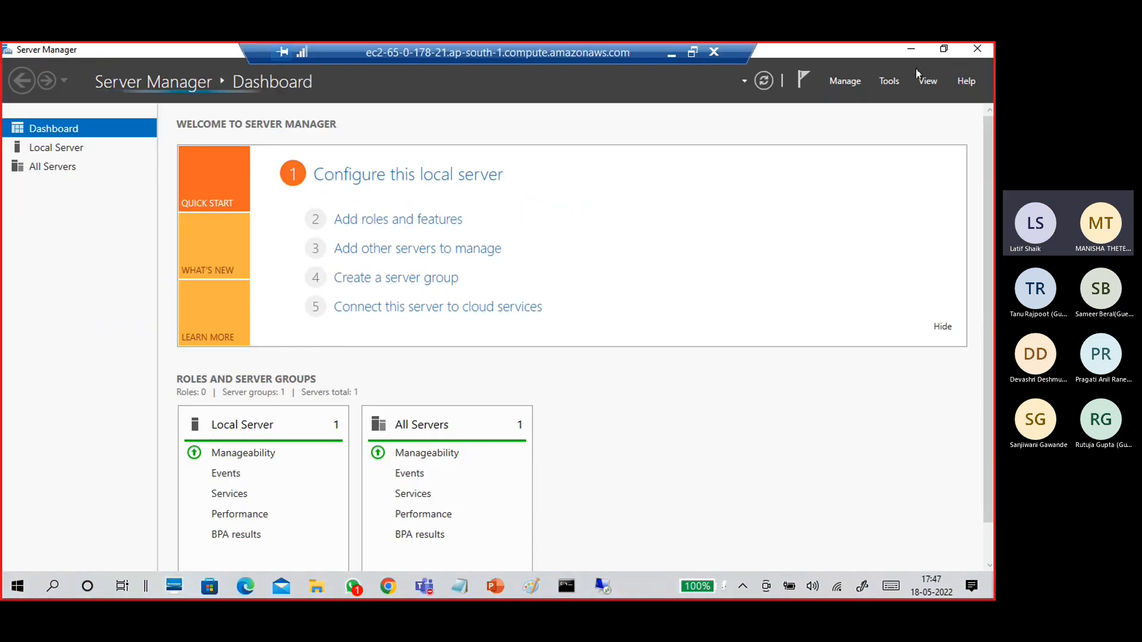
Open the Local Server properties page and follow its Ethernet network link.
click(78, 154)
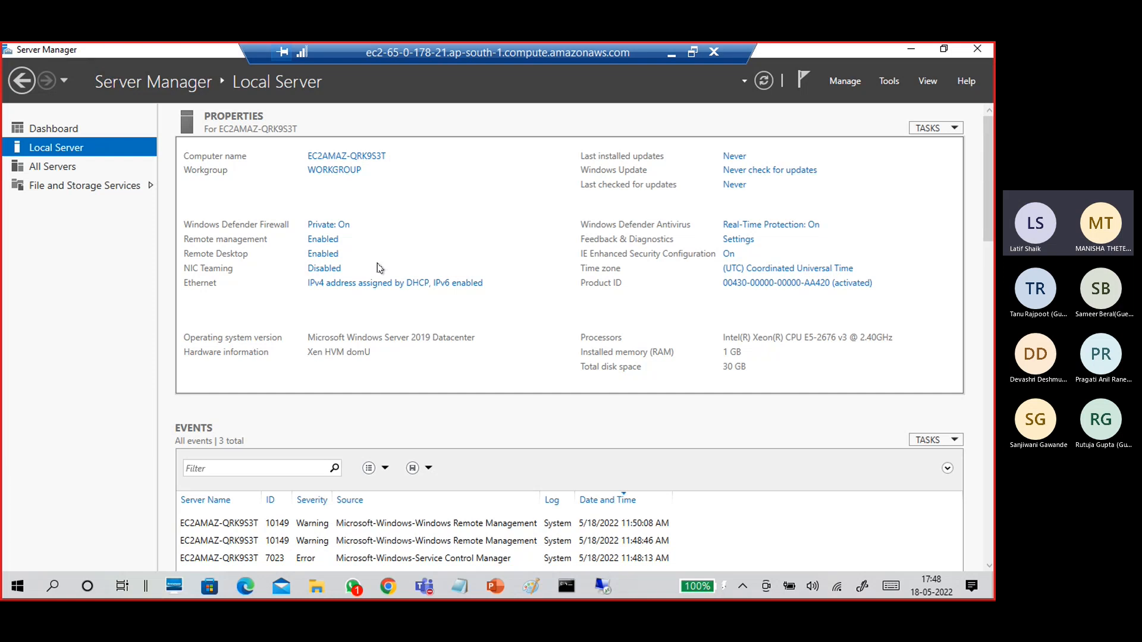
click(378, 284)
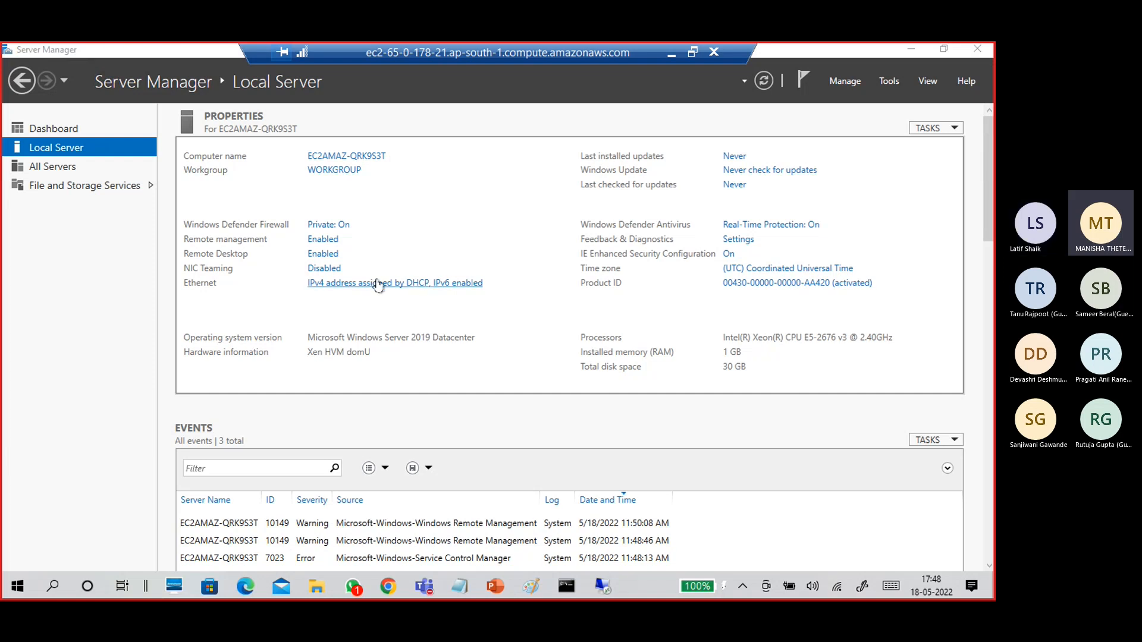
Inspect the Ethernet adapter's description, physical address, IPv4, gateway, DHCP and DNS entries, then close the dialogs.
click(224, 189)
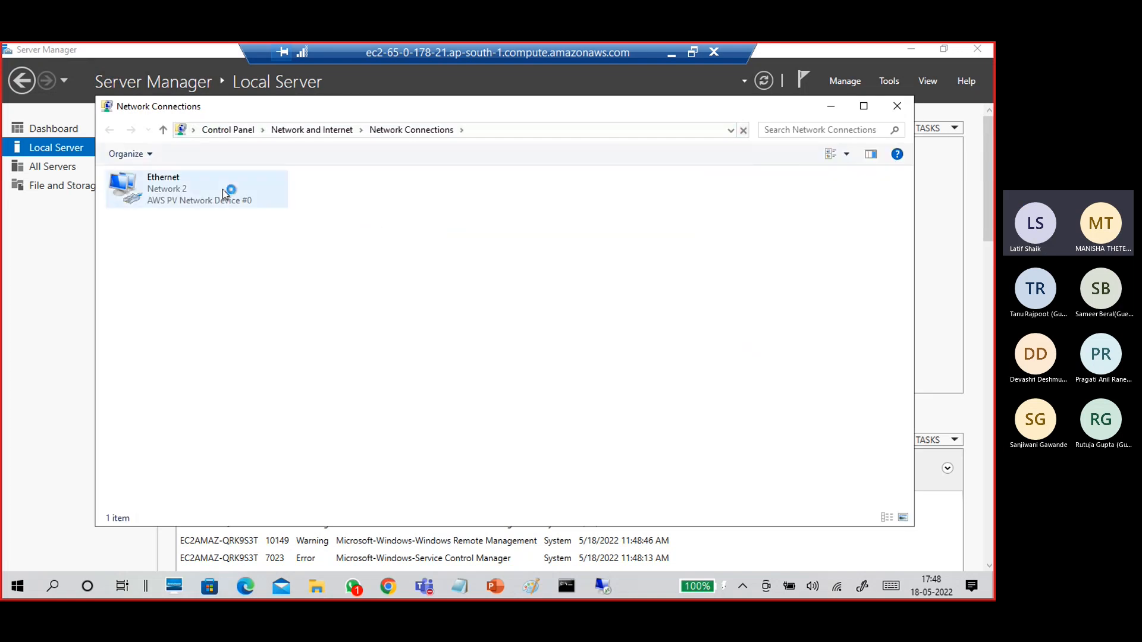
double_click(127, 189)
click(419, 305)
click(502, 260)
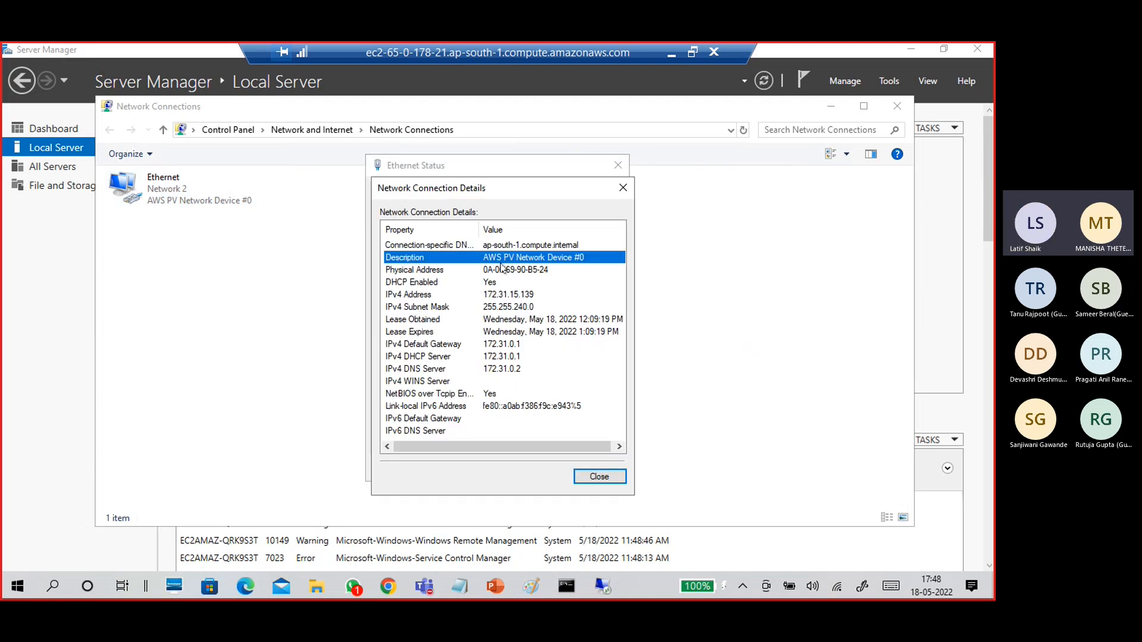
click(514, 274)
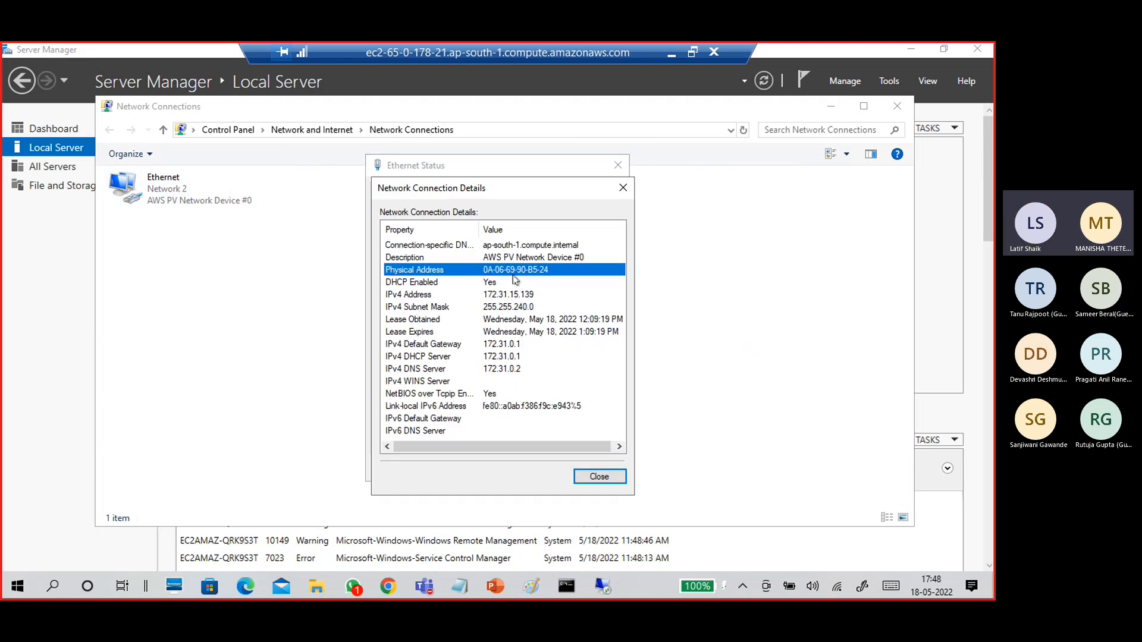
click(504, 299)
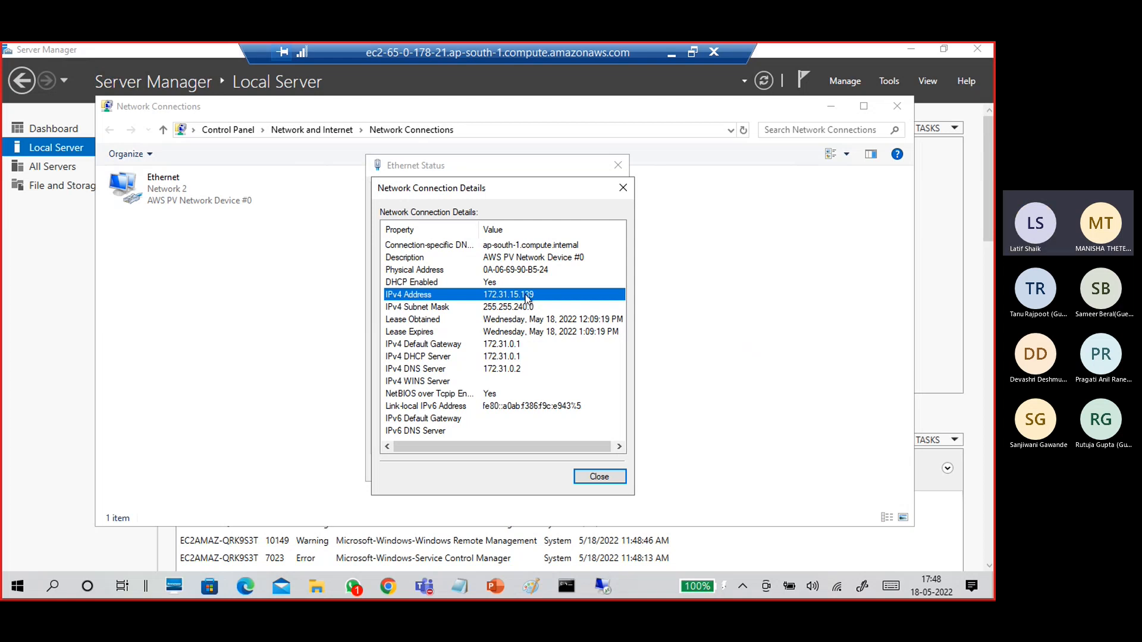
click(513, 345)
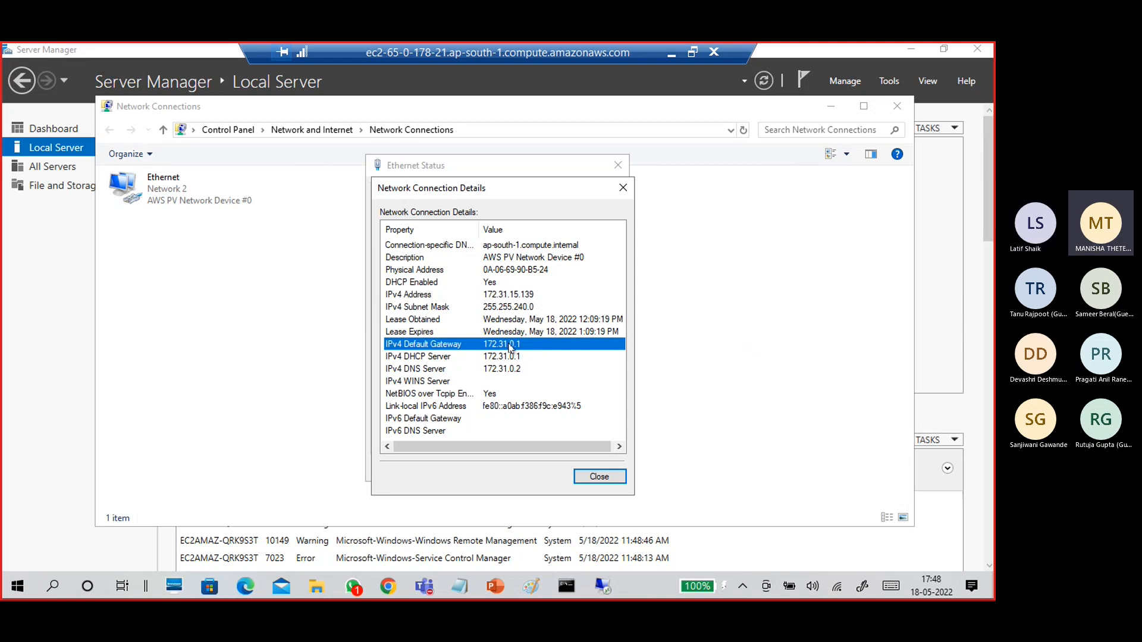
click(511, 357)
click(509, 370)
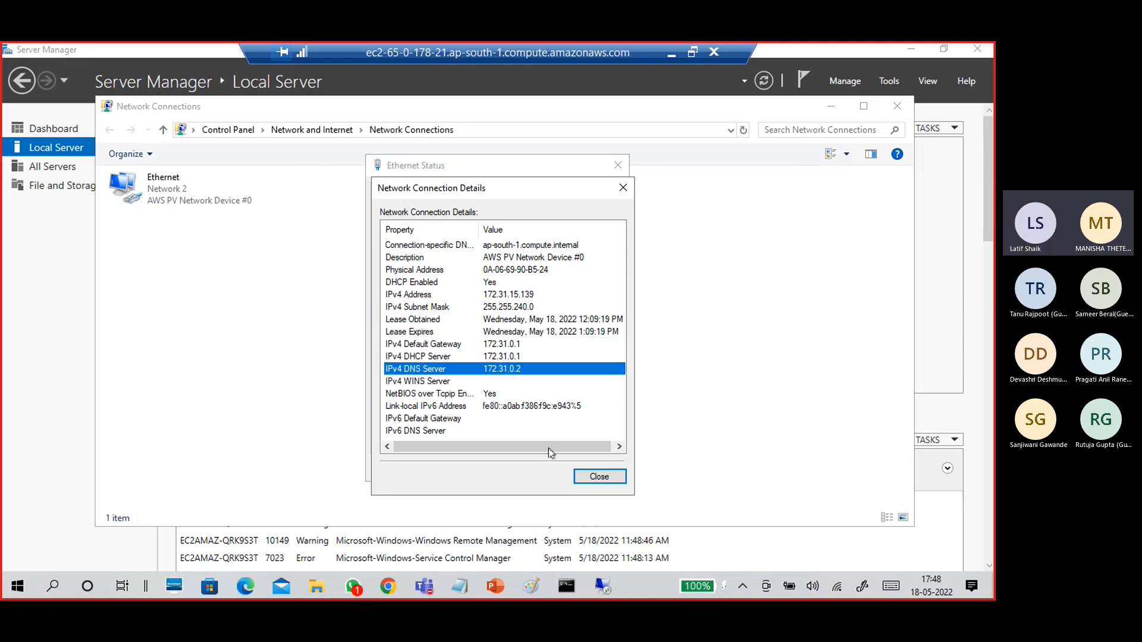
click(597, 475)
click(594, 469)
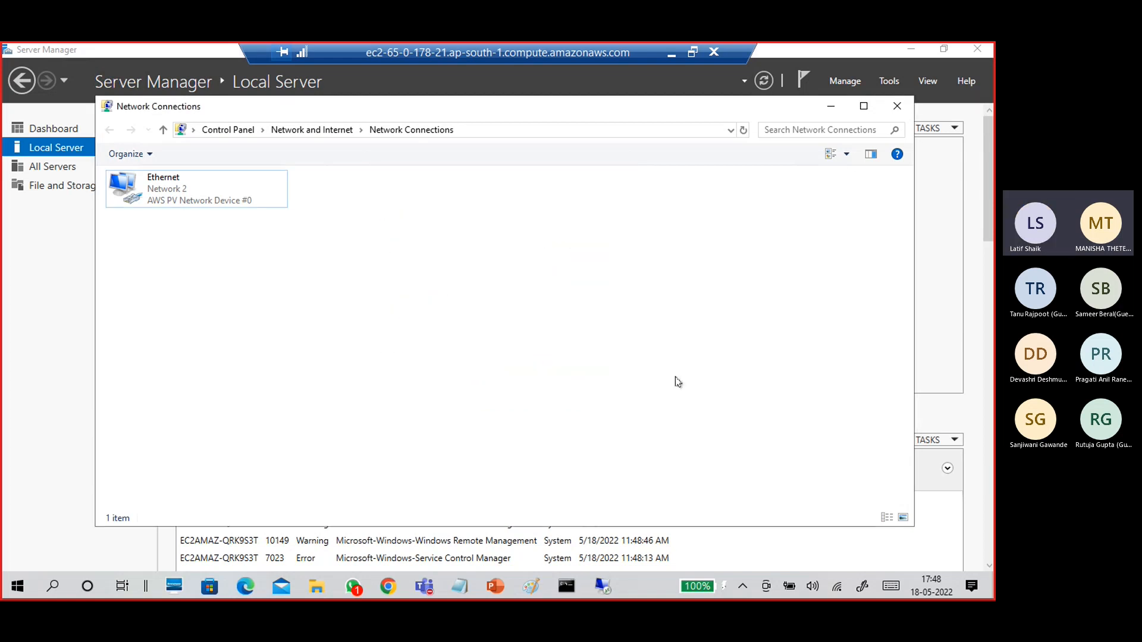
Close Network Connections and step the Add Roles and Features wizard through to Server Roles.
click(896, 107)
click(839, 81)
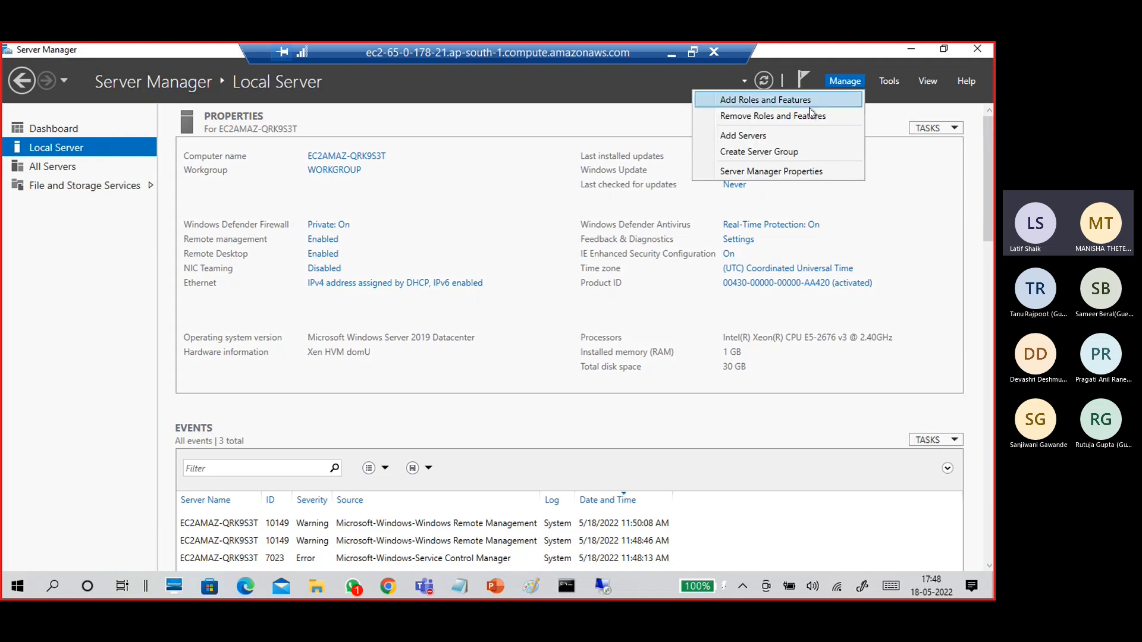
click(808, 99)
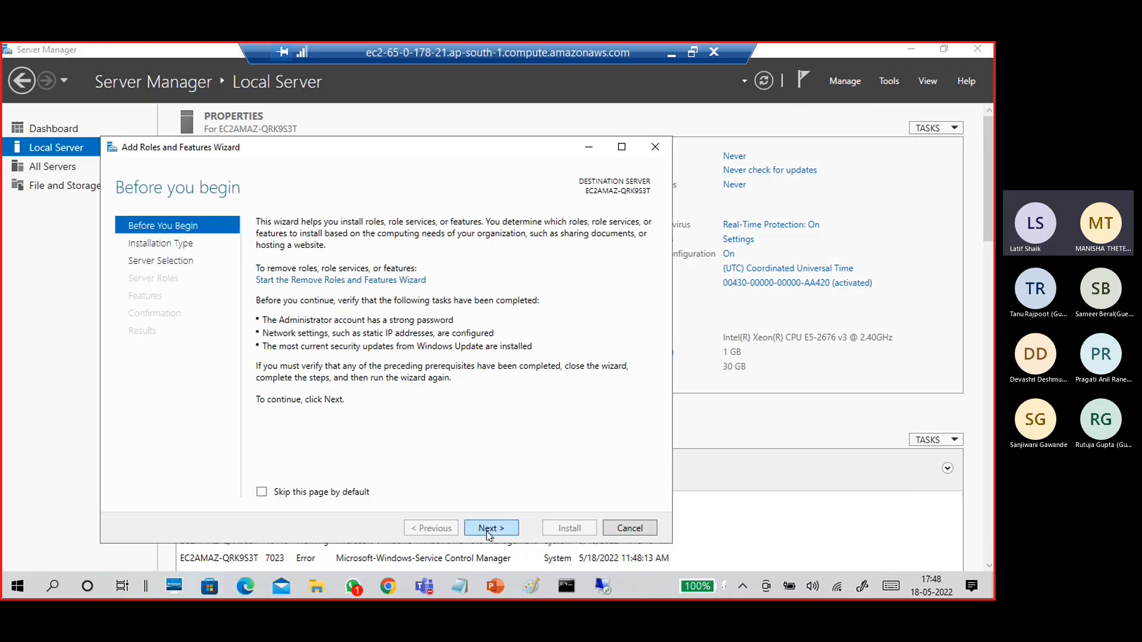
click(488, 528)
click(489, 528)
click(489, 528)
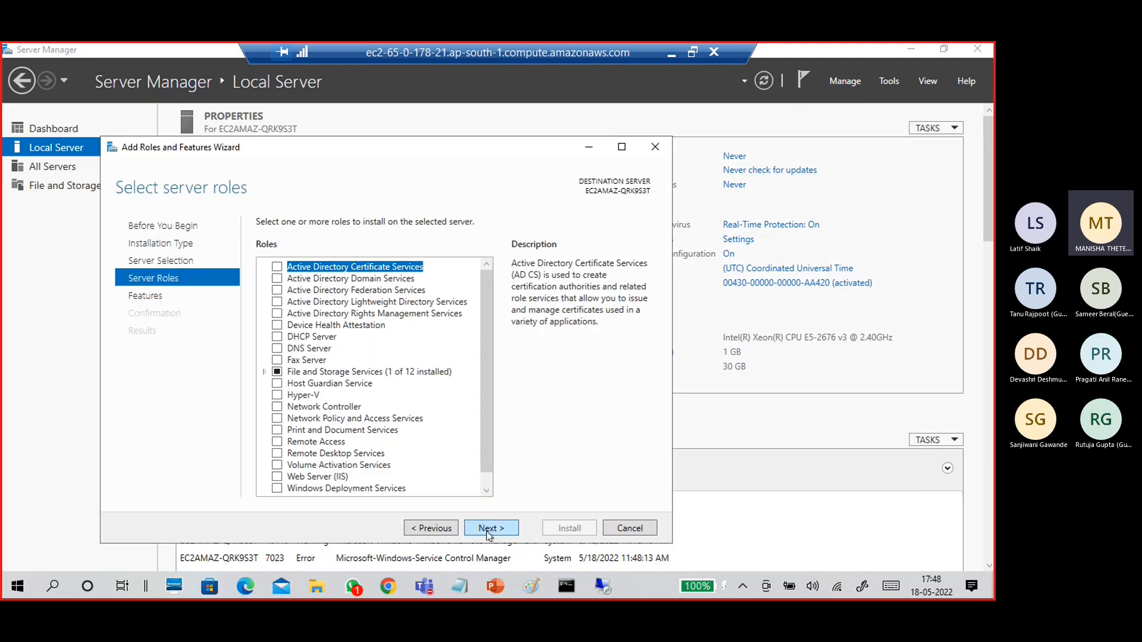
Read about Active Directory Domain Services, cancel the wizard and close Server Manager.
click(354, 280)
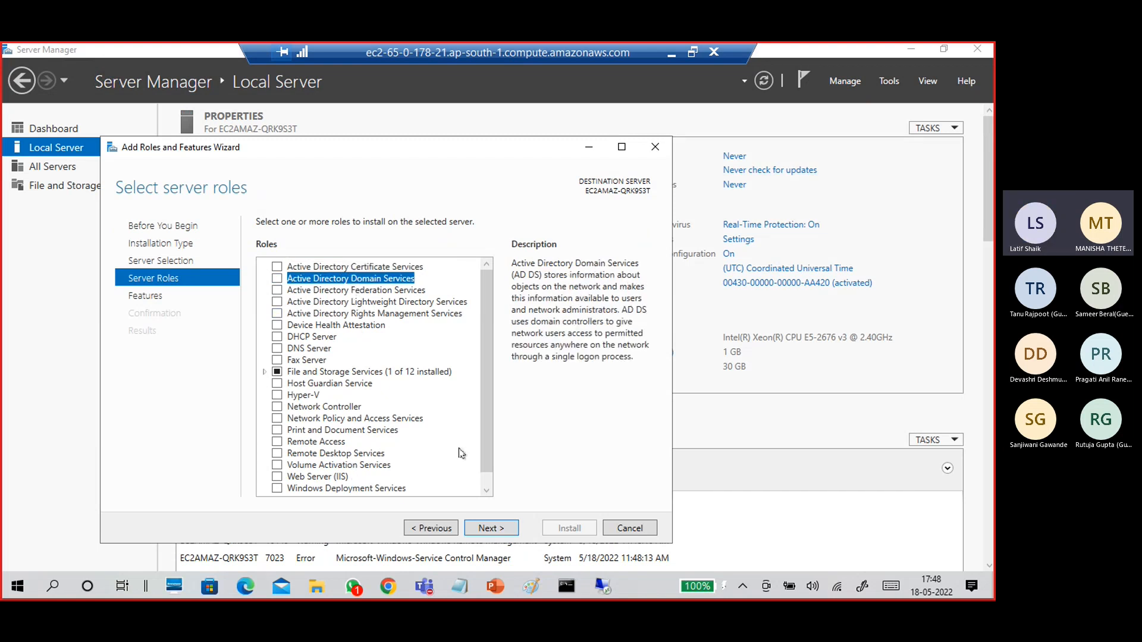
click(515, 532)
click(629, 528)
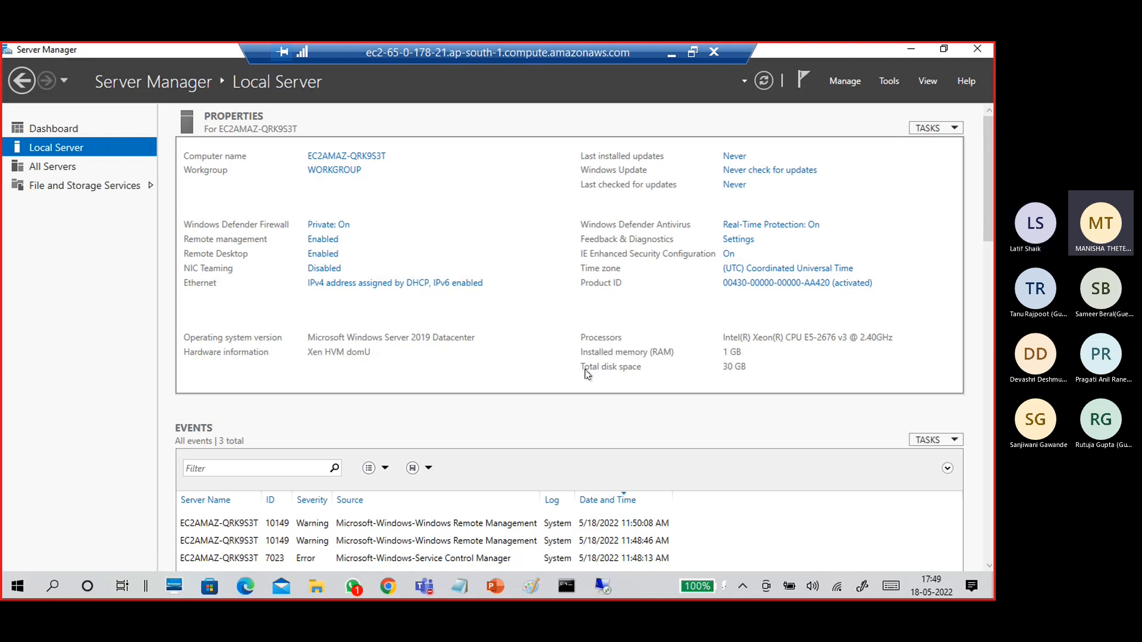
click(977, 48)
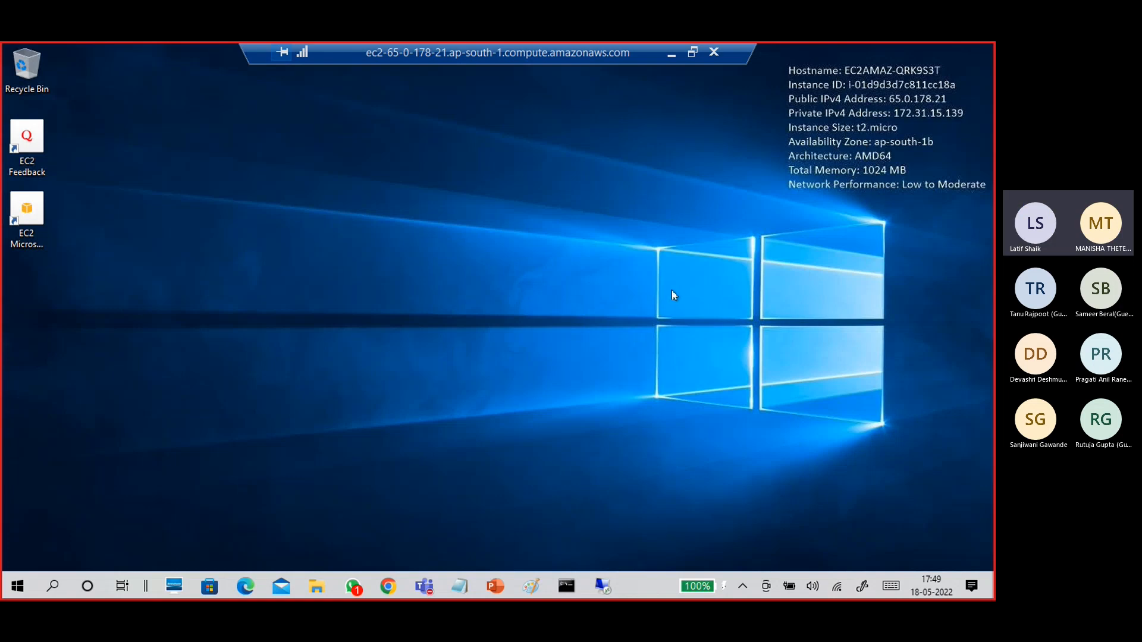
Restore the remote session window and disconnect from B17VM1.
click(691, 52)
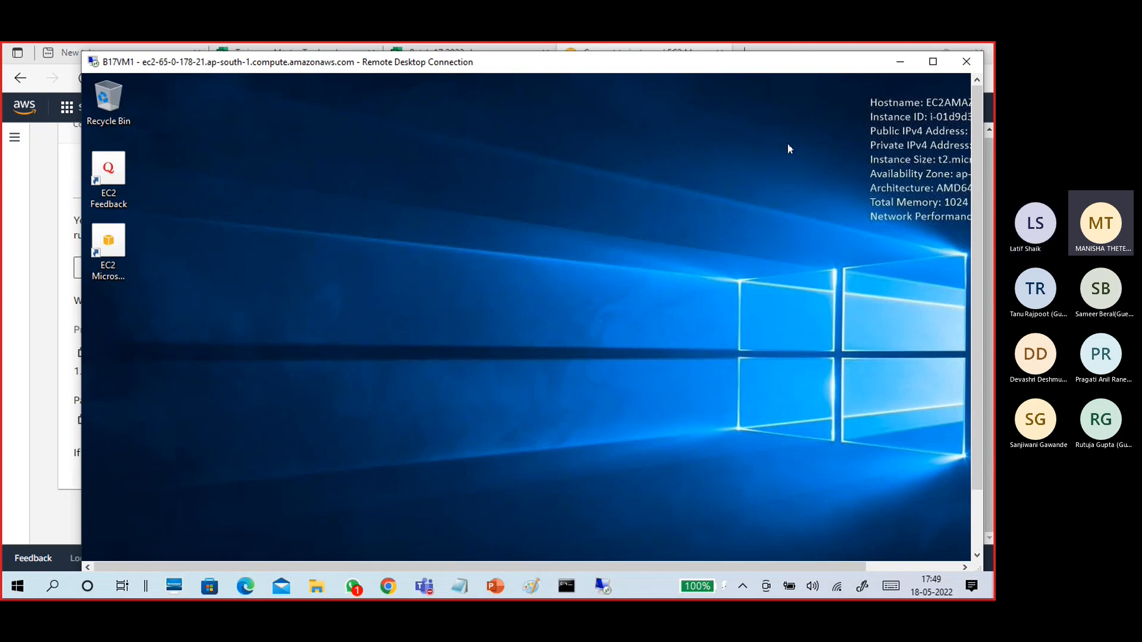
drag(979, 170, 981, 300)
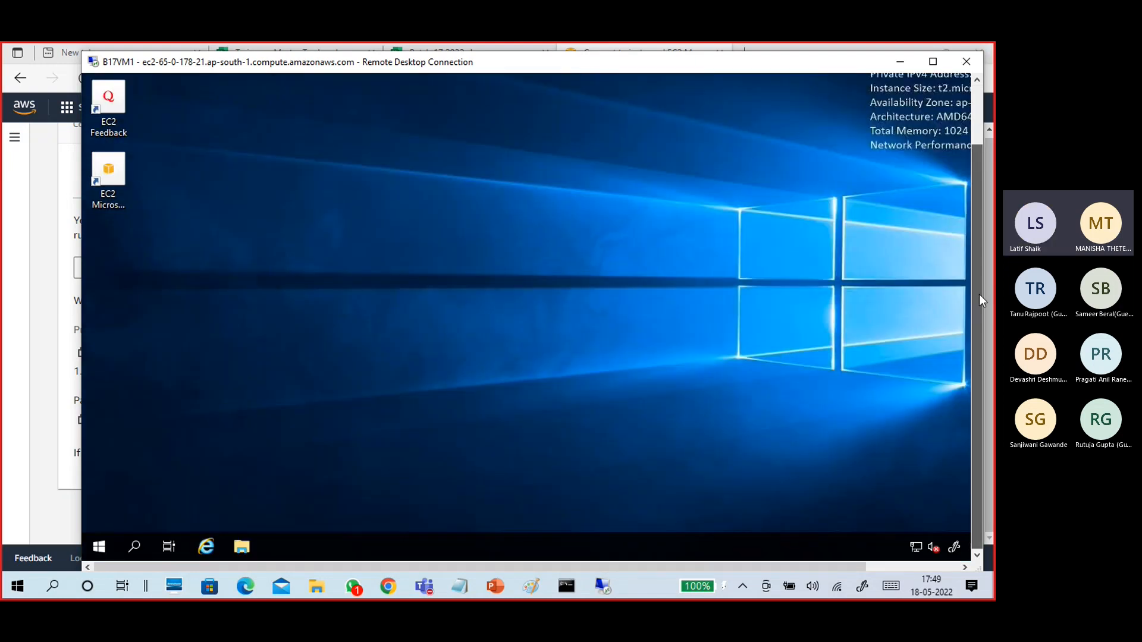
click(965, 63)
click(565, 340)
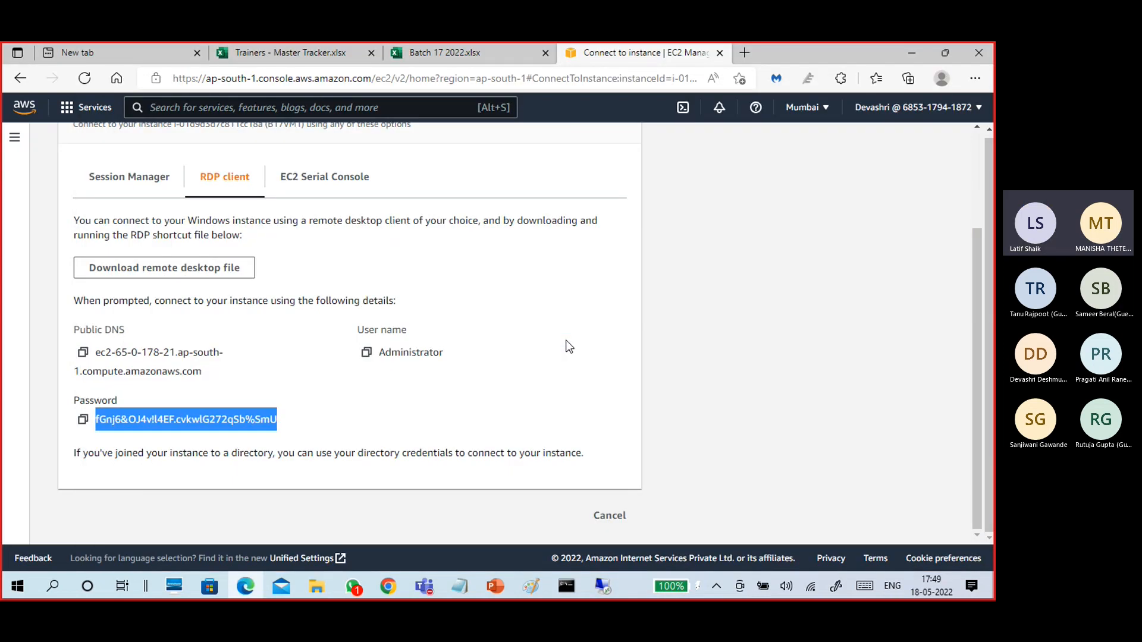
Go back to the EC2 Instances list and select B17VM1 to show its details.
scroll(419, 305, up, 3)
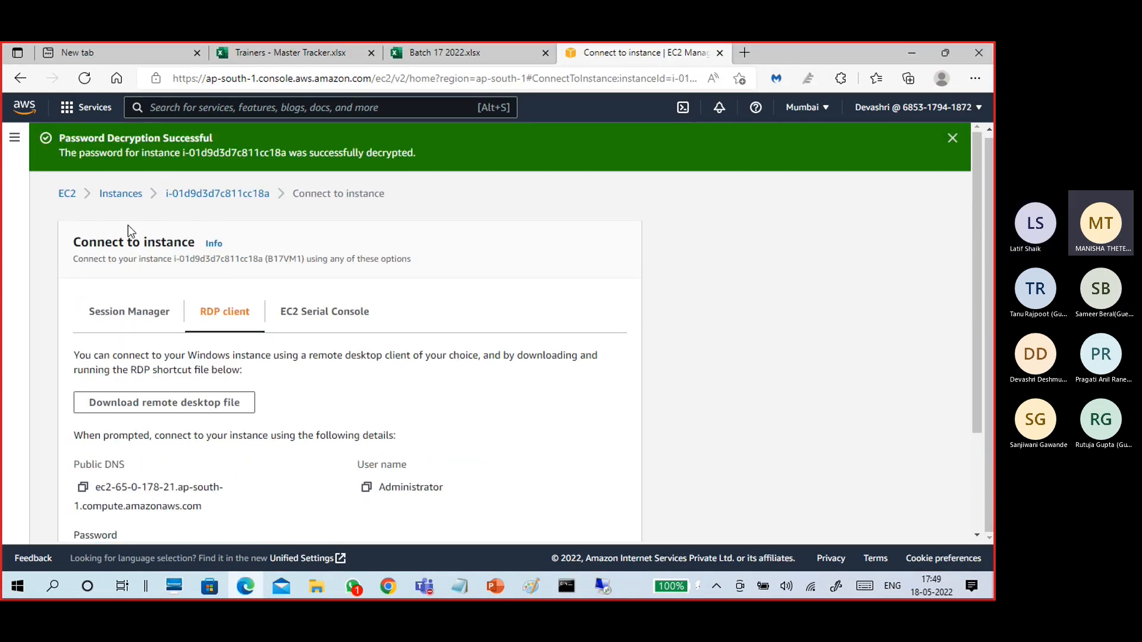
click(103, 198)
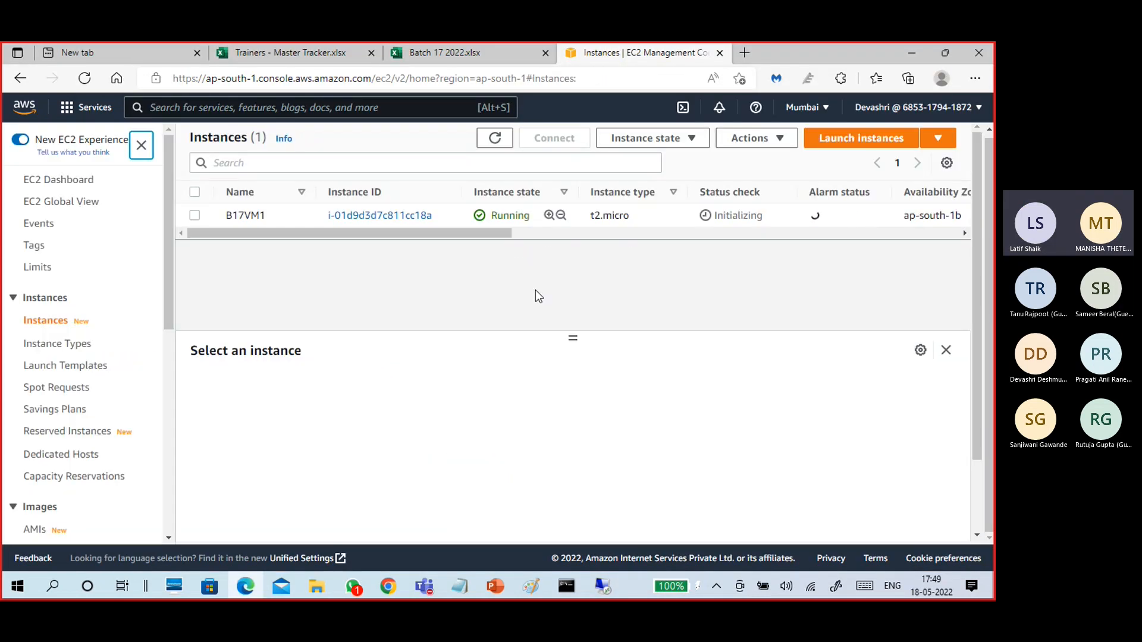
drag(439, 233, 416, 265)
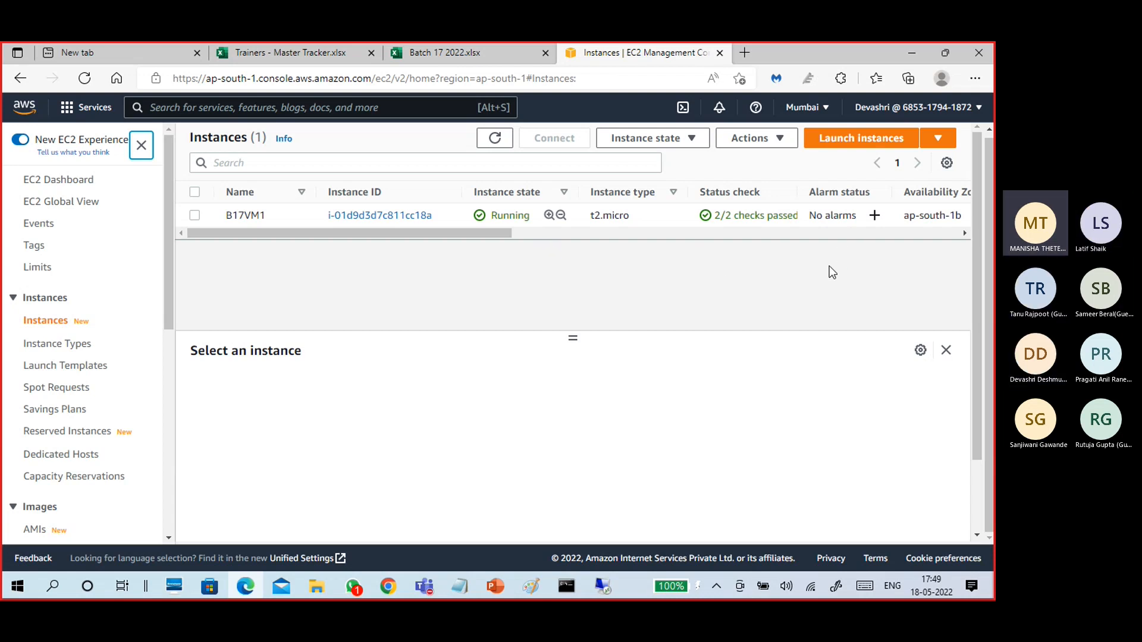
click(195, 216)
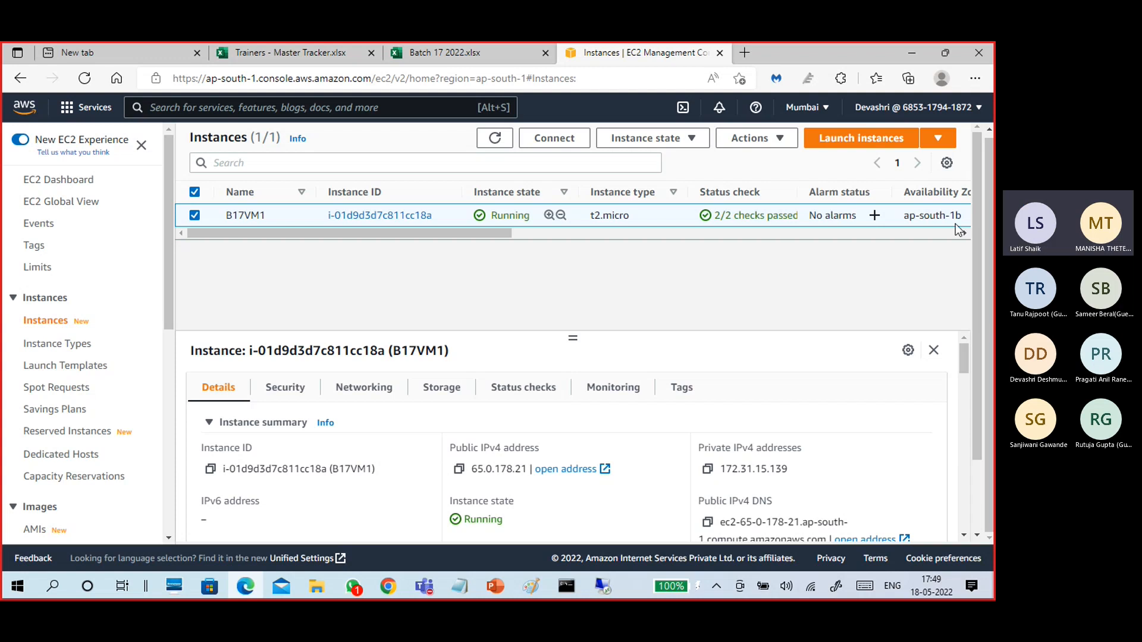
Cancel the failed RDP login to B17VM1, close Remote Desktop, and go back to Edge.
click(598, 589)
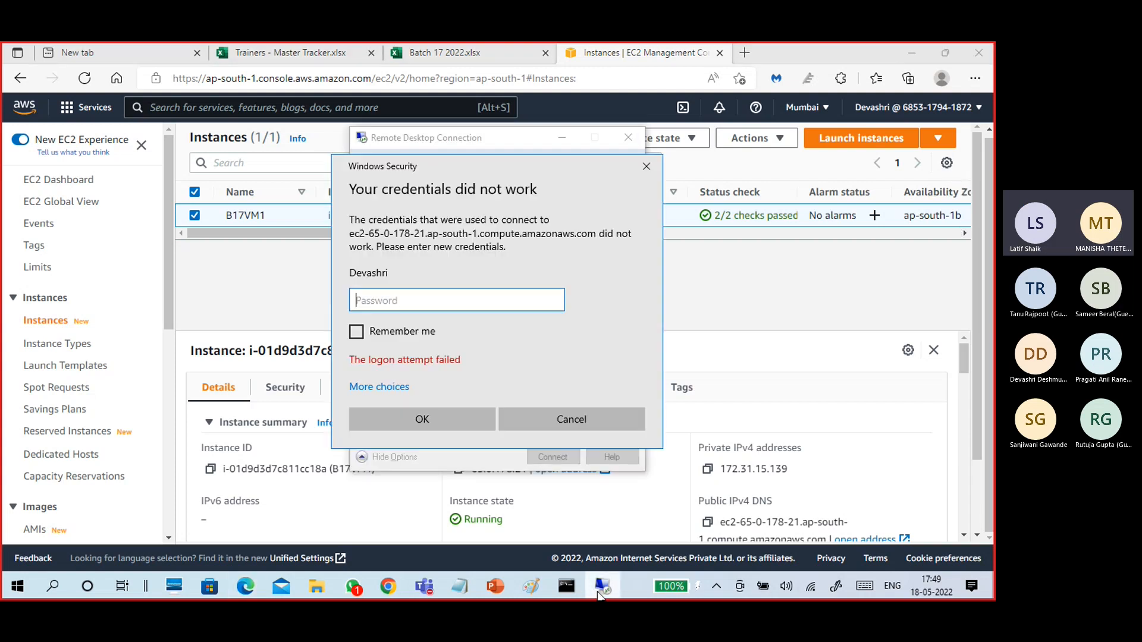
click(645, 169)
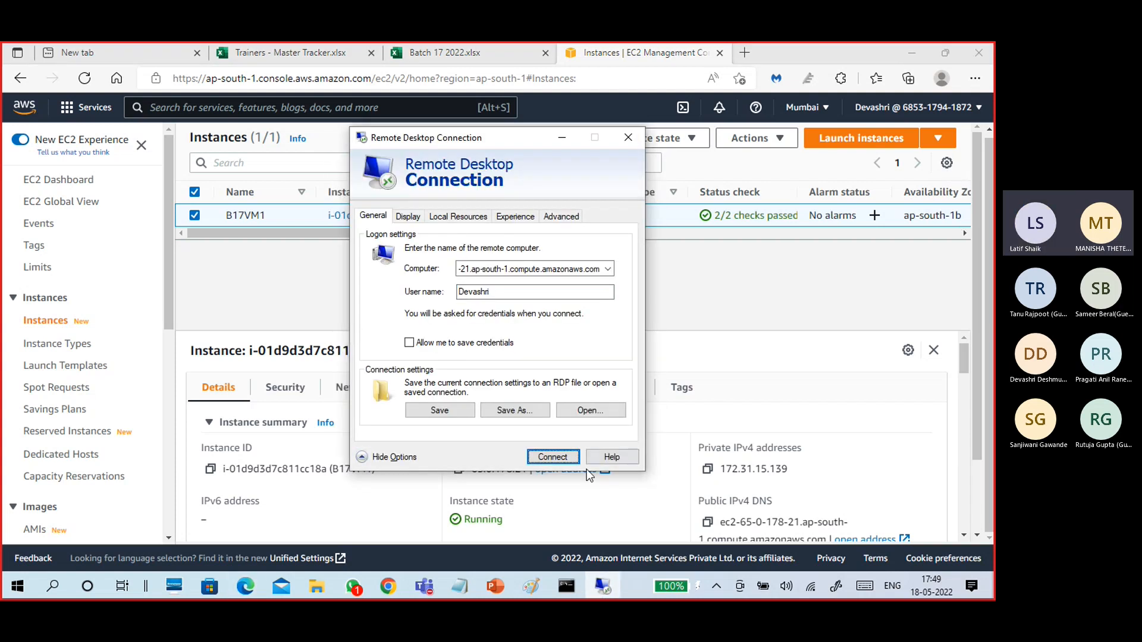
click(628, 138)
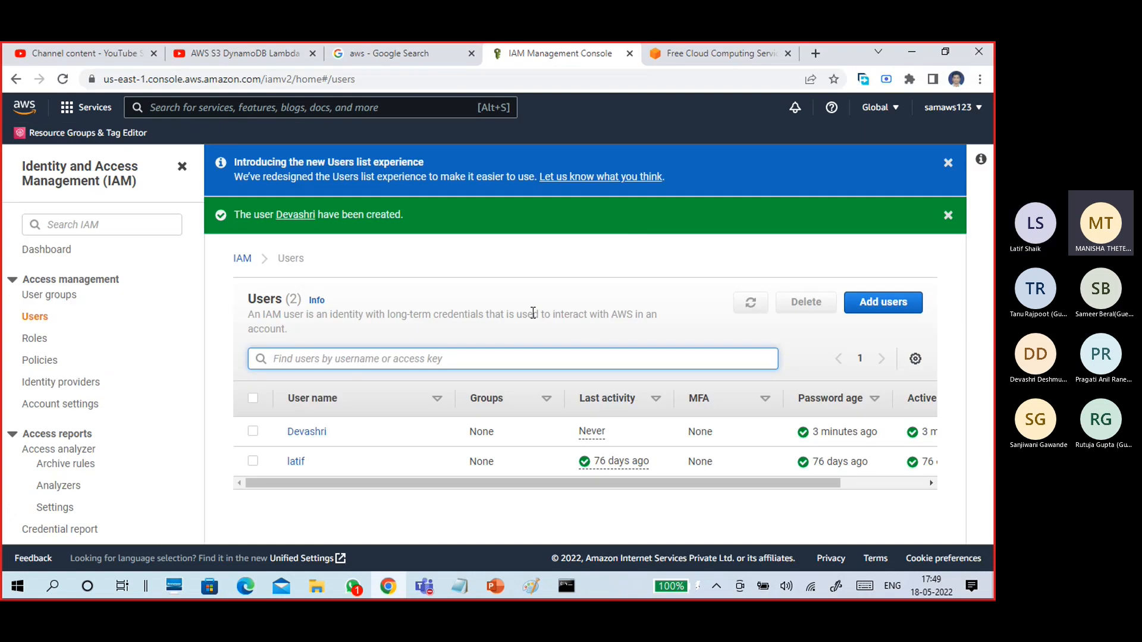
click(246, 586)
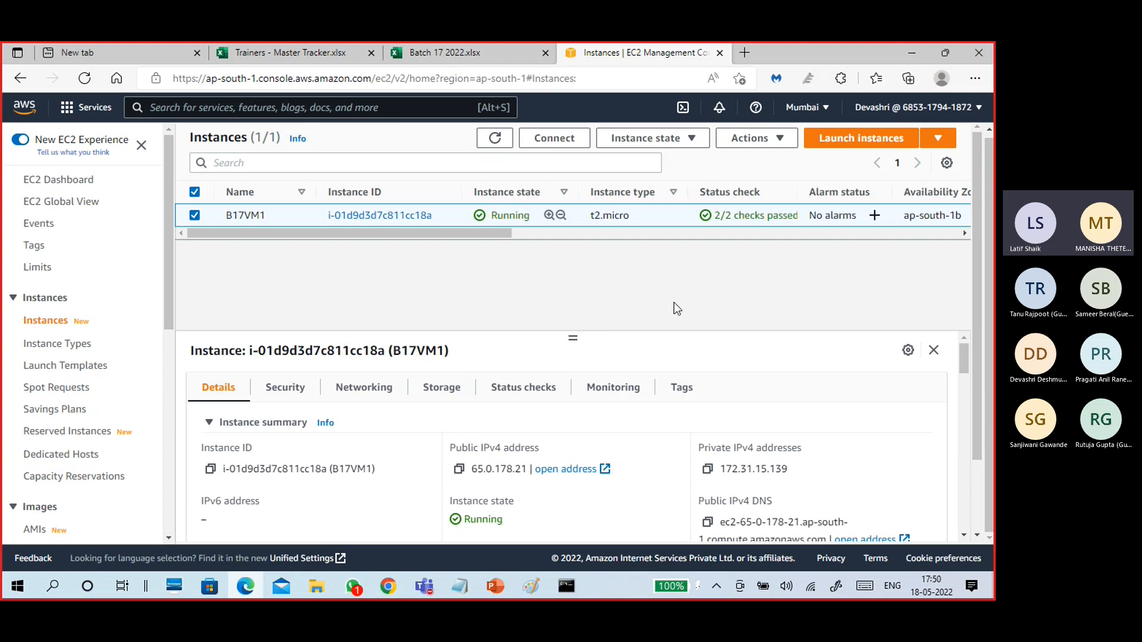
Check the instance table preferences, then choose Instance state > Stop instance for B17VM1.
click(945, 165)
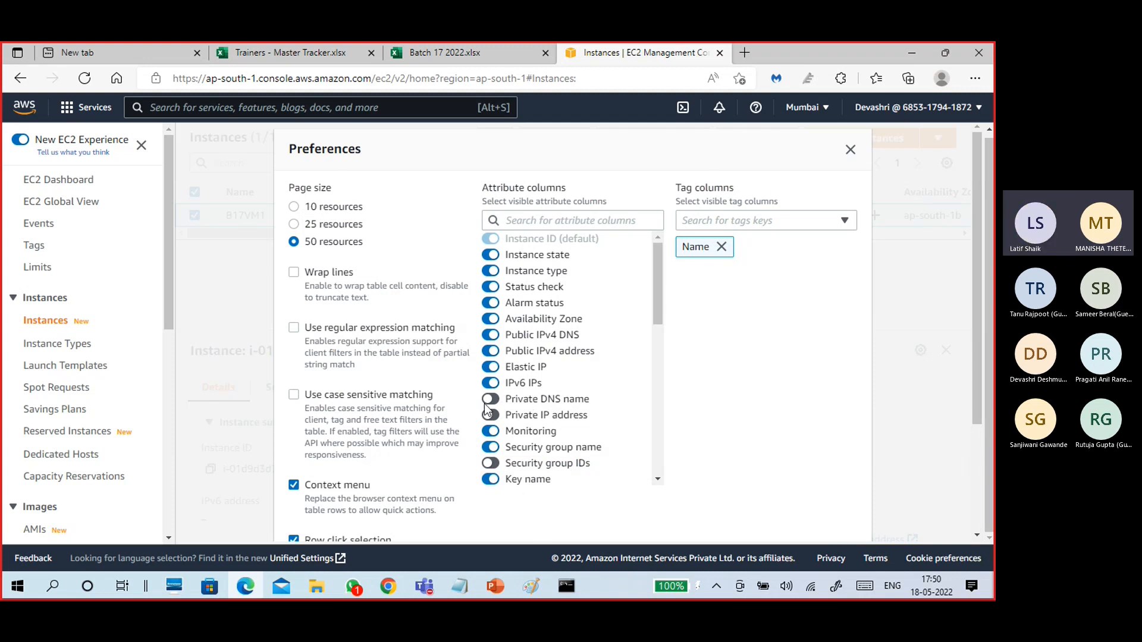
scroll(603, 399, down, 3)
click(849, 152)
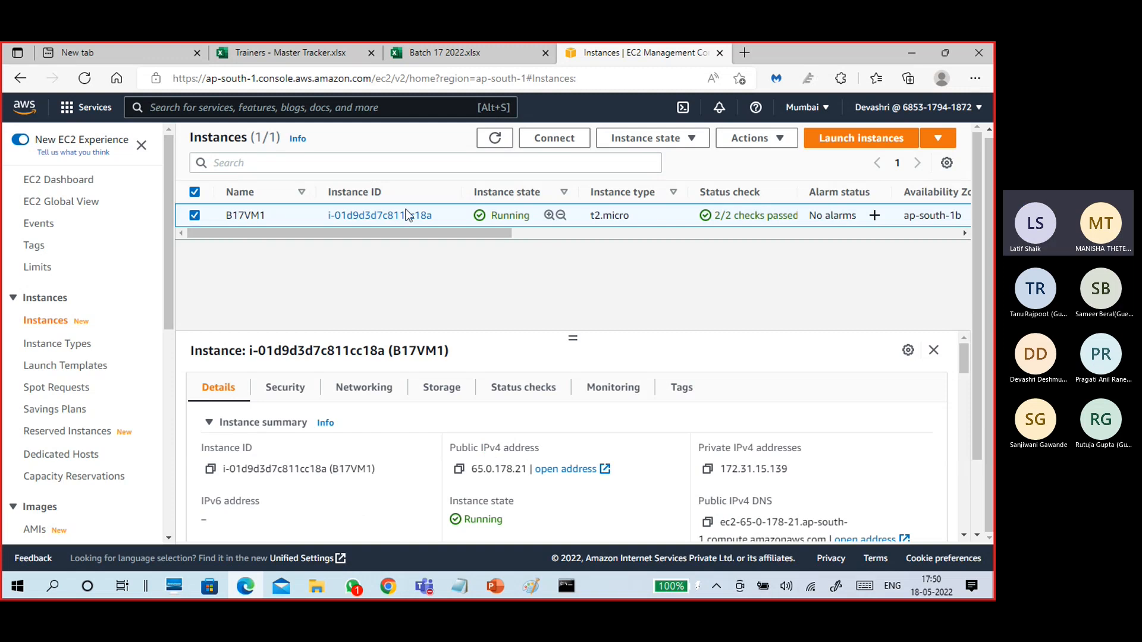
click(761, 143)
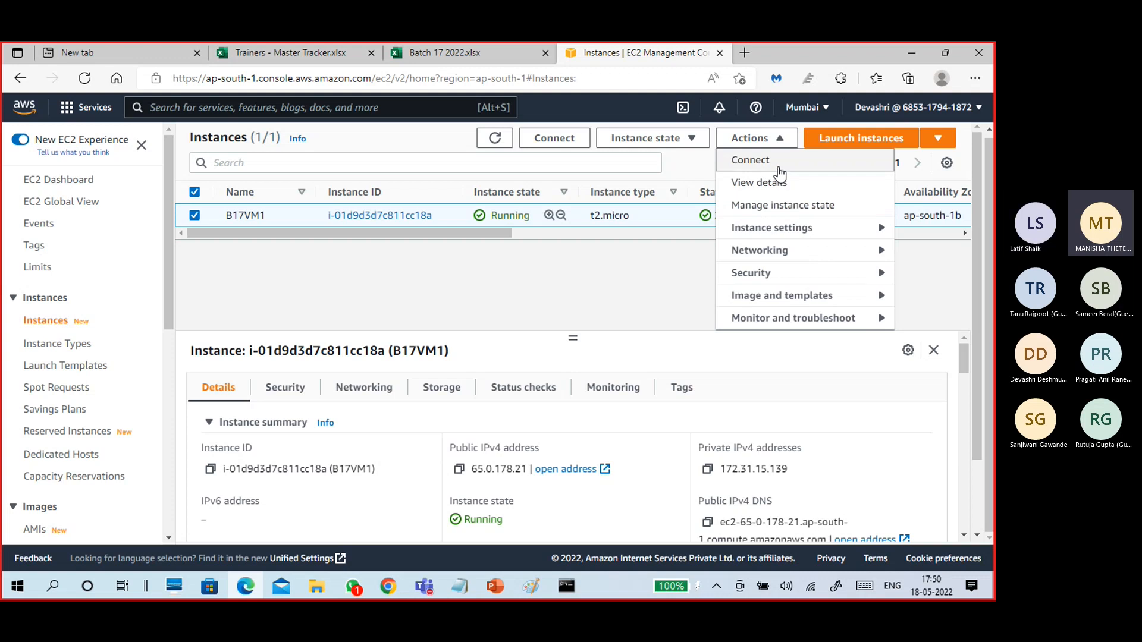
click(688, 142)
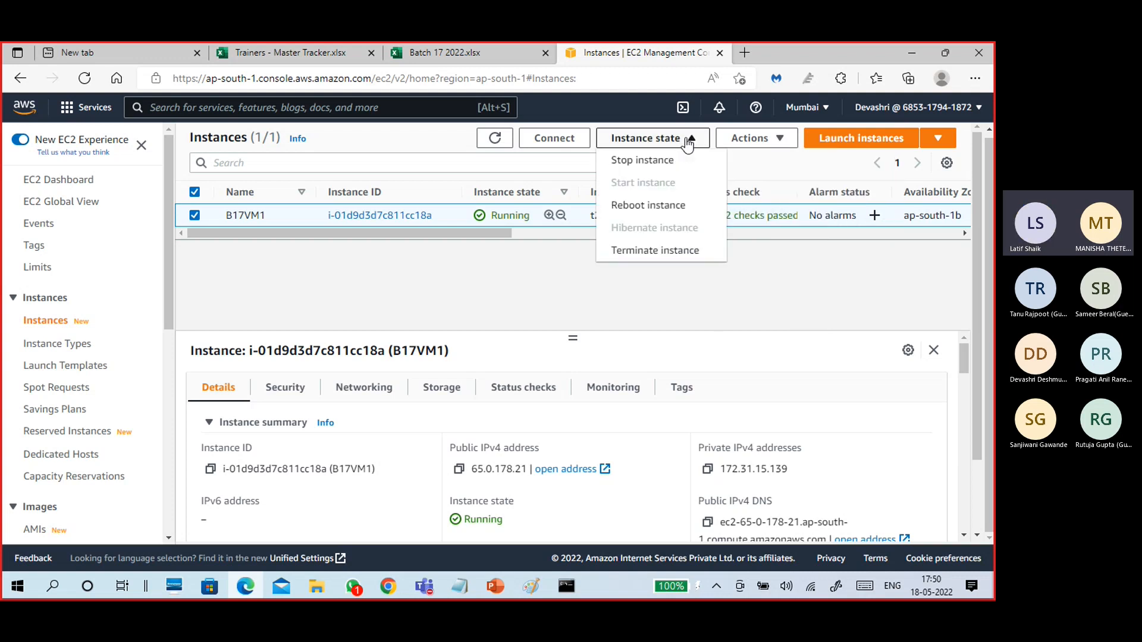
click(662, 170)
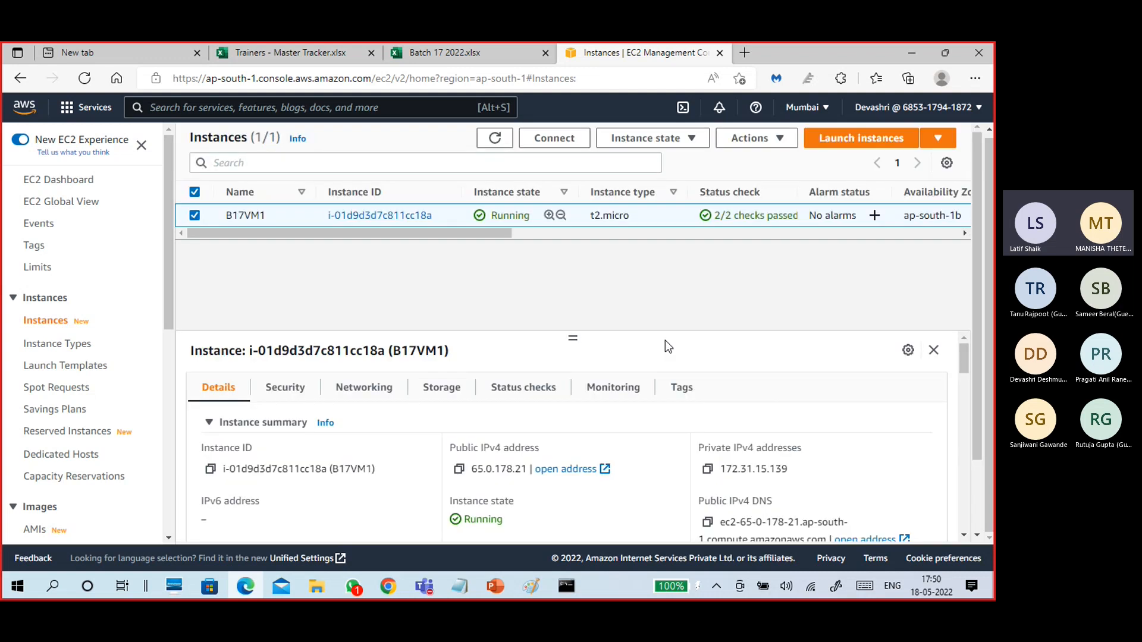
Confirm stopping the B17VM1 instance.
click(773, 404)
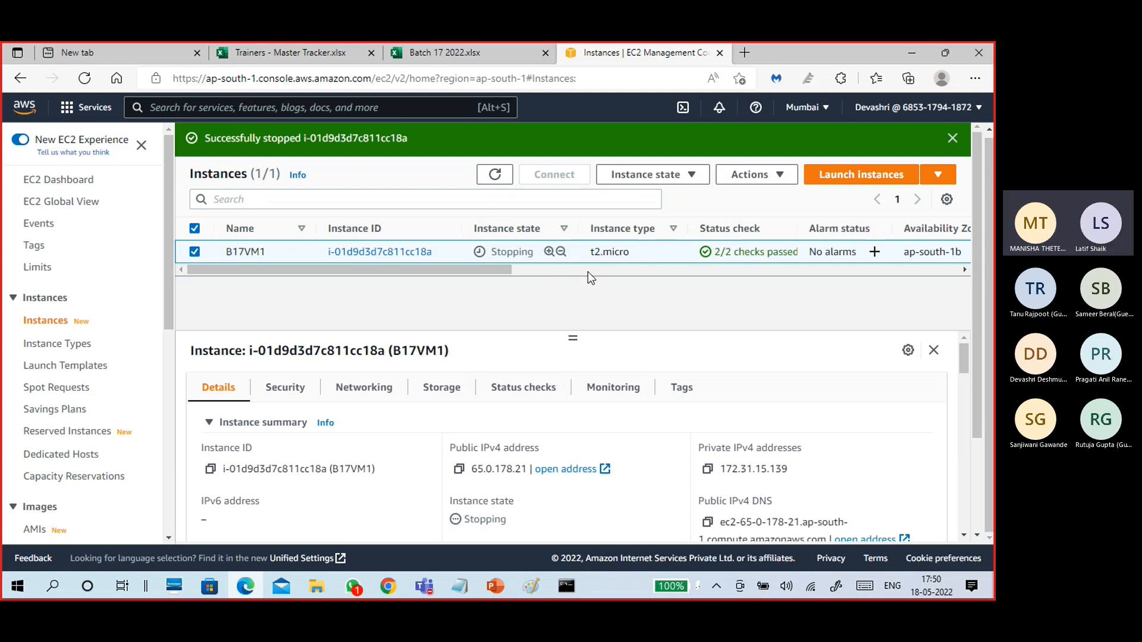
click(692, 176)
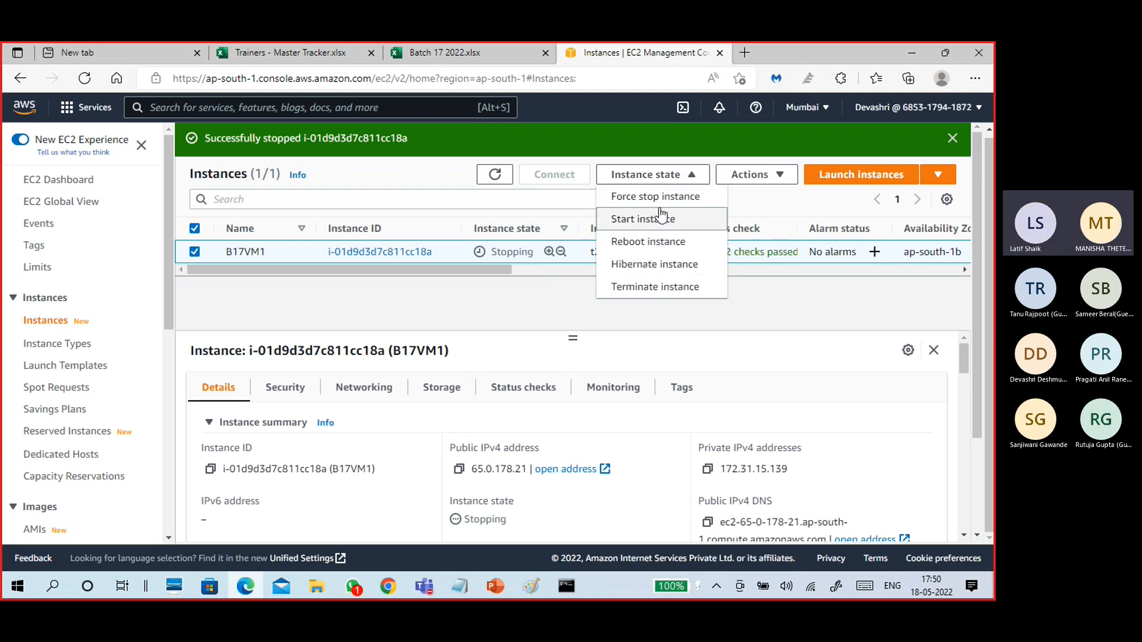
click(750, 174)
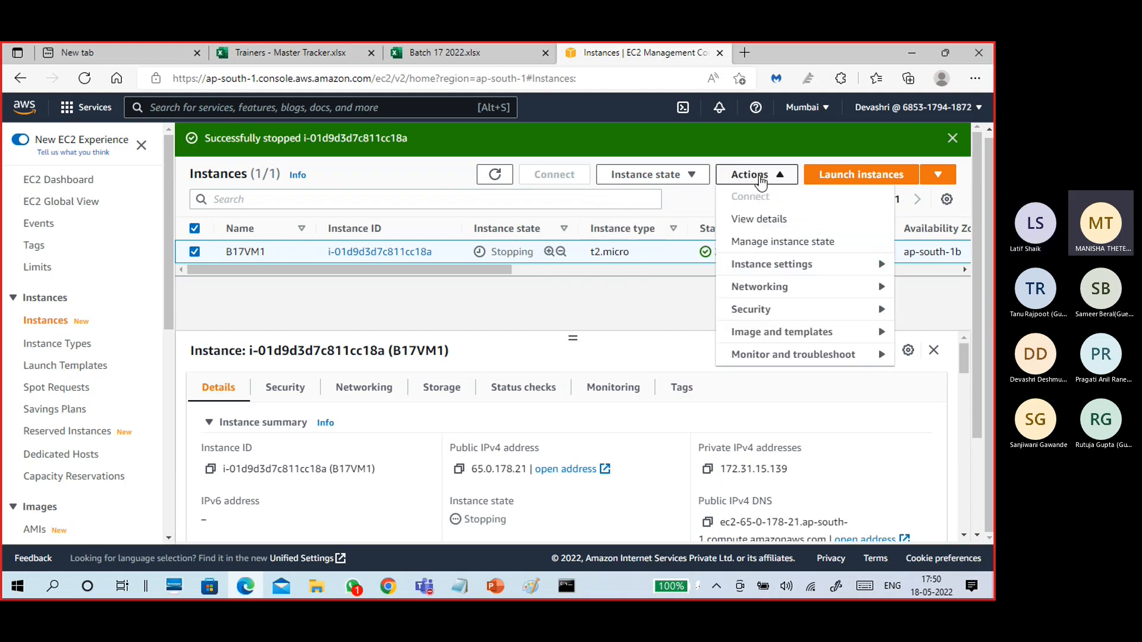
click(632, 305)
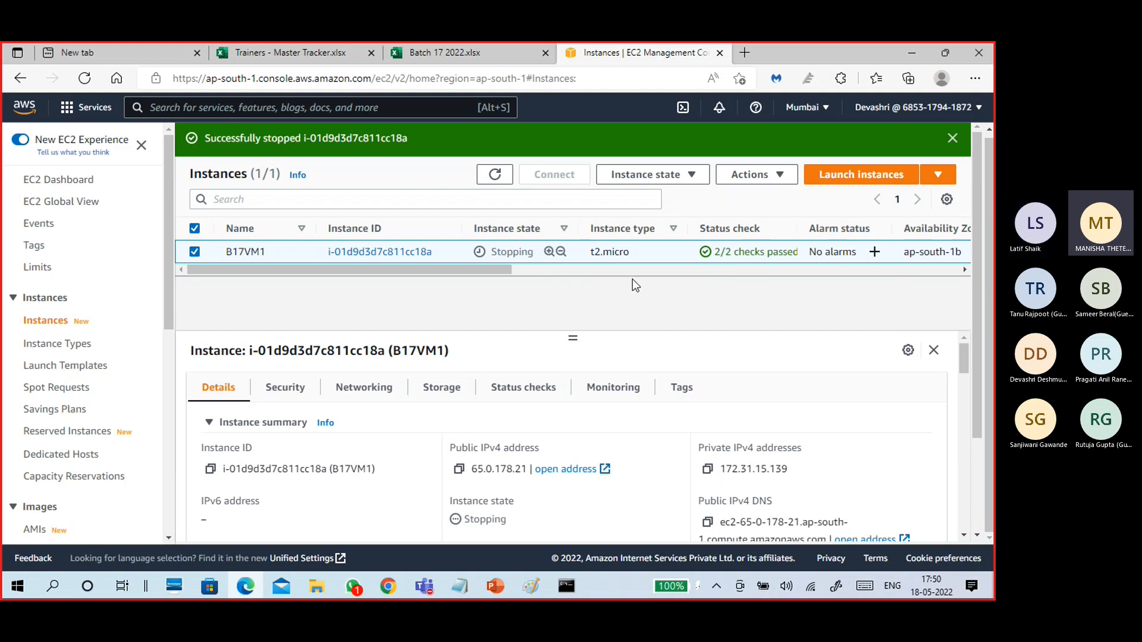
Terminate B17VM1 via Instance state > Terminate instance and confirm.
click(685, 175)
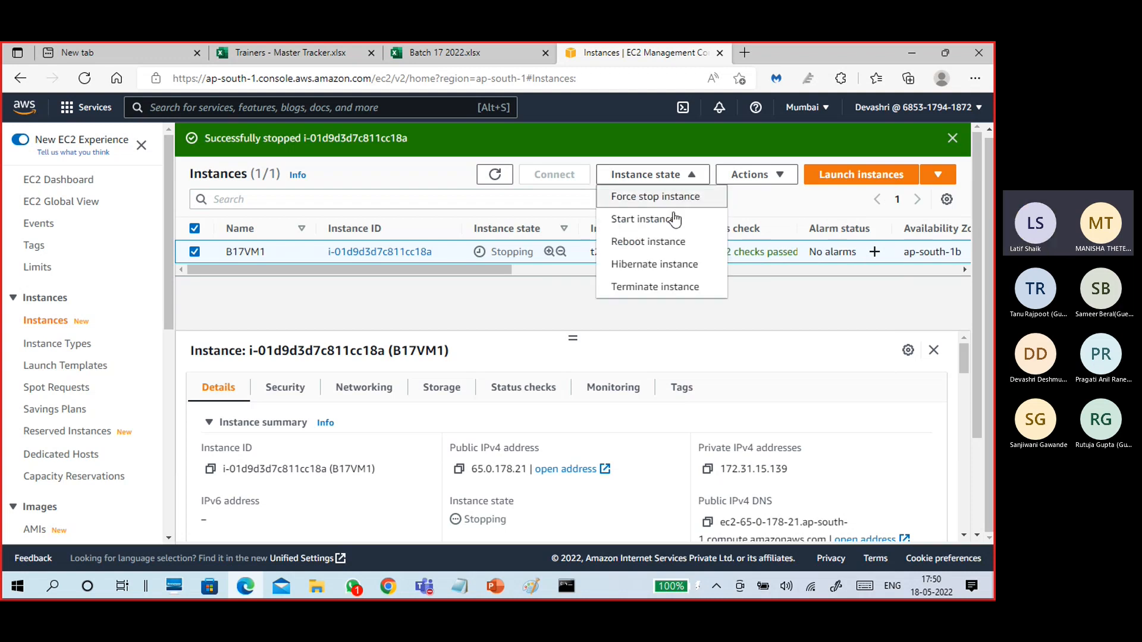
click(653, 291)
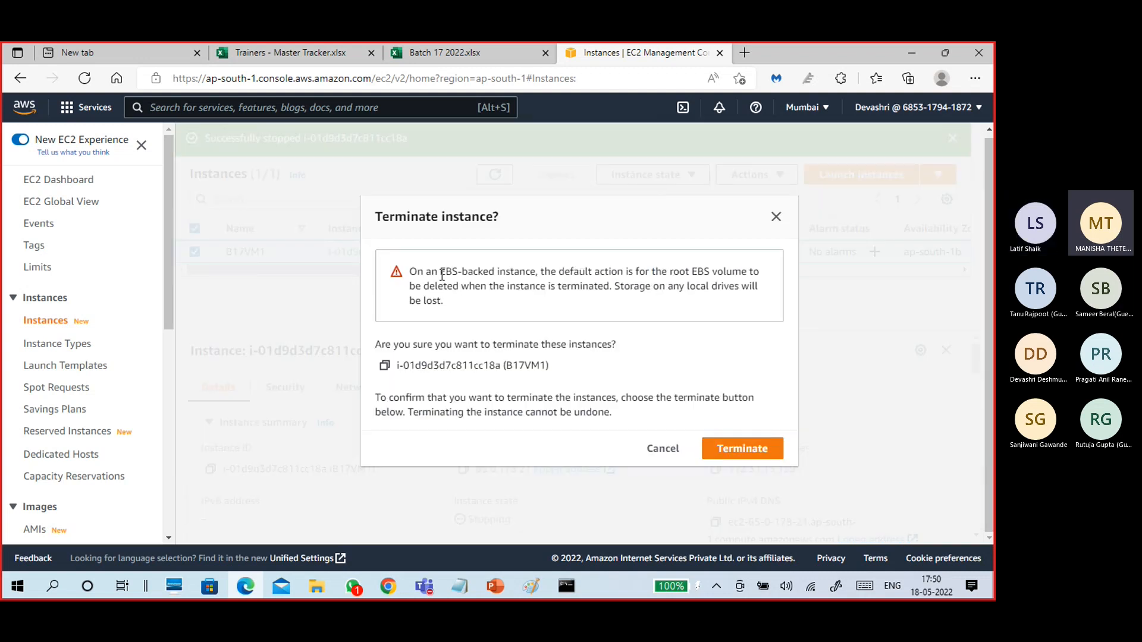
click(720, 450)
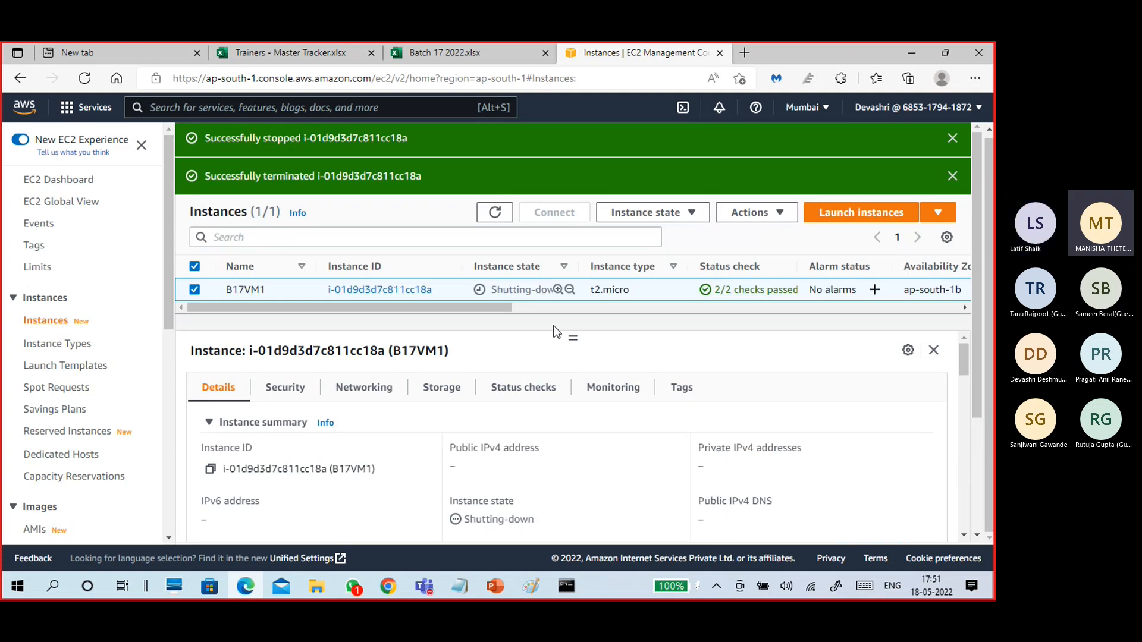
In the other browser window, view the new IAM user's summary and the CloudWatch console.
click(392, 588)
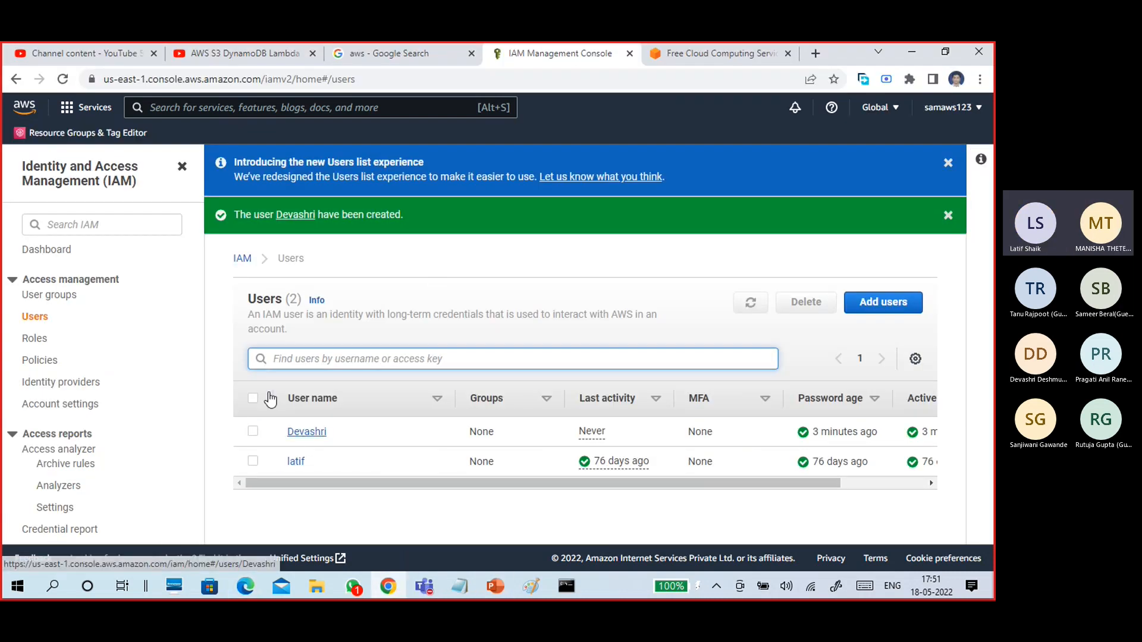
click(314, 434)
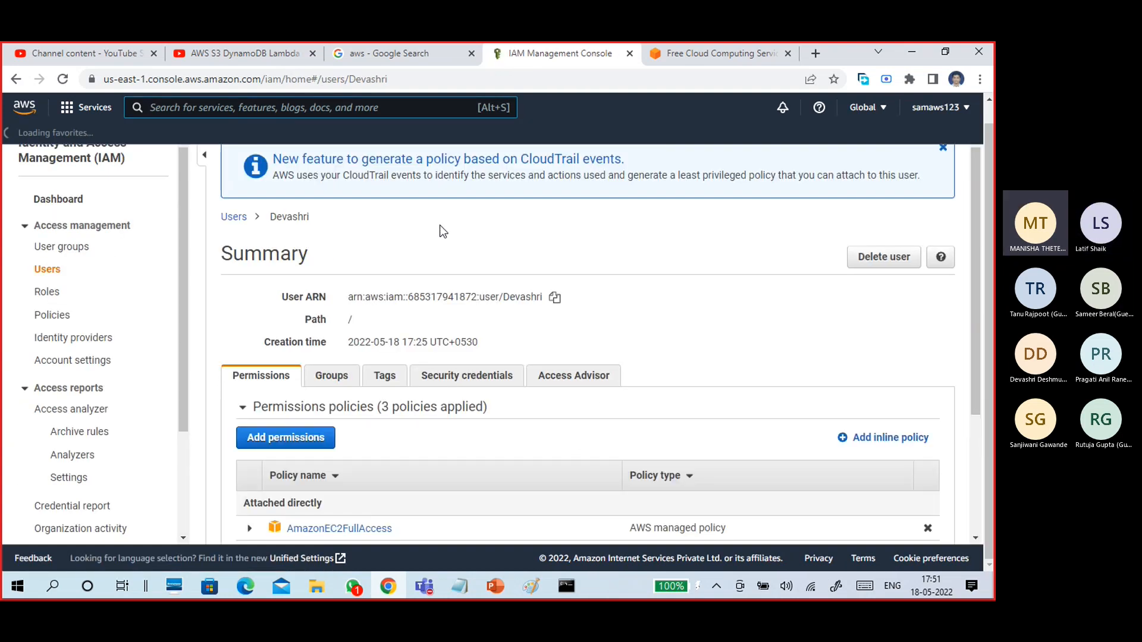
click(85, 107)
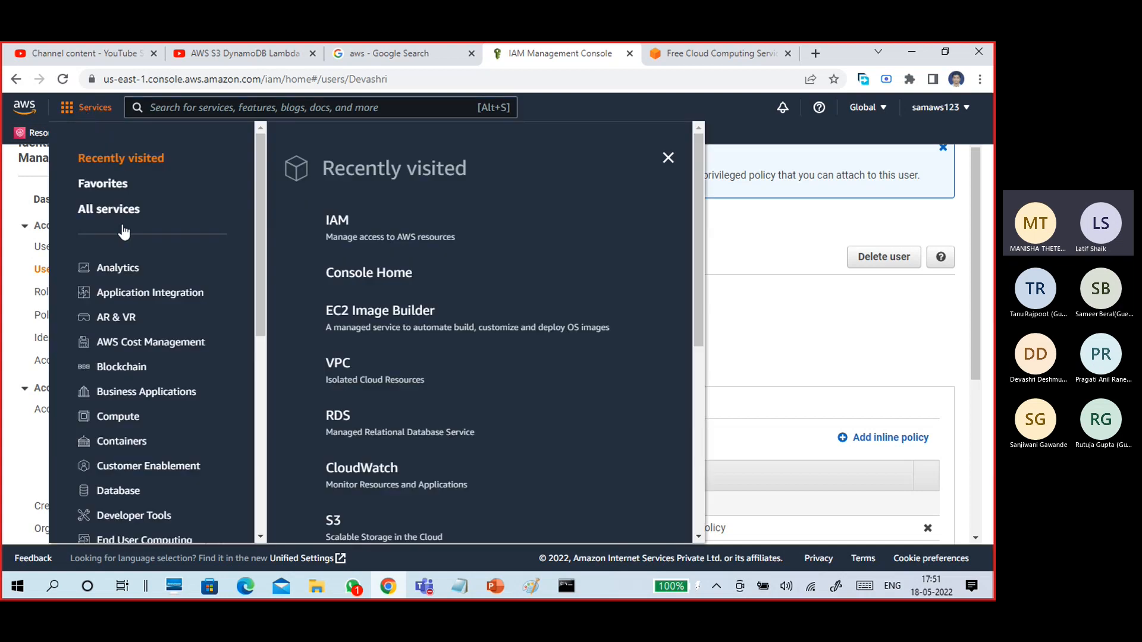
click(380, 468)
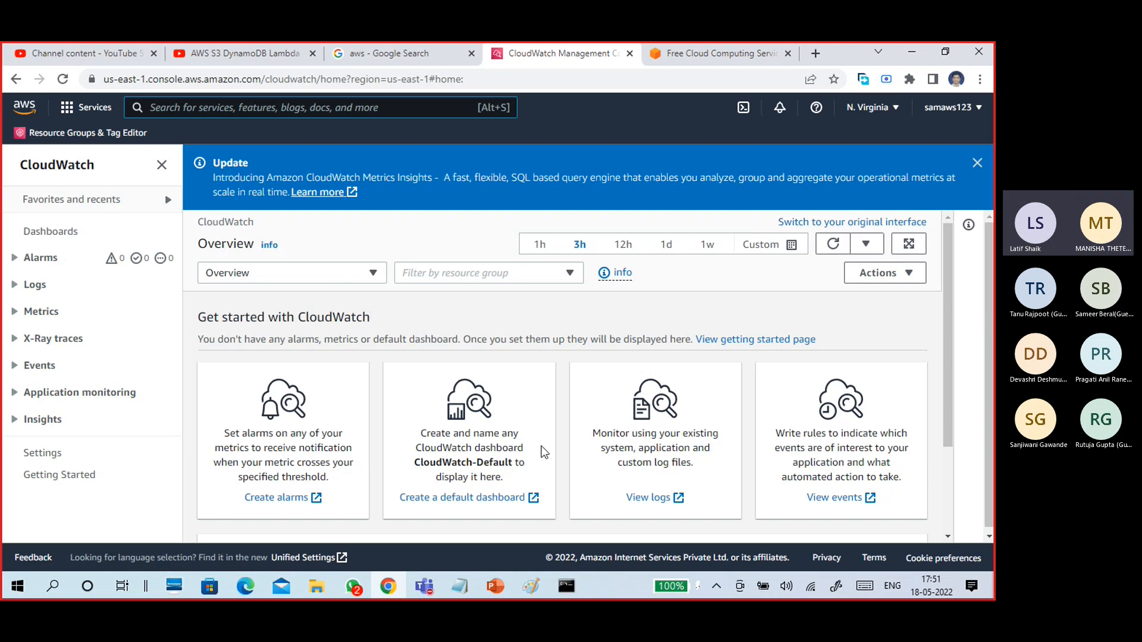
scroll(543, 452, down, 2)
scroll(528, 434, up, 2)
click(911, 53)
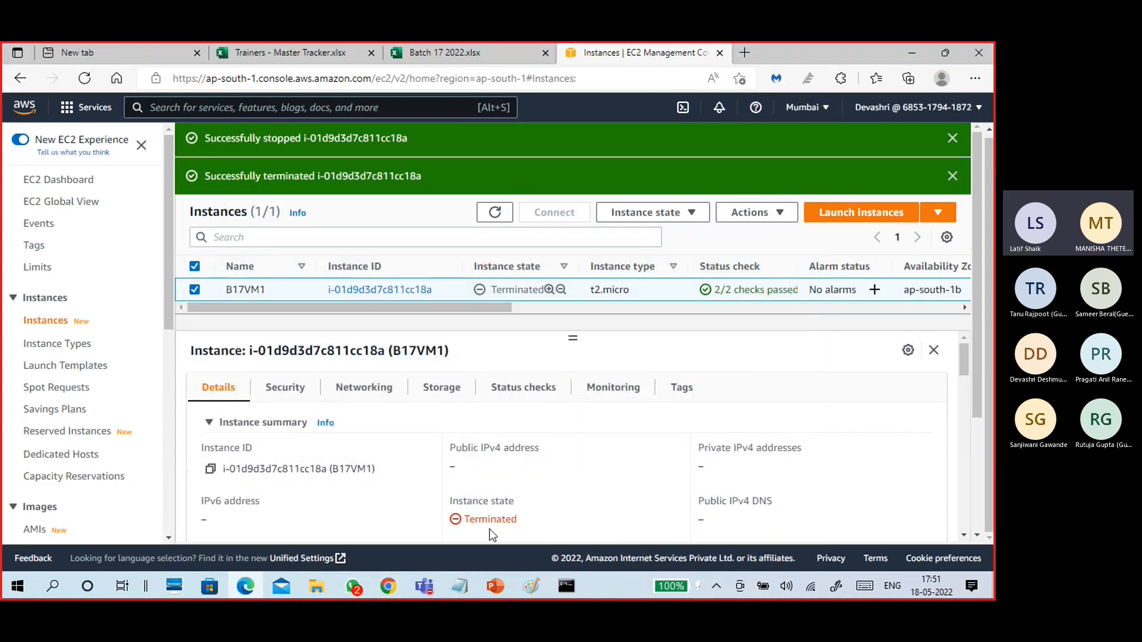
Back in EC2, terminate B17VM1 again and confirm the termination.
drag(471, 519, 463, 520)
drag(419, 307, 339, 336)
click(692, 214)
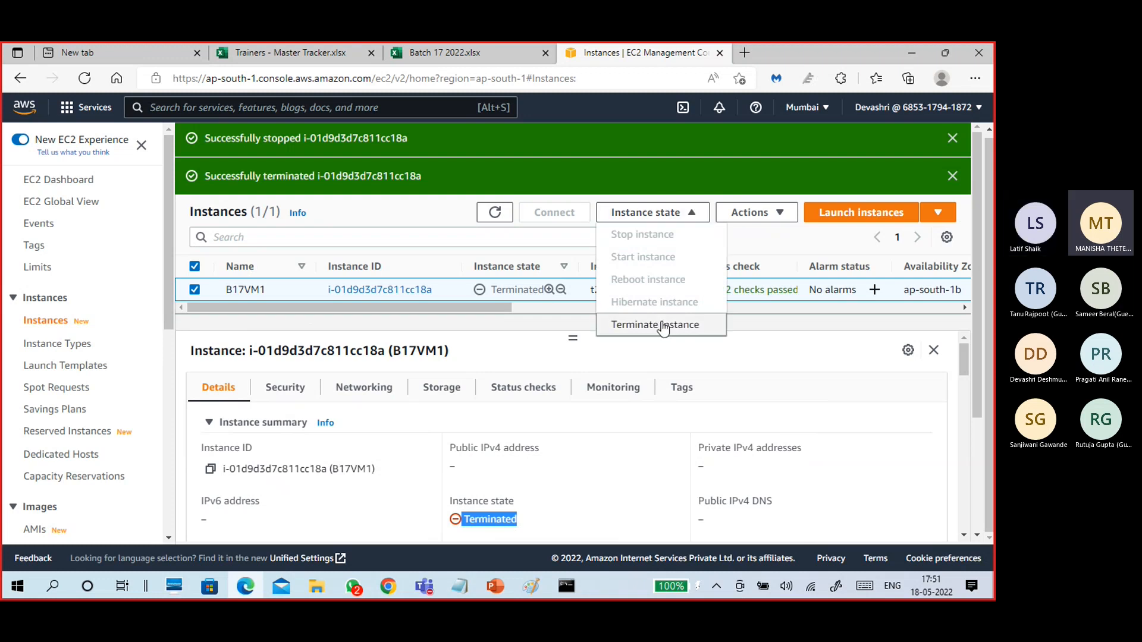
click(658, 326)
click(743, 448)
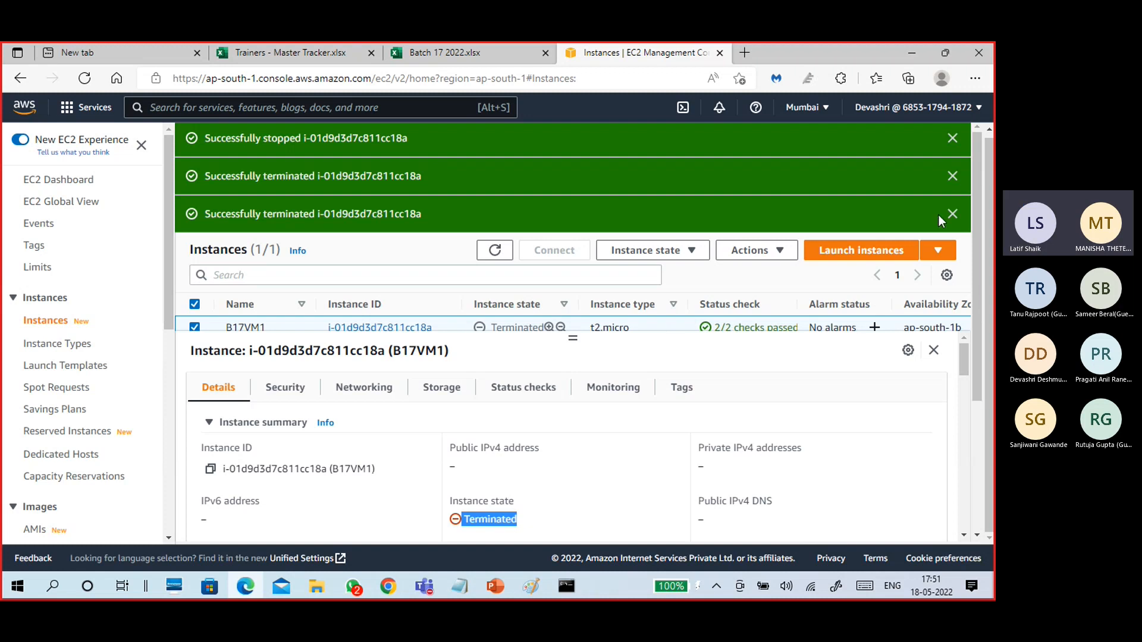
Close the three green success banners and glance at table preferences and Actions.
click(951, 214)
click(952, 176)
click(952, 138)
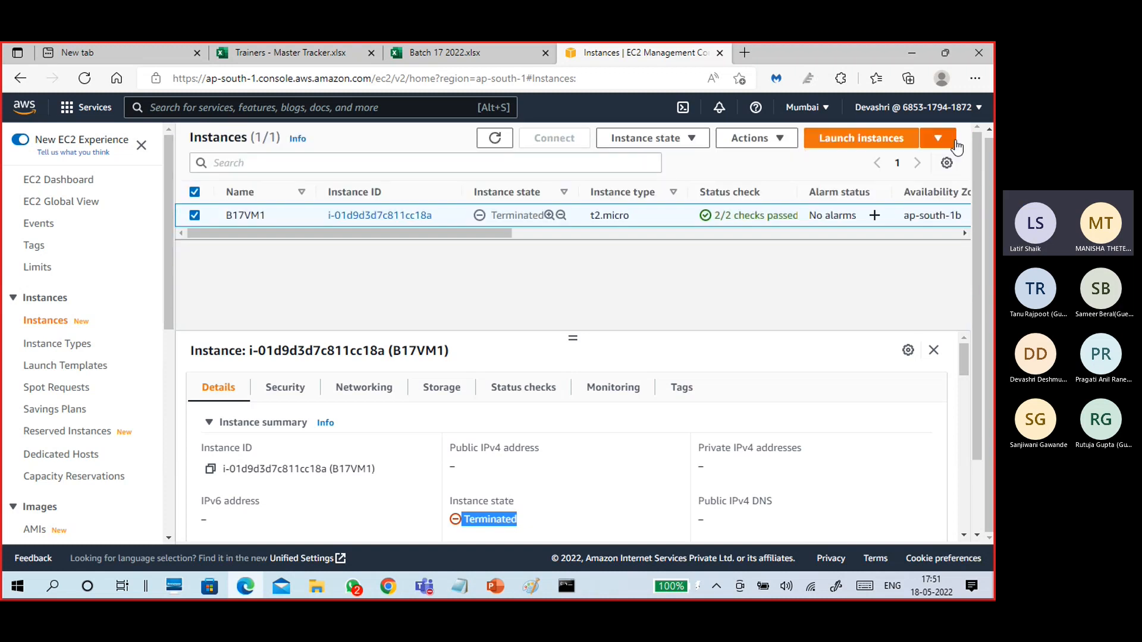
click(947, 163)
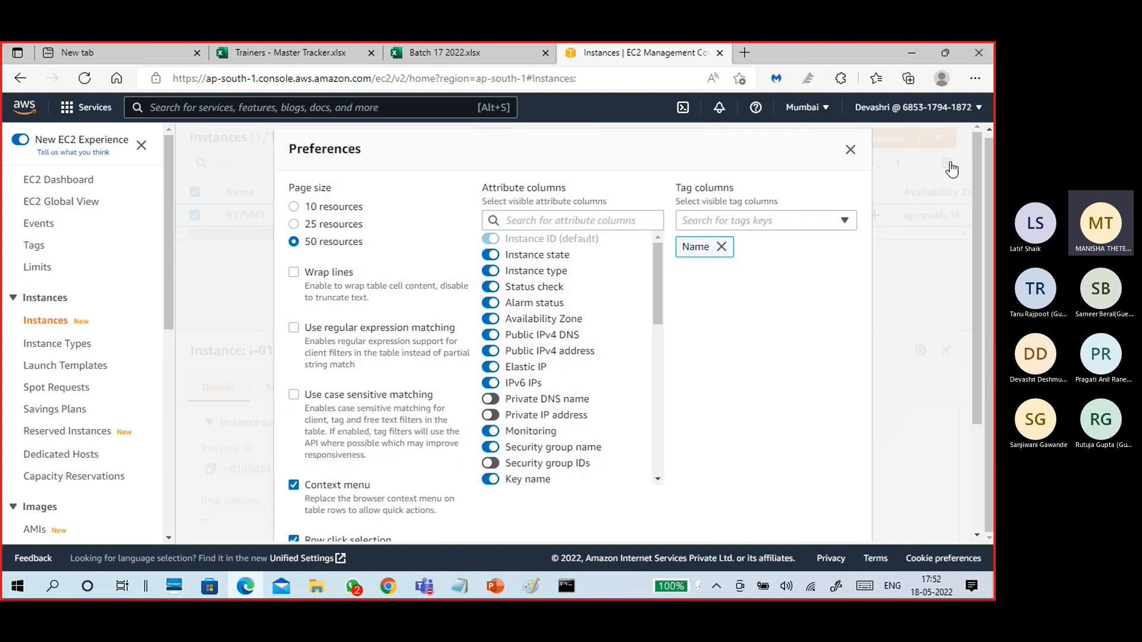
click(851, 149)
click(754, 138)
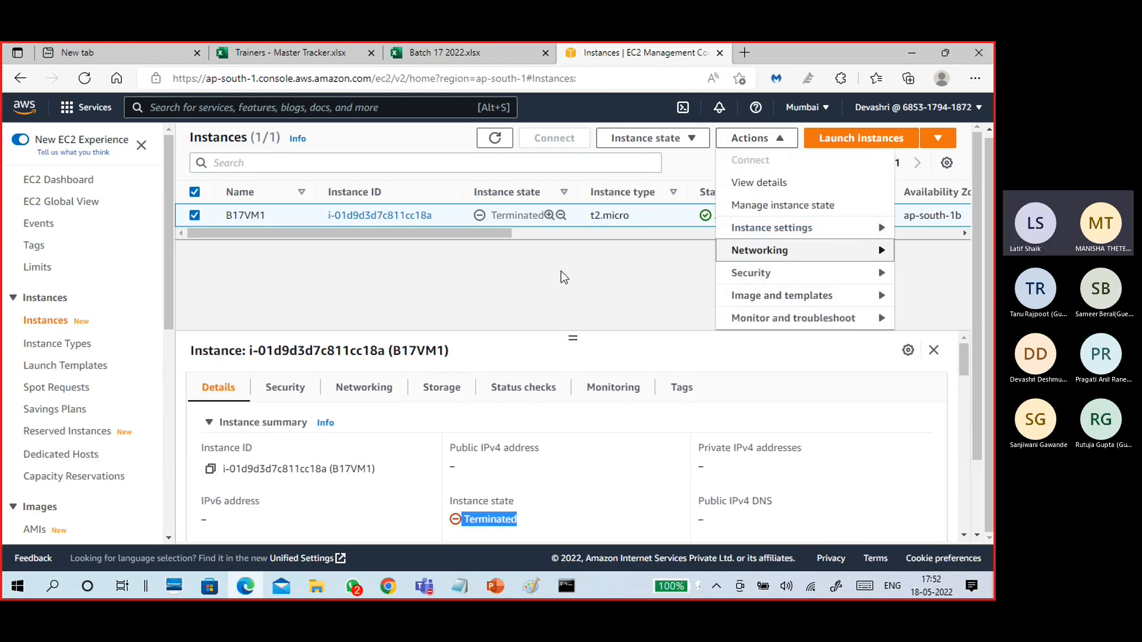
click(413, 246)
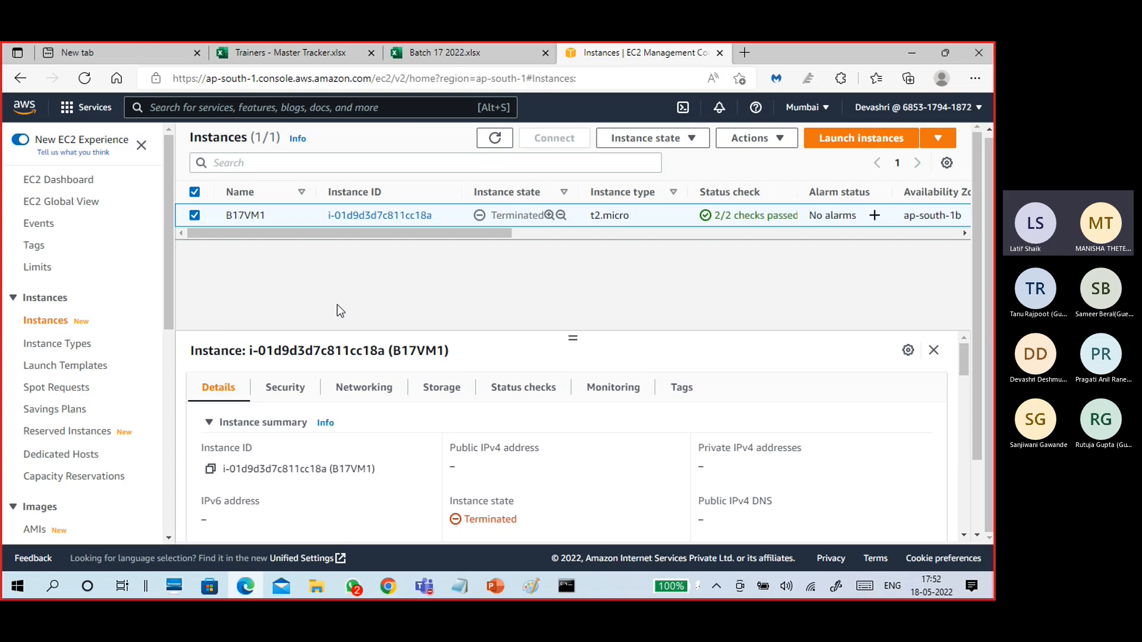
Go to S3 through the Services menu's Storage category.
click(65, 112)
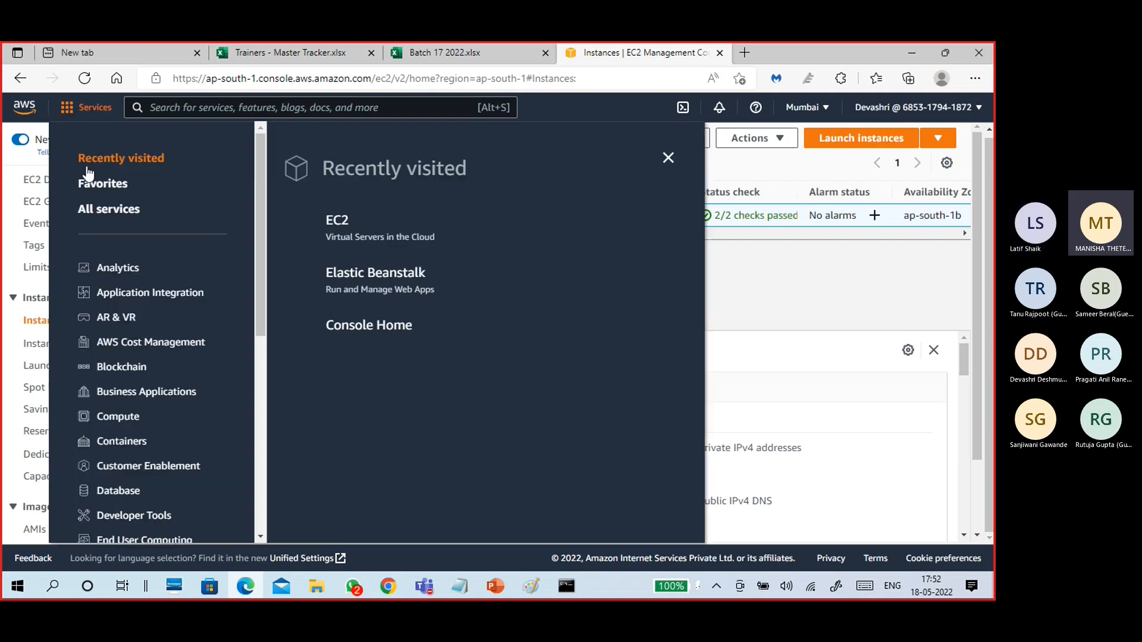
scroll(131, 462, down, 1)
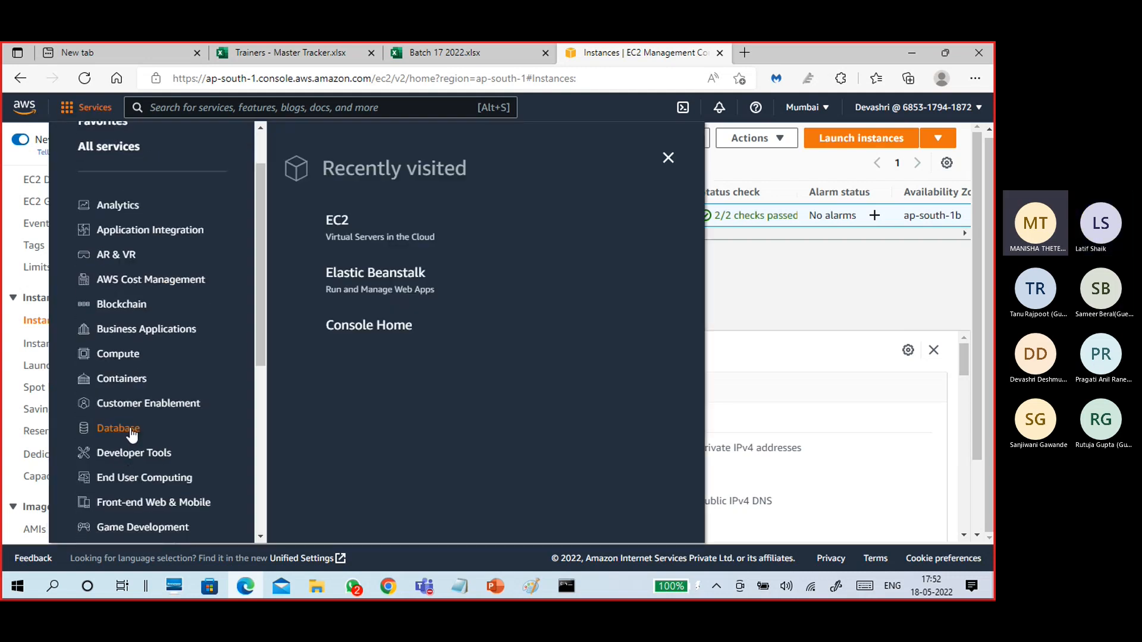
scroll(176, 386, down, 2)
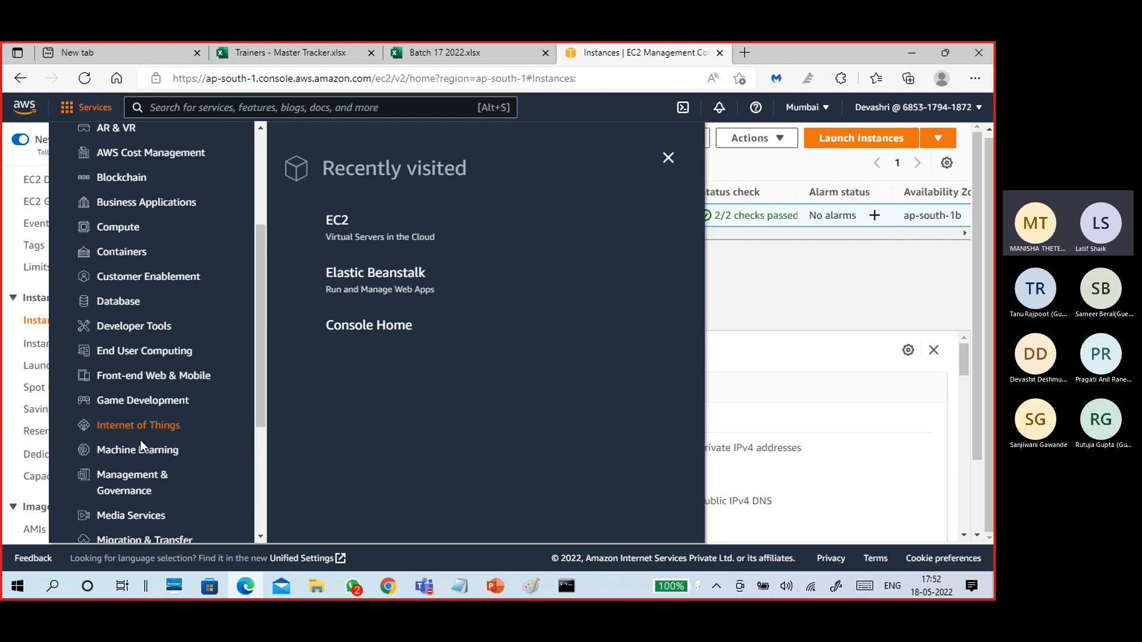
scroll(132, 493, down, 2)
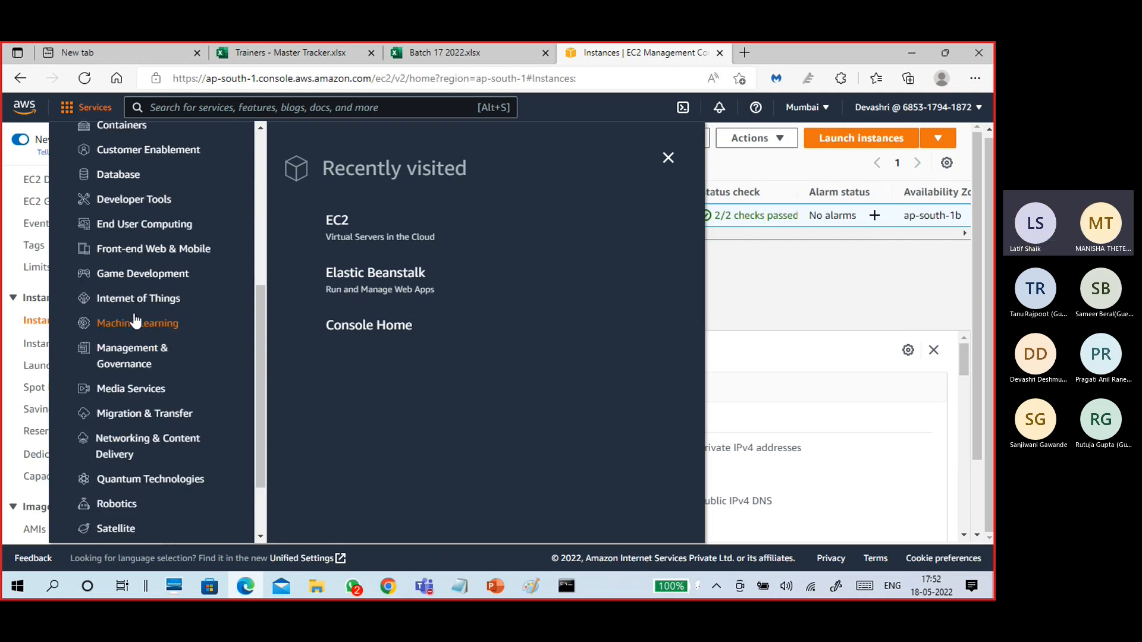
scroll(145, 316, up, 2)
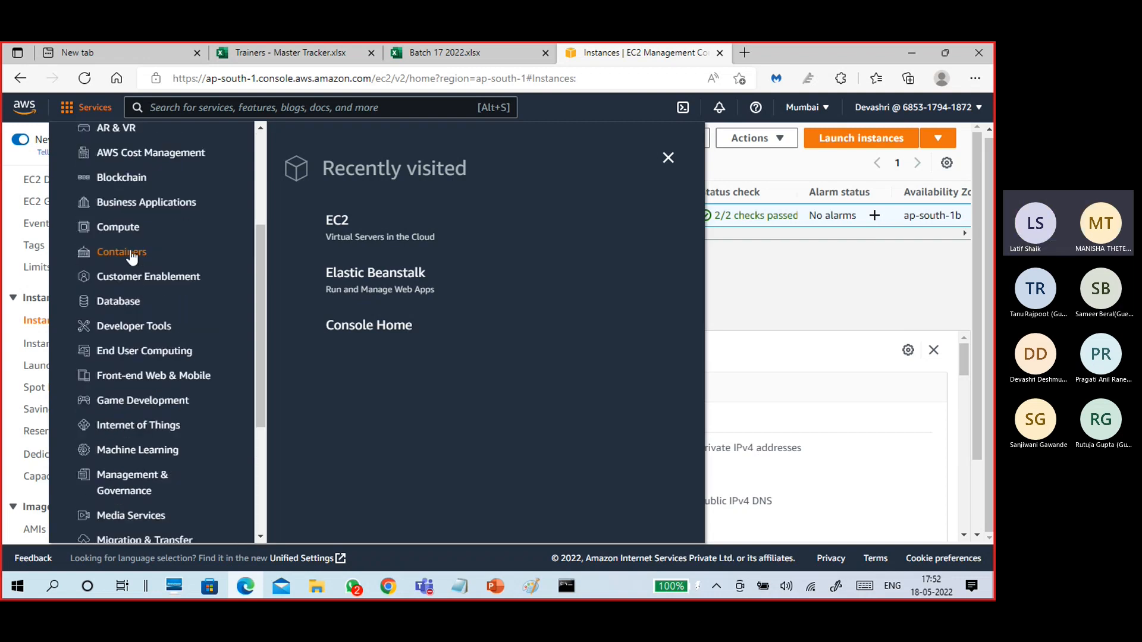
scroll(148, 386, down, 3)
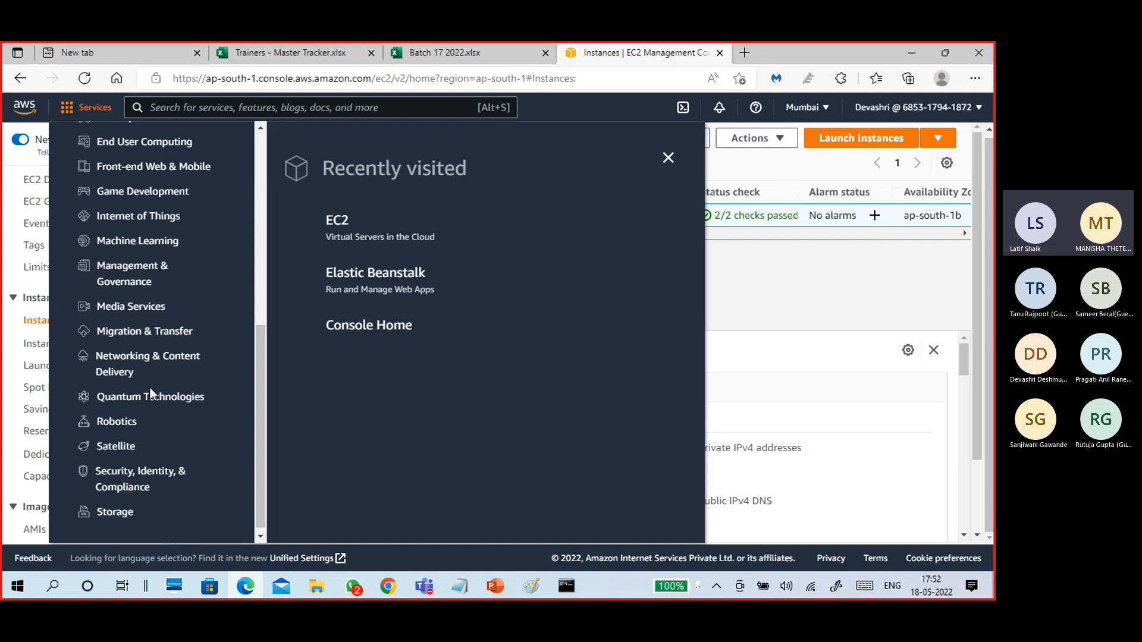
click(127, 510)
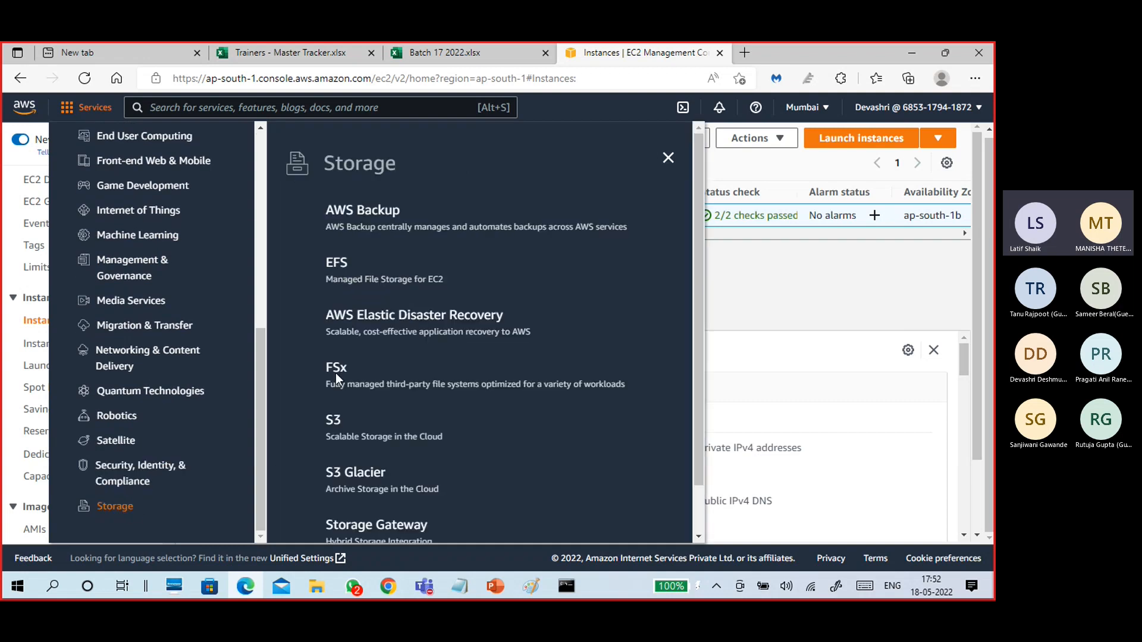
click(333, 421)
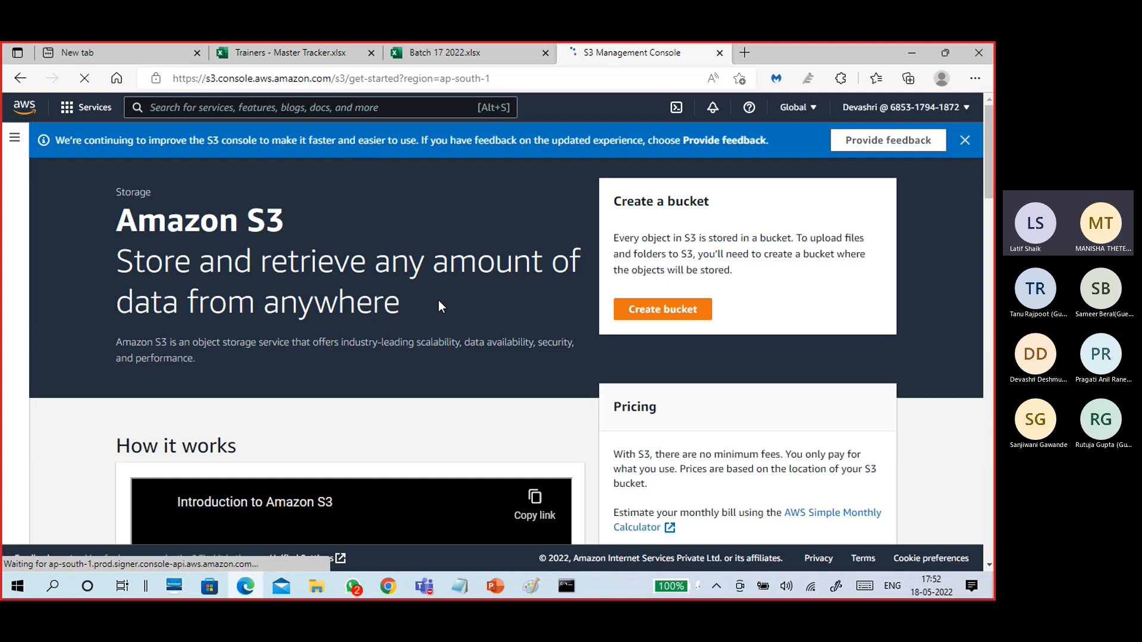
Scroll through the S3 getting-started page reviewing bucket creation and pricing.
scroll(294, 388, down, 5)
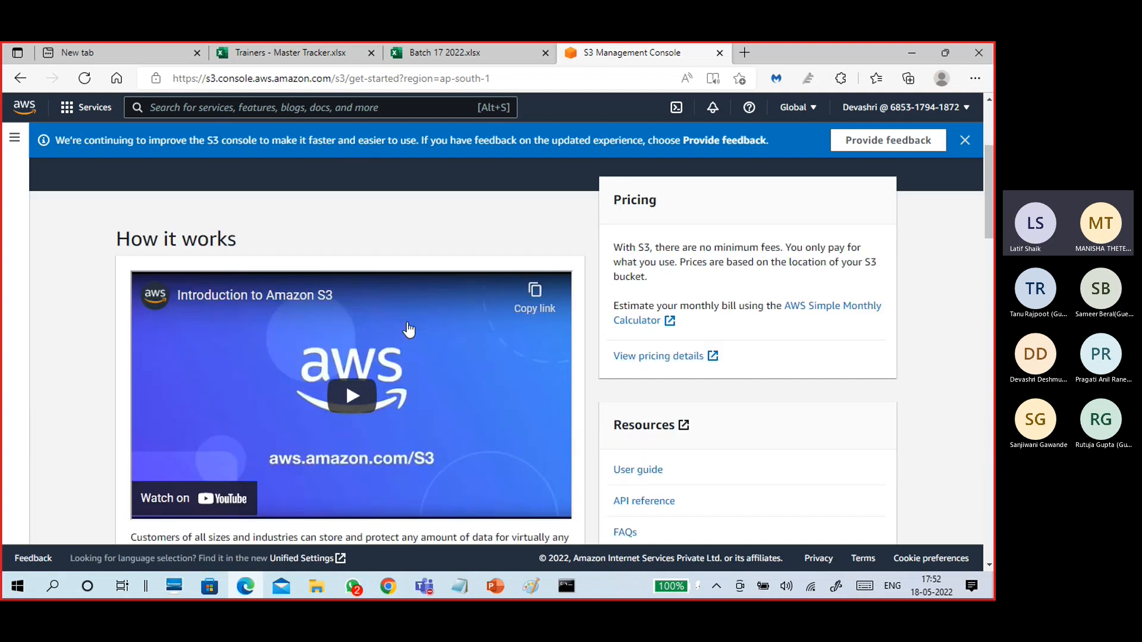
scroll(413, 326, up, 3)
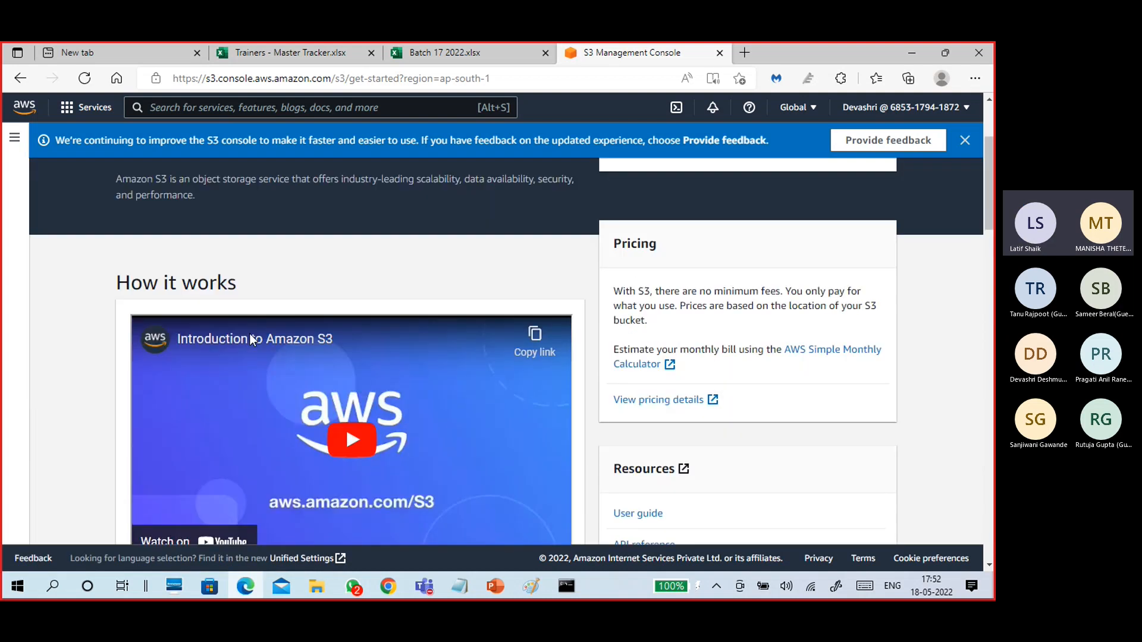
scroll(467, 328, down, 3)
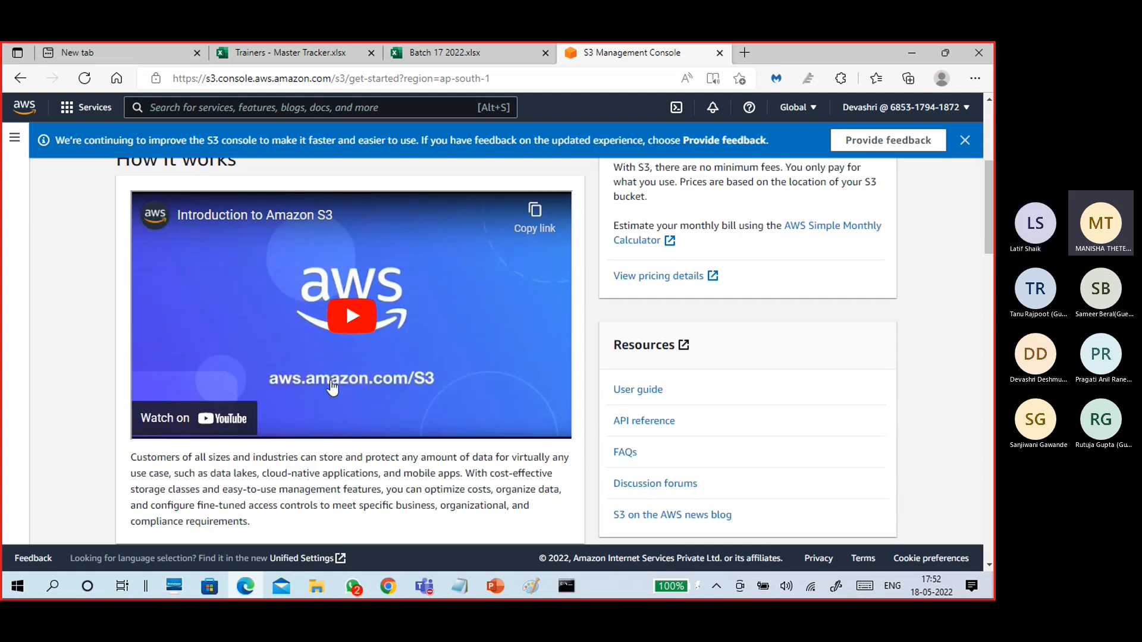
scroll(345, 359, down, 1)
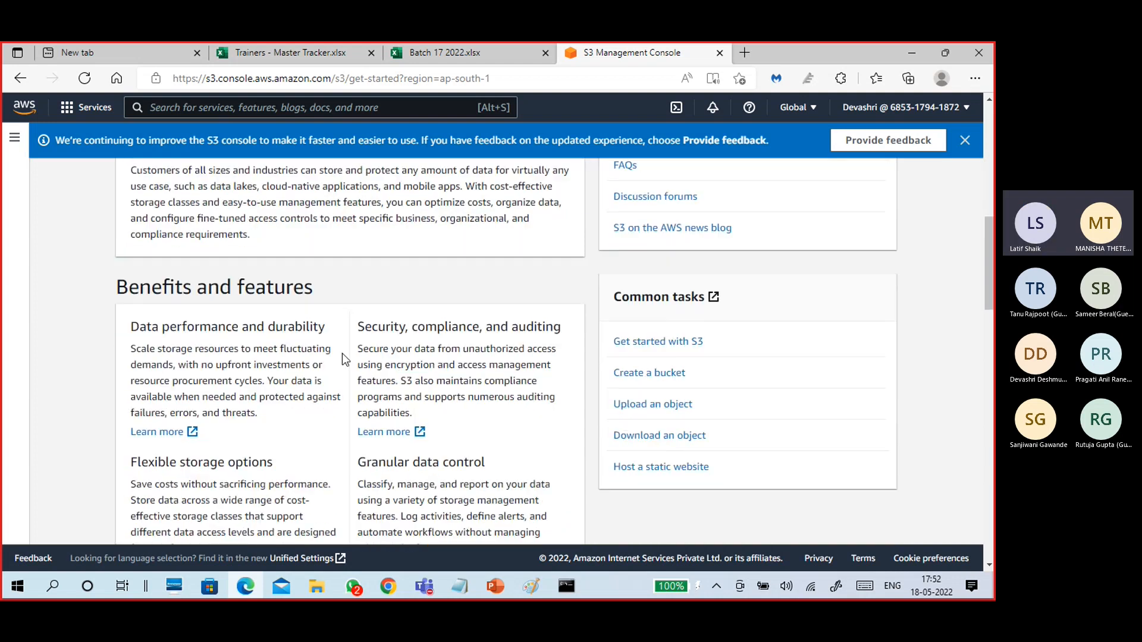
scroll(350, 404, down, 6)
scroll(352, 408, up, 14)
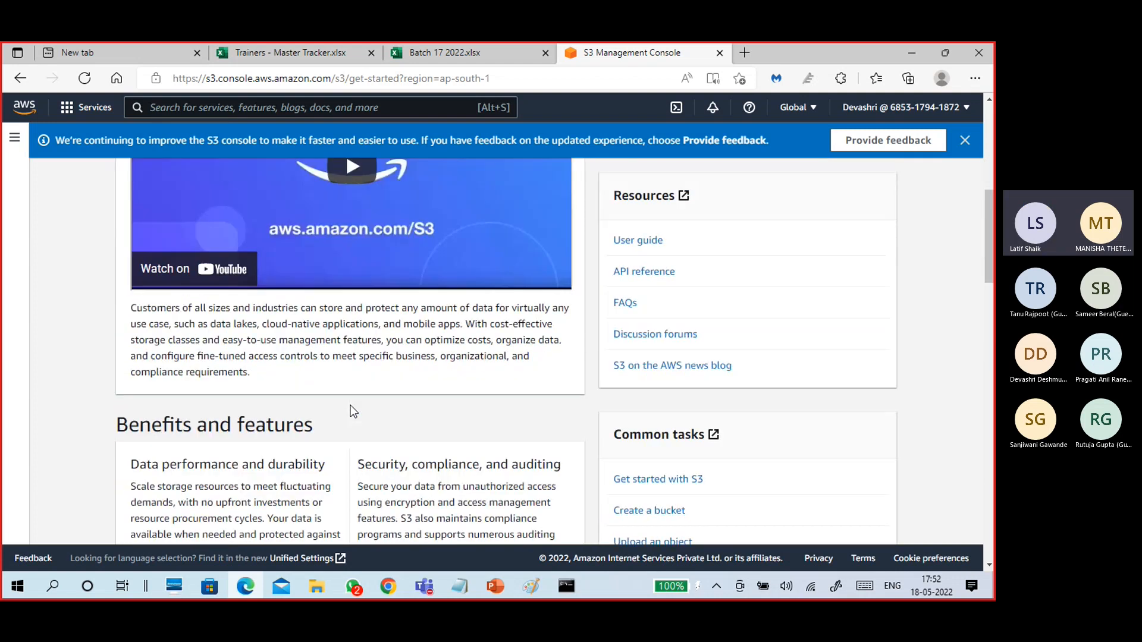
scroll(349, 313, up, 3)
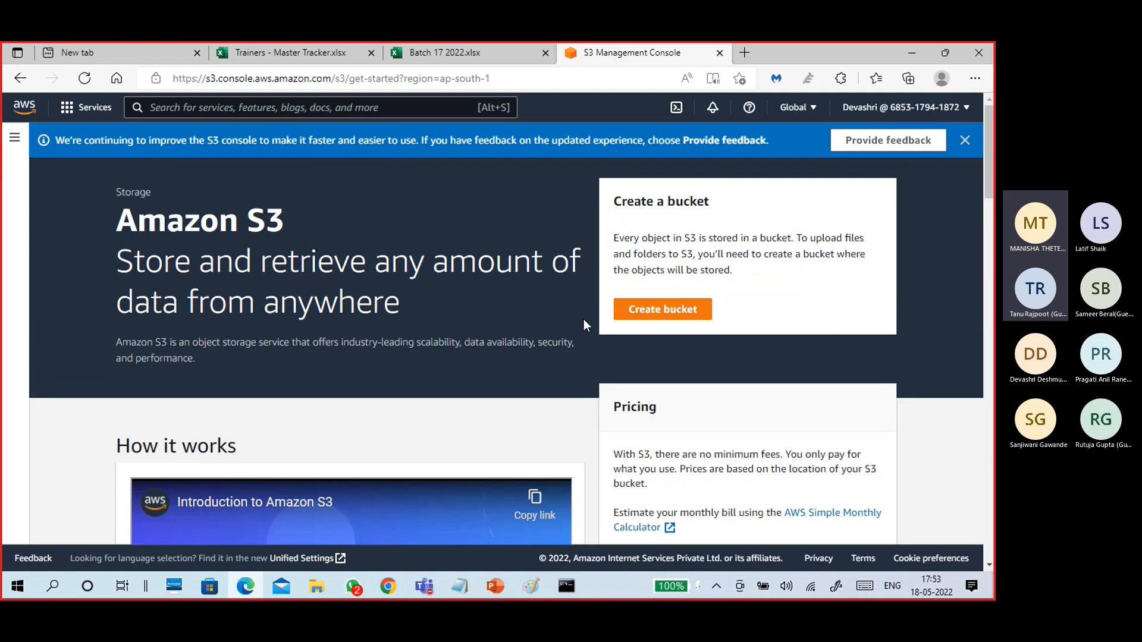
Start a new bucket, keeping the region on Asia Pacific (Mumbai) ap-south-1.
click(690, 312)
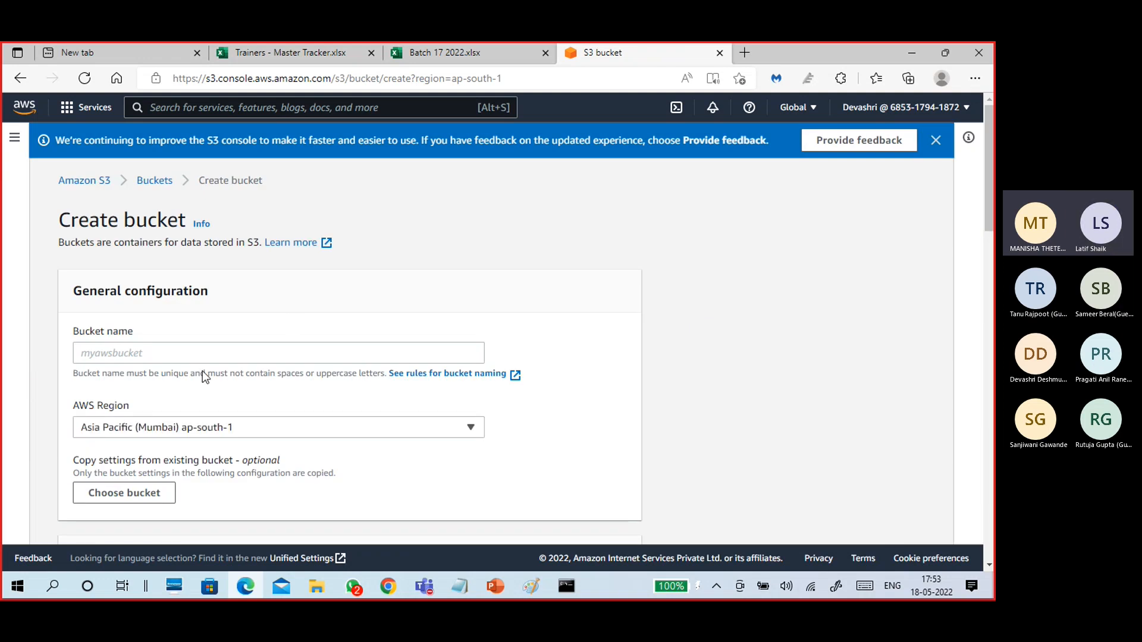
scroll(361, 317, down, 1)
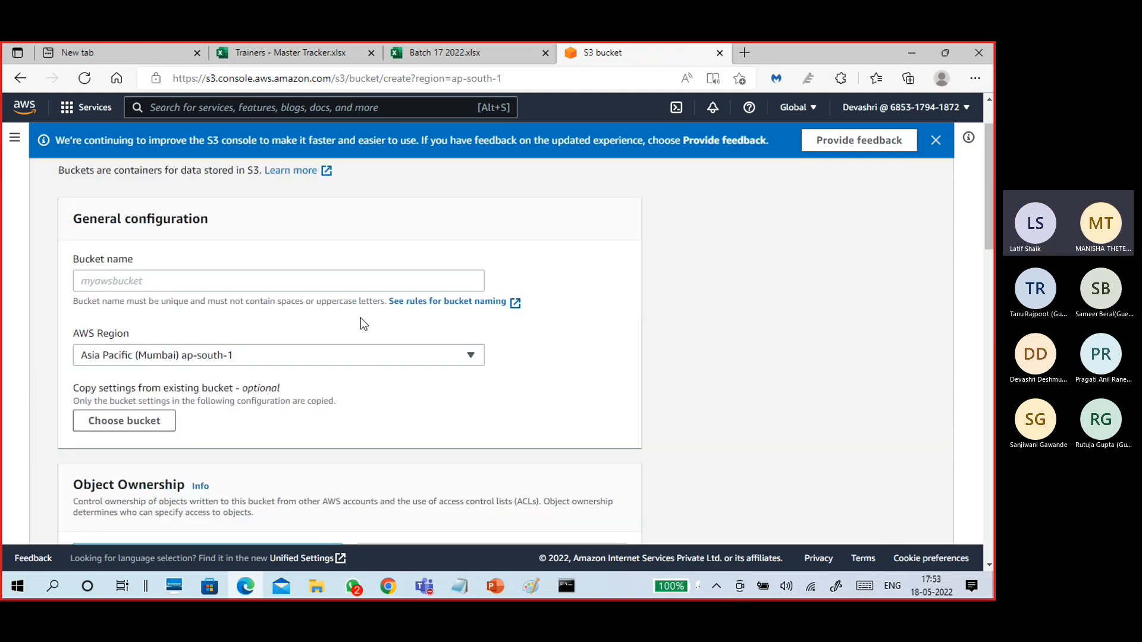
click(327, 363)
click(326, 362)
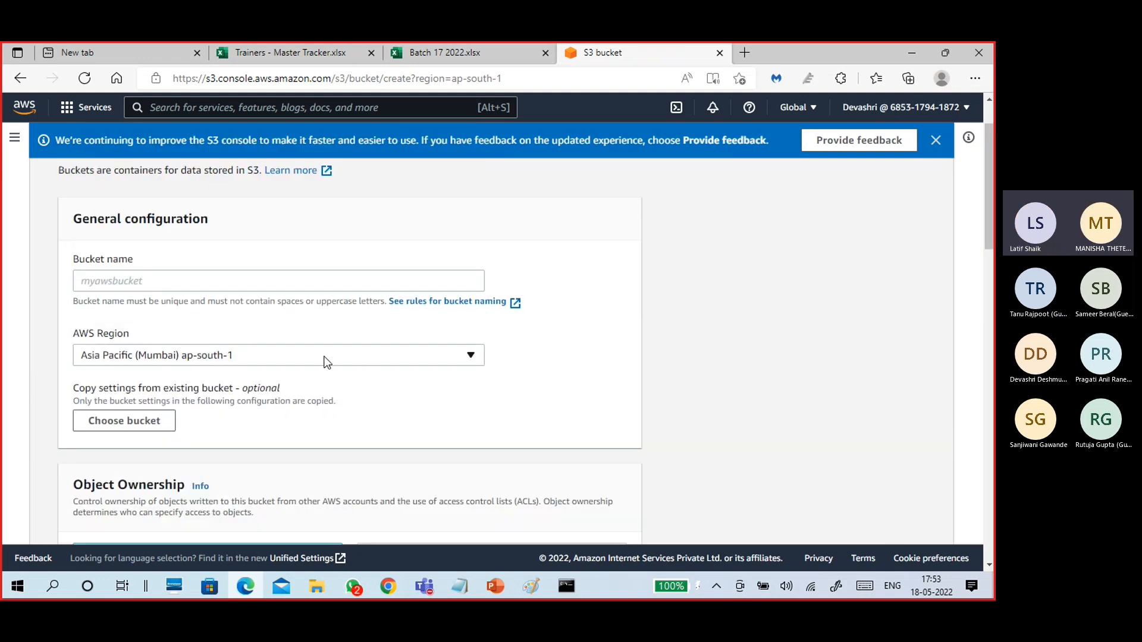
Enter B17Backet as the bucket name, correcting a typo.
click(295, 284)
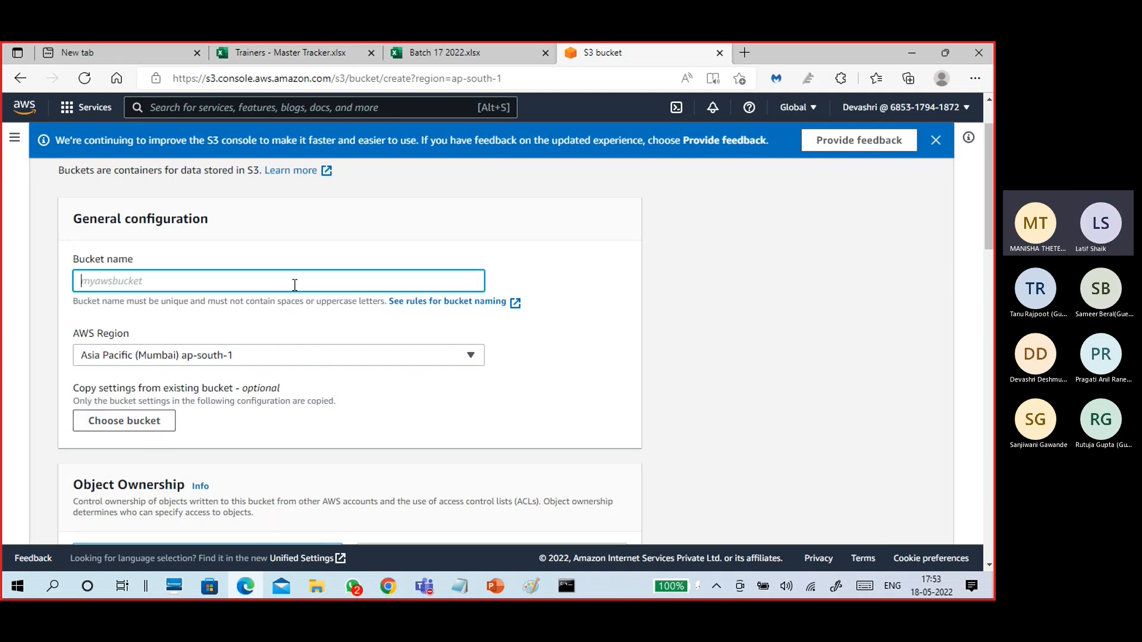
text(B17Back)
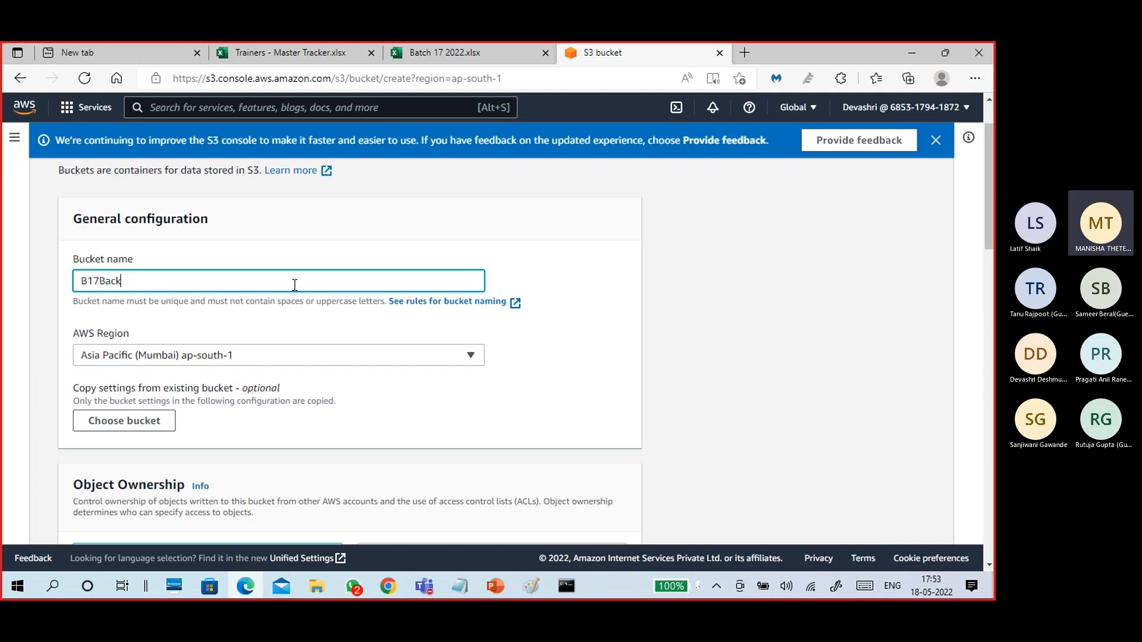
key(BackSpace)
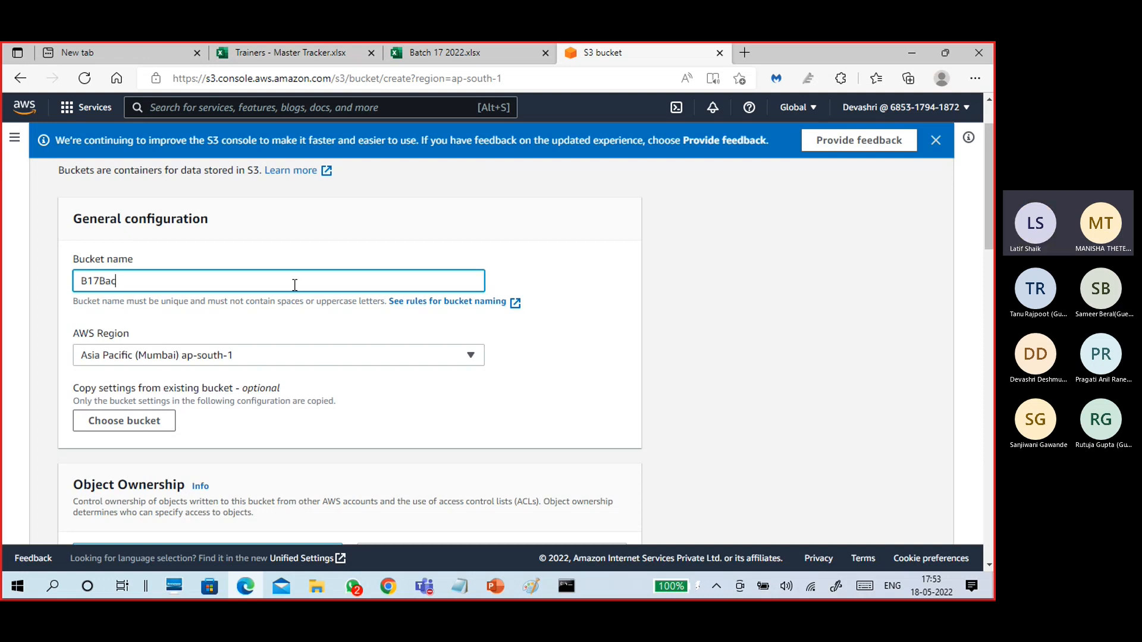
text(ket)
scroll(336, 351, down, 1)
scroll(332, 344, down, 2)
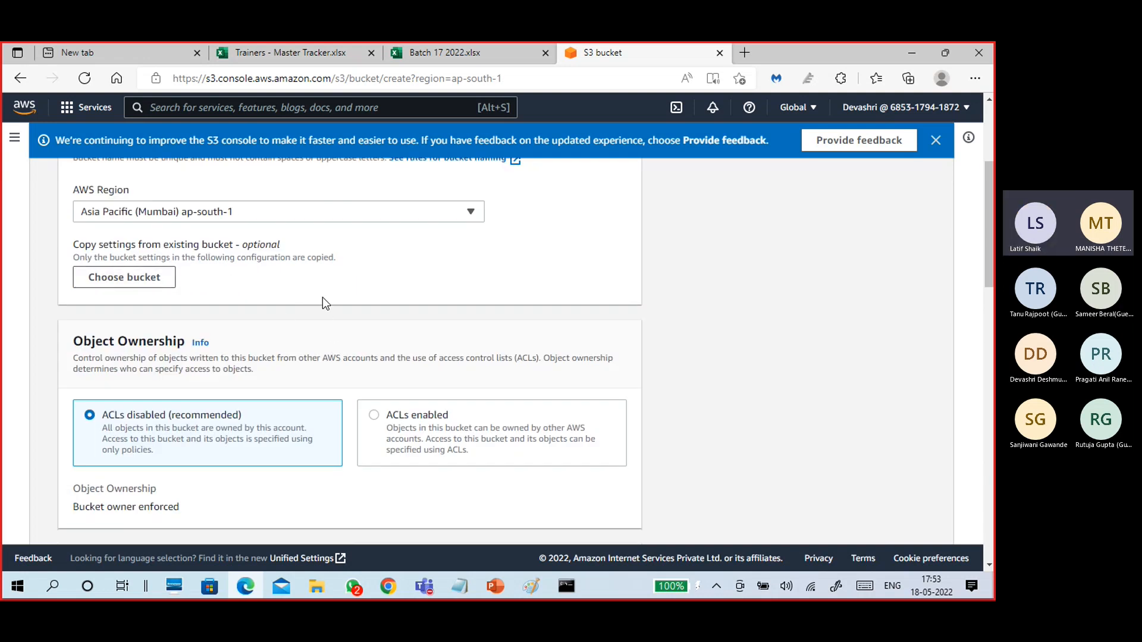
scroll(337, 294, down, 3)
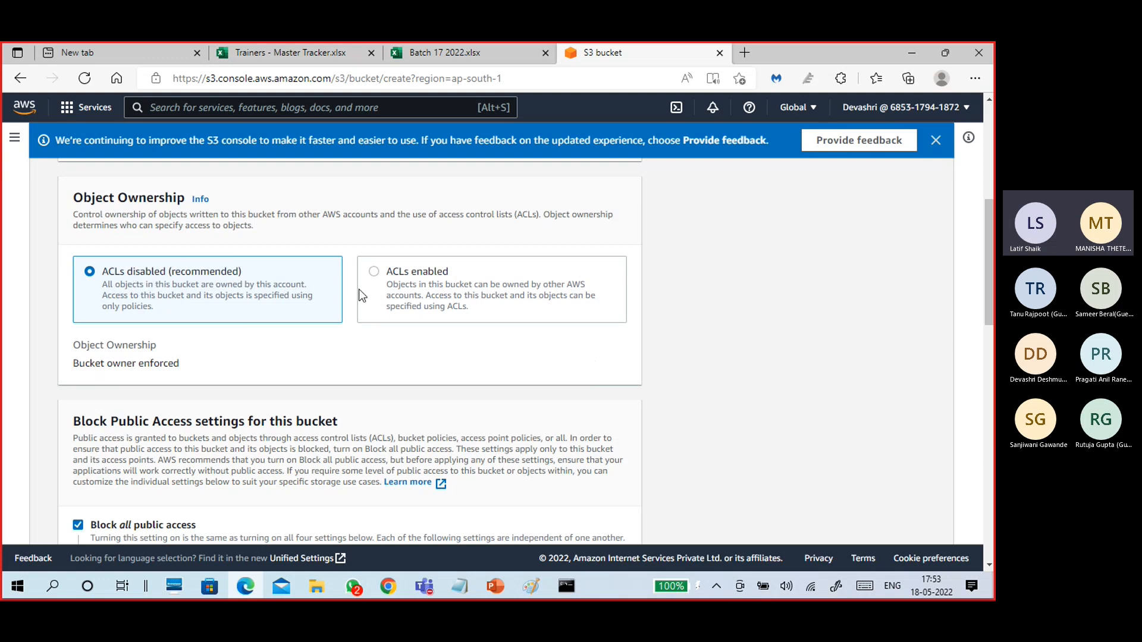
click(375, 275)
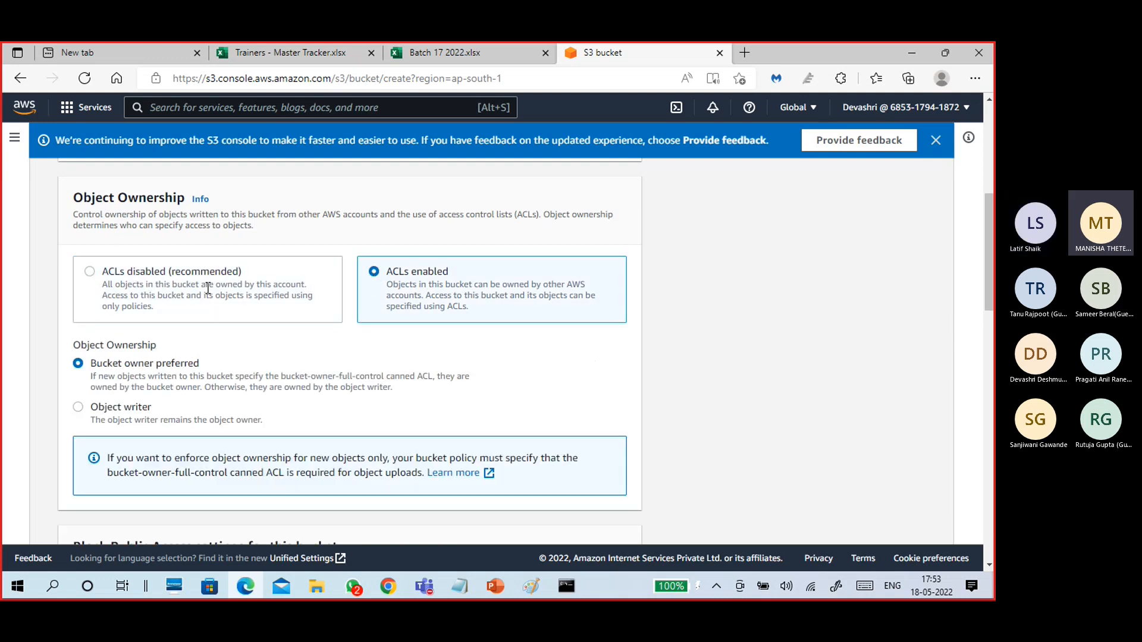
click(138, 273)
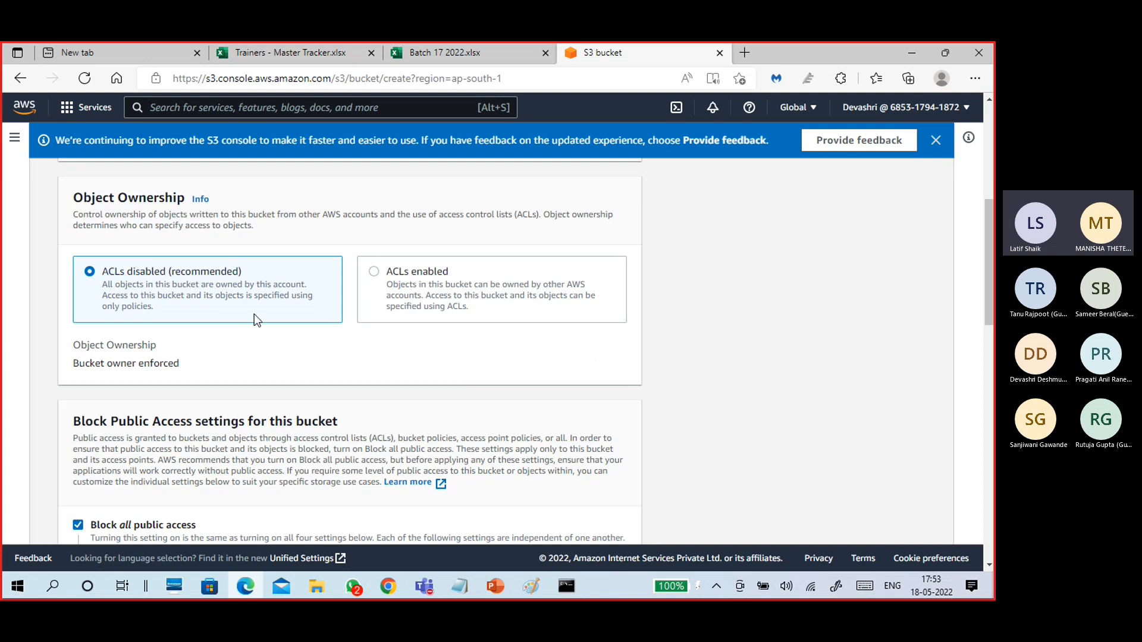
scroll(256, 298, down, 1)
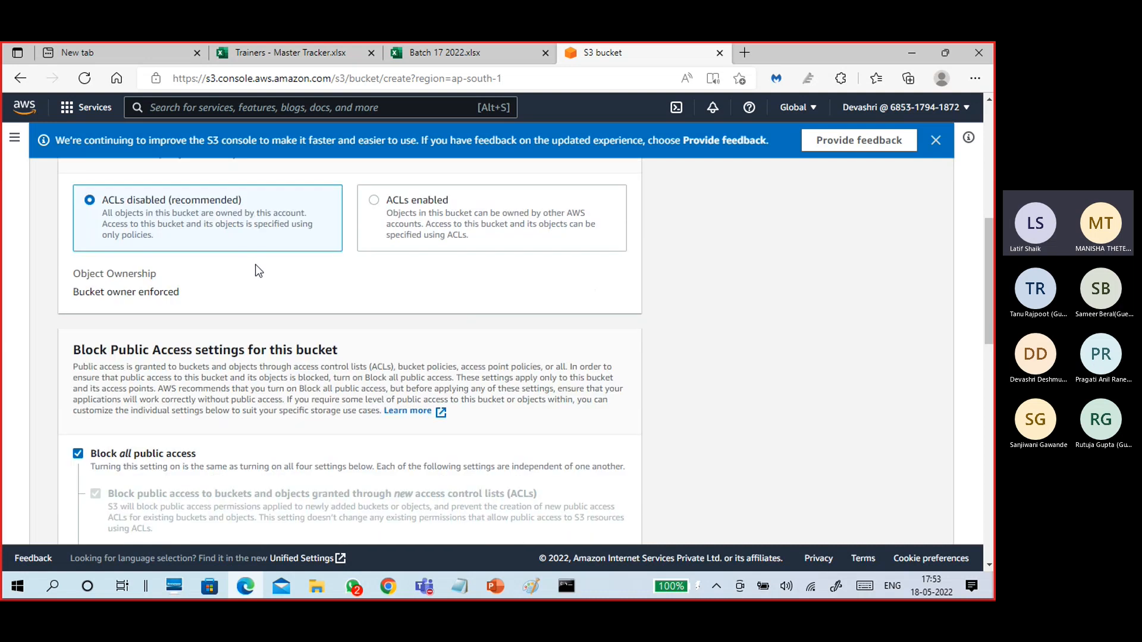
scroll(255, 265, up, 1)
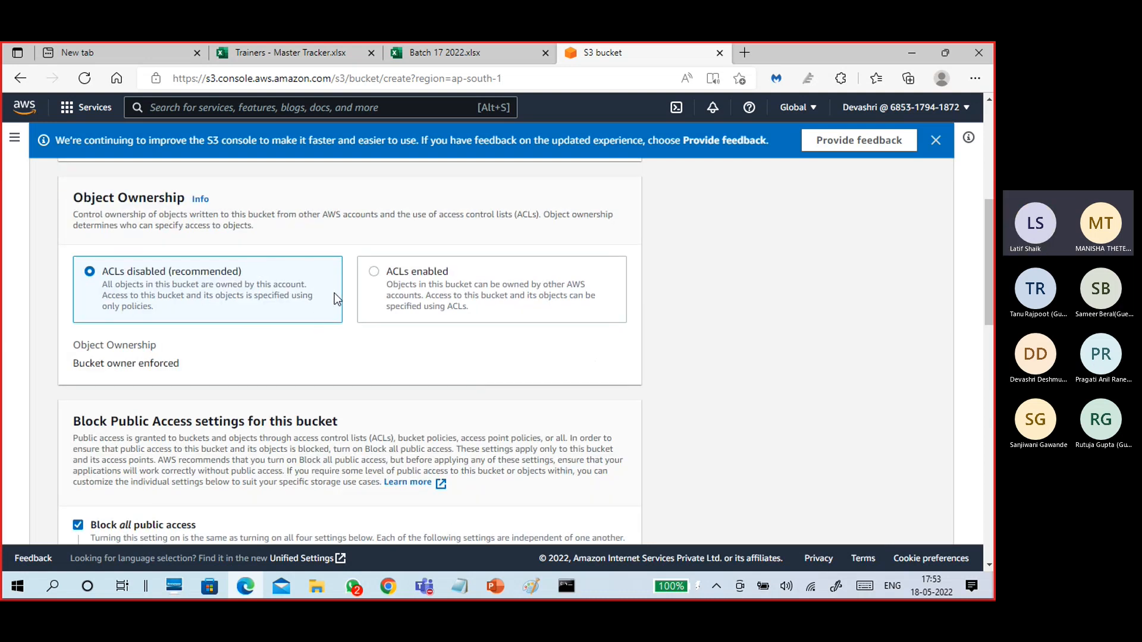
click(376, 272)
scroll(249, 349, down, 2)
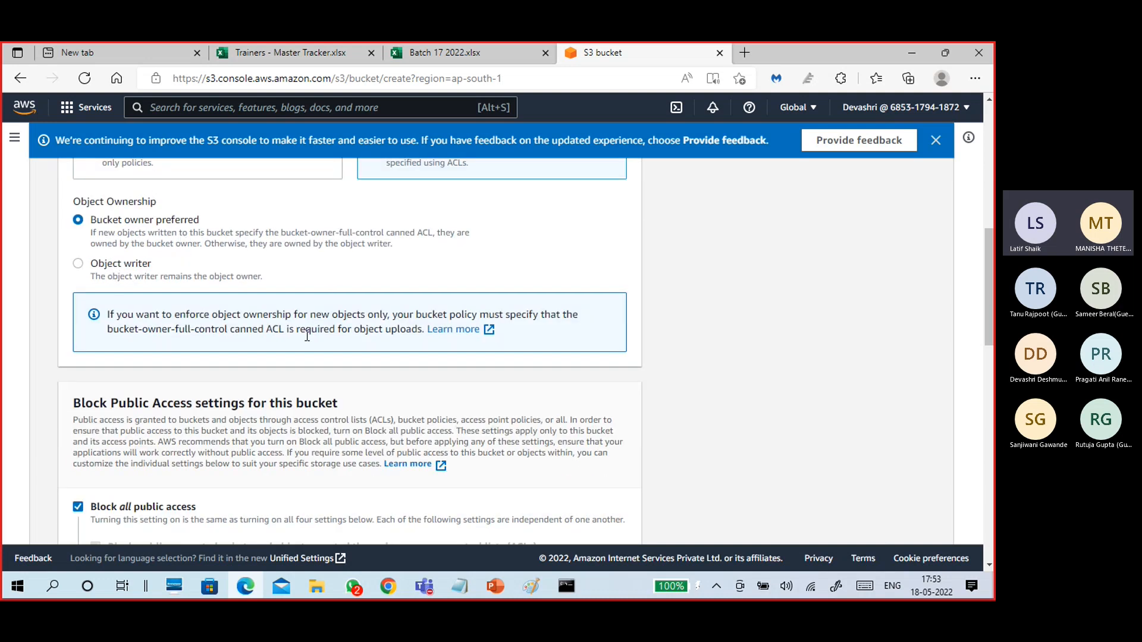
scroll(191, 337, up, 1)
click(192, 219)
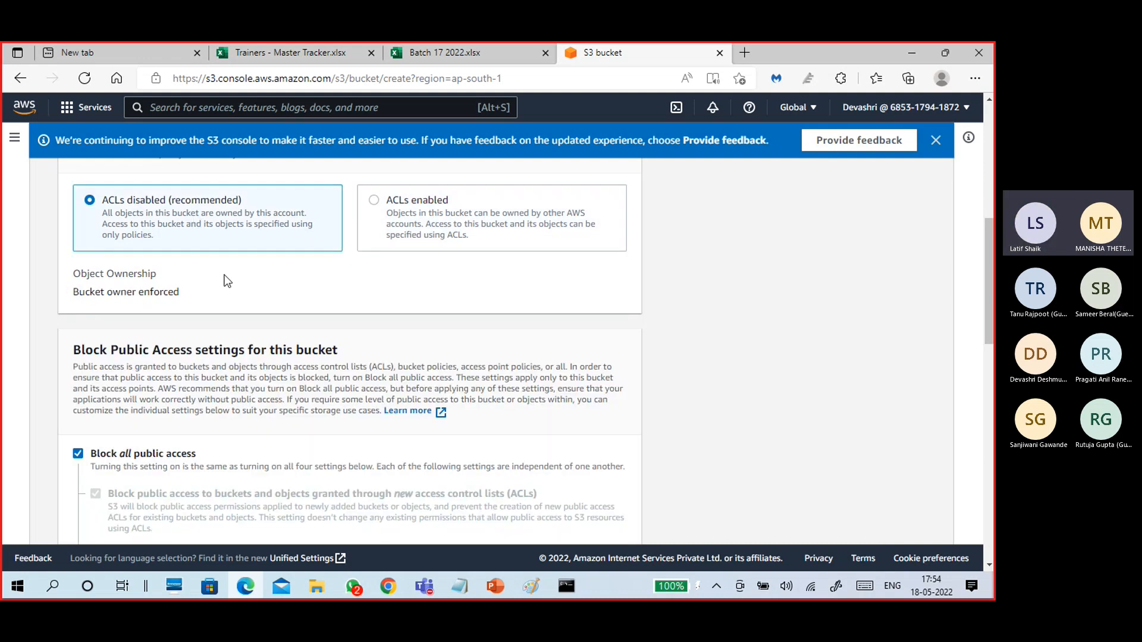
scroll(257, 294, down, 2)
scroll(183, 230, up, 2)
scroll(276, 394, down, 2)
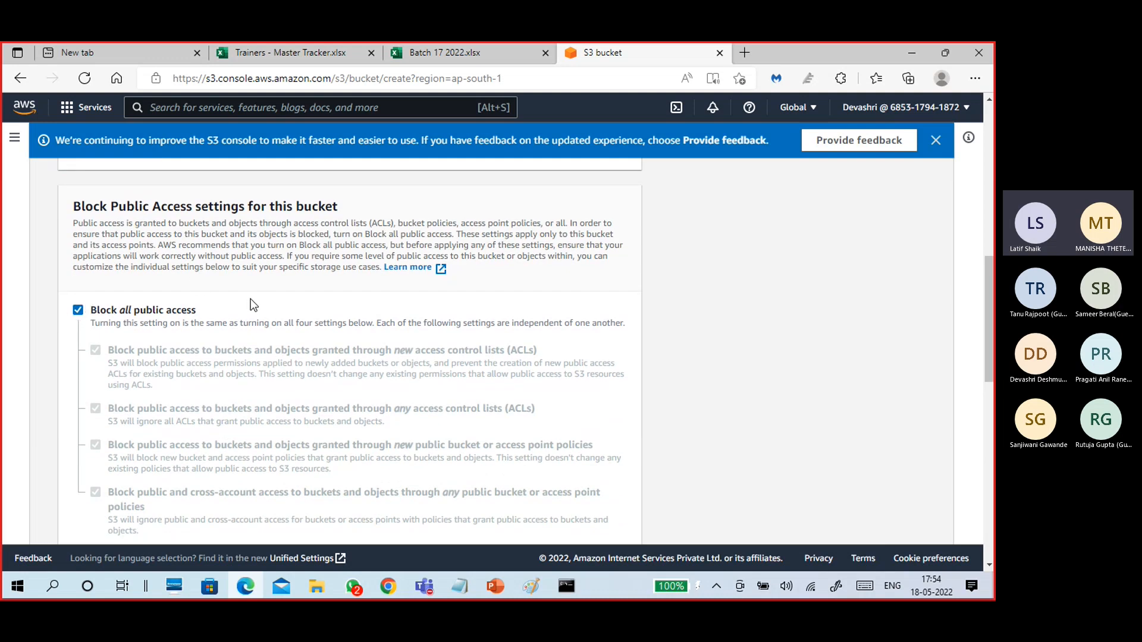
click(74, 311)
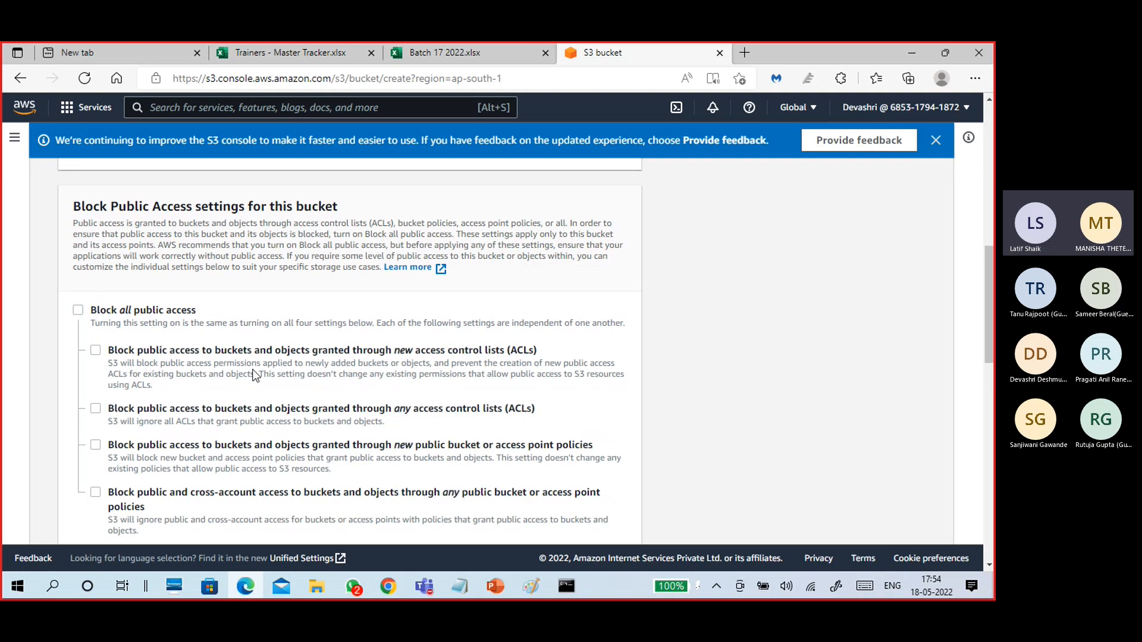
scroll(254, 375, down, 3)
scroll(257, 381, up, 3)
click(90, 309)
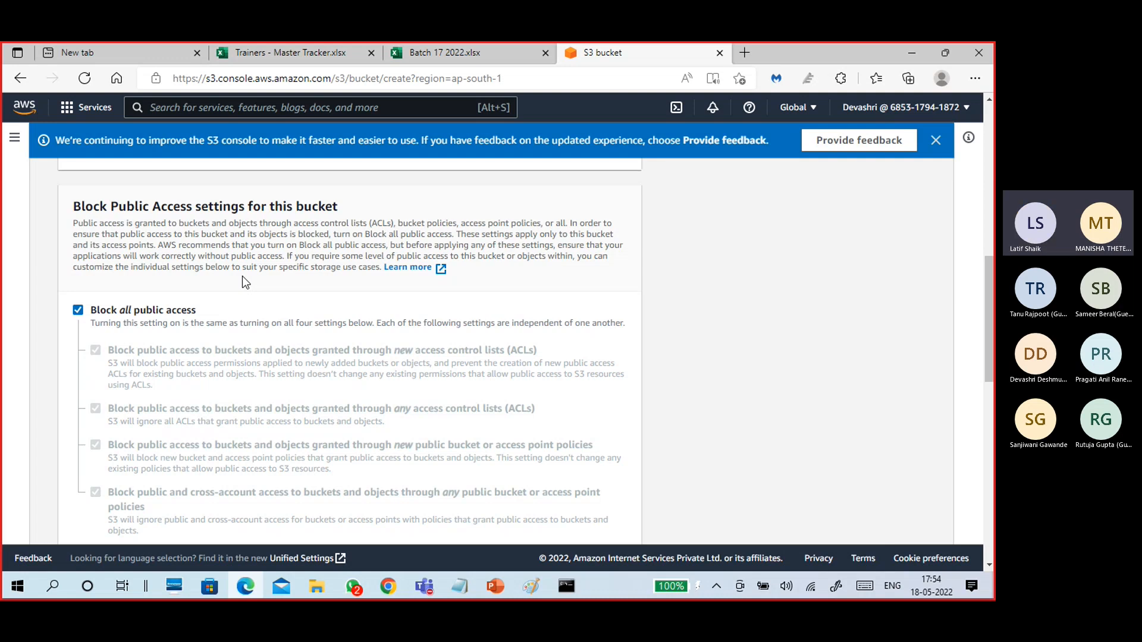
scroll(241, 276, down, 10)
scroll(245, 322, up, 7)
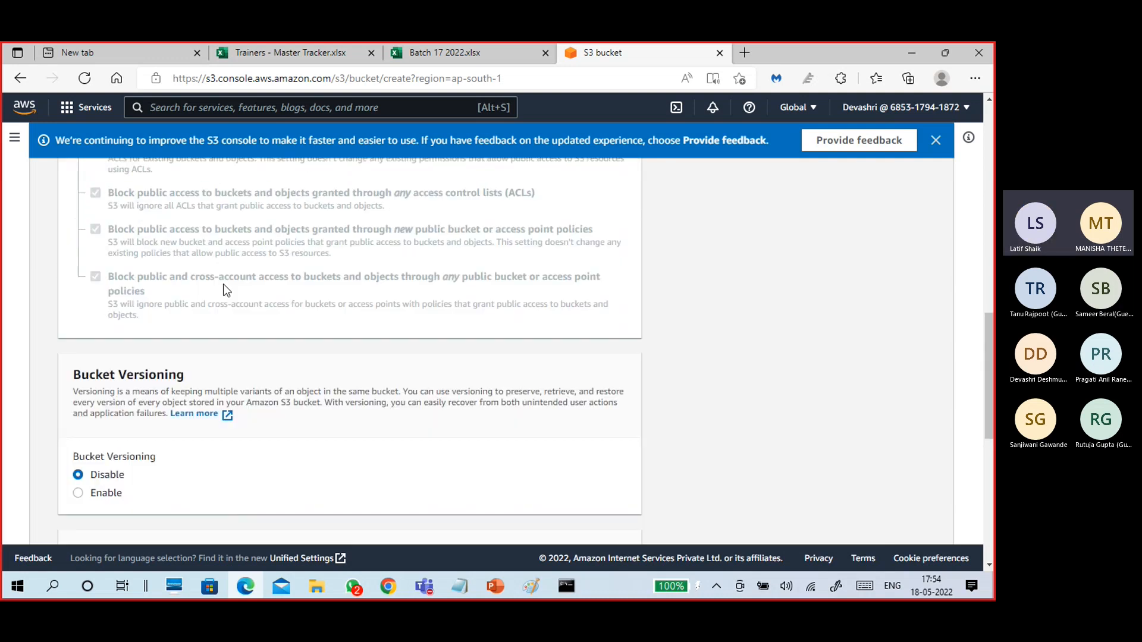
scroll(184, 365, down, 5)
scroll(247, 324, down, 1)
scroll(248, 323, up, 1)
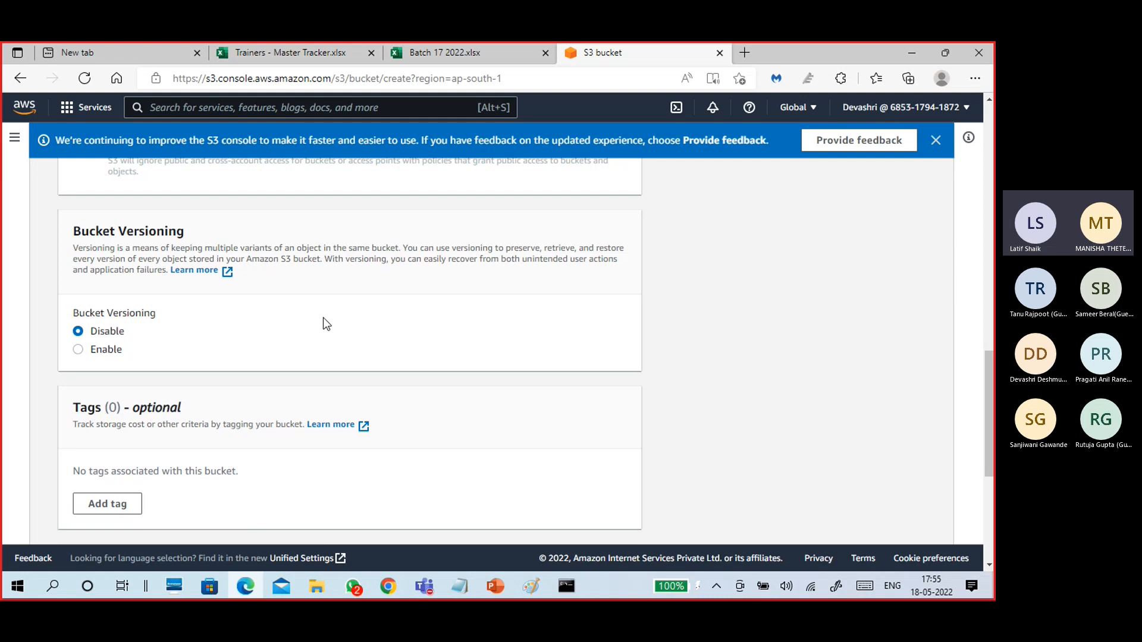
Review the bucket settings, briefly expanding Object Lock, and attempt to create the bucket.
scroll(326, 324, down, 2)
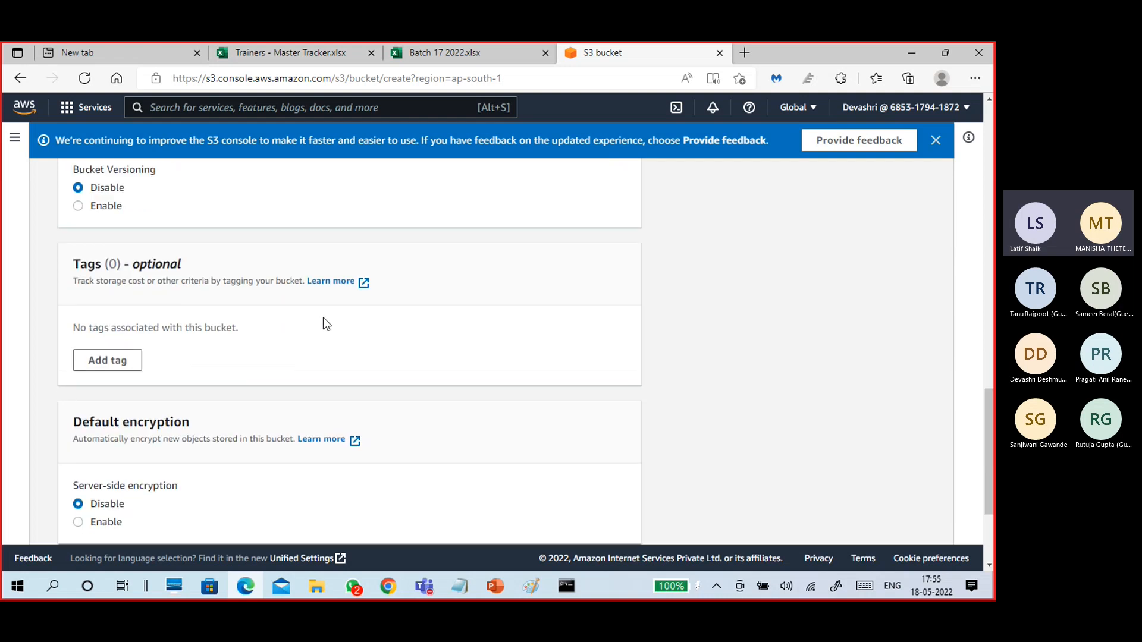
scroll(323, 324, down, 3)
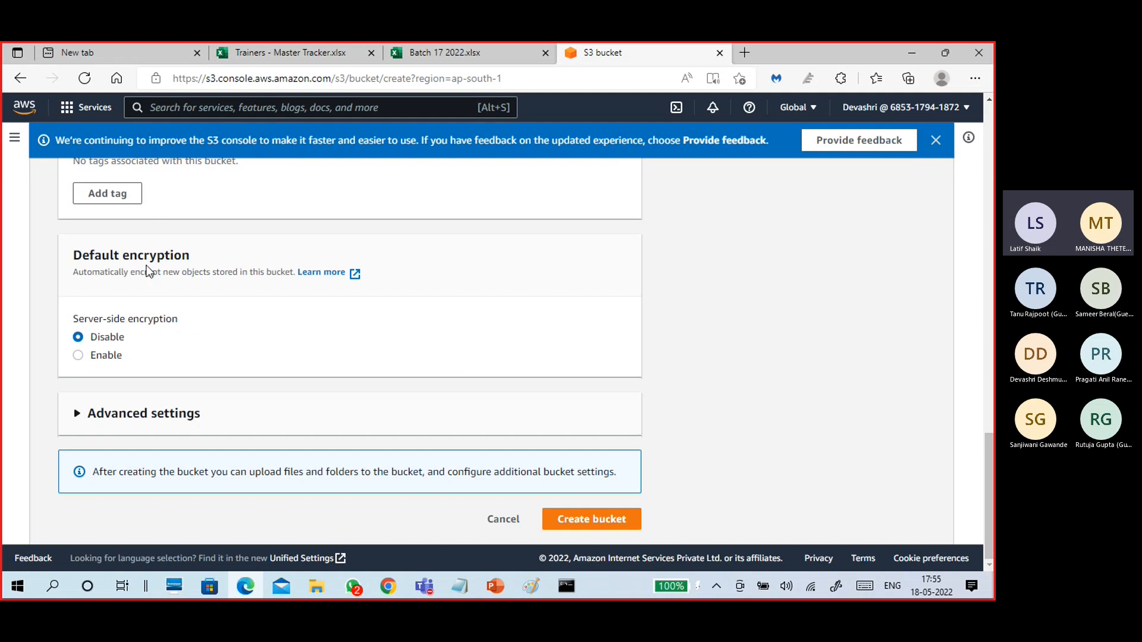
scroll(204, 339, up, 4)
scroll(199, 379, down, 4)
click(152, 414)
scroll(136, 292, down, 3)
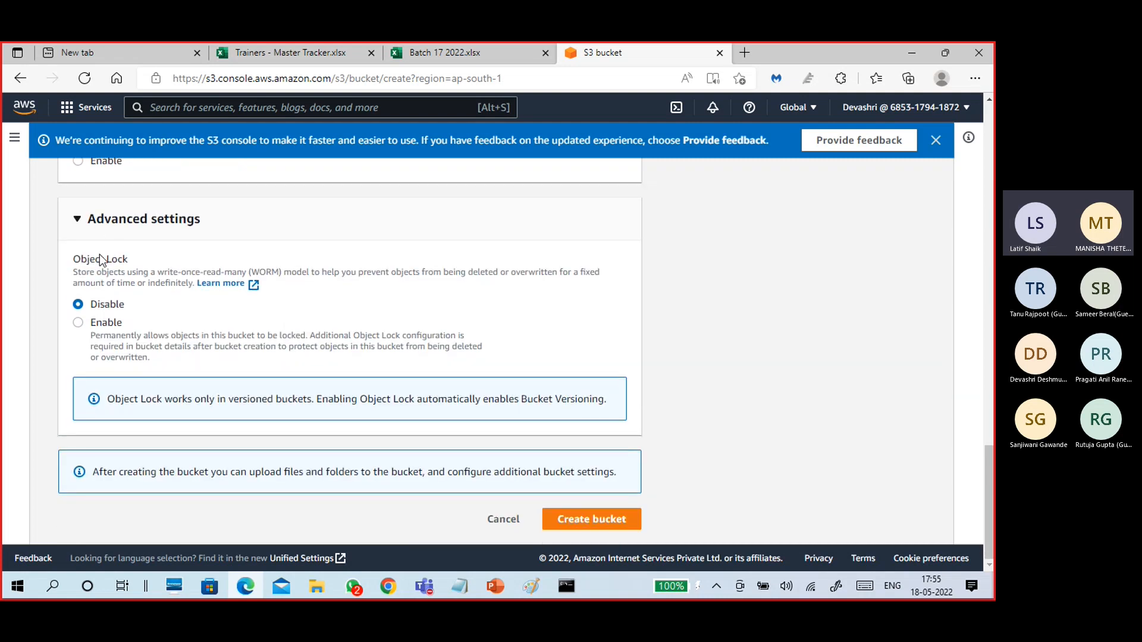
click(78, 220)
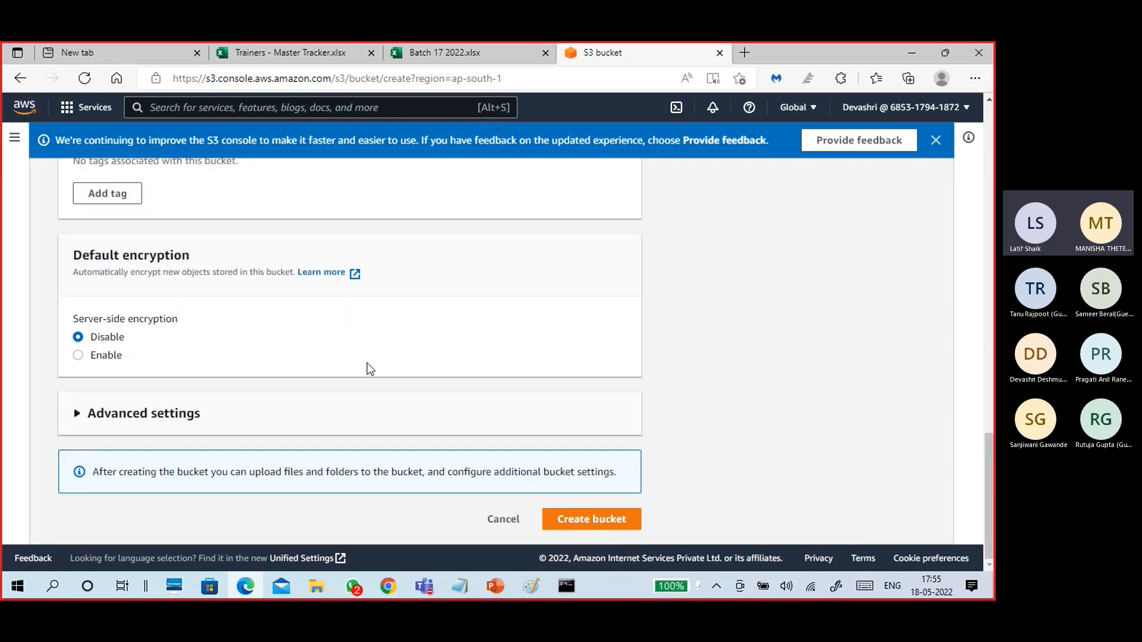
click(589, 520)
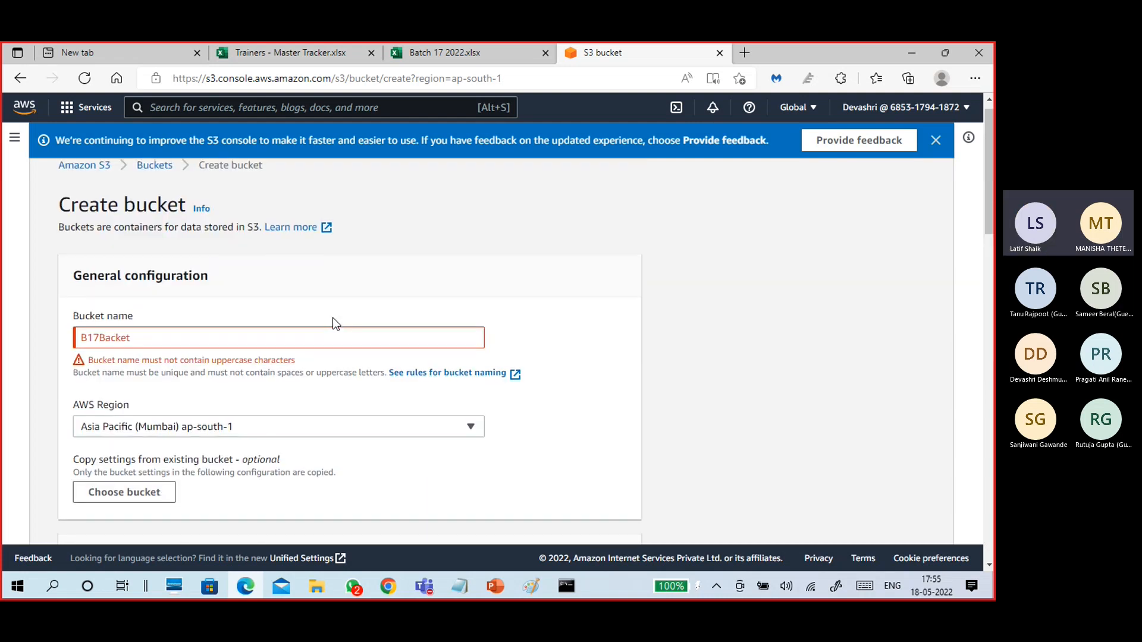
Change the name's leading capital B to lowercase and retry creating the bucket.
click(149, 337)
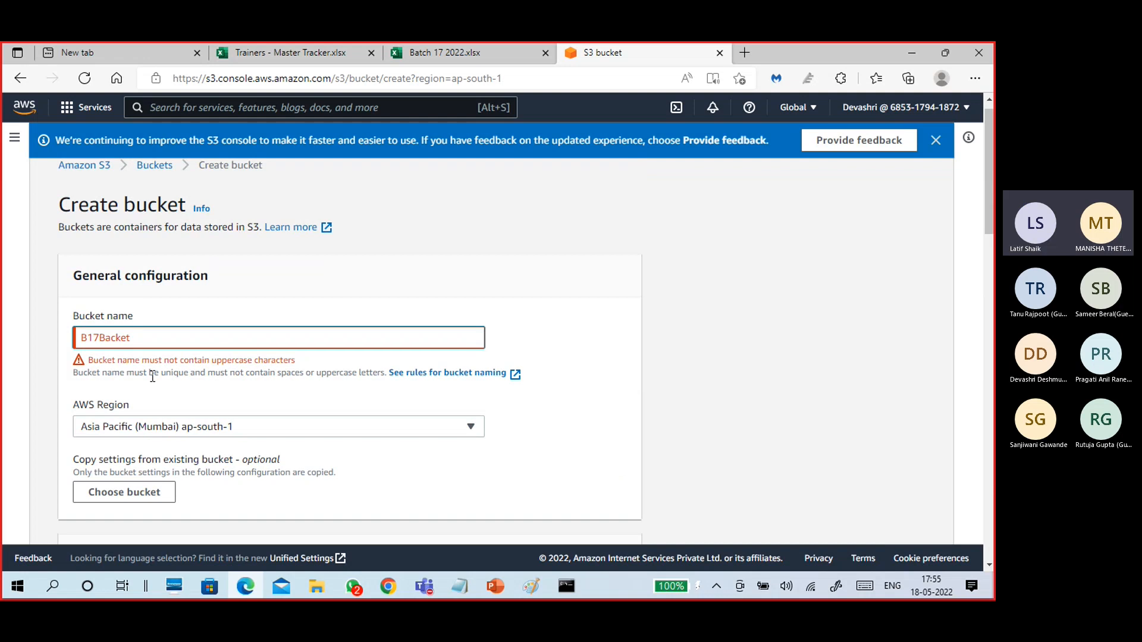
click(87, 338)
key(BackSpace)
text(b)
click(205, 383)
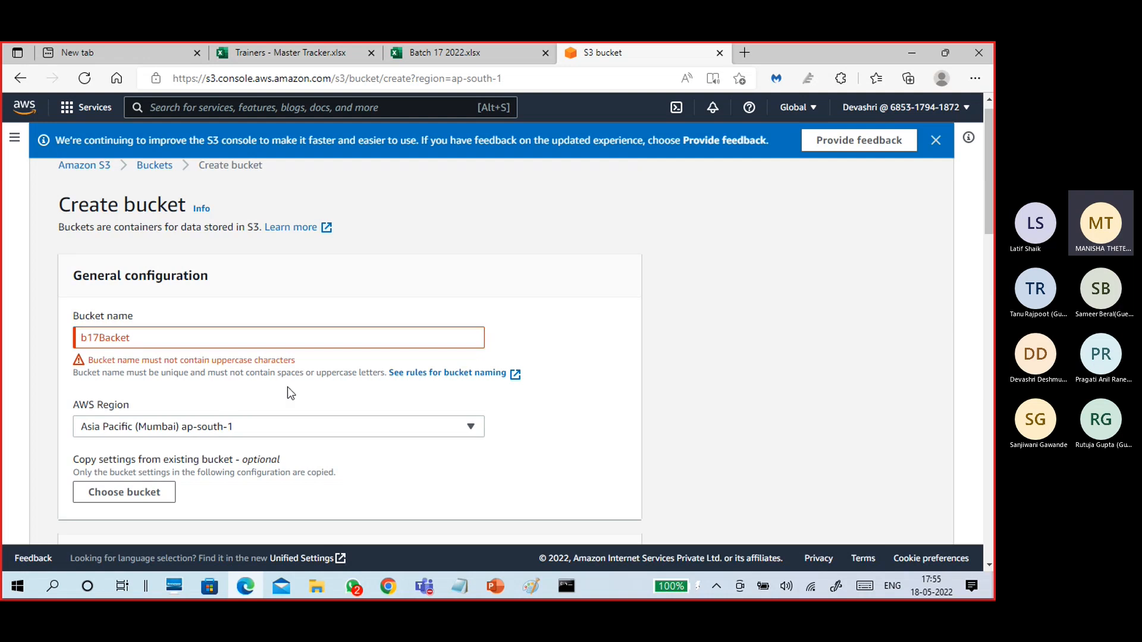
scroll(287, 386, down, 7)
scroll(315, 376, down, 15)
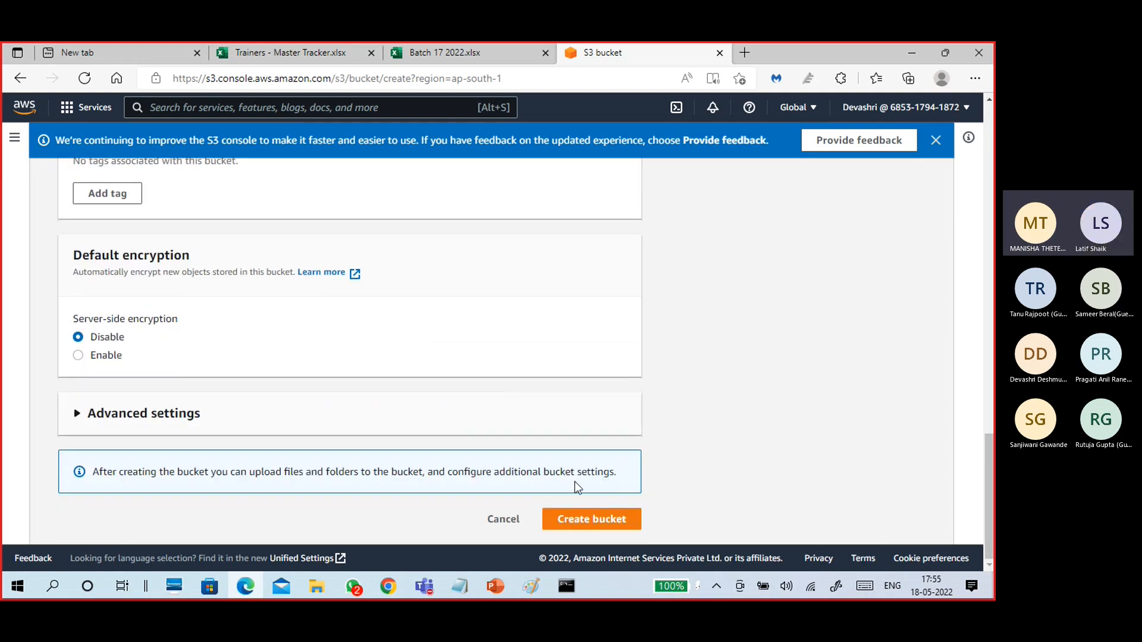
click(588, 522)
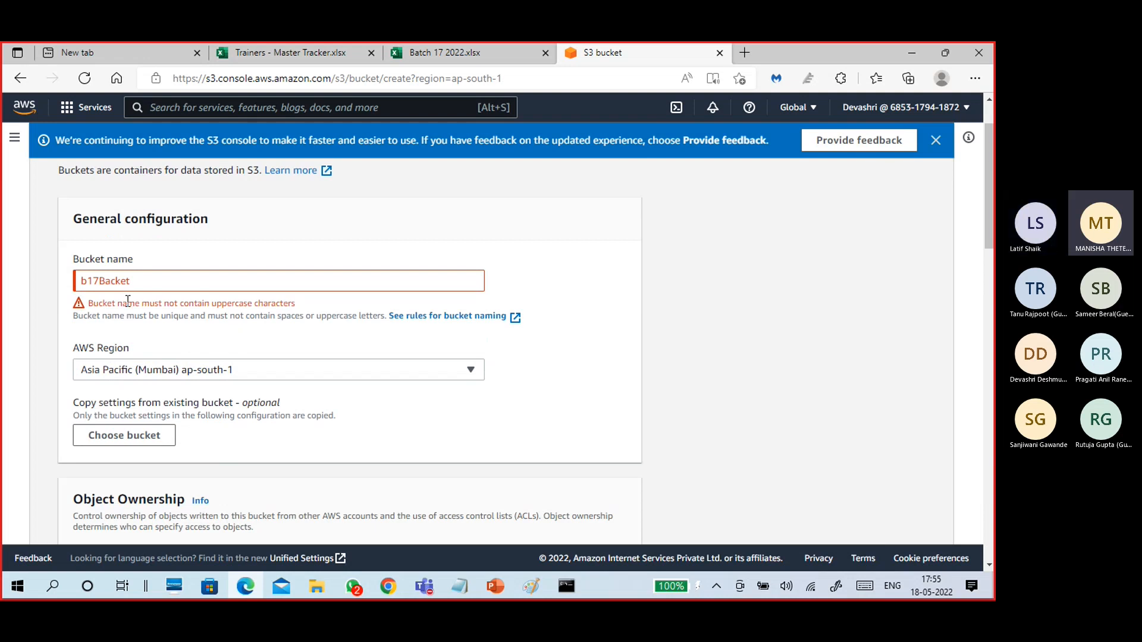
Retype the bucket name as b17bucket1 to clear the uppercase error and create it.
drag(302, 302, 49, 286)
click(186, 282)
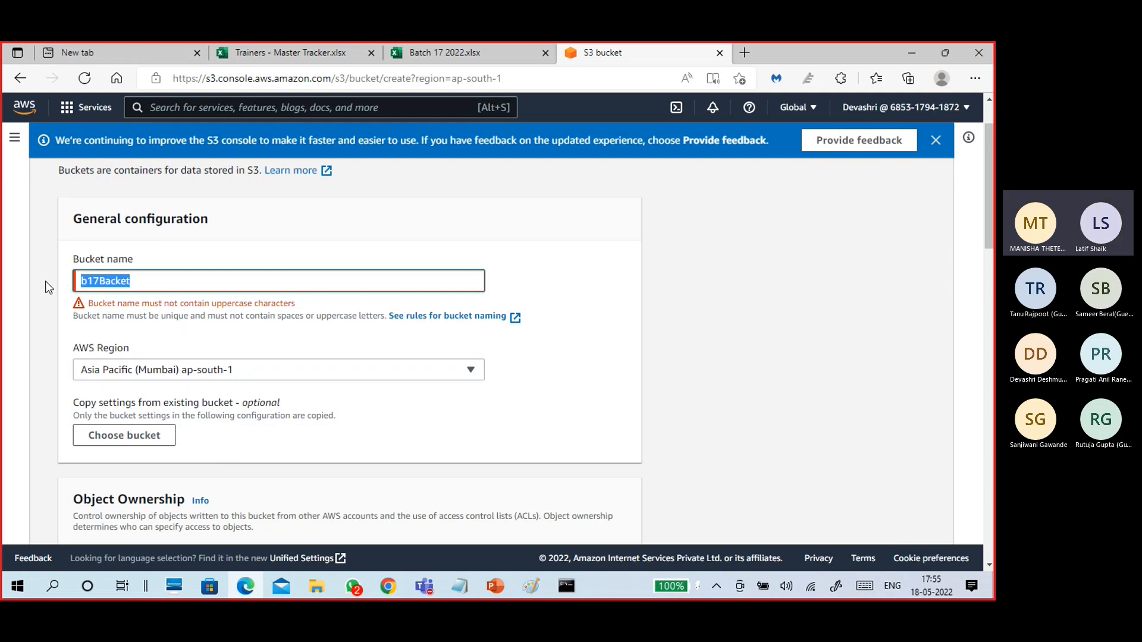
text(b17)
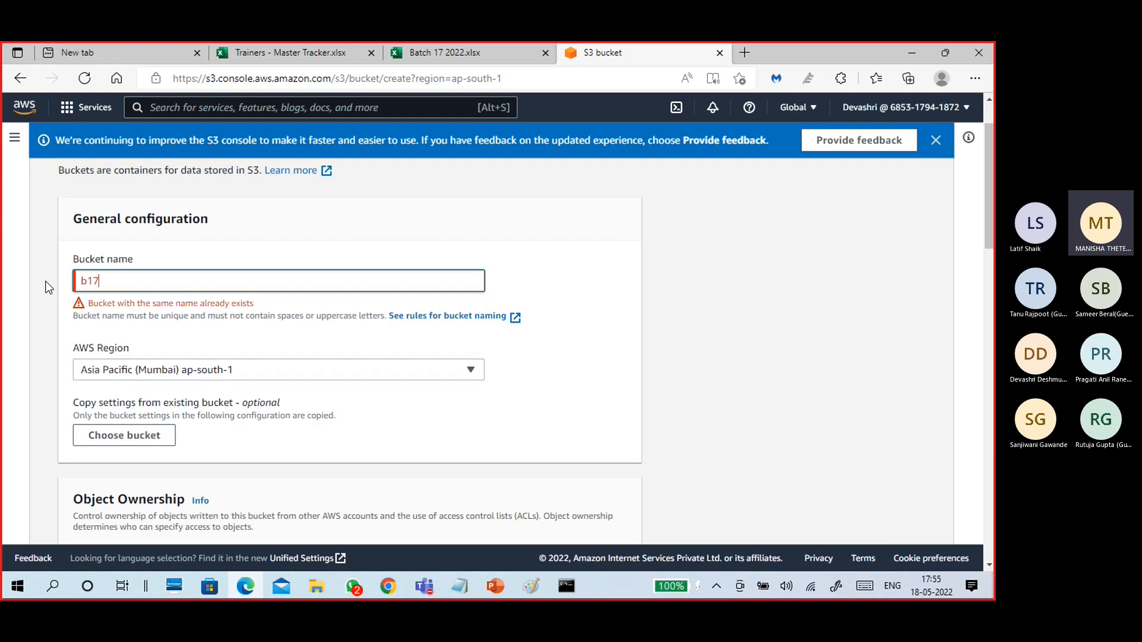
text(bucket1)
scroll(342, 401, down, 6)
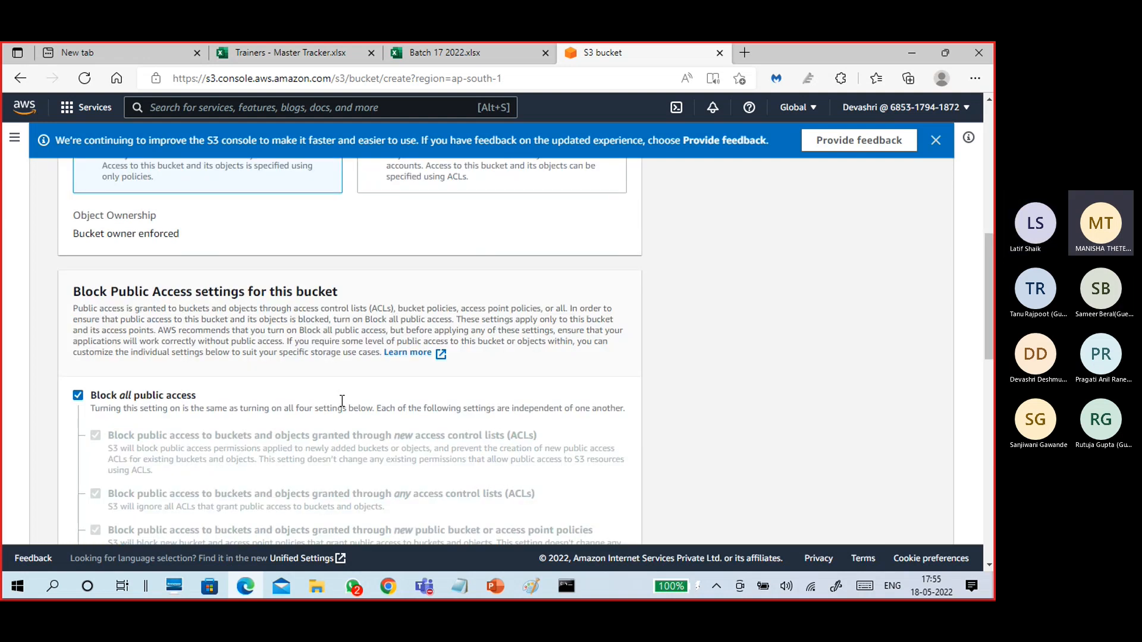
scroll(341, 400, down, 15)
click(594, 518)
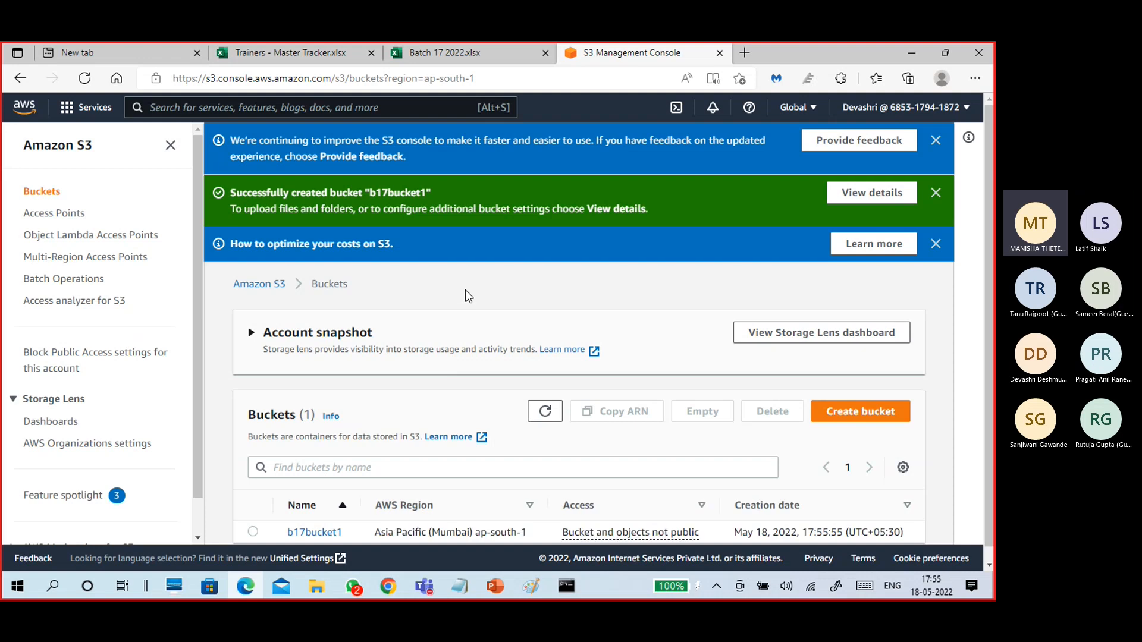
Expand the Account snapshot to review its storage figures.
scroll(468, 295, down, 1)
click(458, 337)
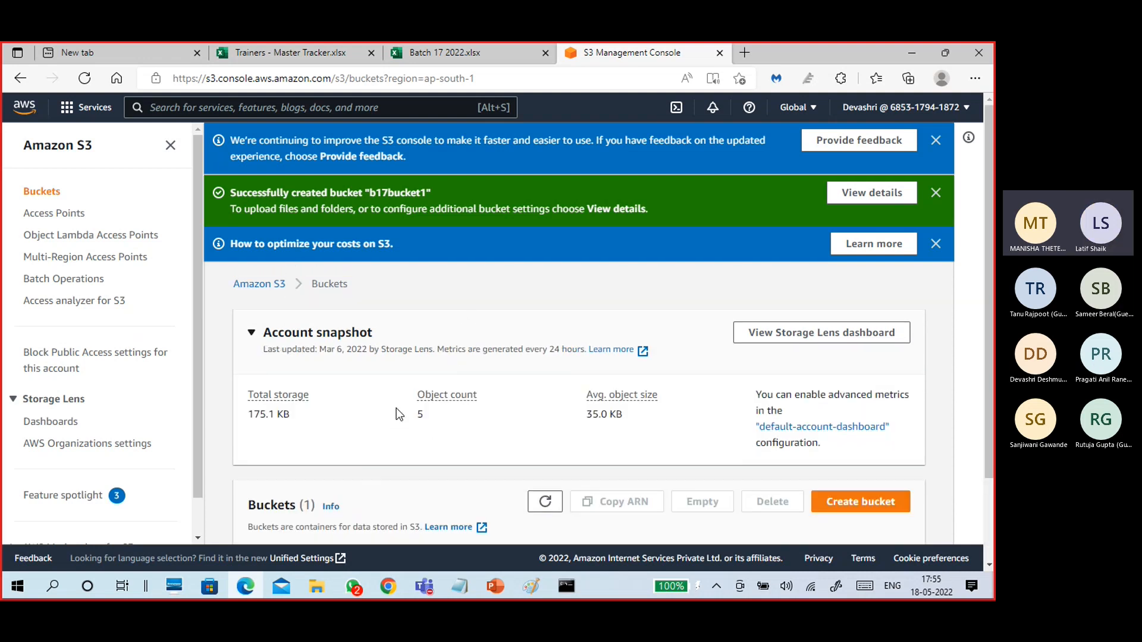
scroll(416, 422, down, 2)
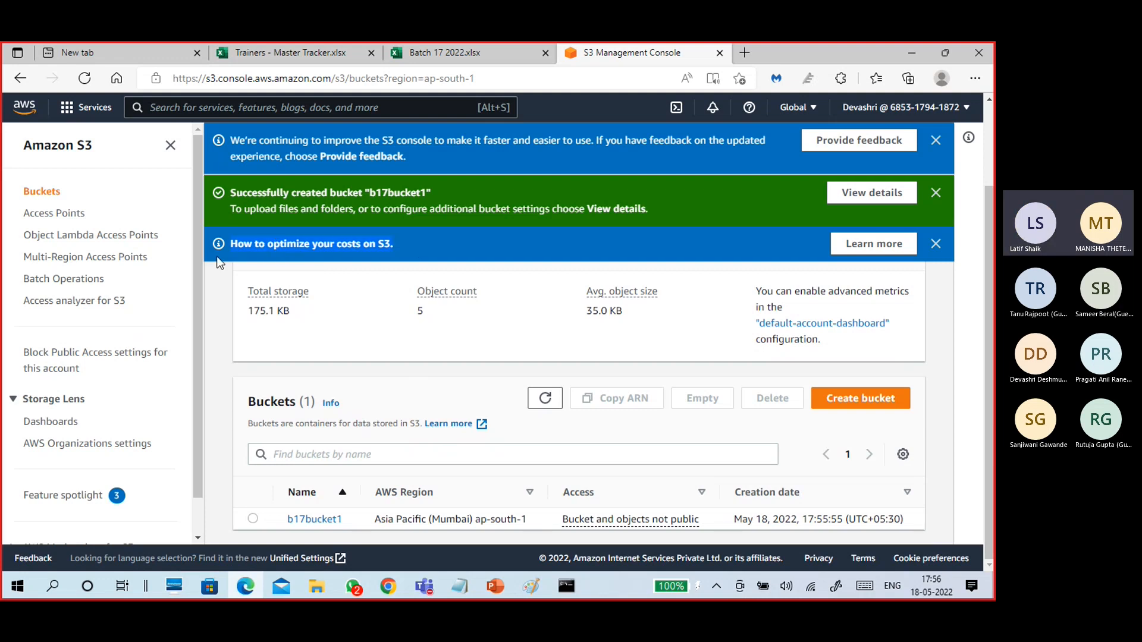
scroll(428, 402, up, 2)
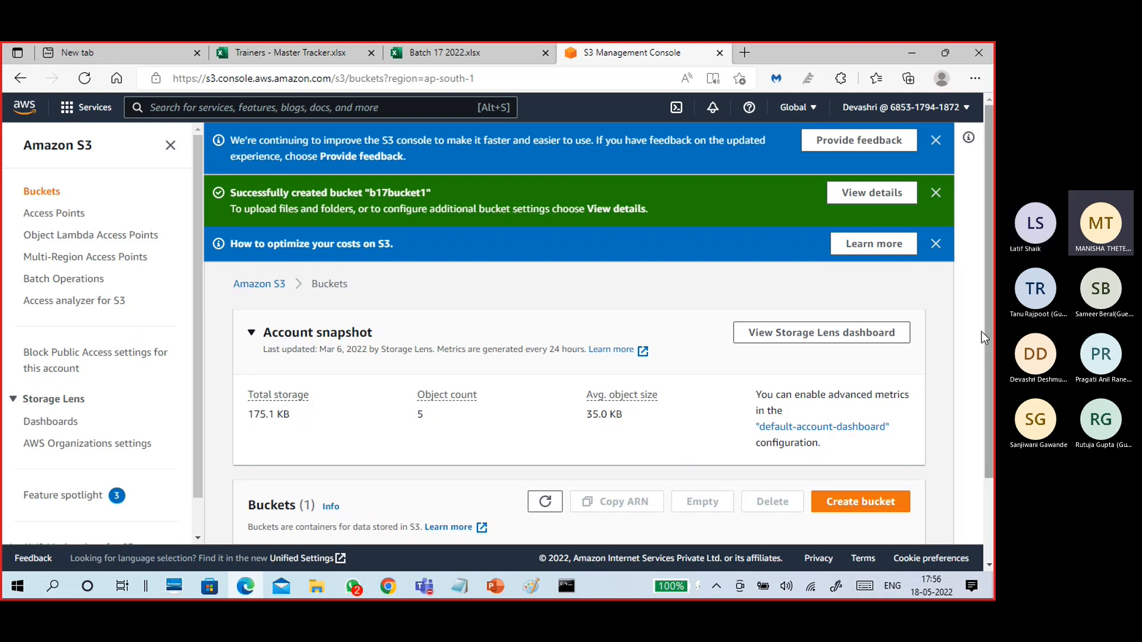
Dismiss the cost-optimization, bucket-created and feedback banners.
scroll(988, 301, down, 1)
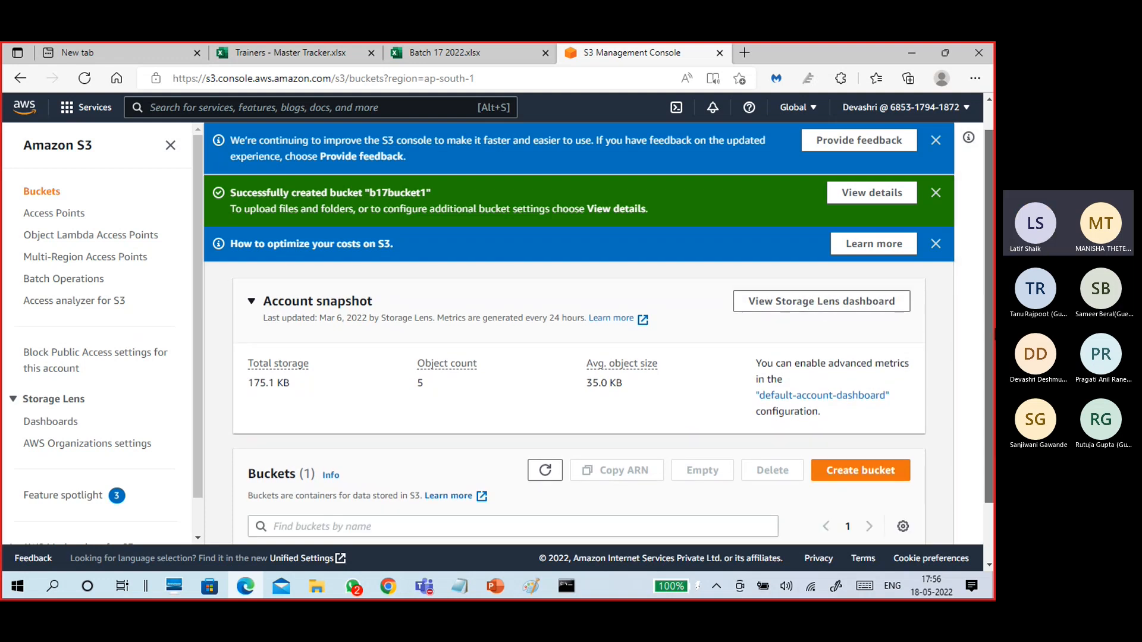
scroll(987, 298, down, 2)
click(935, 244)
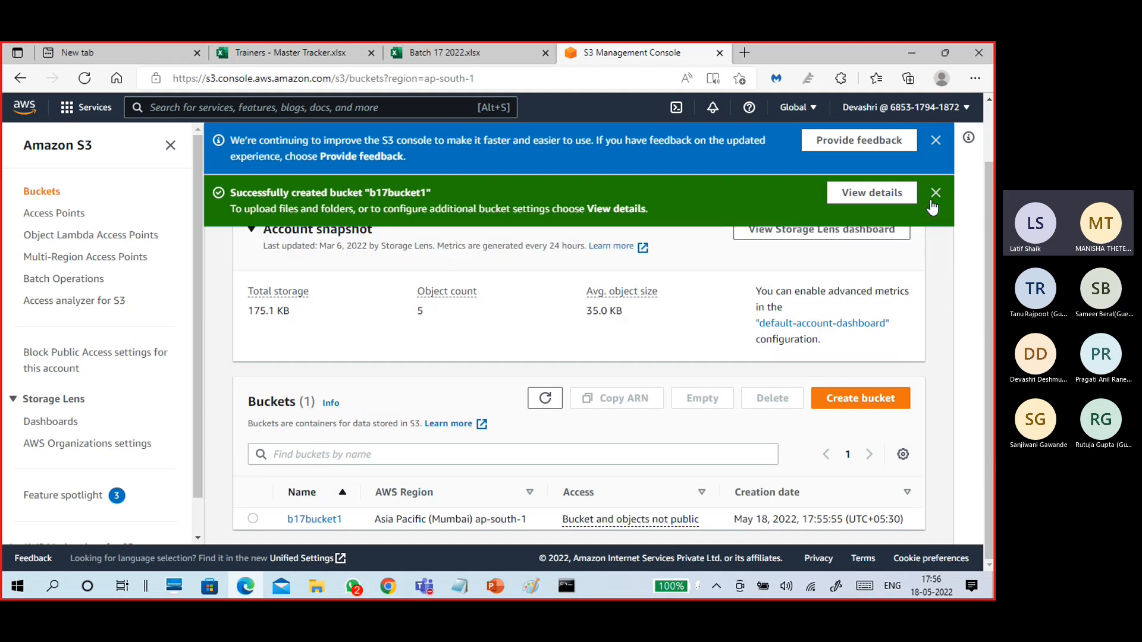
click(936, 192)
click(935, 140)
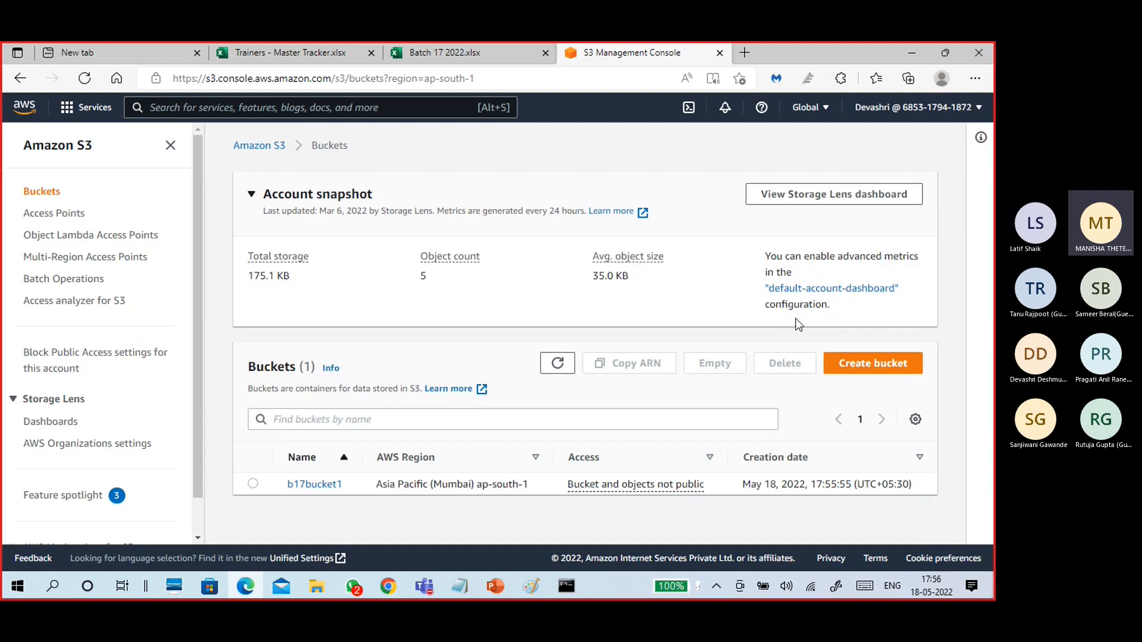
Open the b17bucket1 bucket and look through its object Actions menu.
click(314, 484)
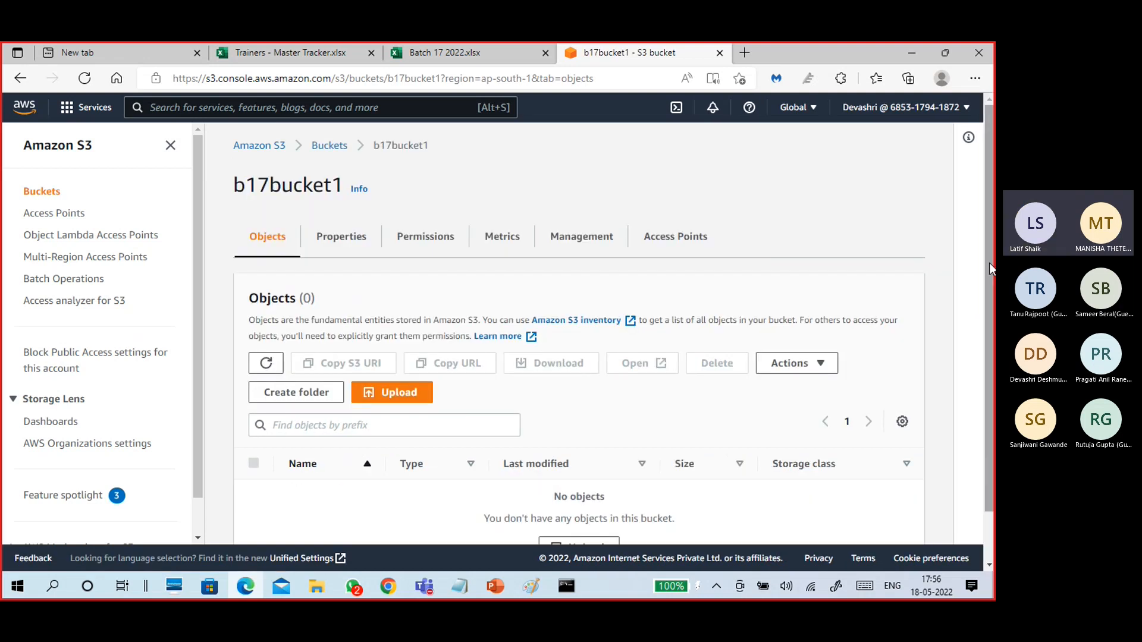
scroll(473, 297, down, 1)
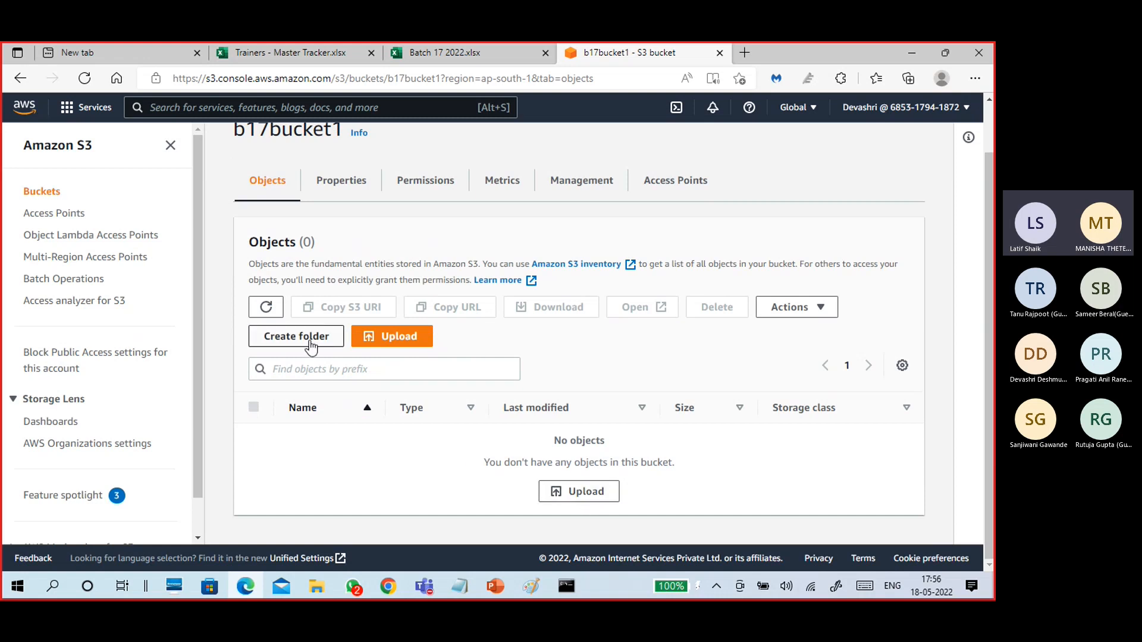
click(789, 307)
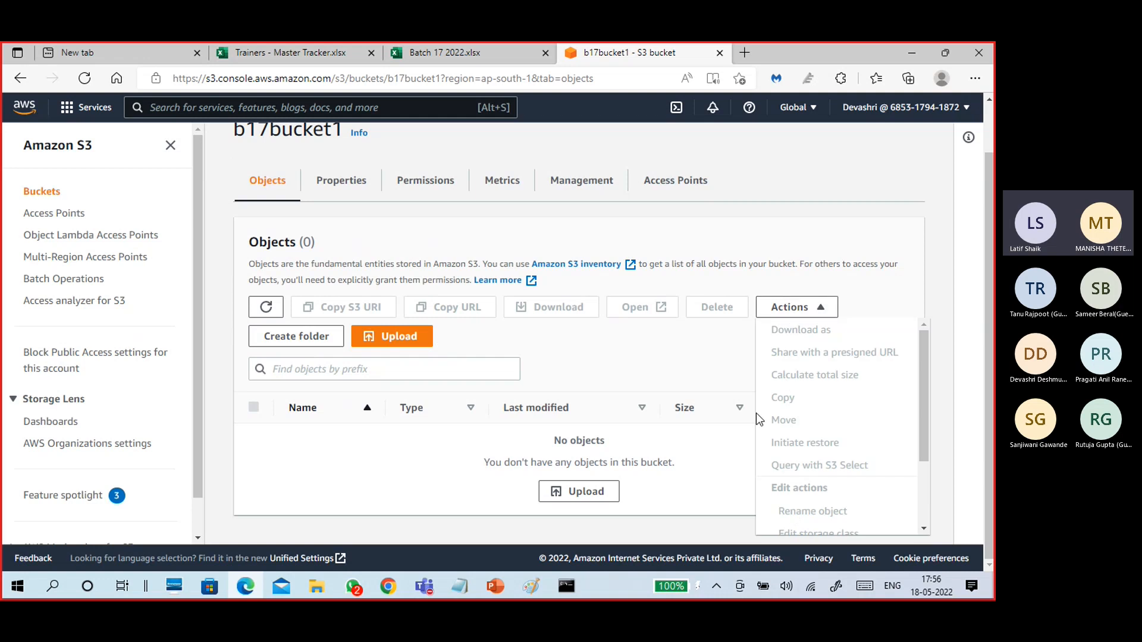
click(665, 346)
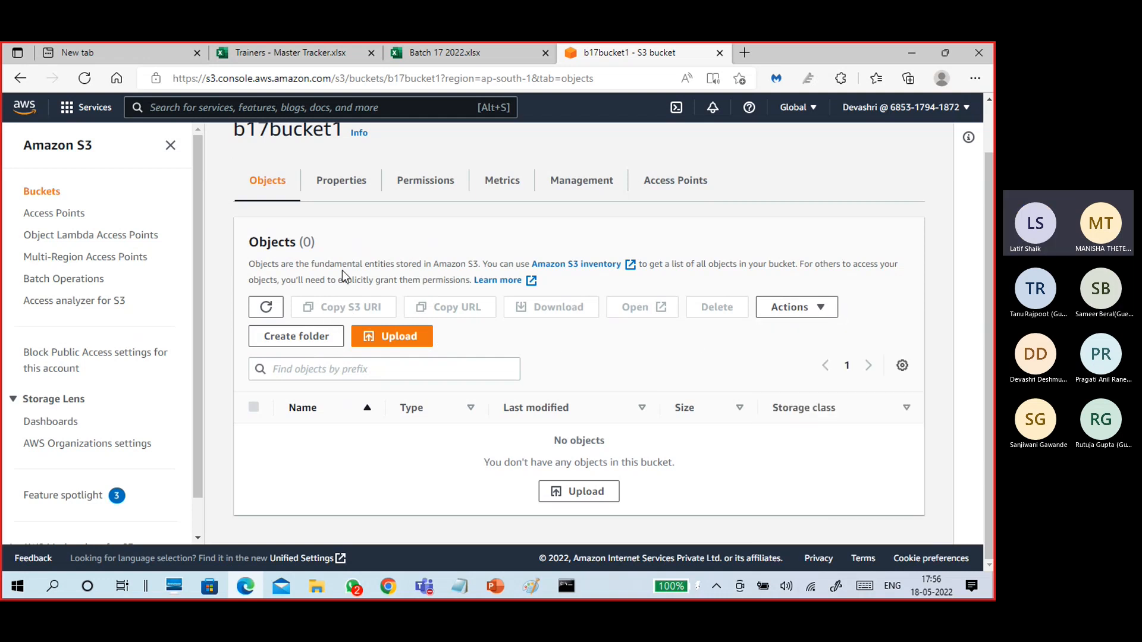
View b17bucket1's Properties and highlight its ARN.
click(343, 187)
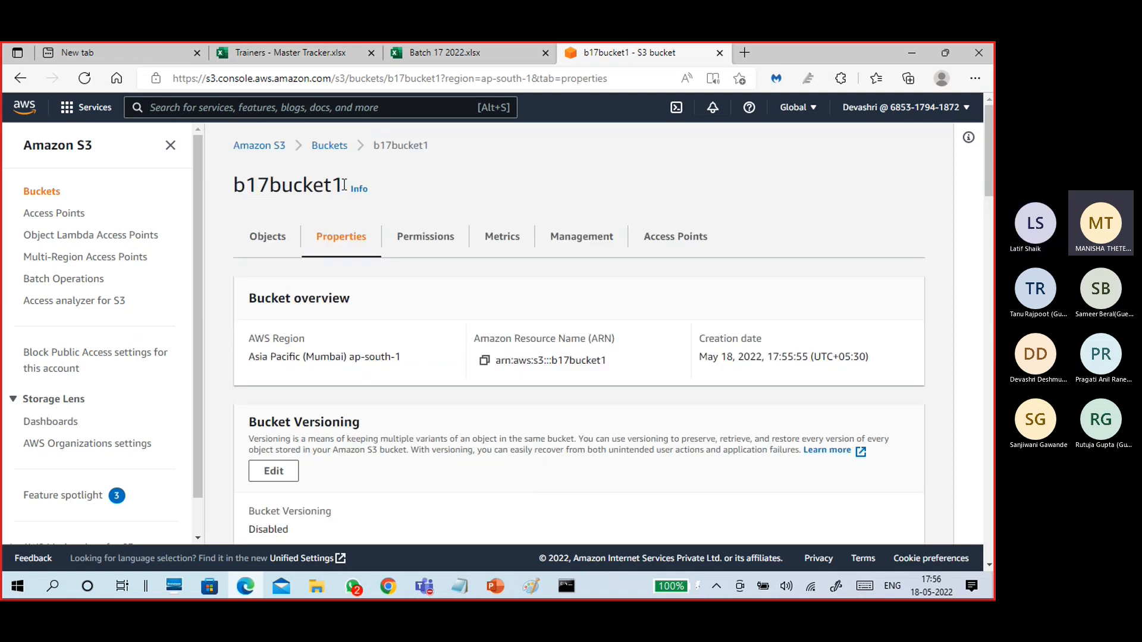
scroll(416, 362, down, 3)
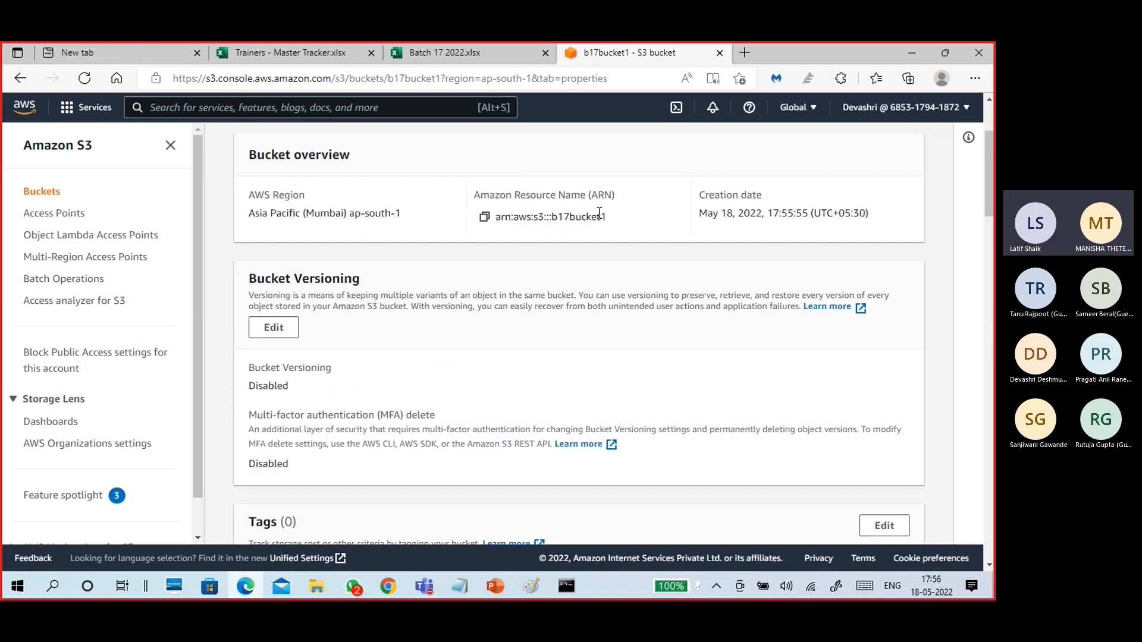
drag(607, 217, 519, 226)
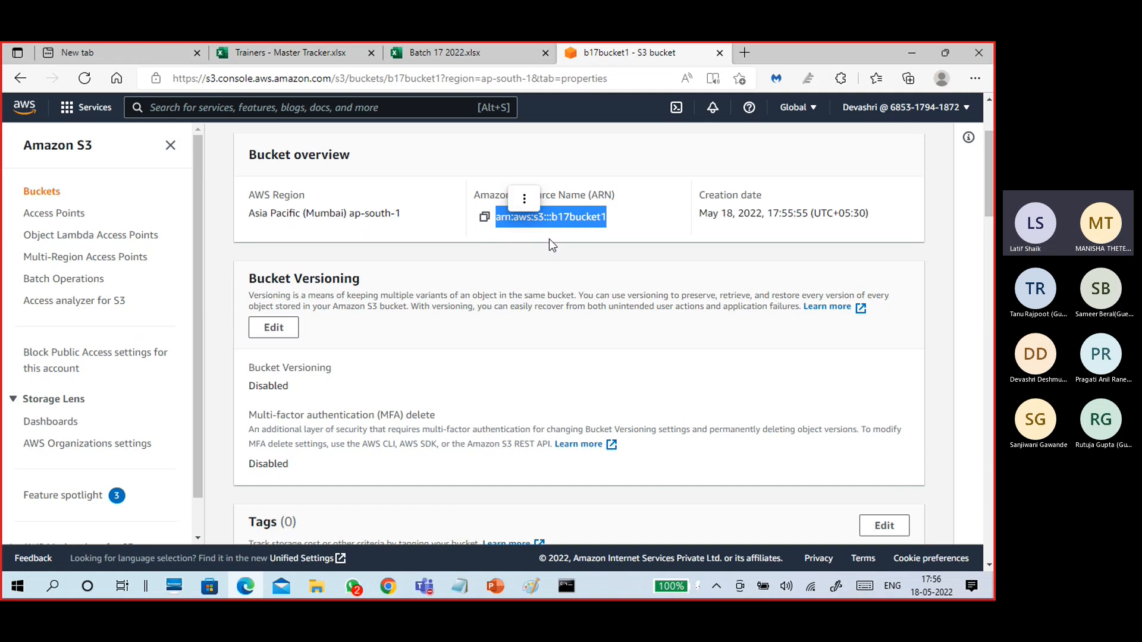
scroll(430, 354, down, 5)
scroll(430, 357, down, 5)
scroll(432, 357, up, 15)
Tour the Permissions, Metrics, Management and Access Points tabs, then return to Objects.
click(438, 249)
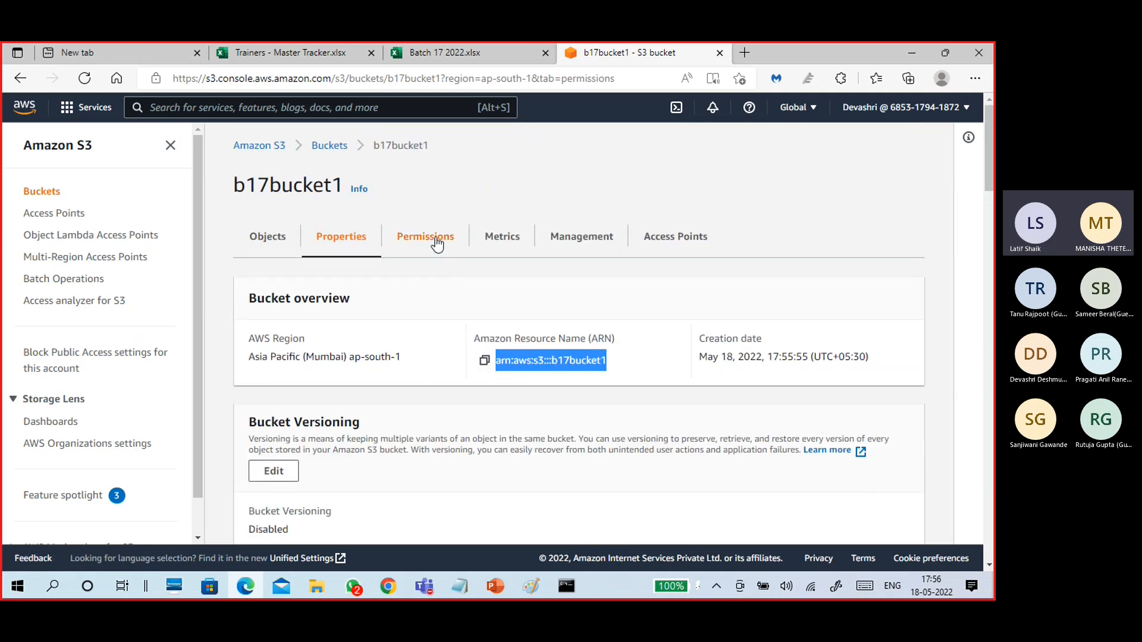
click(502, 246)
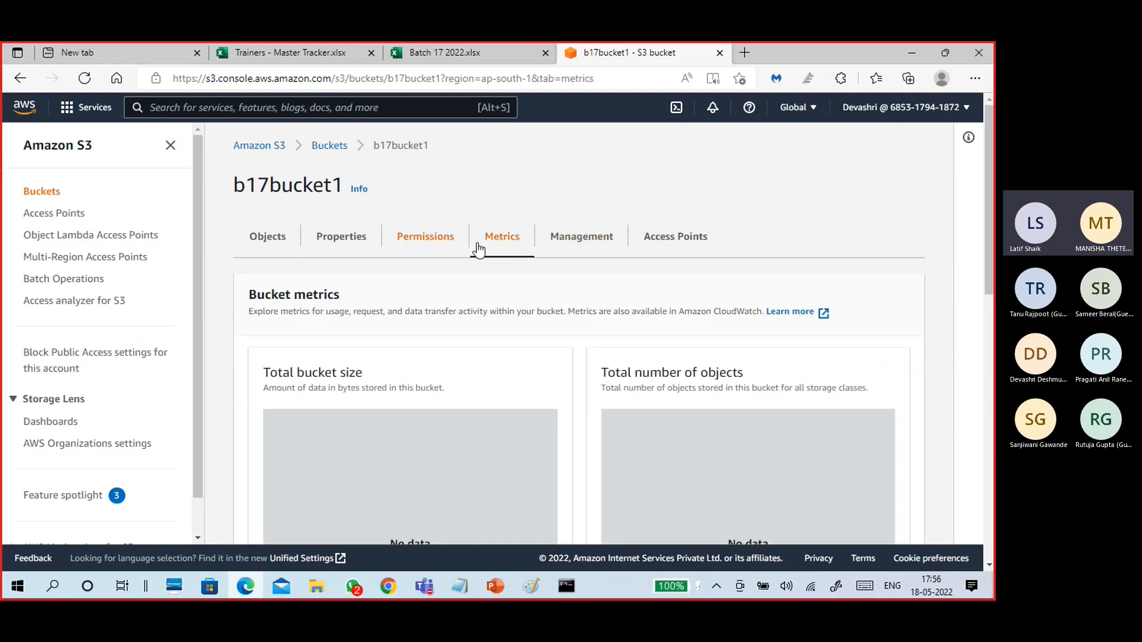
click(575, 238)
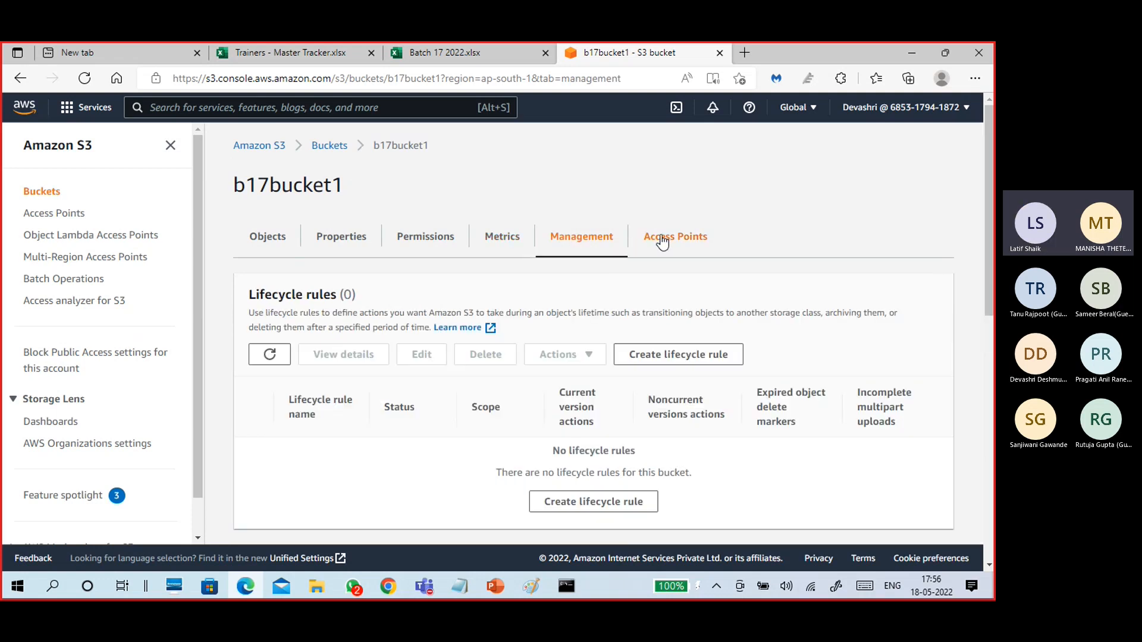
click(661, 241)
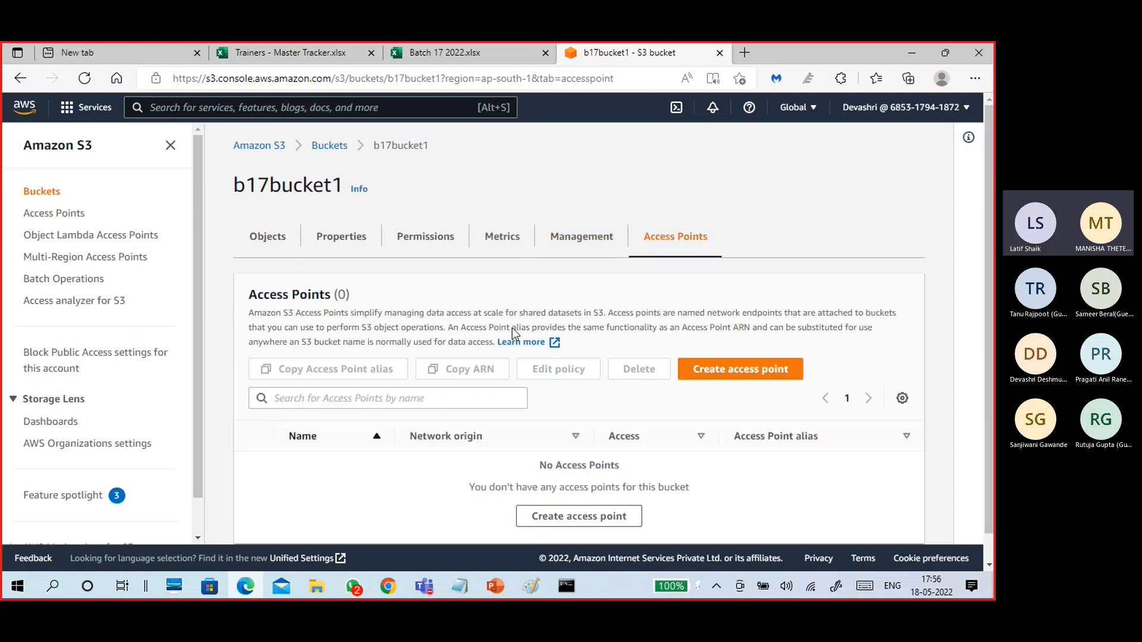
click(329, 240)
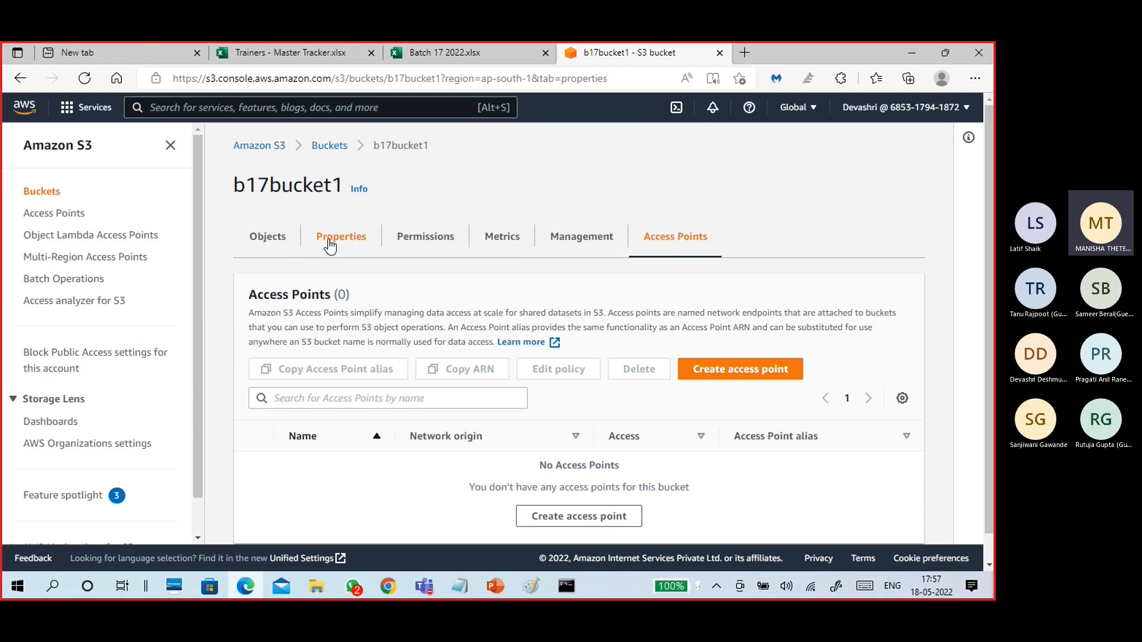
click(278, 251)
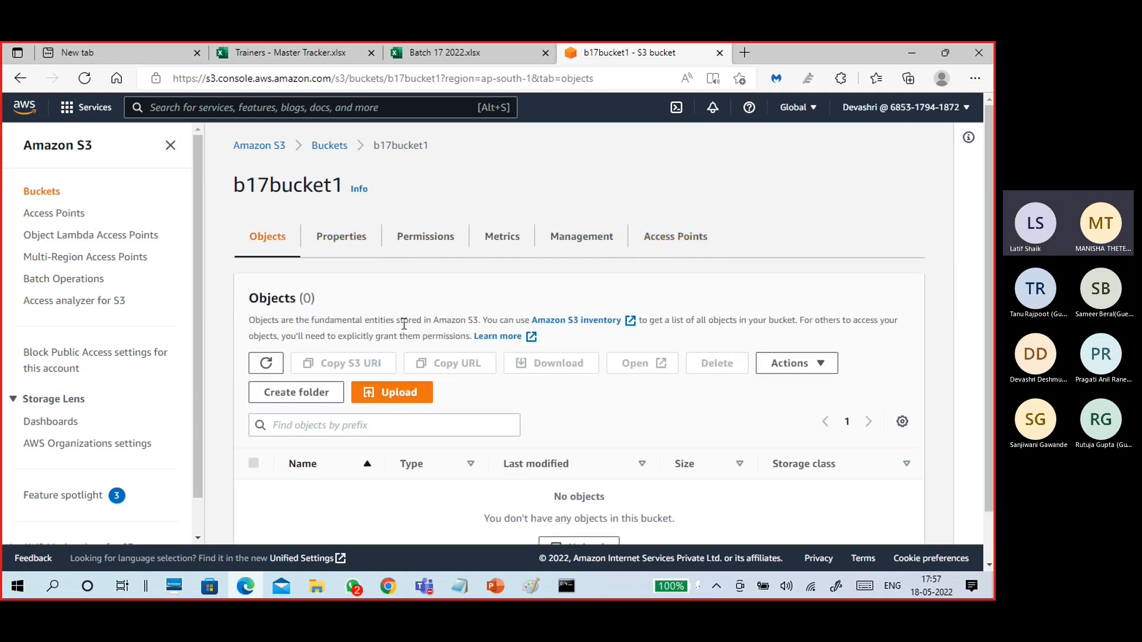
scroll(415, 348, down, 1)
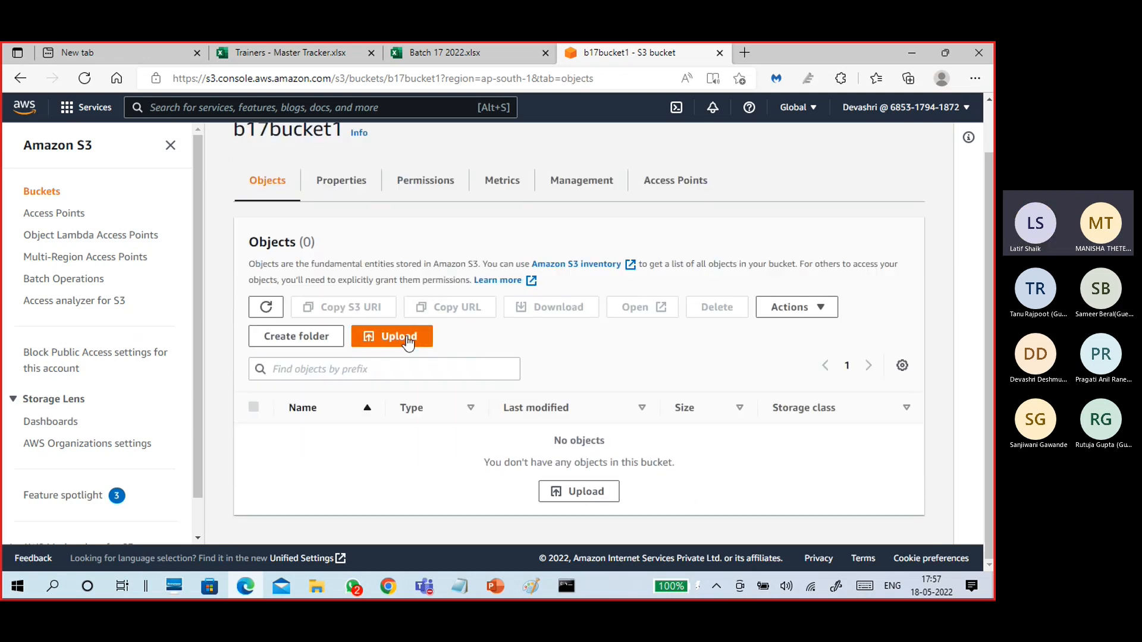
Start an upload to b17bucket1 and bring up the awsuser folder in File Explorer.
click(408, 340)
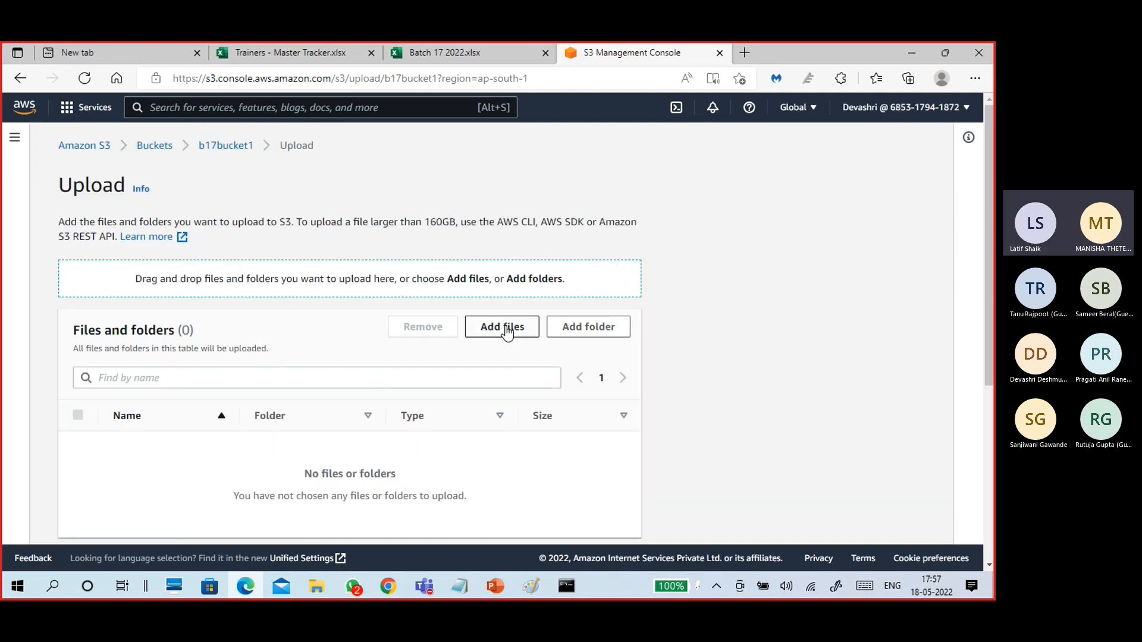
click(315, 587)
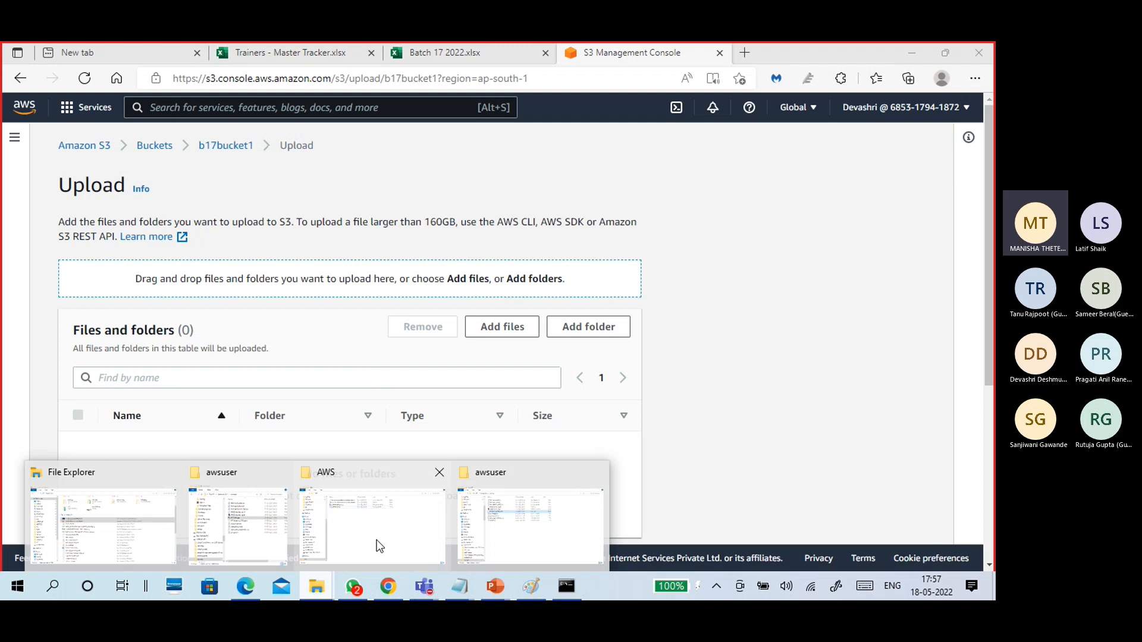
click(494, 540)
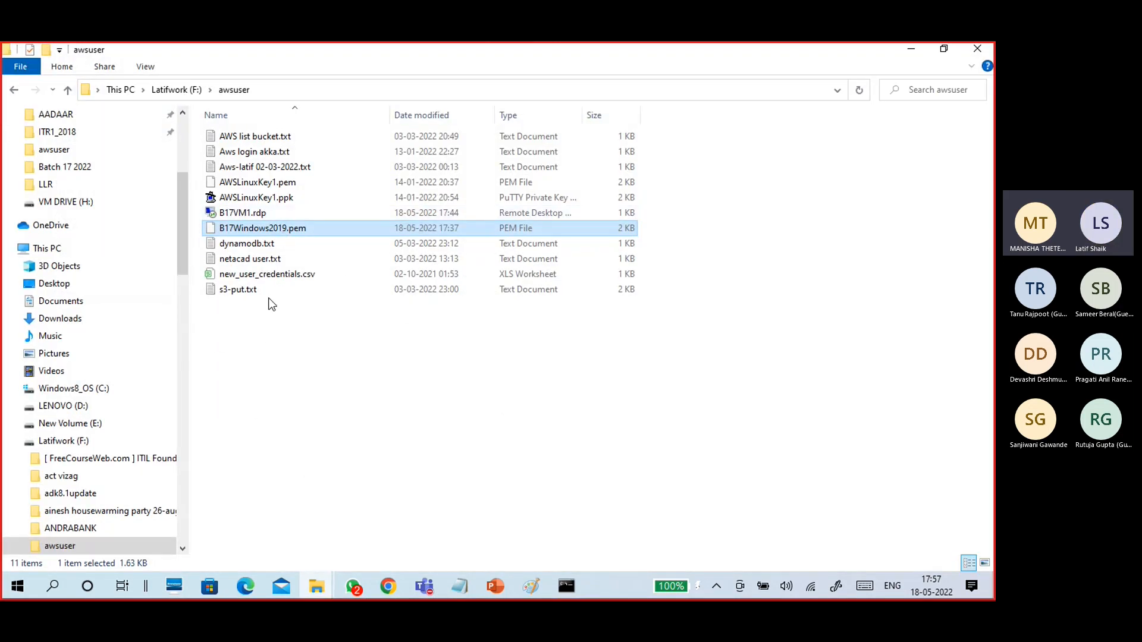
Select s3-put.txt and netacad user.txt and drag them toward the browser.
click(262, 292)
click(257, 262)
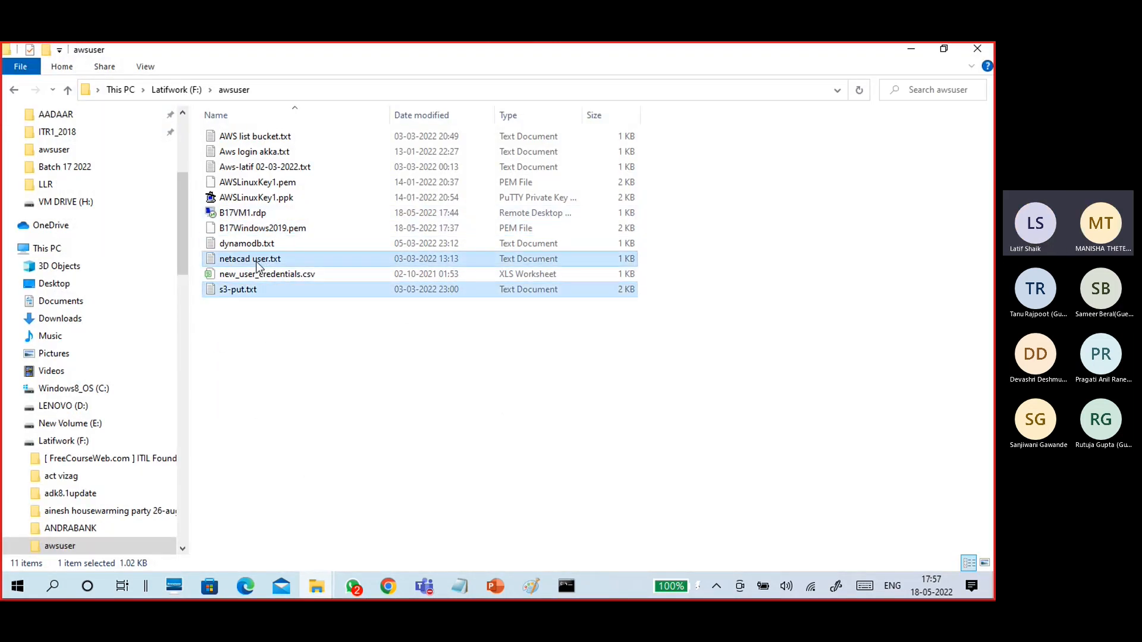
drag(255, 262, 248, 594)
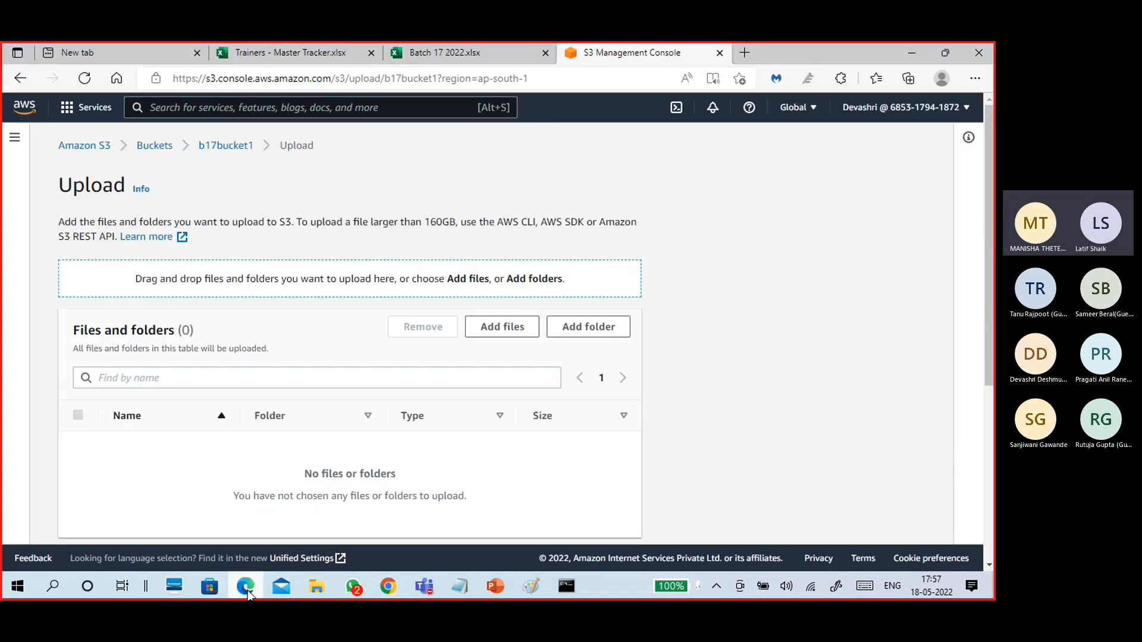
Drop netacad user.txt and s3-put.txt onto the upload area and upload both files.
click(320, 593)
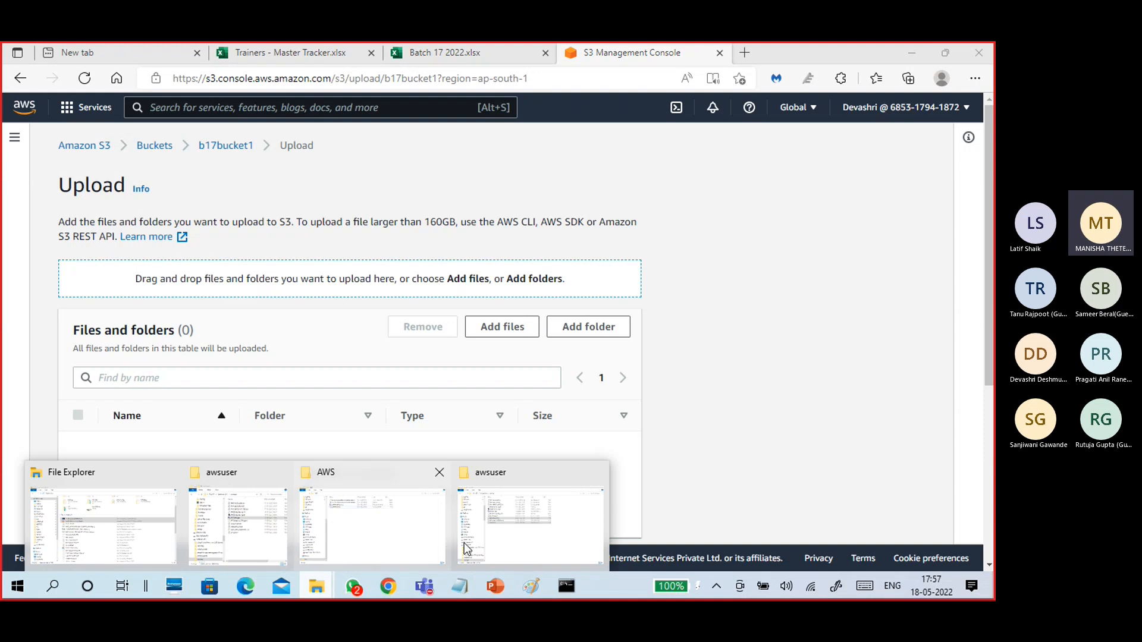
click(501, 543)
double_click(521, 63)
drag(682, 305, 289, 340)
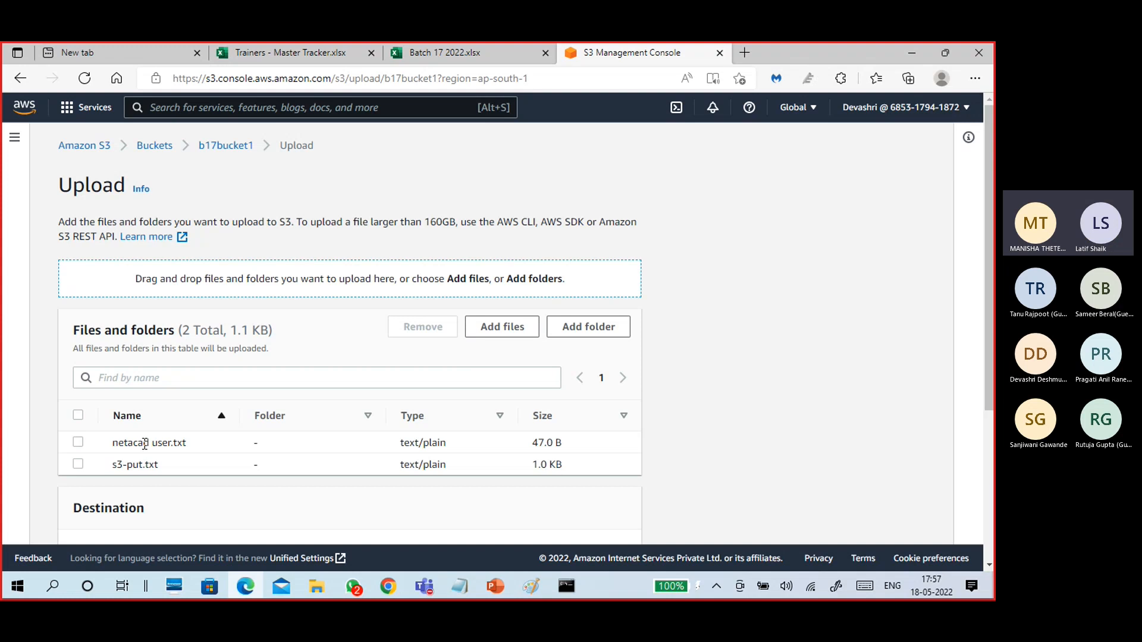
scroll(239, 494, down, 3)
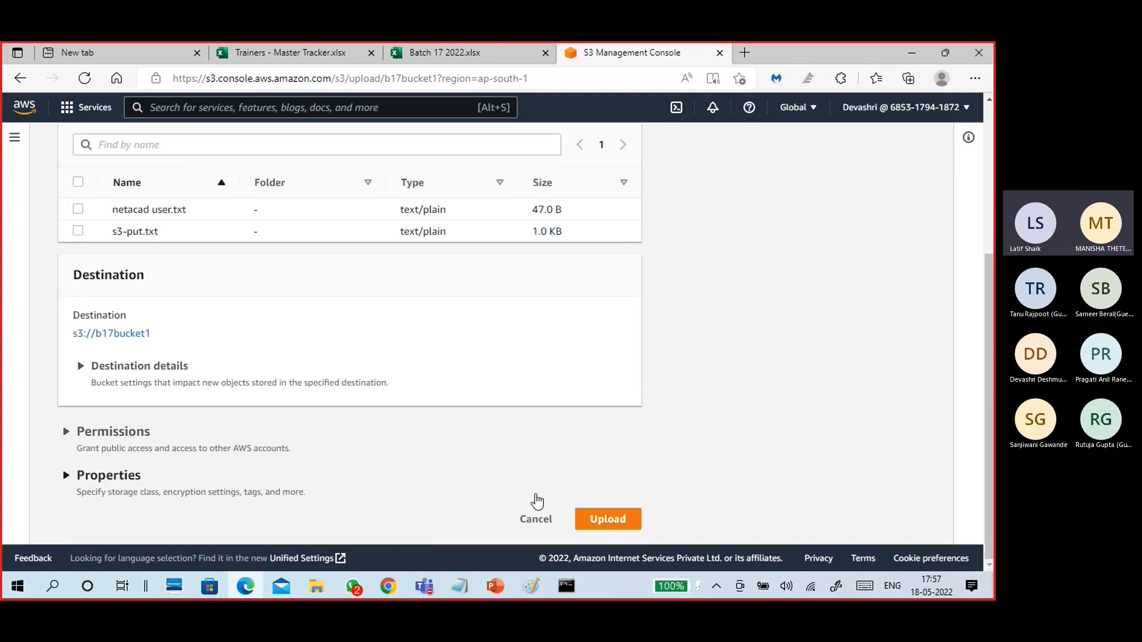
click(602, 521)
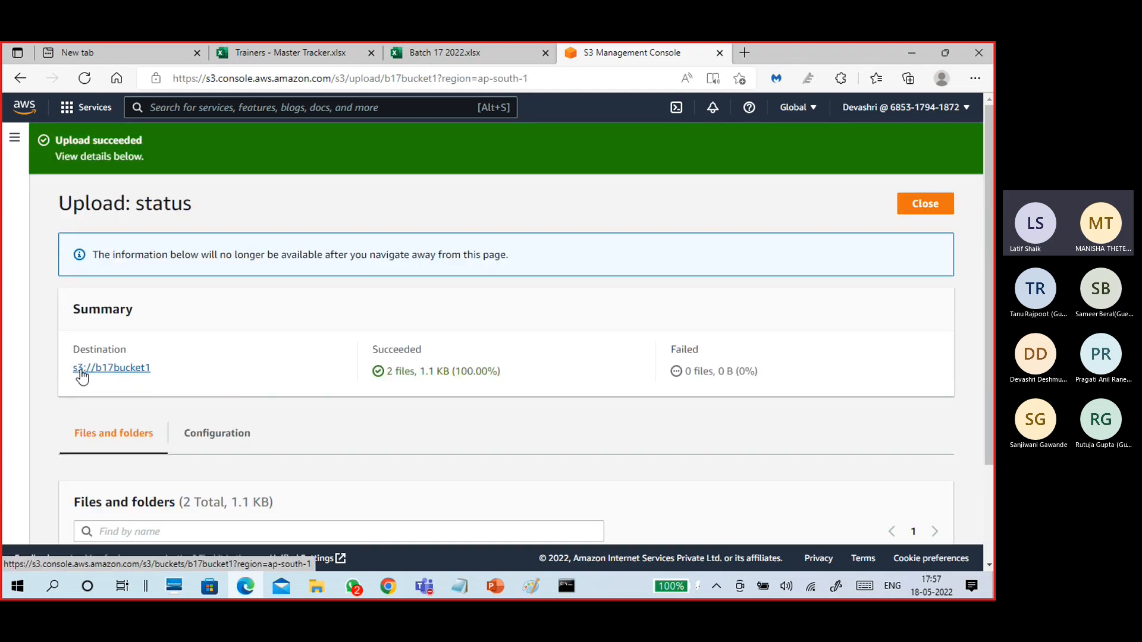
Return to b17bucket1's object list, select s3-put.txt and browse its Actions menu.
click(125, 368)
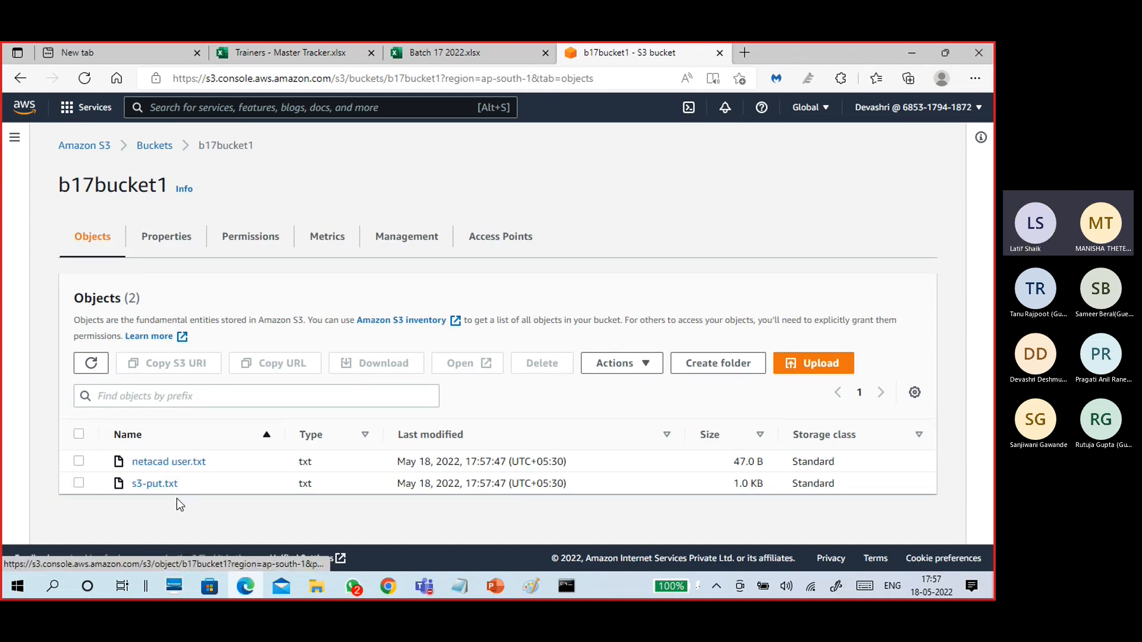
click(79, 483)
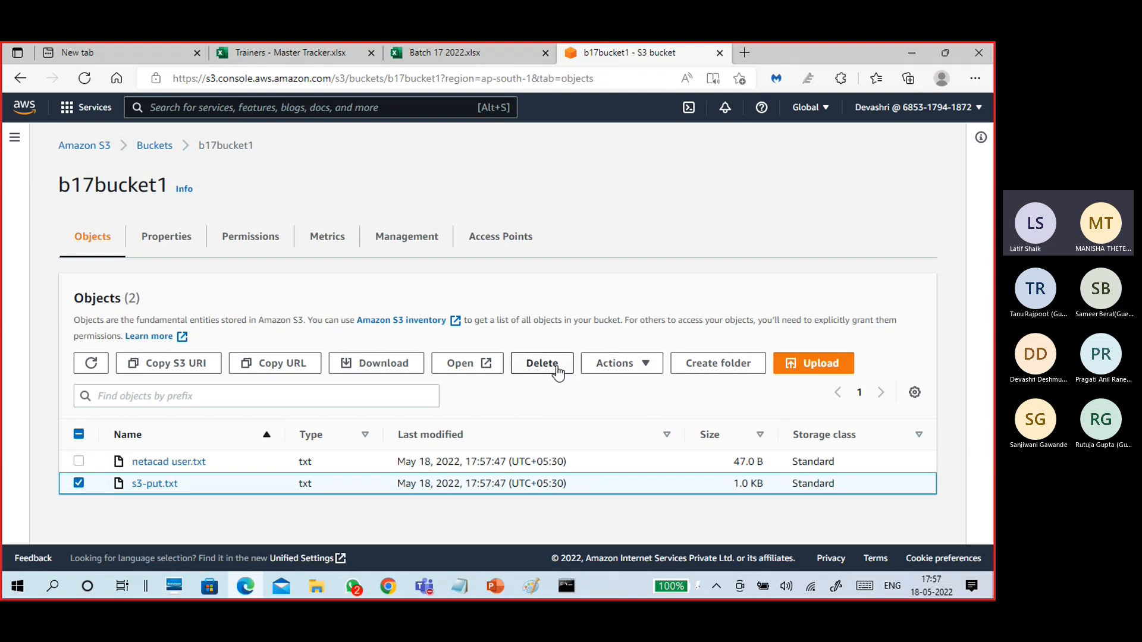
click(615, 364)
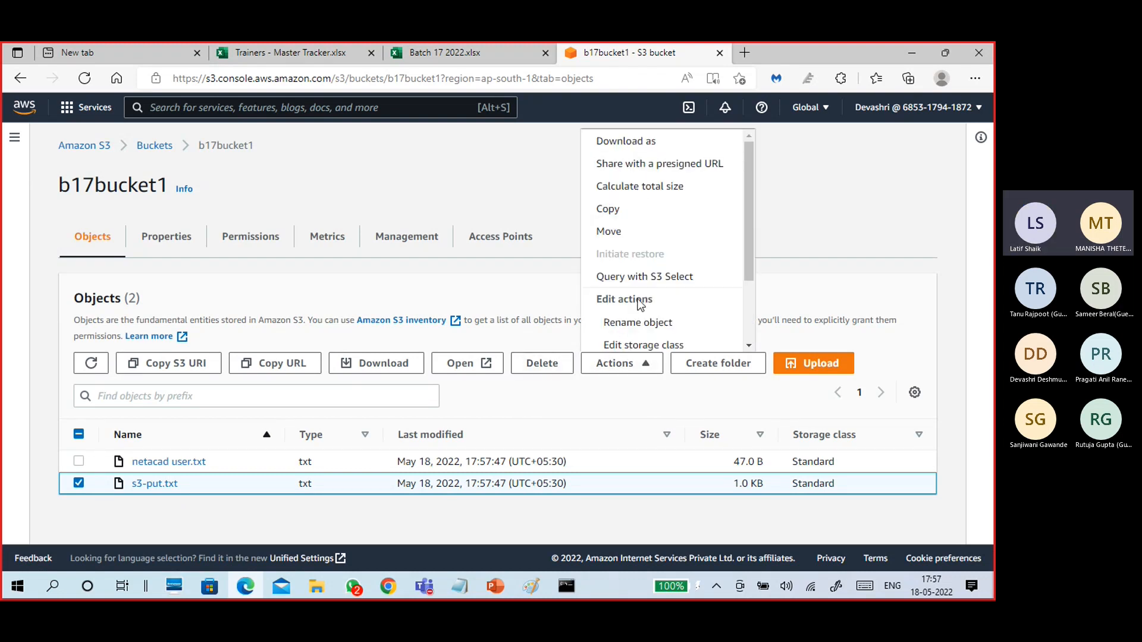
click(613, 395)
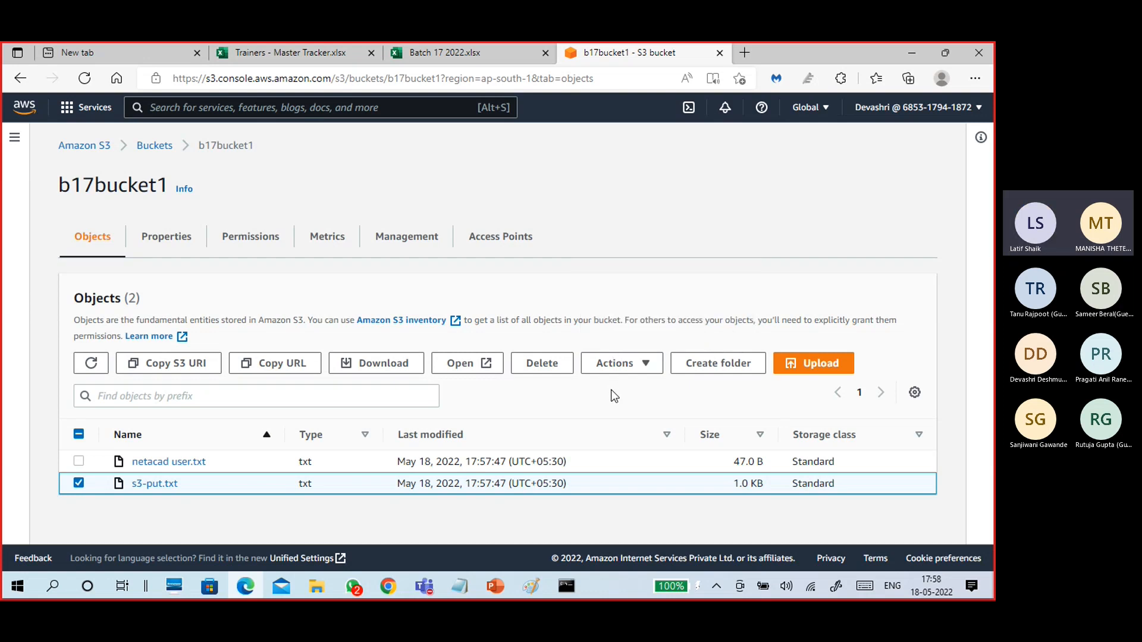
Download s3-put.txt and confirm it in the local Downloads folder.
click(386, 374)
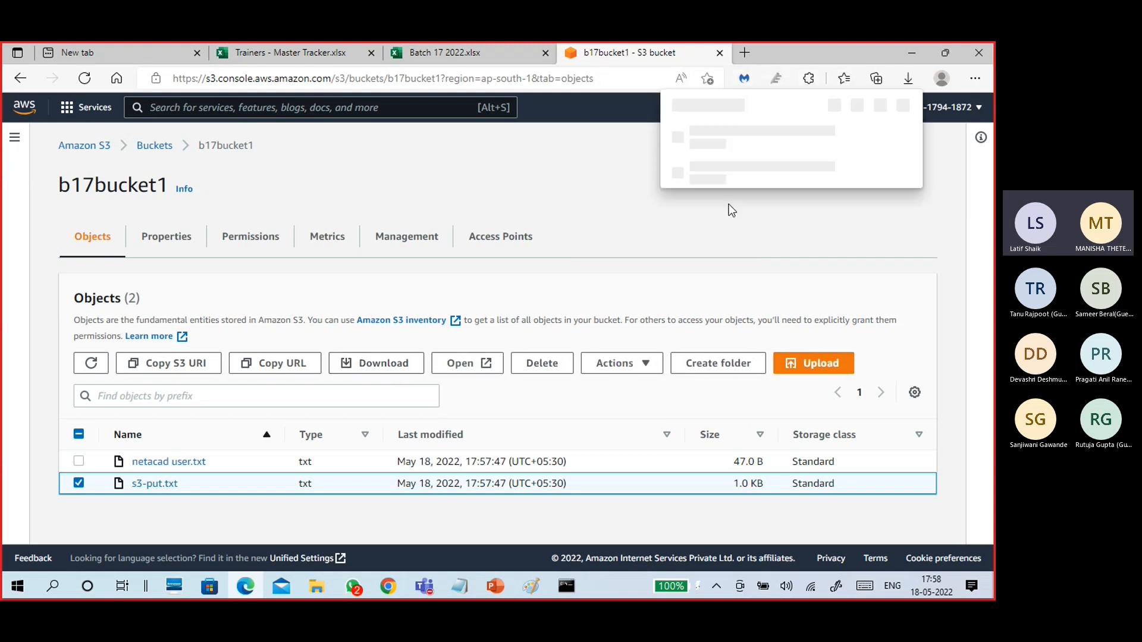
click(858, 136)
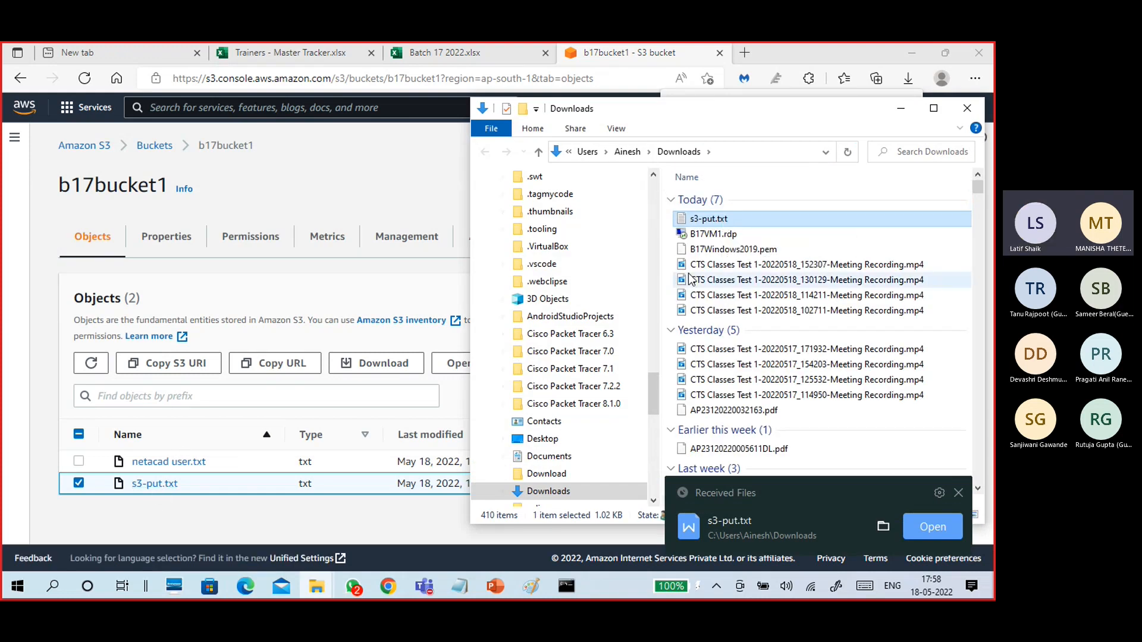
click(979, 105)
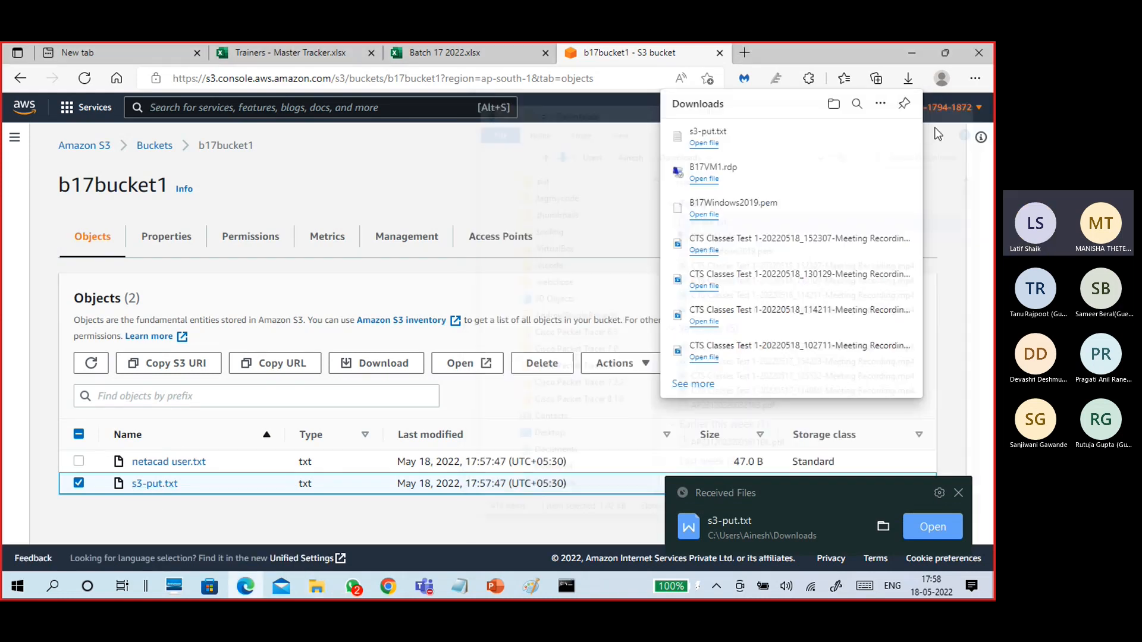
click(589, 291)
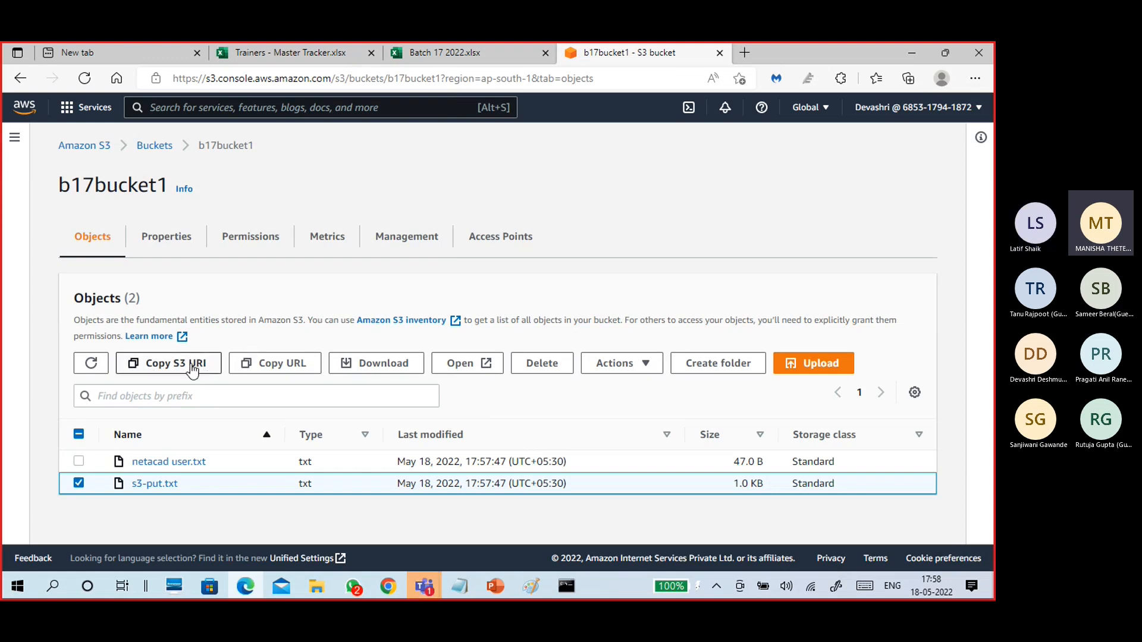
Copy s3-put.txt's object URL, shrink the Teams meeting window, and switch to Chrome.
click(303, 369)
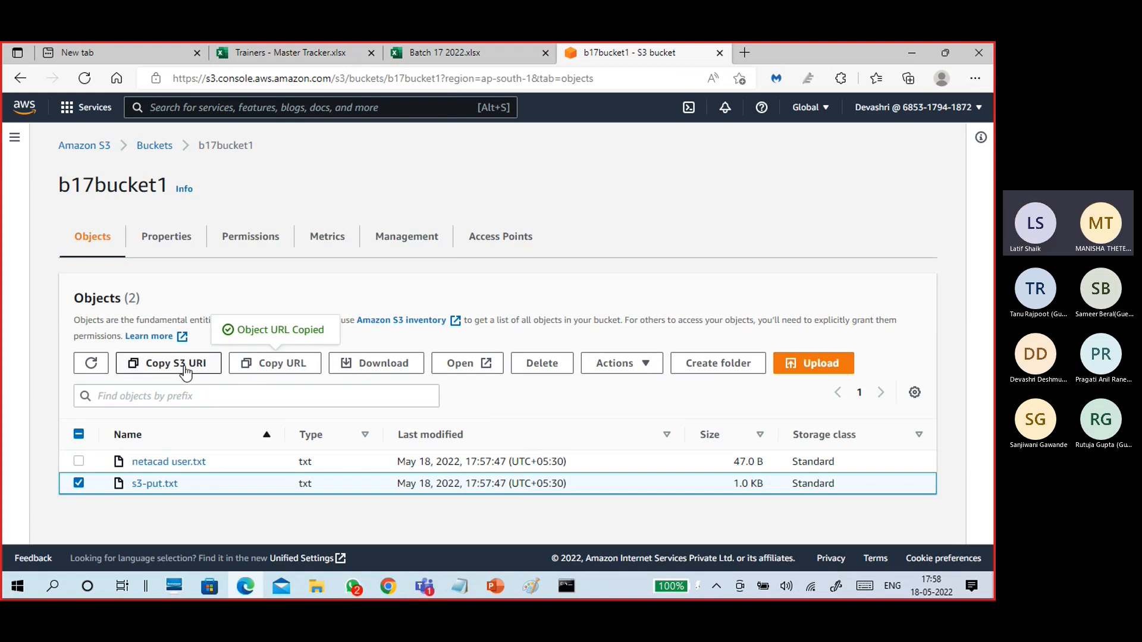
click(429, 586)
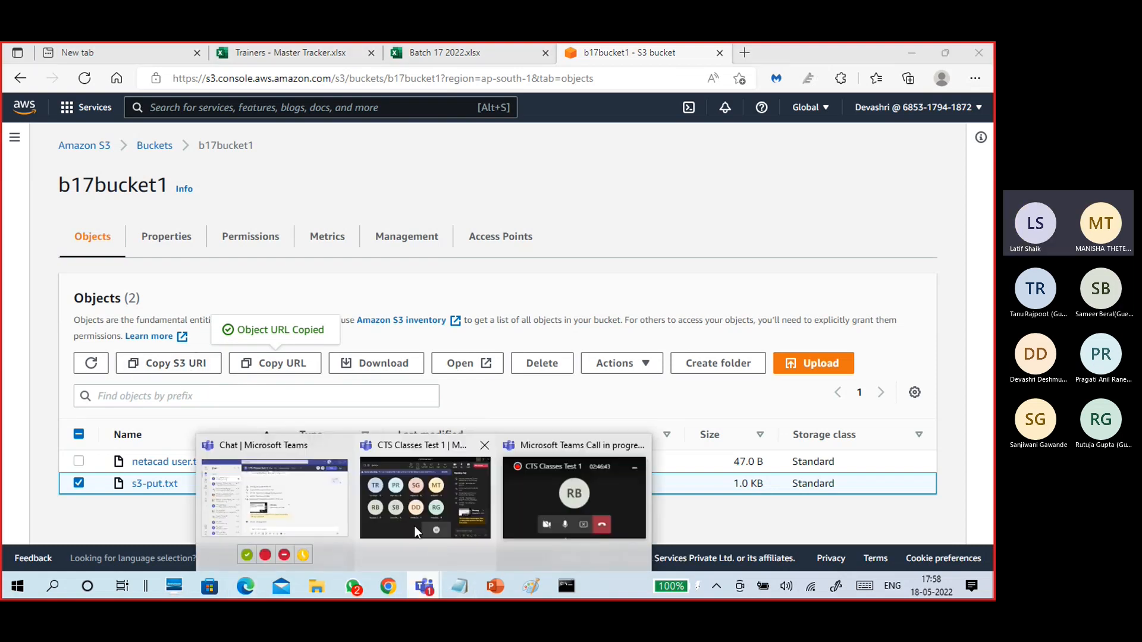
click(414, 525)
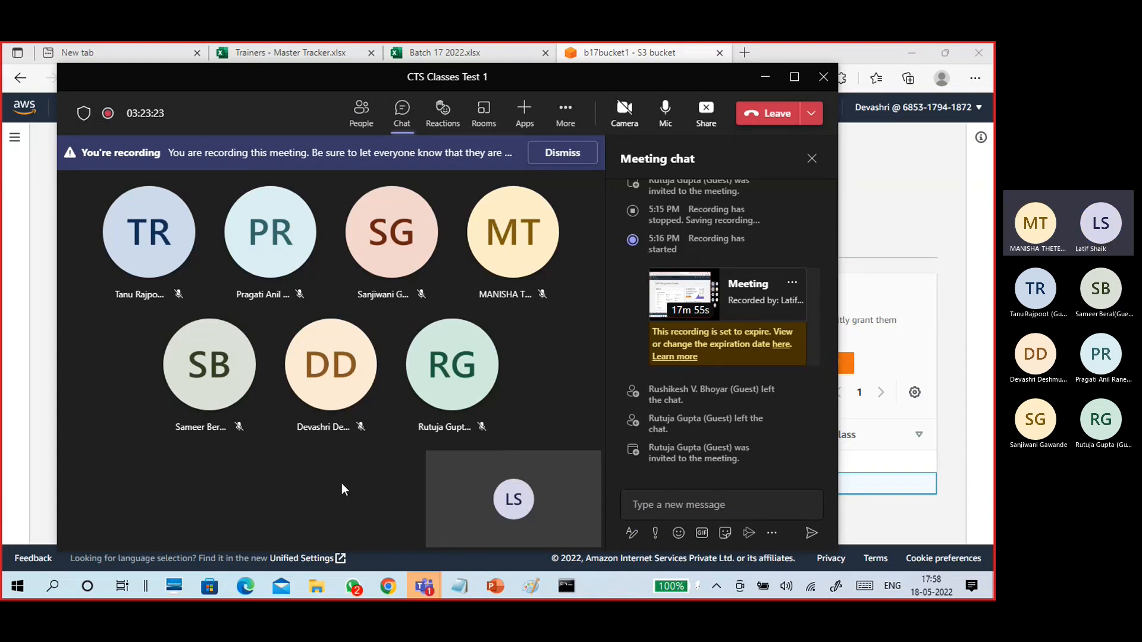
click(765, 77)
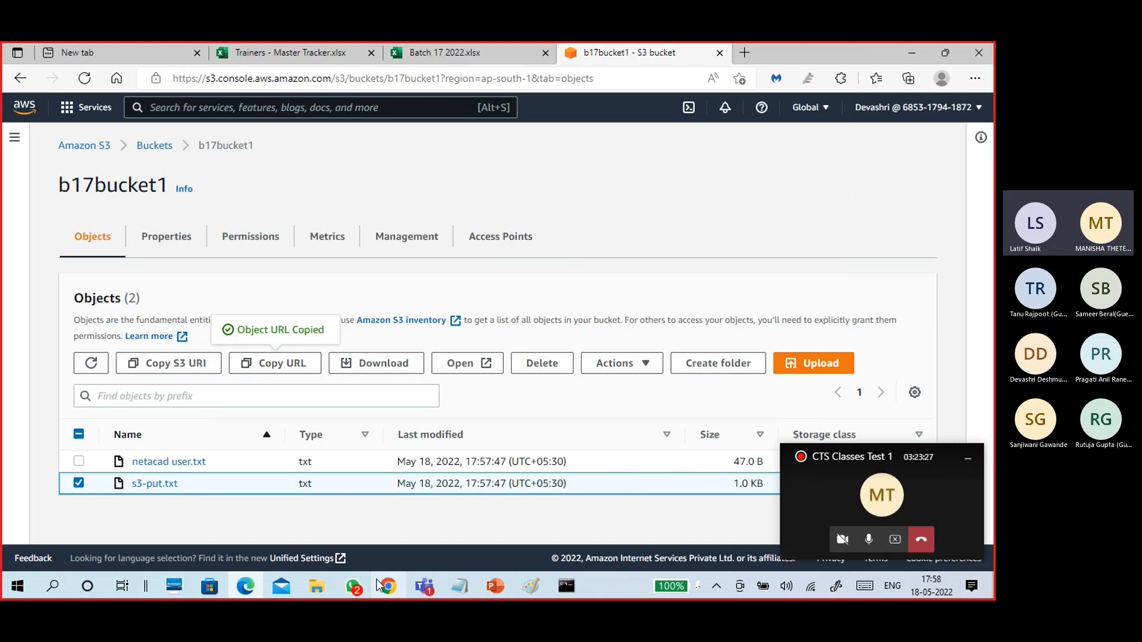
mouse_move(387, 589)
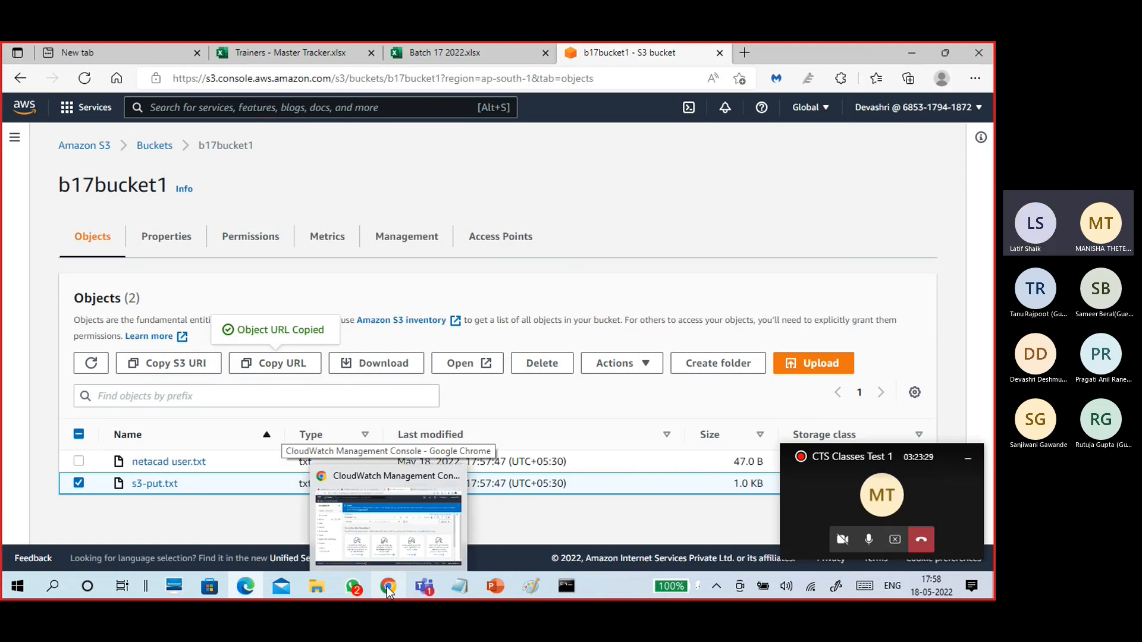
click(387, 524)
Load the copied s3-put.txt object URL in a new tab, getting Access Denied.
click(815, 55)
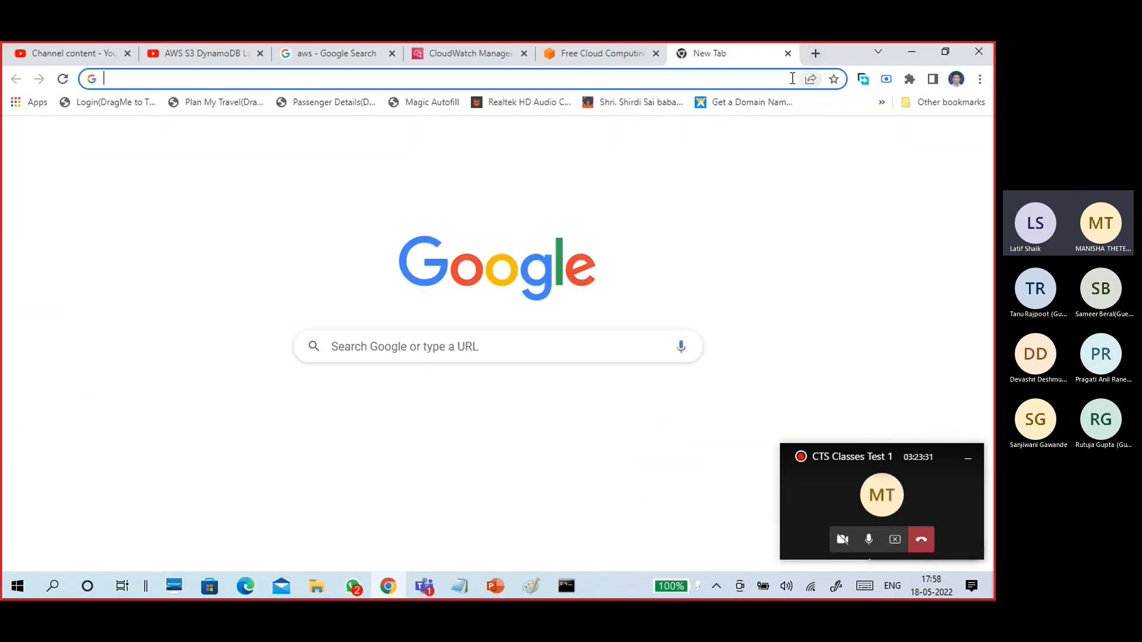
text(https://b17bucket1.s3.ap-south-1.amazonaws.com/s3-put.txt)
key(Return)
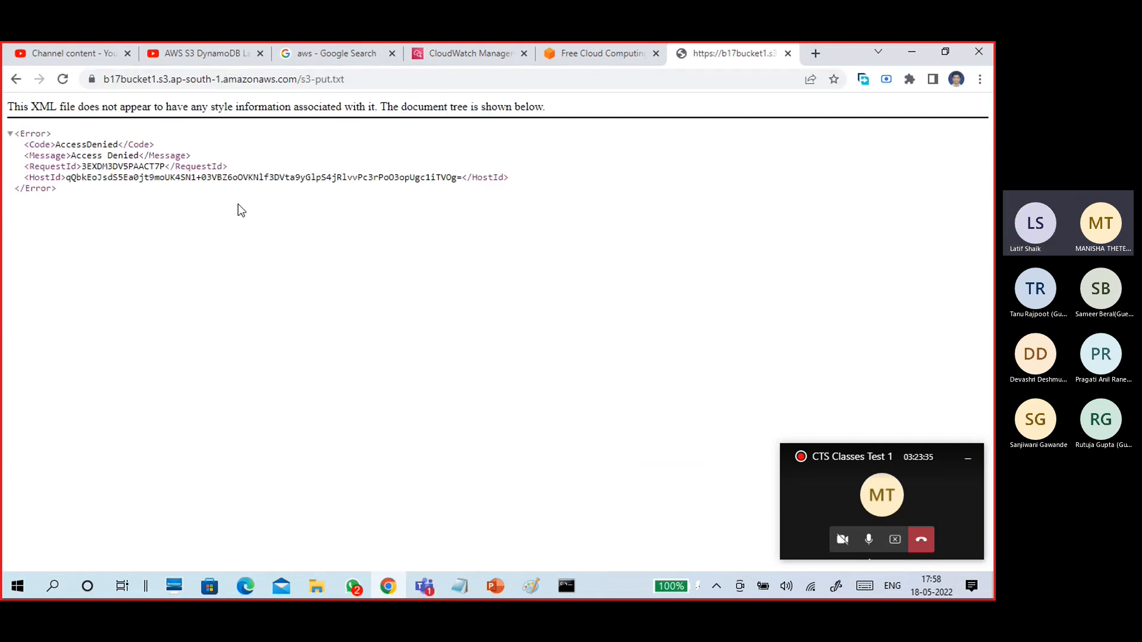
Test the bucket root URL without the file name, then close the tab and minimize Chrome.
drag(298, 82, 335, 80)
key(BackSpace)
key(BackSpace)
key(Return)
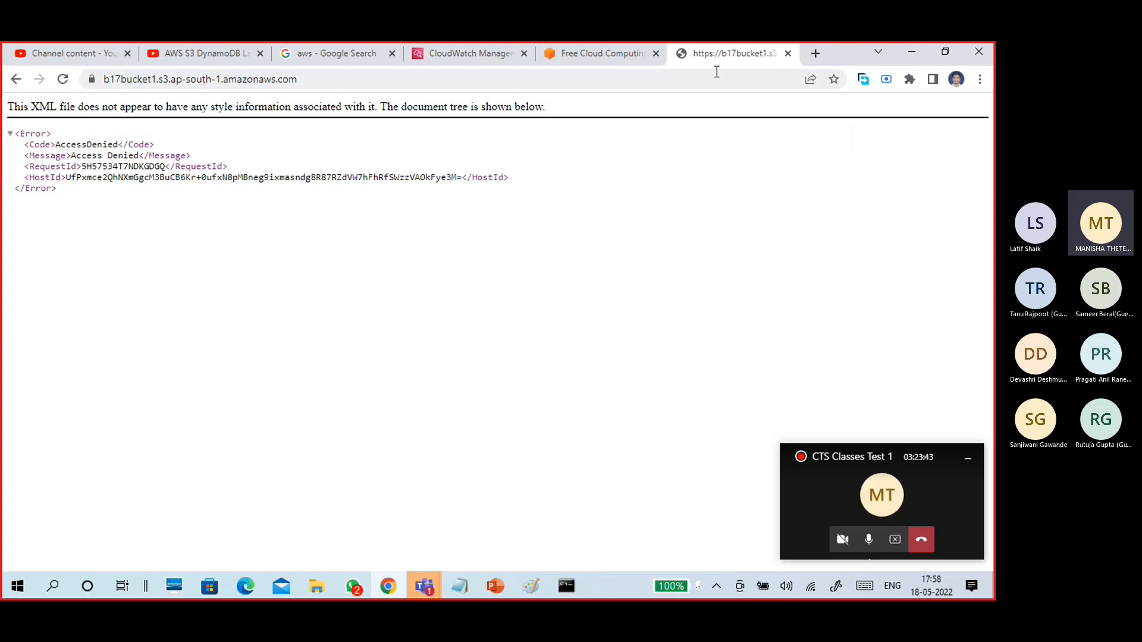
click(787, 53)
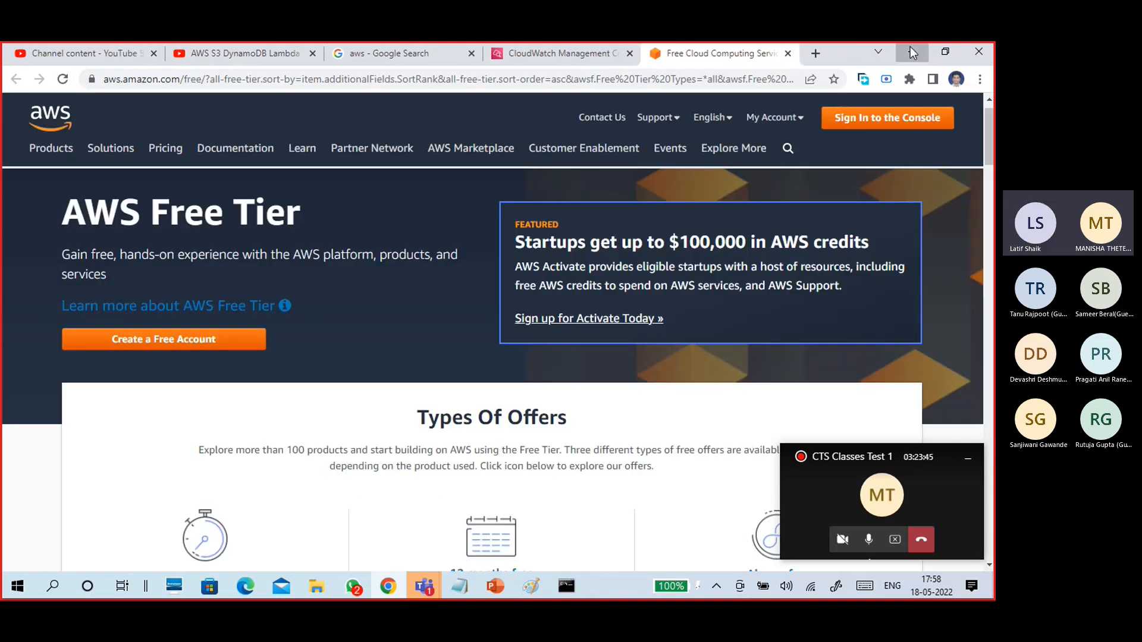
click(911, 52)
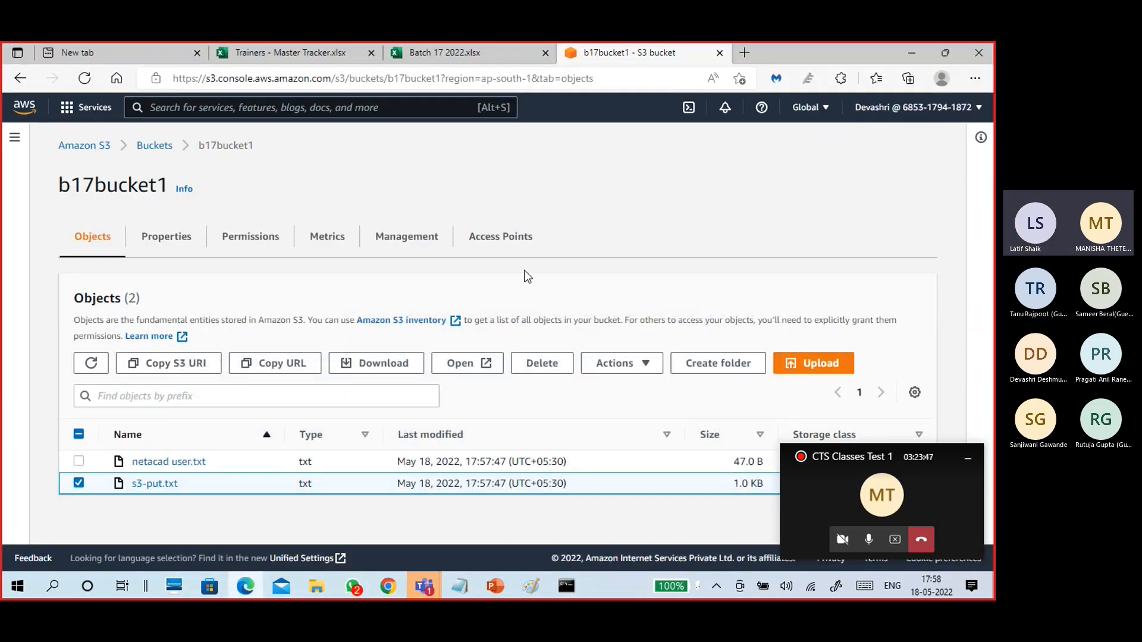
Select b17bucket1 in the Buckets list and start deleting it, which shows the empty-first warning.
click(154, 145)
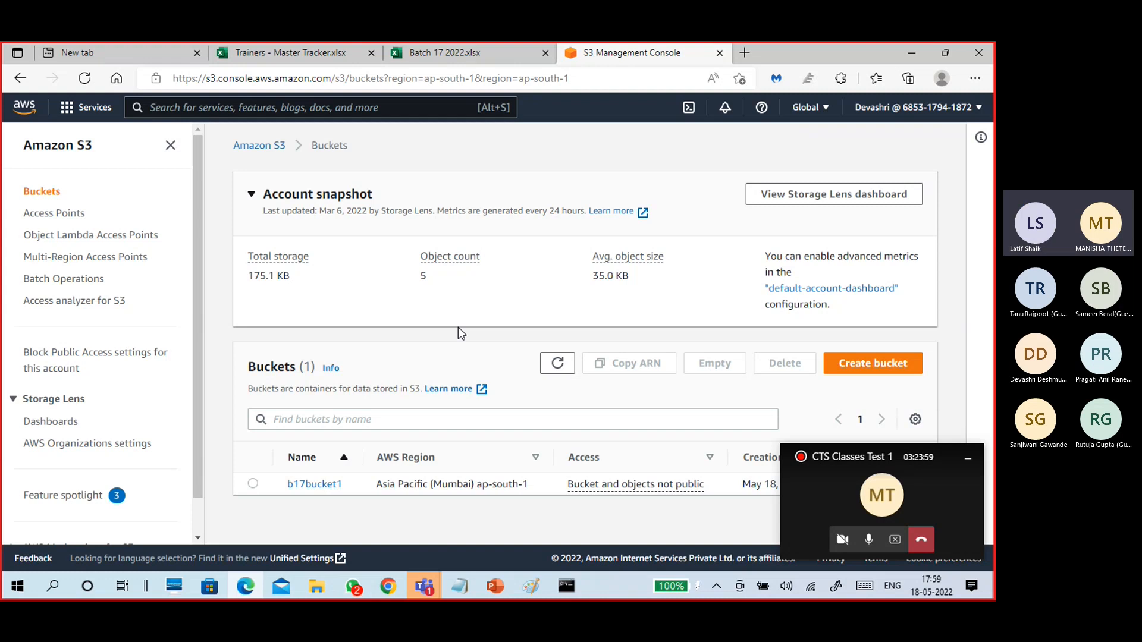
click(253, 483)
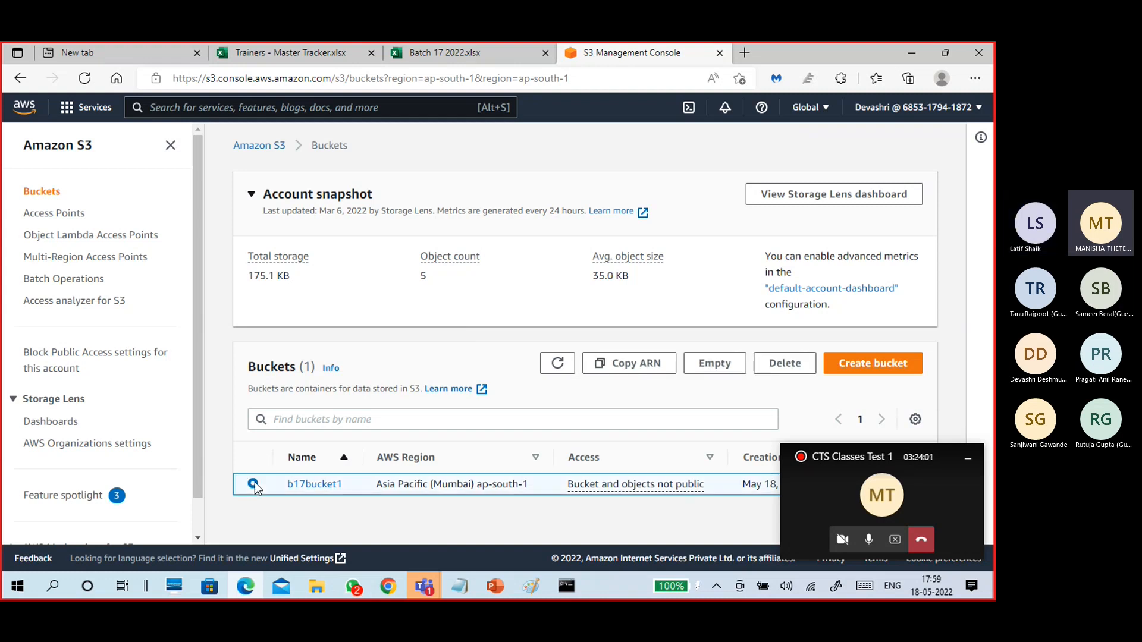
click(974, 458)
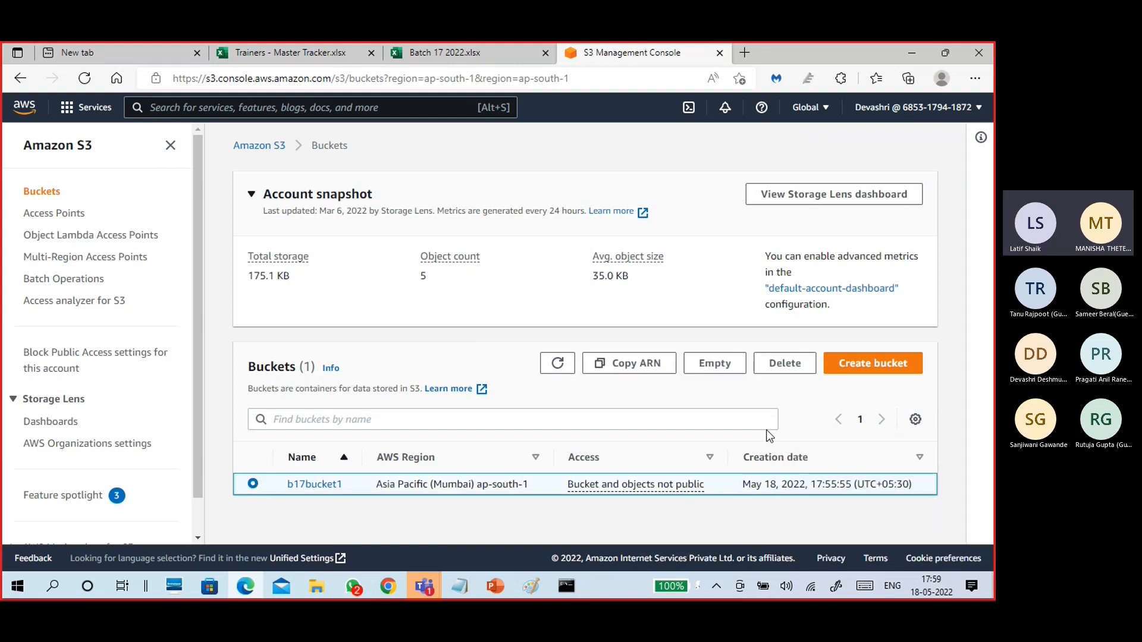
click(782, 363)
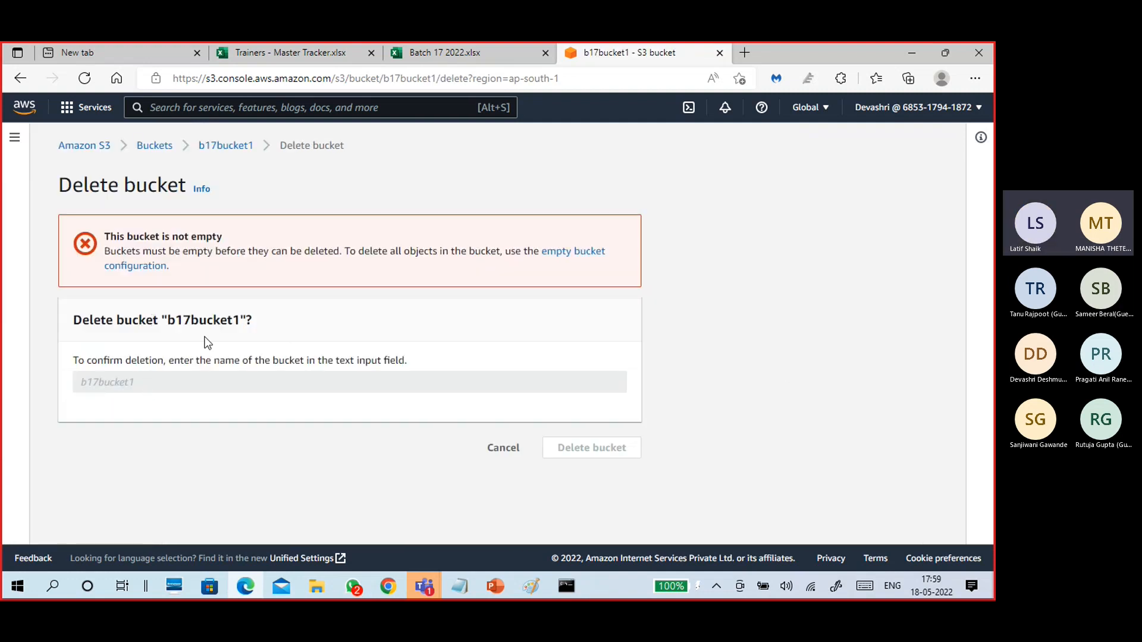
Empty b17bucket1 by confirming with 'permanently delete', removing its 2 objects.
click(159, 268)
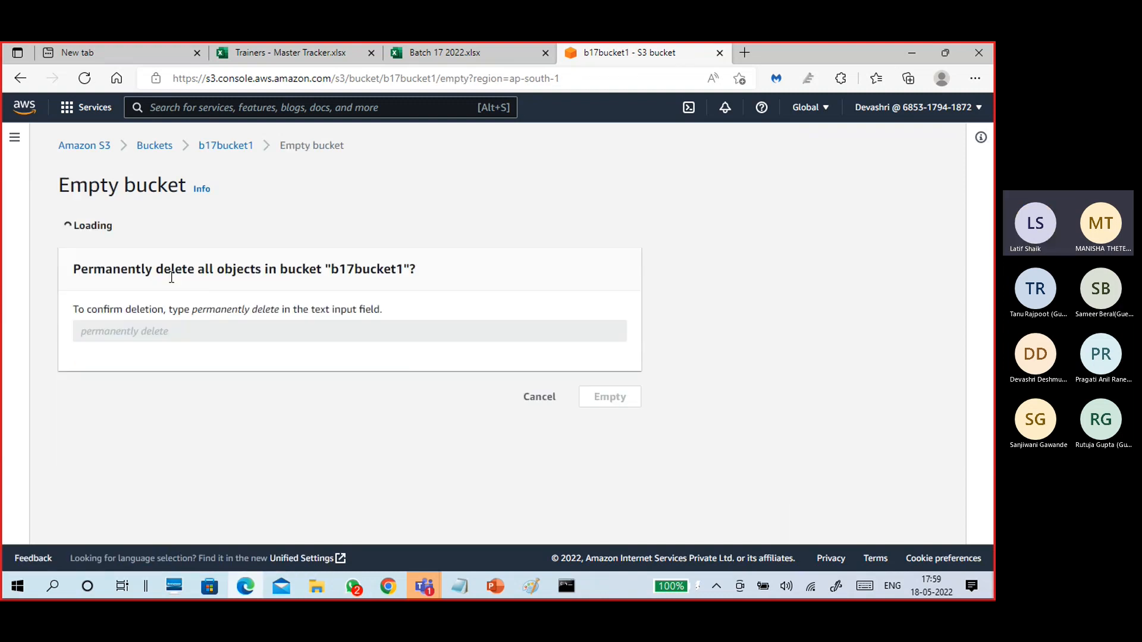
scroll(226, 417, down, 1)
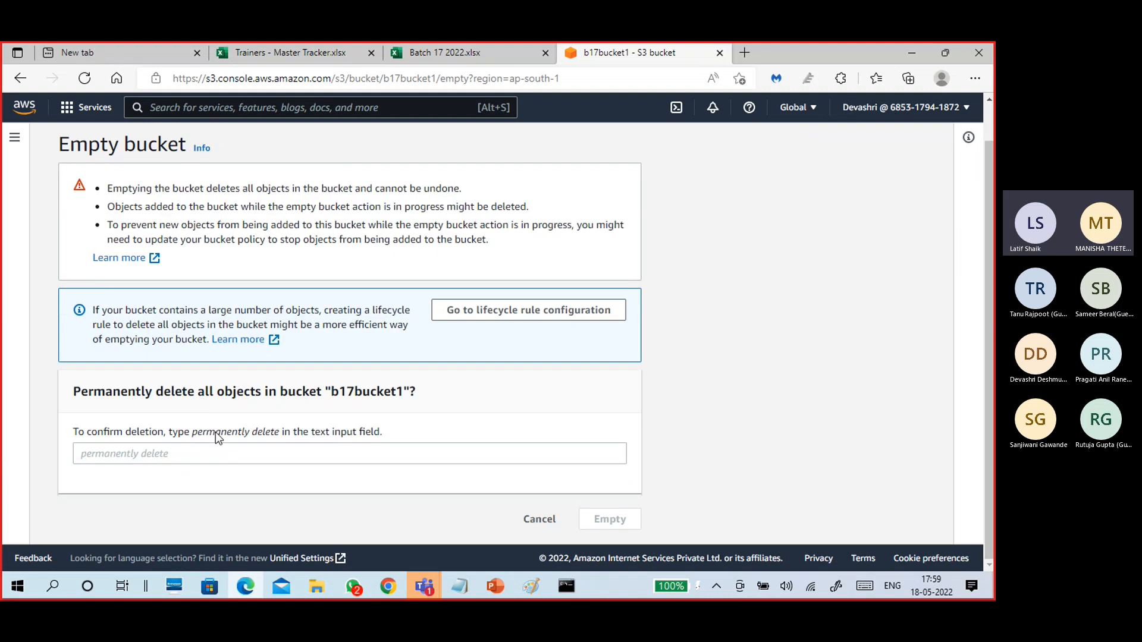
click(206, 455)
text(b17bucket1)
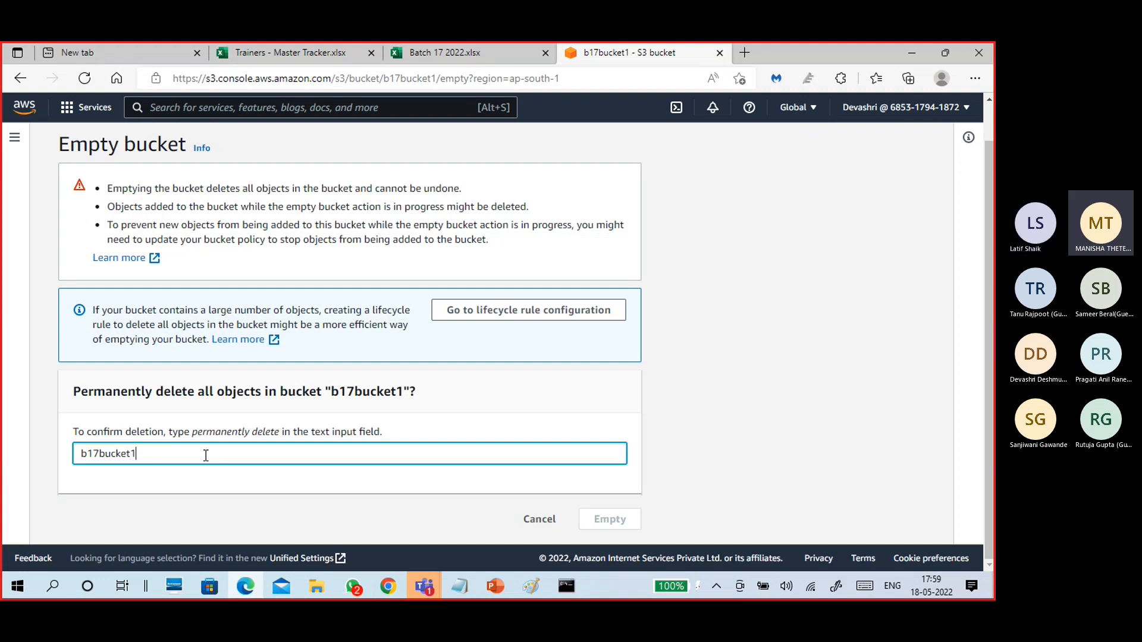
key(BackSpace)
key(BackSpace)
key(BackSpace)
key(BackSpace)
key(BackSpace)
key(BackSpace)
key(BackSpace)
key(BackSpace)
key(BackSpace)
key(BackSpace)
text(perma)
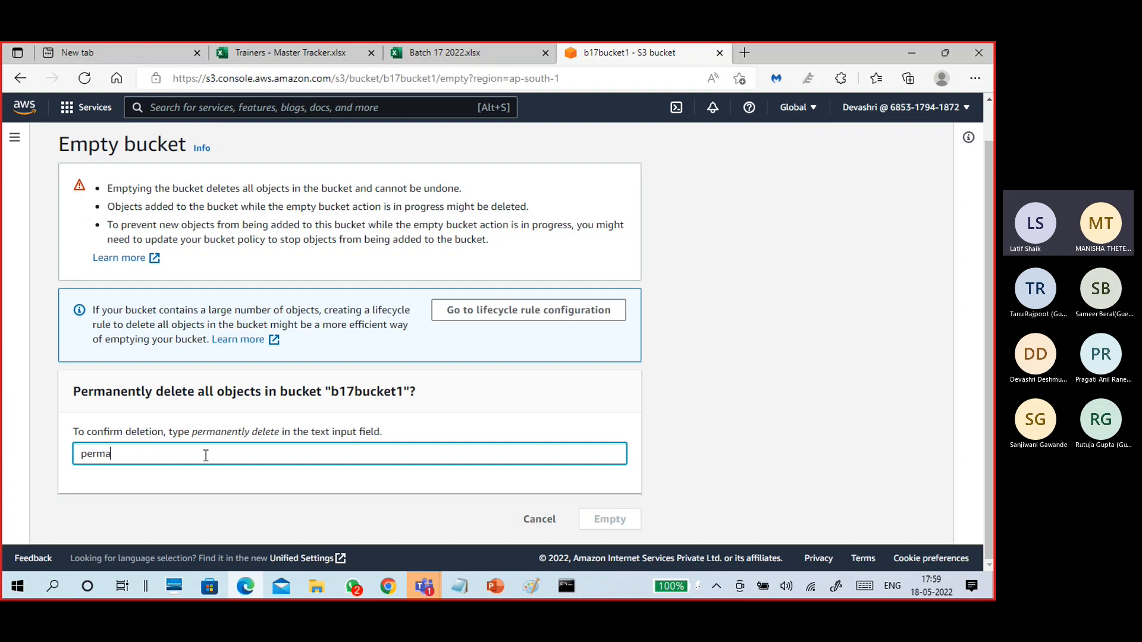
text(nently delete)
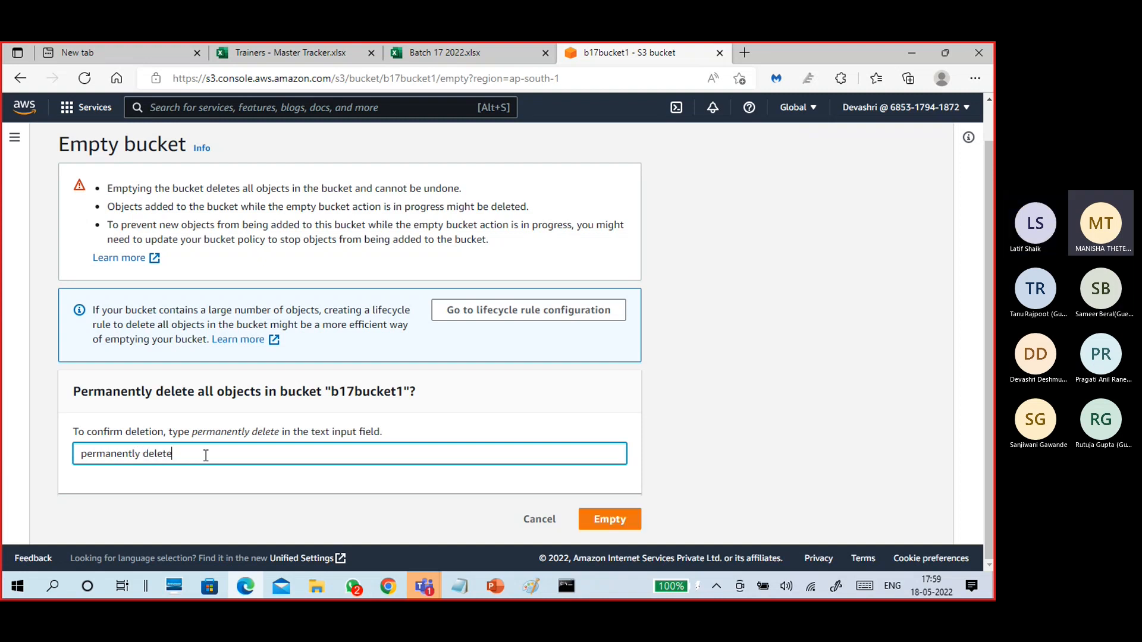
click(615, 521)
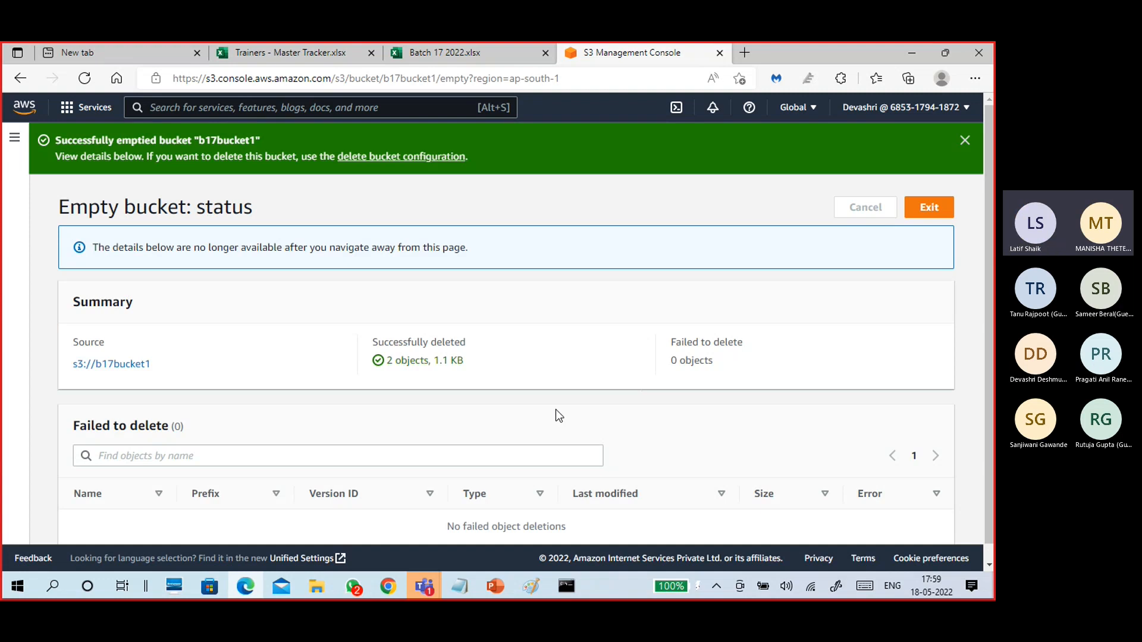
Leave the empty-bucket status page and return to the buckets list.
scroll(555, 409, down, 1)
scroll(545, 370, up, 1)
click(929, 209)
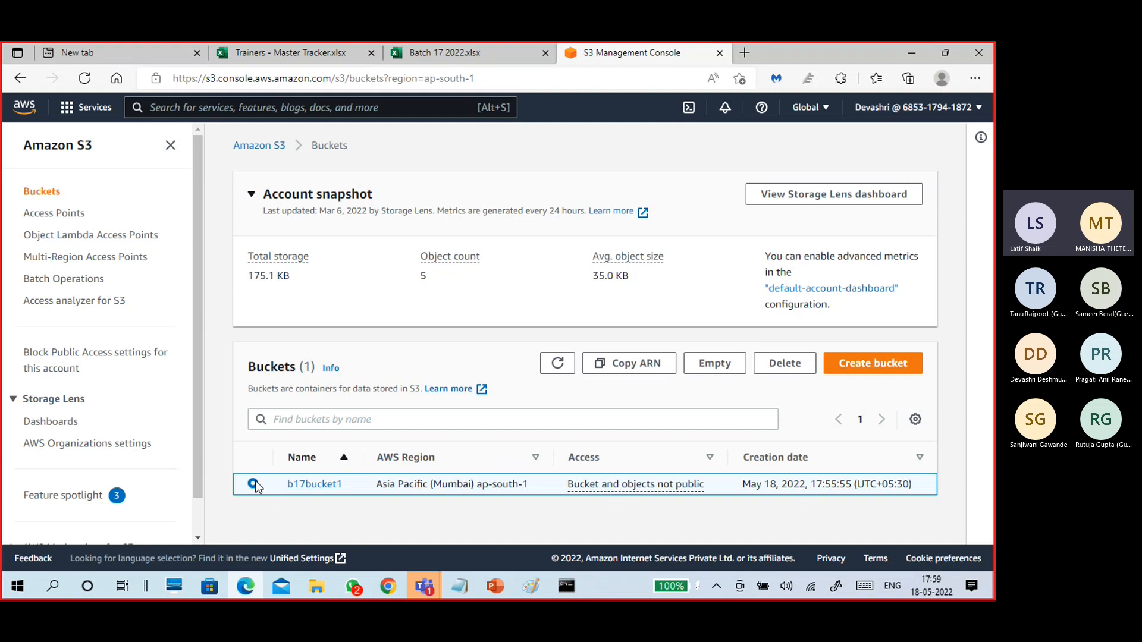
Delete the now-empty b17bucket1 bucket, typing its name to confirm.
click(799, 370)
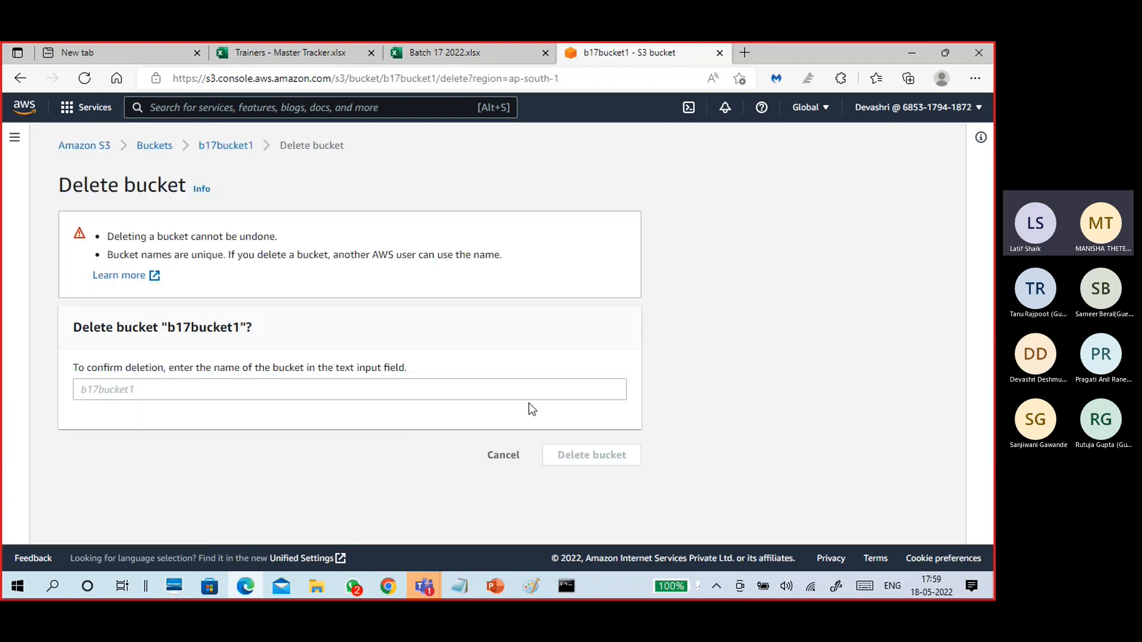
click(227, 390)
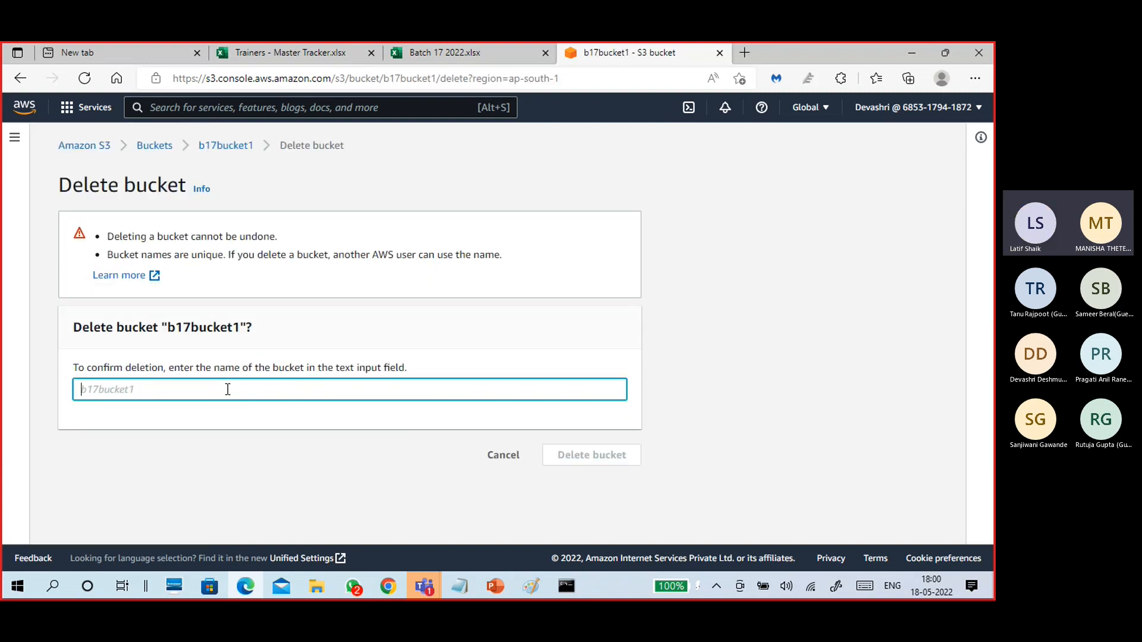
text(b17bucket1)
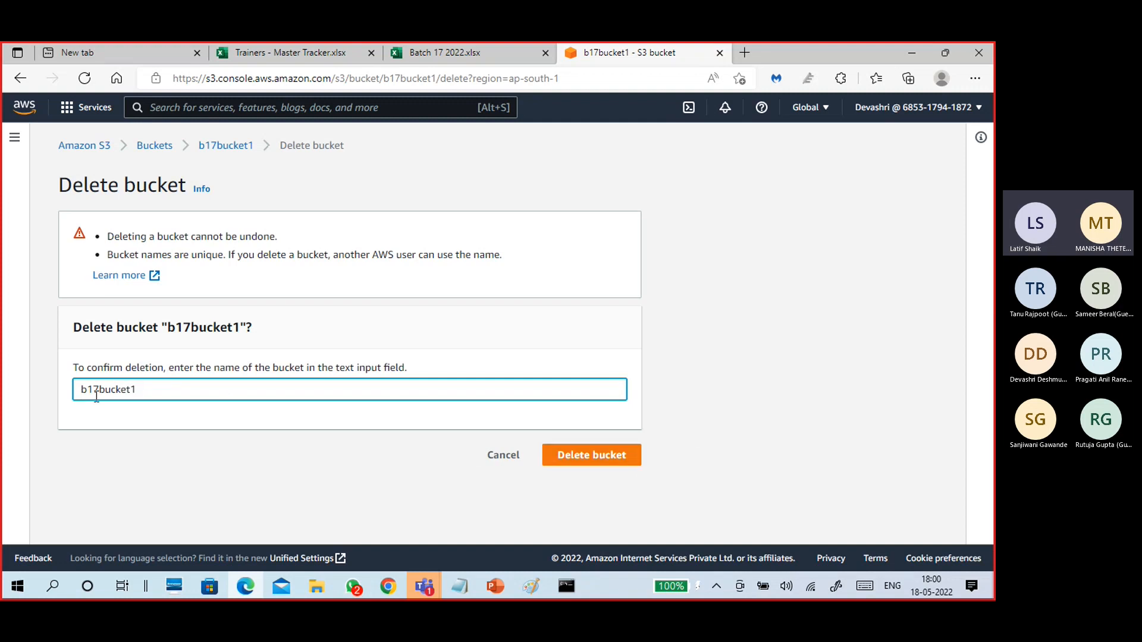
click(599, 454)
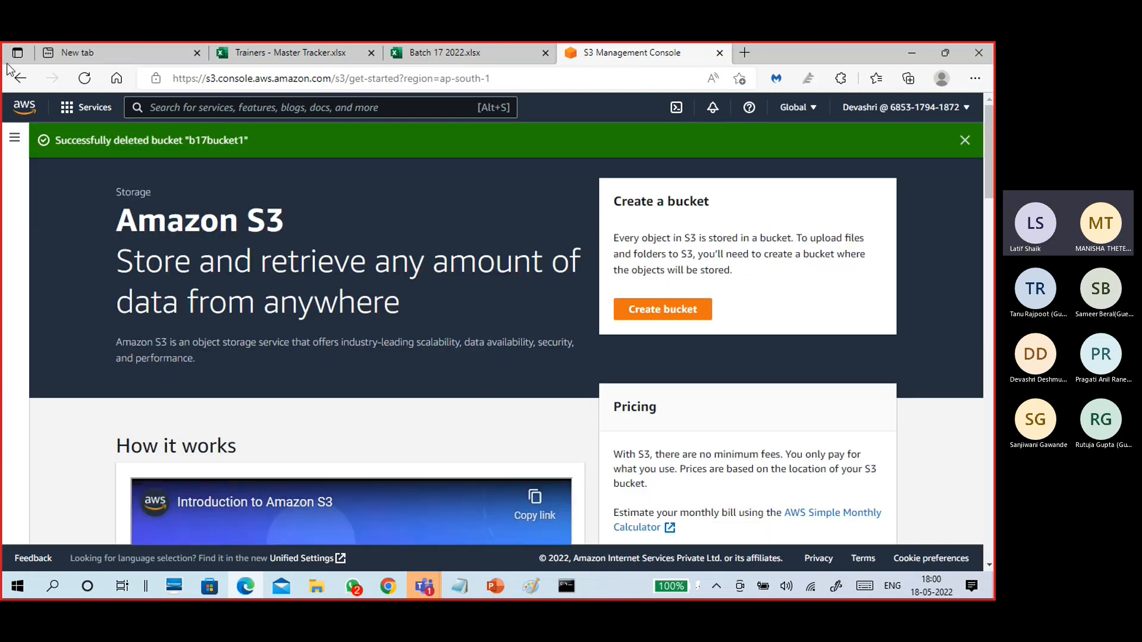
Open the RDS console from the Database category of the Services menu.
click(67, 110)
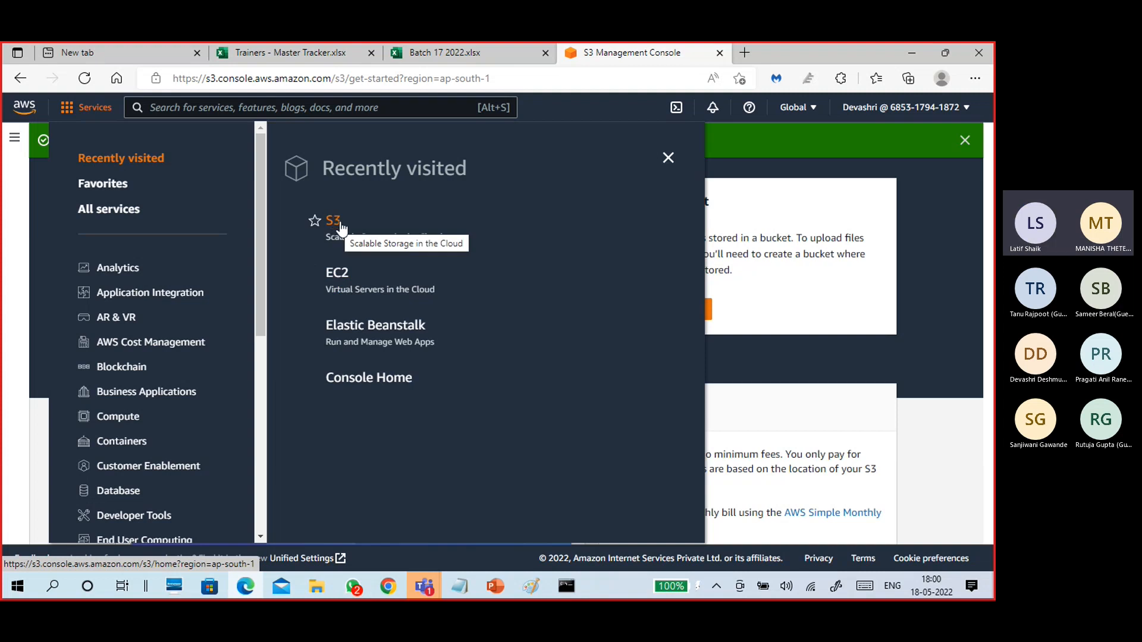
scroll(204, 467, down, 3)
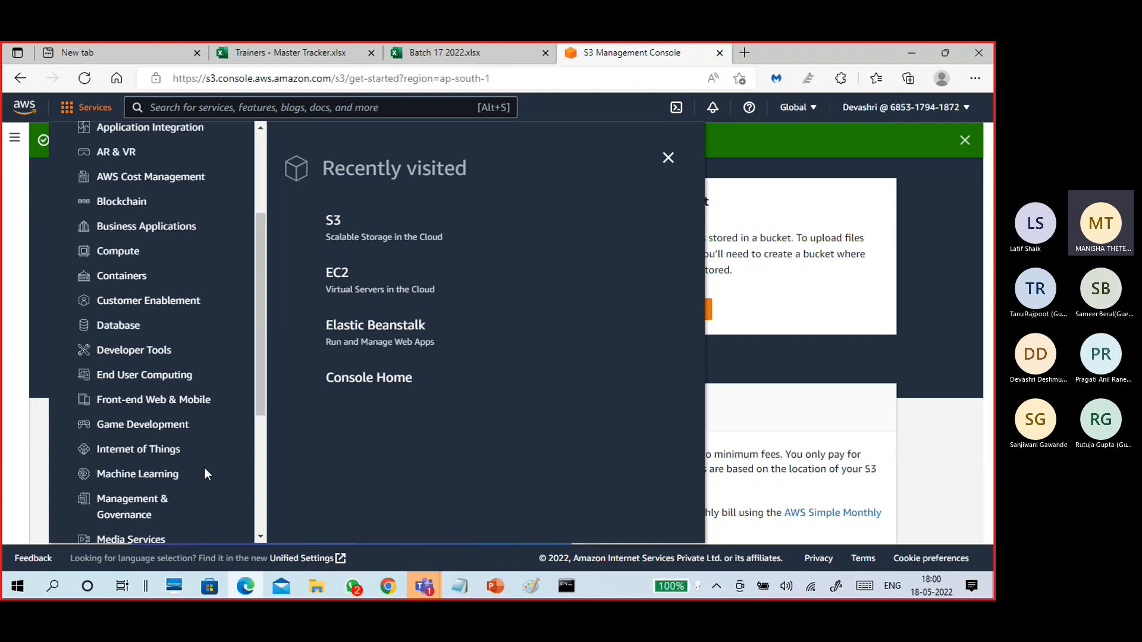
click(114, 301)
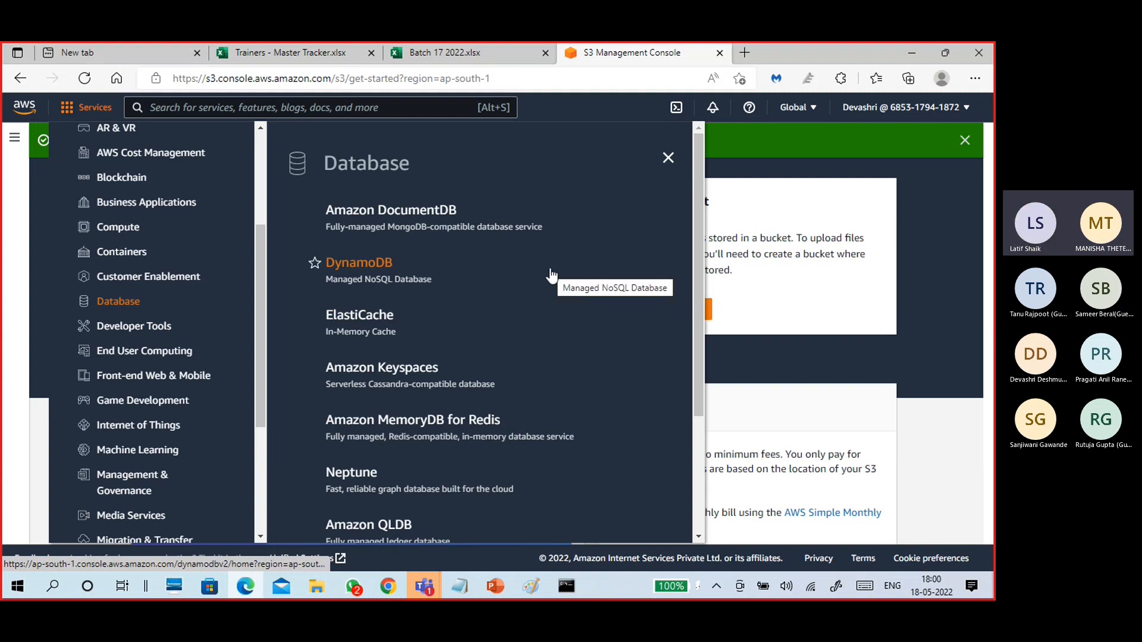
scroll(548, 275, down, 3)
click(349, 409)
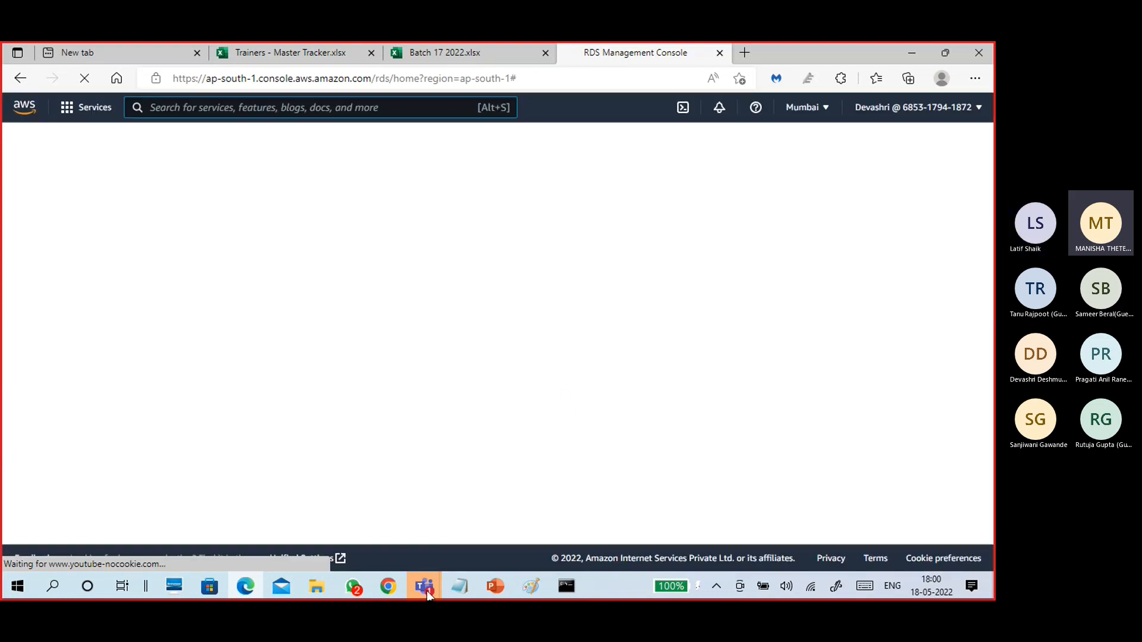
Bring the Teams meeting window forward, then put it away to return to the console.
mouse_move(424, 586)
click(398, 522)
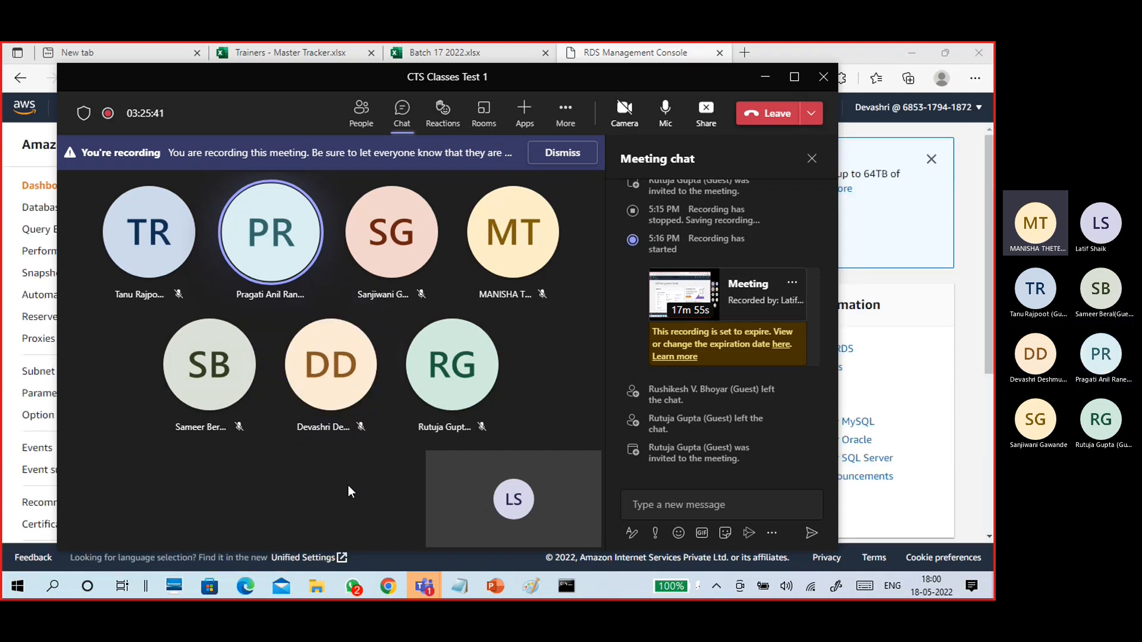
click(641, 65)
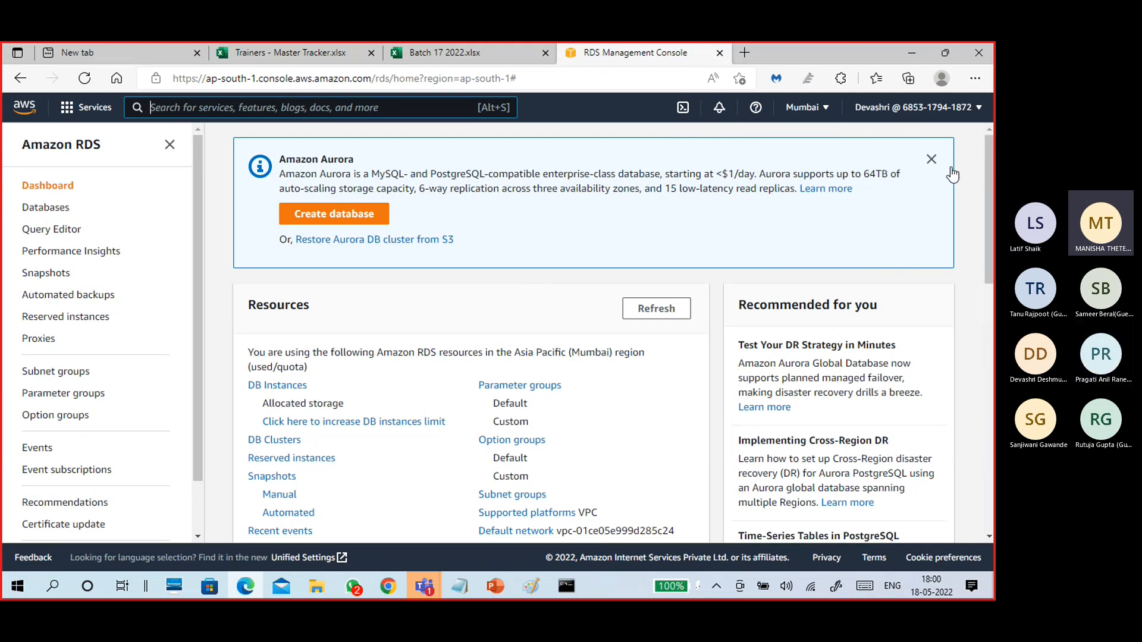
Sign out of the AWS account from the account menu and close the sign-in tab.
click(926, 110)
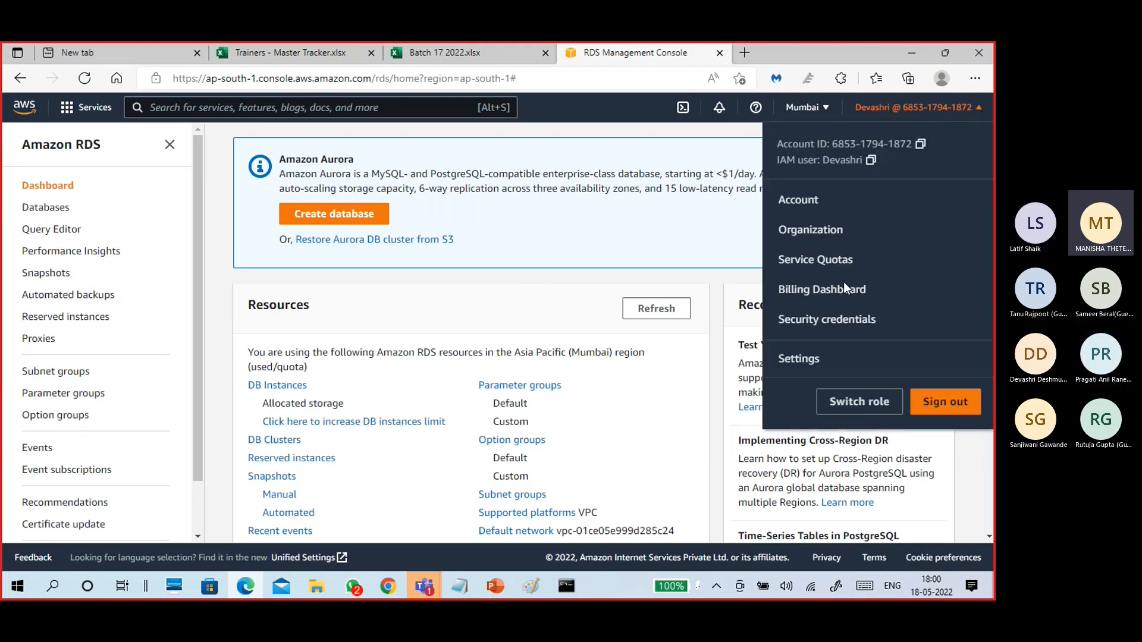
click(939, 405)
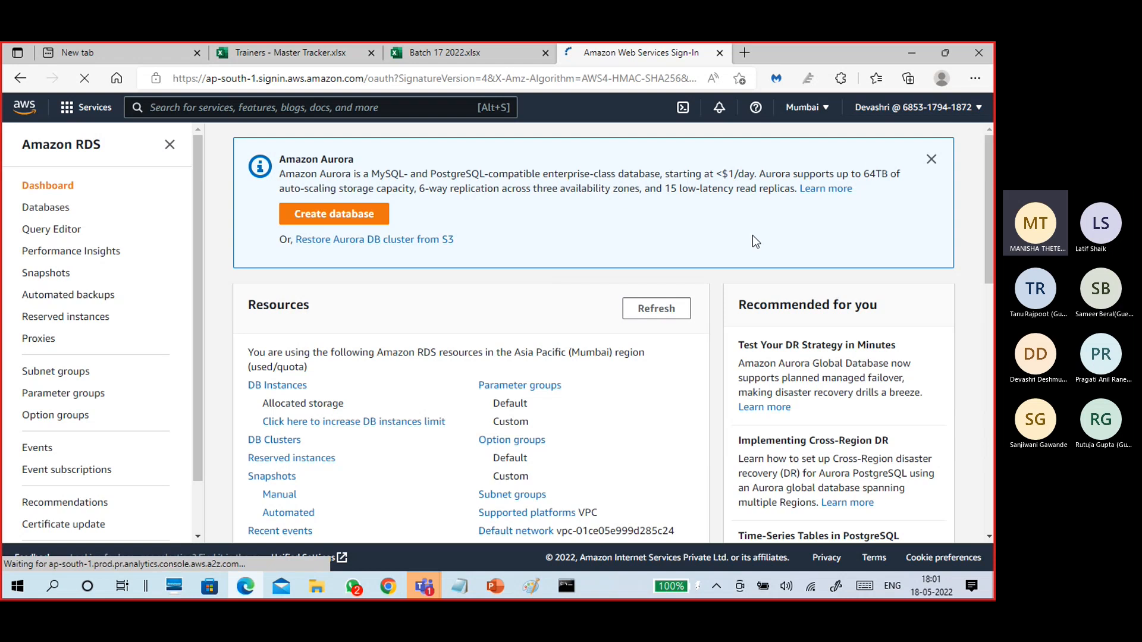
click(720, 53)
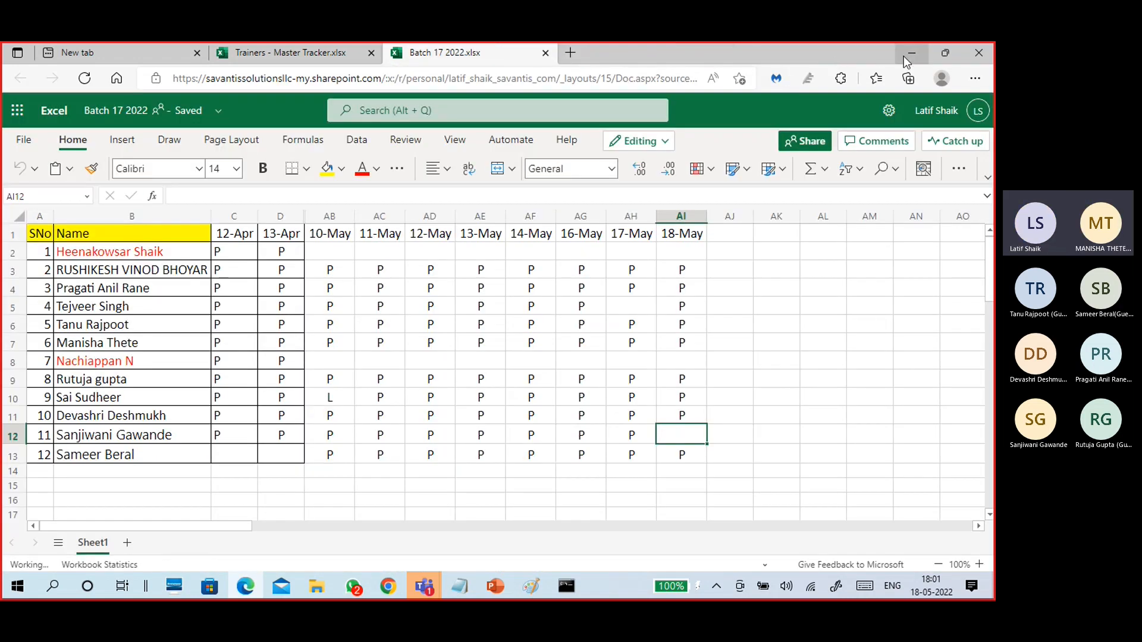
Minimize the browser and choose Stop recording from the Teams meeting's More actions menu.
click(910, 53)
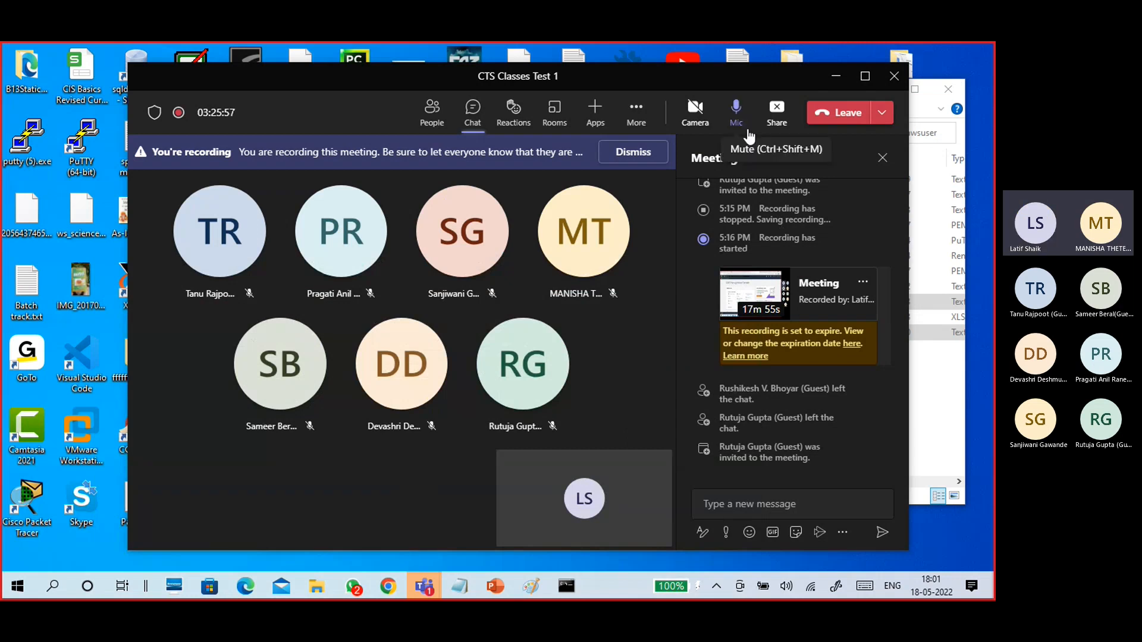
click(649, 122)
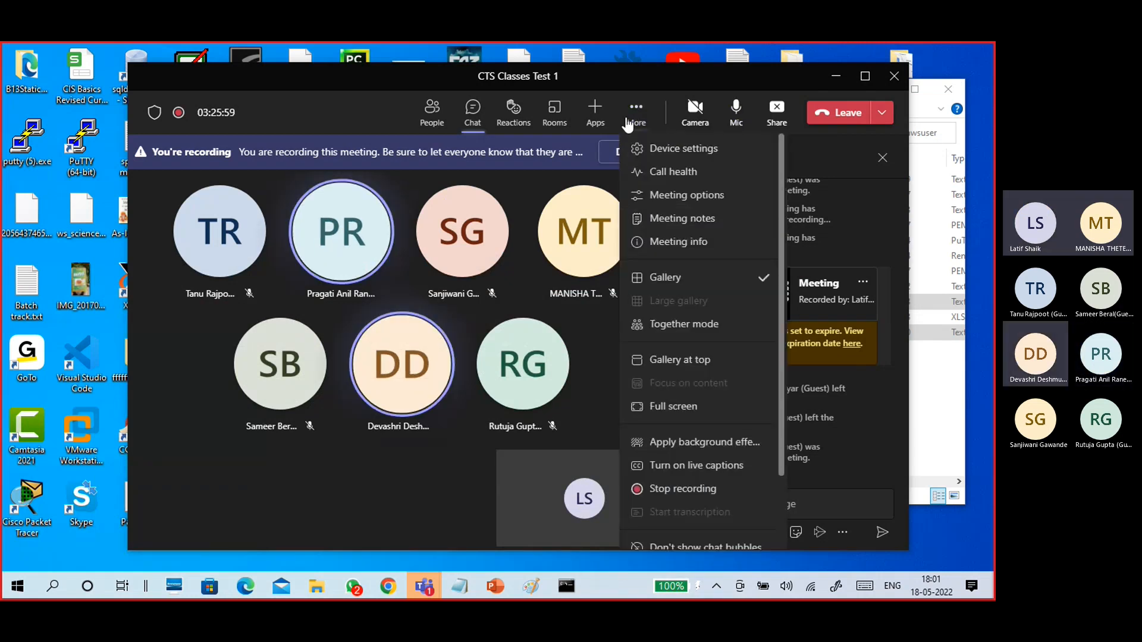
click(354, 475)
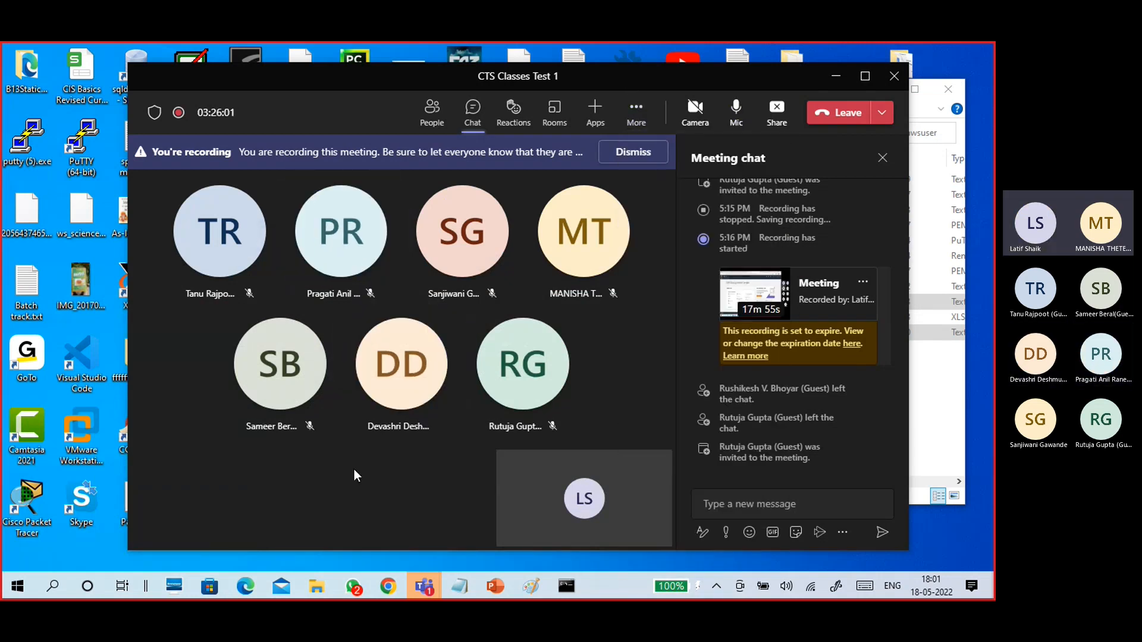
click(424, 586)
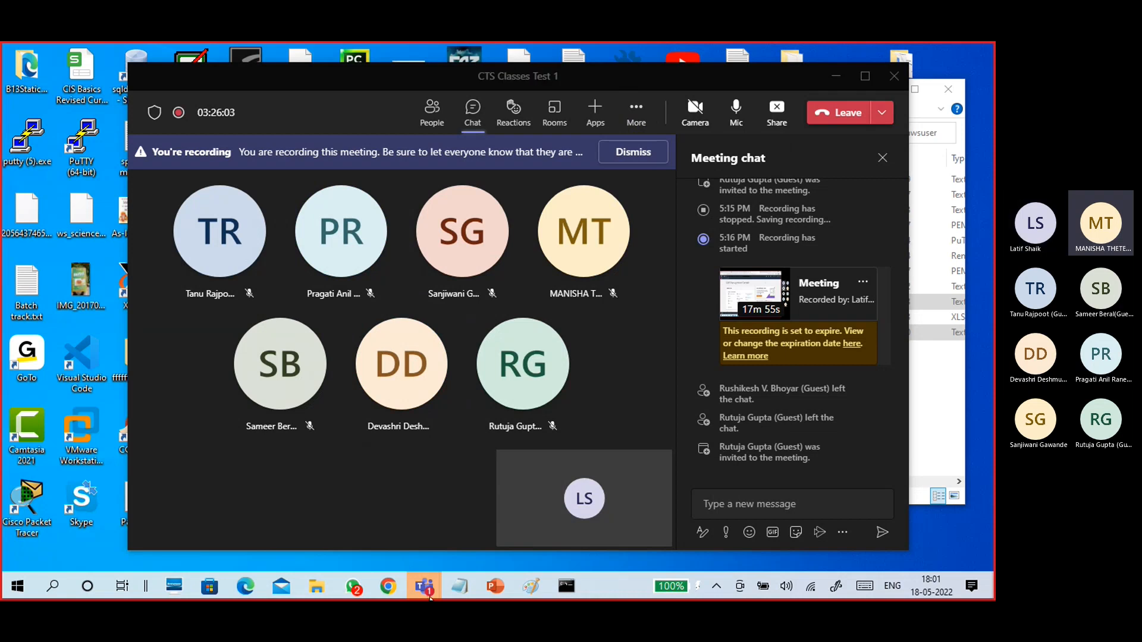
click(447, 529)
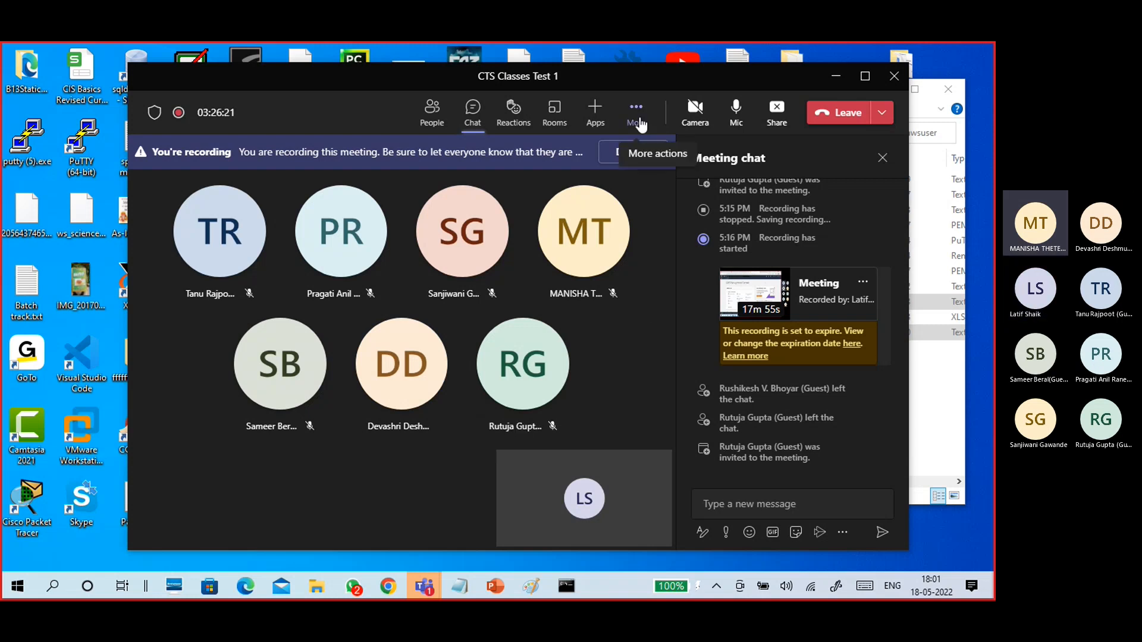
click(636, 109)
click(660, 489)
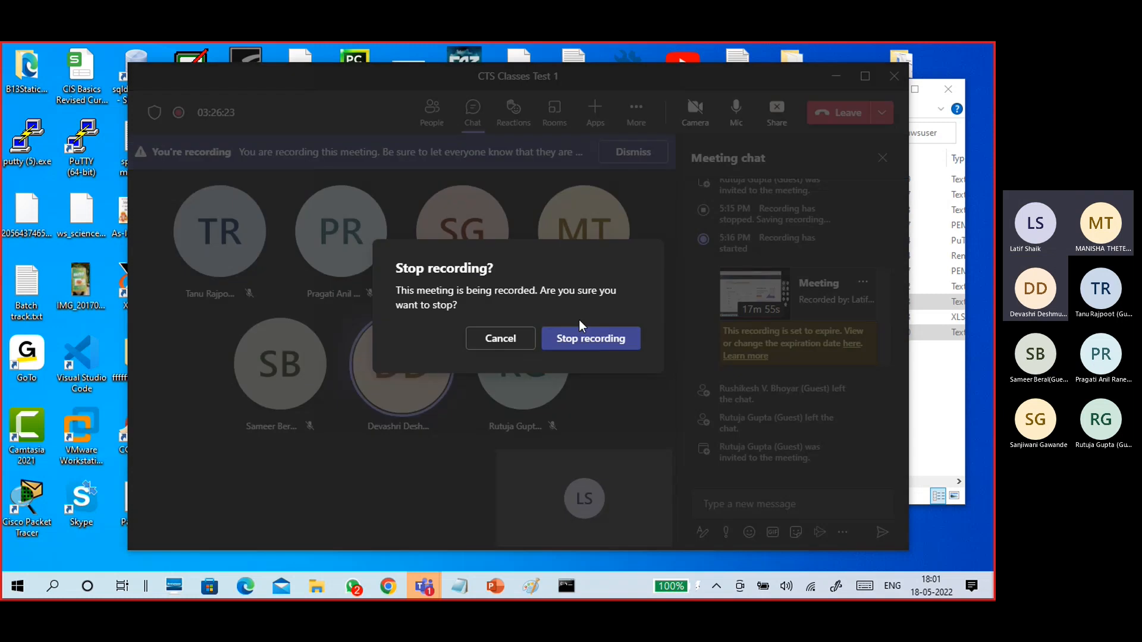